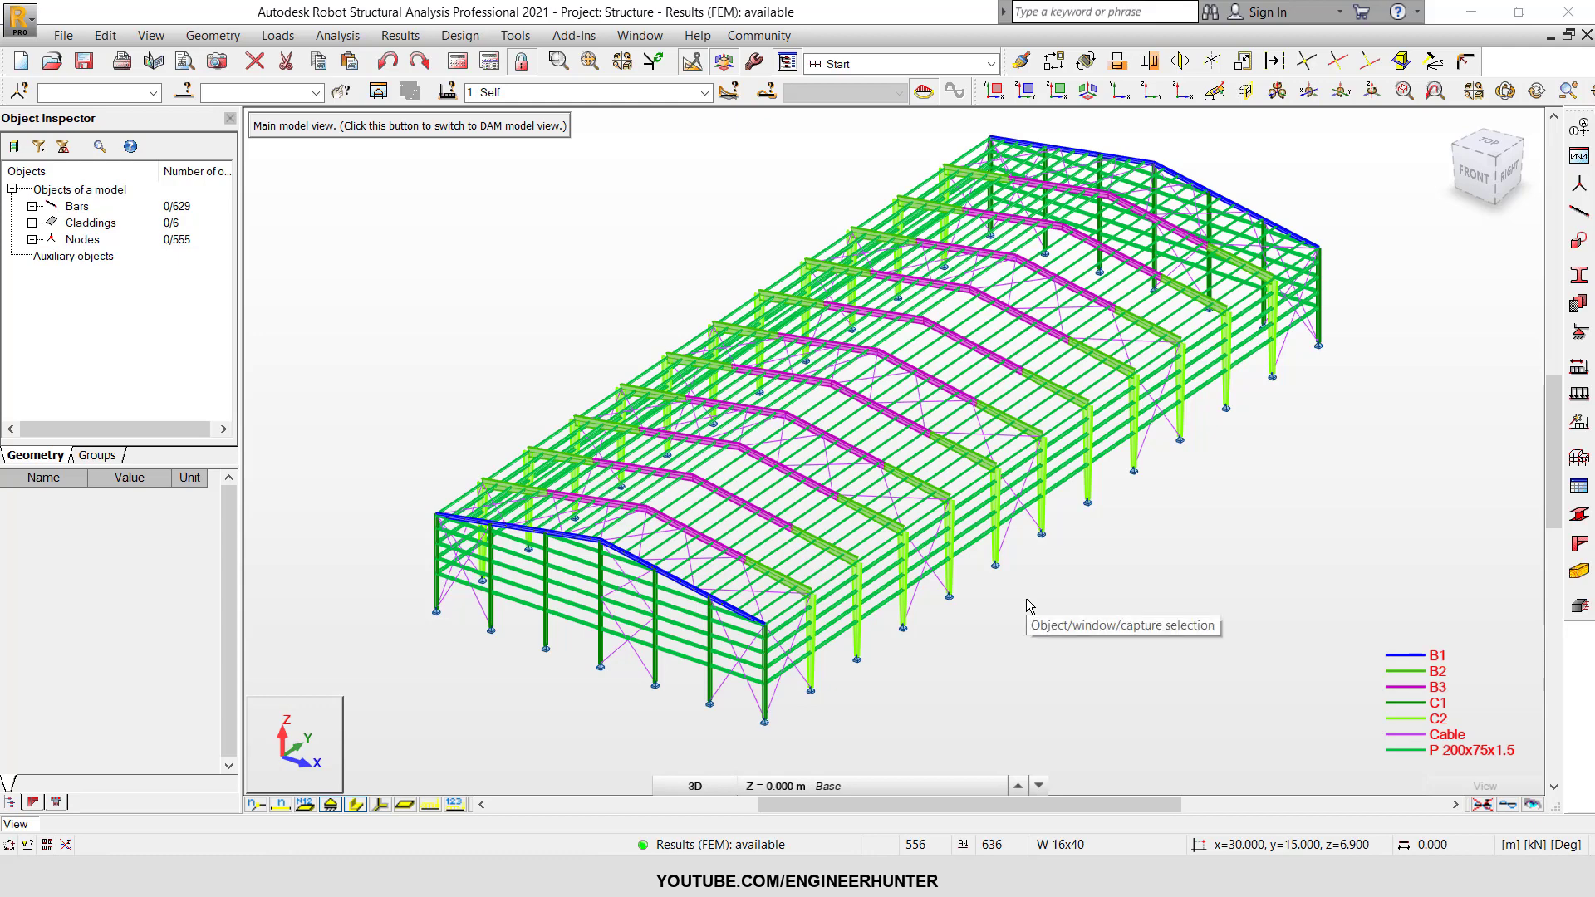
Examine the 3D steel warehouse frame and the list of load cases and combinations.
{"action": "scroll", "coordinate": [994, 629], "scroll_direction": "up", "scroll_amount": 2}
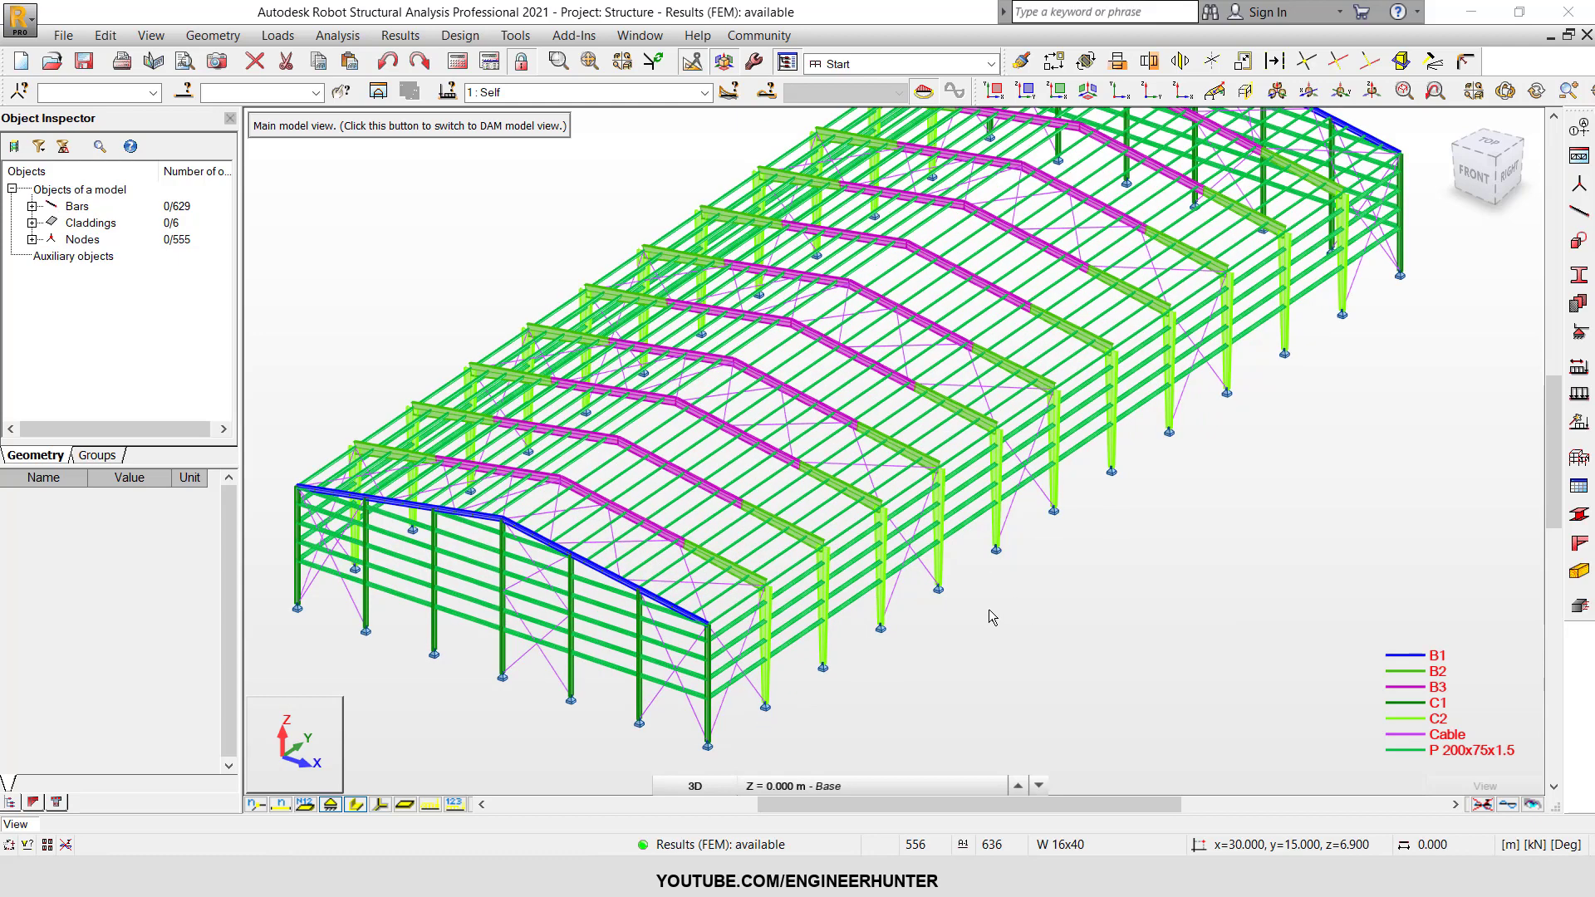
{"action": "scroll", "coordinate": [964, 618], "scroll_direction": "up", "scroll_amount": 3}
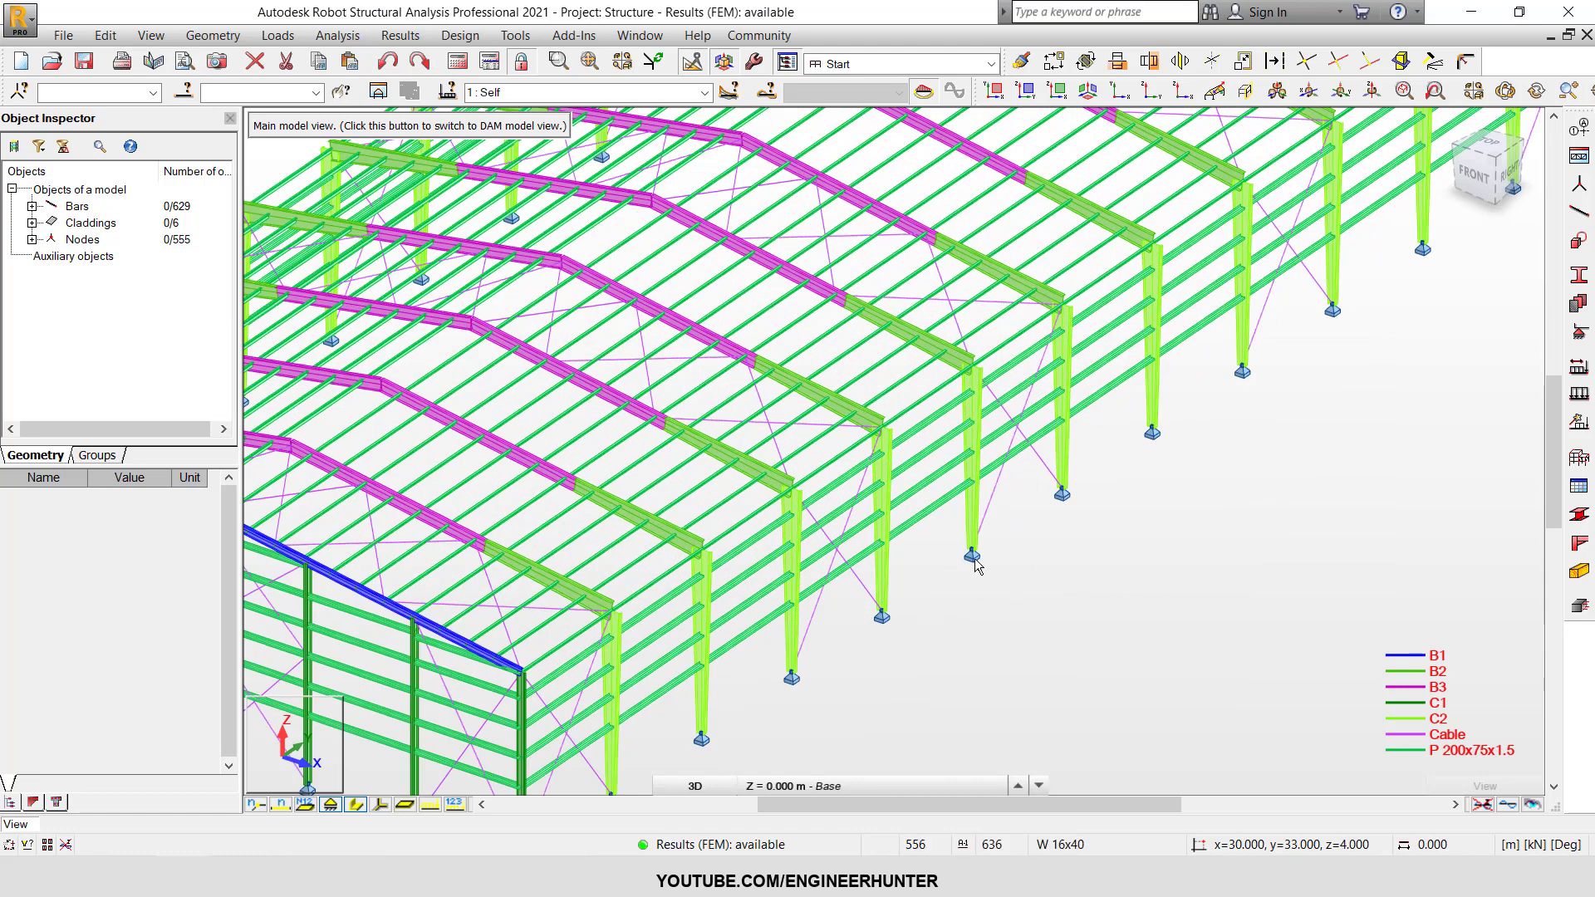
{"action": "scroll", "coordinate": [931, 565], "scroll_direction": "down", "scroll_amount": 3}
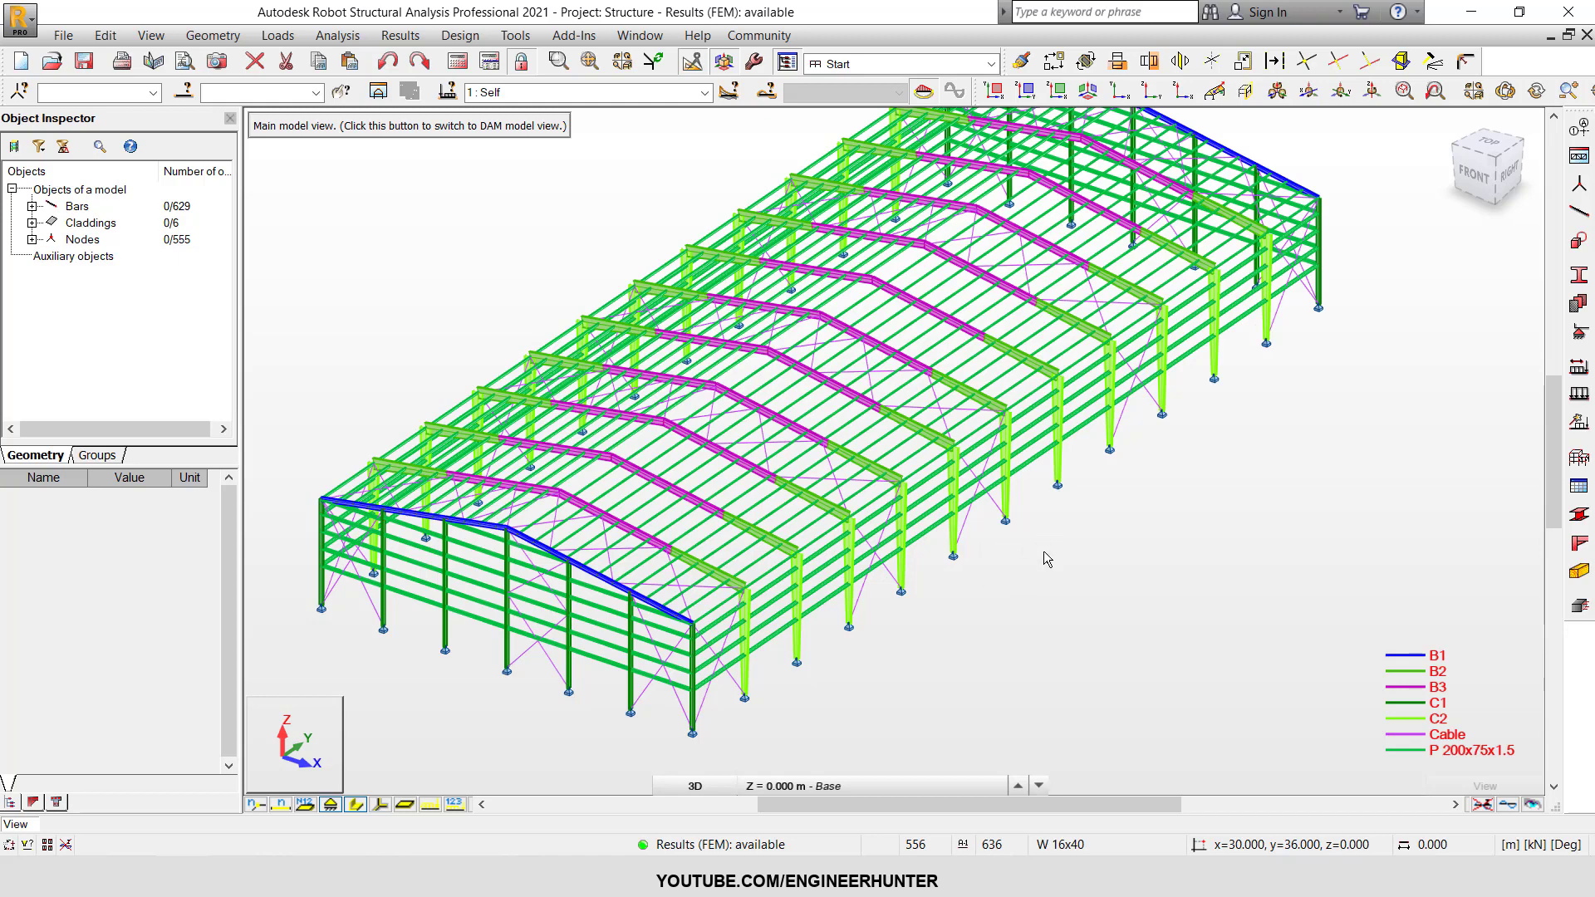
{"action": "scroll", "coordinate": [818, 545], "scroll_direction": "down", "scroll_amount": 1}
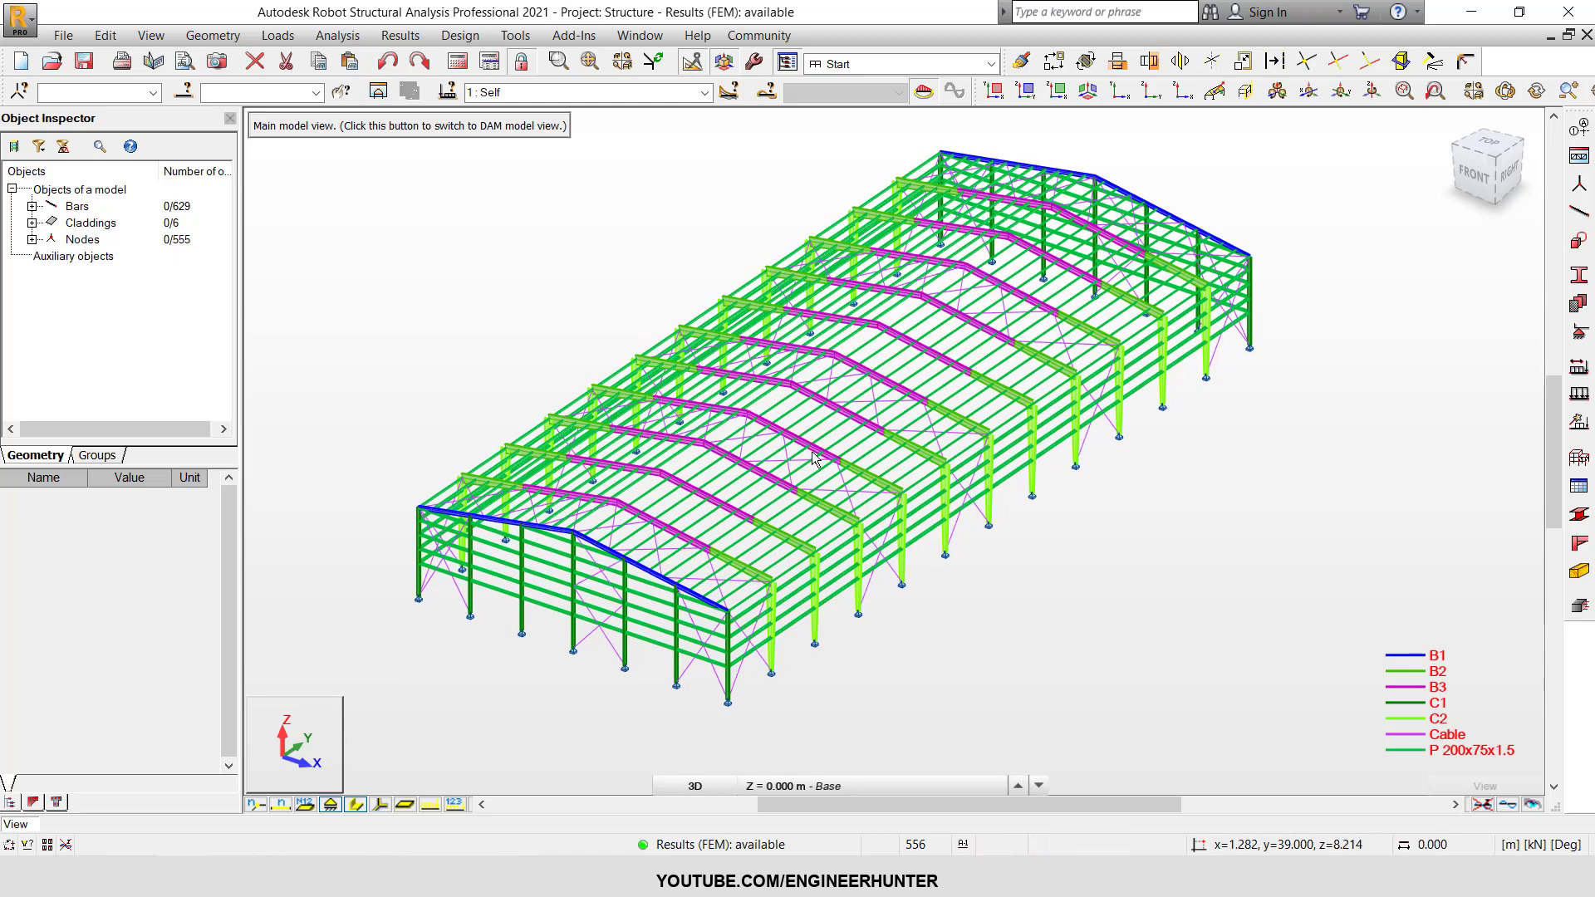
{"action": "scroll", "coordinate": [955, 568], "scroll_direction": "up", "scroll_amount": 3}
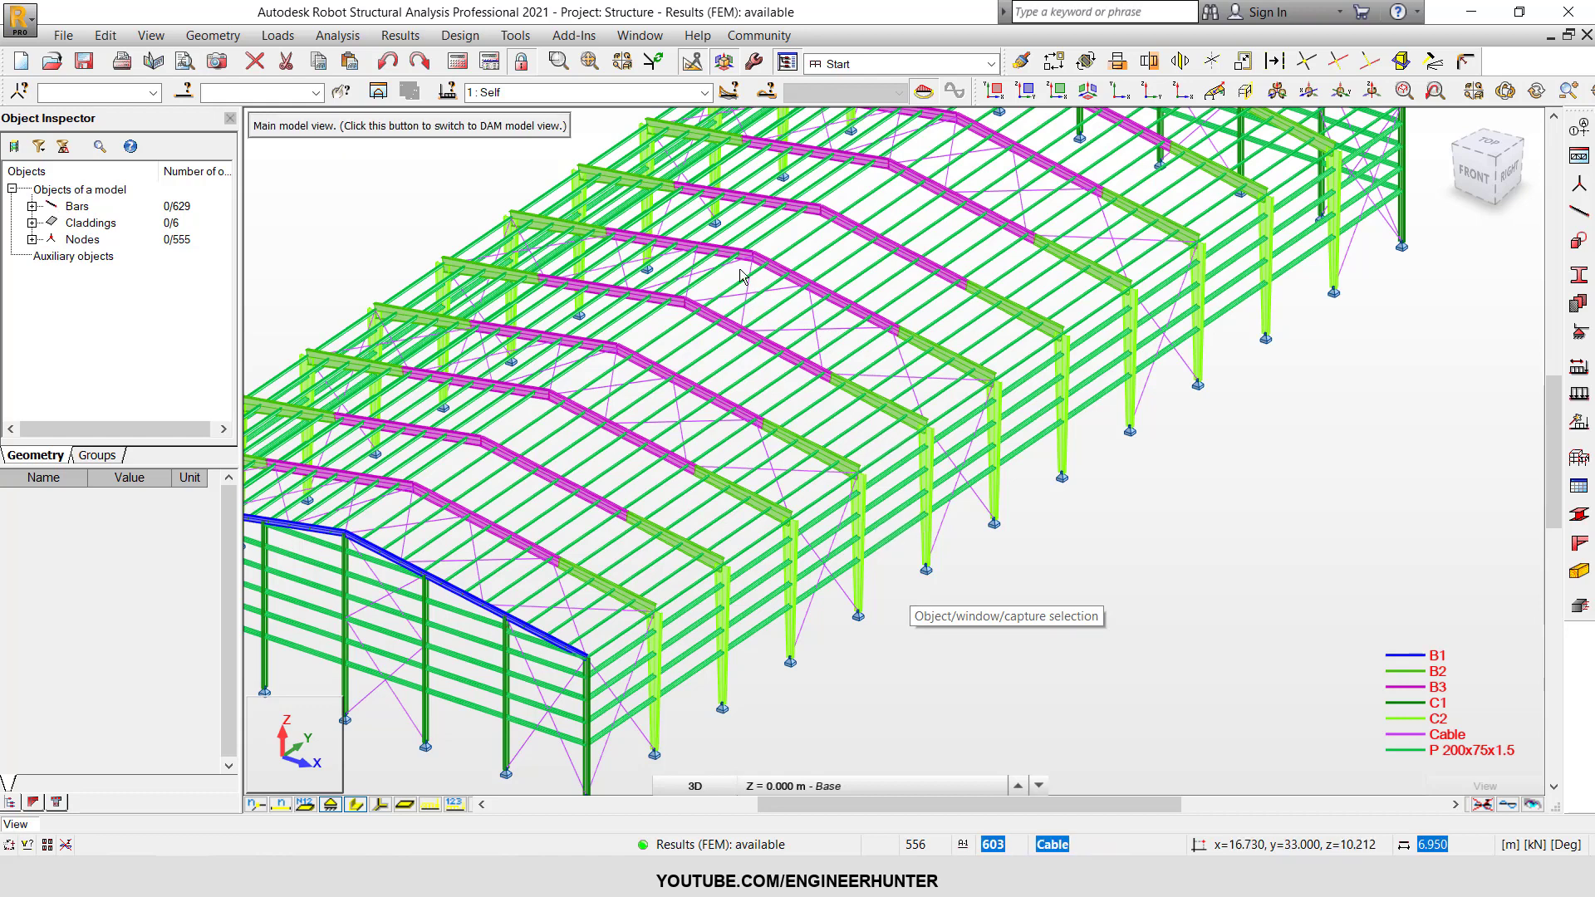
{"action": "left_click", "coordinate": [704, 92]}
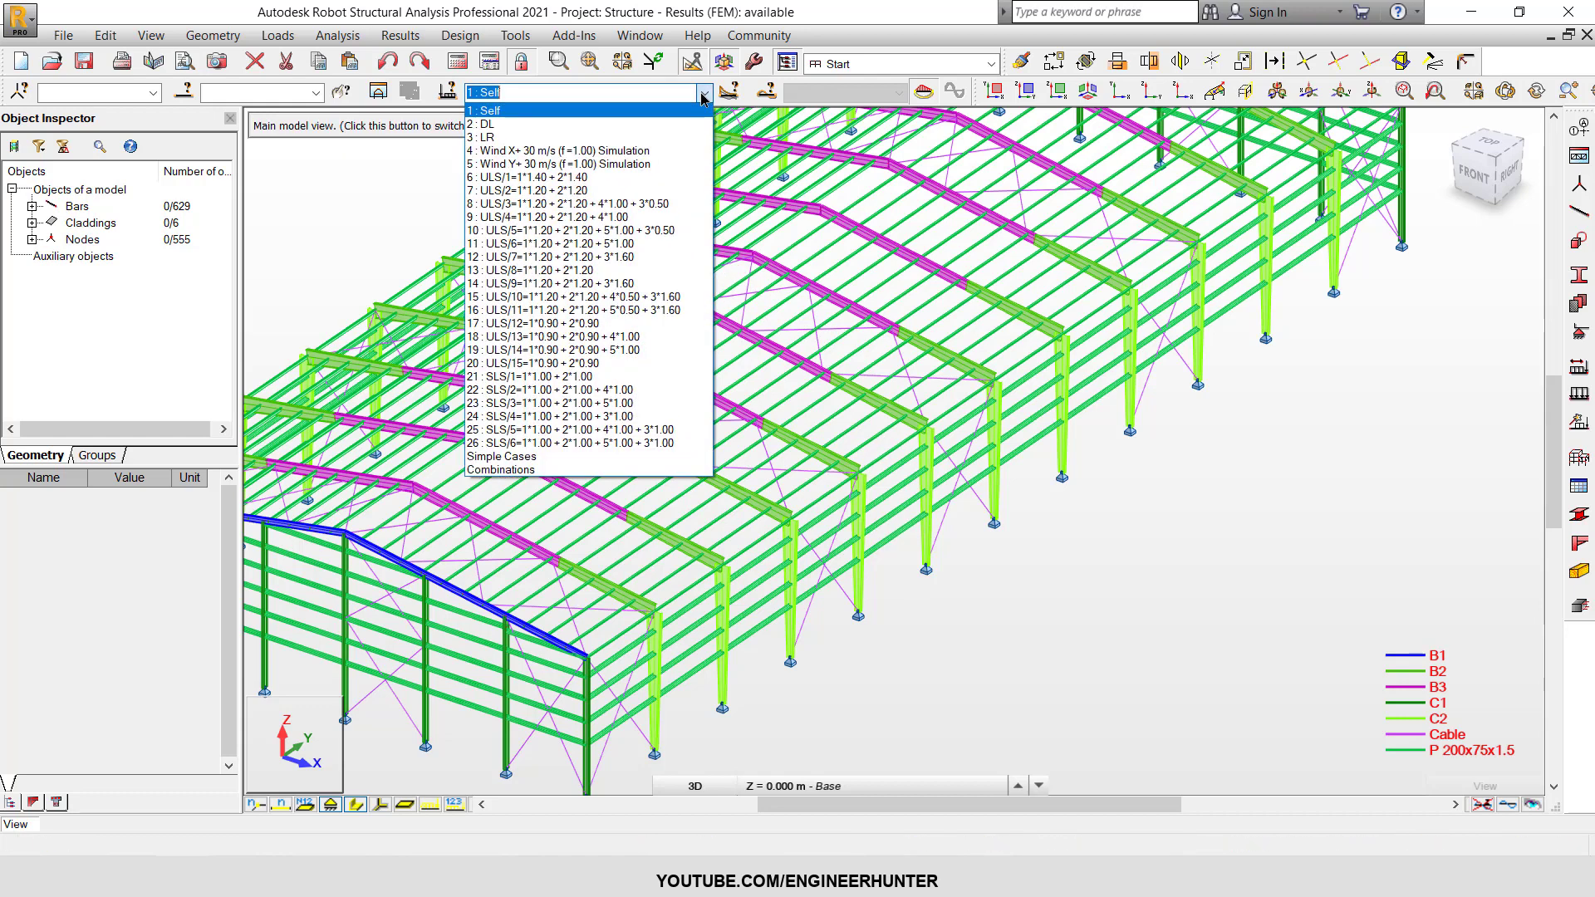
{"action": "left_click", "coordinate": [705, 92]}
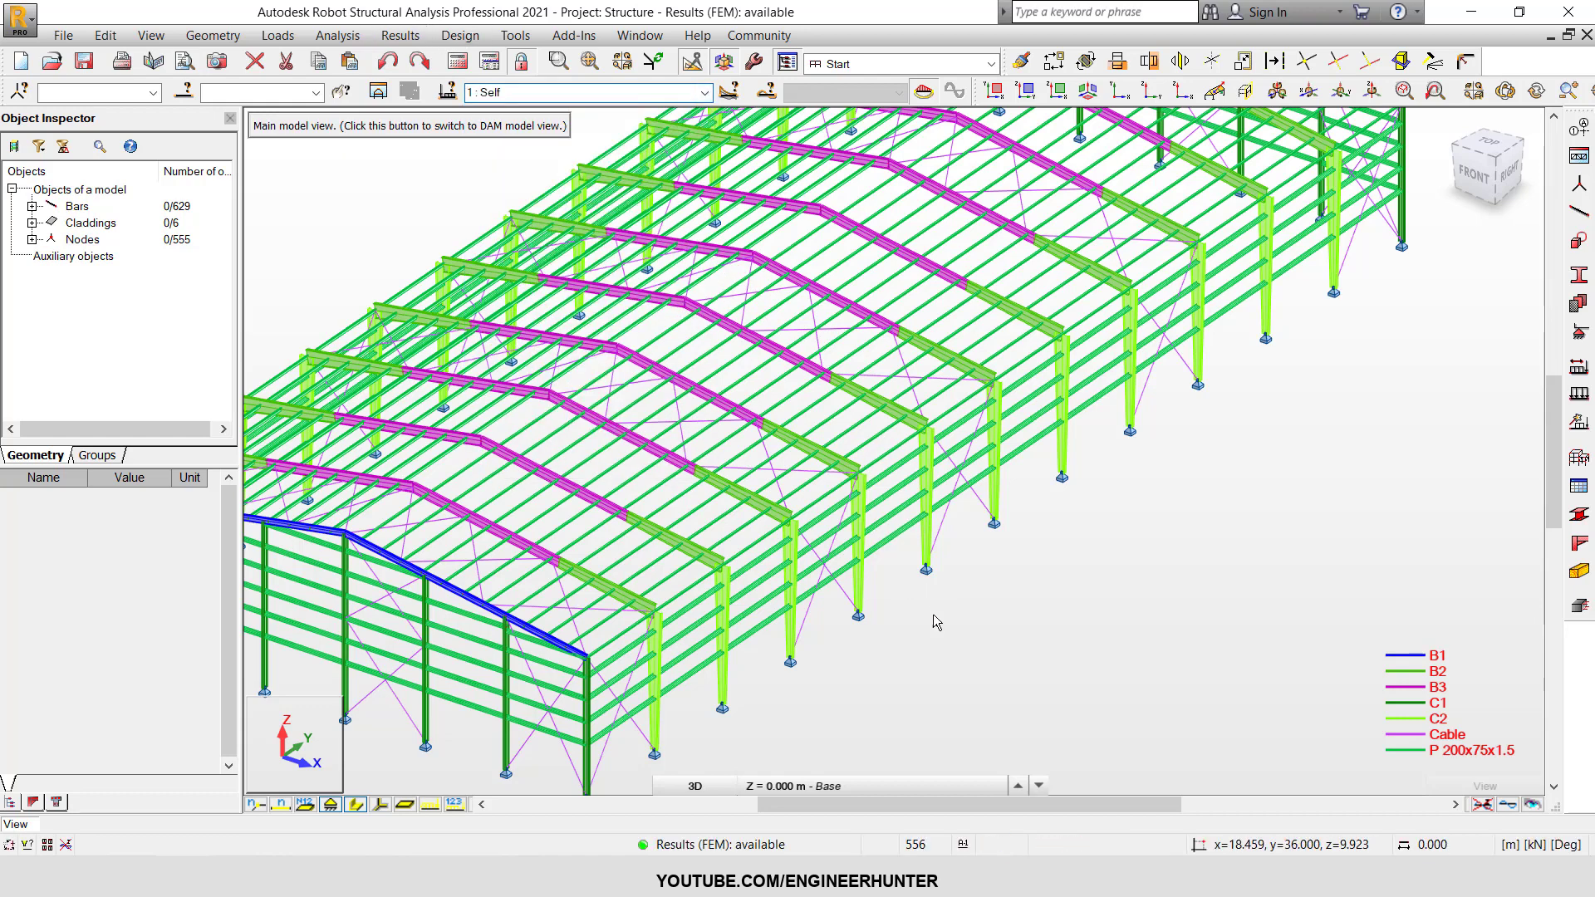
Switch the model to the XY plan view at the base level, Z = 0.000 m, showing the support nodes.
{"action": "left_click", "coordinate": [681, 786]}
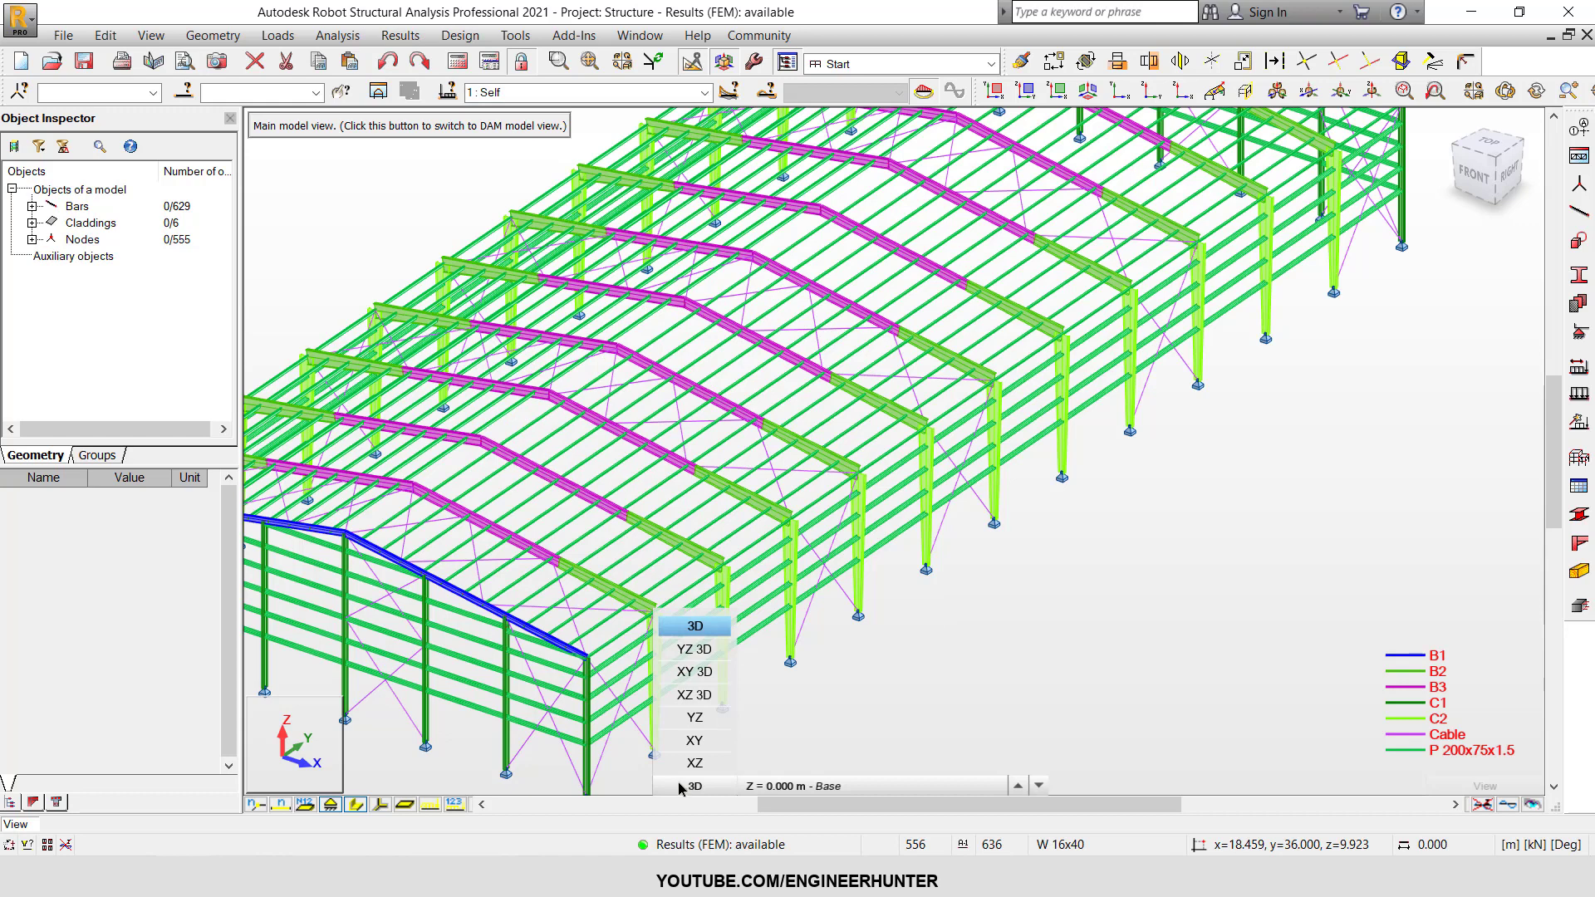
{"action": "left_click", "coordinate": [695, 740]}
{"action": "scroll", "coordinate": [826, 482], "scroll_direction": "down", "scroll_amount": 5}
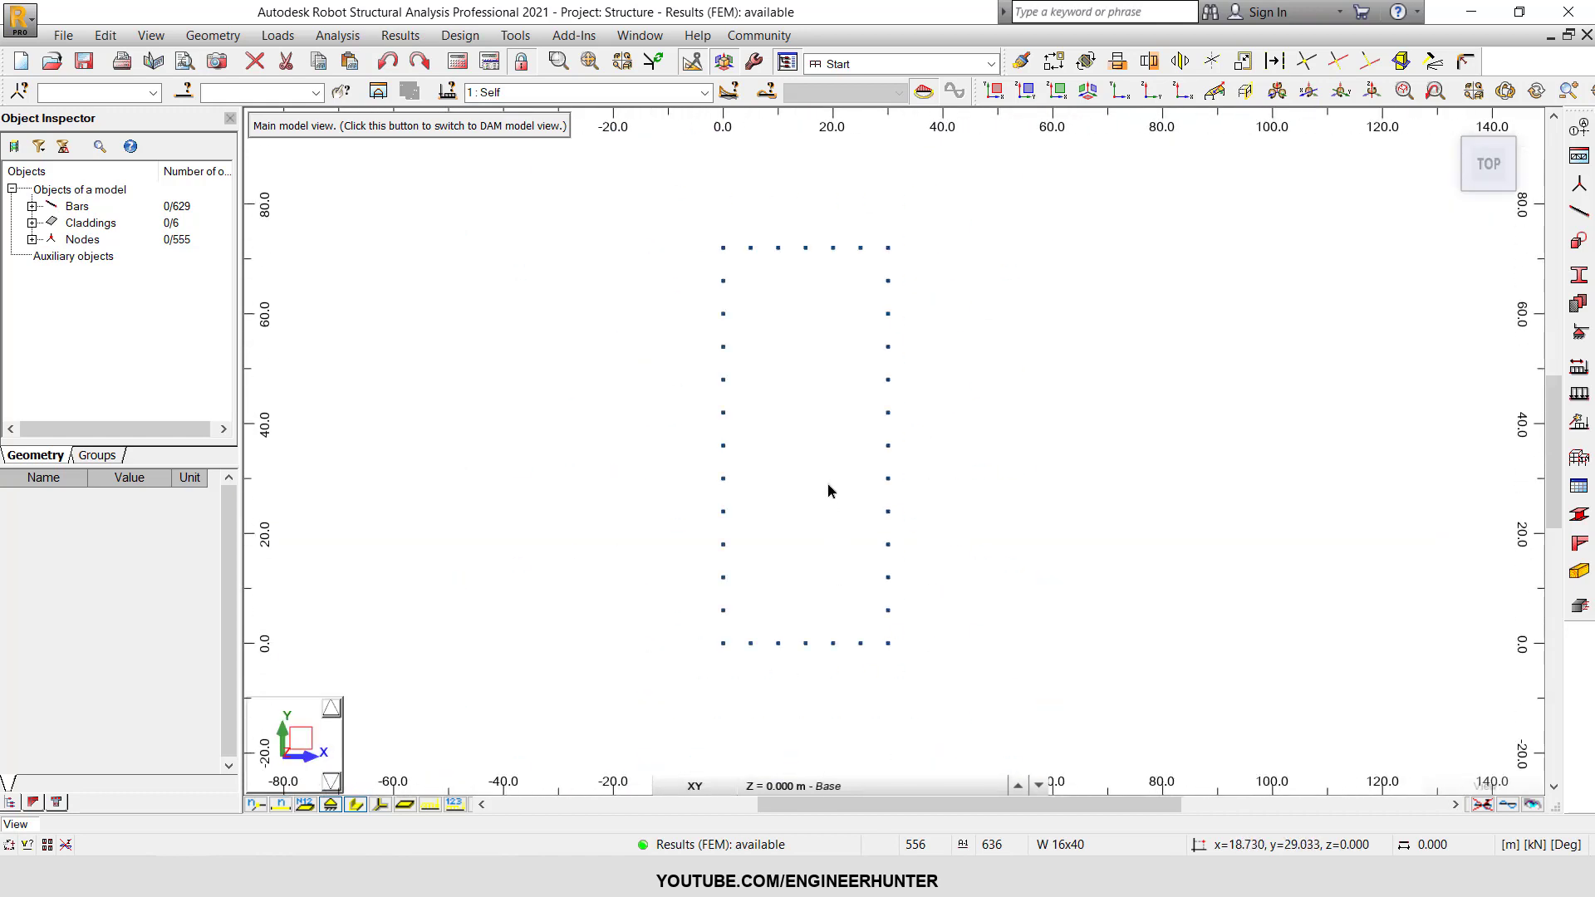
{"action": "scroll", "coordinate": [869, 451], "scroll_direction": "up", "scroll_amount": 2}
{"action": "scroll", "coordinate": [871, 474], "scroll_direction": "up", "scroll_amount": 5}
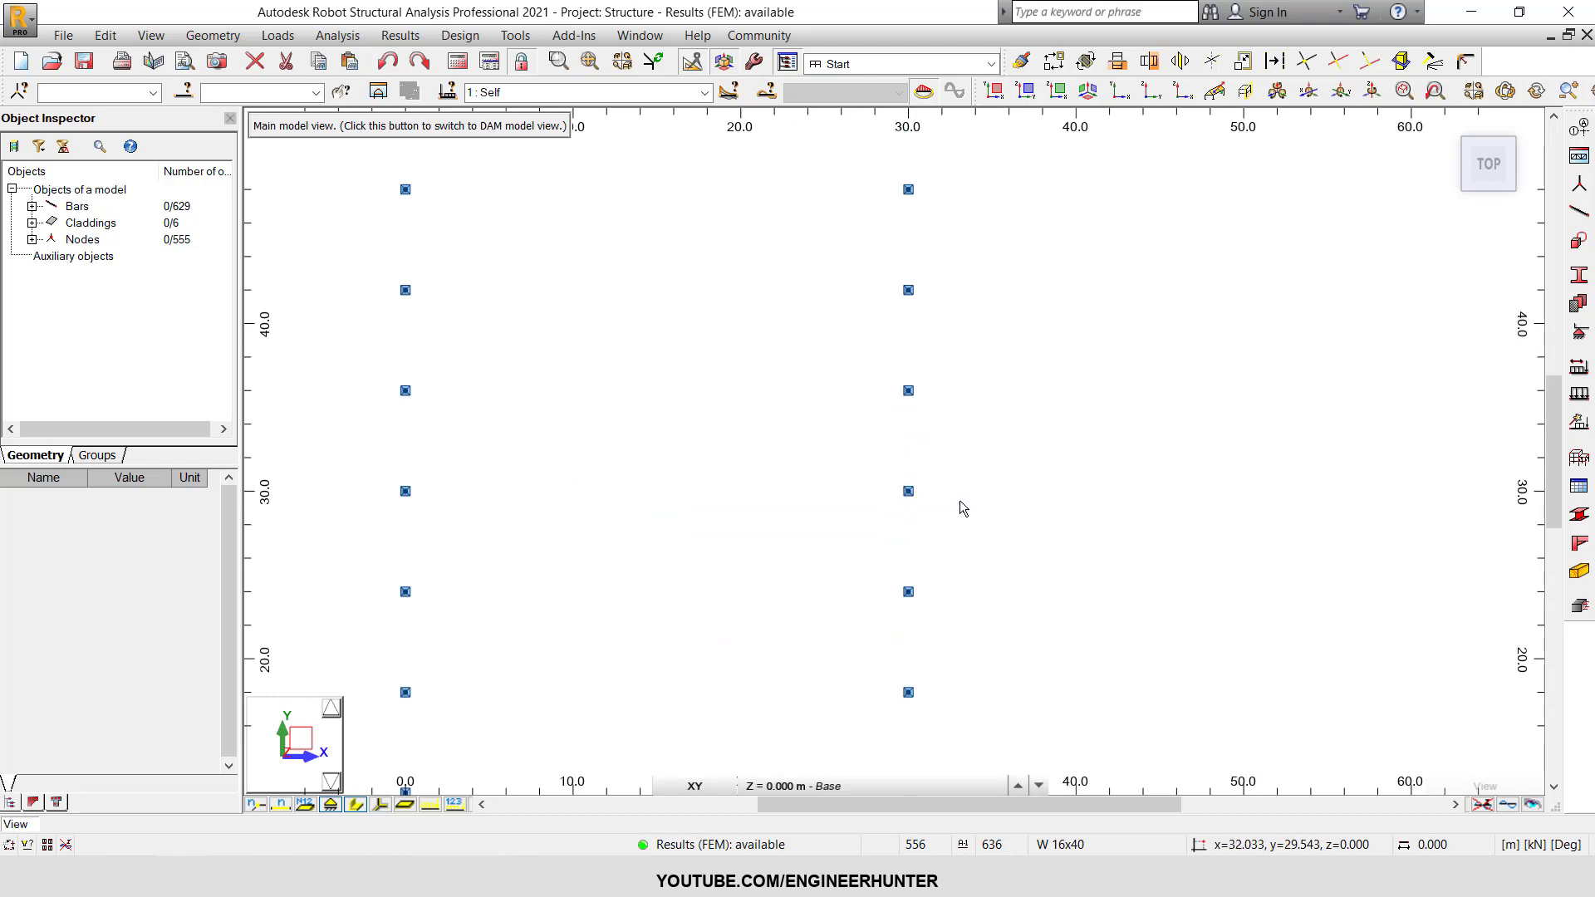
Open the Diagrams for Bars settings and place the dialog clear of the support nodes.
{"action": "left_click", "coordinate": [450, 35]}
{"action": "mouse_move", "coordinate": [407, 35]}
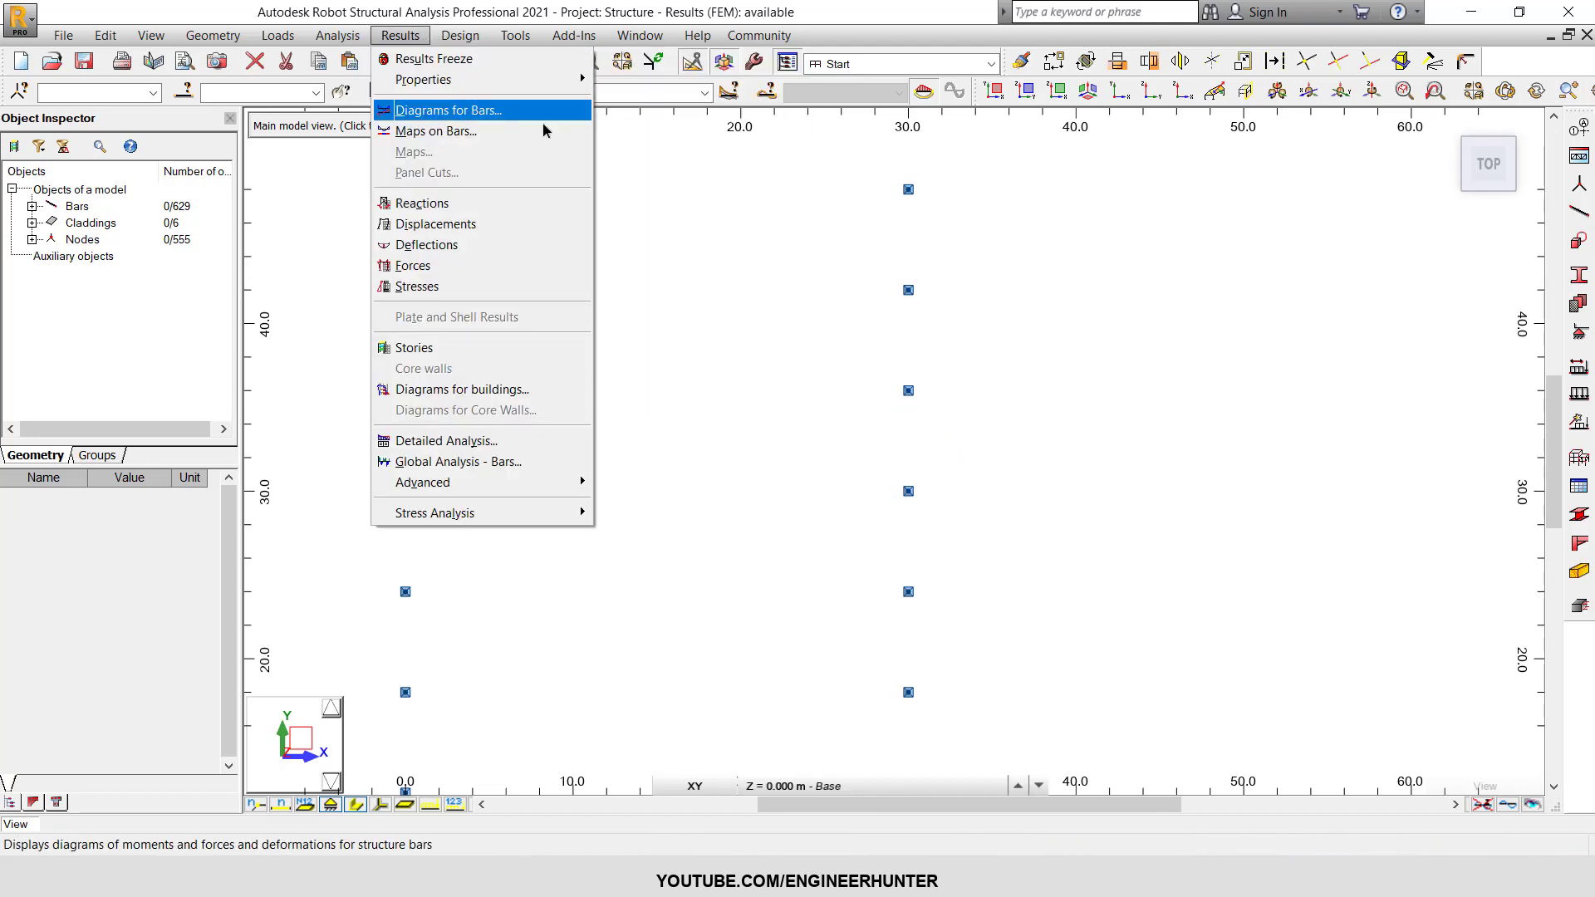
{"action": "left_click", "coordinate": [491, 111]}
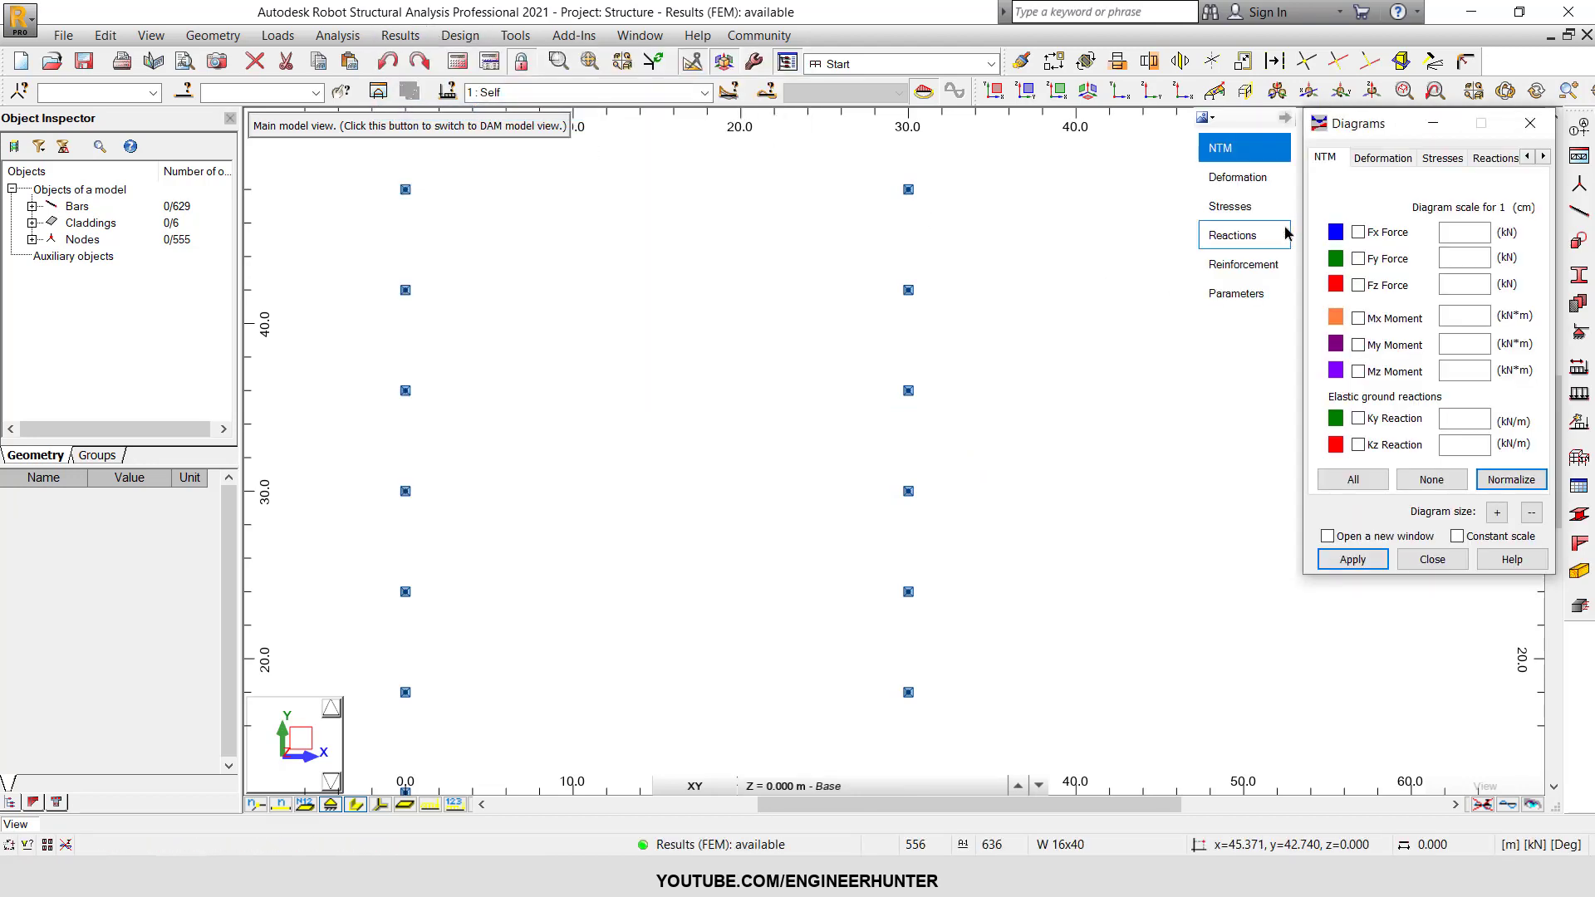
{"action": "left_click_drag", "start_coordinate": [1335, 138], "coordinate": [1261, 151]}
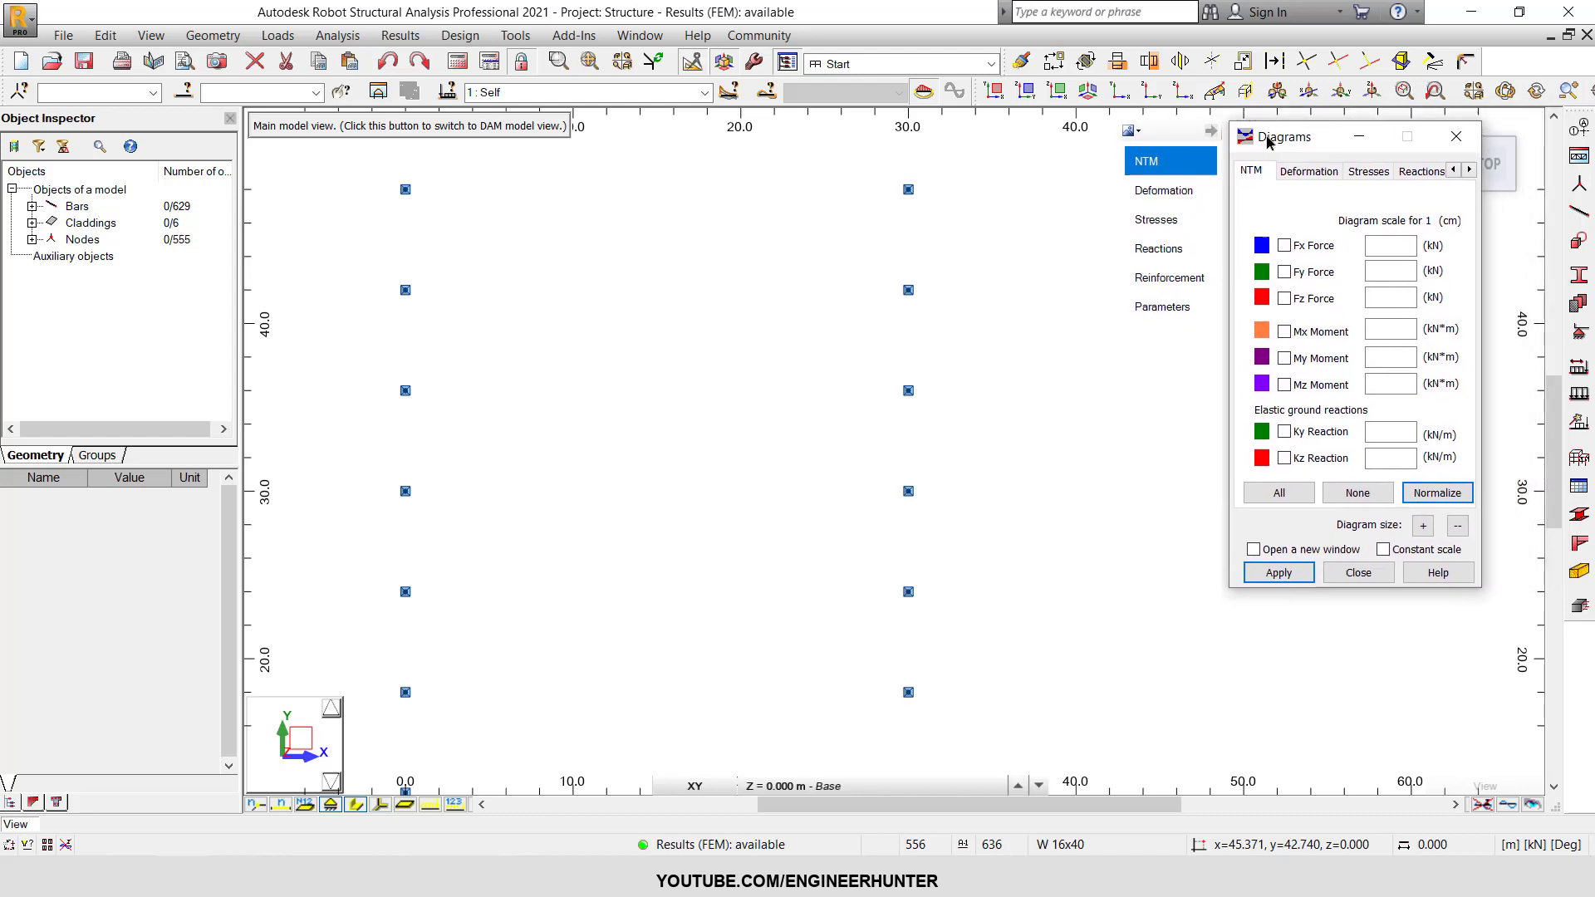
{"action": "scroll", "coordinate": [1034, 501], "scroll_direction": "up", "scroll_amount": 2}
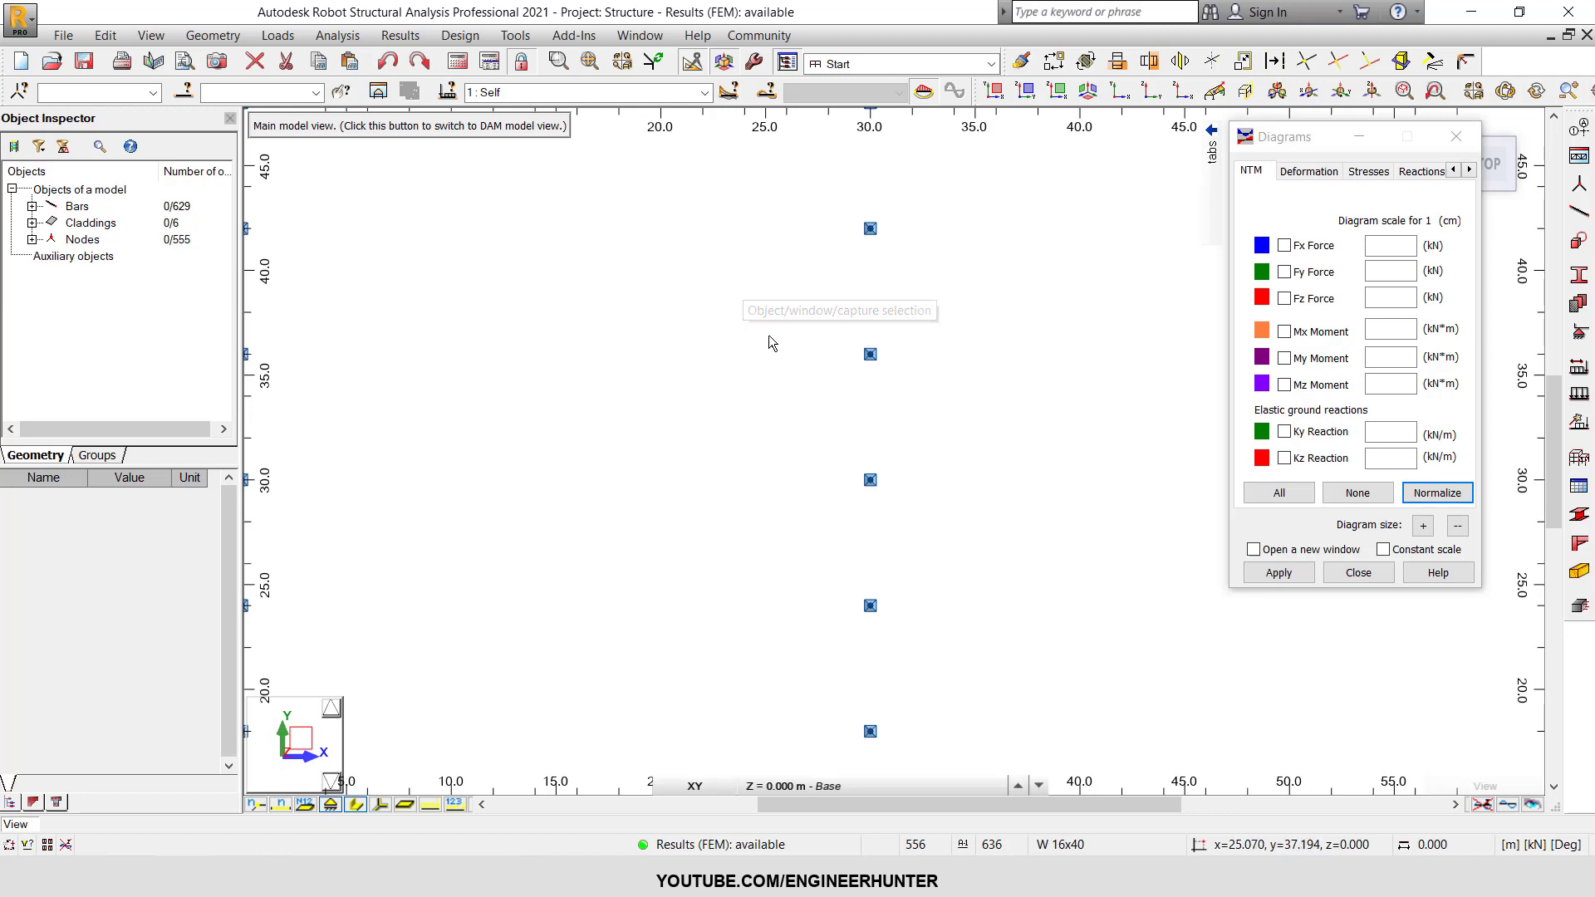
Show the FX, FY and FZ support reactions with descriptions on the plan.
{"action": "left_click", "coordinate": [1305, 173]}
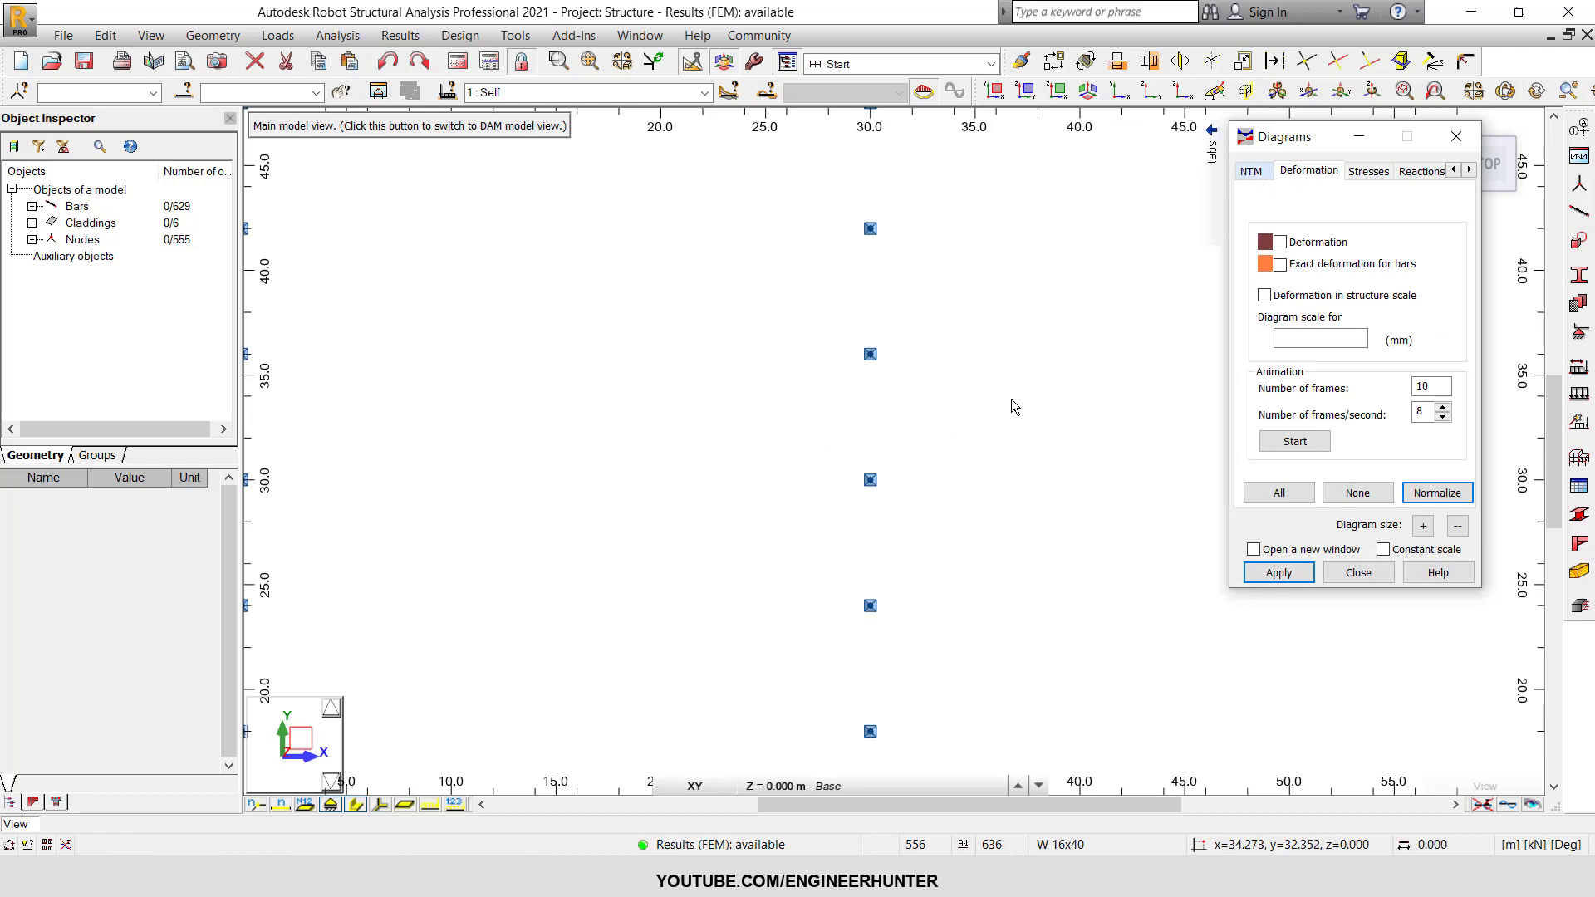
{"action": "left_click", "coordinate": [1402, 173]}
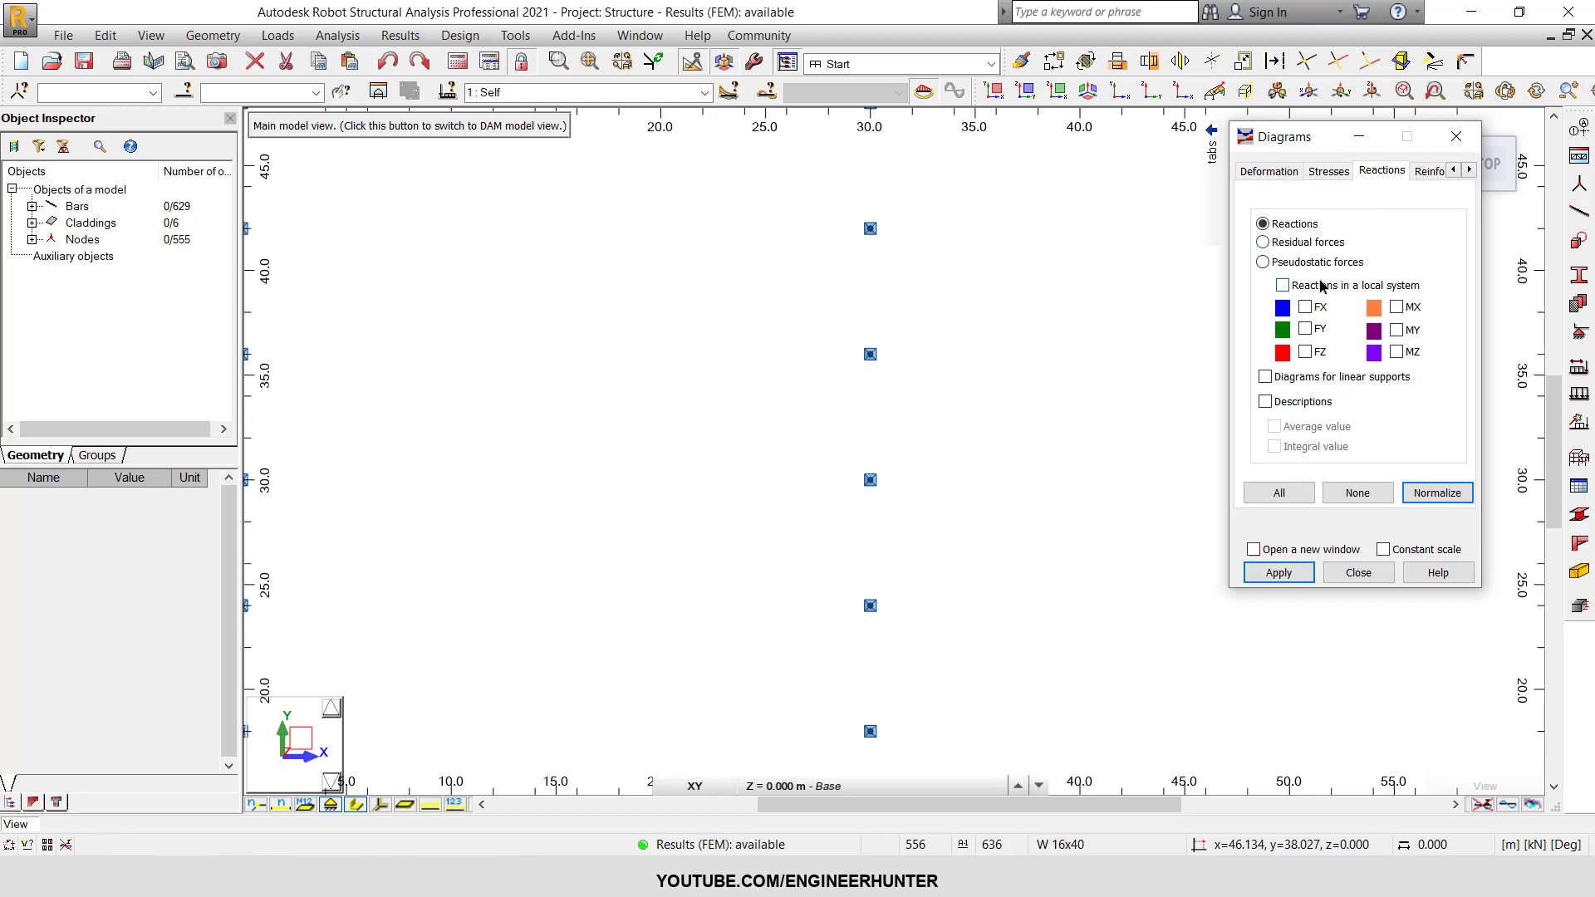
{"action": "left_click", "coordinate": [1306, 352]}
{"action": "left_click", "coordinate": [1306, 330]}
{"action": "left_click", "coordinate": [1305, 309]}
{"action": "left_click", "coordinate": [1265, 402]}
{"action": "left_click", "coordinate": [1436, 495]}
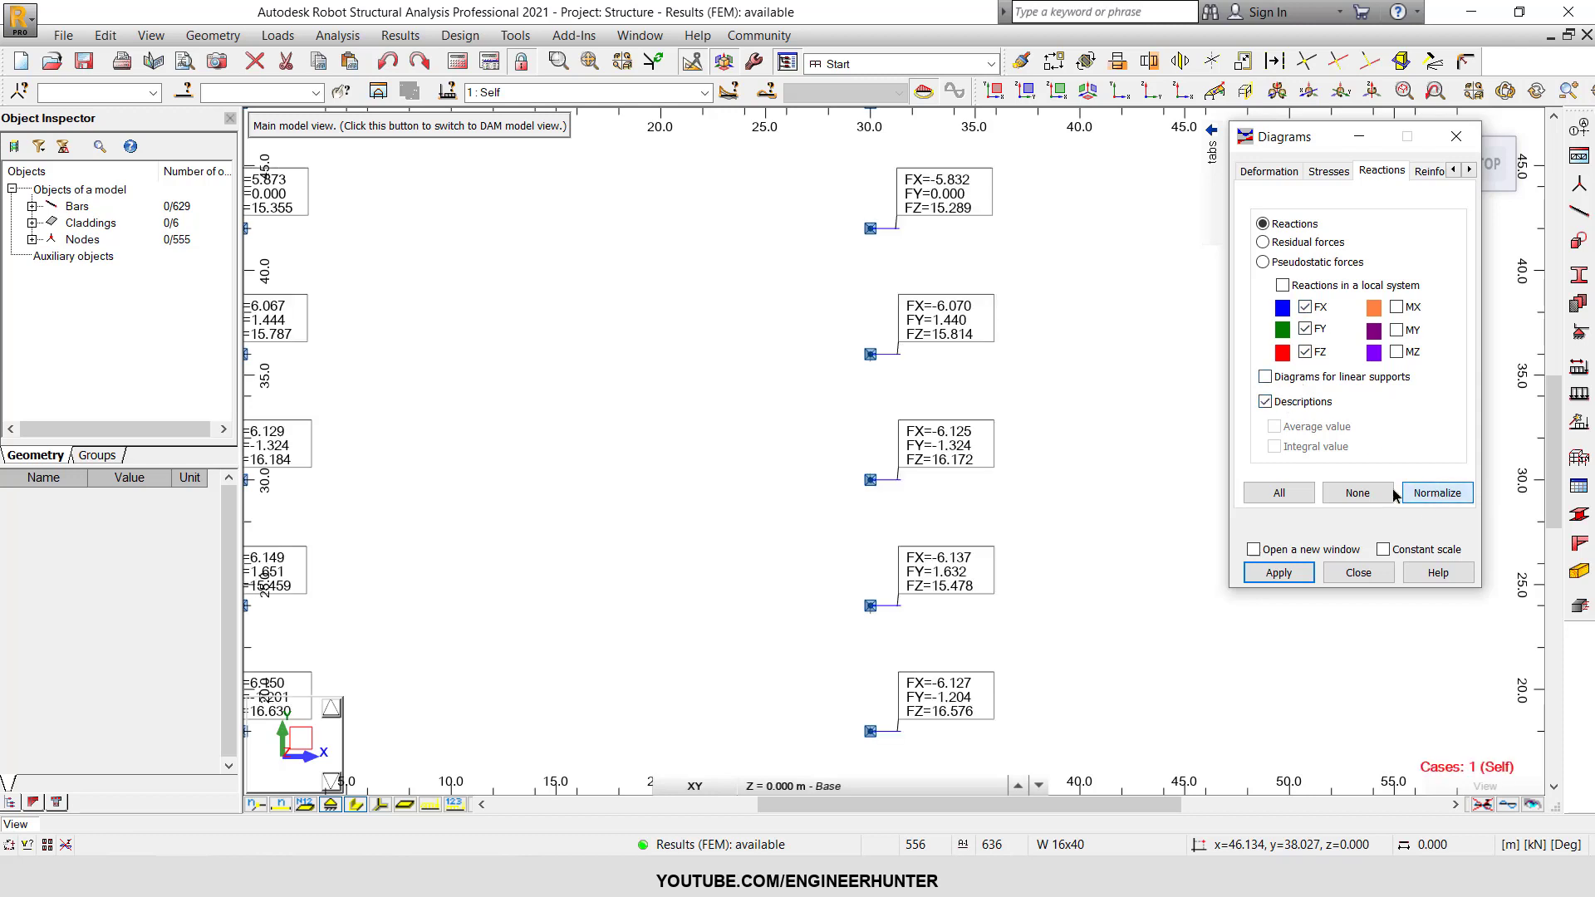
Show the reactions for case 24, SLS/4=1*1.00 + 2*1.00 + 3*1.00, and inspect the support at x = 30, y = 30.
{"action": "left_click", "coordinate": [704, 93]}
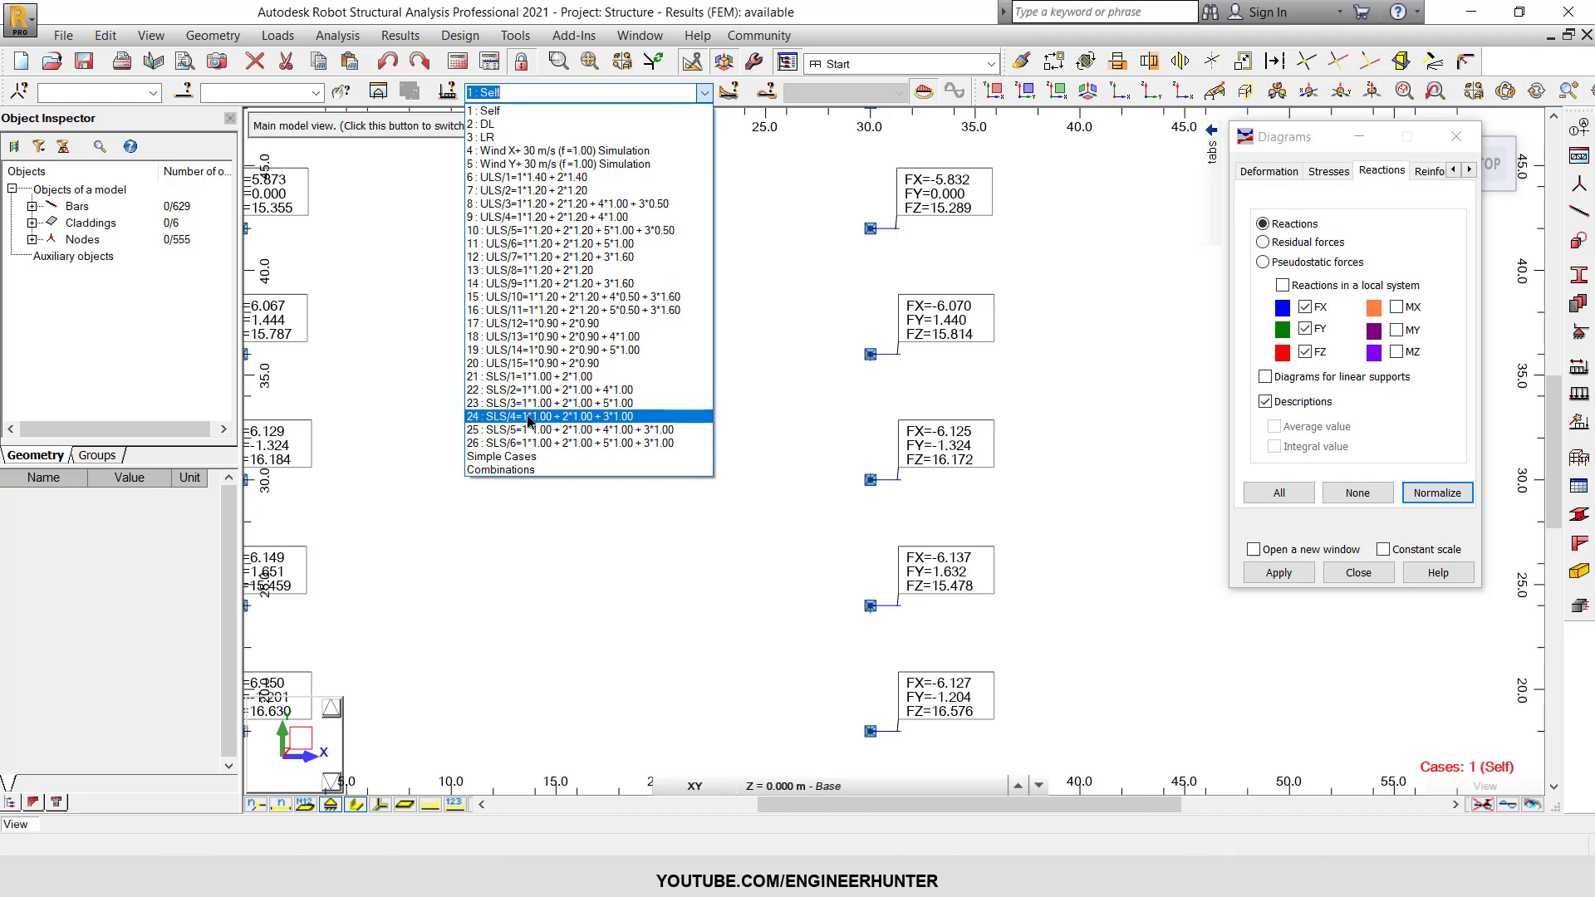
{"action": "left_click", "coordinate": [629, 416]}
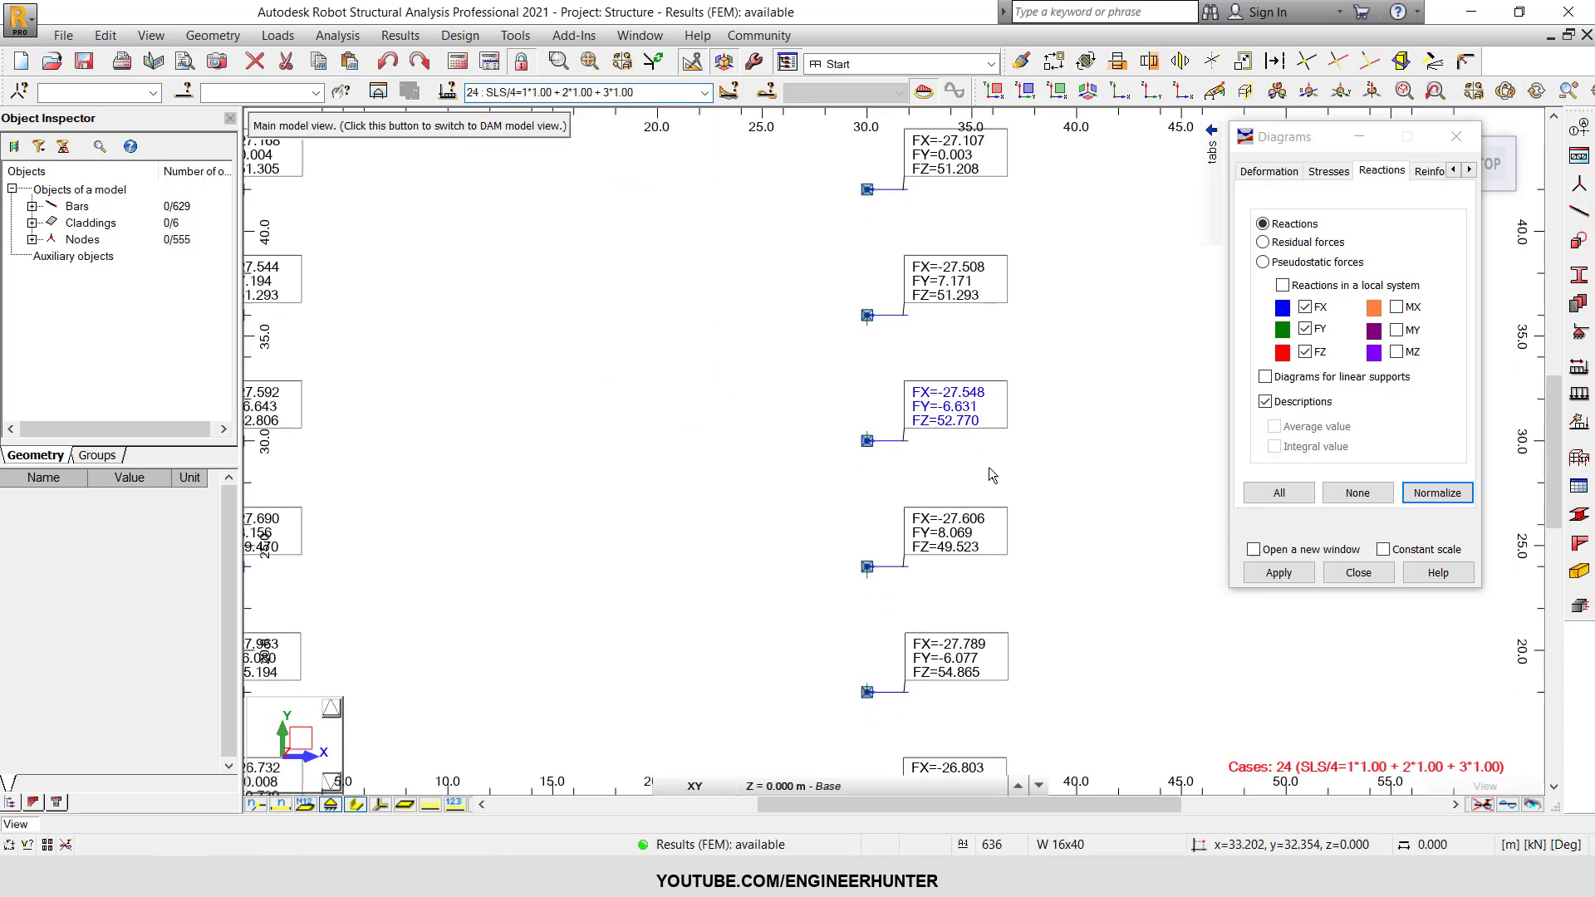
{"action": "scroll", "coordinate": [939, 366], "scroll_direction": "up", "scroll_amount": 1}
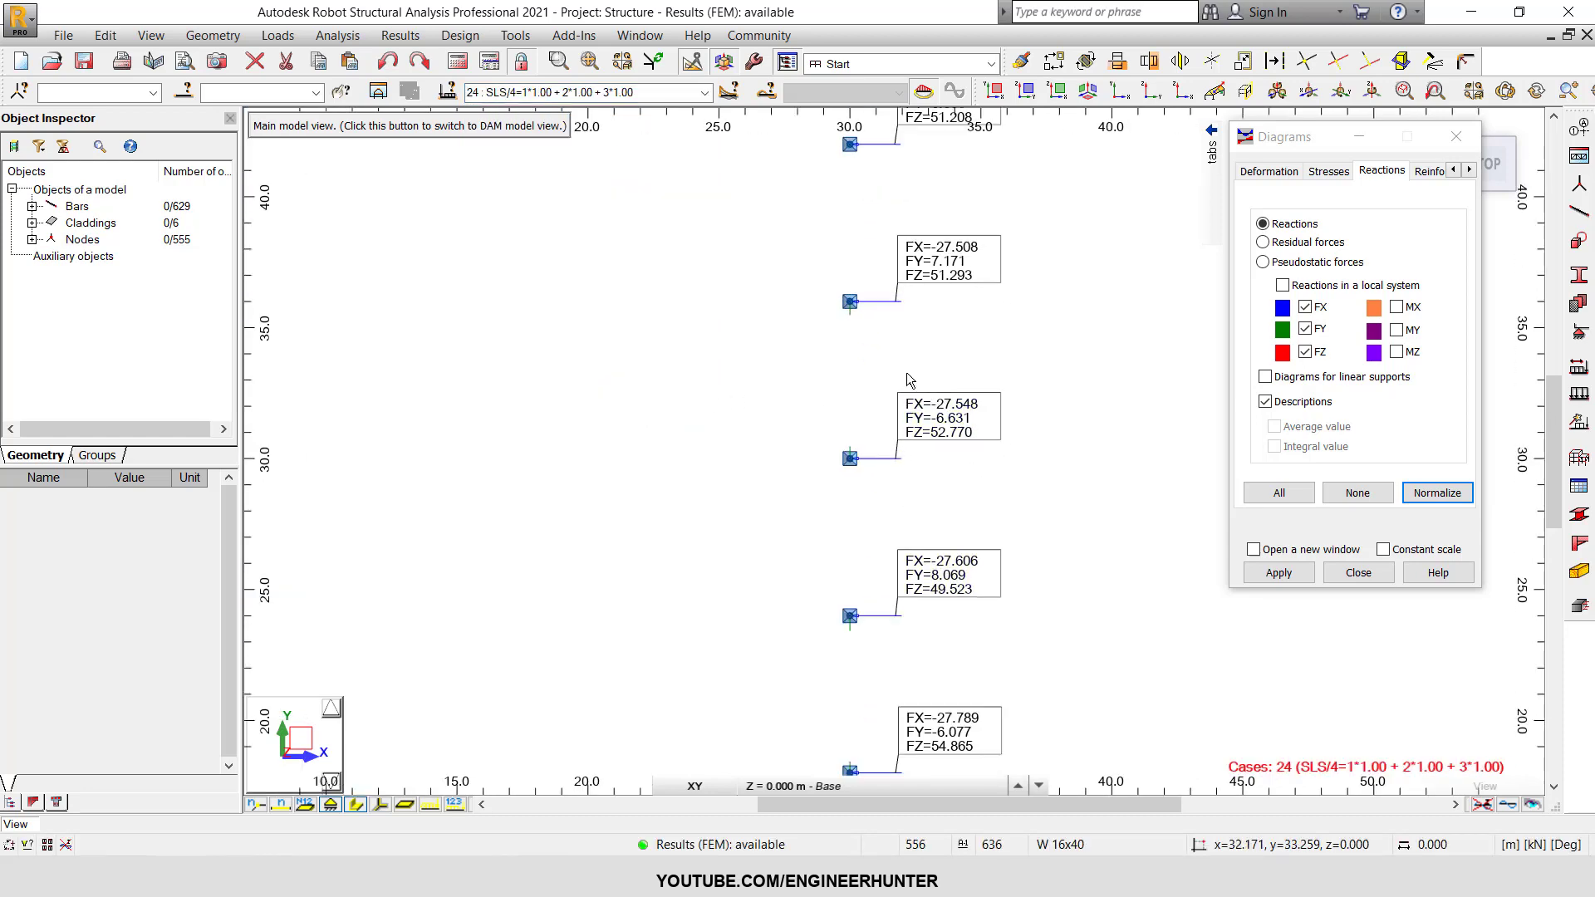
{"action": "left_click_drag", "start_coordinate": [767, 363], "coordinate": [972, 507]}
{"action": "left_click", "coordinate": [755, 228]}
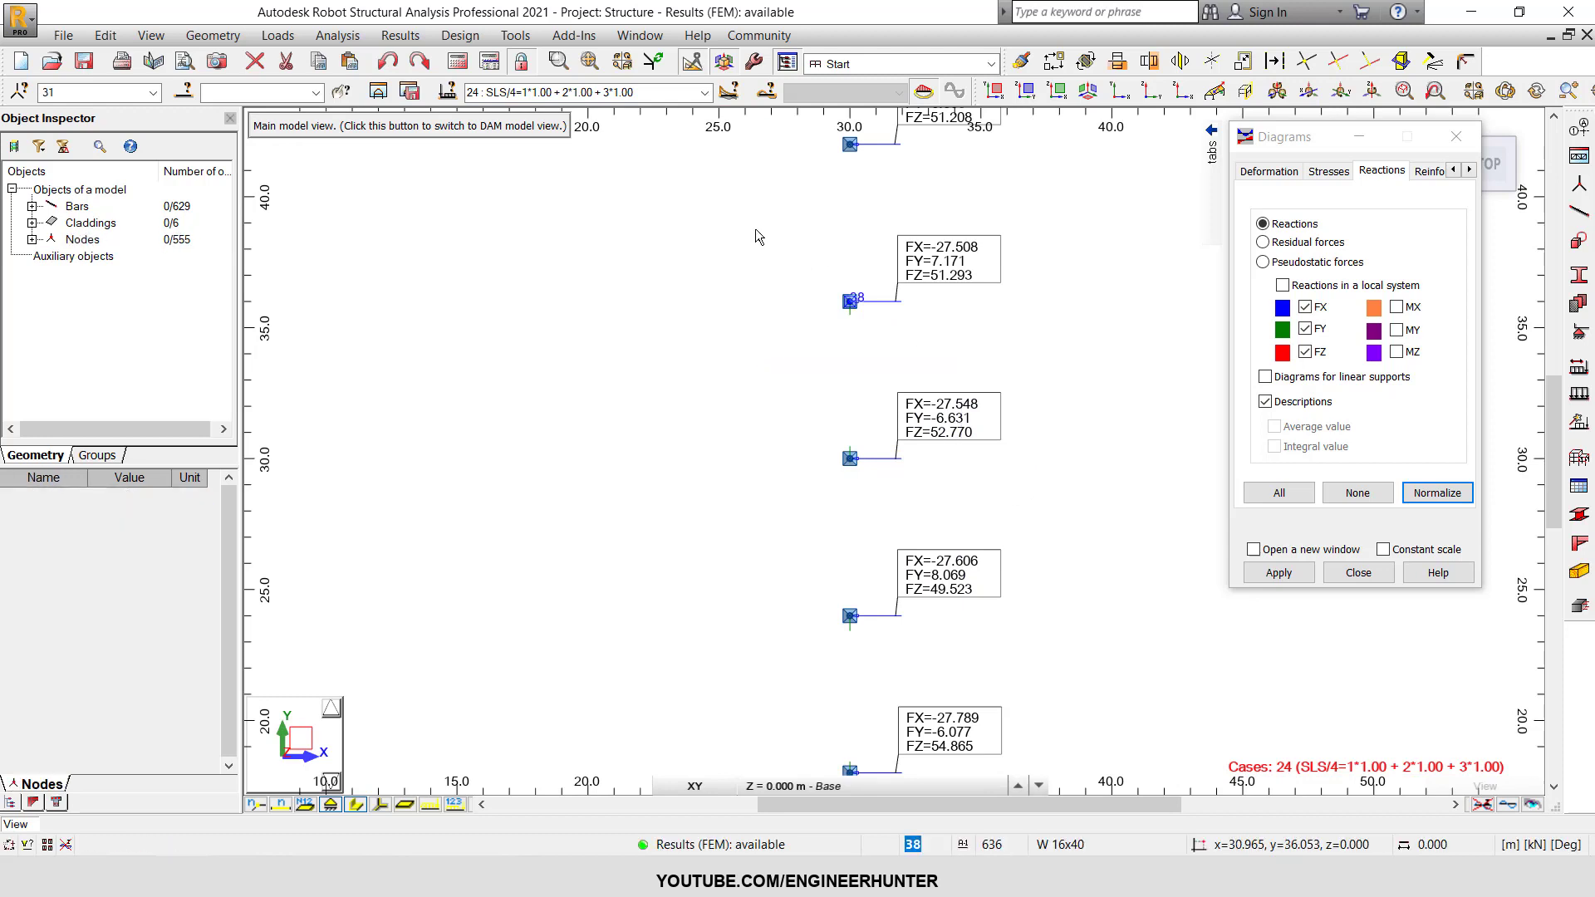
Set the displayed load cases to the serviceability range 21to26.
{"action": "left_click", "coordinate": [694, 96]}
{"action": "left_click", "coordinate": [703, 93]}
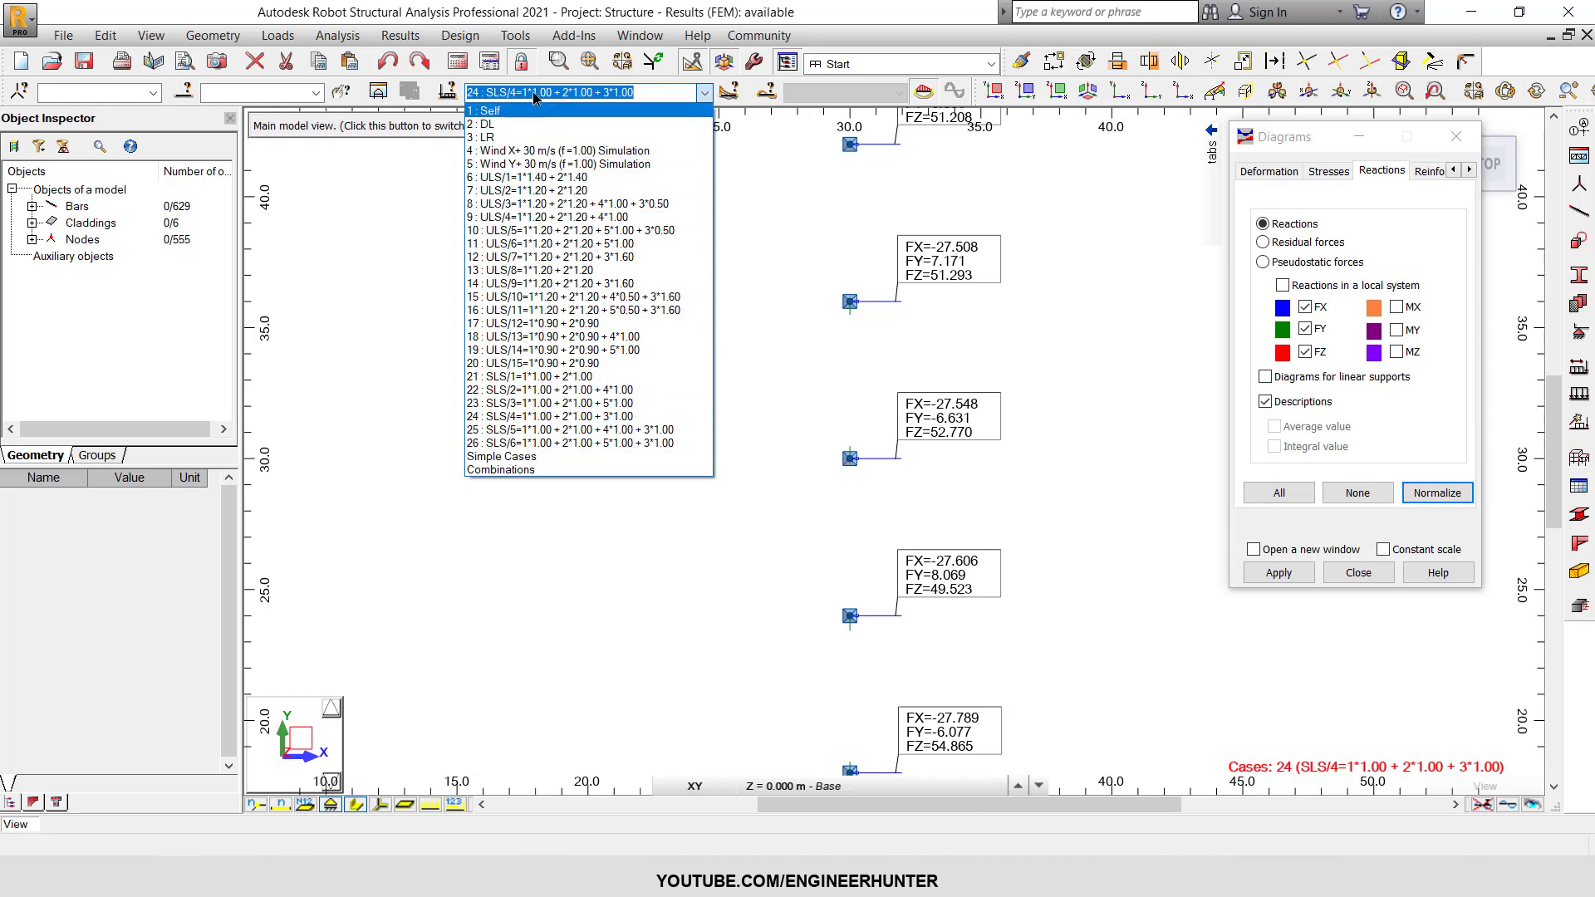
{"action": "left_click", "coordinate": [673, 92]}
{"action": "left_click", "coordinate": [590, 92]}
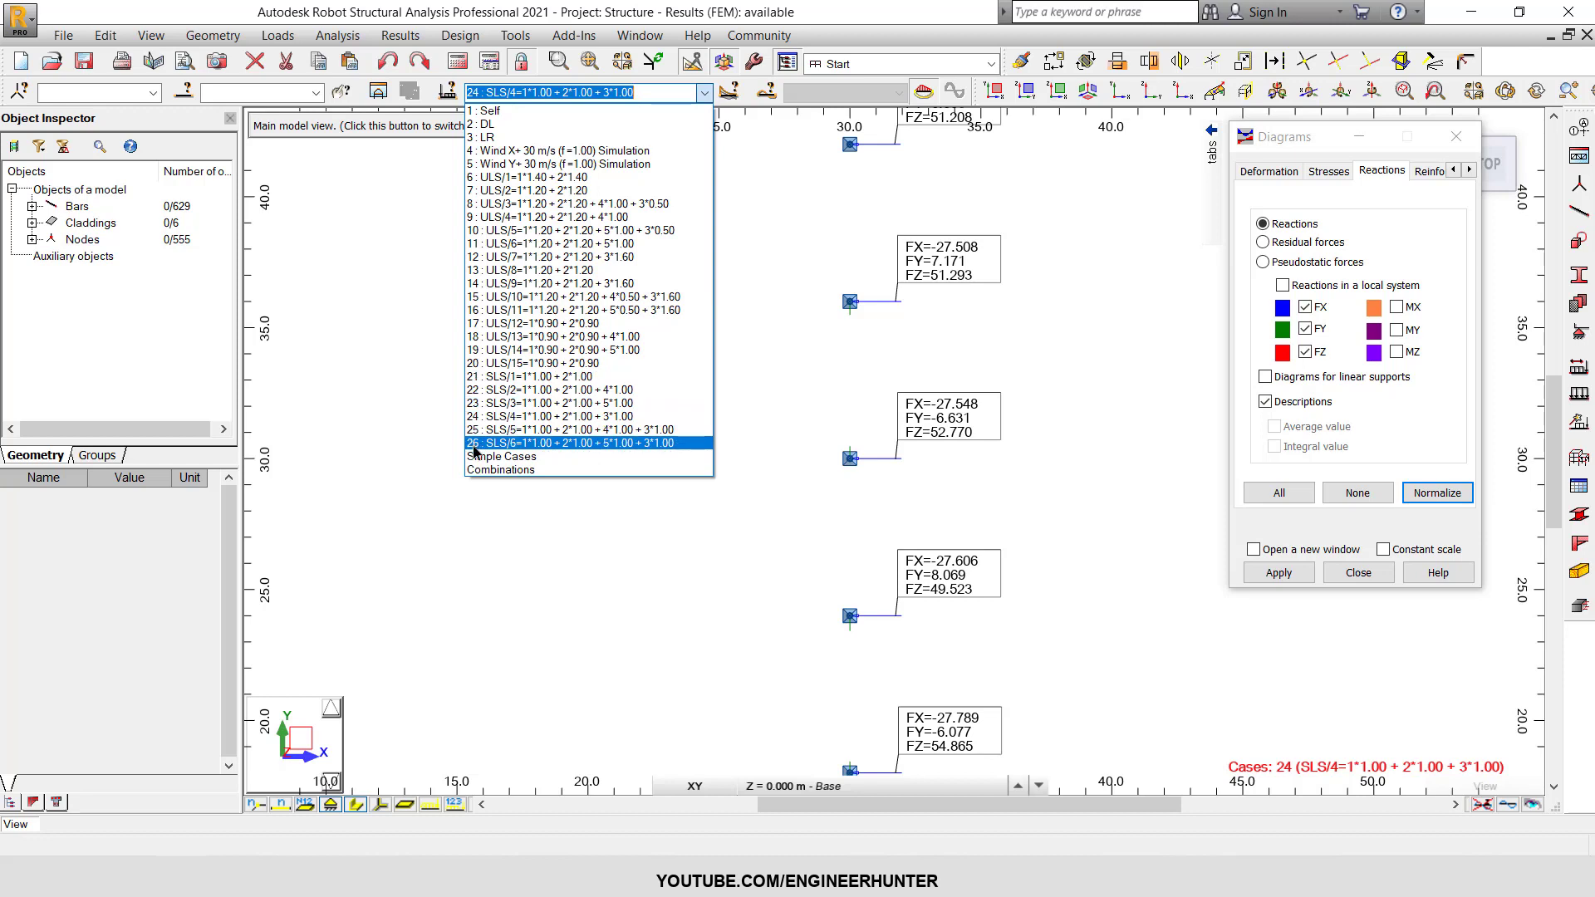
{"action": "left_click", "coordinate": [519, 92]}
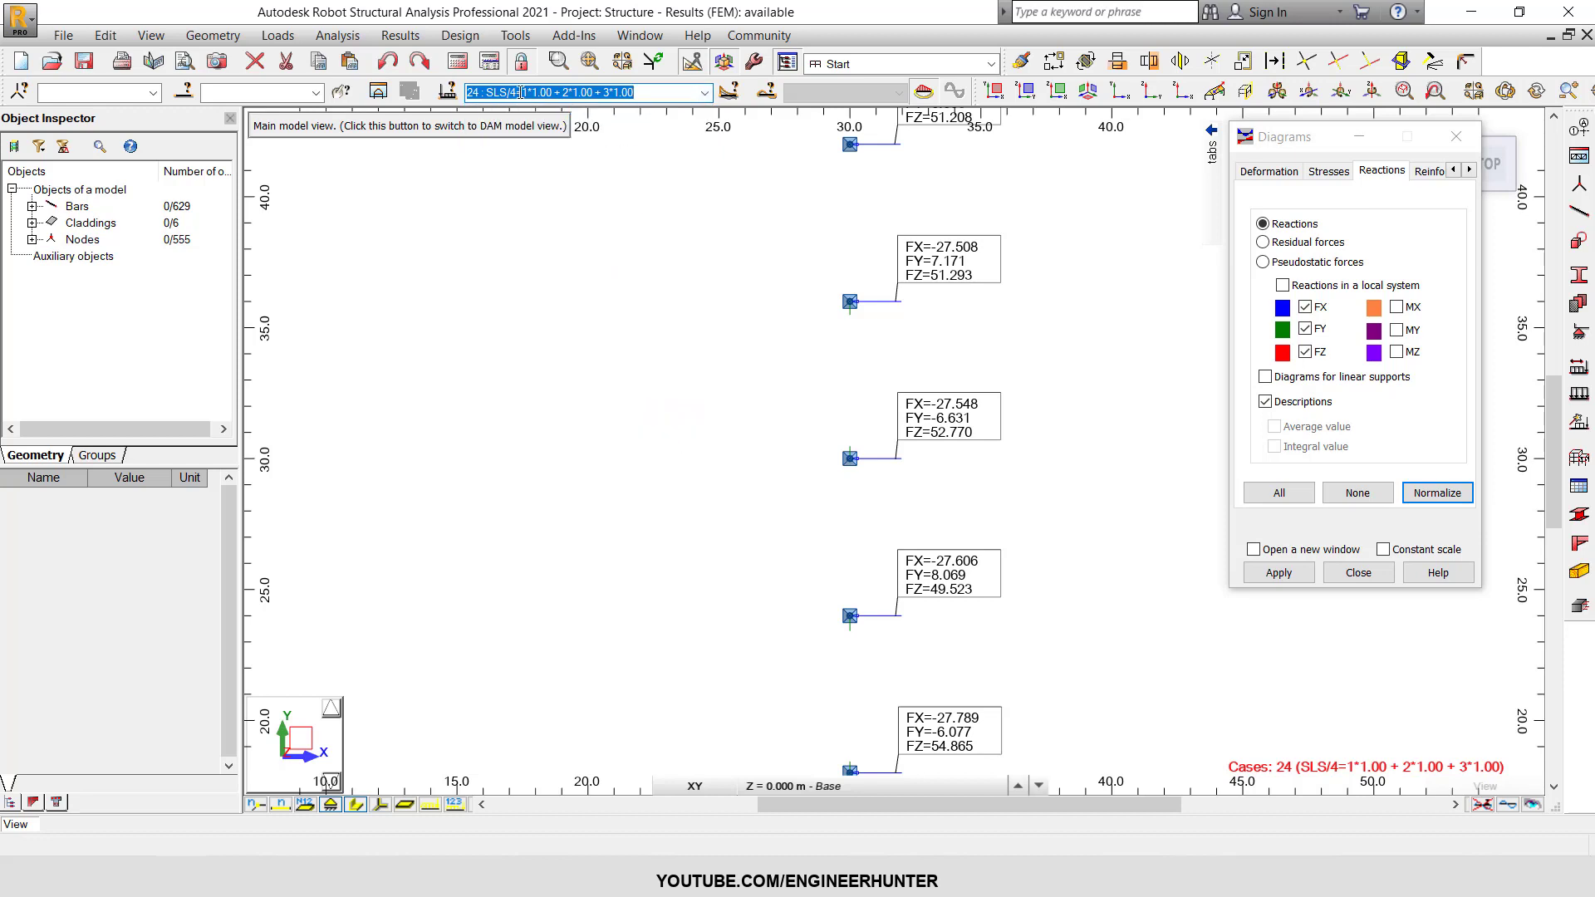
{"action": "type", "text": "21to26"}
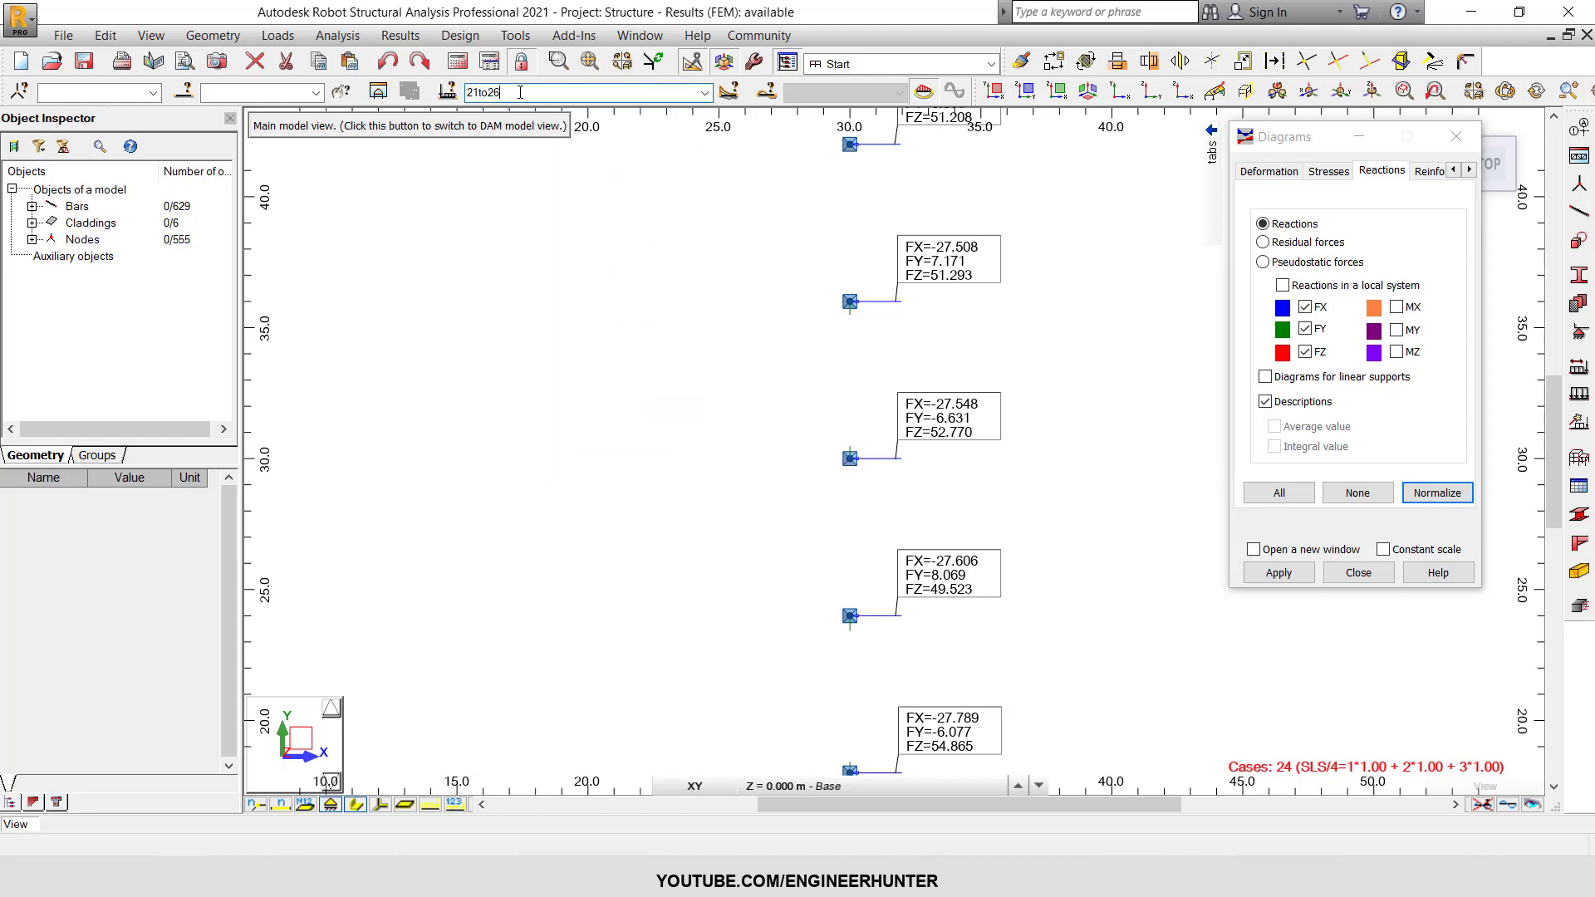
{"action": "key", "text": "Return"}
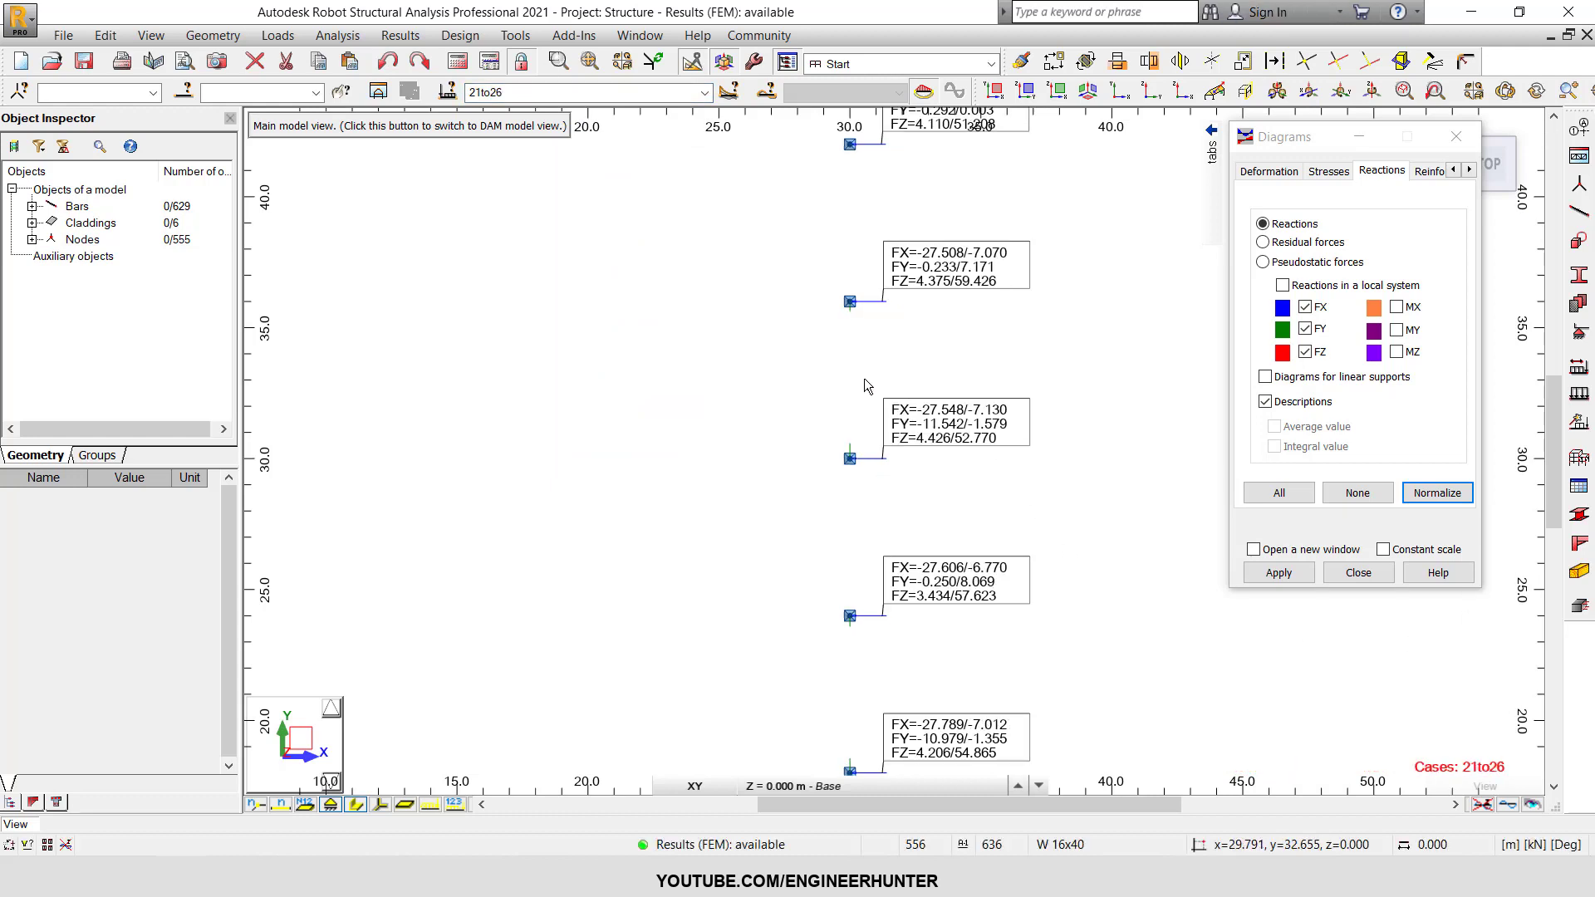
Examine the minimum and maximum reactions at the support at x = 30, y = 30 and its neighbours.
{"action": "left_click_drag", "start_coordinate": [801, 371], "coordinate": [1045, 502]}
{"action": "scroll", "coordinate": [950, 407], "scroll_direction": "up", "scroll_amount": 1}
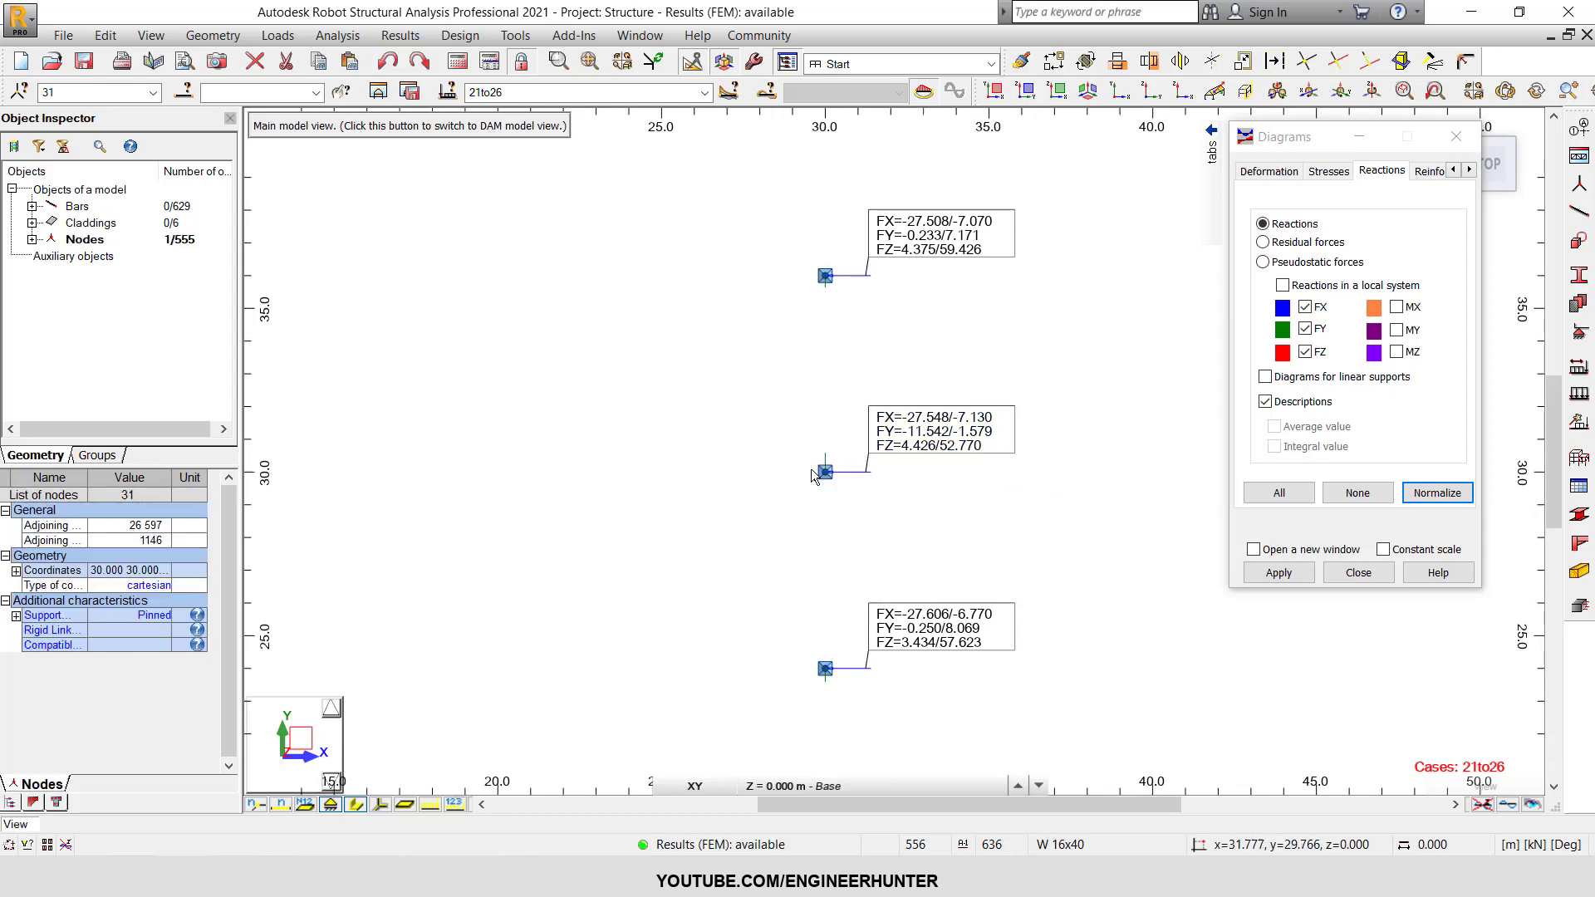
{"action": "left_click", "coordinate": [902, 484]}
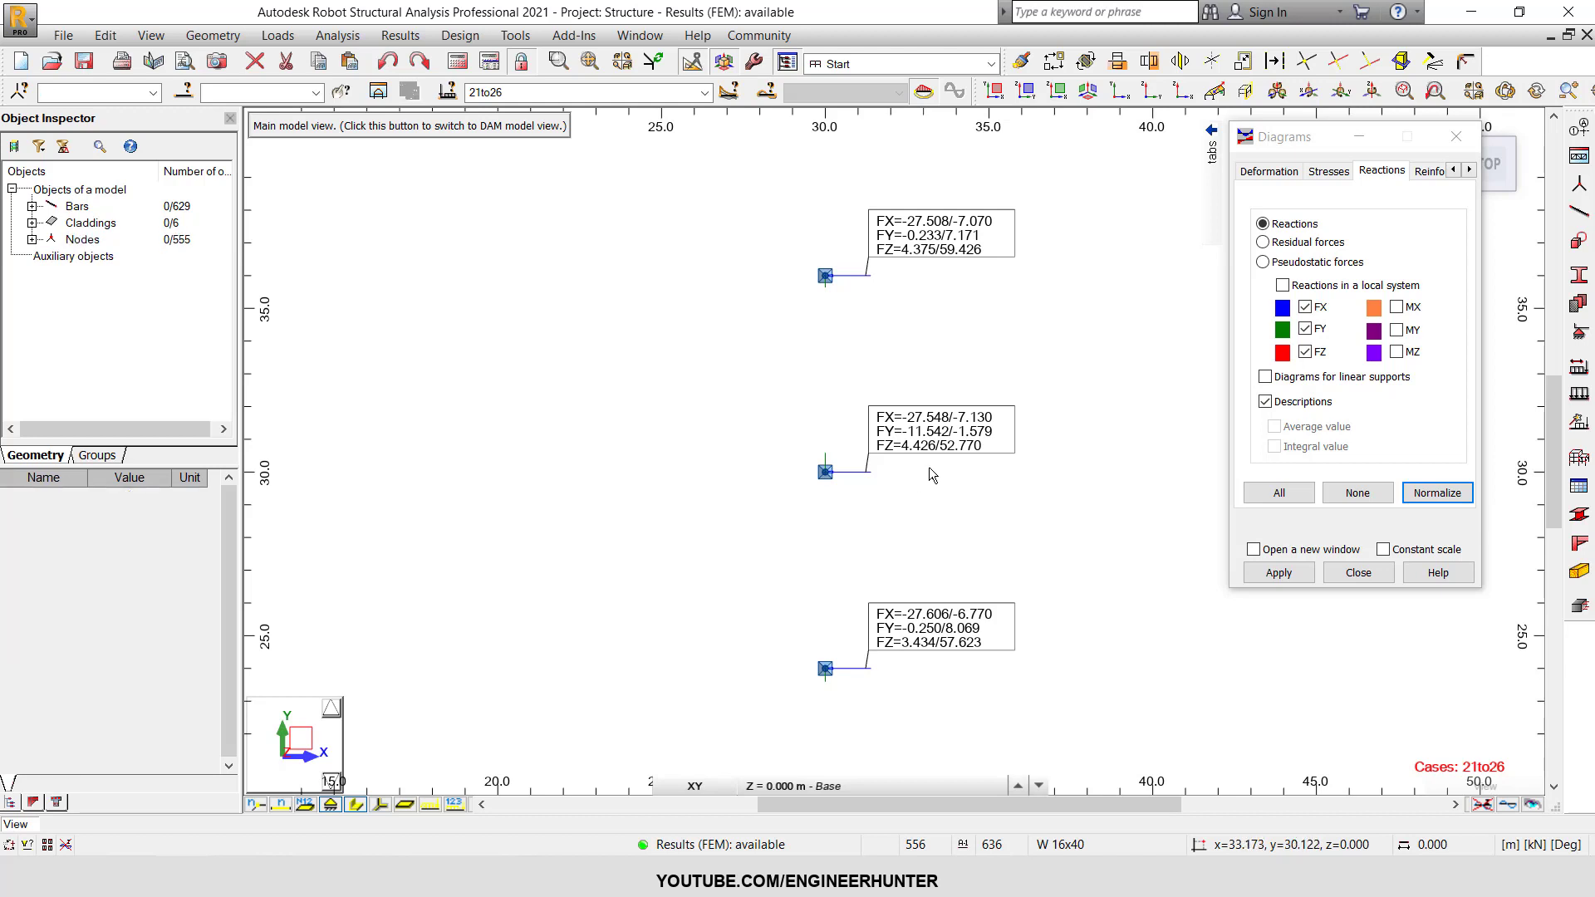
{"action": "scroll", "coordinate": [922, 477], "scroll_direction": "up", "scroll_amount": 1}
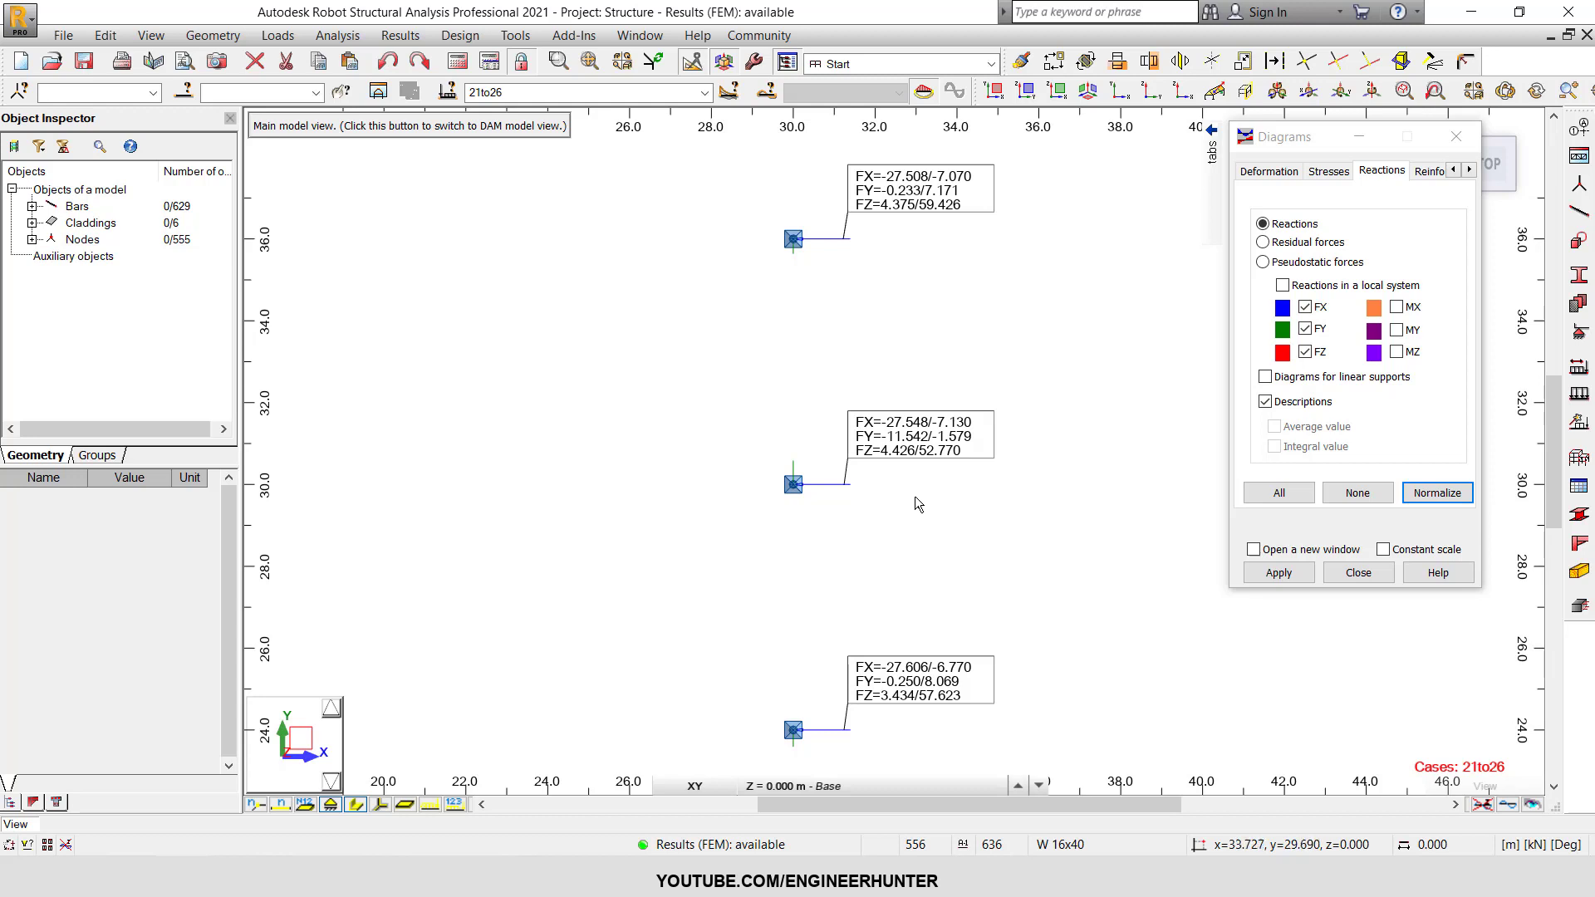
{"action": "scroll", "coordinate": [1015, 480], "scroll_direction": "down", "scroll_amount": 1}
{"action": "scroll", "coordinate": [941, 437], "scroll_direction": "down", "scroll_amount": 1}
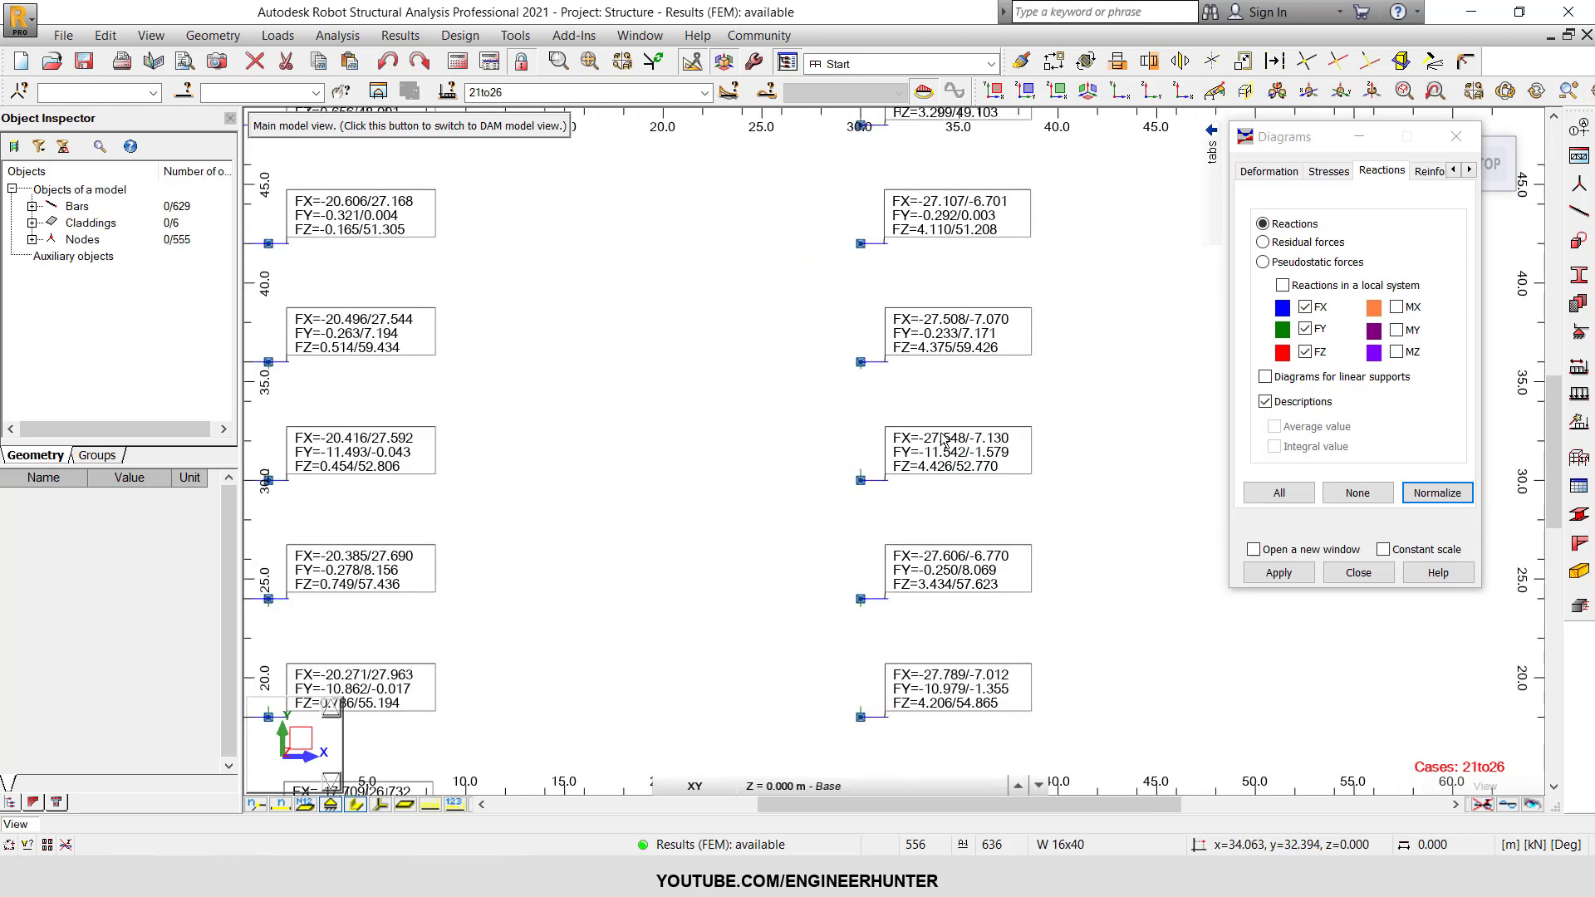
{"action": "scroll", "coordinate": [918, 440], "scroll_direction": "up", "scroll_amount": 1}
{"action": "middle_click_drag", "start_coordinate": [826, 425], "coordinate": [888, 401]}
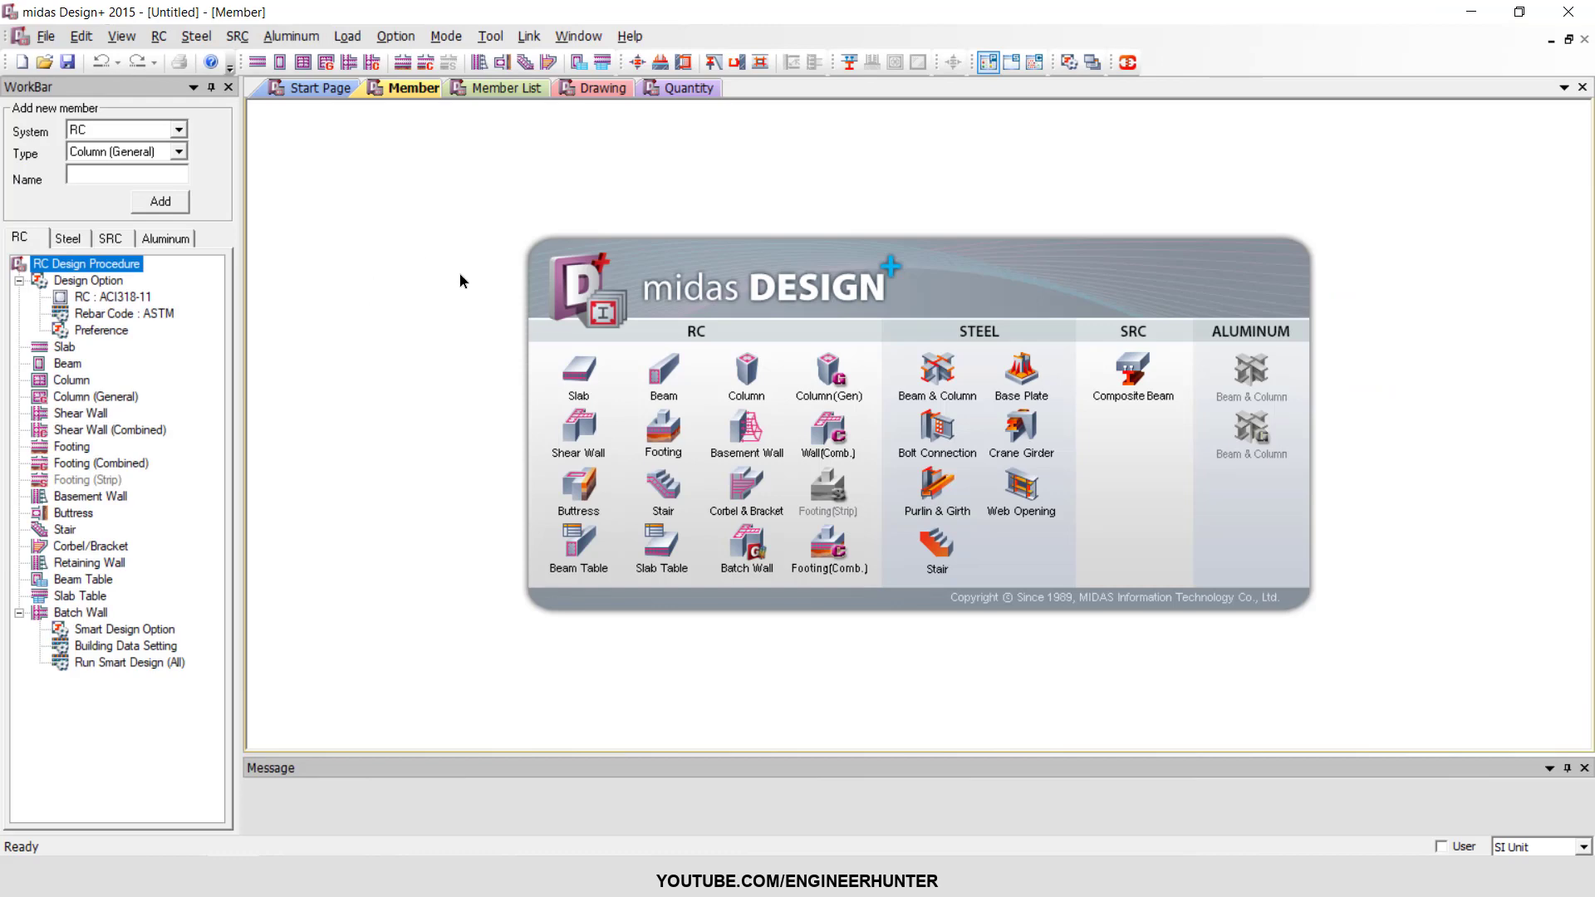
Switch to midas Design+ and create a new RC footing member.
{"action": "left_click", "coordinate": [663, 432]}
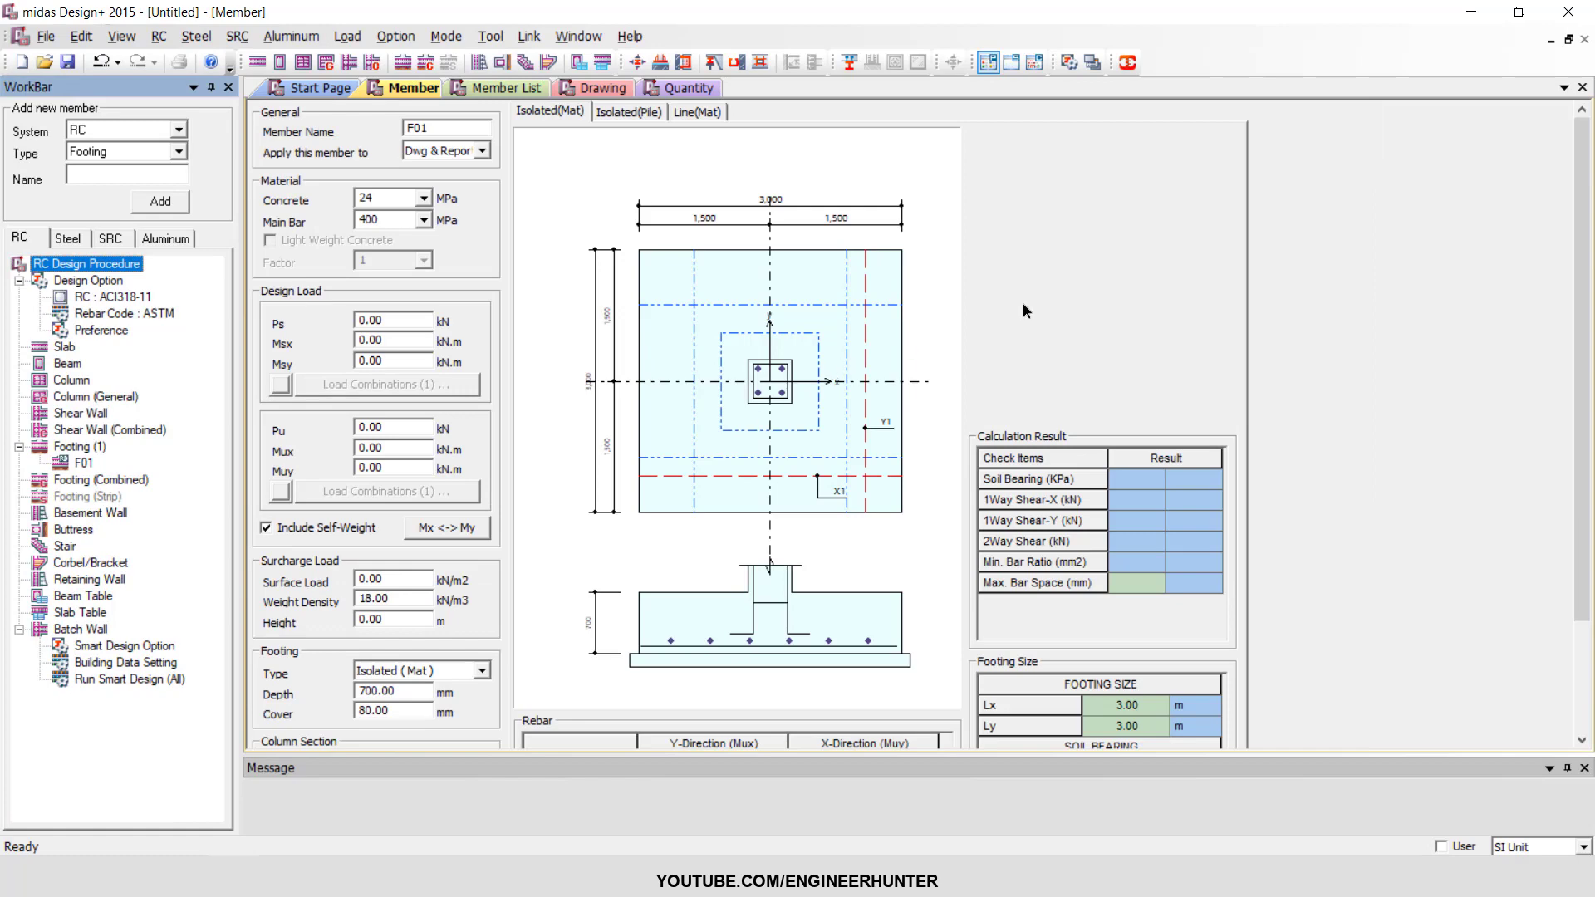
{"action": "left_click", "coordinate": [1079, 274]}
{"action": "scroll", "coordinate": [1075, 273], "scroll_direction": "down", "scroll_amount": 4}
{"action": "scroll", "coordinate": [1073, 272], "scroll_direction": "up", "scroll_amount": 4}
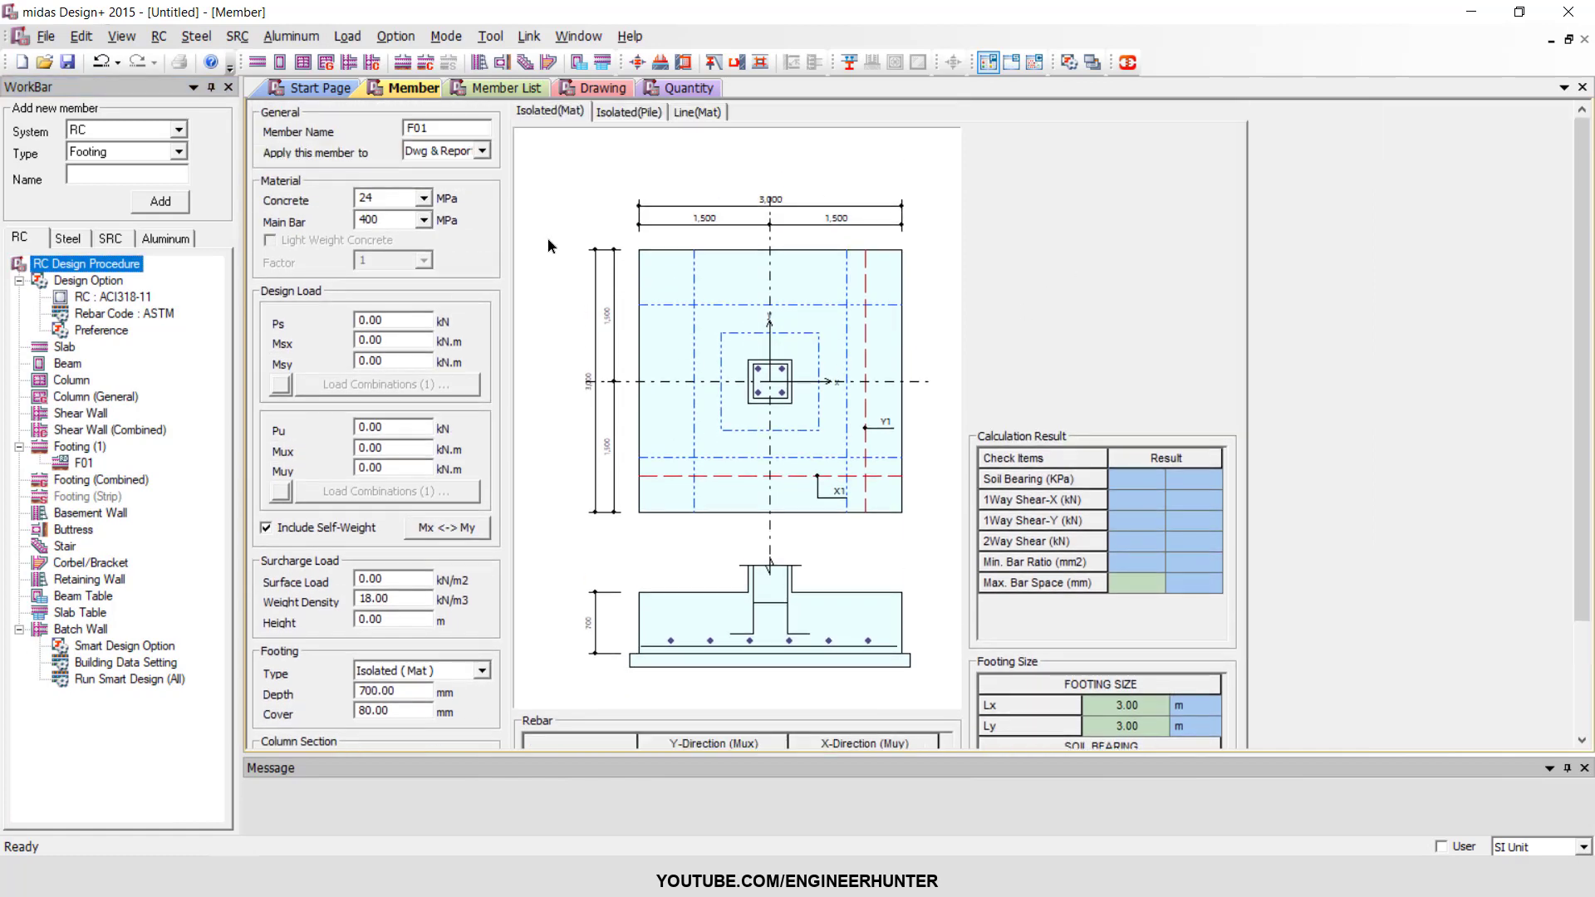
Set the footing's concrete strength to 25 MPa, with the main bar strength at 400 MPa.
{"action": "left_click", "coordinate": [424, 198]}
{"action": "left_click", "coordinate": [427, 200]}
{"action": "type", "text": "25"}
{"action": "double_click", "coordinate": [384, 217]}
Enable load combinations for the footing's service design loads (Ps, Msx, Msy) and open their table.
{"action": "left_click", "coordinate": [404, 317]}
{"action": "scroll", "coordinate": [302, 314], "scroll_direction": "down", "scroll_amount": 1}
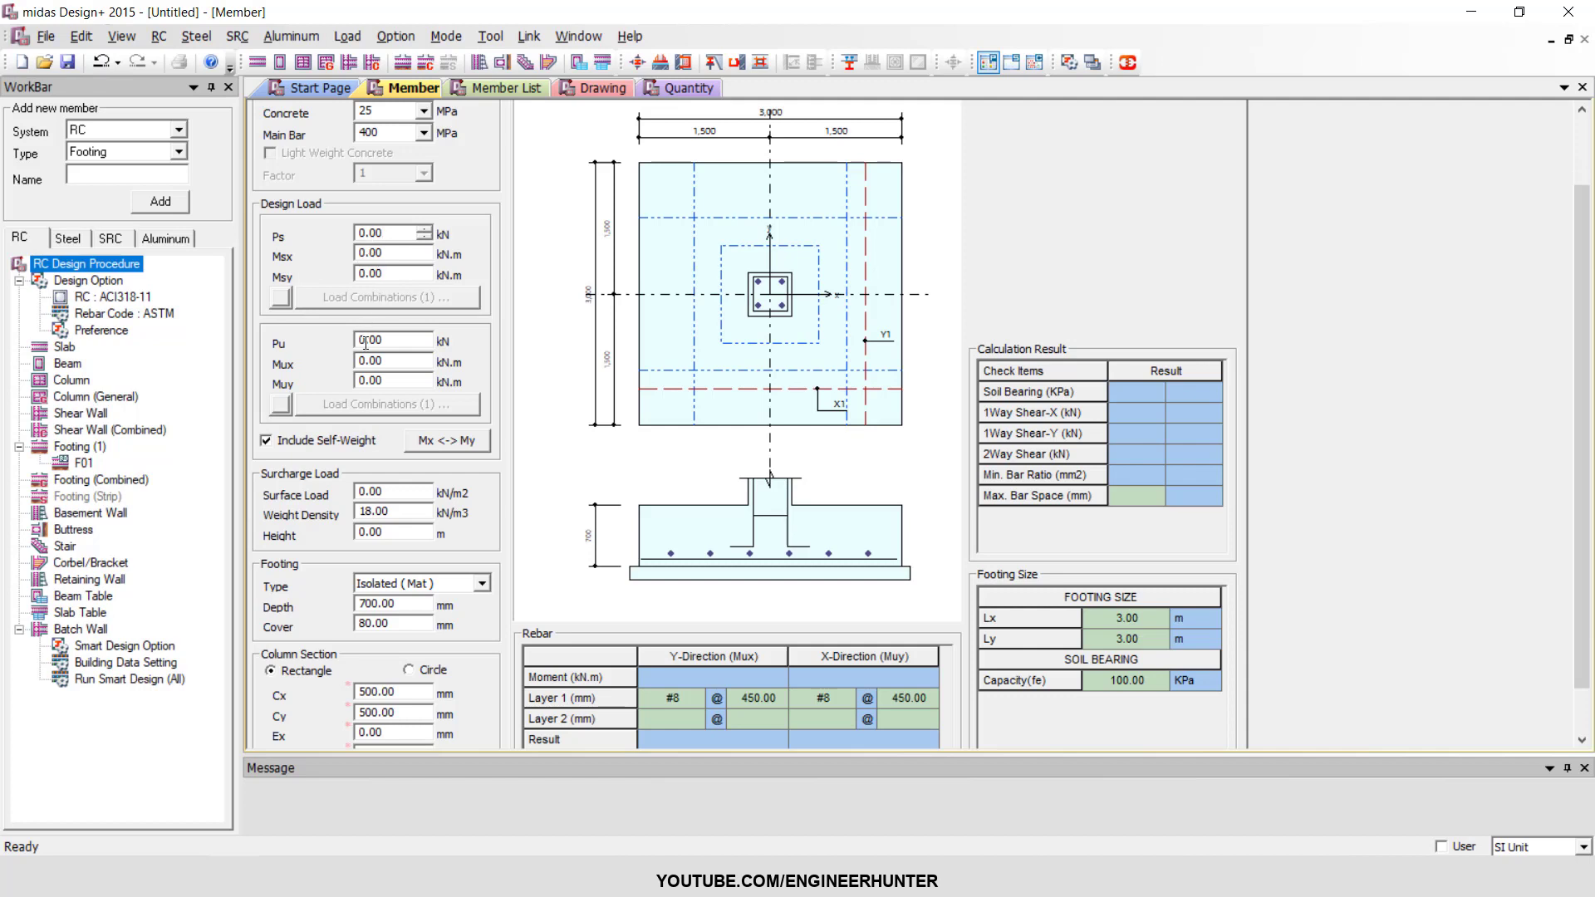
{"action": "left_click", "coordinate": [281, 299]}
{"action": "left_click", "coordinate": [374, 299]}
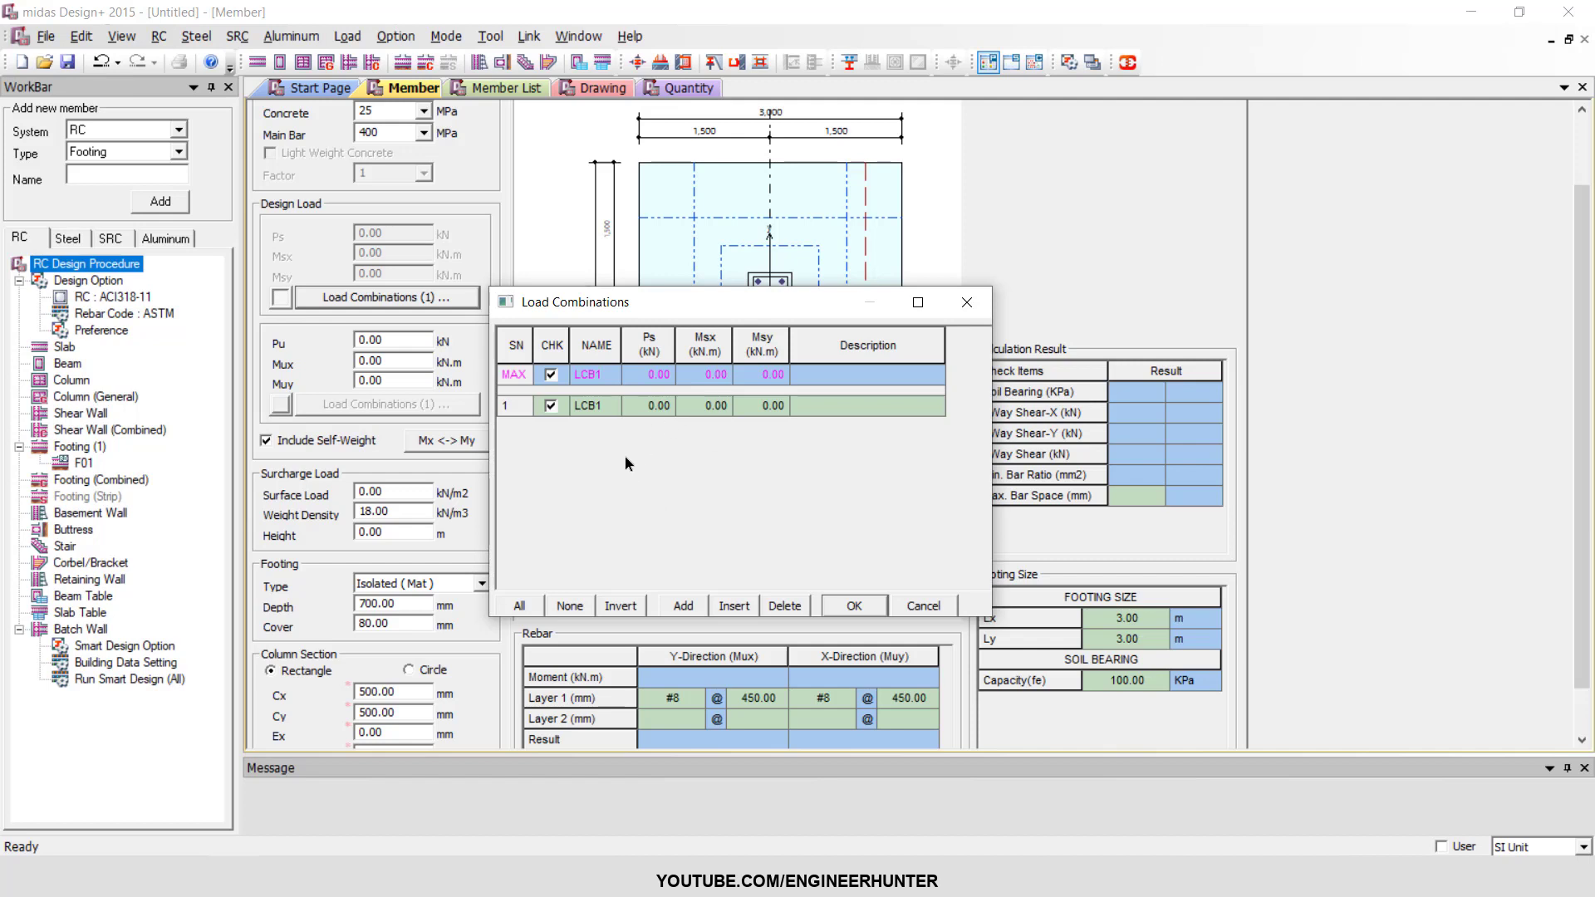
Close the service load combinations table and disable load combinations for Ps, Msx and Msy.
{"action": "left_click", "coordinate": [966, 302]}
{"action": "left_click", "coordinate": [281, 296]}
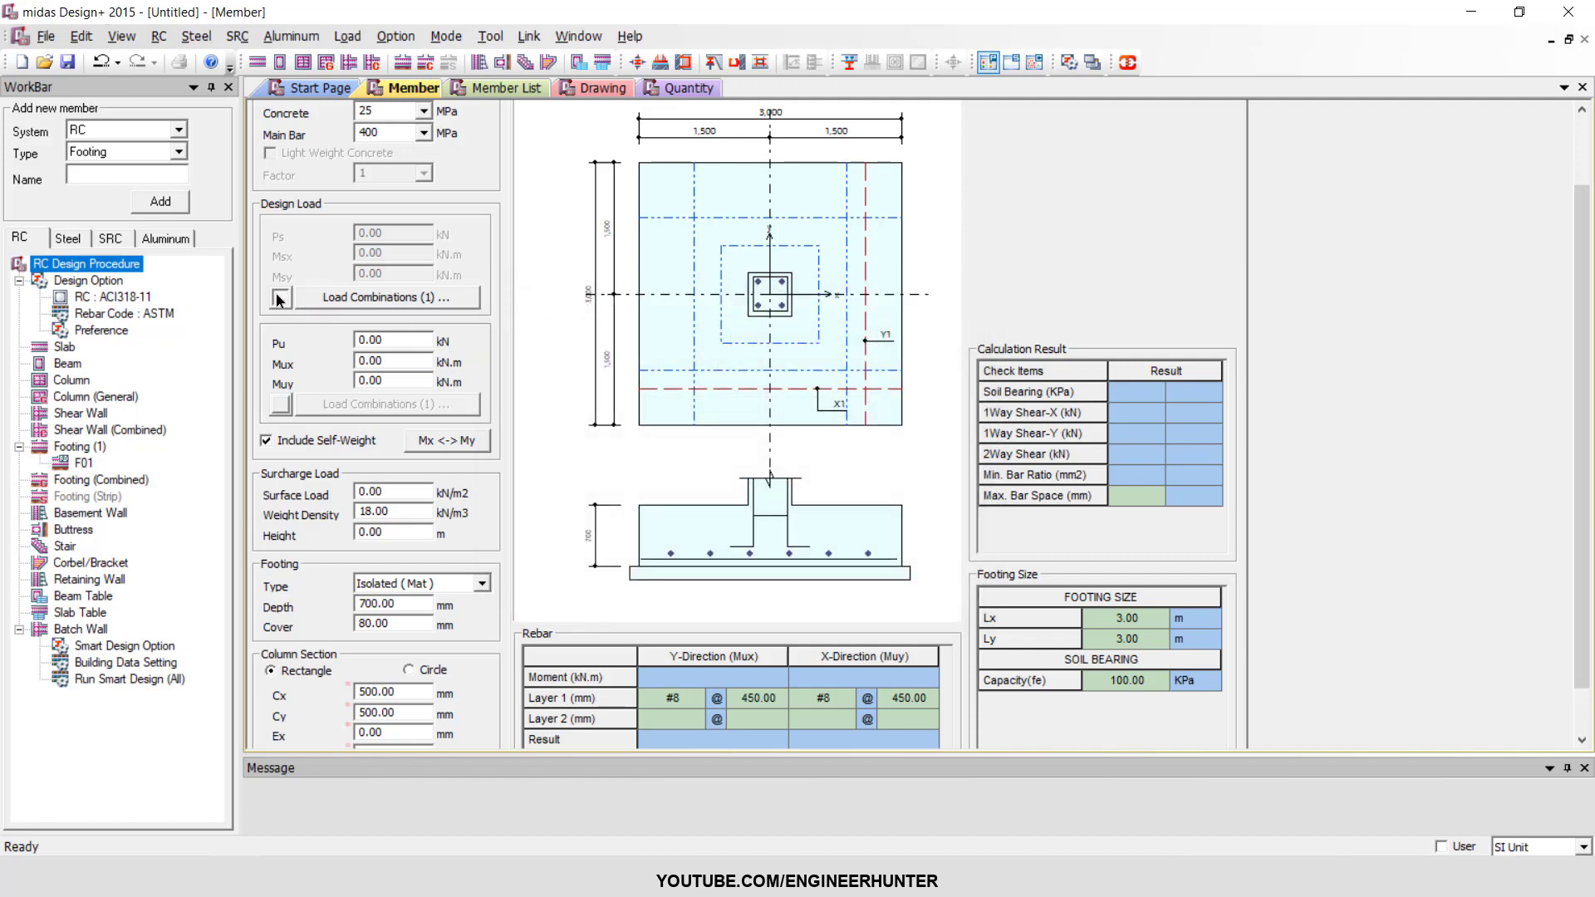
Switch to Robot Structural Analysis and examine the service reactions at the support at x = 30, y = 30.
{"action": "key", "text": "Tab"}
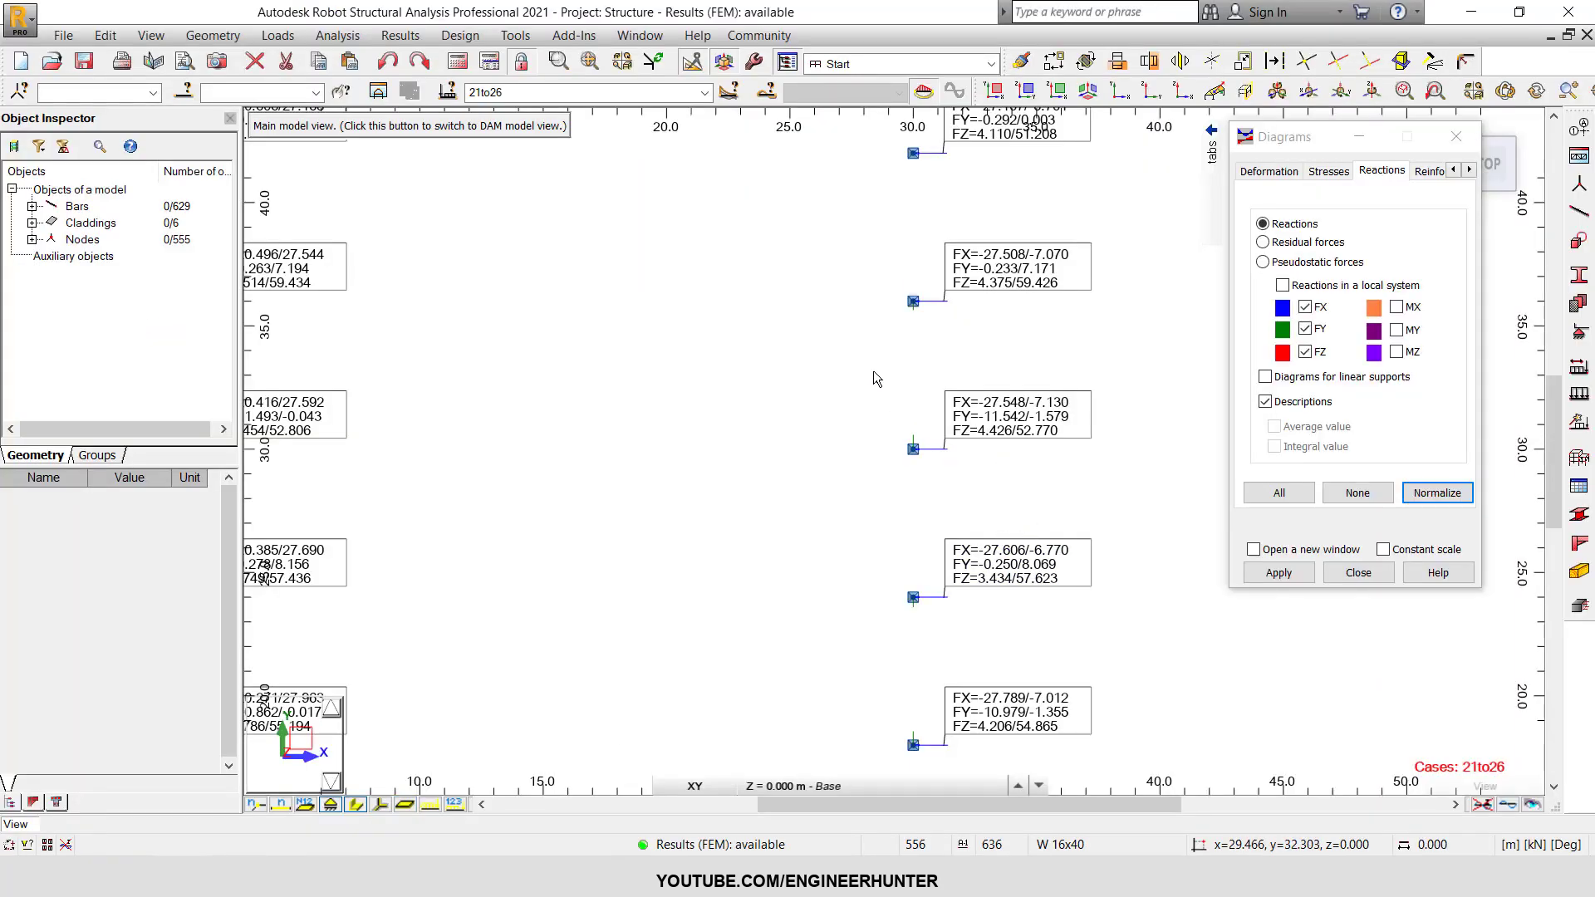
{"action": "left_click_drag", "start_coordinate": [843, 344], "coordinate": [1129, 511]}
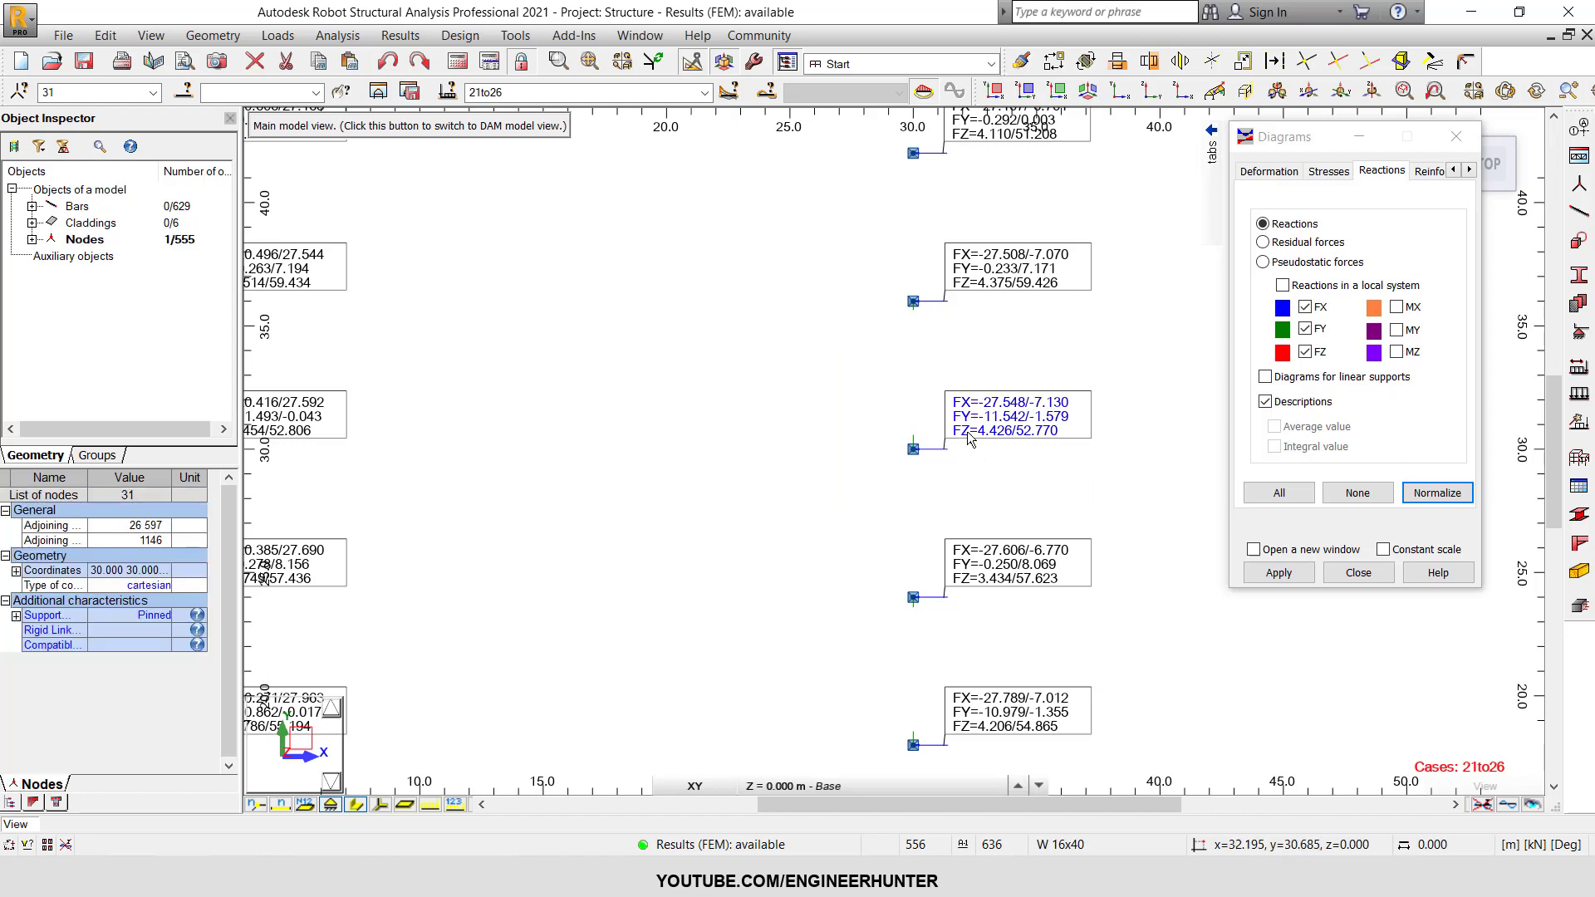
{"action": "left_click", "coordinate": [995, 463]}
{"action": "scroll", "coordinate": [967, 503], "scroll_direction": "down", "scroll_amount": 2}
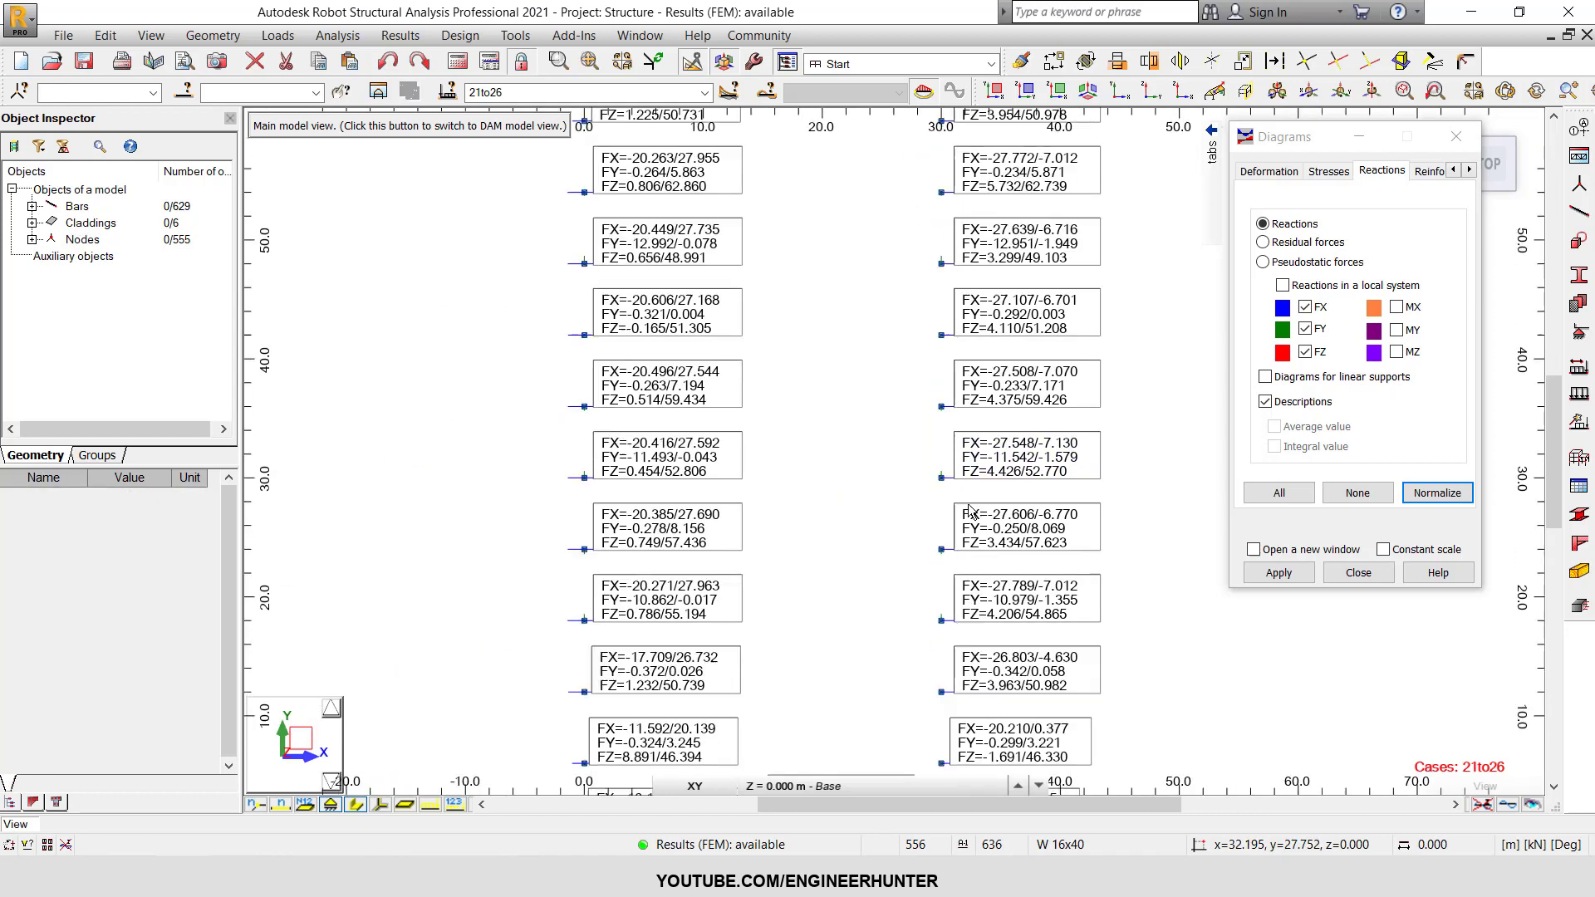
{"action": "scroll", "coordinate": [969, 507], "scroll_direction": "up", "scroll_amount": 3}
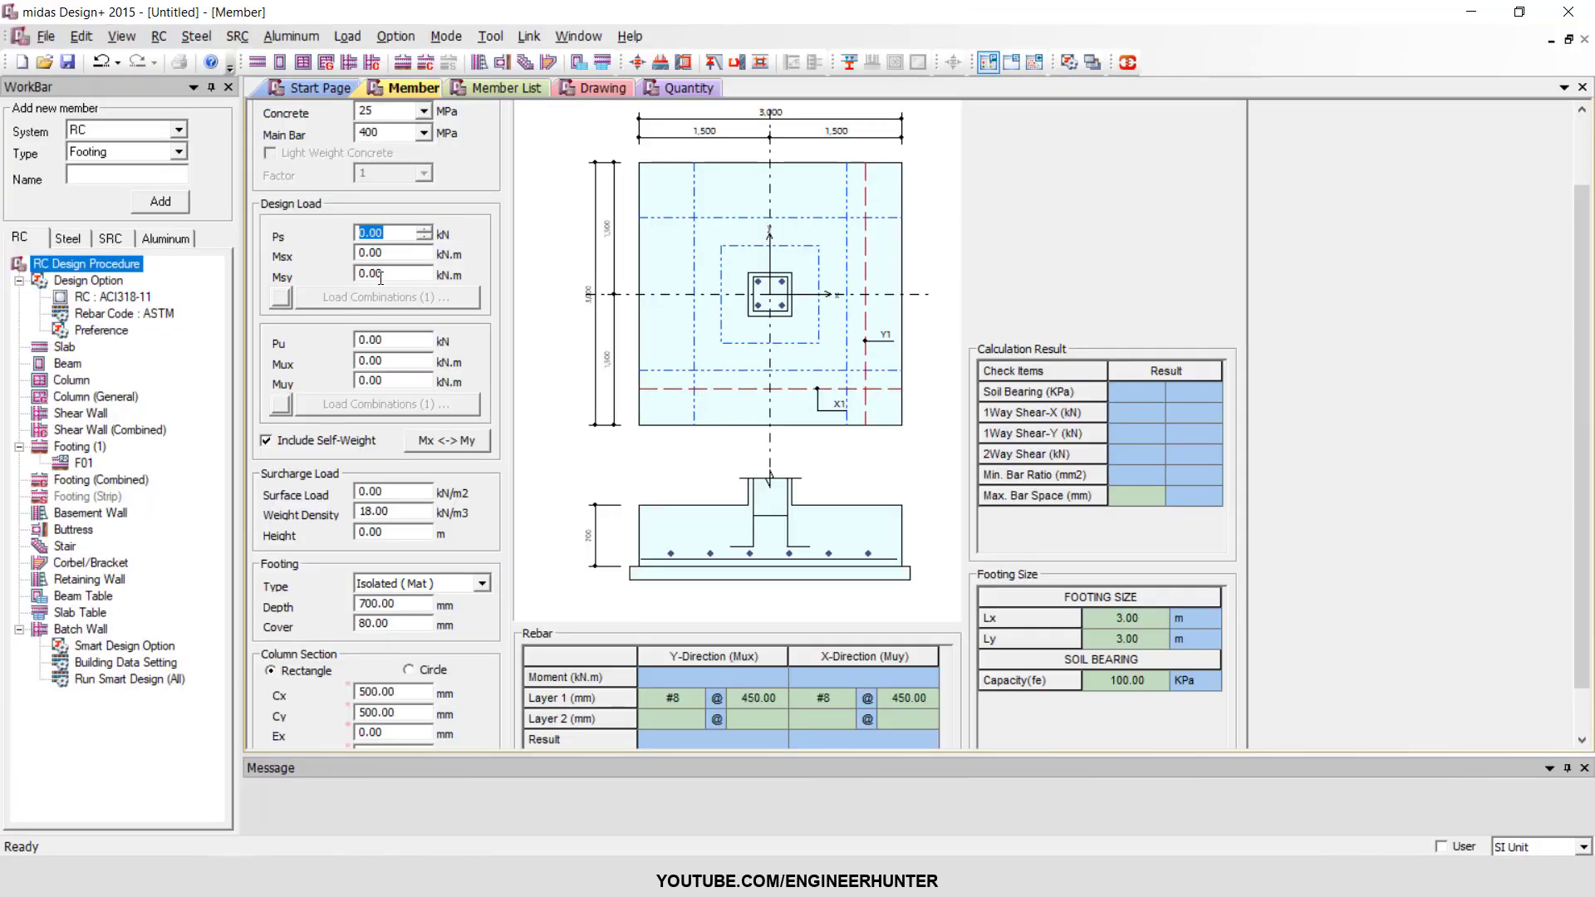
Set the footing's service axial load Ps to 53 kN in midas Design+.
{"action": "type", "text": "53"}
{"action": "key", "text": "Tab"}
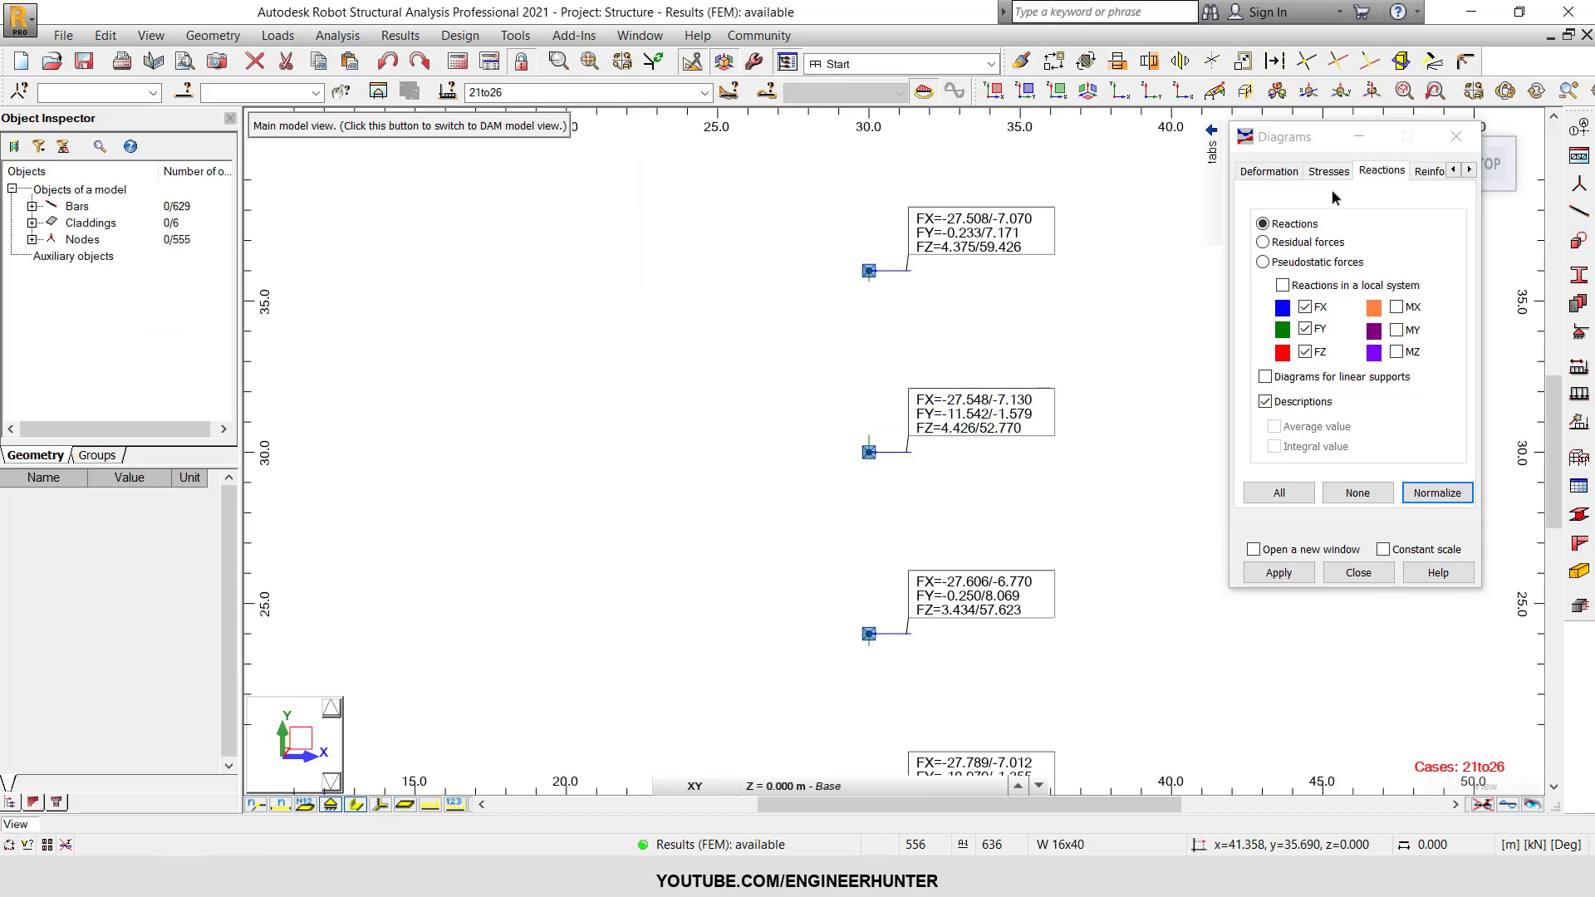
{"action": "left_click_drag", "start_coordinate": [1301, 136], "coordinate": [1268, 159]}
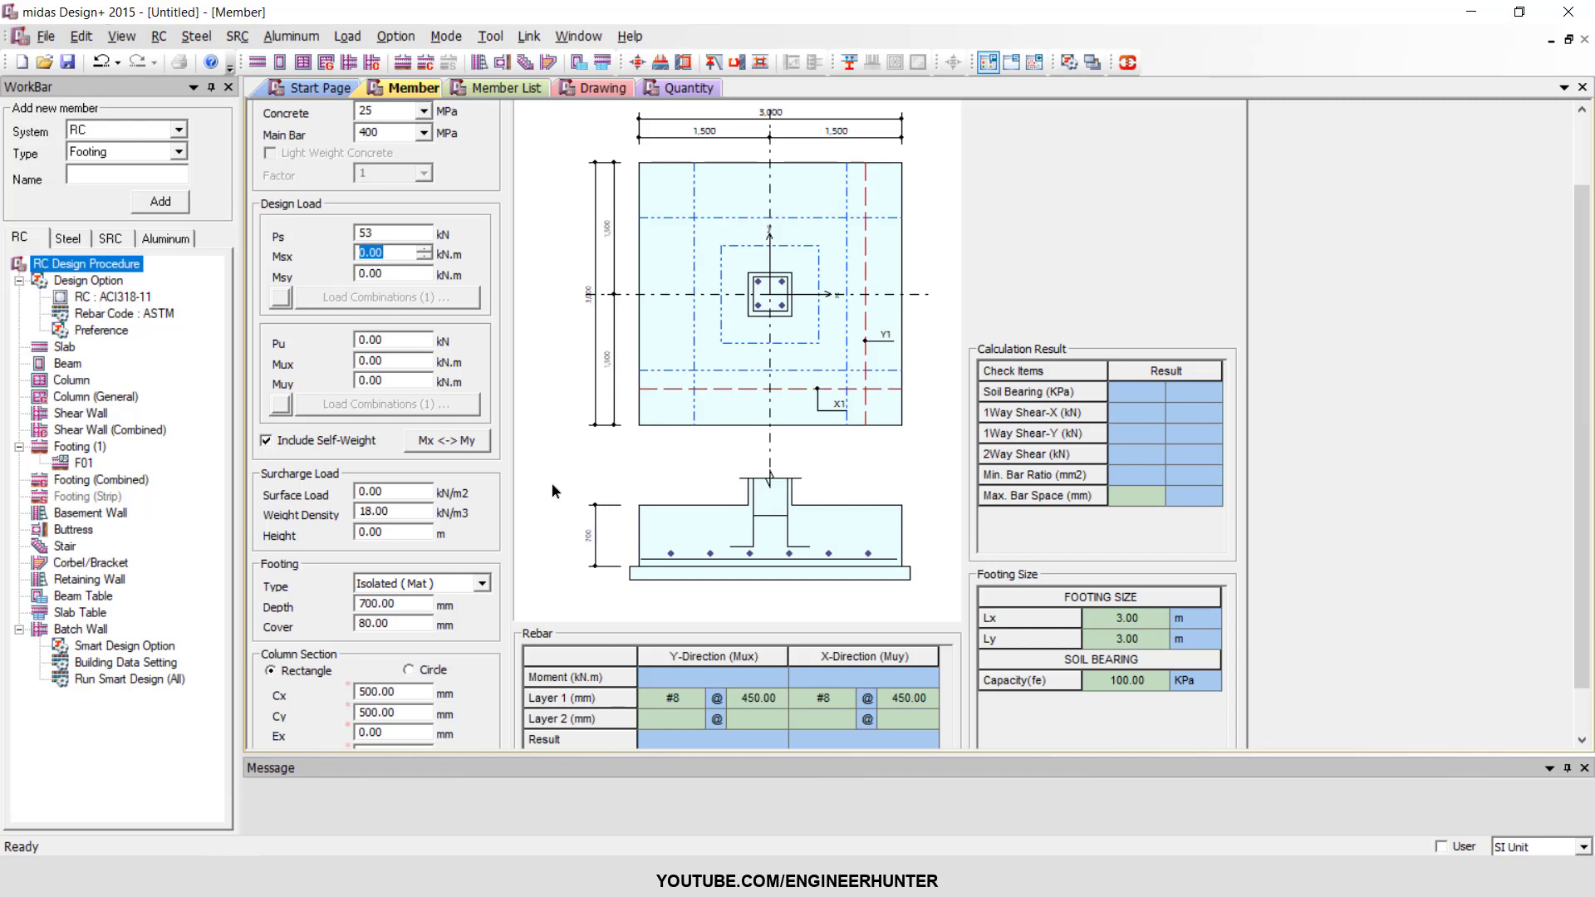
Set the surcharge height above the footing to 1 m.
{"action": "scroll", "coordinate": [821, 528], "scroll_direction": "down", "scroll_amount": 1}
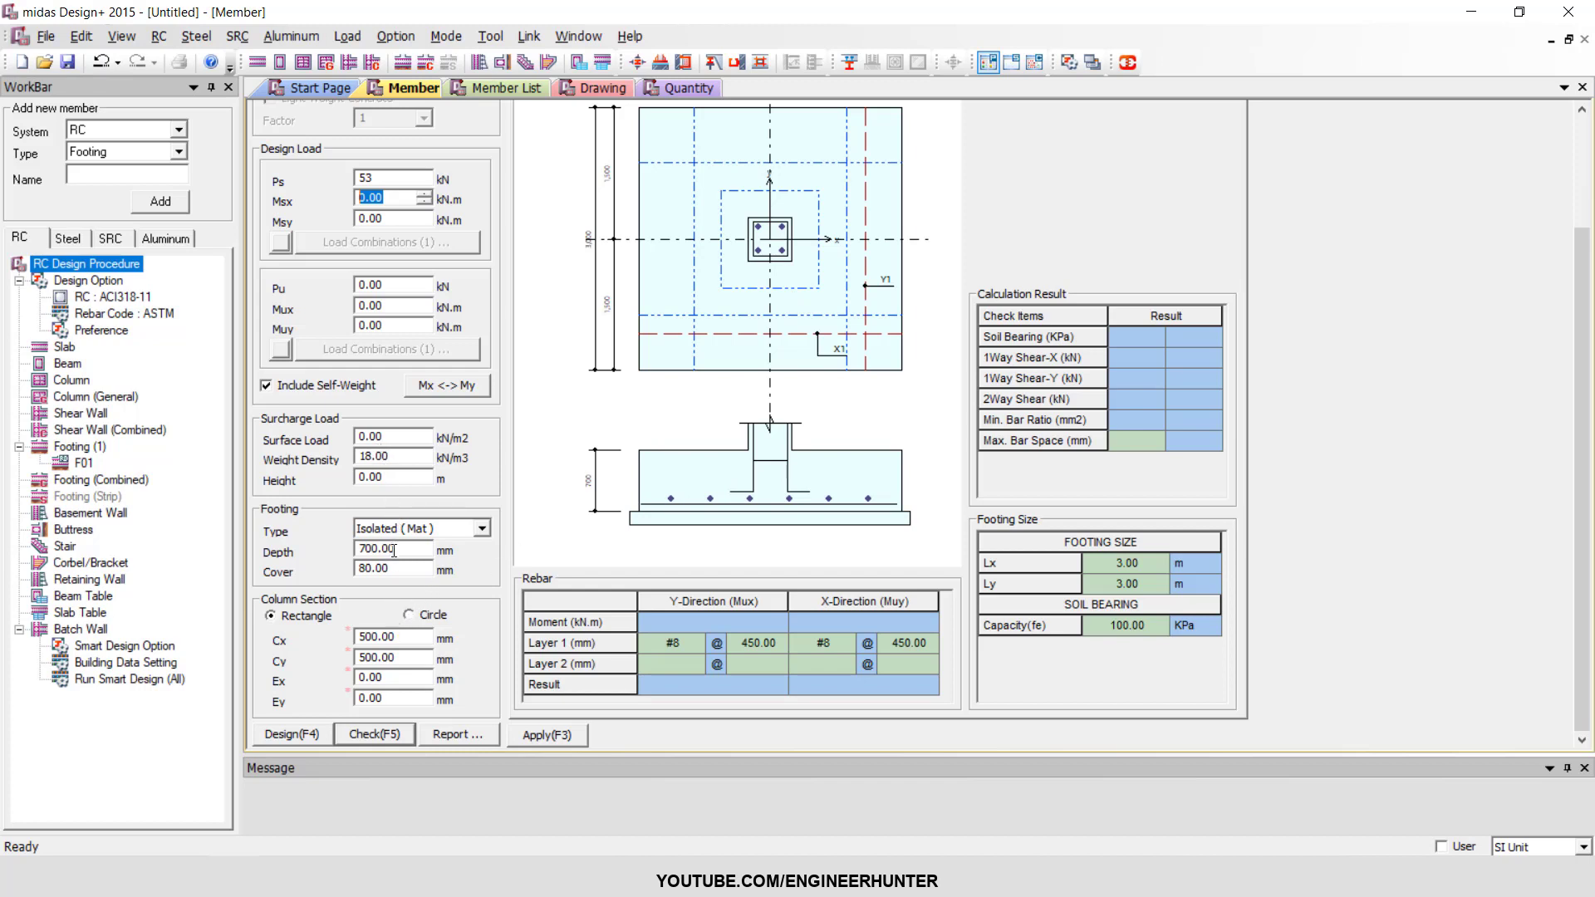
{"action": "left_click", "coordinate": [382, 477]}
{"action": "type", "text": "1"}
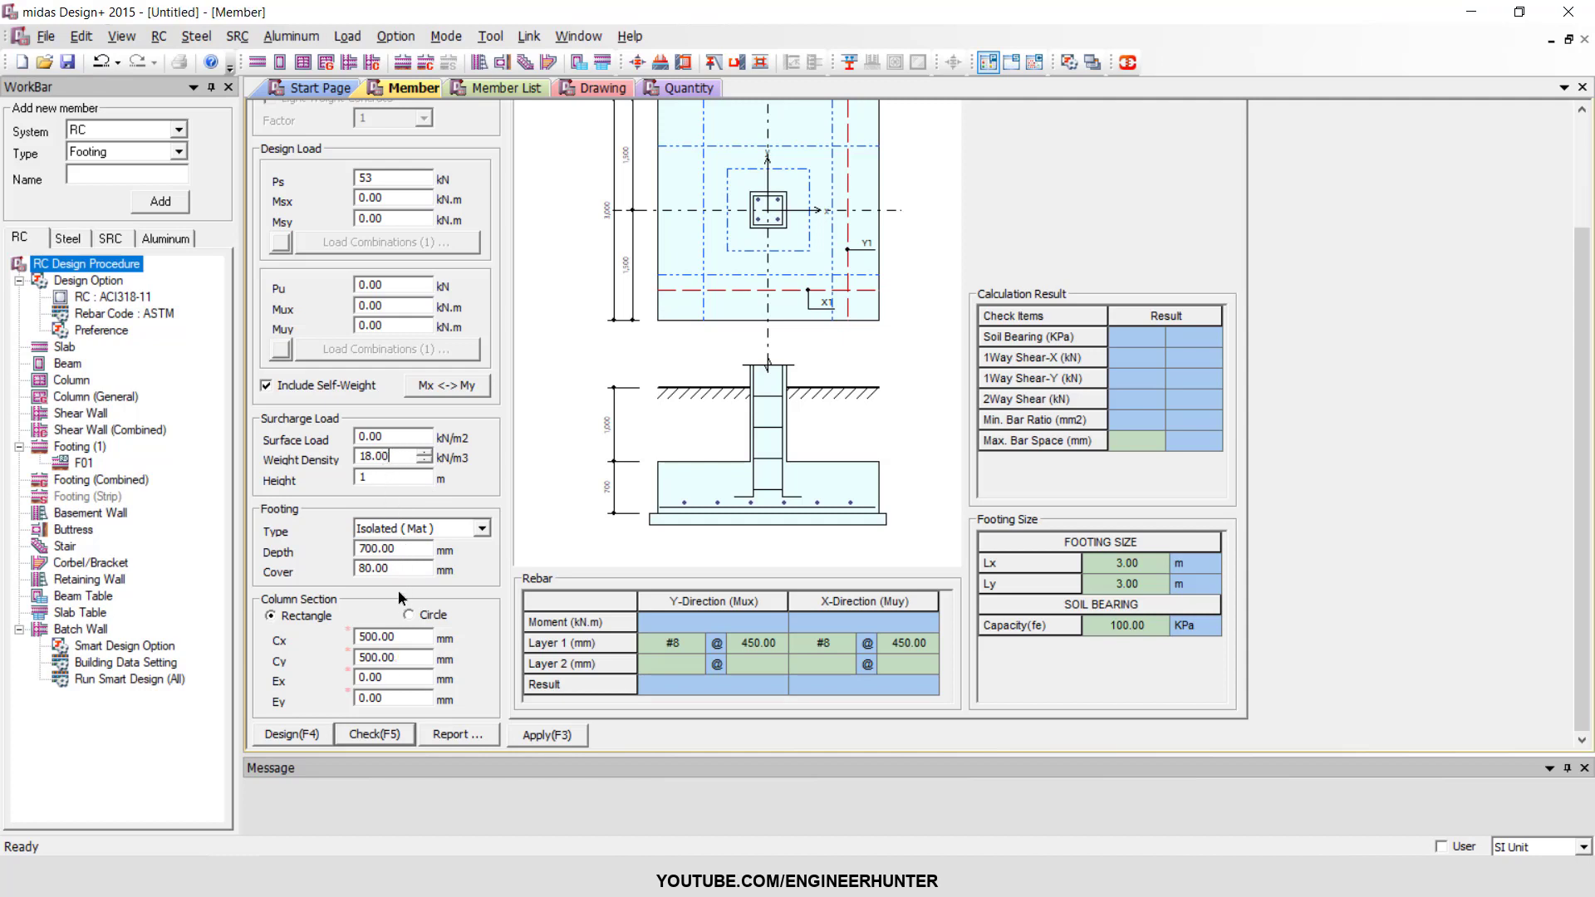
Set the footing depth to 500 mm.
{"action": "left_click_drag", "start_coordinate": [402, 549], "coordinate": [315, 541]}
{"action": "type", "text": "500"}
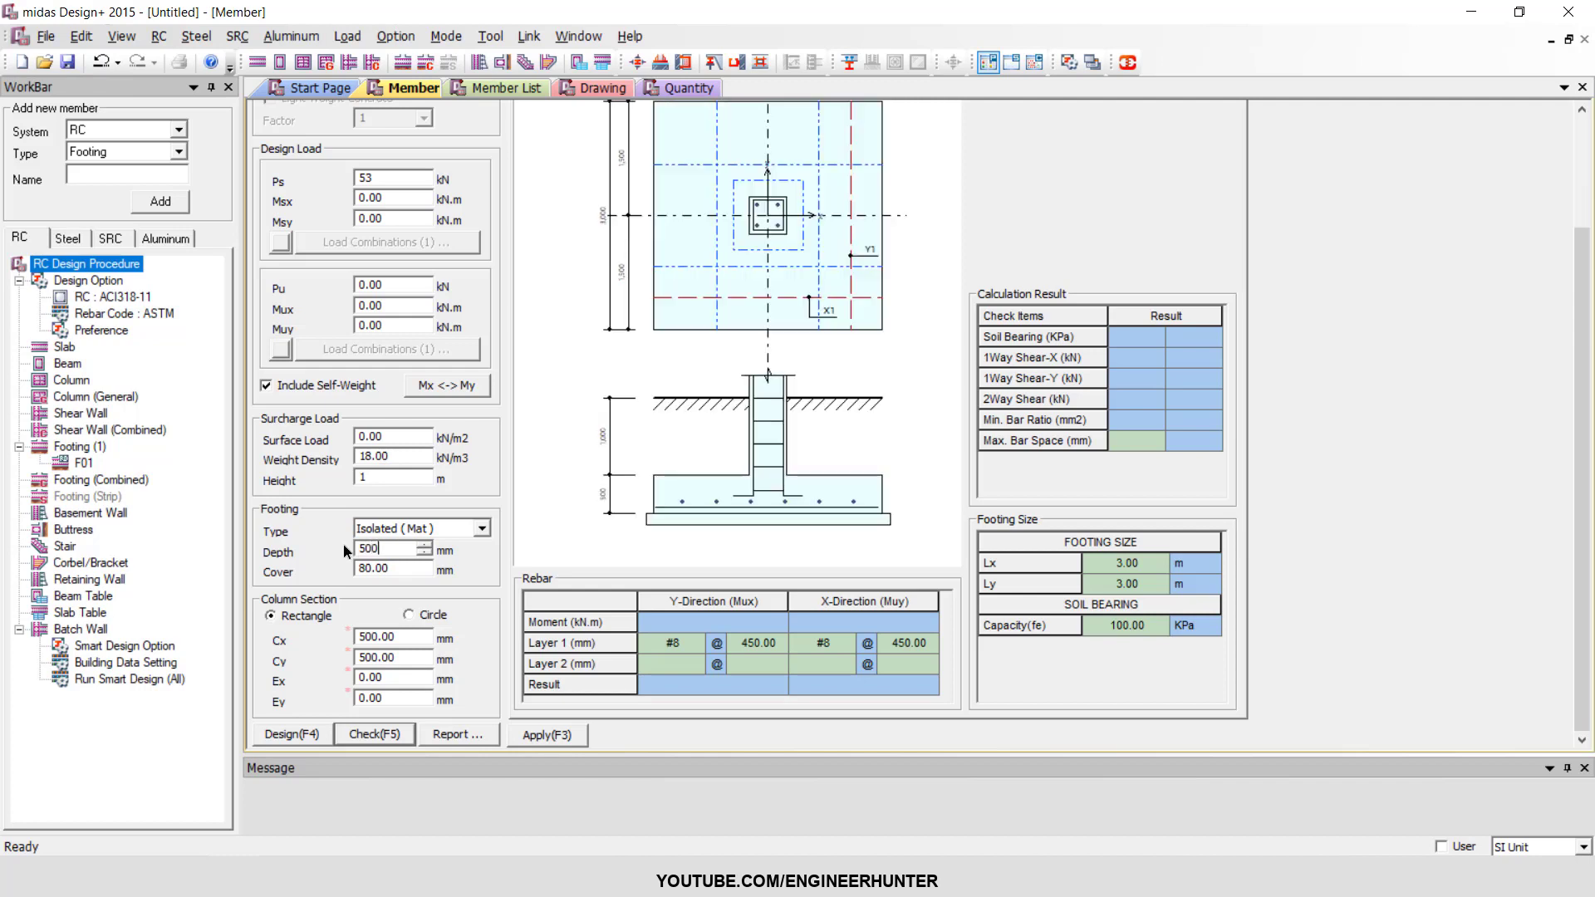
{"action": "left_click", "coordinate": [390, 568]}
Set the surcharge soil height to 0.5 m.
{"action": "double_click", "coordinate": [391, 456]}
{"action": "double_click", "coordinate": [377, 475]}
{"action": "type", "text": "0.5"}
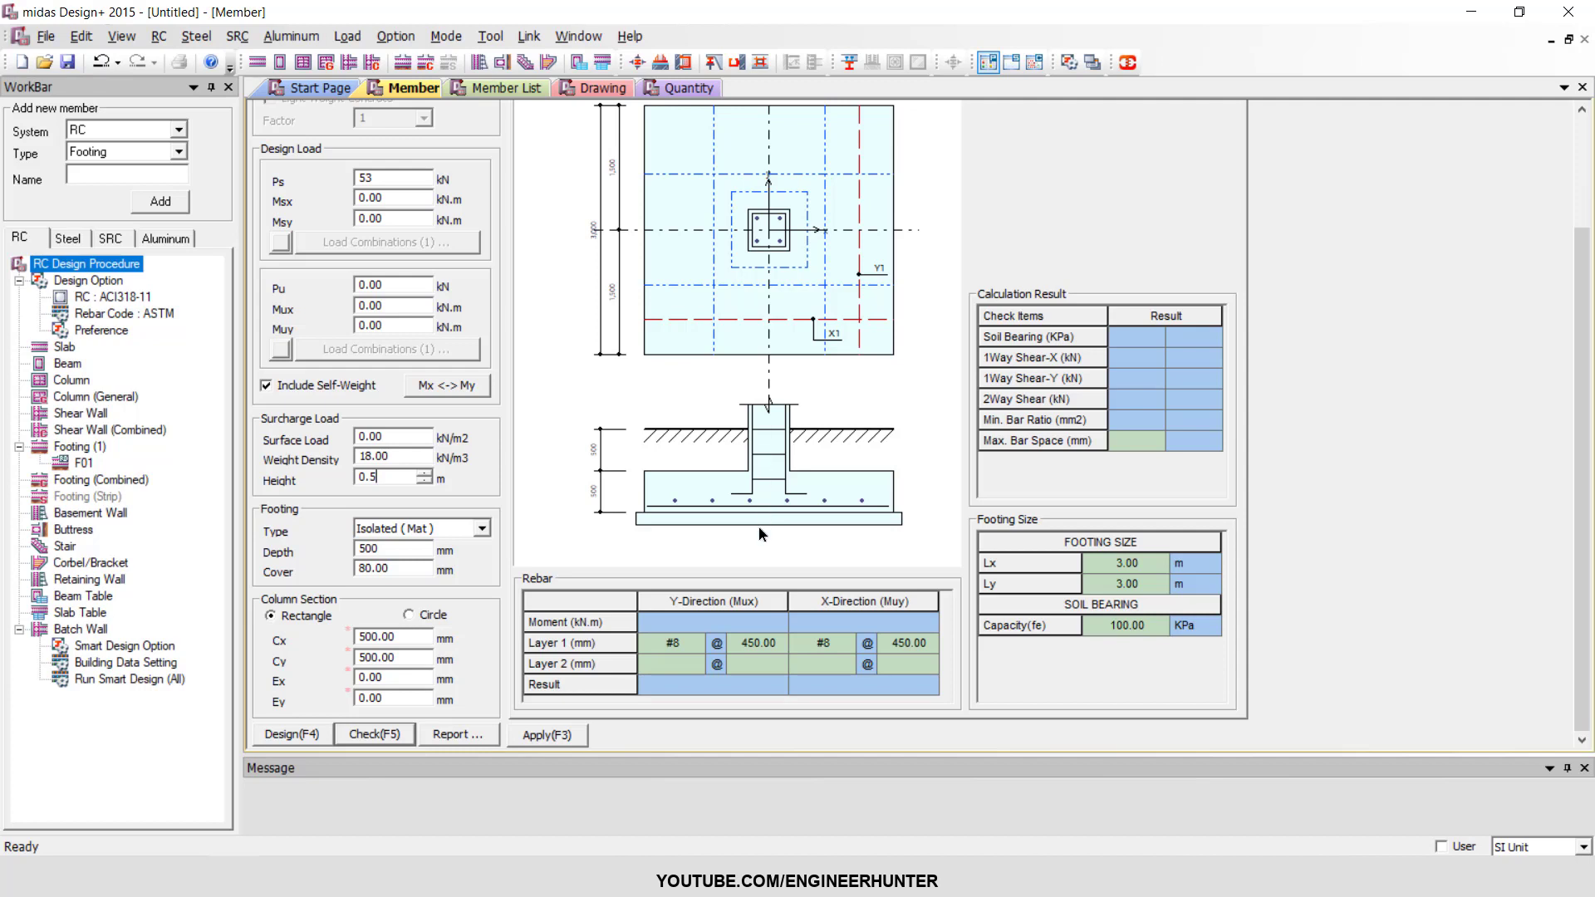
Check the reactions in Robot Structural Analysis and set the footing's service moments Msx to 15 and Msy to 30 kN.m.
{"action": "left_click_drag", "start_coordinate": [406, 200], "coordinate": [351, 204]}
{"action": "scroll", "coordinate": [349, 216], "scroll_direction": "up", "scroll_amount": 1}
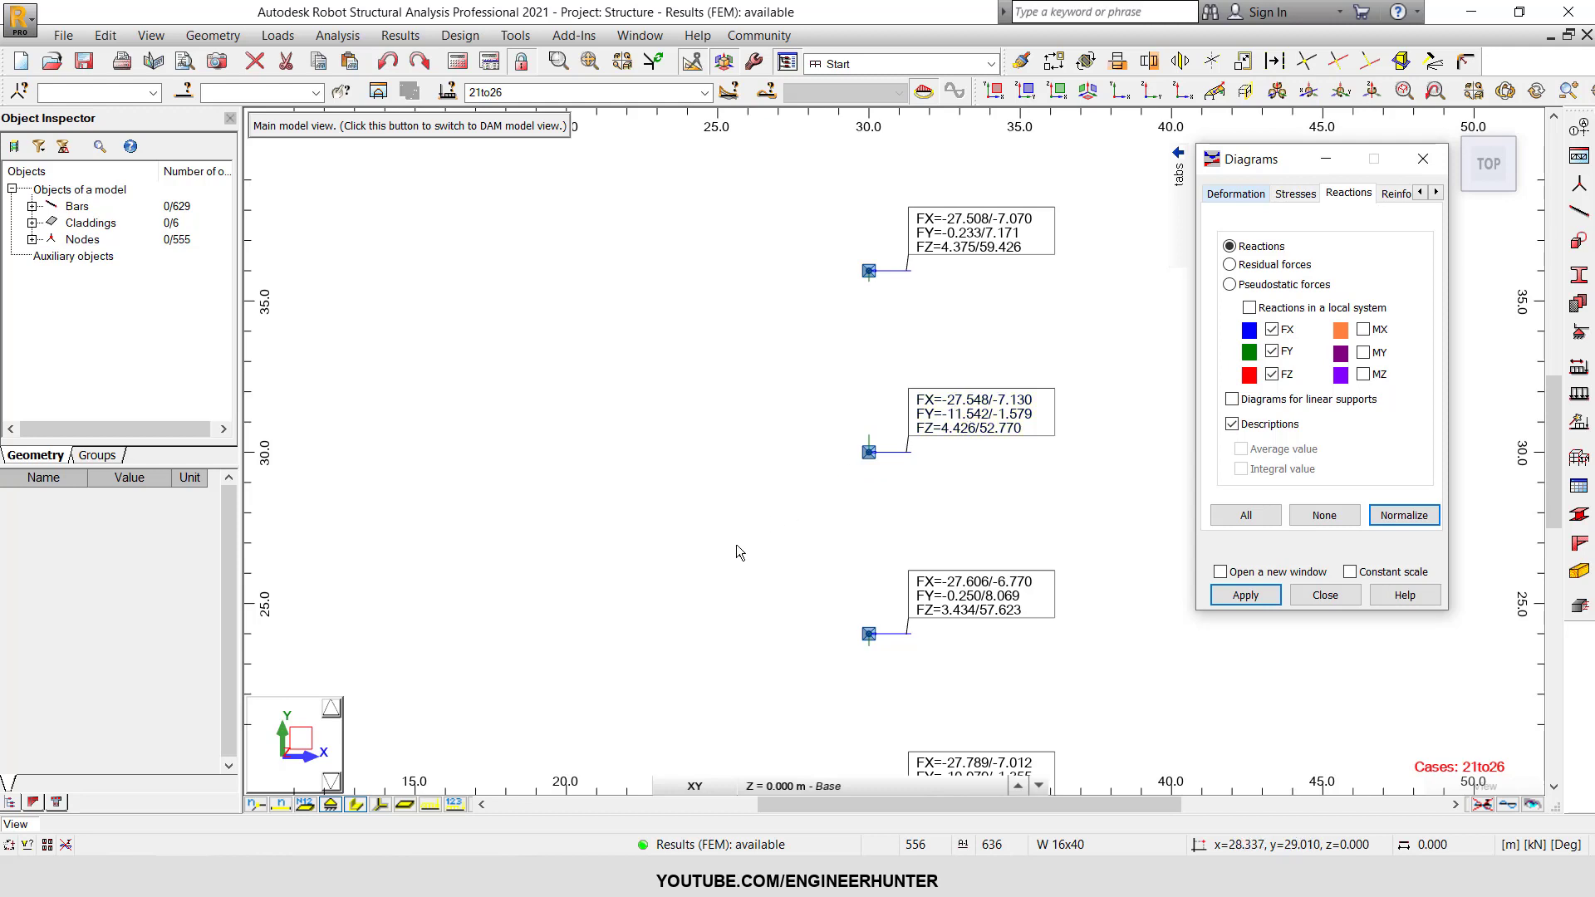
{"action": "left_click", "coordinate": [234, 877]}
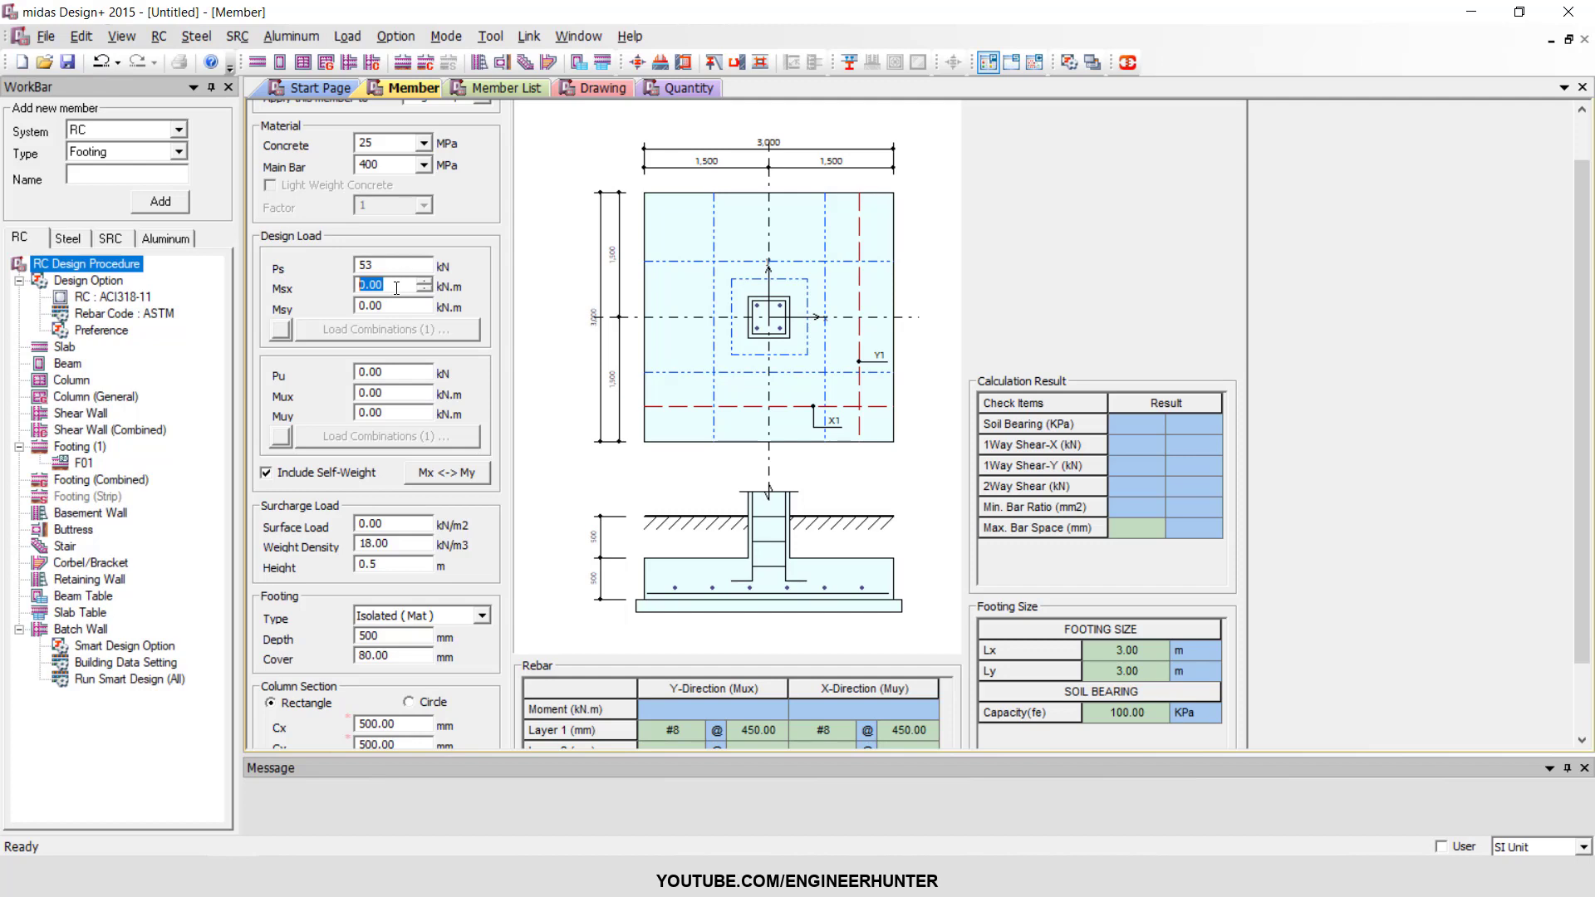
{"action": "type", "text": "15"}
{"action": "key", "text": "Tab"}
{"action": "type", "text": "30"}
{"action": "left_click", "coordinate": [386, 286]}
Switch to Robot Structural Analysis, display the reactions for load cases 6to20 and select the support at x = 30, y = 30.
{"action": "left_click", "coordinate": [199, 877]}
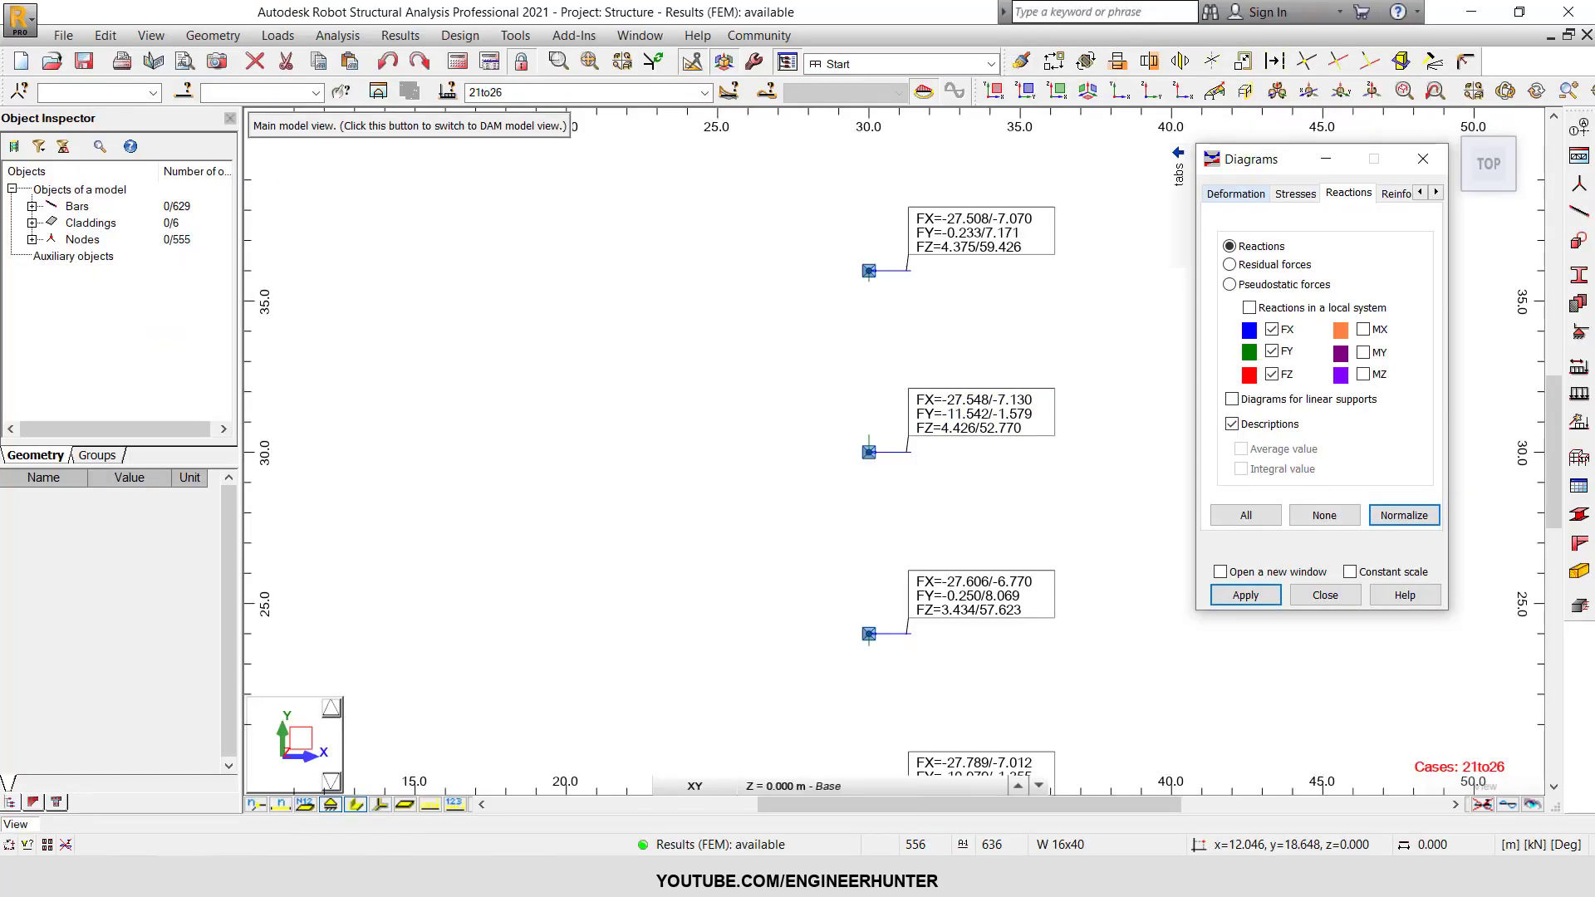
{"action": "left_click", "coordinate": [328, 878]}
{"action": "left_click_drag", "start_coordinate": [398, 374], "coordinate": [340, 373]}
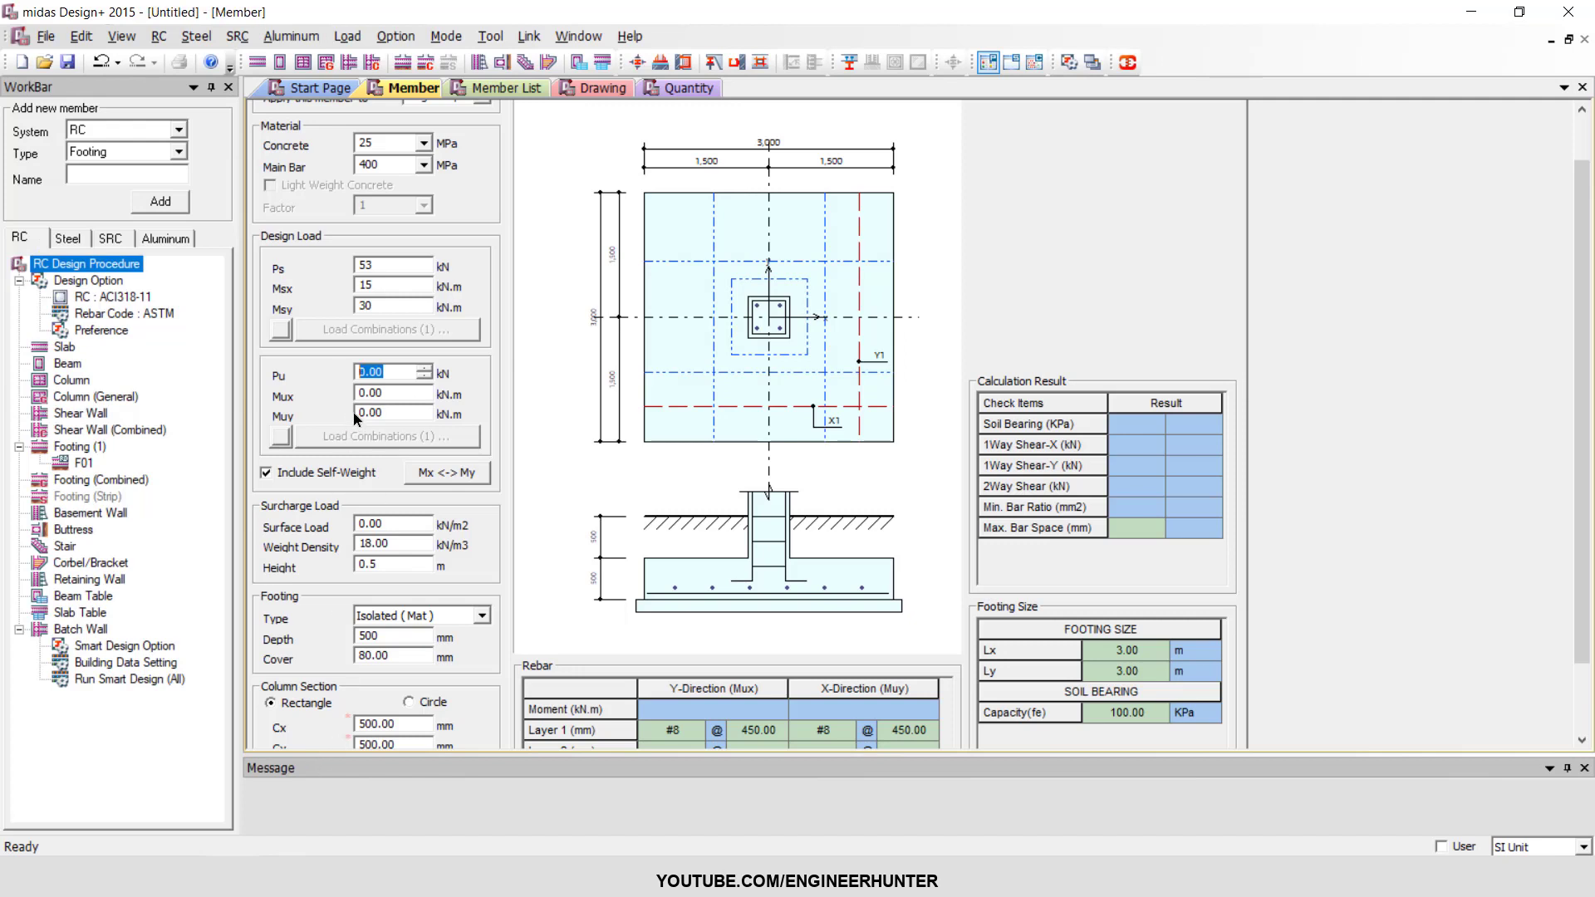
{"action": "key", "text": "Tab"}
{"action": "scroll", "coordinate": [337, 398], "scroll_direction": "down", "scroll_amount": 1}
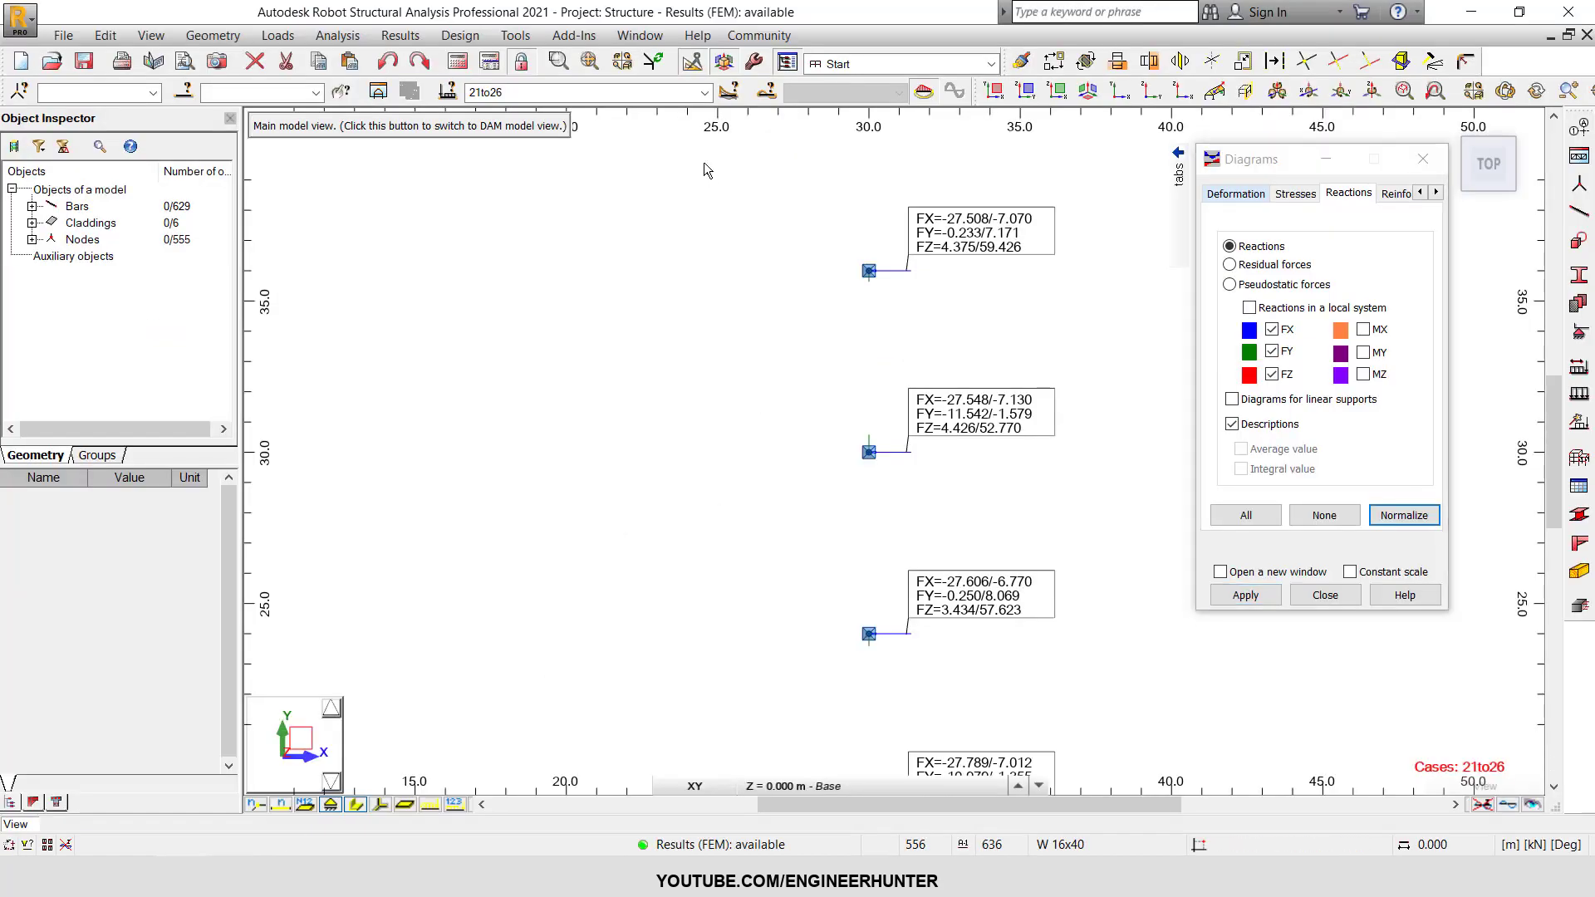
{"action": "left_click", "coordinate": [669, 93]}
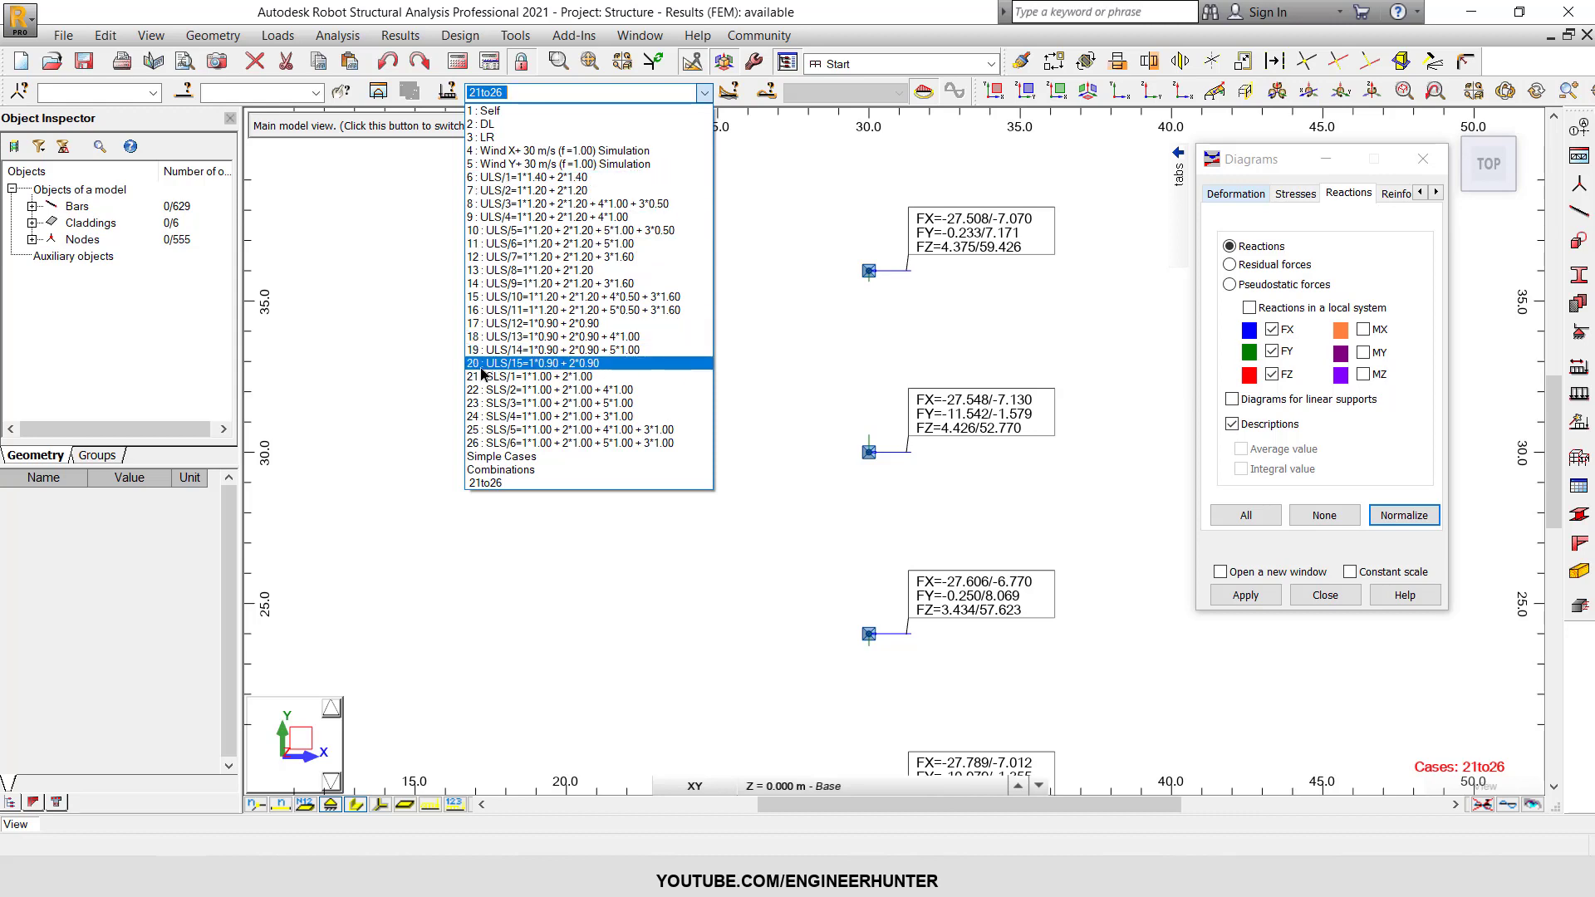
{"action": "left_click", "coordinate": [515, 92]}
{"action": "type", "text": "6t"}
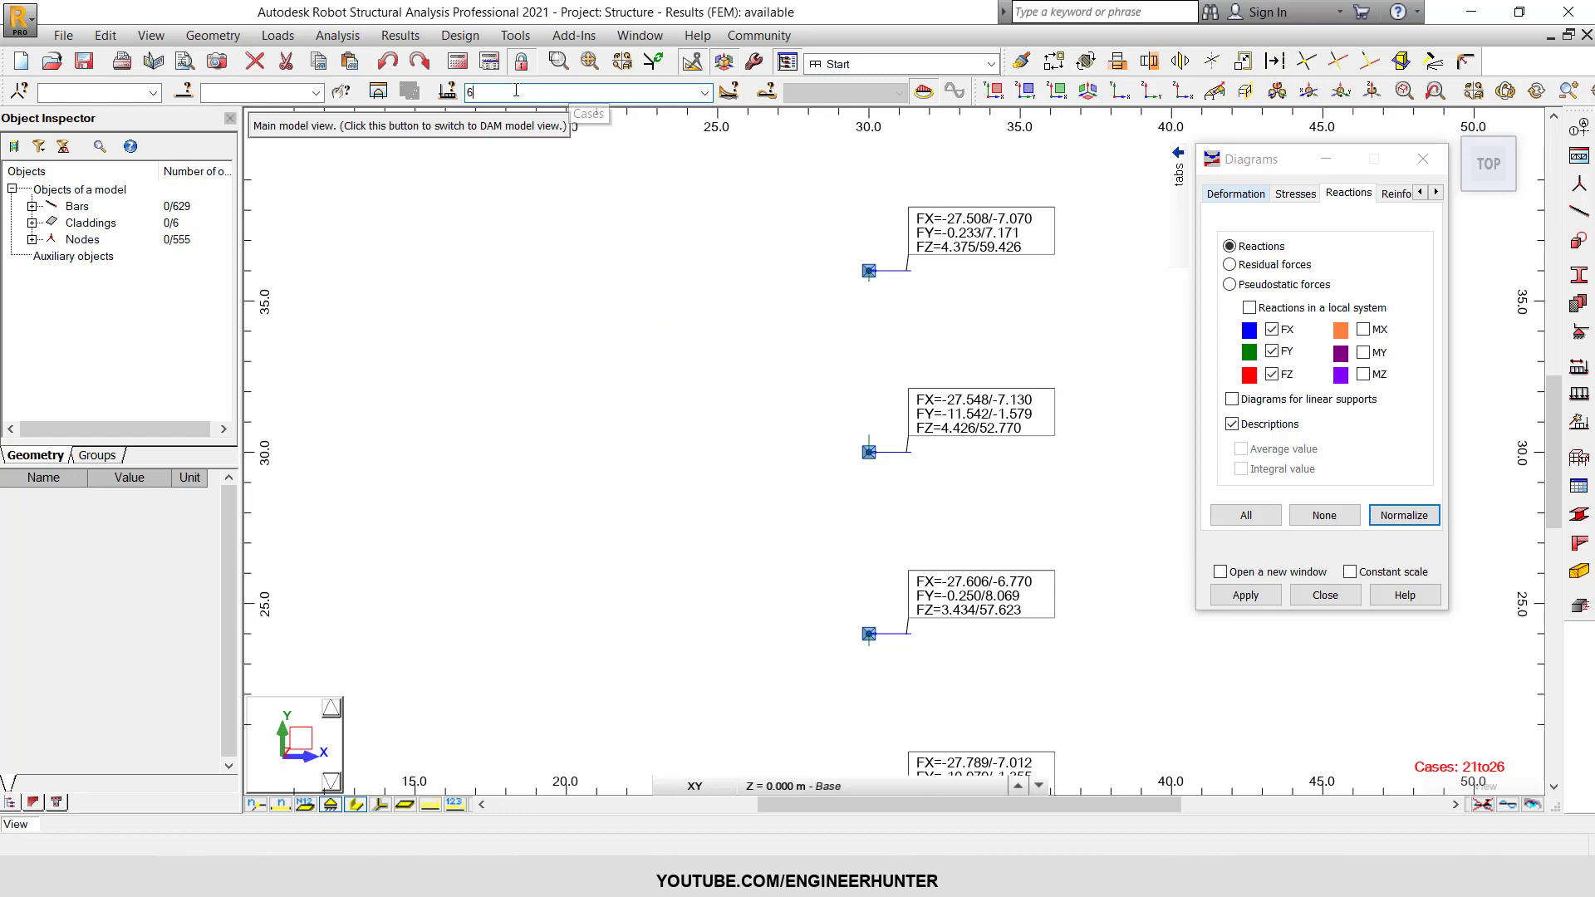
{"action": "type", "text": "o20"}
{"action": "key", "text": "Return"}
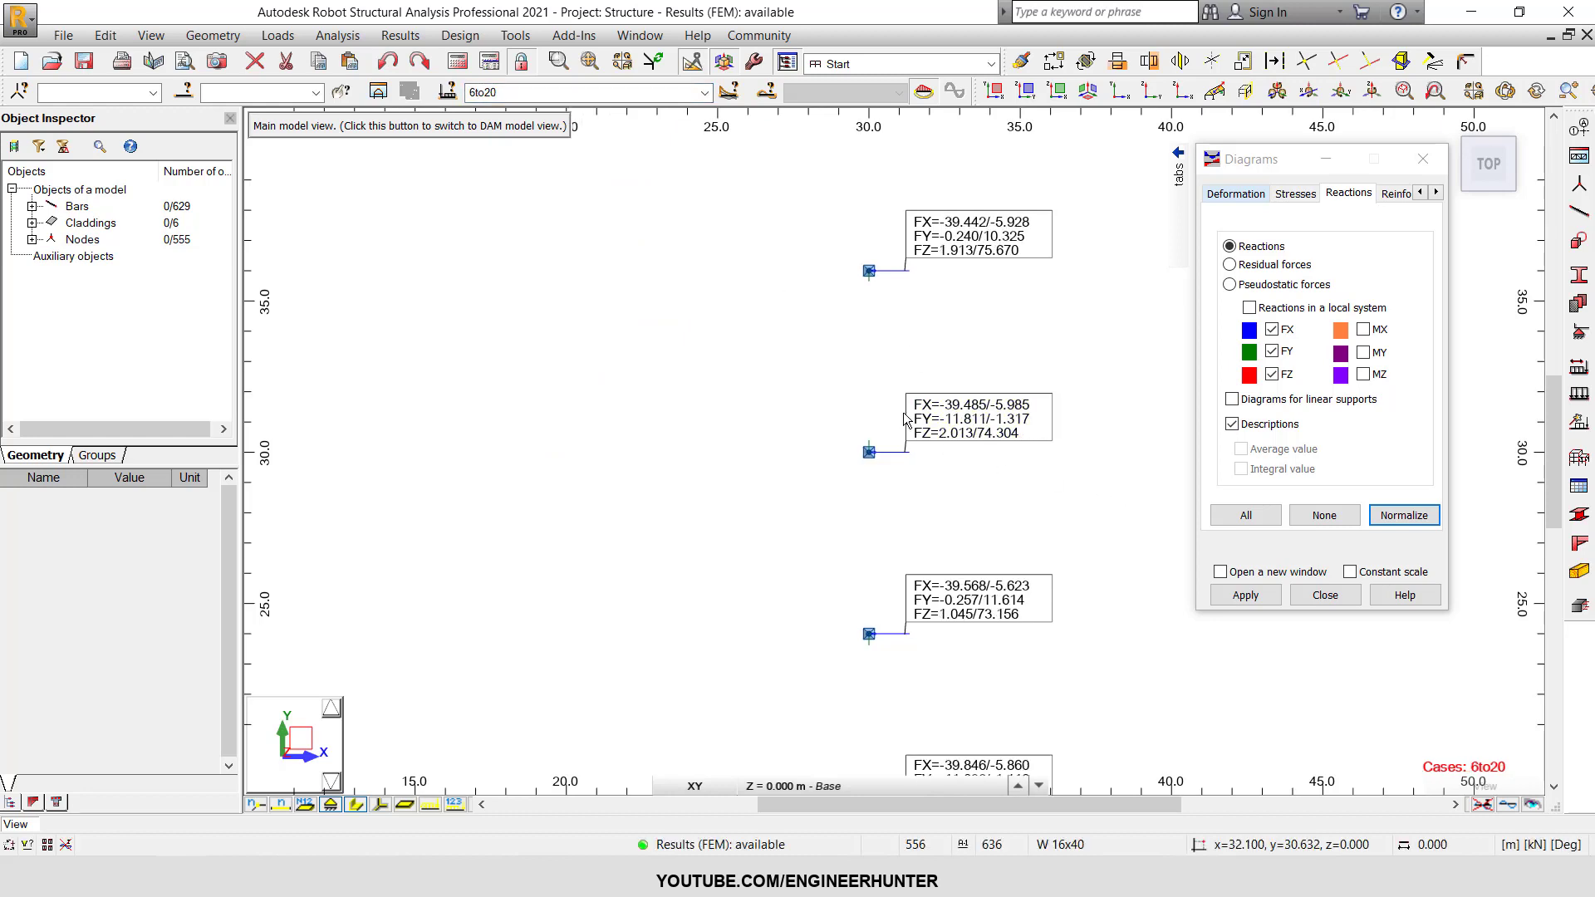
{"action": "left_click_drag", "start_coordinate": [841, 371], "coordinate": [1067, 482]}
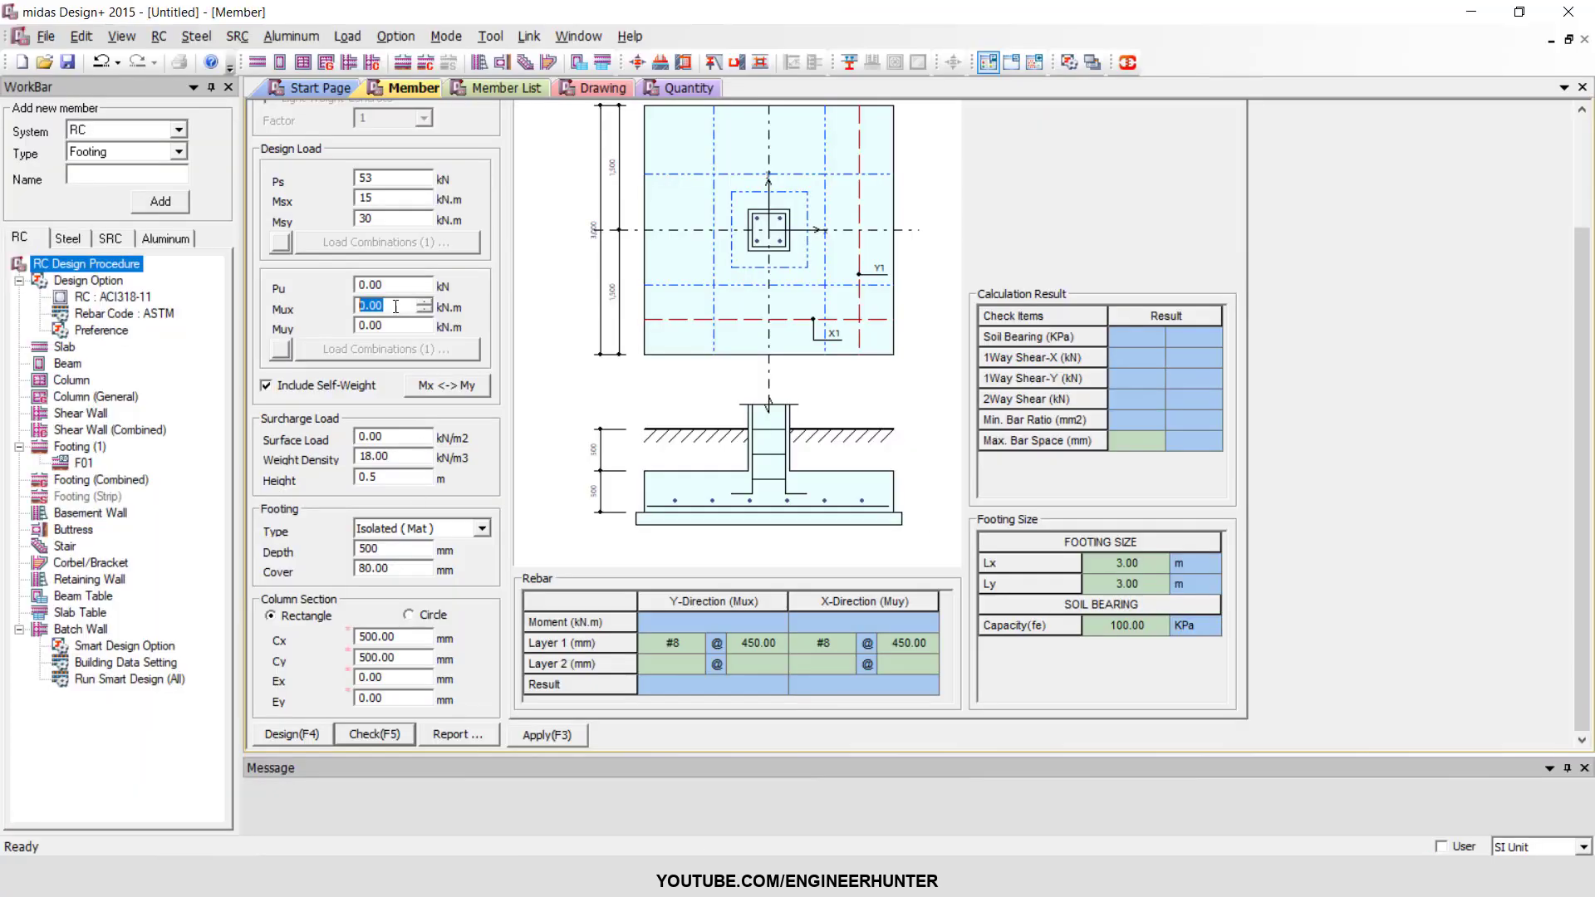
Switch to midas Design+ and set the factored loads Pu to 75 kN, Mux to 15 kN.m and Muy to 40 kN.m.
{"action": "key", "text": "shift+Tab"}
{"action": "type", "text": "75"}
{"action": "key", "text": "Tab"}
{"action": "type", "text": "15"}
{"action": "key", "text": "Tab"}
{"action": "type", "text": "40"}
{"action": "left_click", "coordinate": [418, 307]}
{"action": "scroll", "coordinate": [547, 429], "scroll_direction": "up", "scroll_amount": 2}
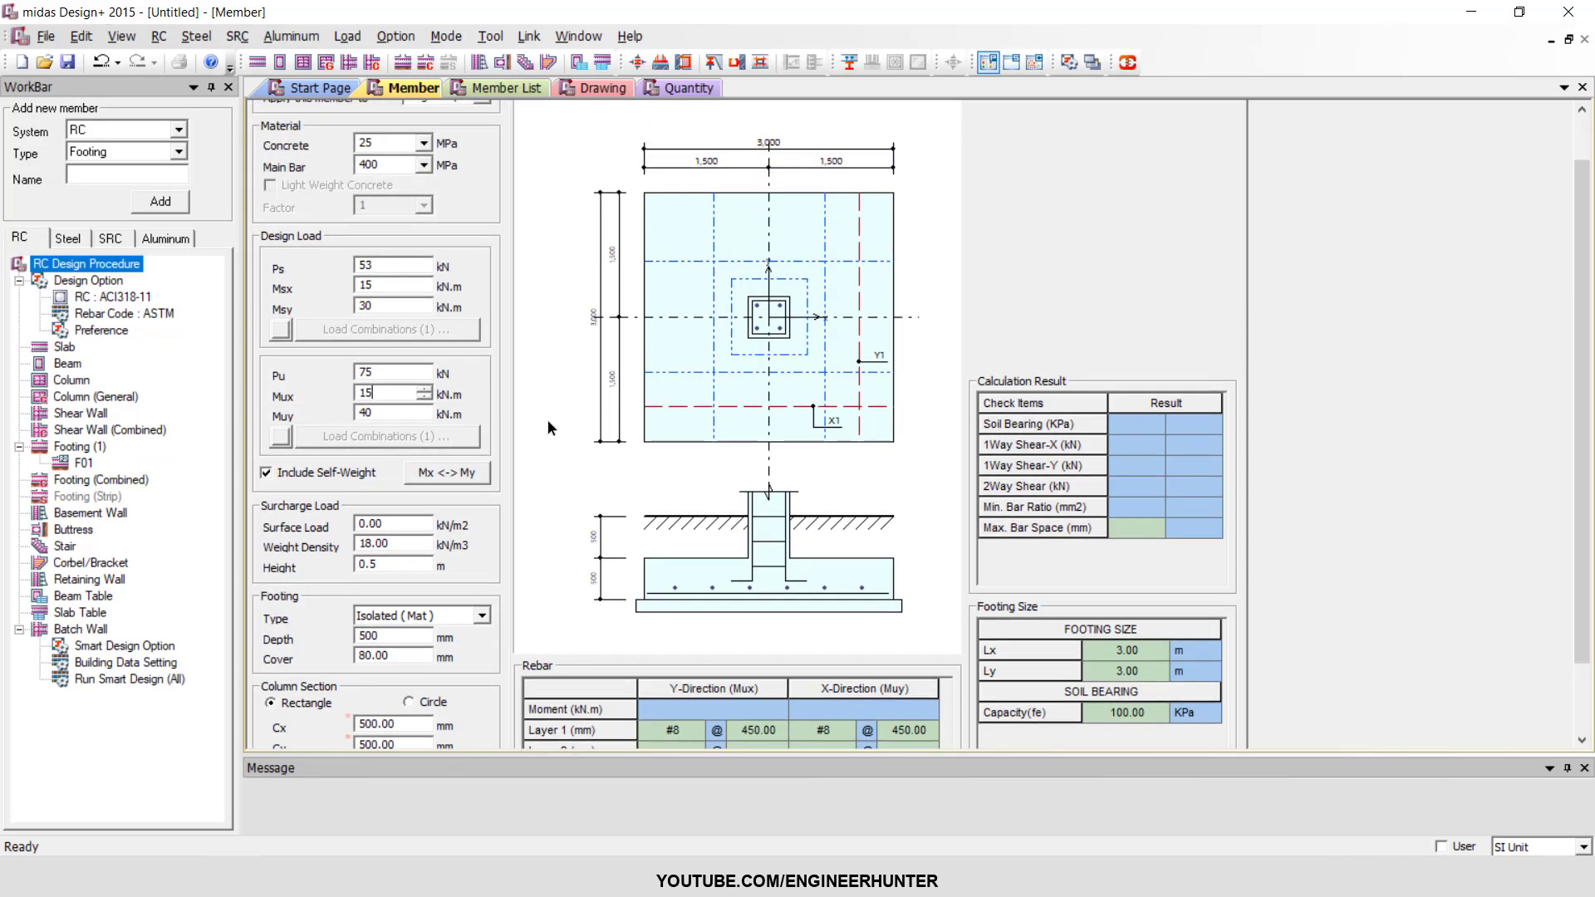
Set the surcharge surface load to 6 kN/m2.
{"action": "scroll", "coordinate": [550, 426], "scroll_direction": "down", "scroll_amount": 2}
{"action": "double_click", "coordinate": [405, 440]}
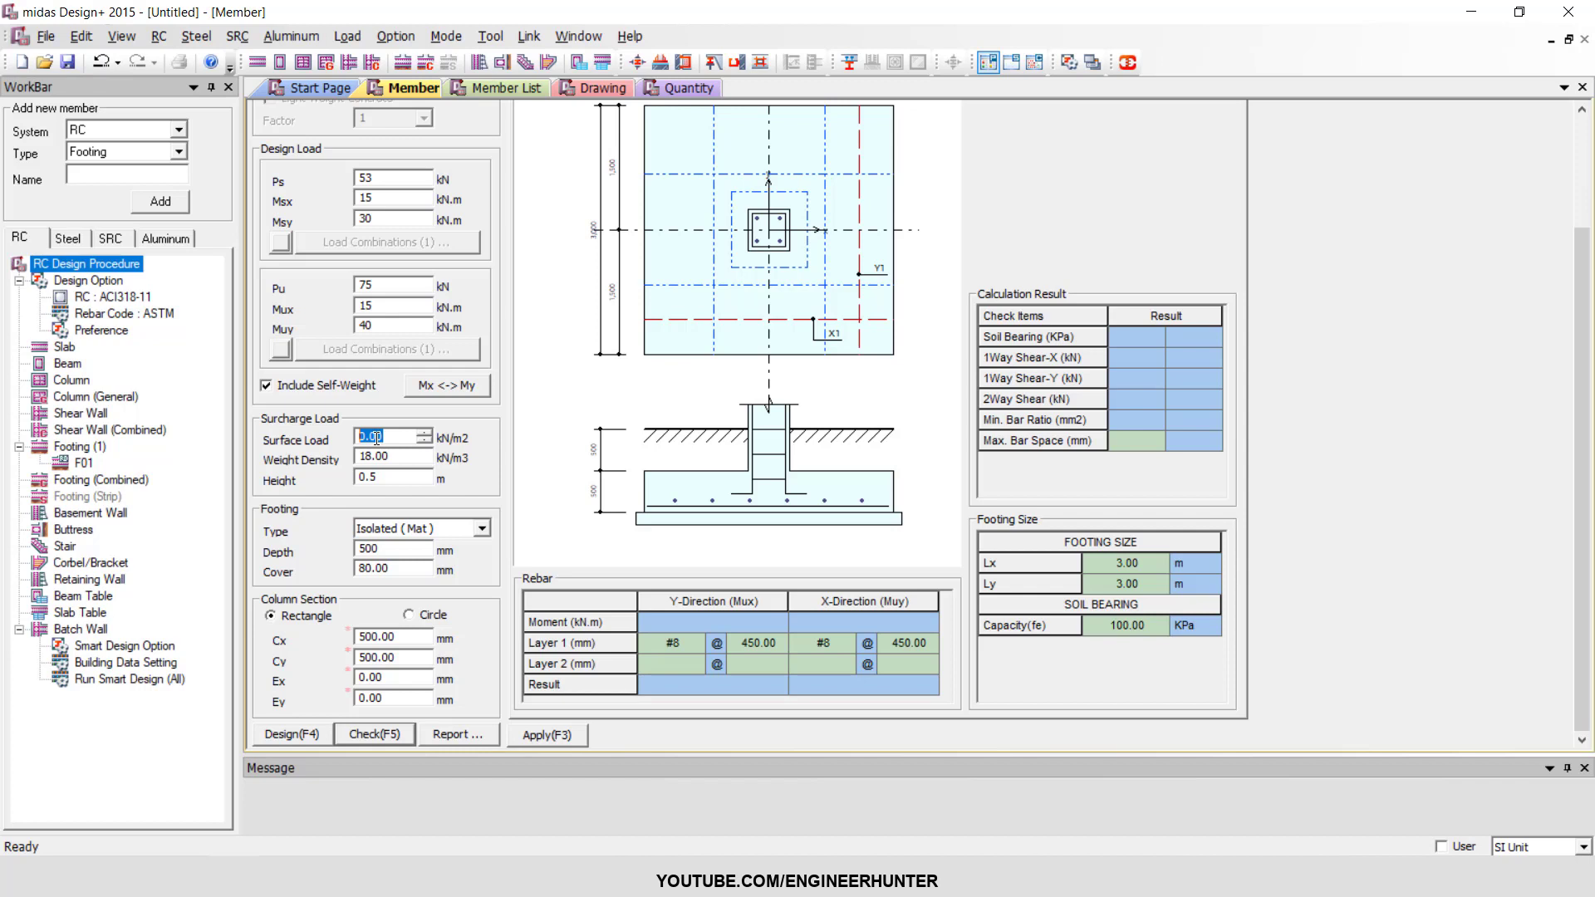
{"action": "type", "text": "6"}
{"action": "left_click", "coordinate": [404, 458]}
{"action": "left_click_drag", "start_coordinate": [396, 458], "coordinate": [309, 460]}
Preview the Isolated (Pile) and Line/Wall (Mat) footing types and restore Isolated (Mat).
{"action": "left_click", "coordinate": [404, 536]}
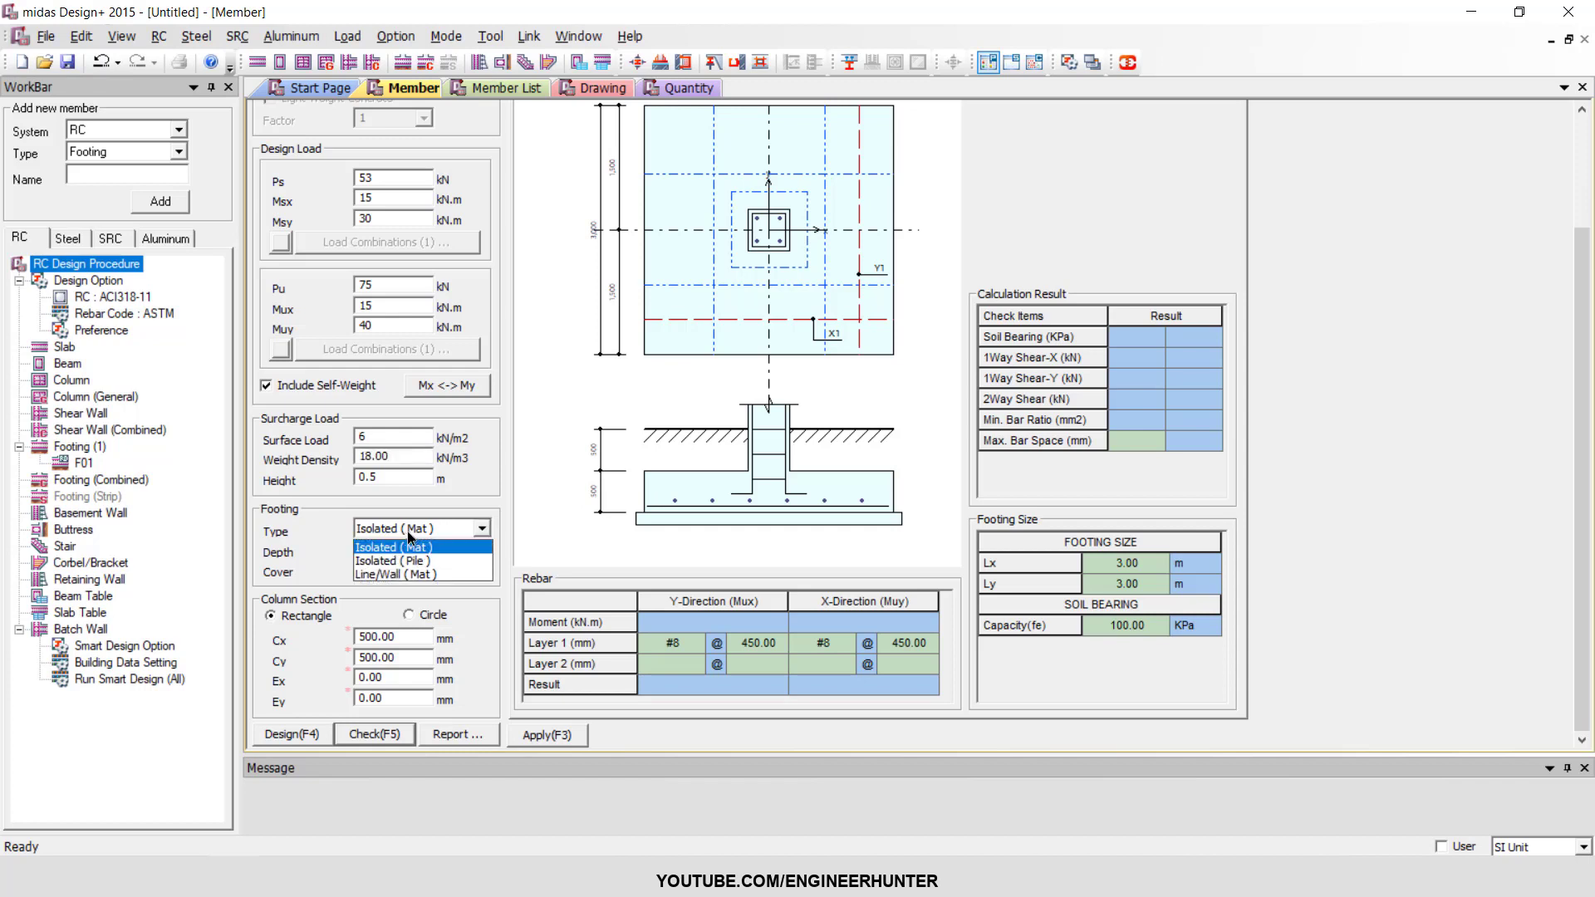
{"action": "left_click", "coordinate": [415, 535]}
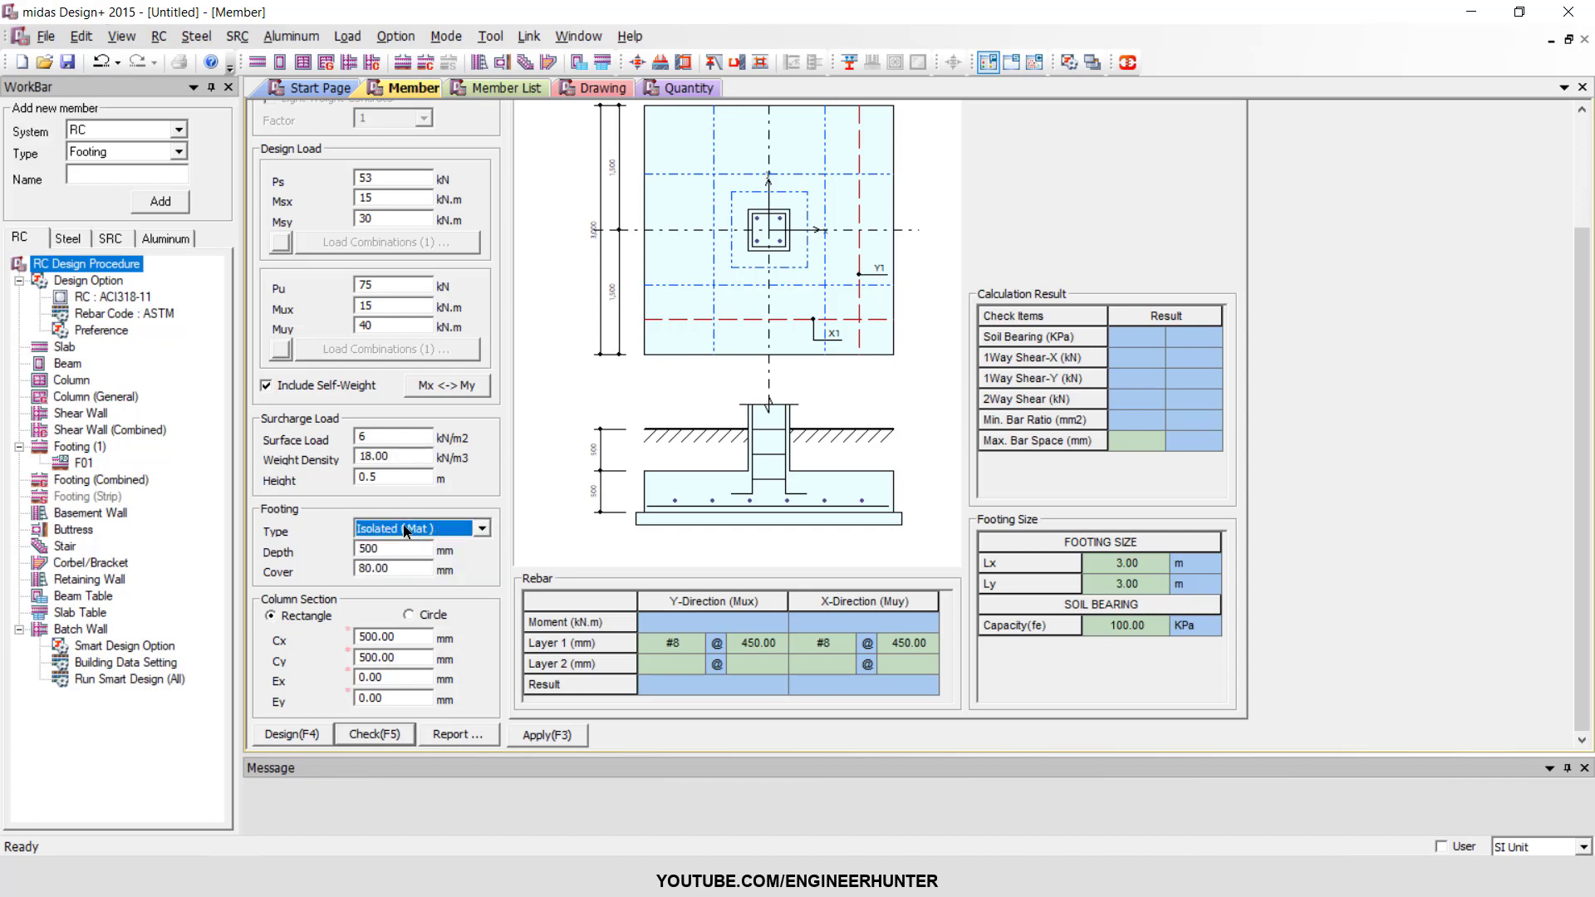
{"action": "left_click", "coordinate": [404, 535]}
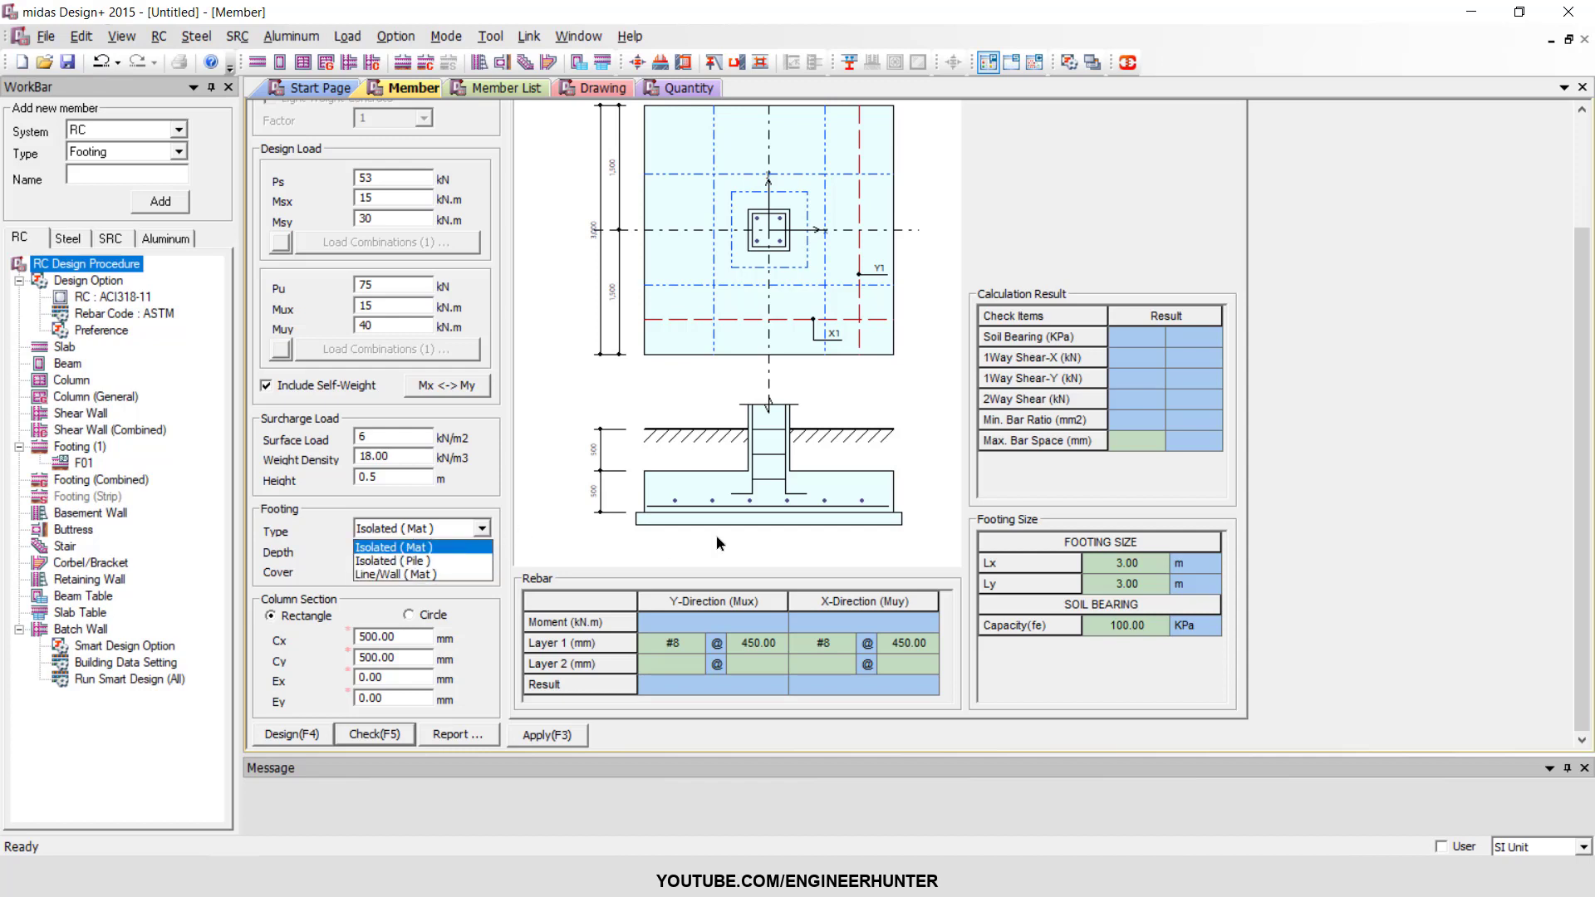
{"action": "left_click", "coordinate": [421, 562]}
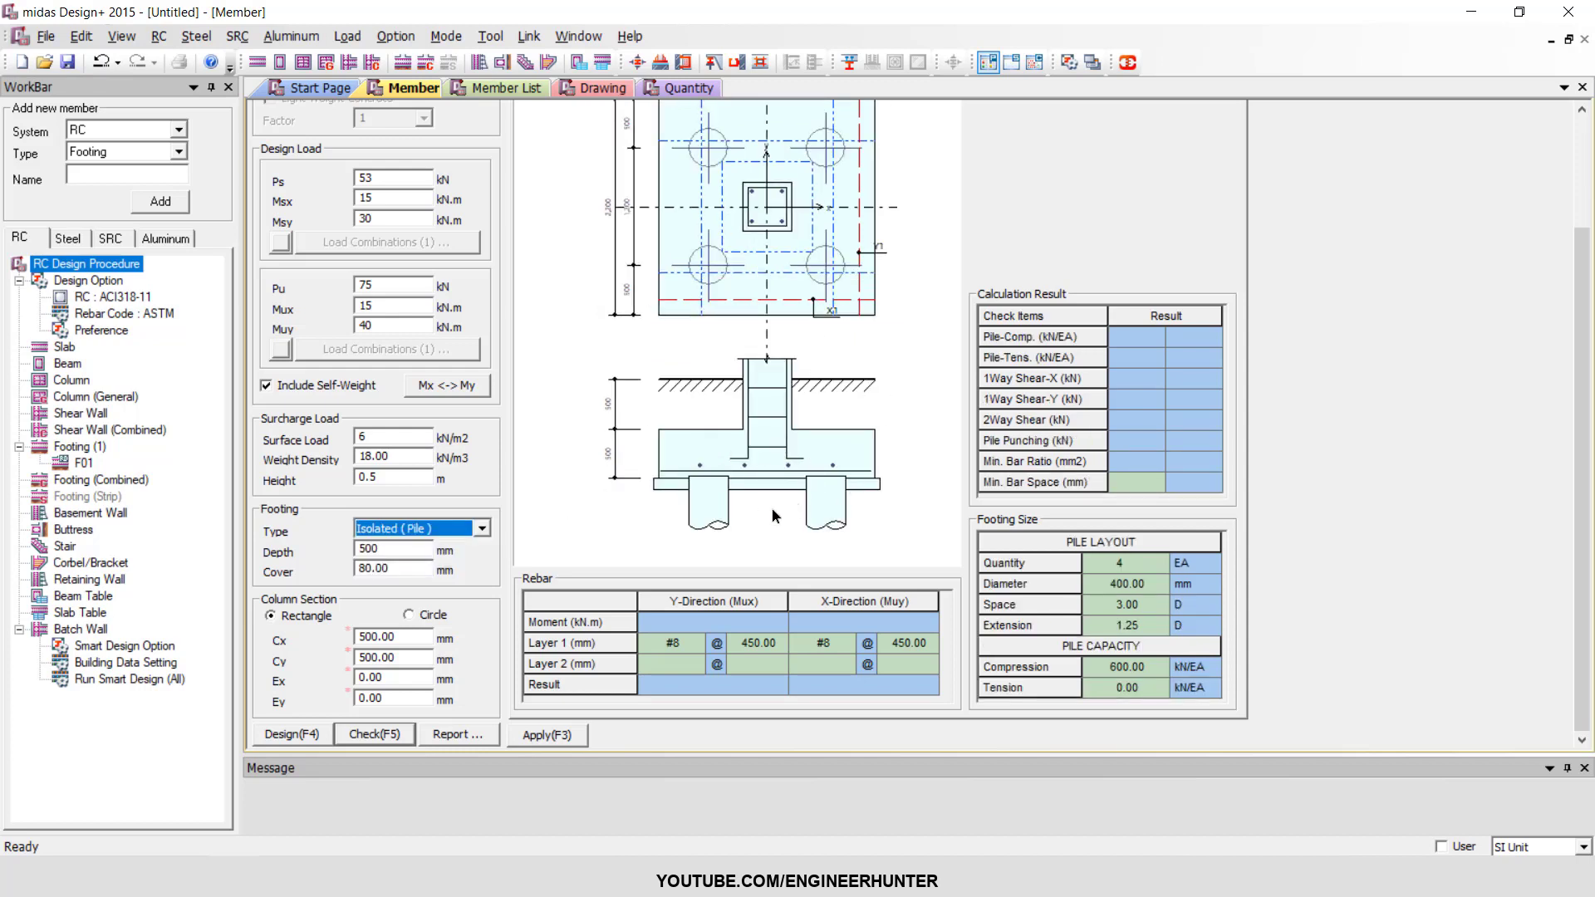
{"action": "left_click", "coordinate": [418, 533]}
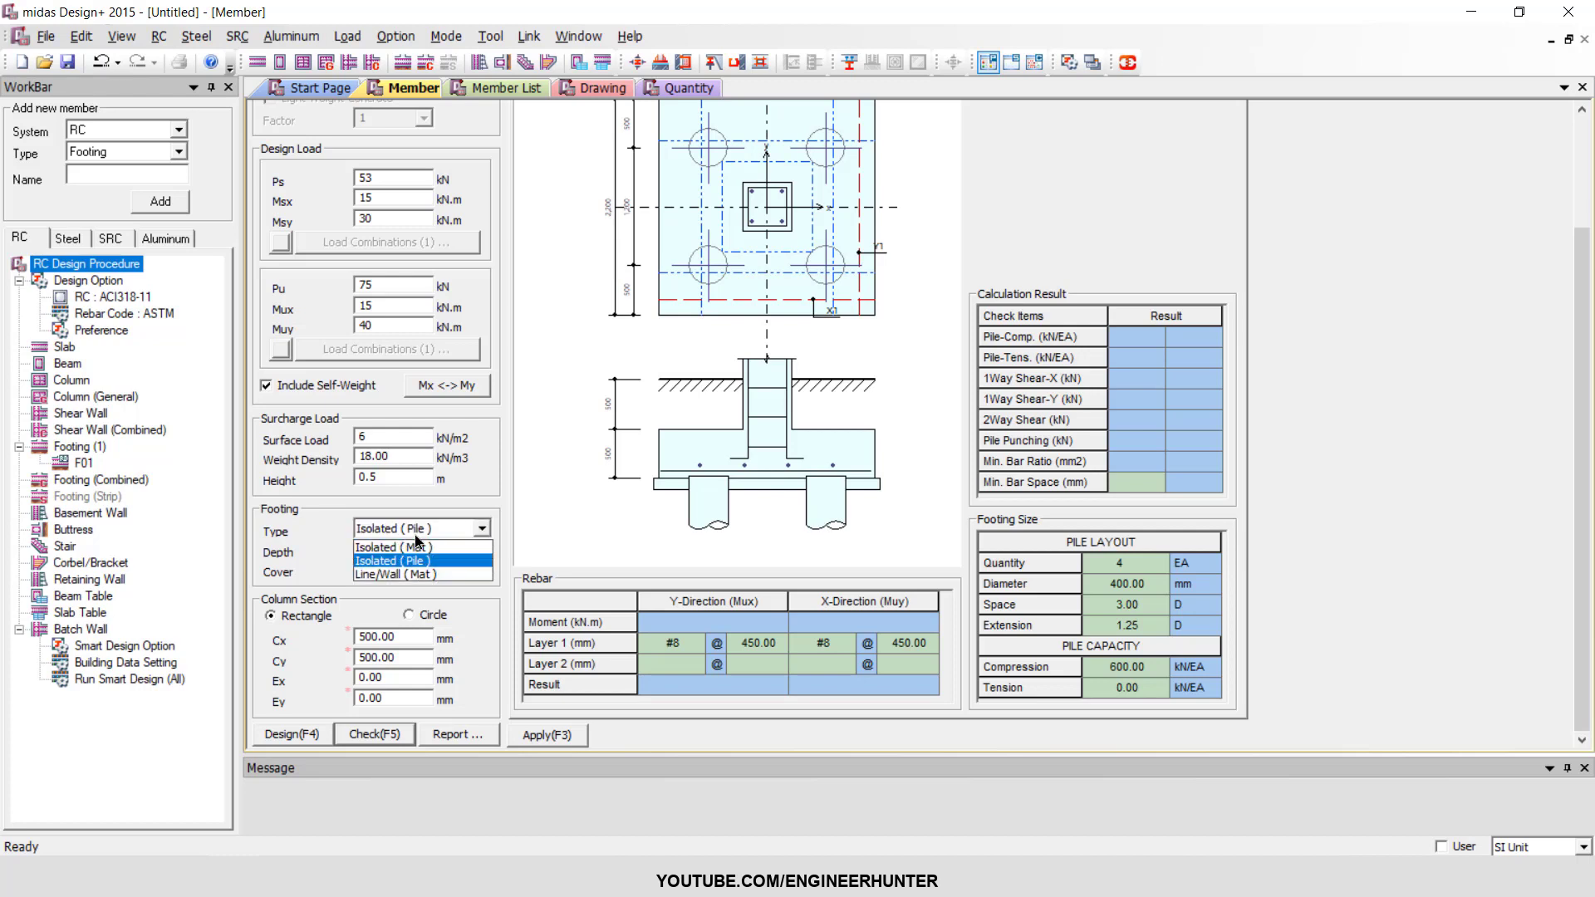
{"action": "left_click", "coordinate": [393, 575]}
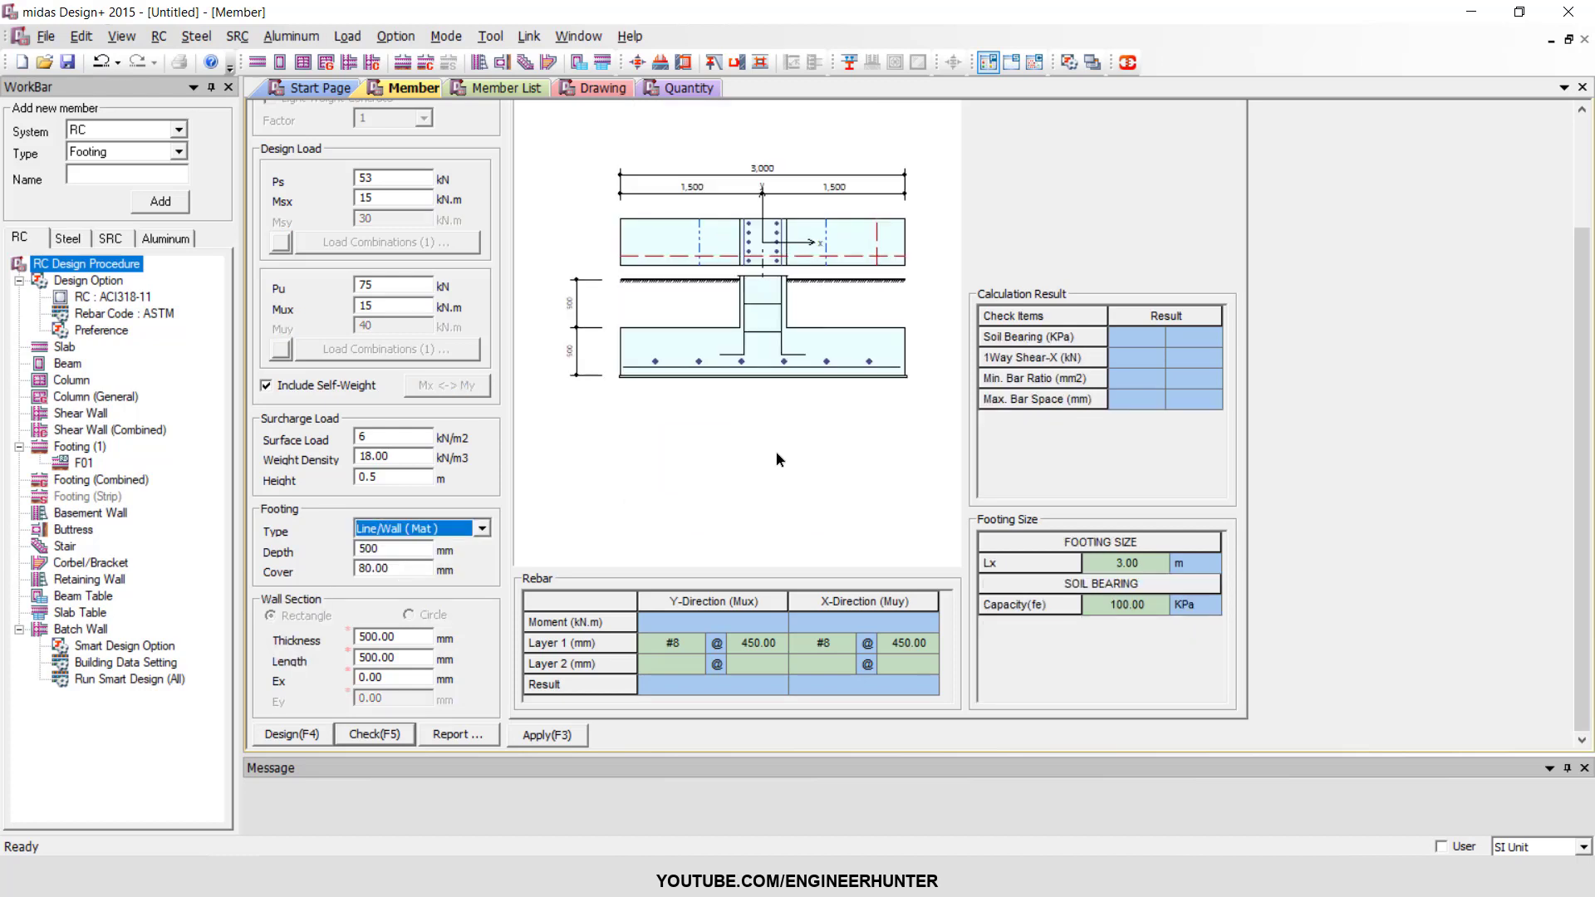
{"action": "left_click", "coordinate": [434, 533]}
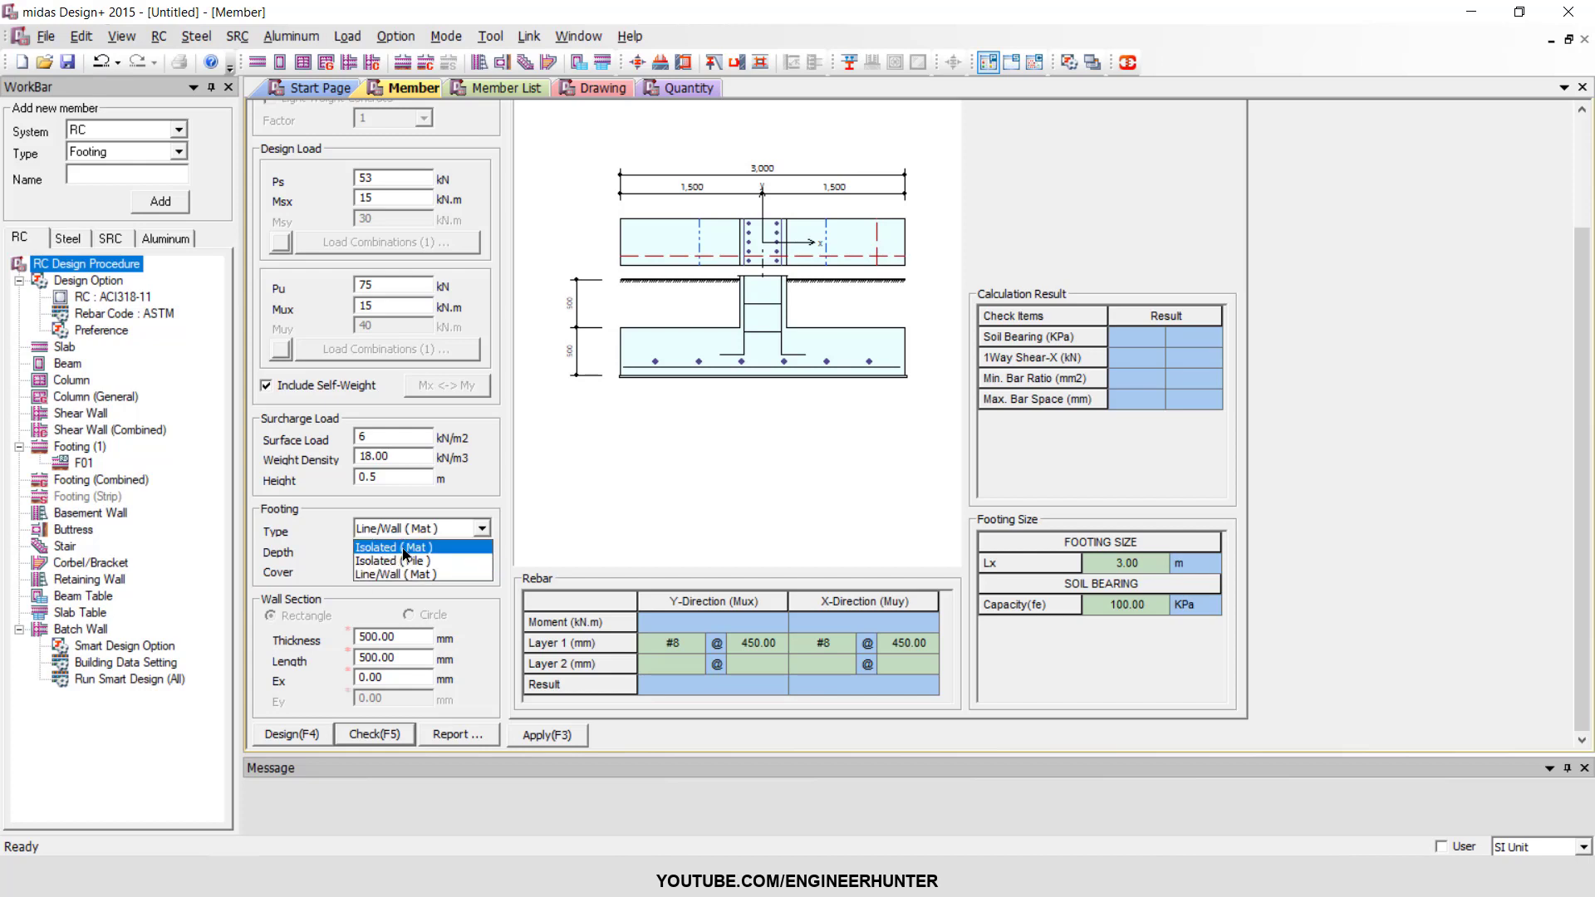
{"action": "left_click", "coordinate": [405, 550]}
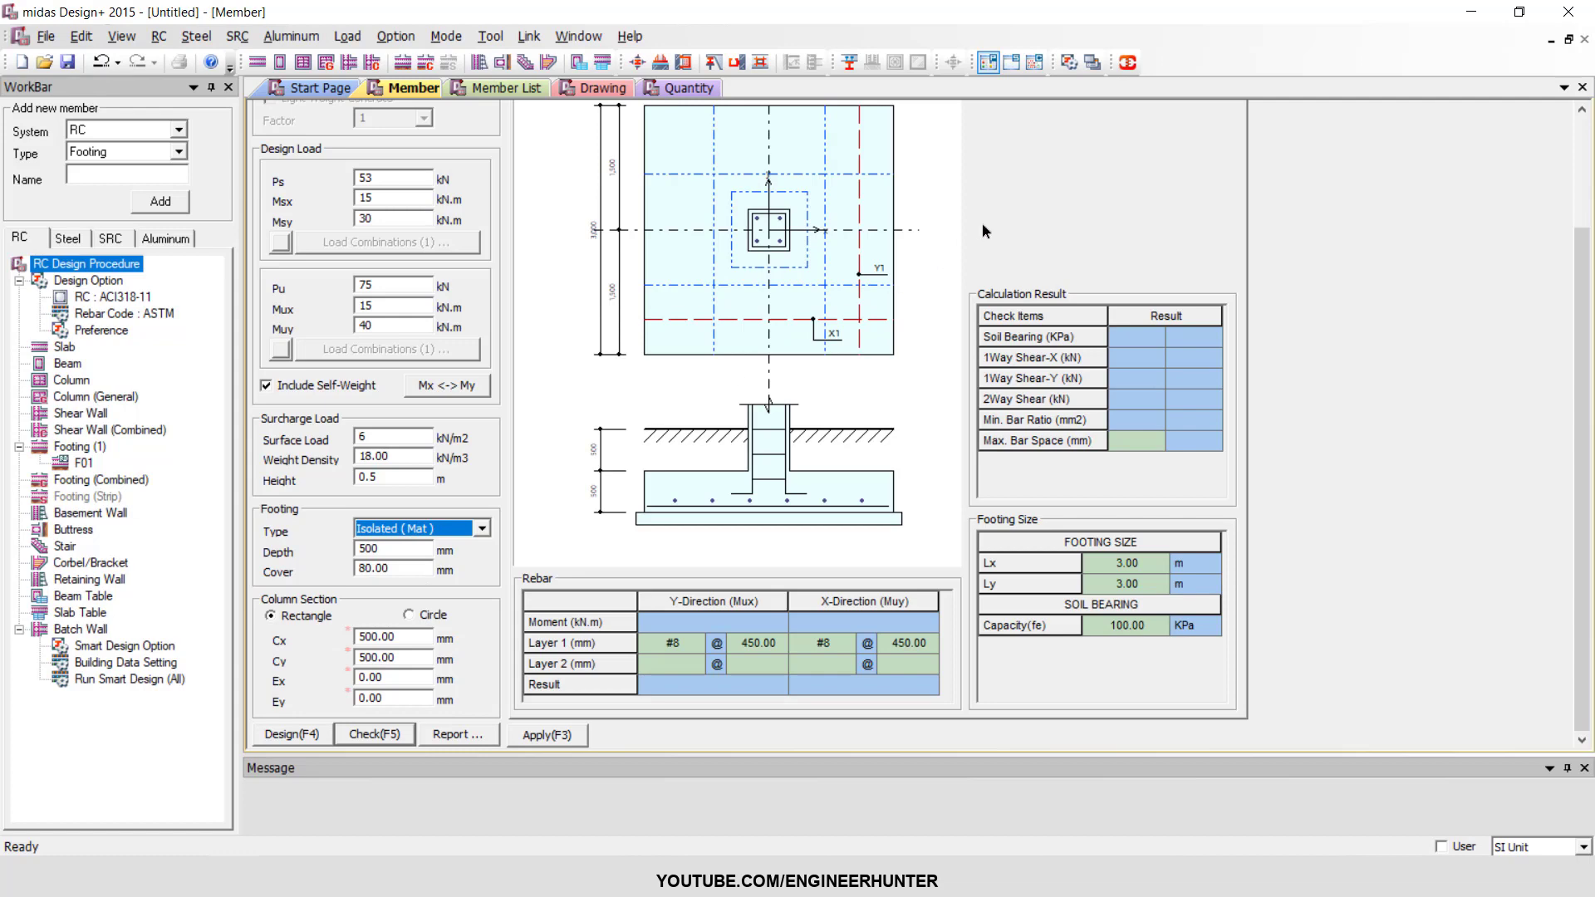
Set the rectangular column section's Cx dimension to 800 mm.
{"action": "scroll", "coordinate": [997, 256], "scroll_direction": "up", "scroll_amount": 3}
{"action": "scroll", "coordinate": [1039, 312], "scroll_direction": "down", "scroll_amount": 3}
{"action": "left_click_drag", "start_coordinate": [408, 636], "coordinate": [344, 645]}
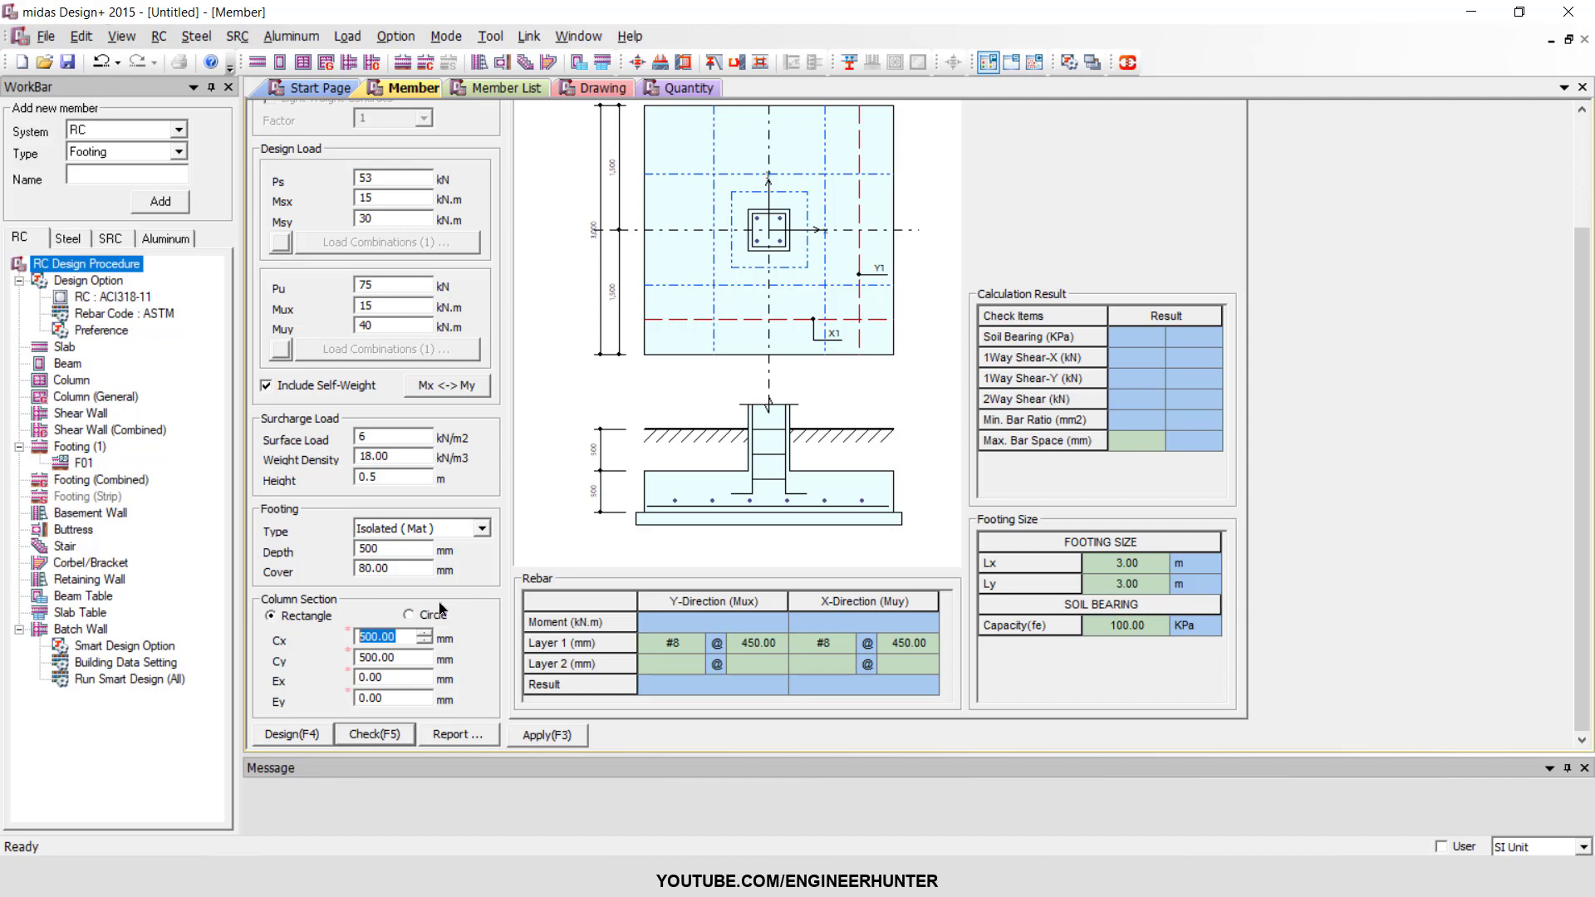
{"action": "type", "text": "800"}
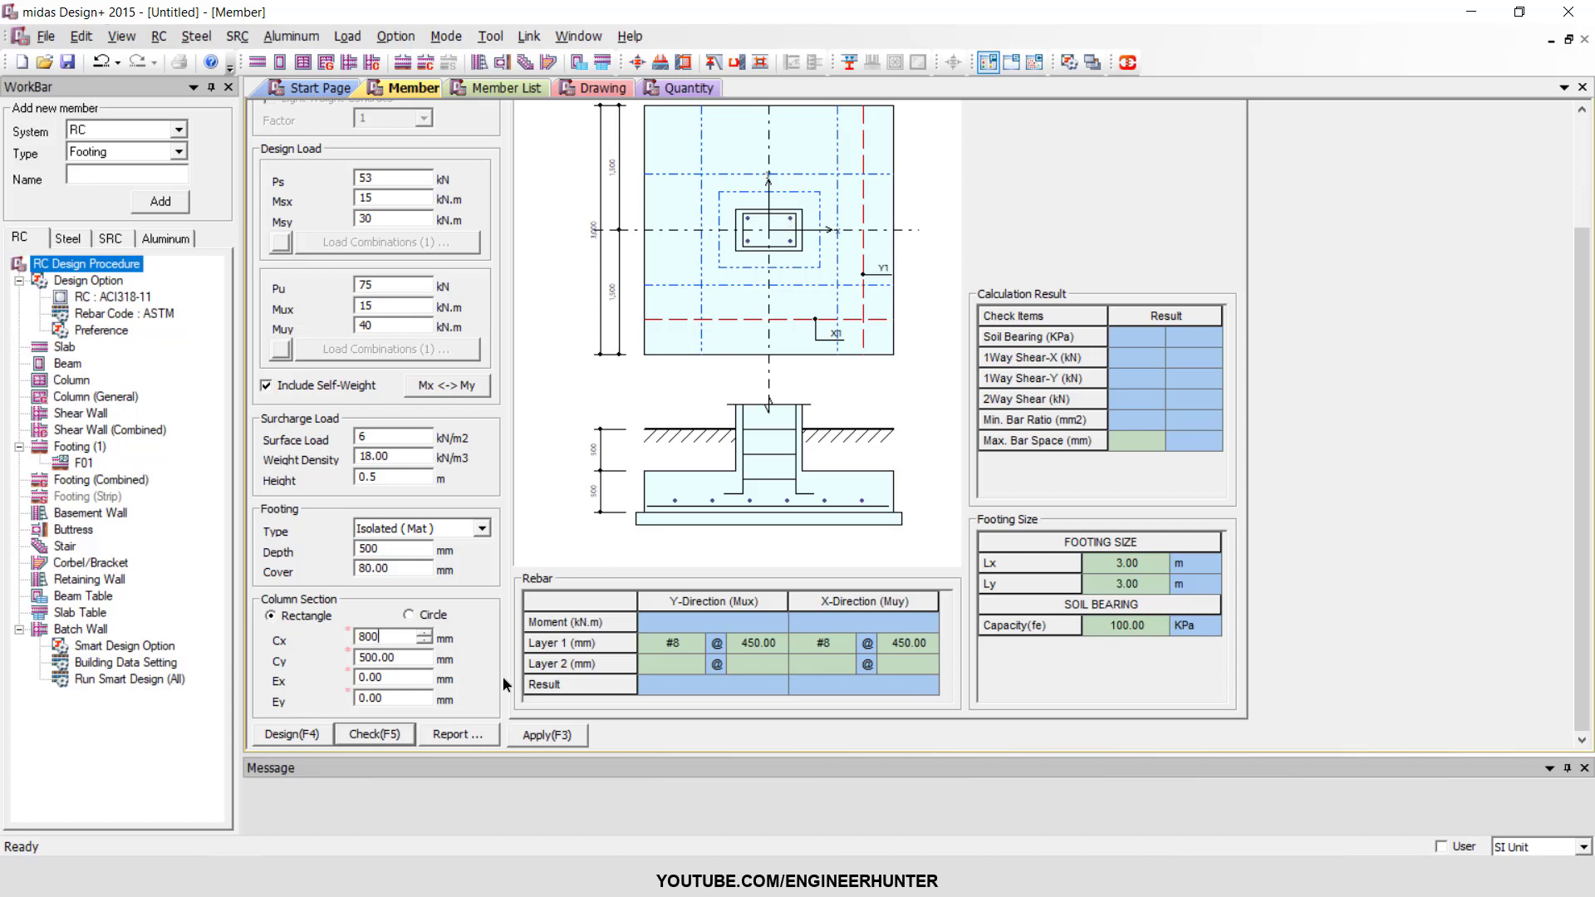
{"action": "key", "text": "Tab"}
{"action": "left_click", "coordinate": [380, 636]}
Review the footing's Lx and Ly dimensions and the available soil bearing capacity values without changing them.
{"action": "left_click", "coordinate": [1133, 567]}
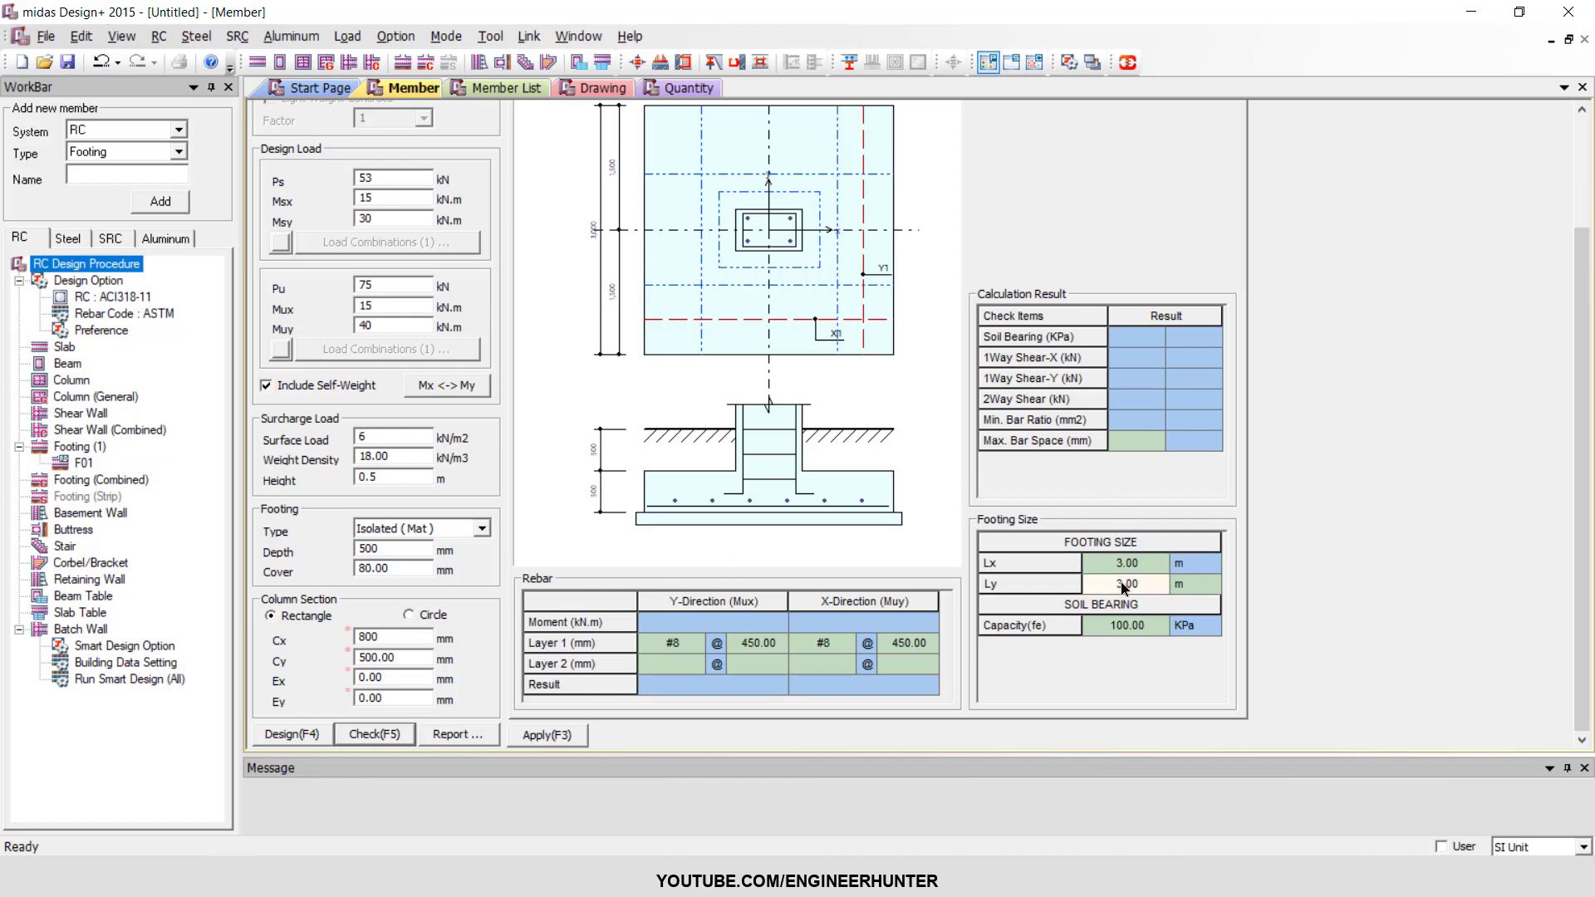
{"action": "left_click", "coordinate": [1126, 588]}
{"action": "left_click", "coordinate": [1117, 631]}
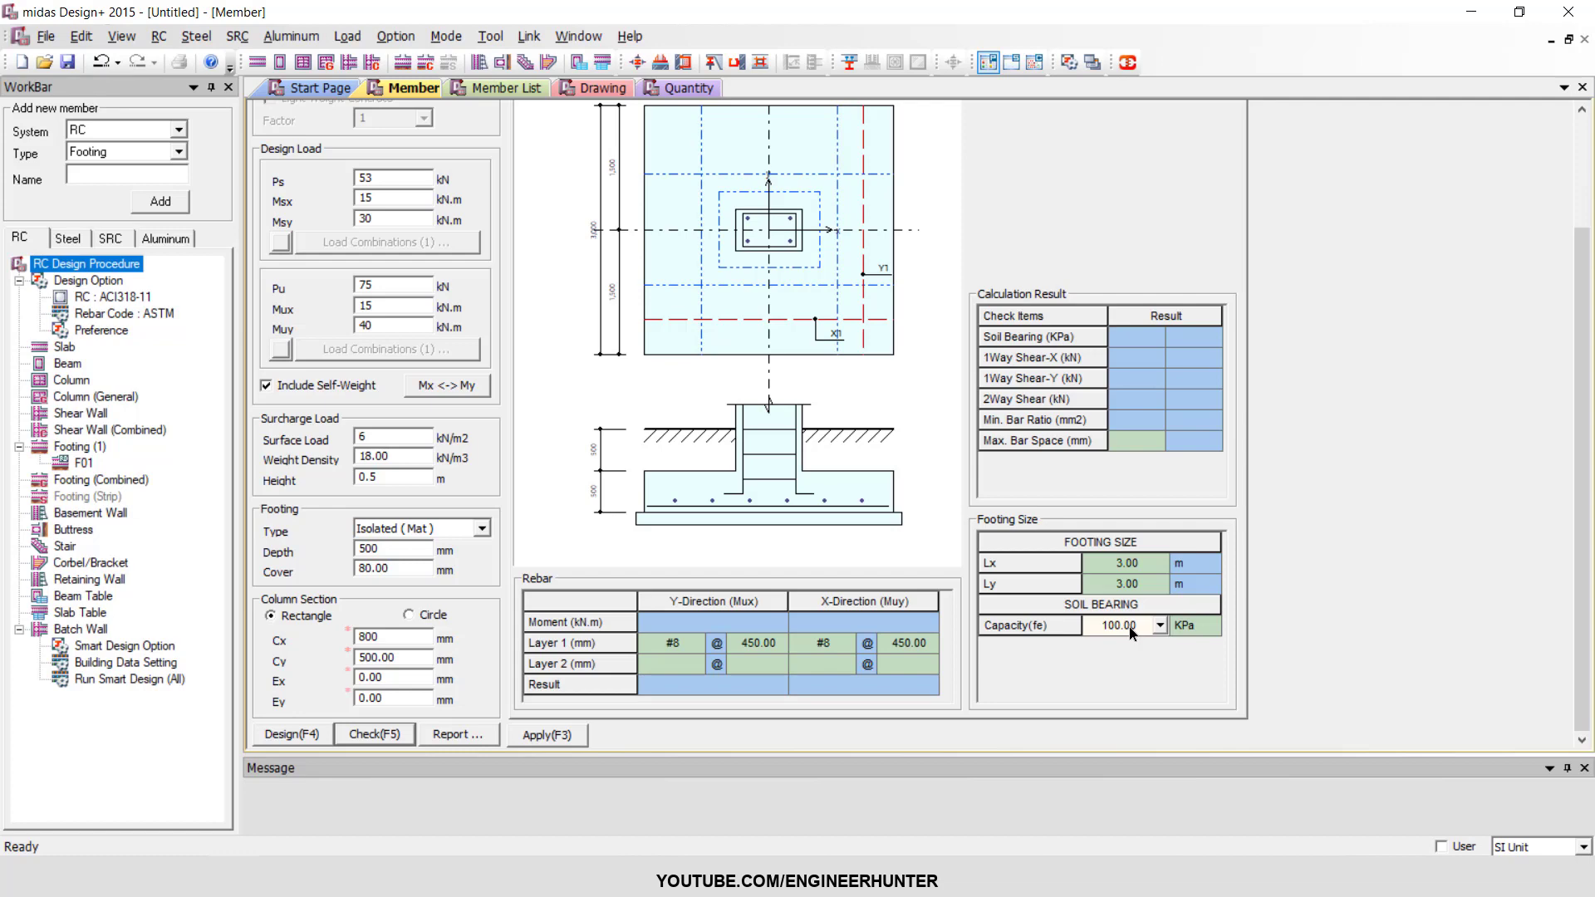
{"action": "scroll", "coordinate": [1264, 519], "scroll_direction": "up", "scroll_amount": 1}
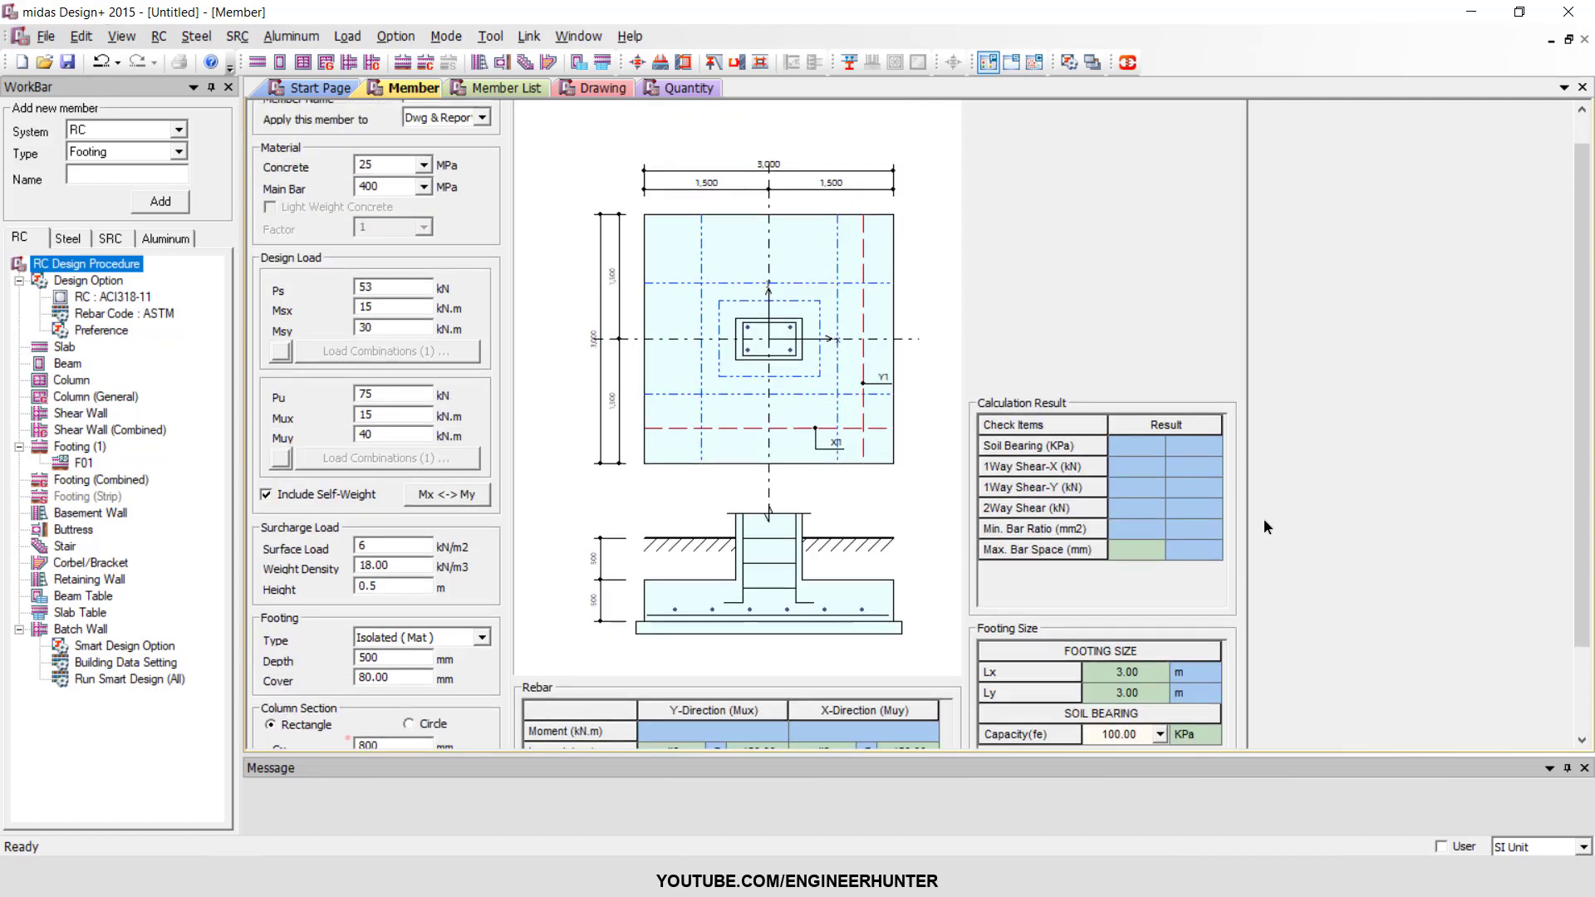
{"action": "scroll", "coordinate": [1253, 511], "scroll_direction": "down", "scroll_amount": 1}
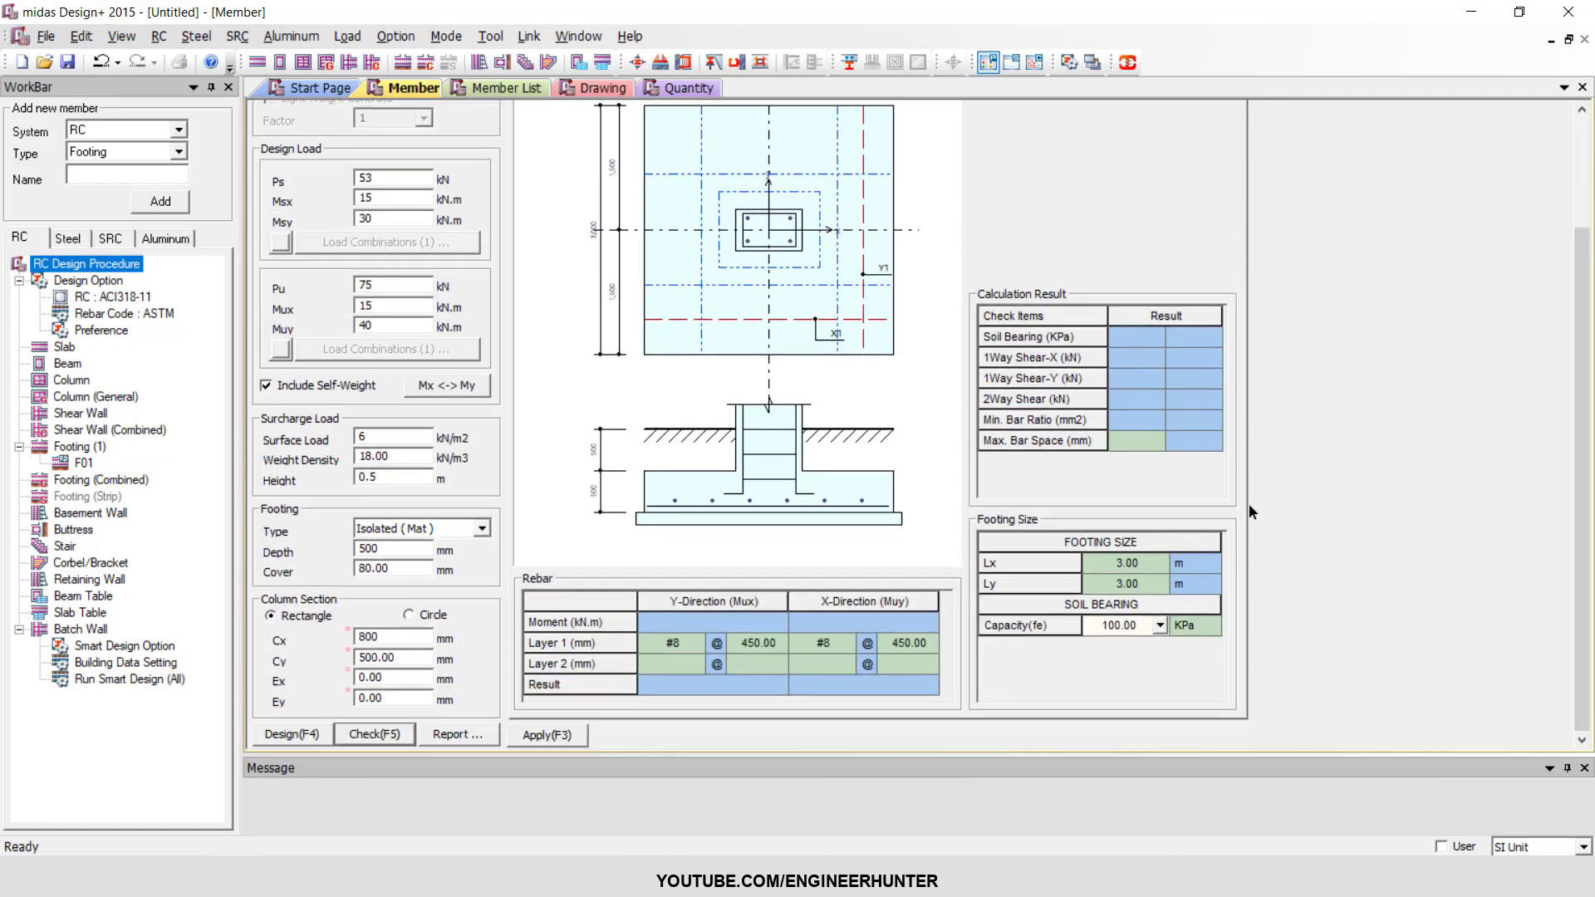
{"action": "double_click", "coordinate": [1120, 630]}
{"action": "left_click", "coordinate": [1158, 627]}
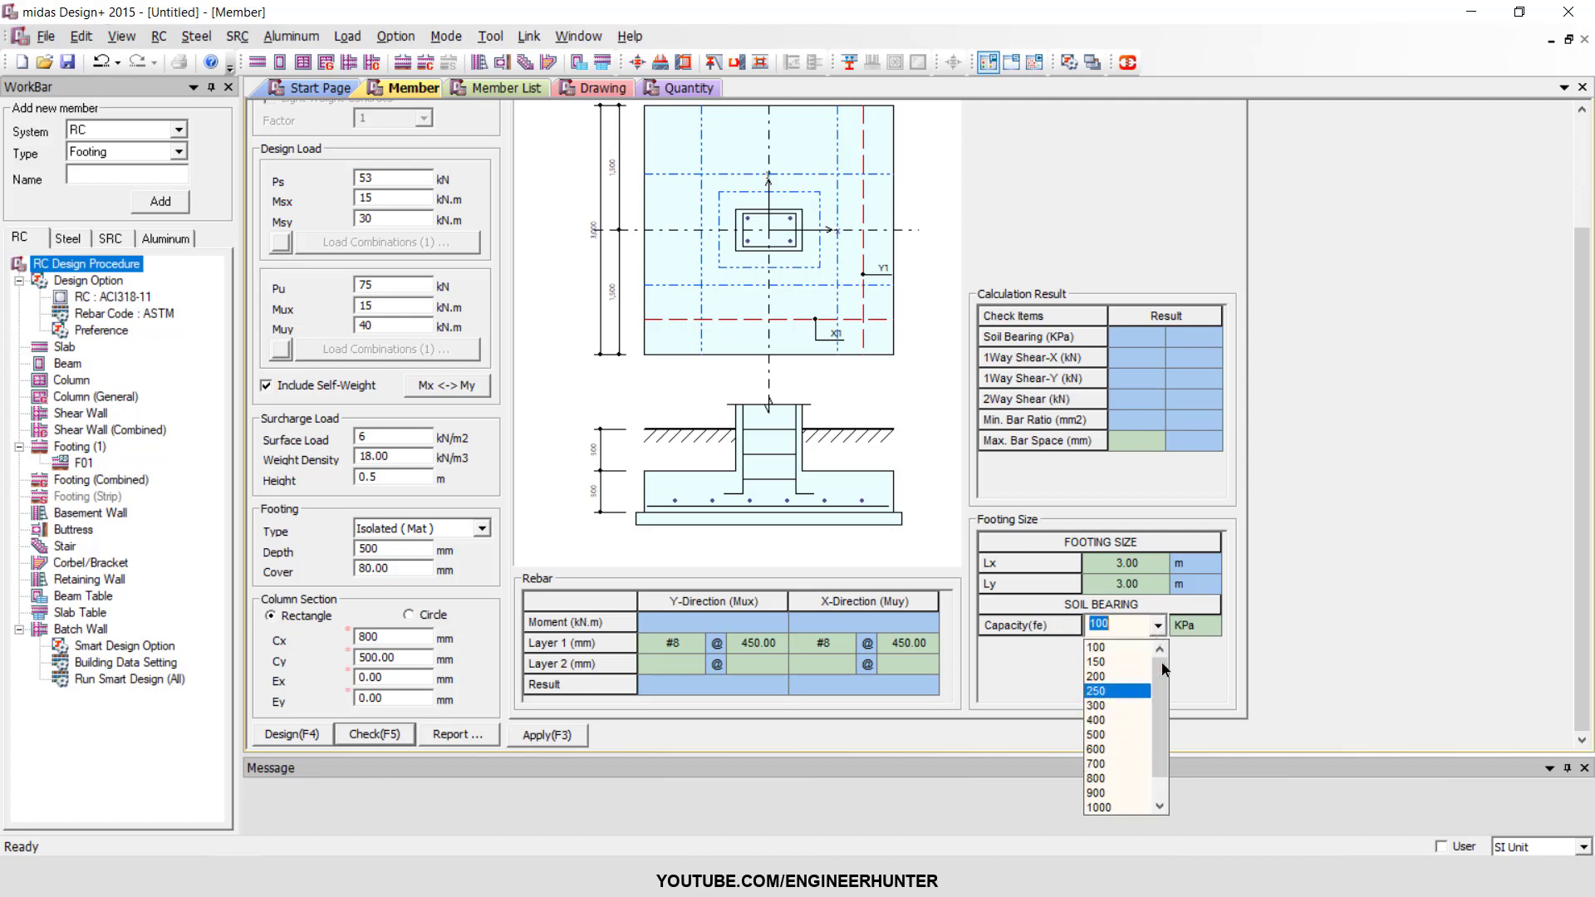
{"action": "left_click", "coordinate": [1198, 670]}
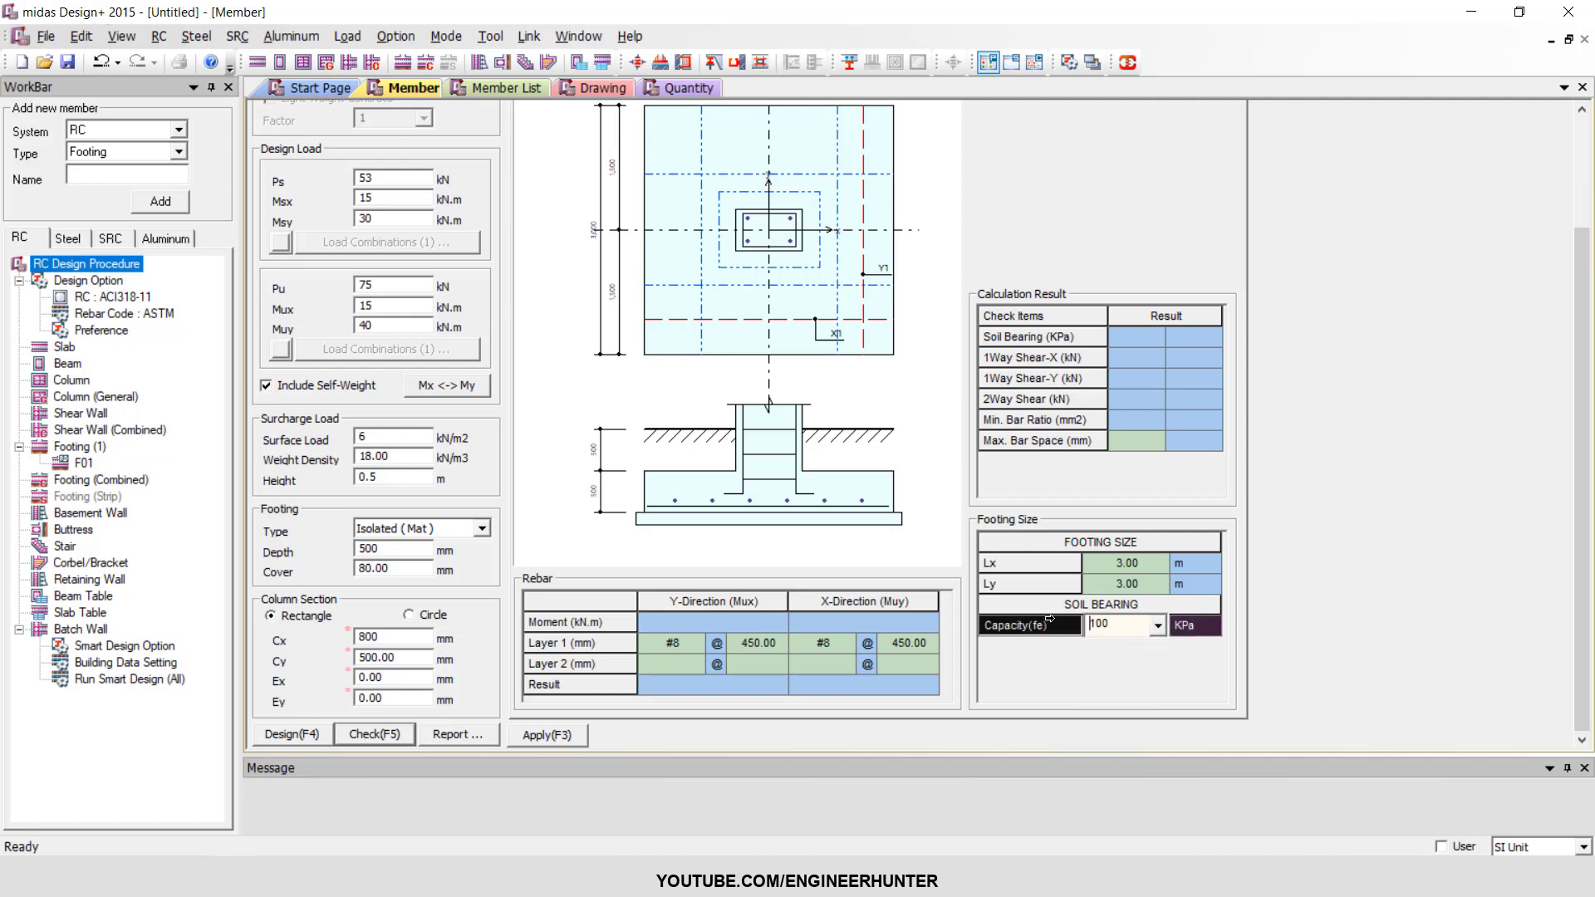
{"action": "left_click", "coordinate": [1157, 626]}
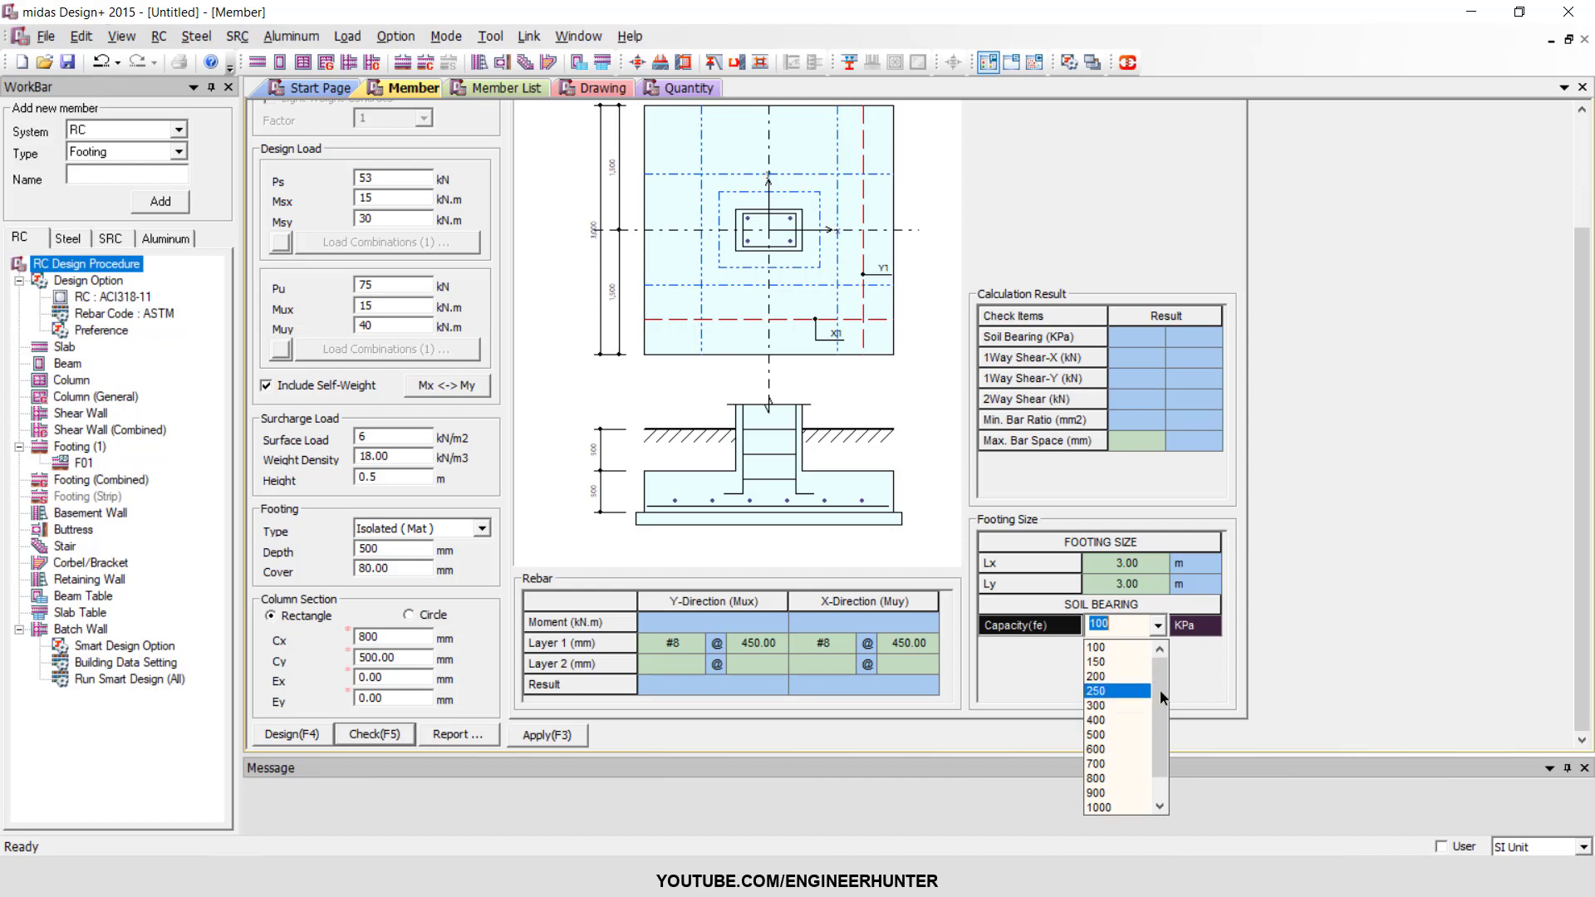
{"action": "left_click", "coordinate": [1180, 699]}
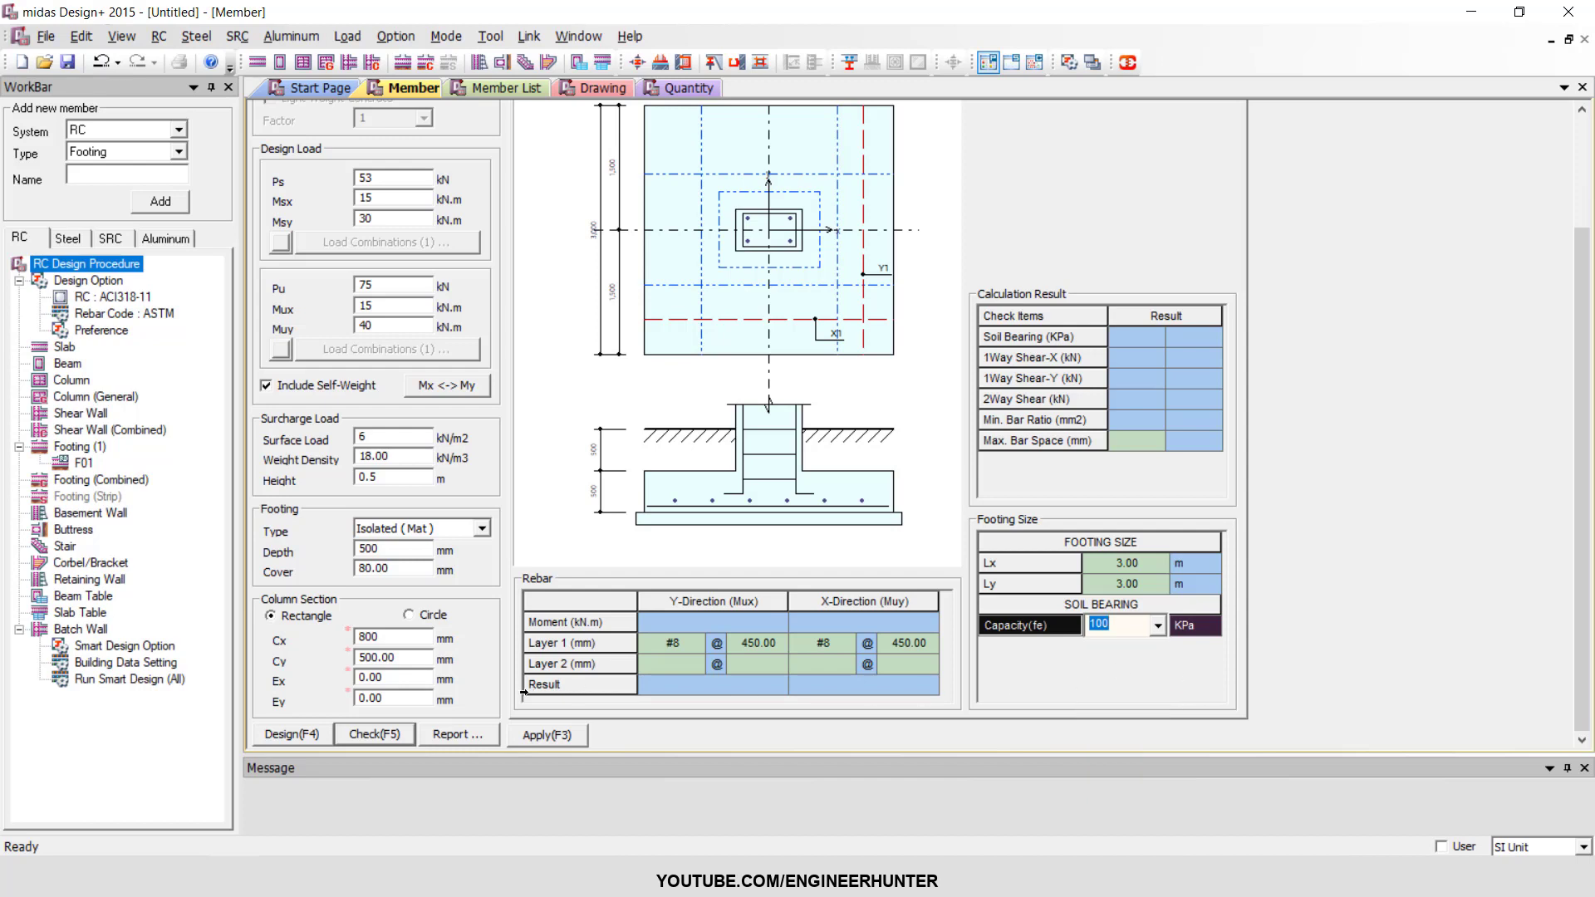
Run the design check on the isolated footing with the entered loads and column section.
{"action": "left_click", "coordinate": [405, 671]}
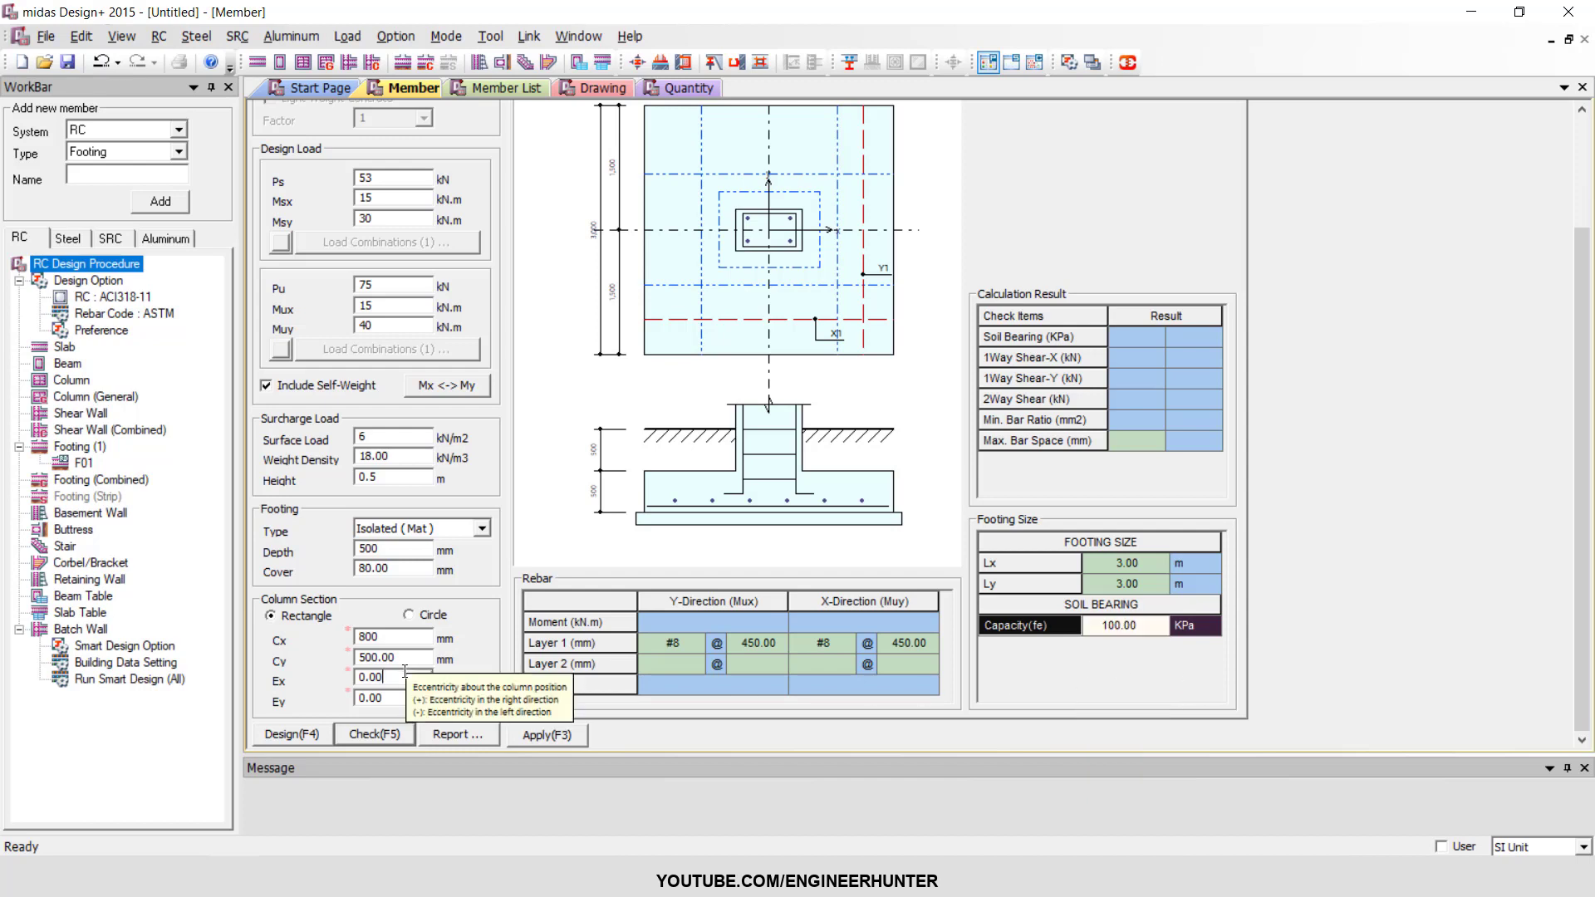
{"action": "scroll", "coordinate": [405, 671], "scroll_direction": "down", "scroll_amount": 2}
{"action": "scroll", "coordinate": [405, 672], "scroll_direction": "up", "scroll_amount": 2}
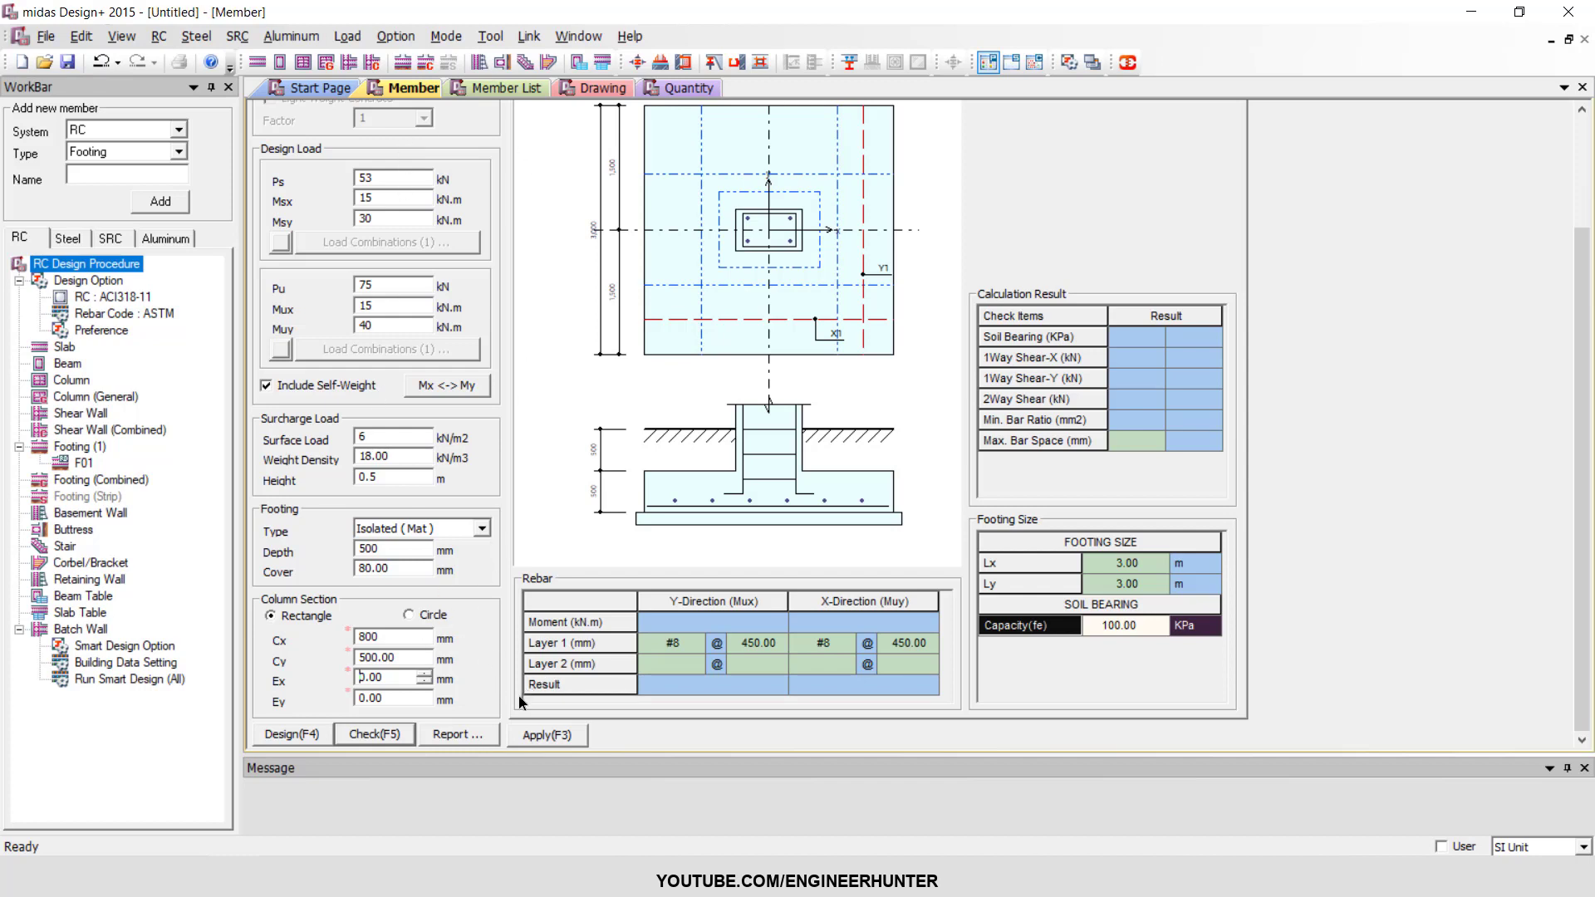
{"action": "left_click", "coordinate": [368, 736]}
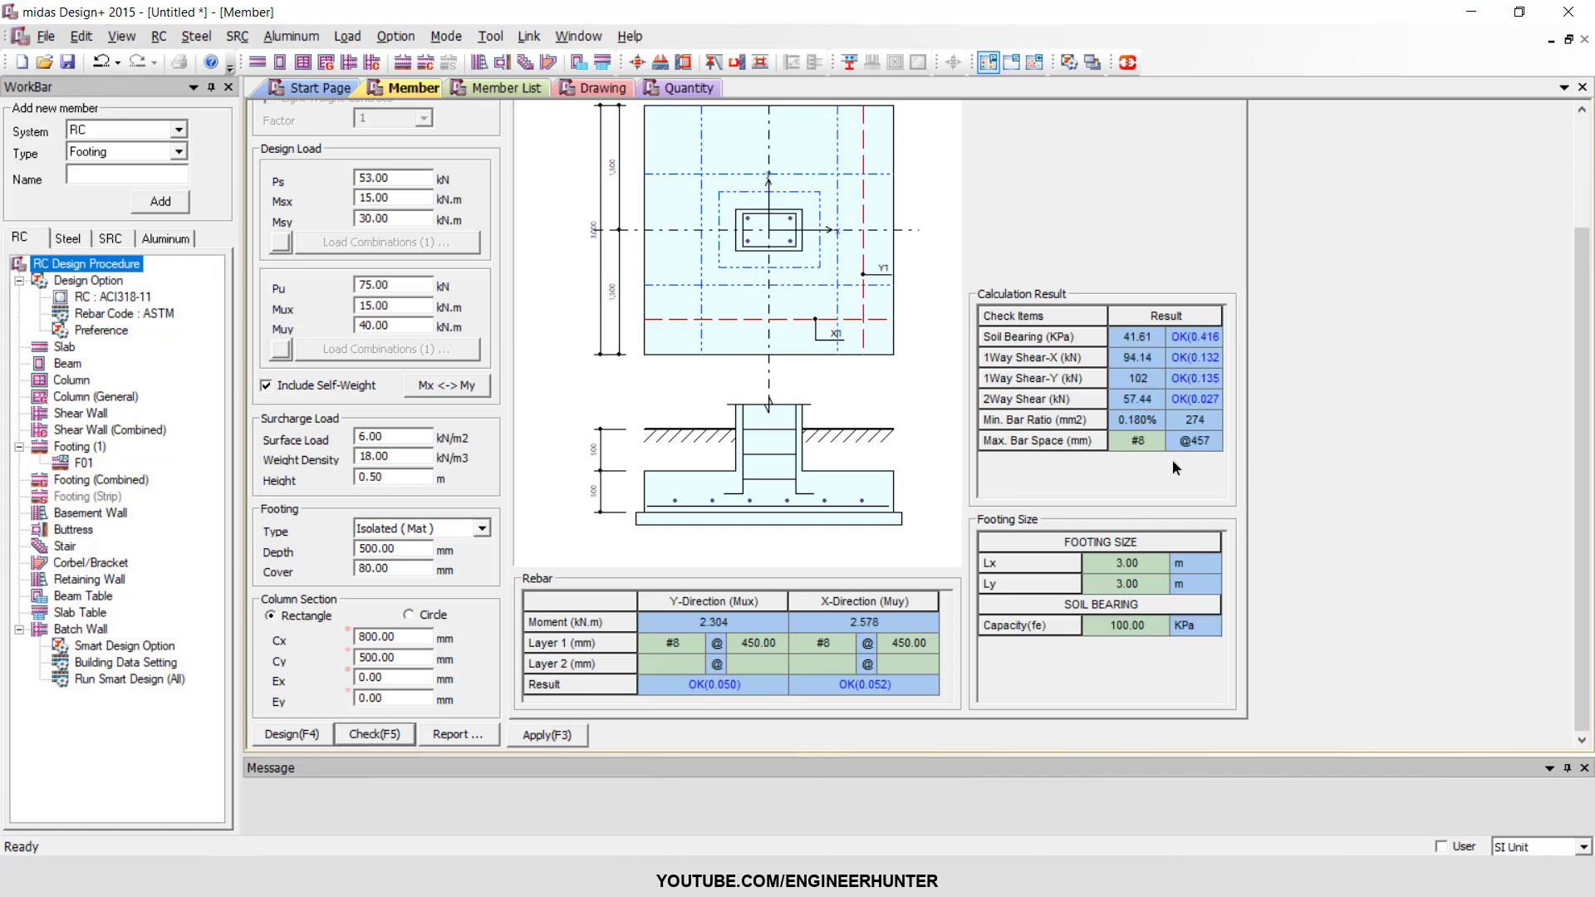
Examine the calculation results for soil bearing, one-way and two-way shear, minimum bar ratio and maximum bar spacing.
{"action": "scroll", "coordinate": [1173, 460], "scroll_direction": "up", "scroll_amount": 2}
{"action": "scroll", "coordinate": [1179, 477], "scroll_direction": "down", "scroll_amount": 2}
{"action": "scroll", "coordinate": [1209, 443], "scroll_direction": "up", "scroll_amount": 2}
{"action": "scroll", "coordinate": [1140, 470], "scroll_direction": "down", "scroll_amount": 2}
{"action": "scroll", "coordinate": [1116, 467], "scroll_direction": "up", "scroll_amount": 3}
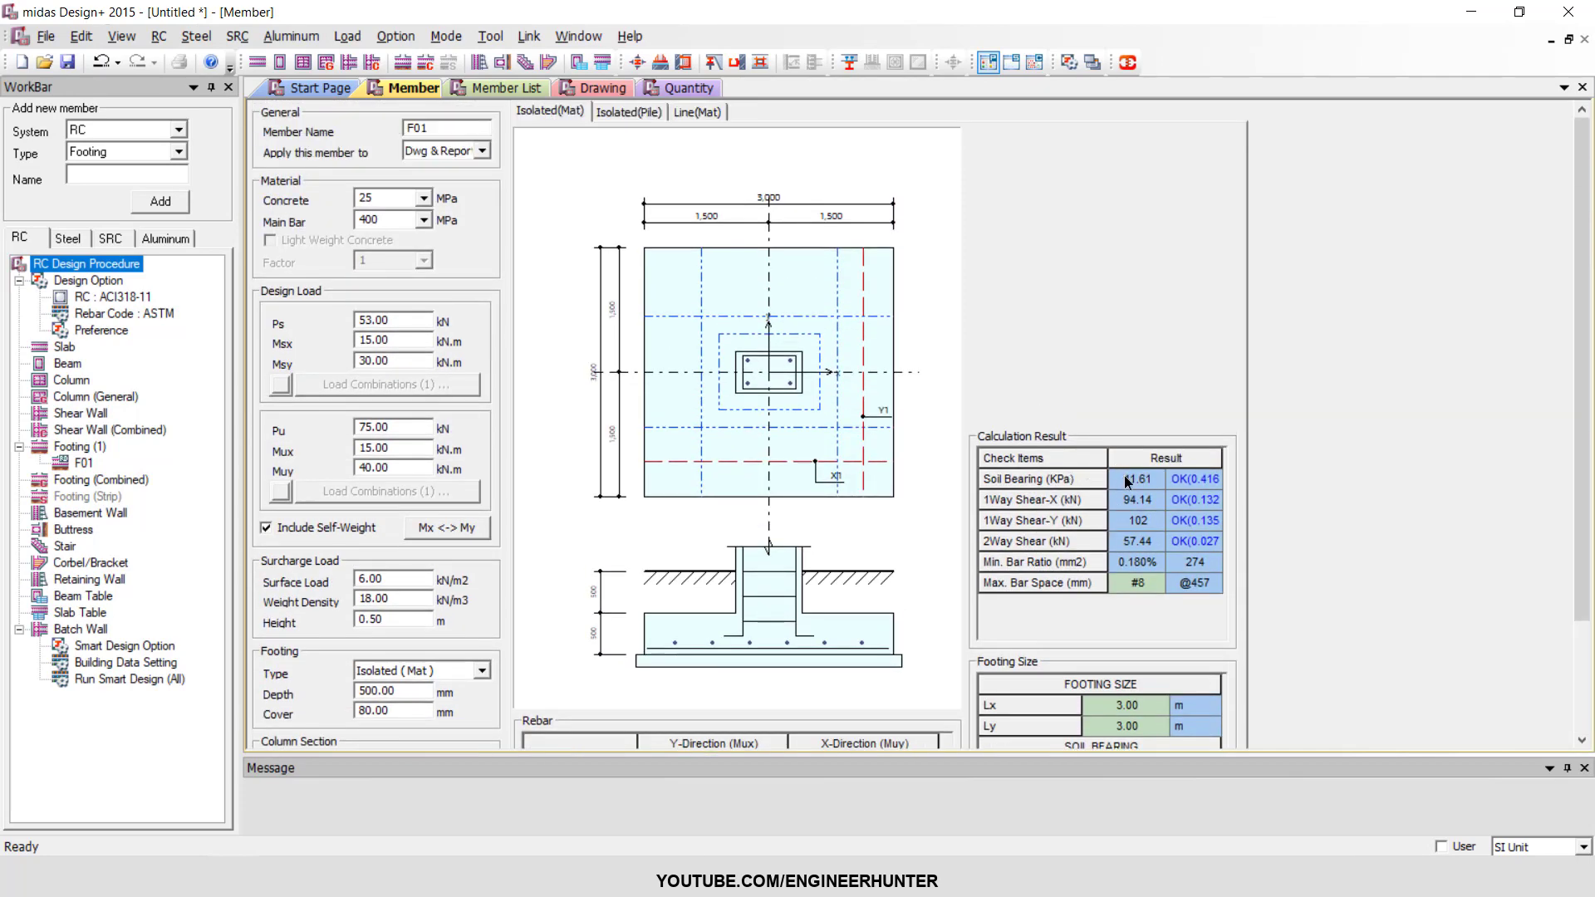
{"action": "left_click", "coordinate": [1064, 479]}
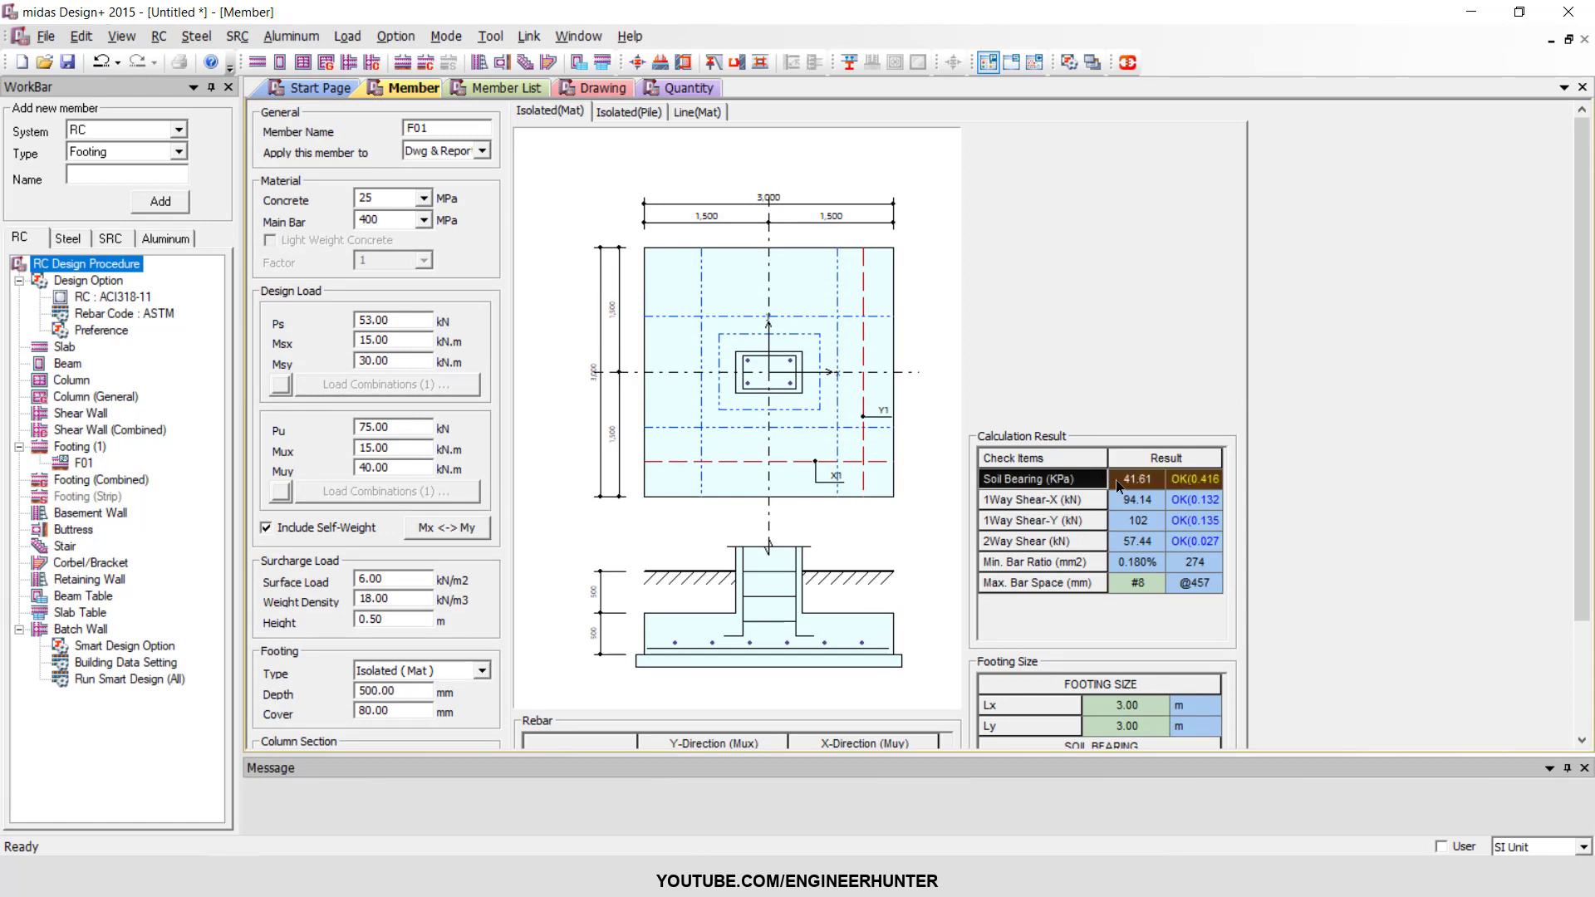
{"action": "left_click", "coordinate": [1188, 481]}
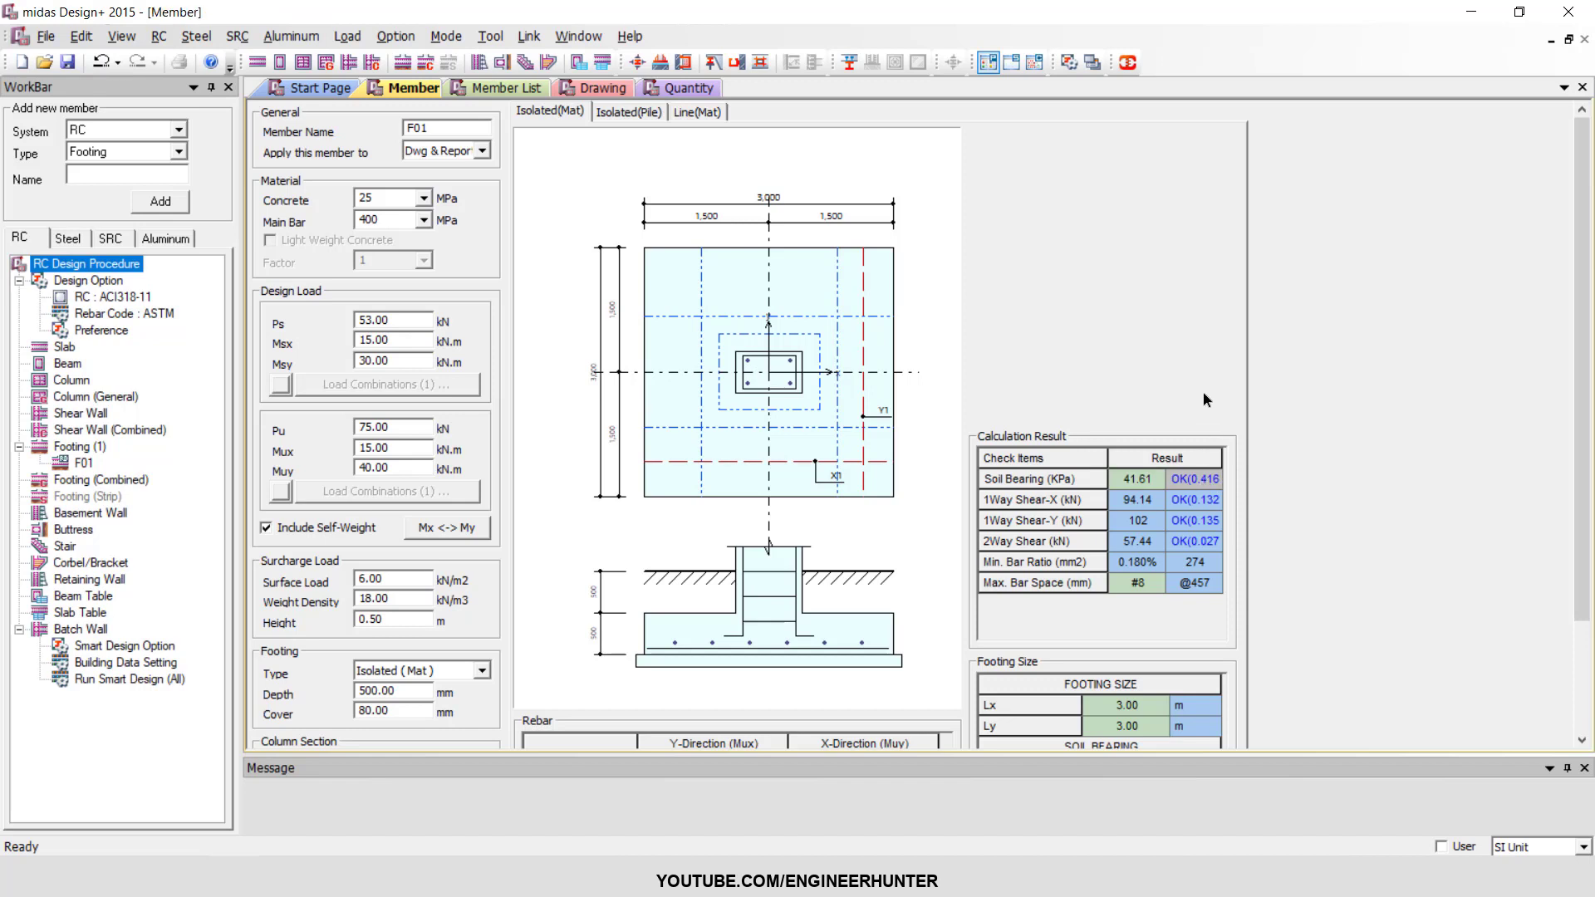
{"action": "scroll", "coordinate": [1208, 397], "scroll_direction": "down", "scroll_amount": 1}
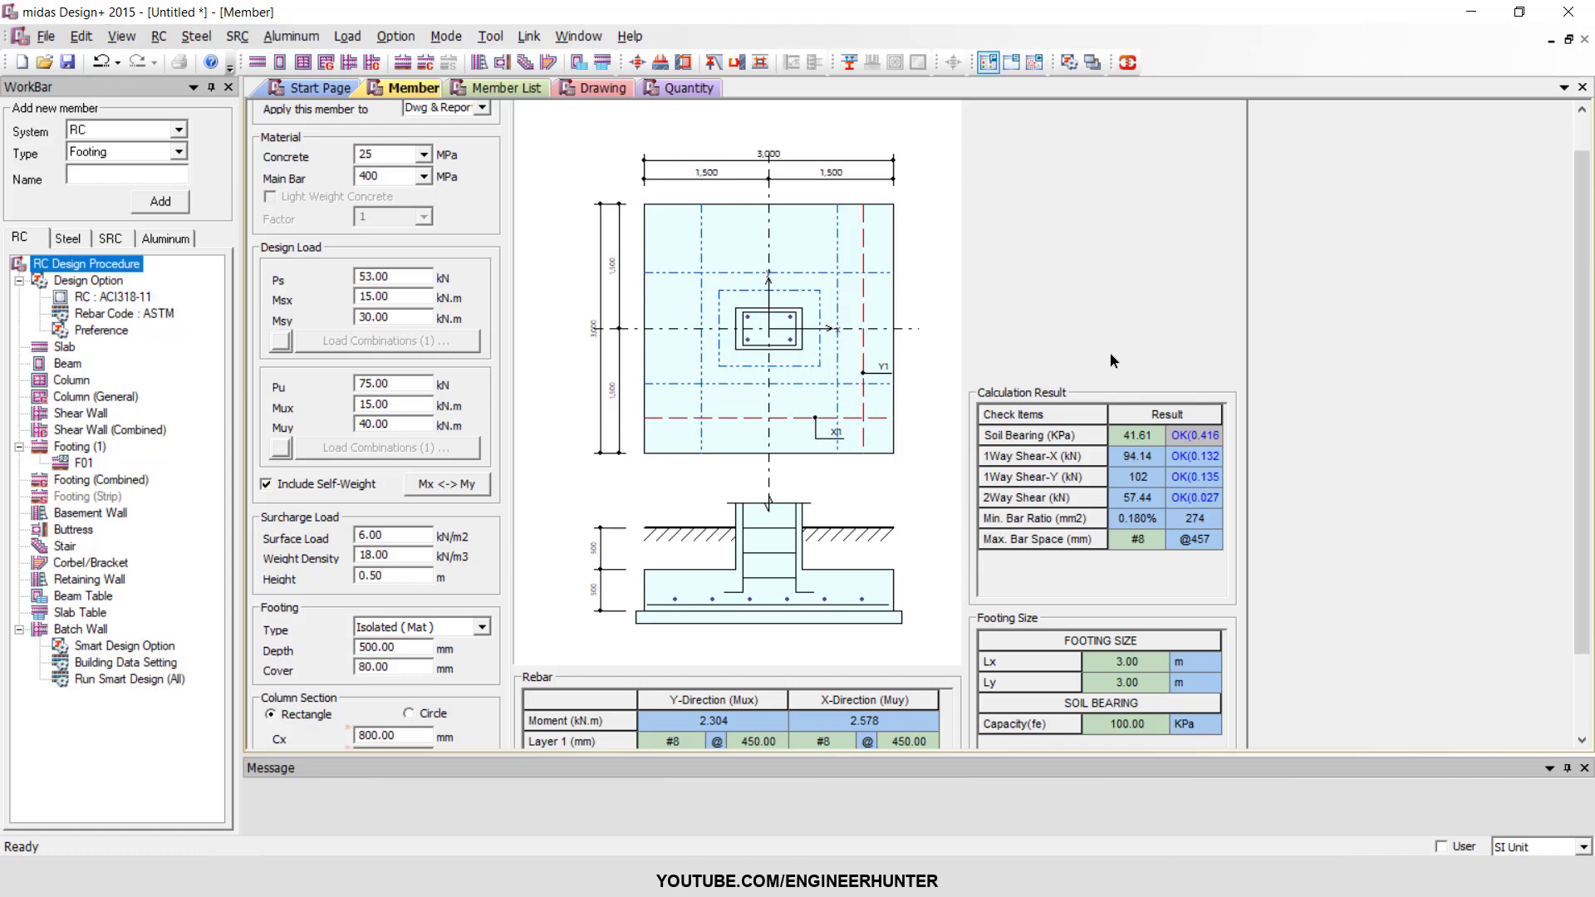
{"action": "scroll", "coordinate": [1110, 352], "scroll_direction": "down", "scroll_amount": 2}
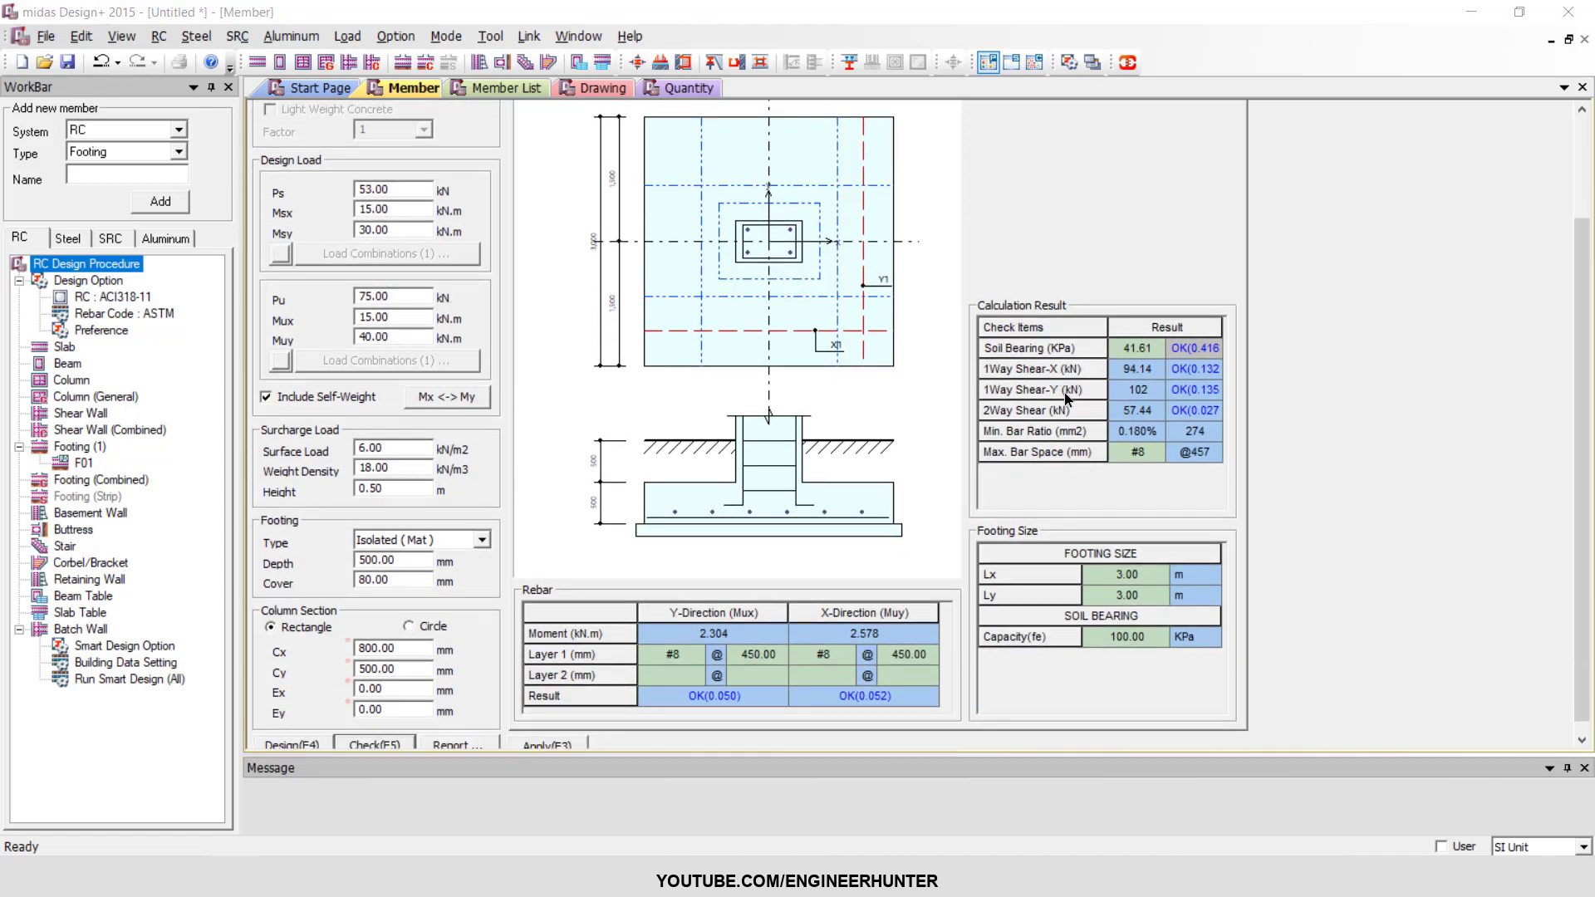
{"action": "key", "text": "ctrl+s"}
{"action": "left_click", "coordinate": [953, 543]}
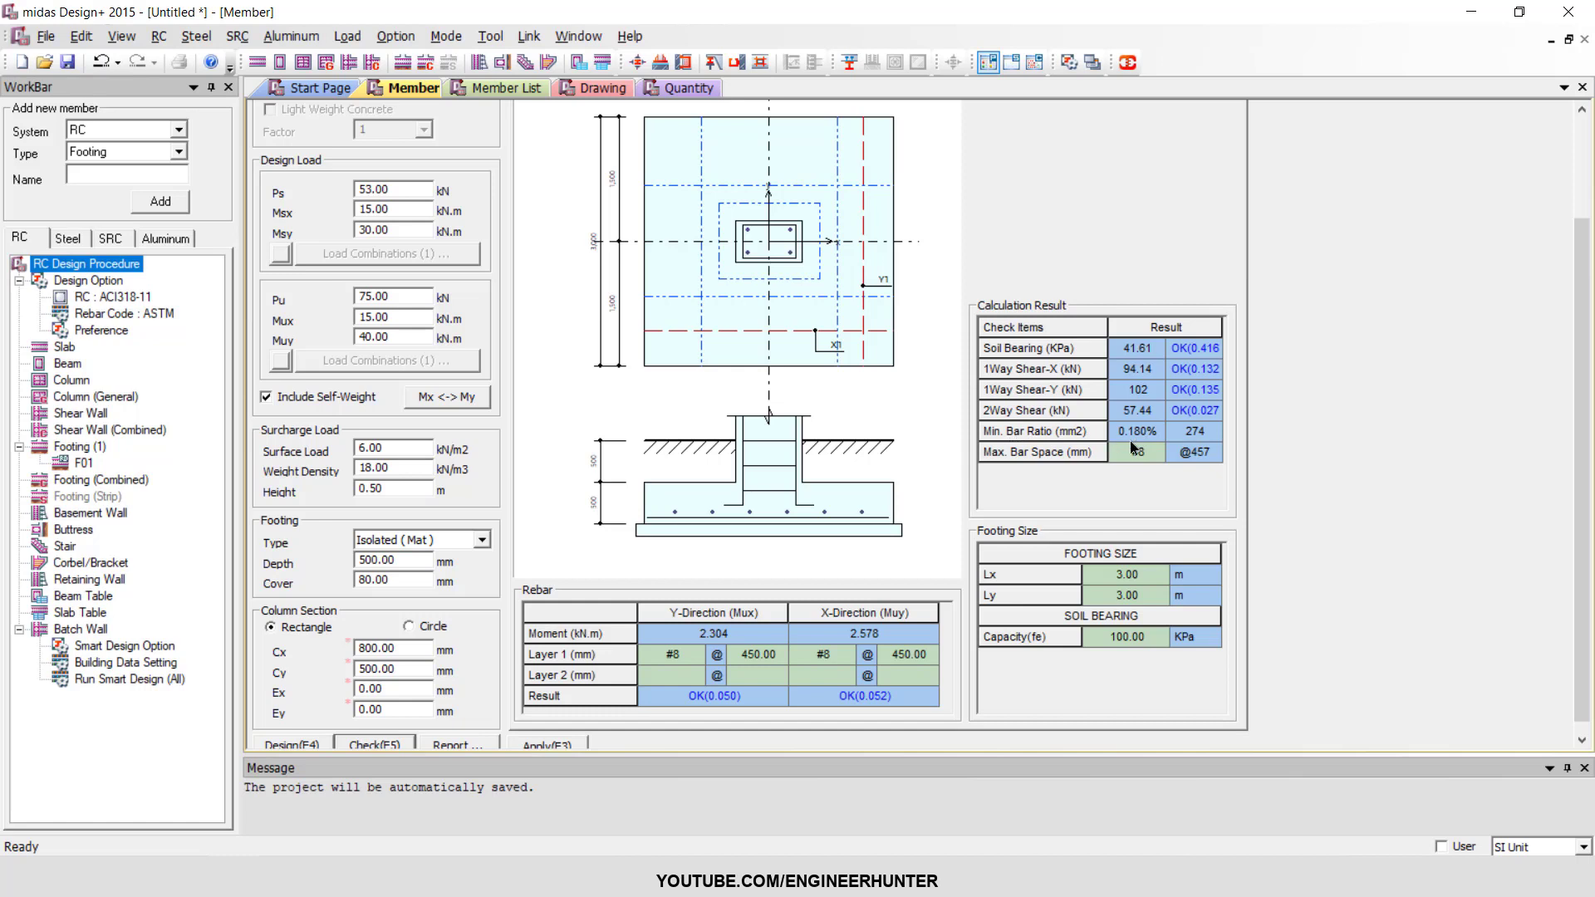
{"action": "scroll", "coordinate": [1050, 487], "scroll_direction": "down", "scroll_amount": 1}
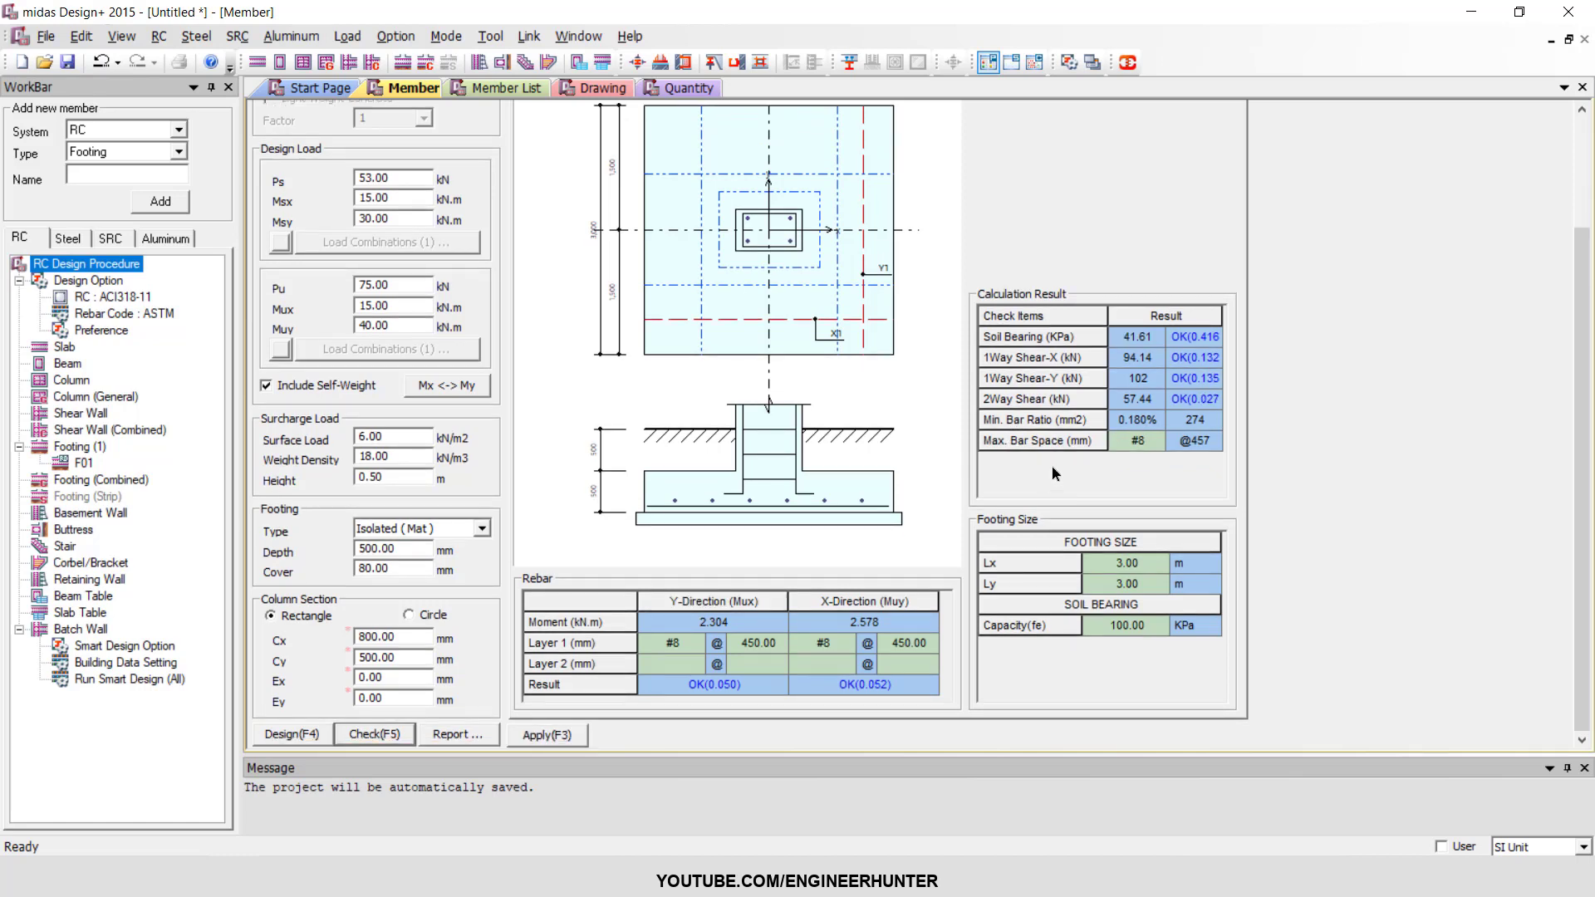
Set the Layer 1 rebar size to #5 in both the Y-direction and the X-direction.
{"action": "left_click", "coordinate": [691, 643]}
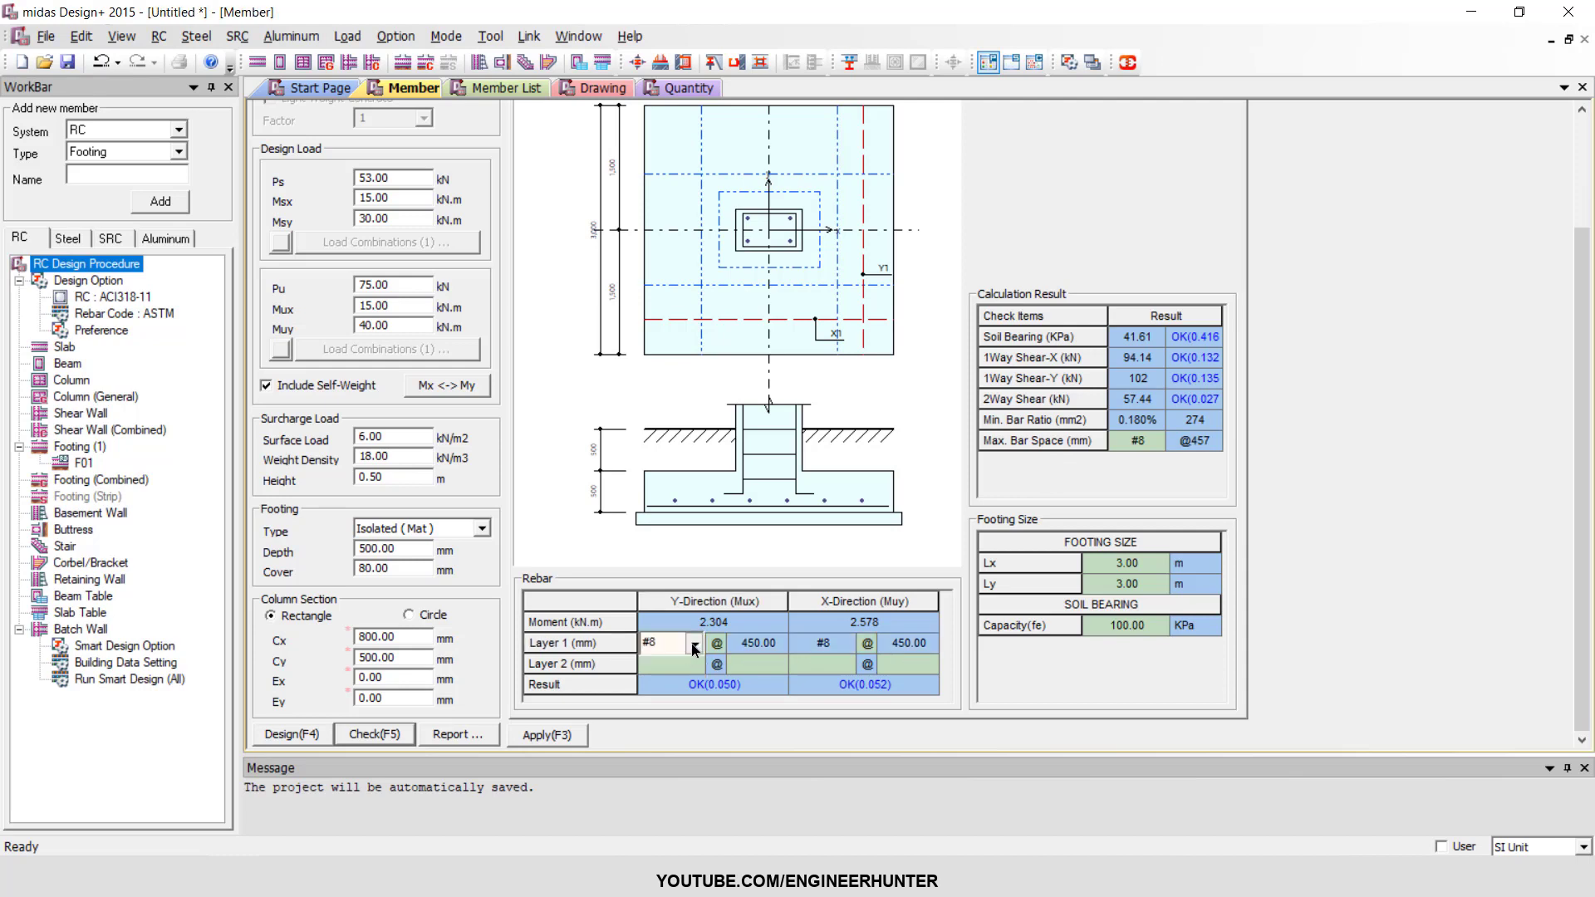
{"action": "left_click", "coordinate": [692, 643]}
{"action": "scroll", "coordinate": [670, 688], "scroll_direction": "up", "scroll_amount": 2}
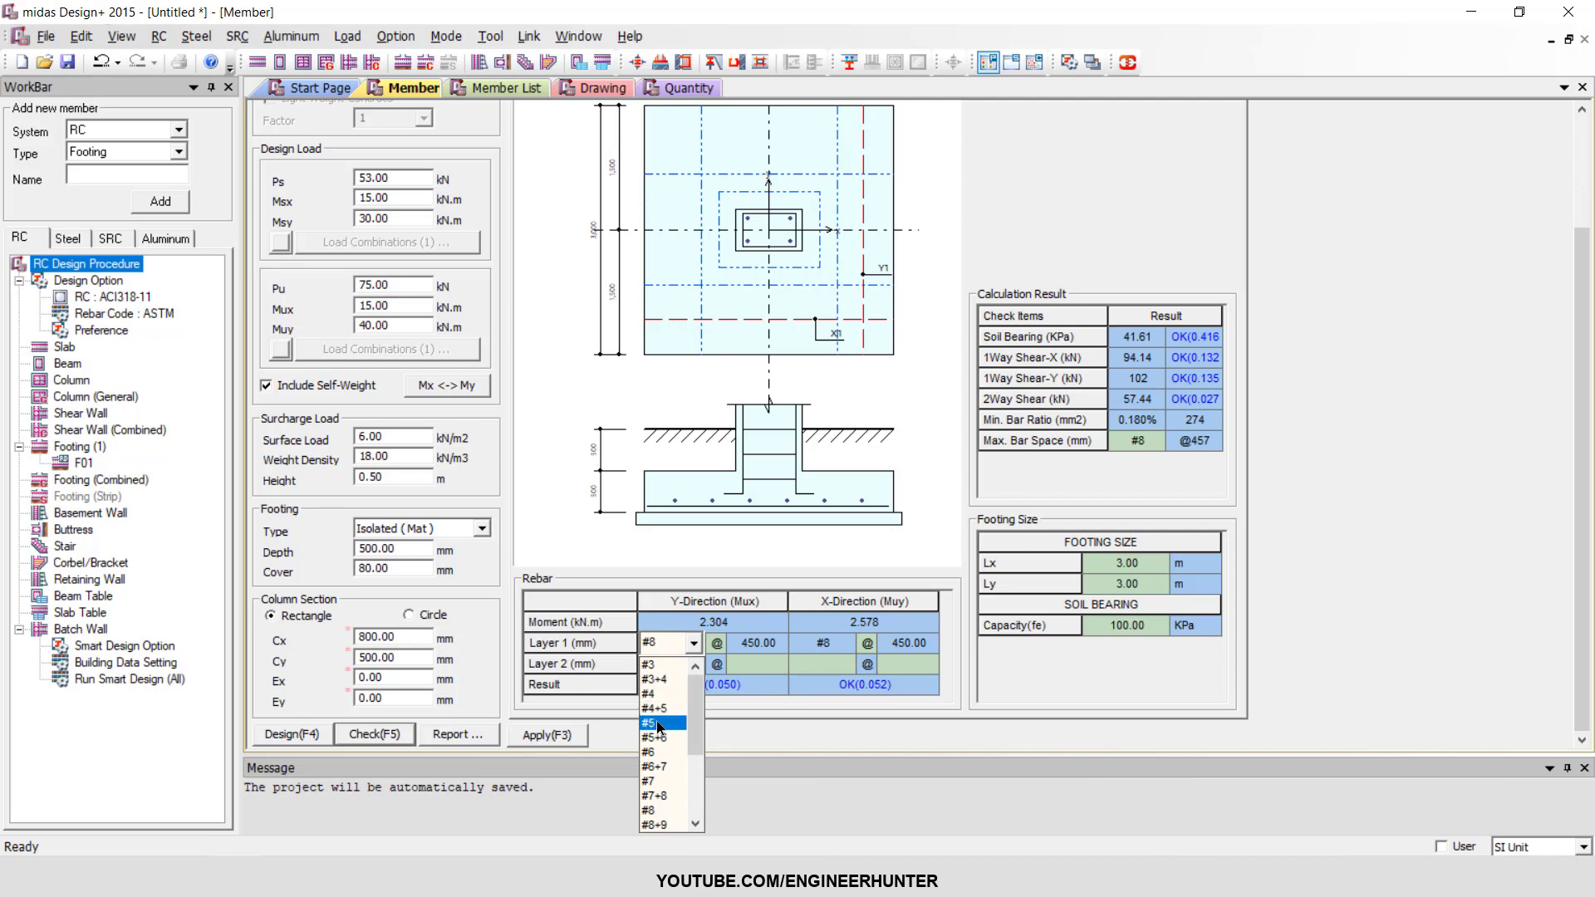
{"action": "left_click", "coordinate": [662, 724]}
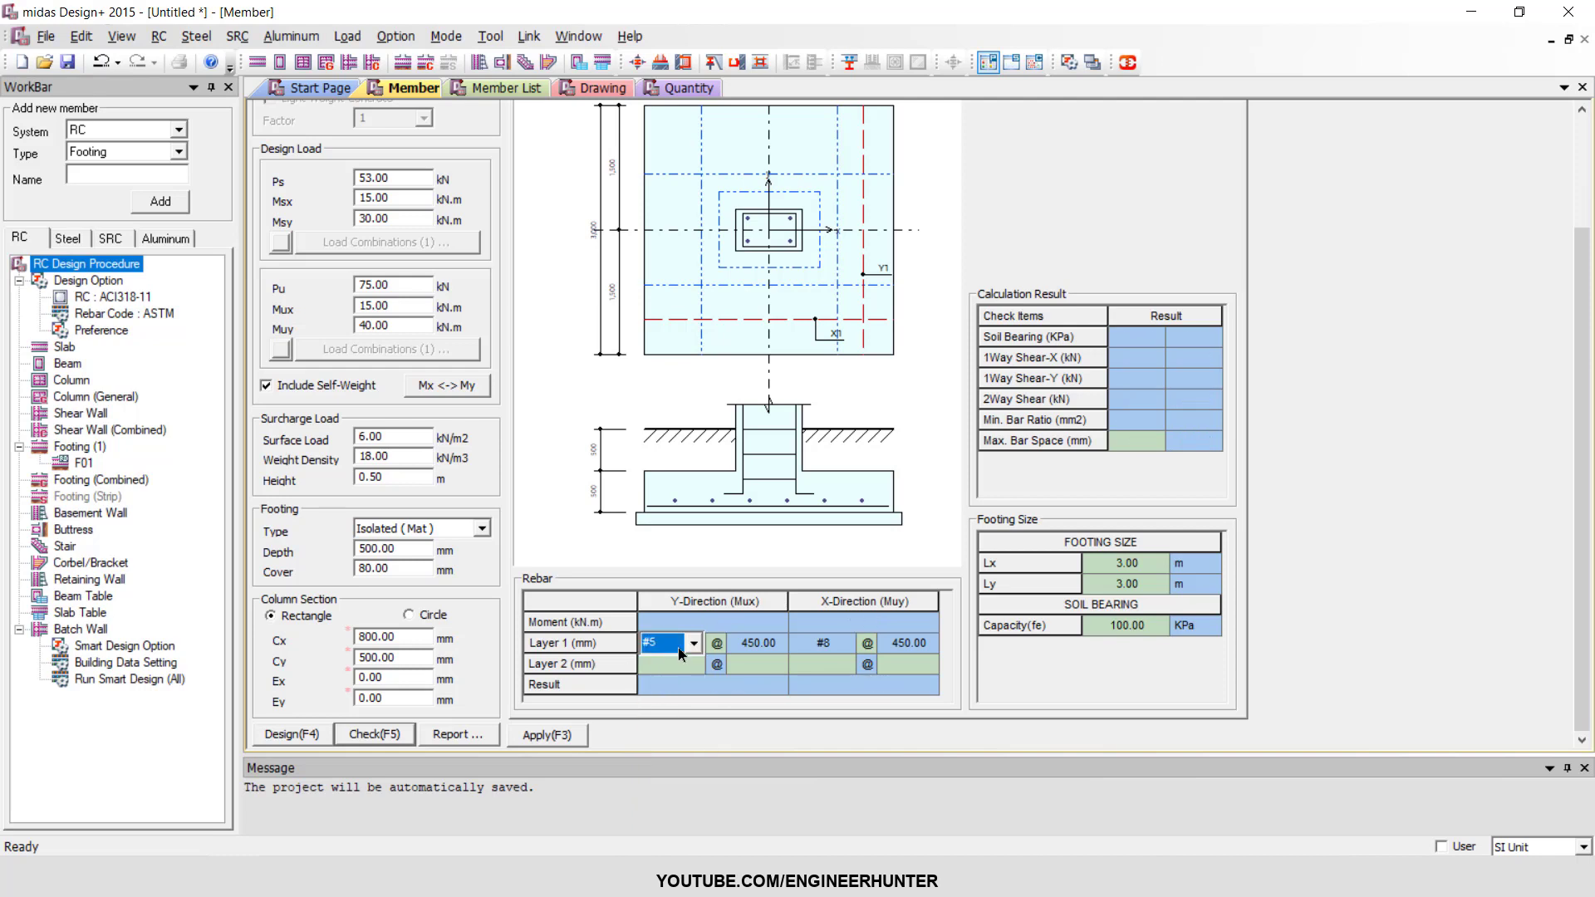
{"action": "left_click", "coordinate": [840, 641]}
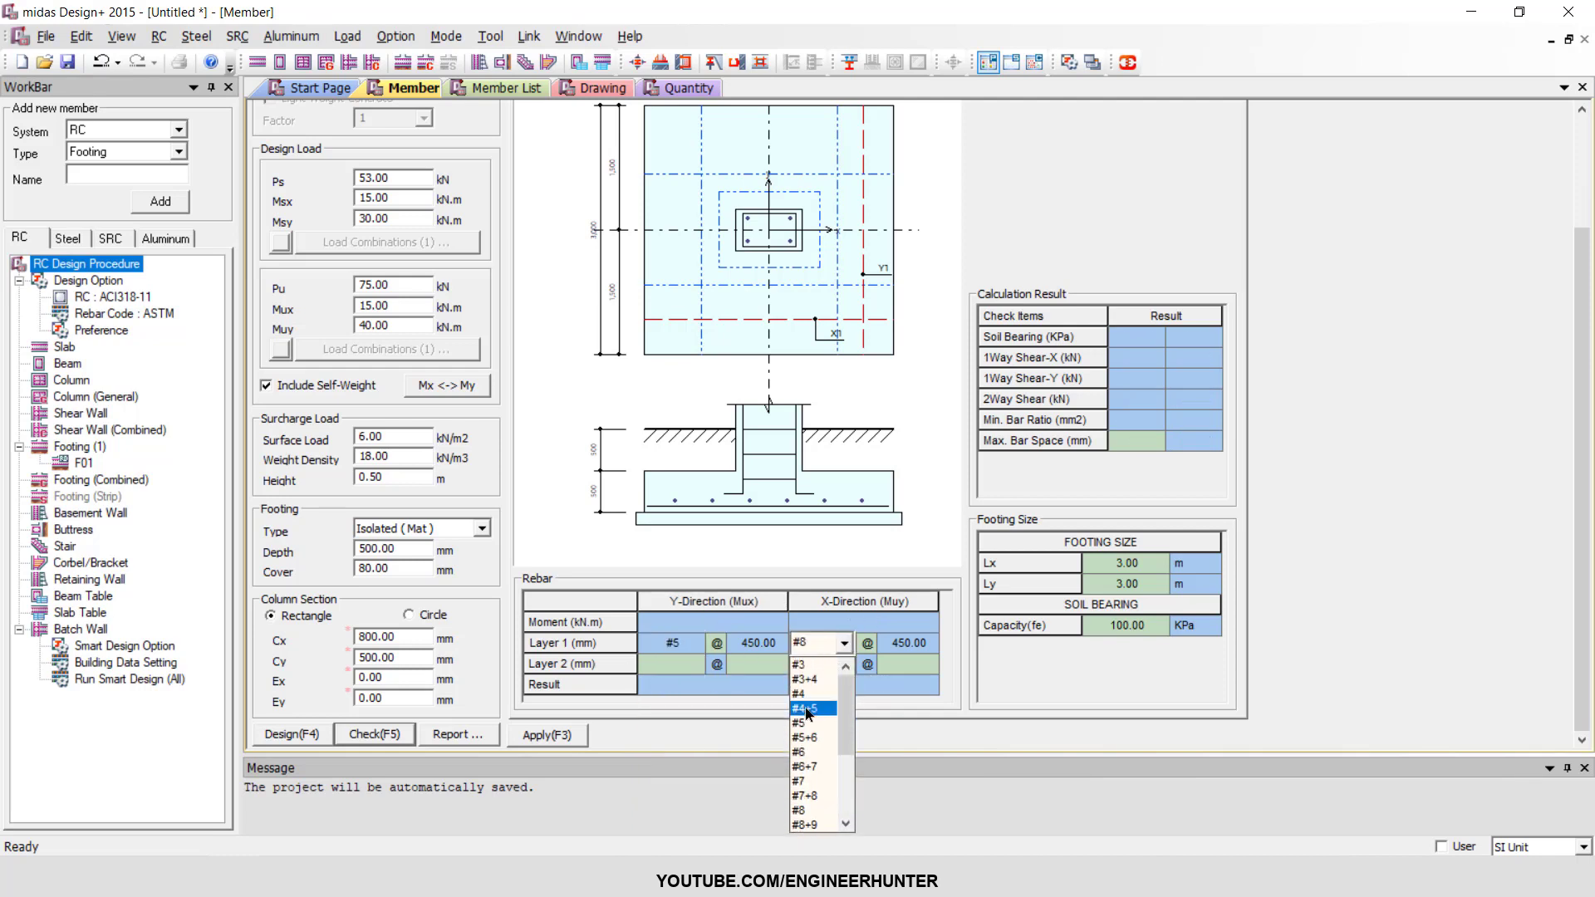
{"action": "left_click", "coordinate": [799, 723]}
Set the Layer 1 bar spacing to 150 mm in both directions and rerun the footing check.
{"action": "left_click", "coordinate": [775, 644]}
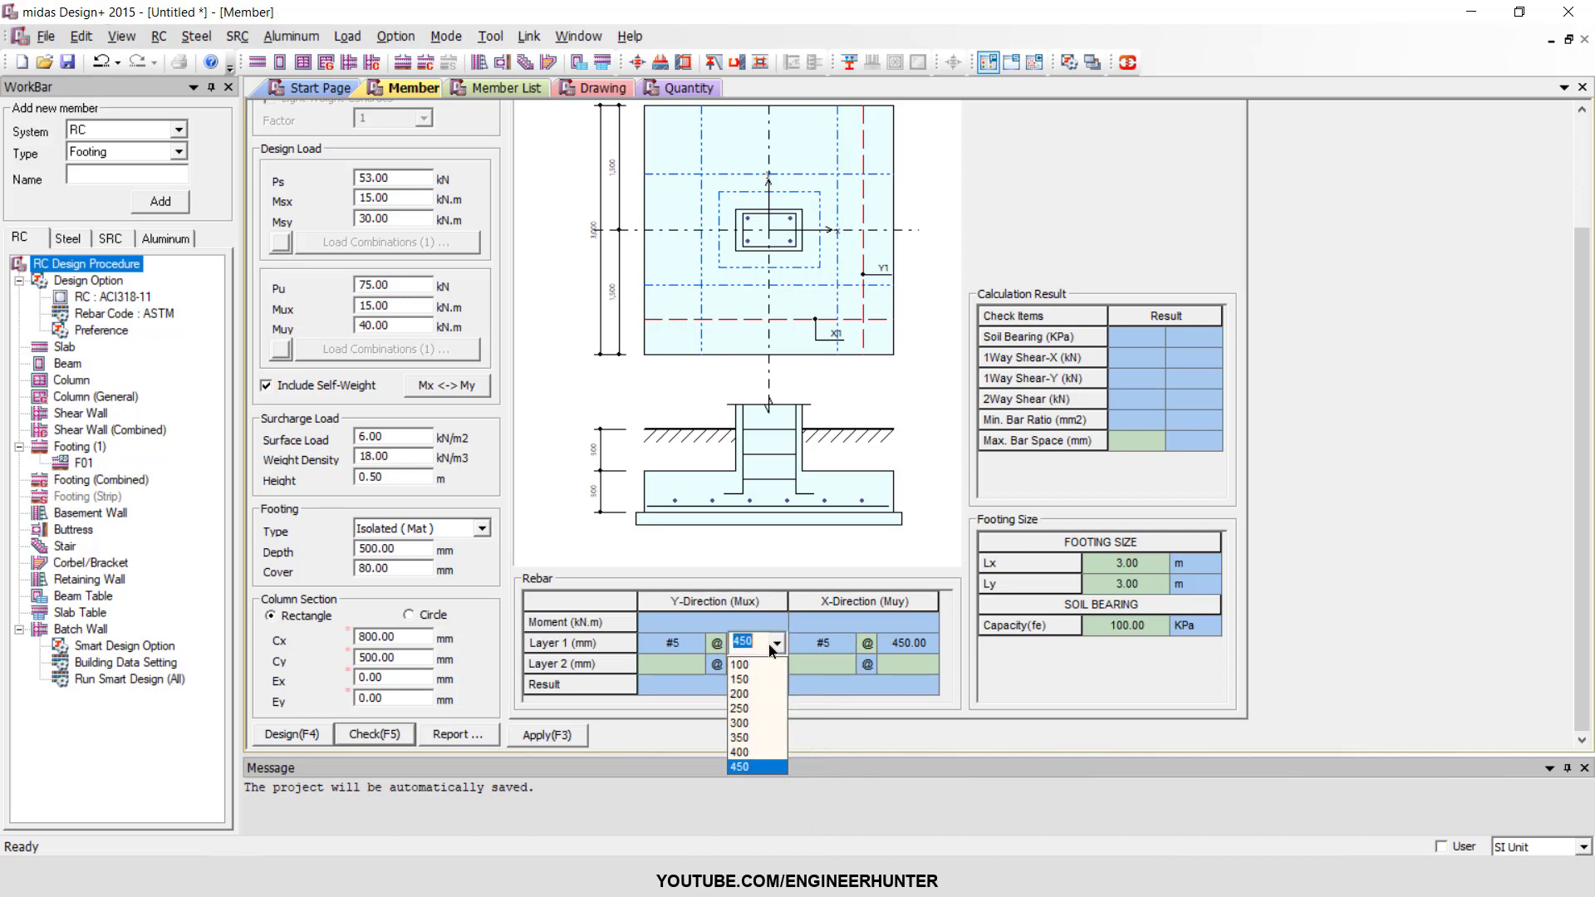
{"action": "left_click", "coordinate": [760, 679]}
{"action": "left_click", "coordinate": [928, 644]}
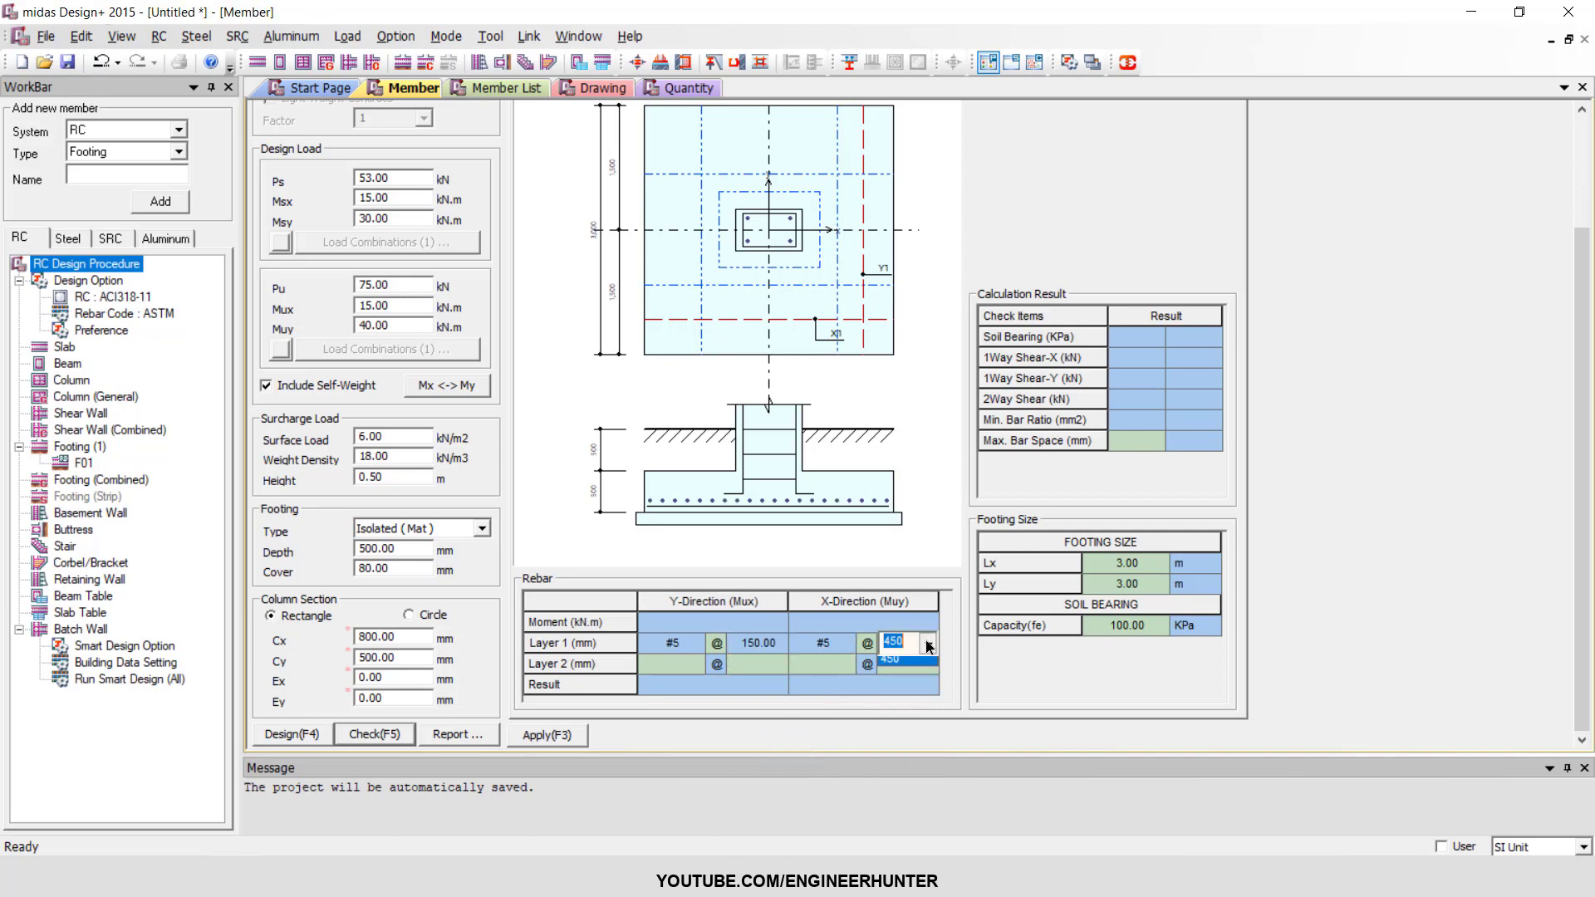
{"action": "left_click", "coordinate": [898, 676]}
{"action": "left_click", "coordinate": [1029, 661]}
{"action": "left_click", "coordinate": [413, 735]}
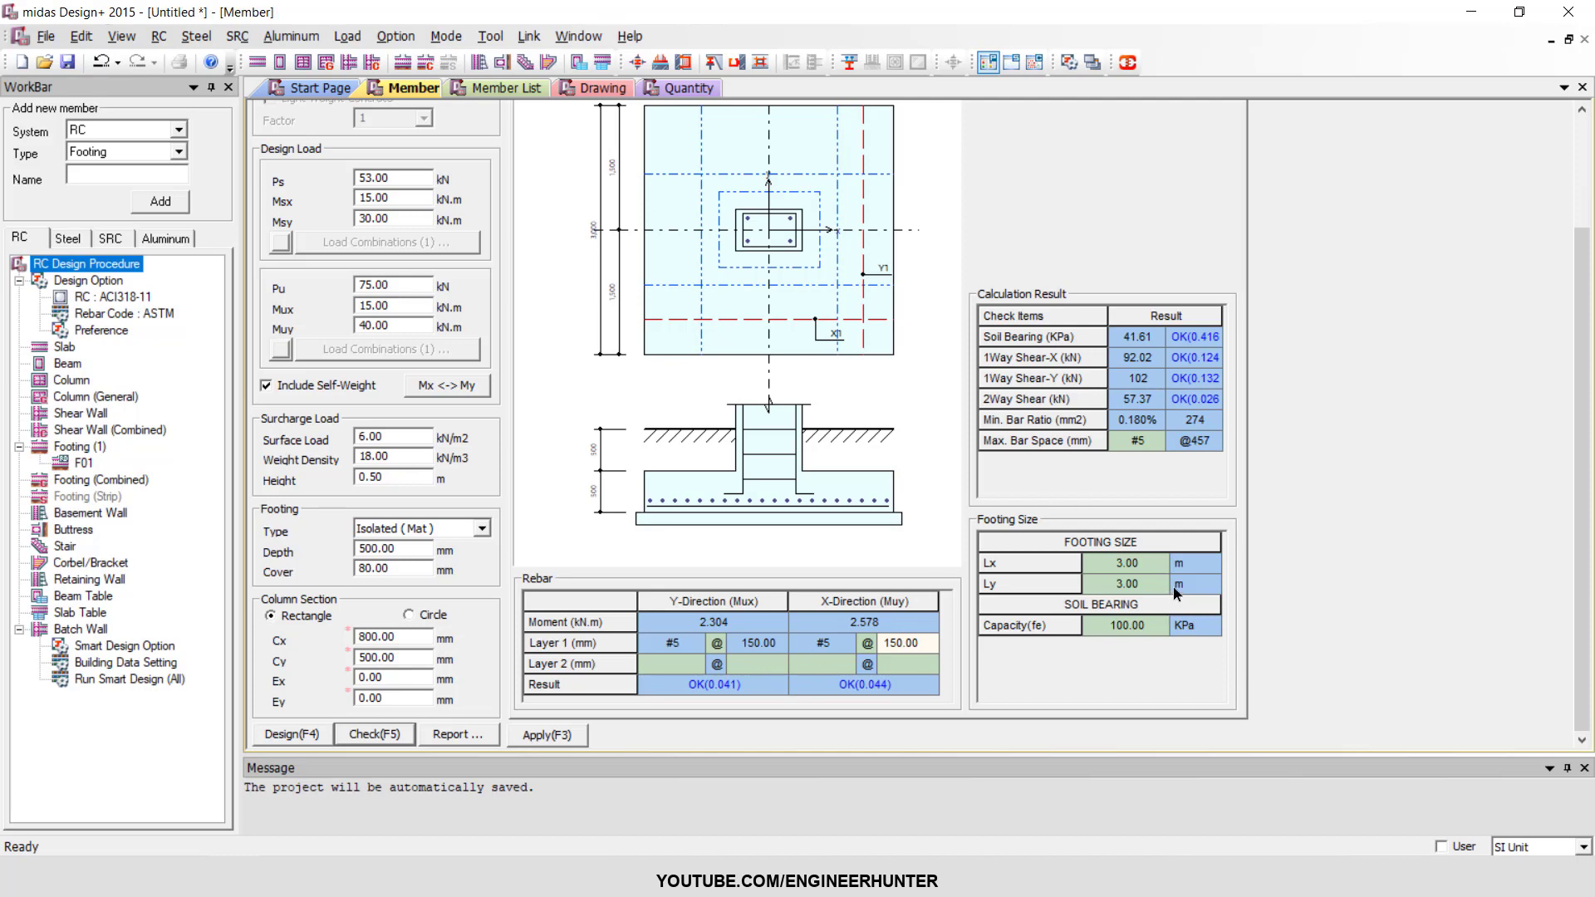
Set the footing size to 1.5 m for both Lx and Ly and check the design again.
{"action": "left_click", "coordinate": [1142, 550]}
{"action": "left_click", "coordinate": [1135, 566]}
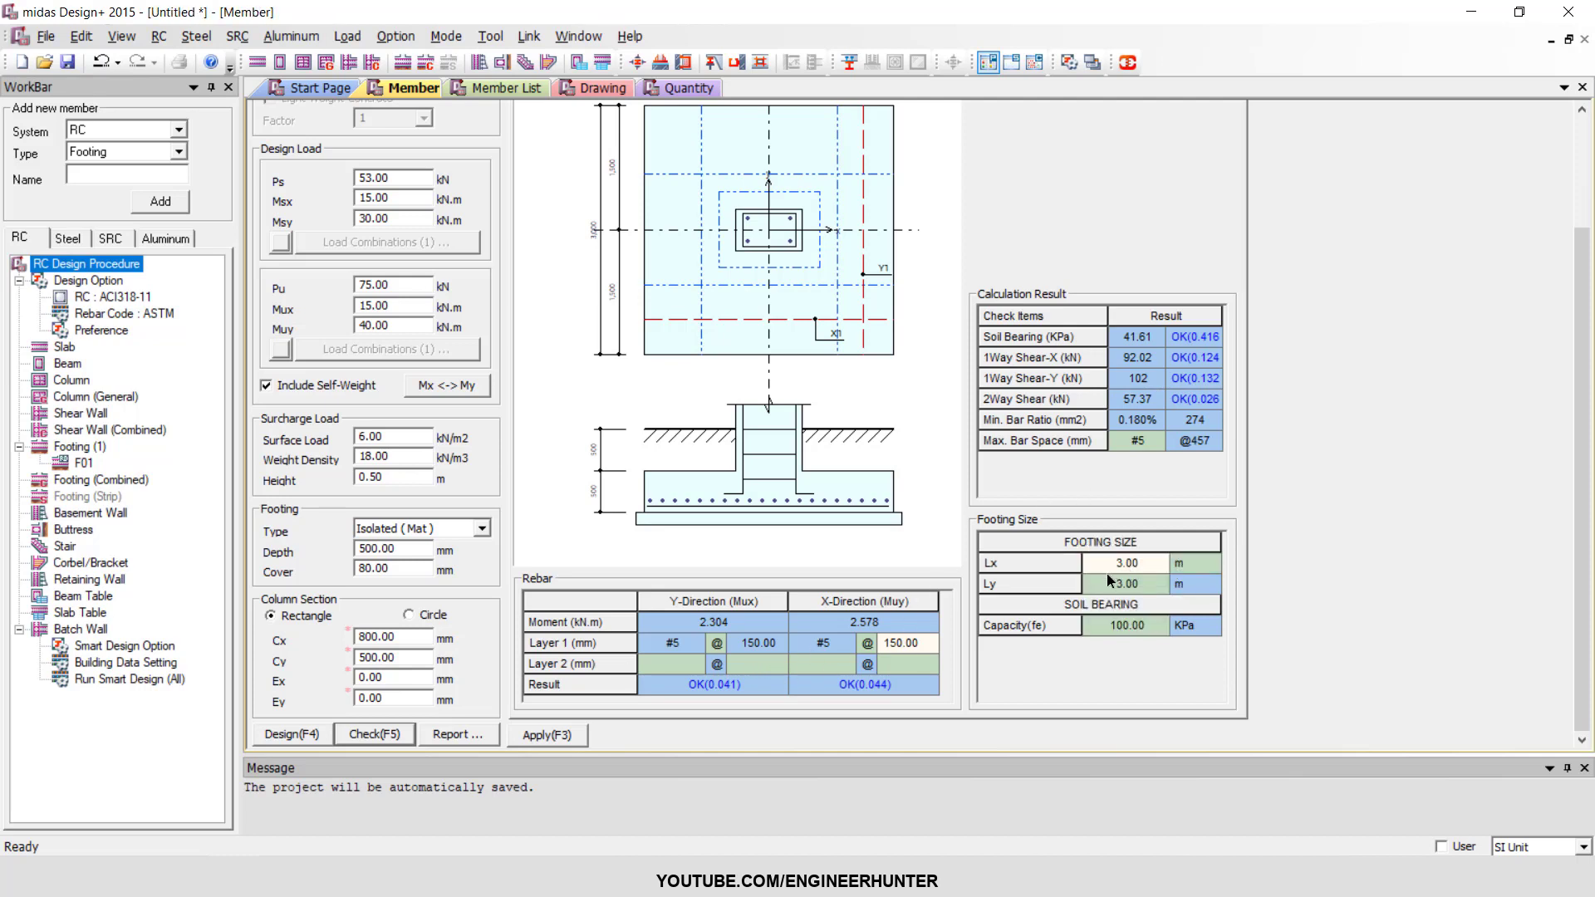
{"action": "left_click", "coordinate": [1108, 579]}
{"action": "left_click", "coordinate": [1111, 563]}
{"action": "type", "text": "1.5"}
{"action": "key", "text": "Return"}
{"action": "type", "text": "1.5"}
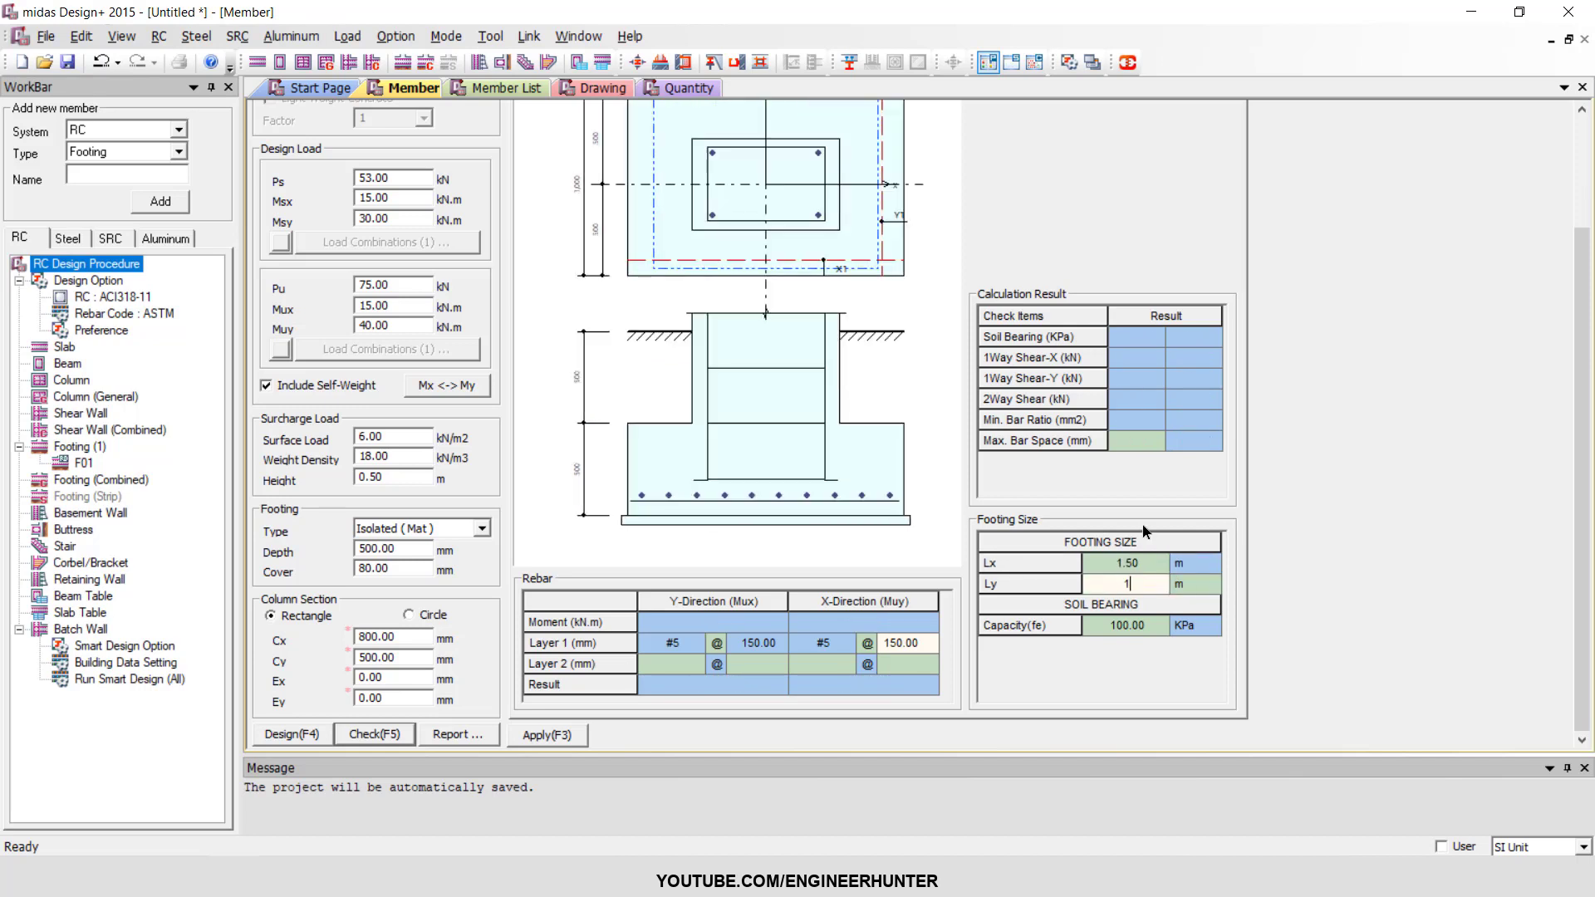
{"action": "key", "text": "Return"}
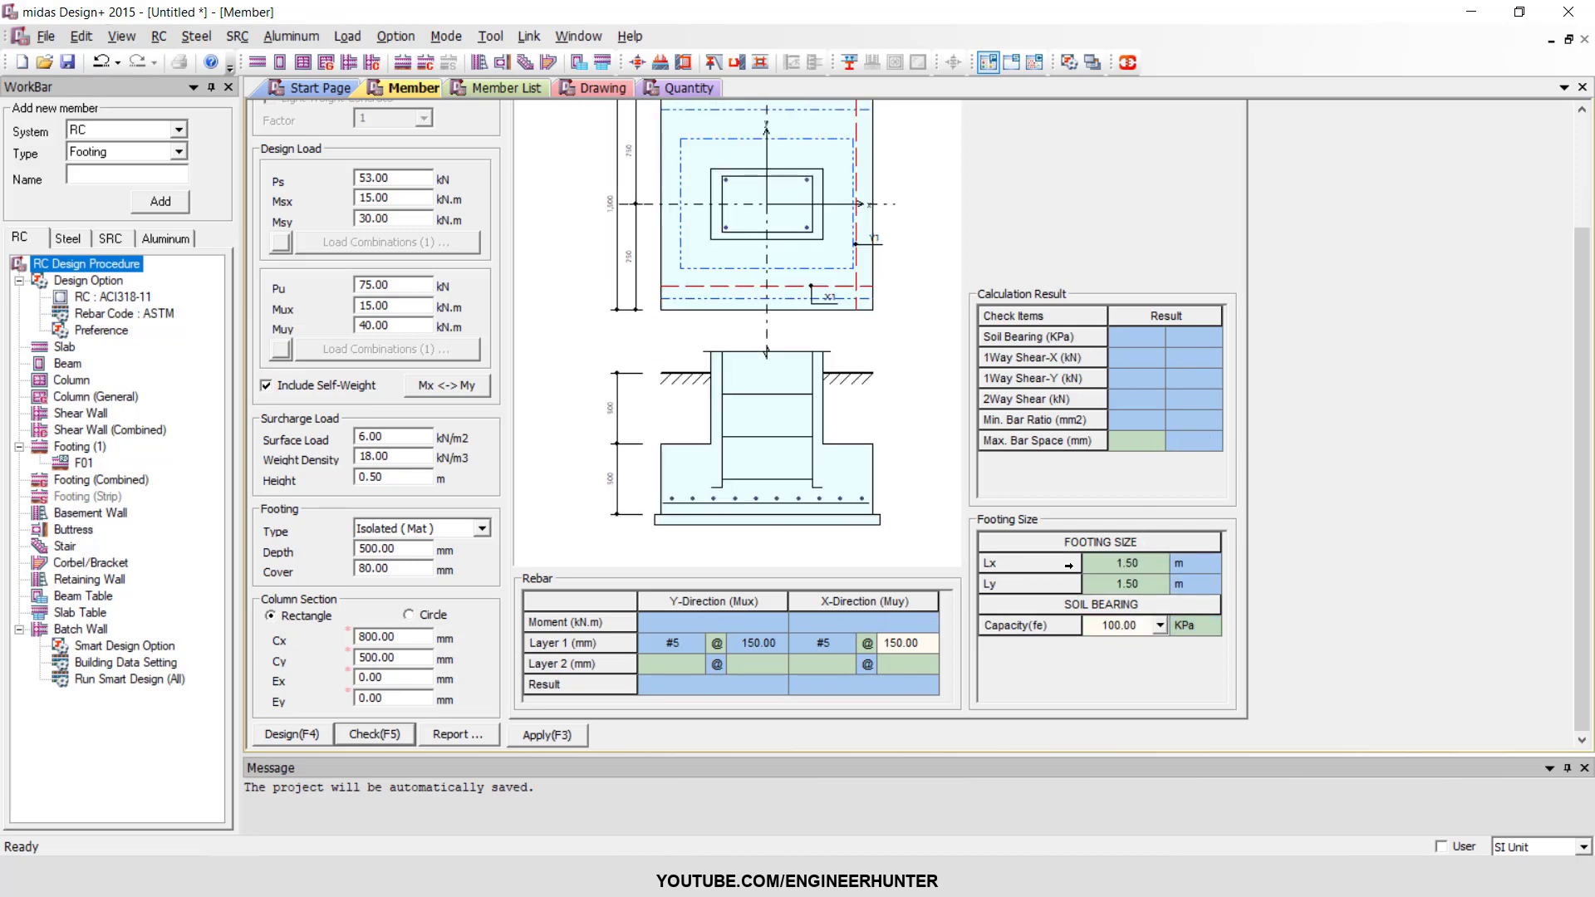
{"action": "key", "text": "F5"}
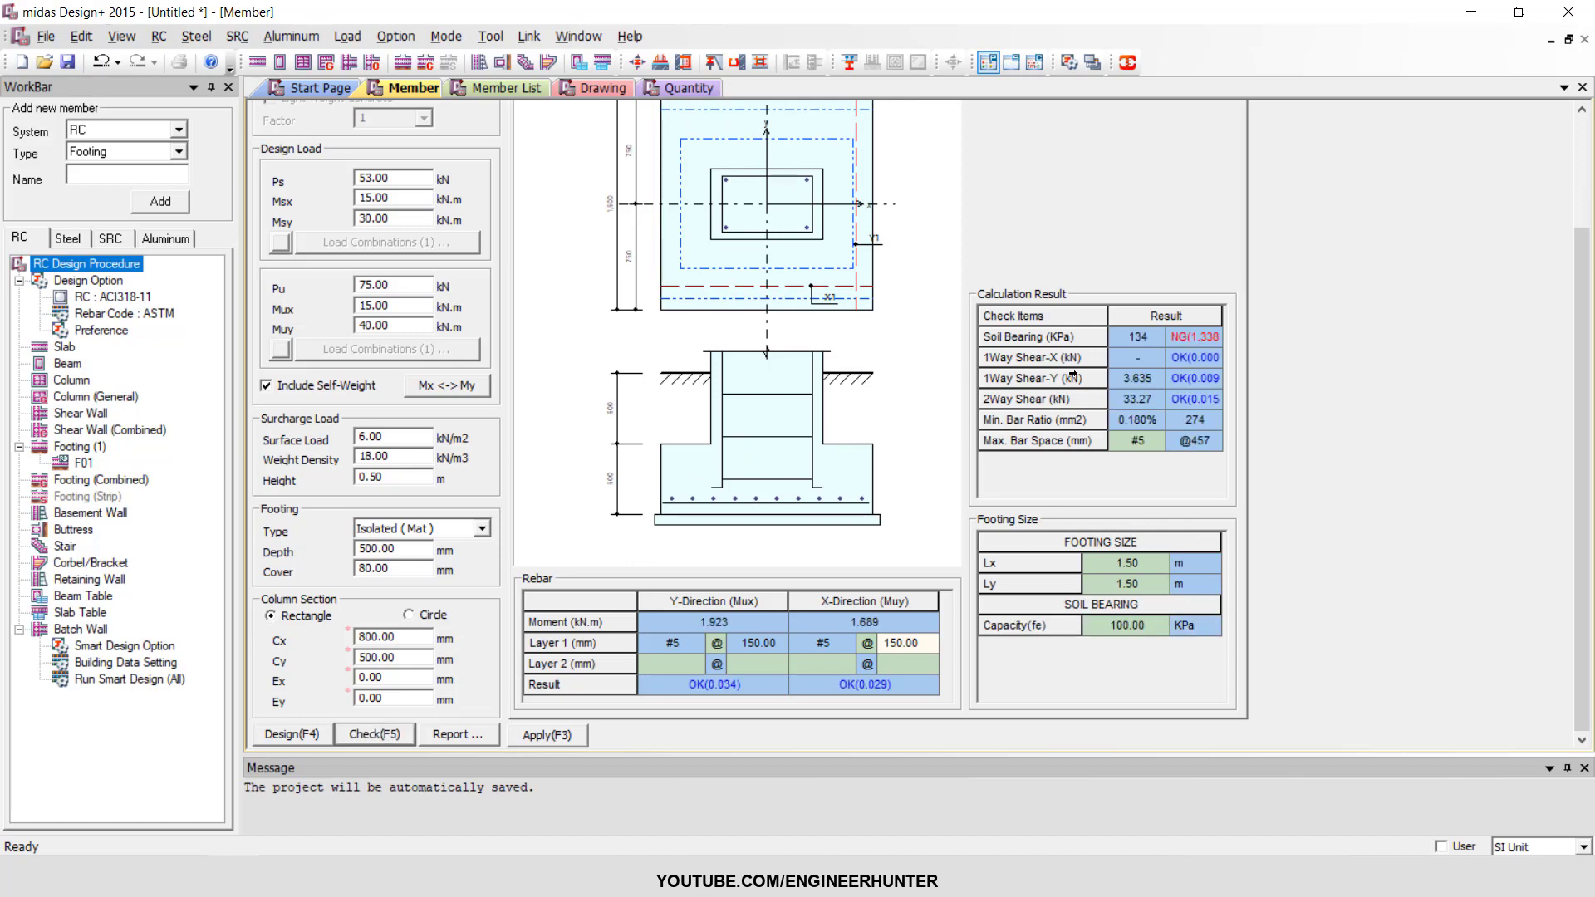
{"action": "left_click", "coordinate": [1198, 333]}
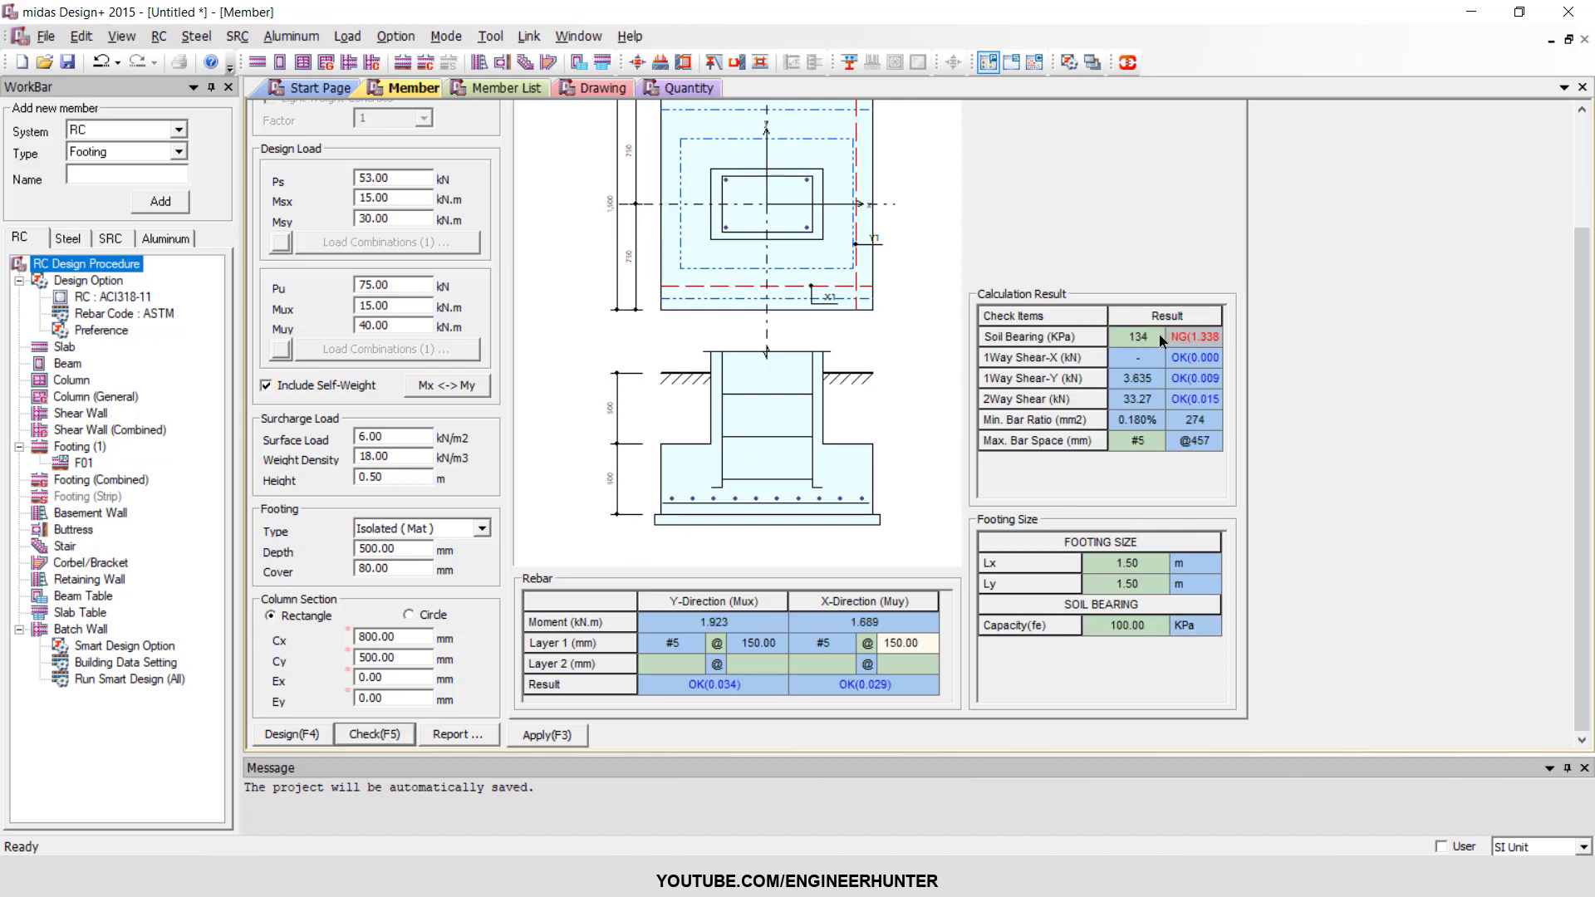
Set the footing's Lx to 2 m and rerun the check to review the calculation results.
{"action": "left_click", "coordinate": [1135, 565]}
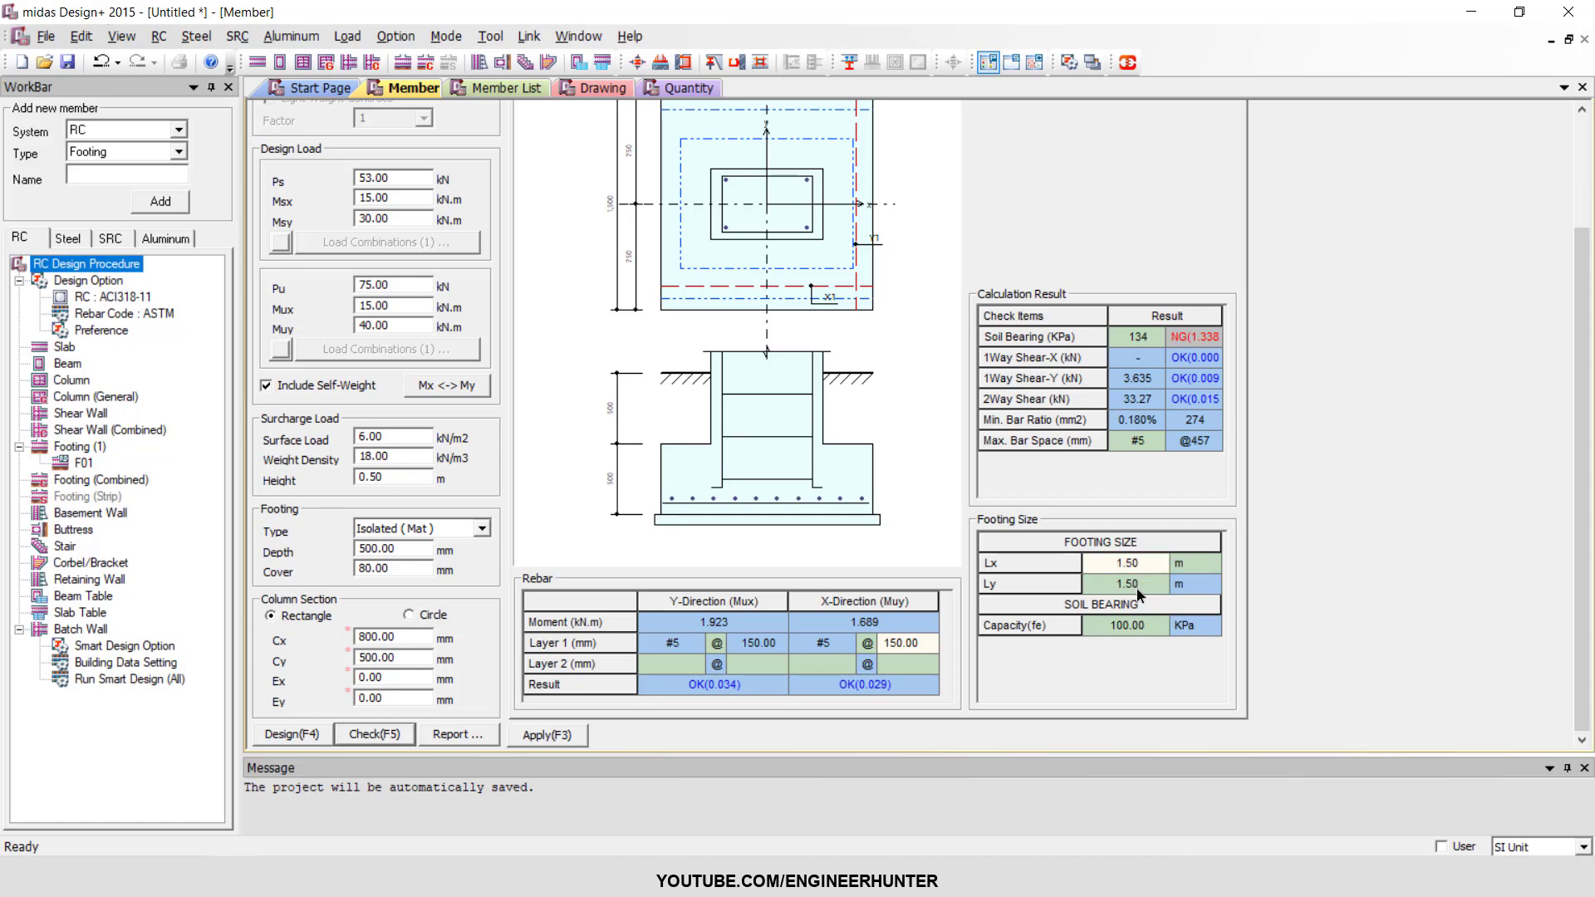
{"action": "type", "text": "2"}
{"action": "key", "text": "Return"}
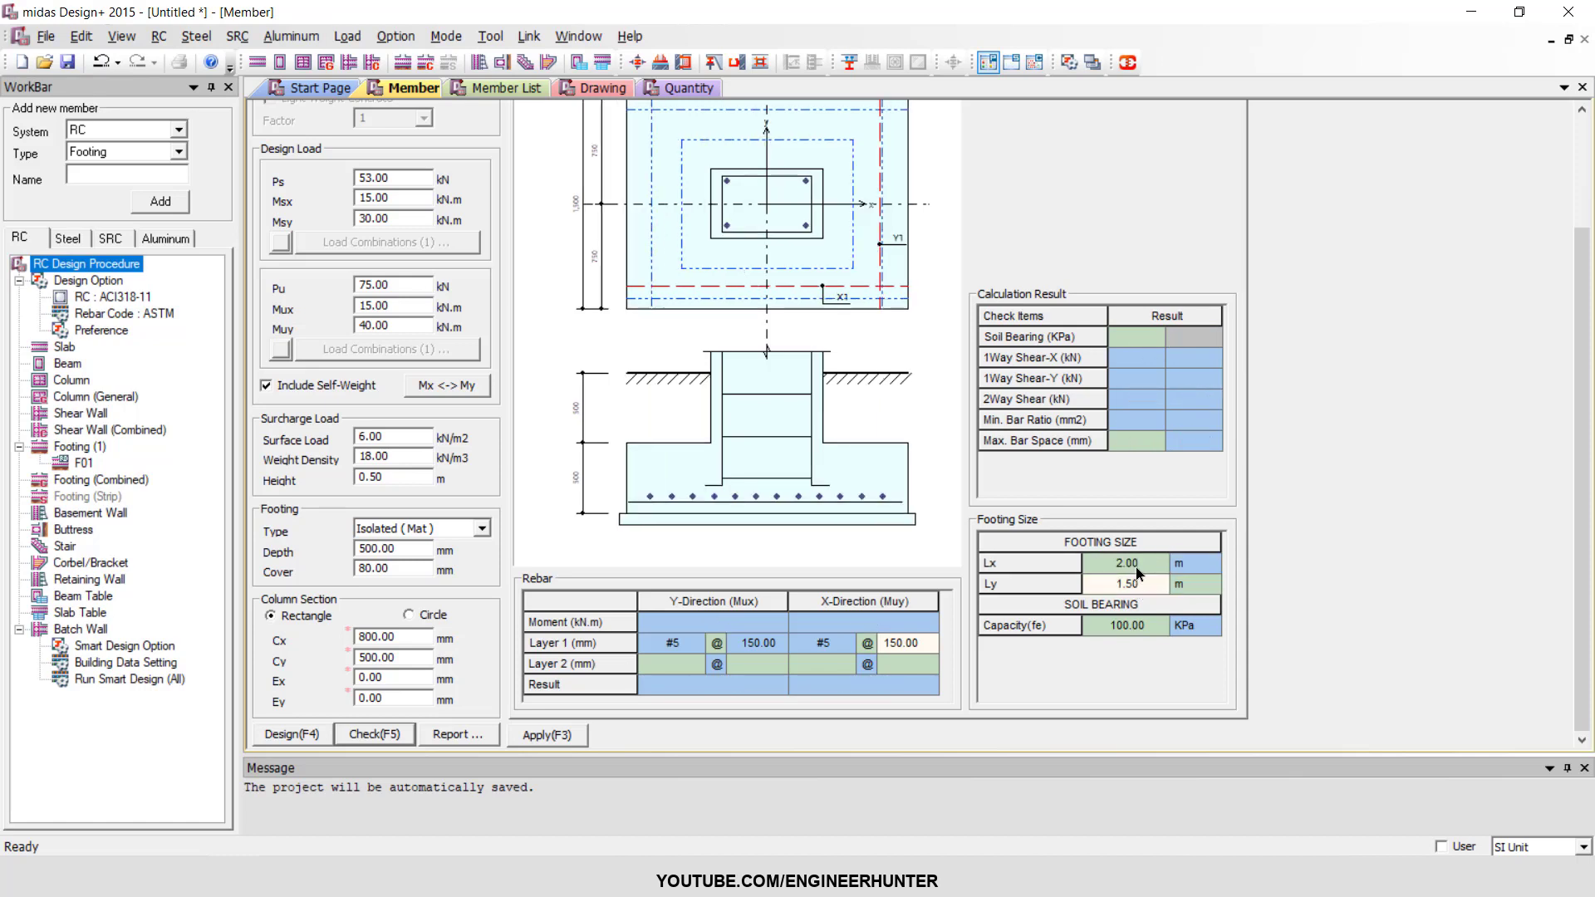
{"action": "left_click", "coordinate": [376, 735]}
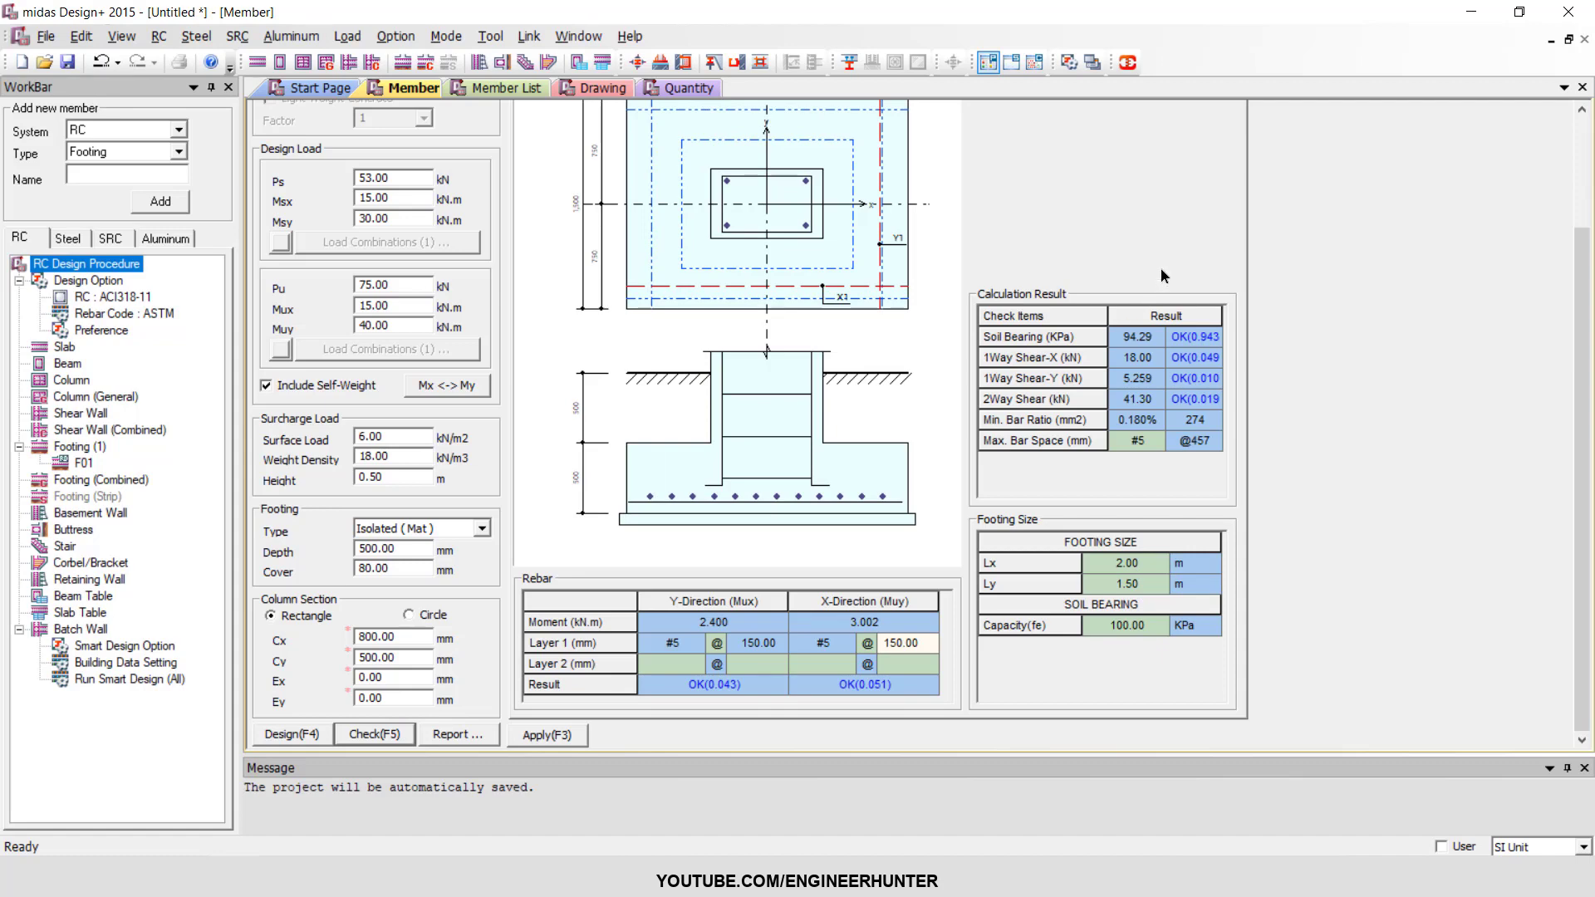
{"action": "scroll", "coordinate": [1167, 271], "scroll_direction": "up", "scroll_amount": 1}
{"action": "scroll", "coordinate": [1149, 448], "scroll_direction": "down", "scroll_amount": 1}
{"action": "scroll", "coordinate": [1178, 455], "scroll_direction": "up", "scroll_amount": 1}
{"action": "scroll", "coordinate": [1168, 452], "scroll_direction": "down", "scroll_amount": 1}
{"action": "scroll", "coordinate": [1121, 413], "scroll_direction": "up", "scroll_amount": 1}
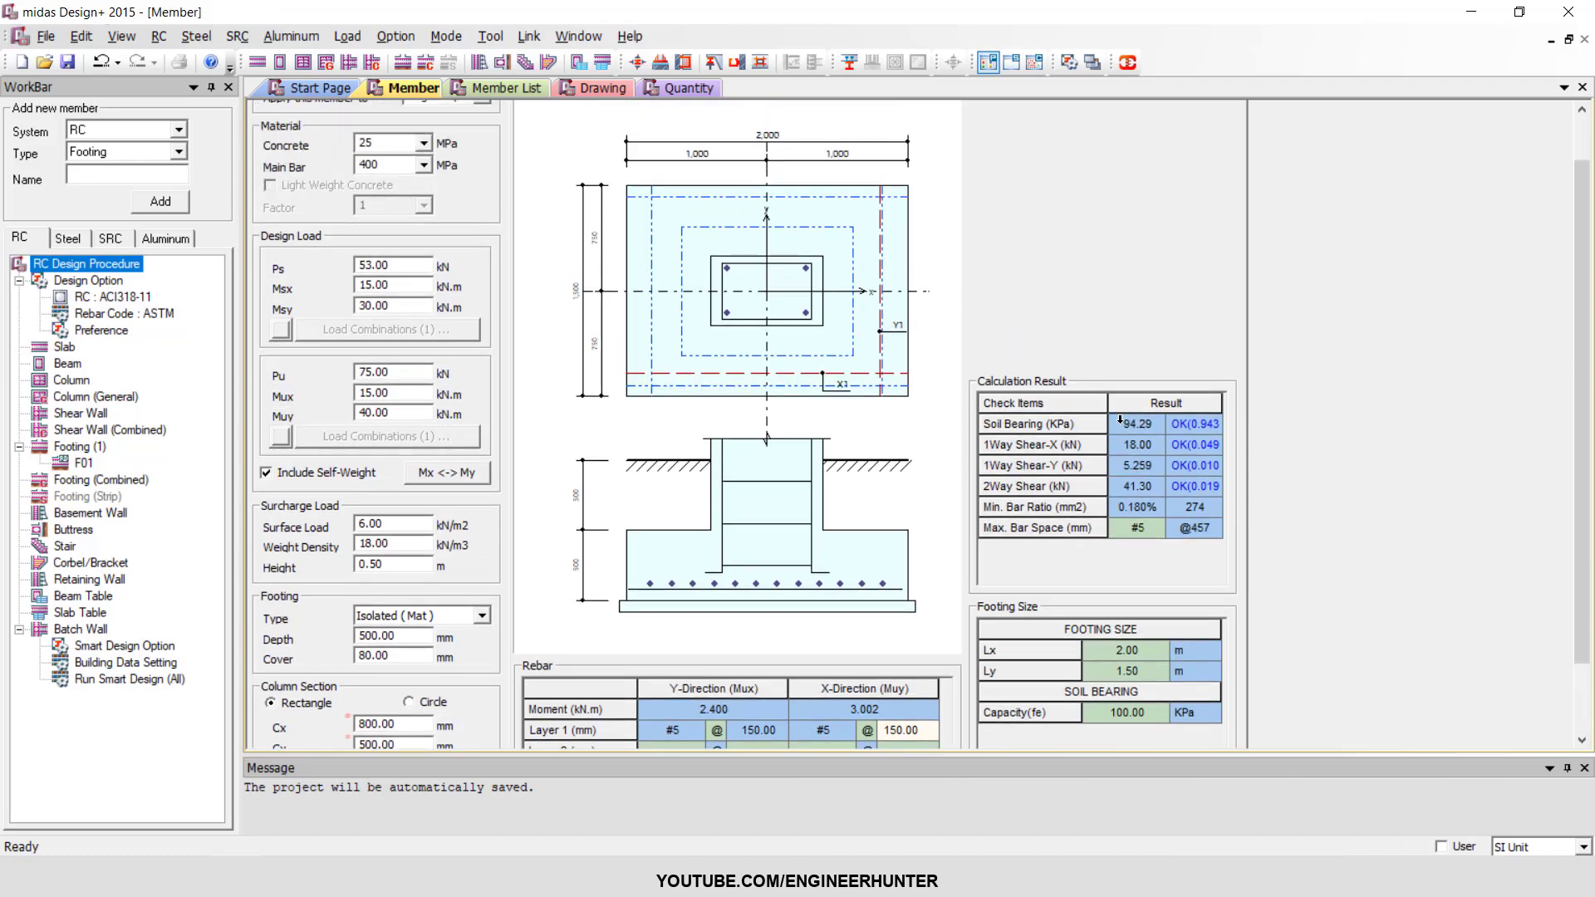
Change the footing type to Isolated (Pile) with a pile quantity of 4.
{"action": "scroll", "coordinate": [1027, 312], "scroll_direction": "down", "scroll_amount": 1}
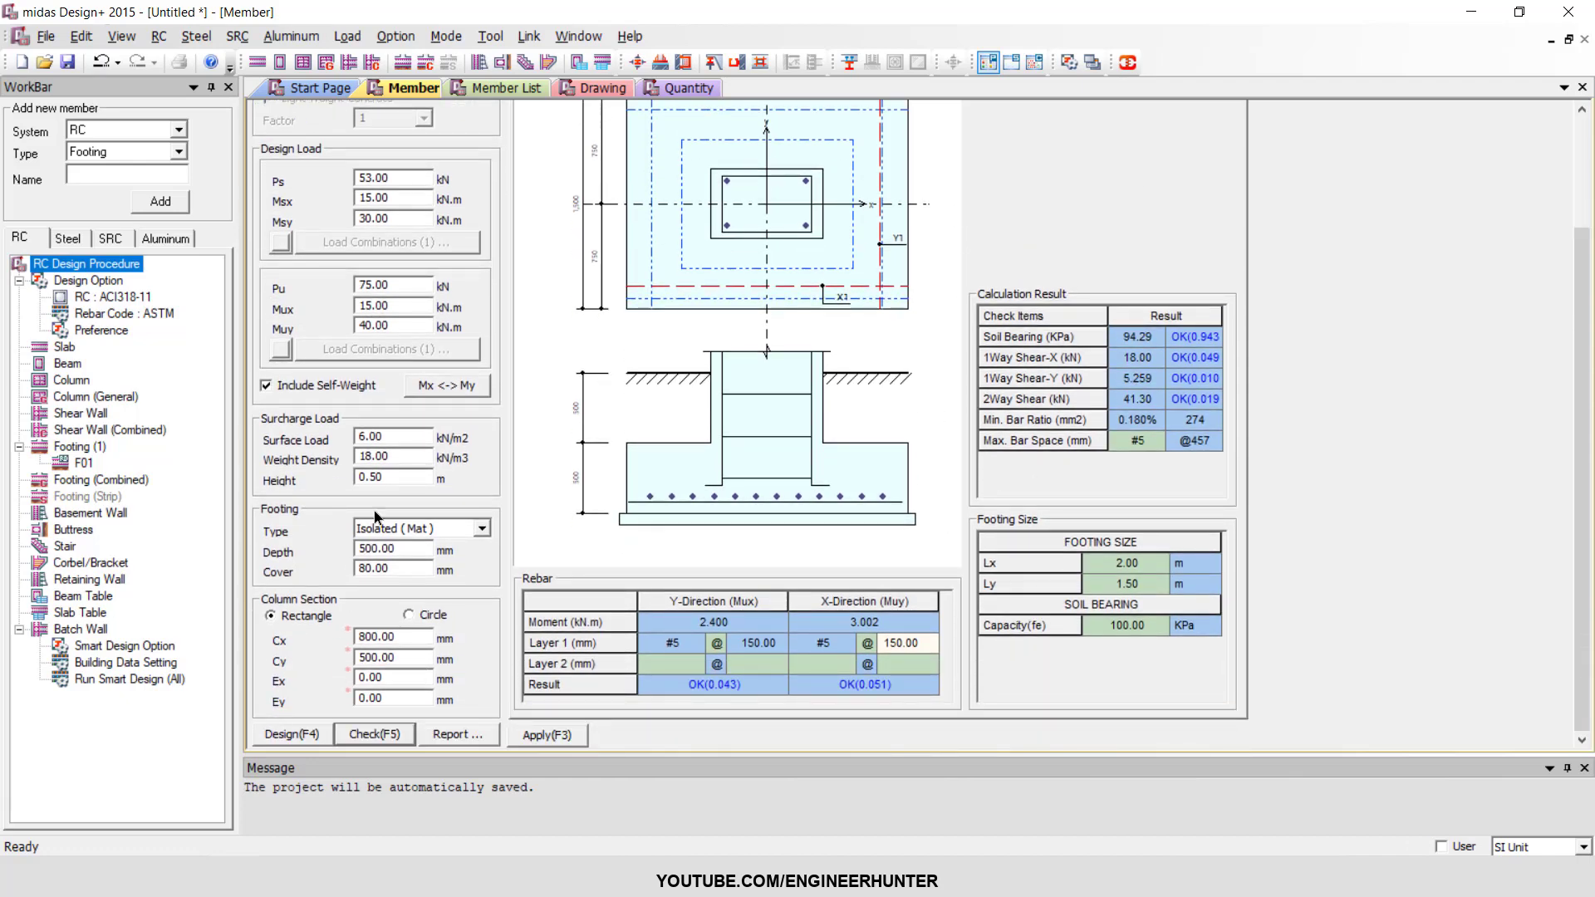
{"action": "left_click", "coordinate": [468, 529]}
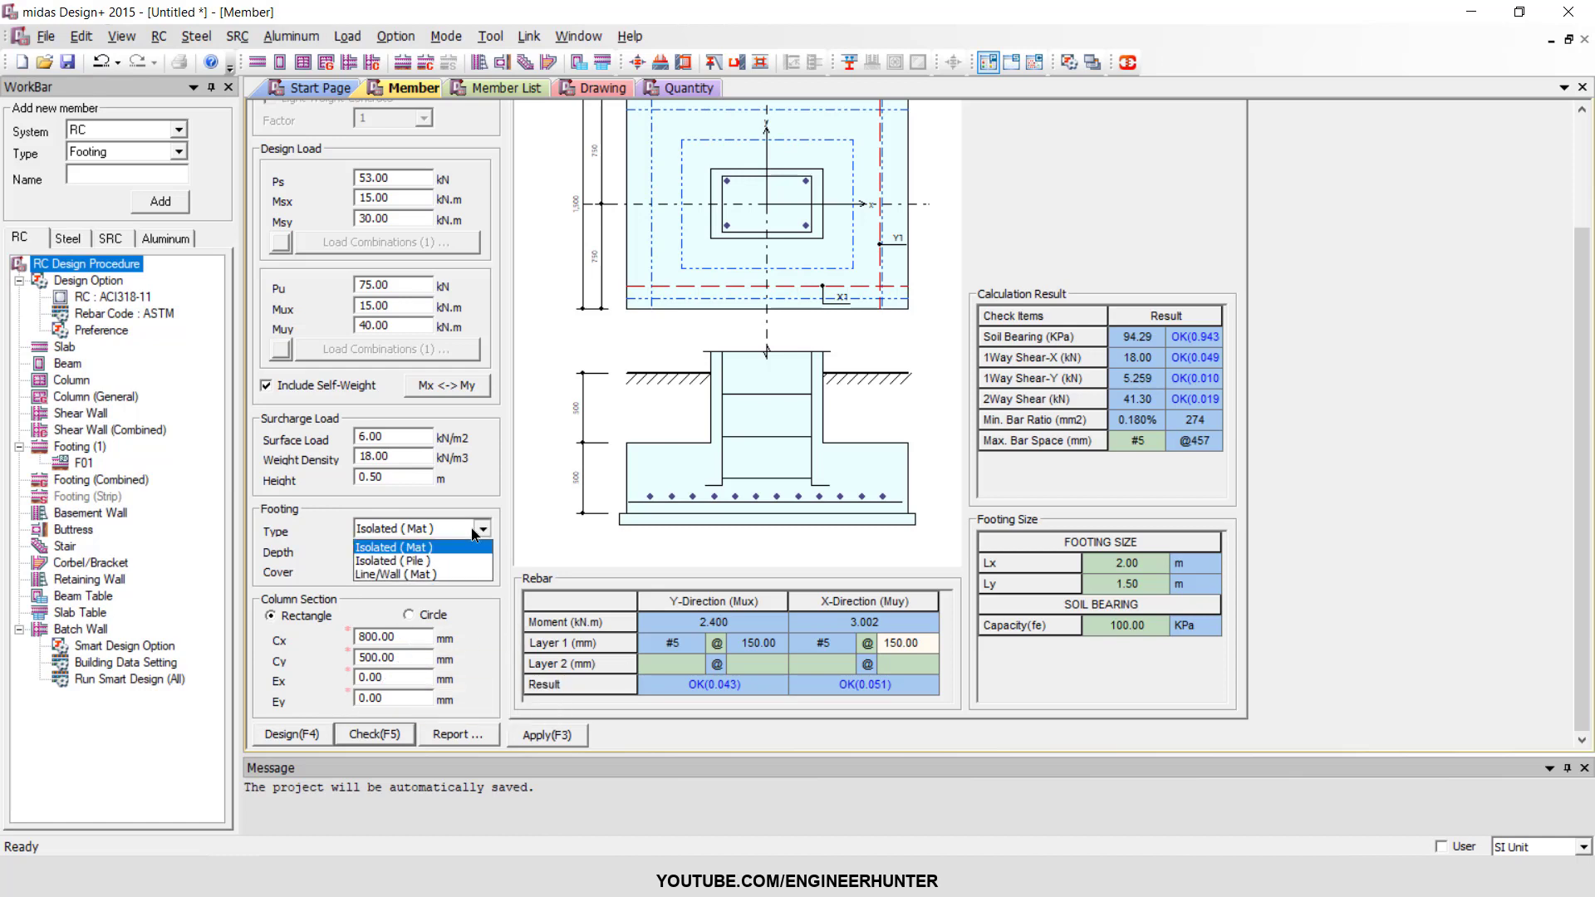
{"action": "left_click", "coordinate": [409, 563]}
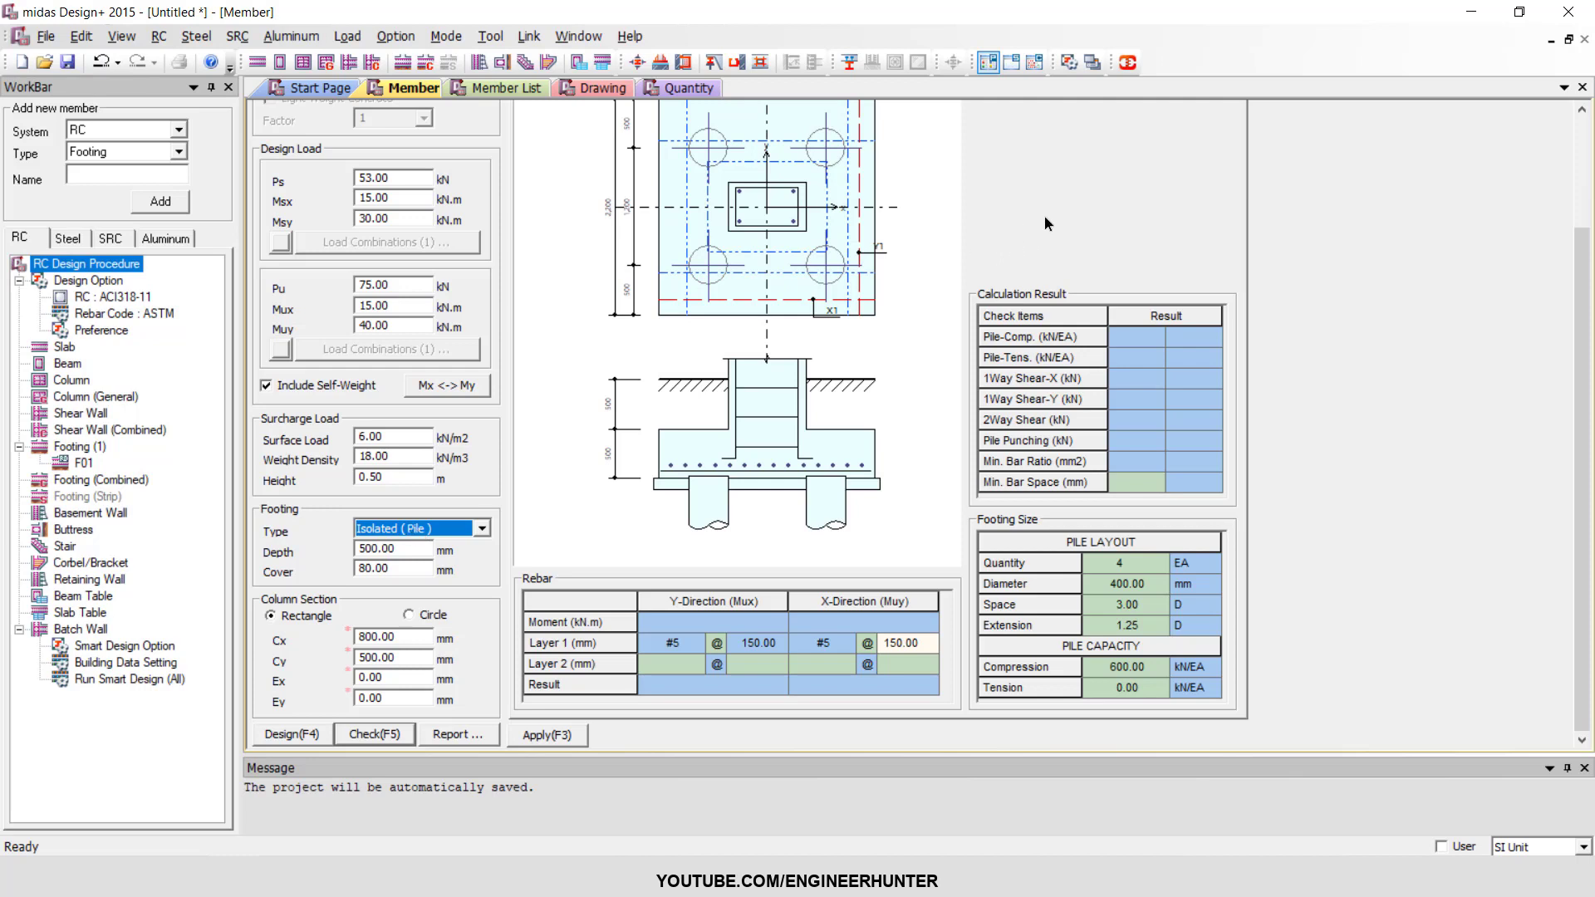
{"action": "left_click", "coordinate": [1121, 565]}
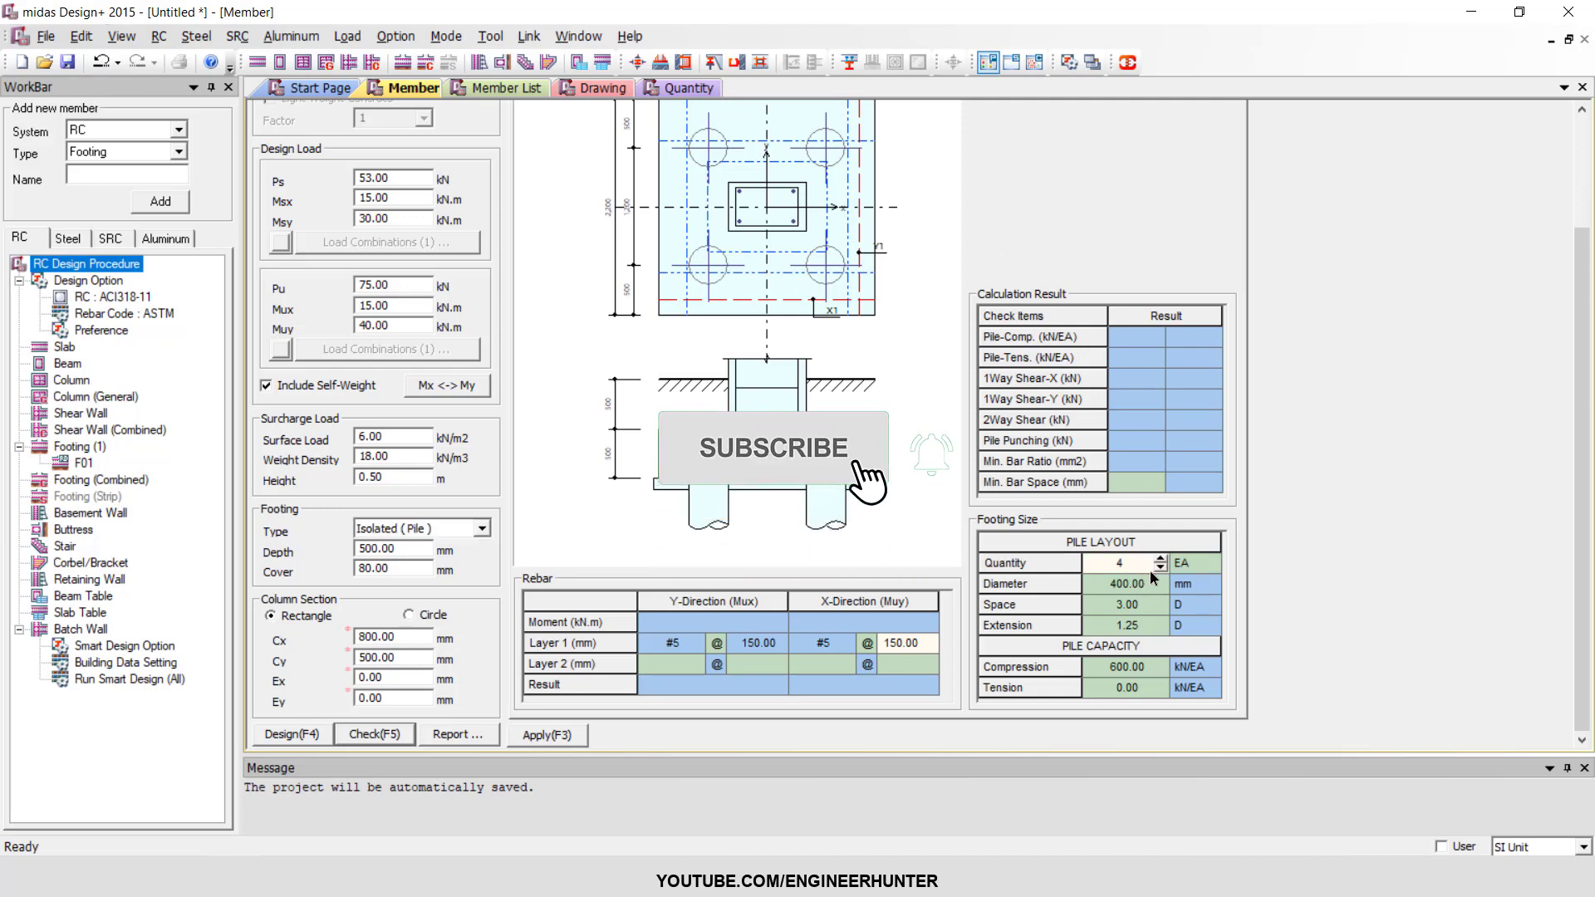
{"action": "left_click", "coordinate": [1161, 568]}
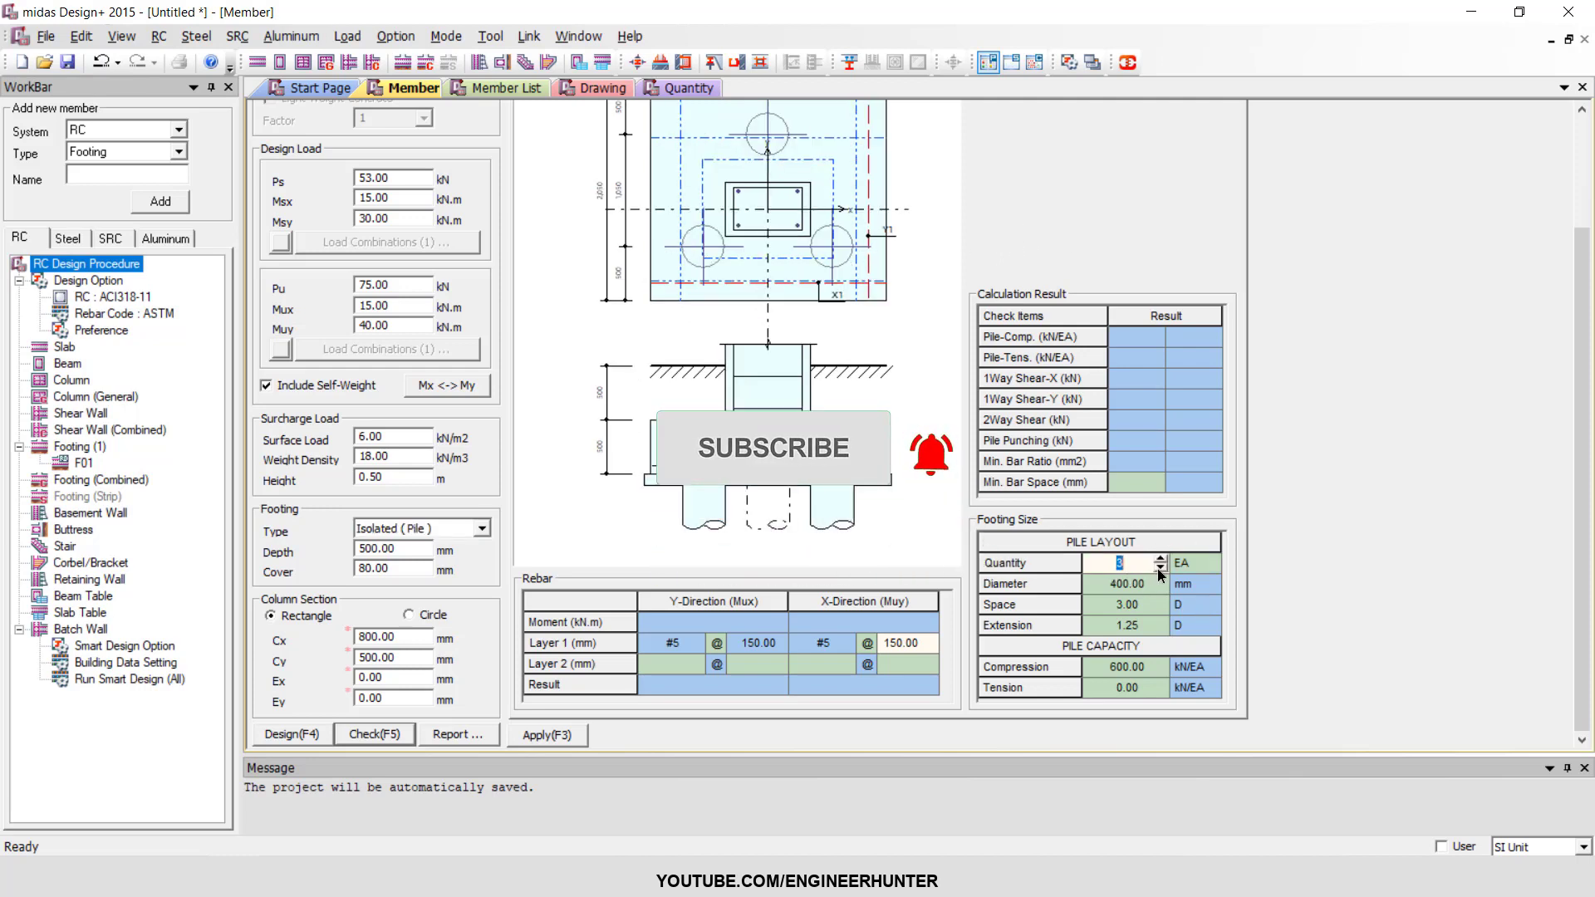
{"action": "left_click", "coordinate": [1161, 559]}
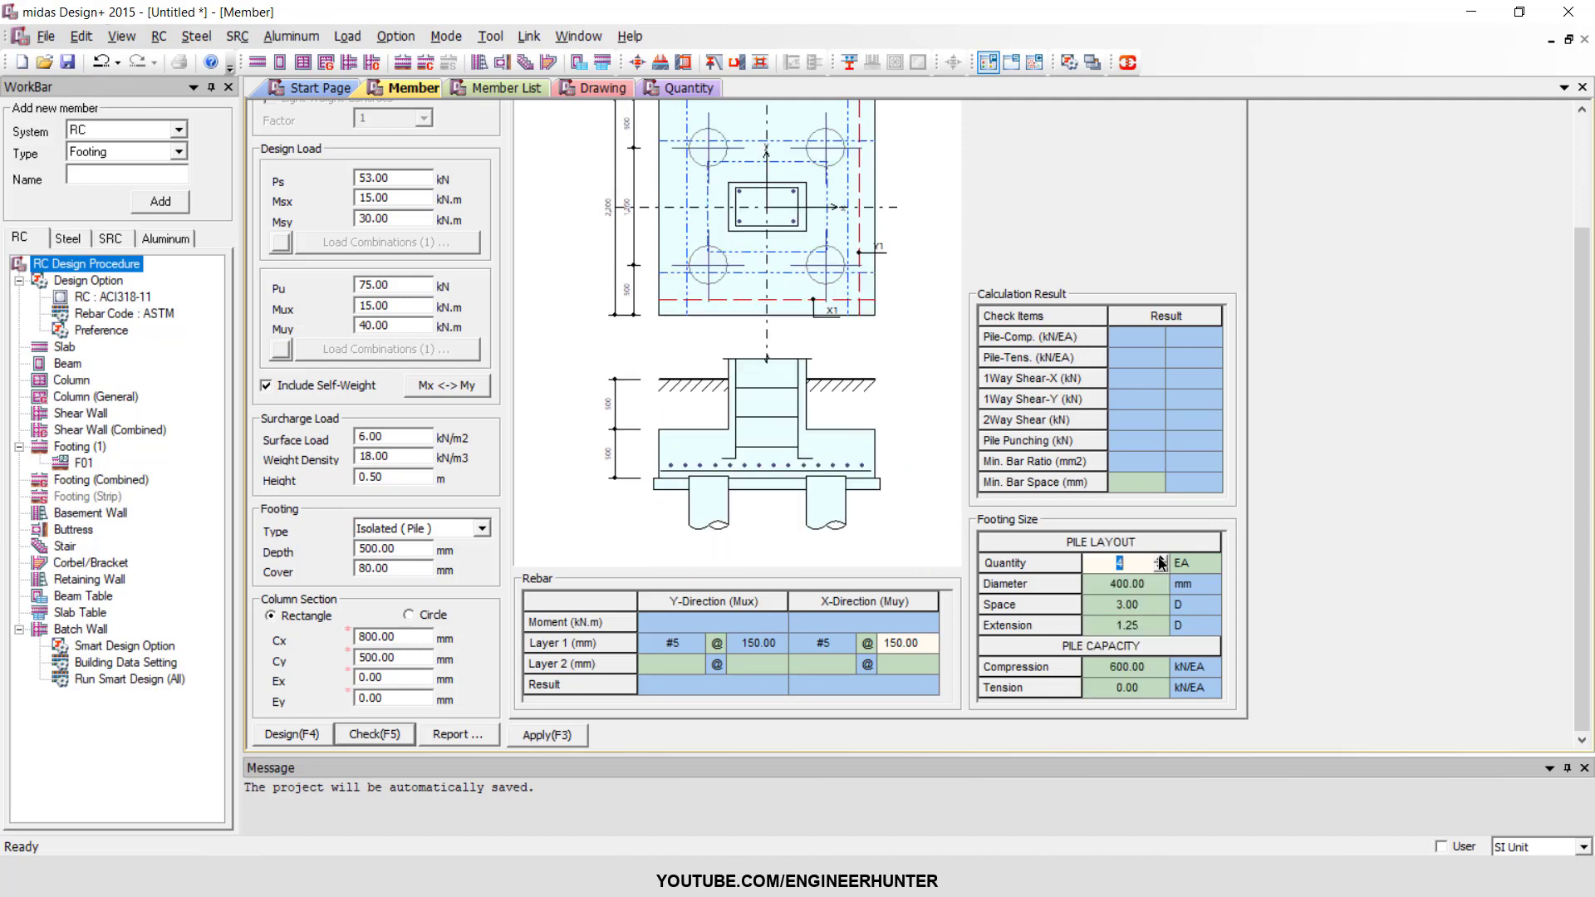
Set the pile diameter to 300 mm in the pile layout.
{"action": "left_click", "coordinate": [1137, 587]}
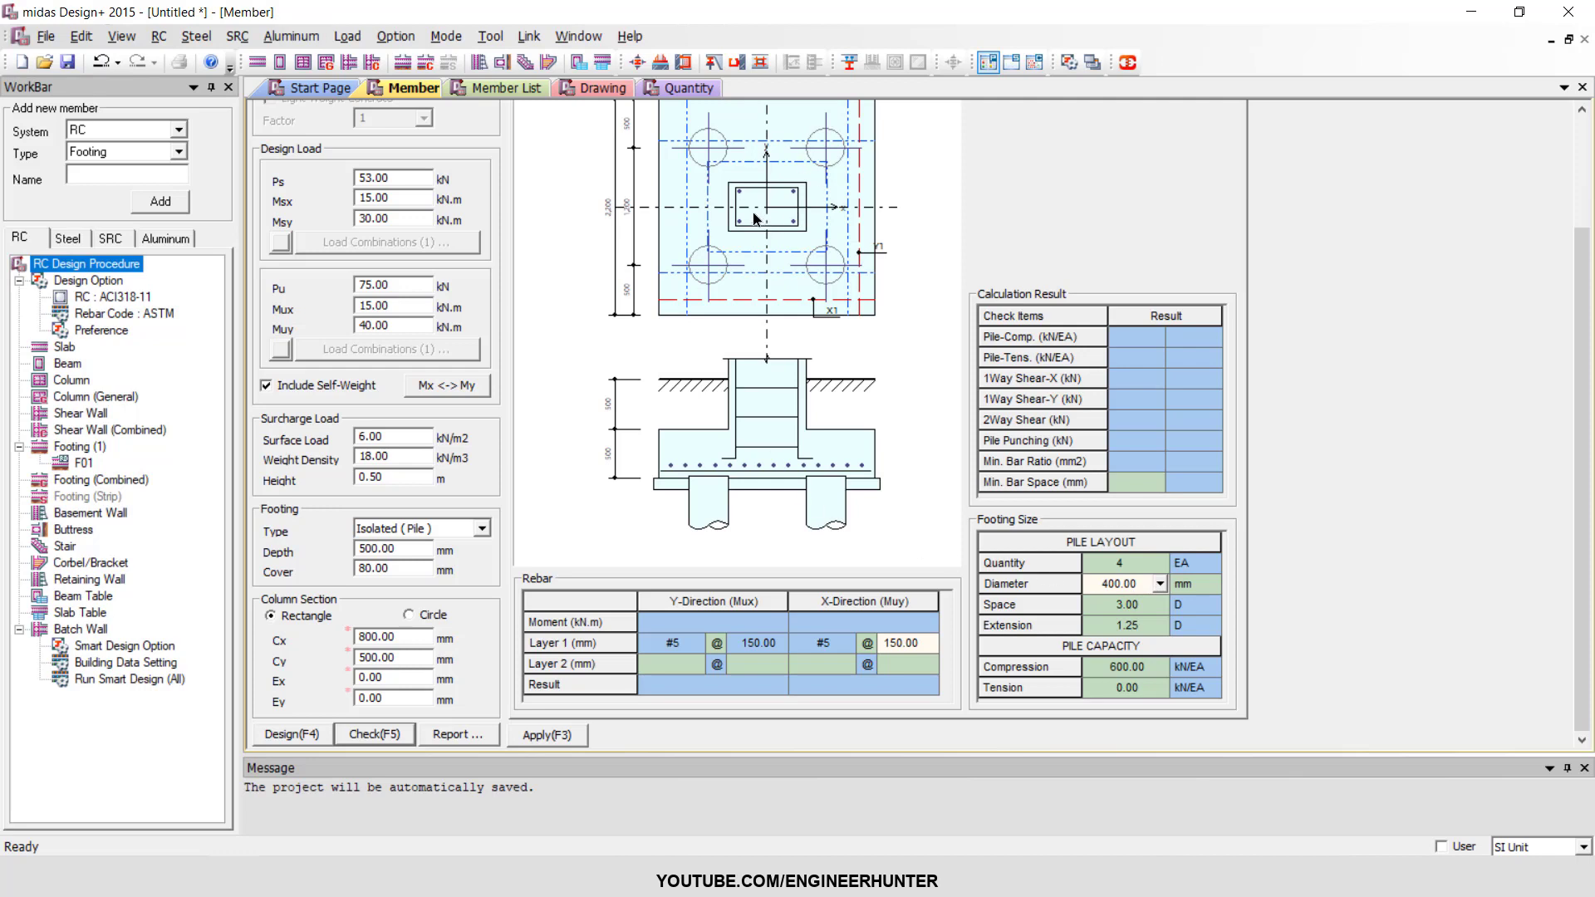
{"action": "left_click", "coordinate": [1160, 584]}
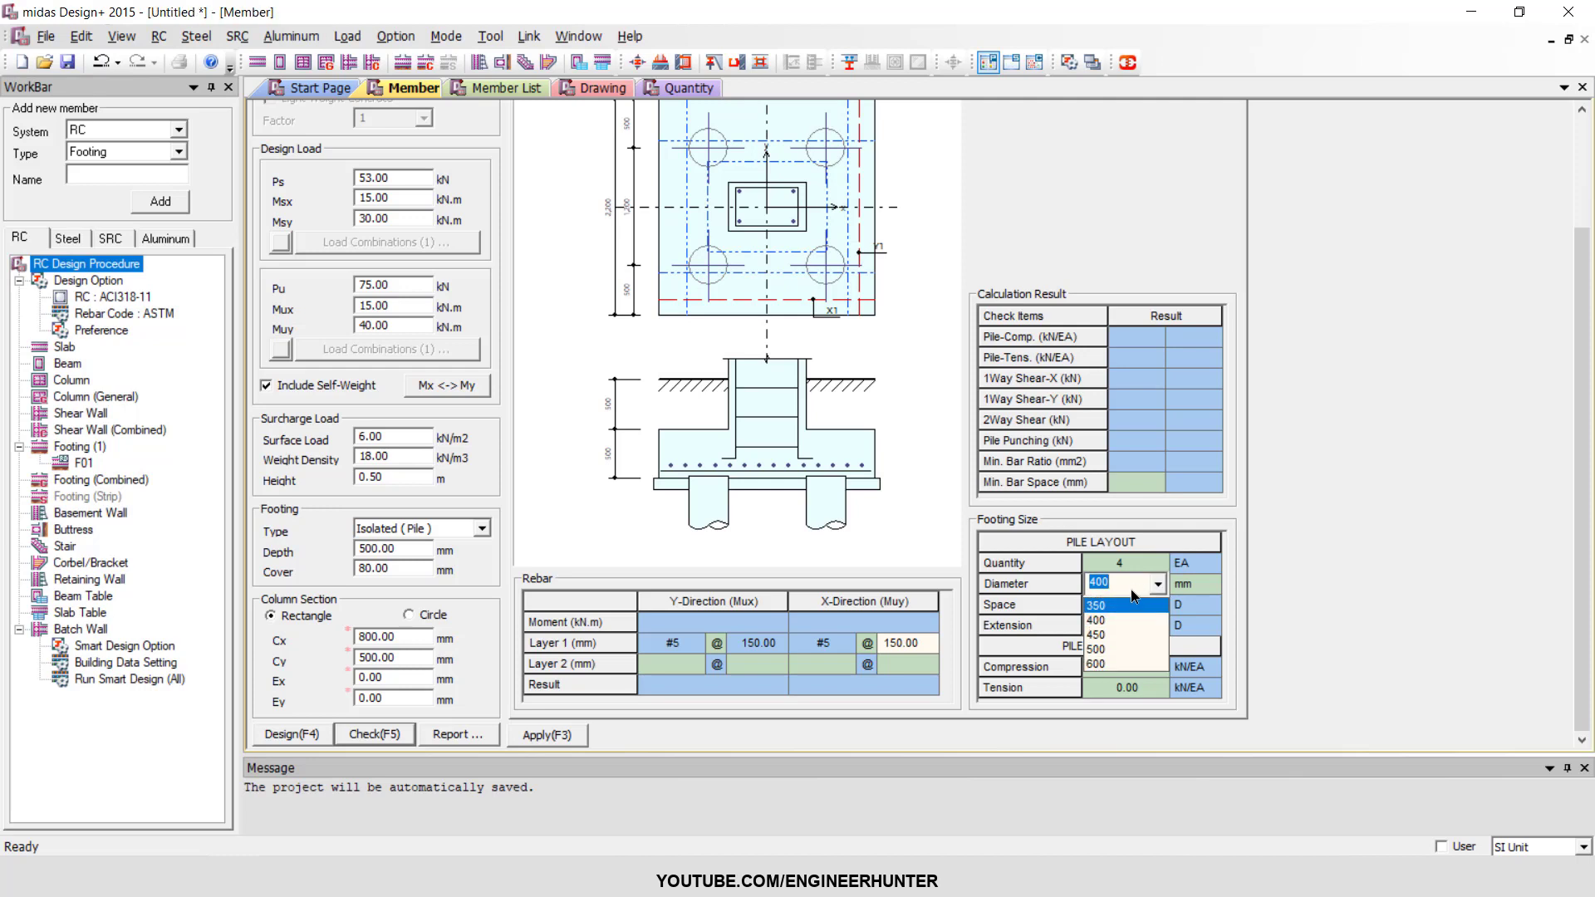
{"action": "left_click", "coordinate": [1124, 585]}
{"action": "type", "text": "300"}
{"action": "key", "text": "Return"}
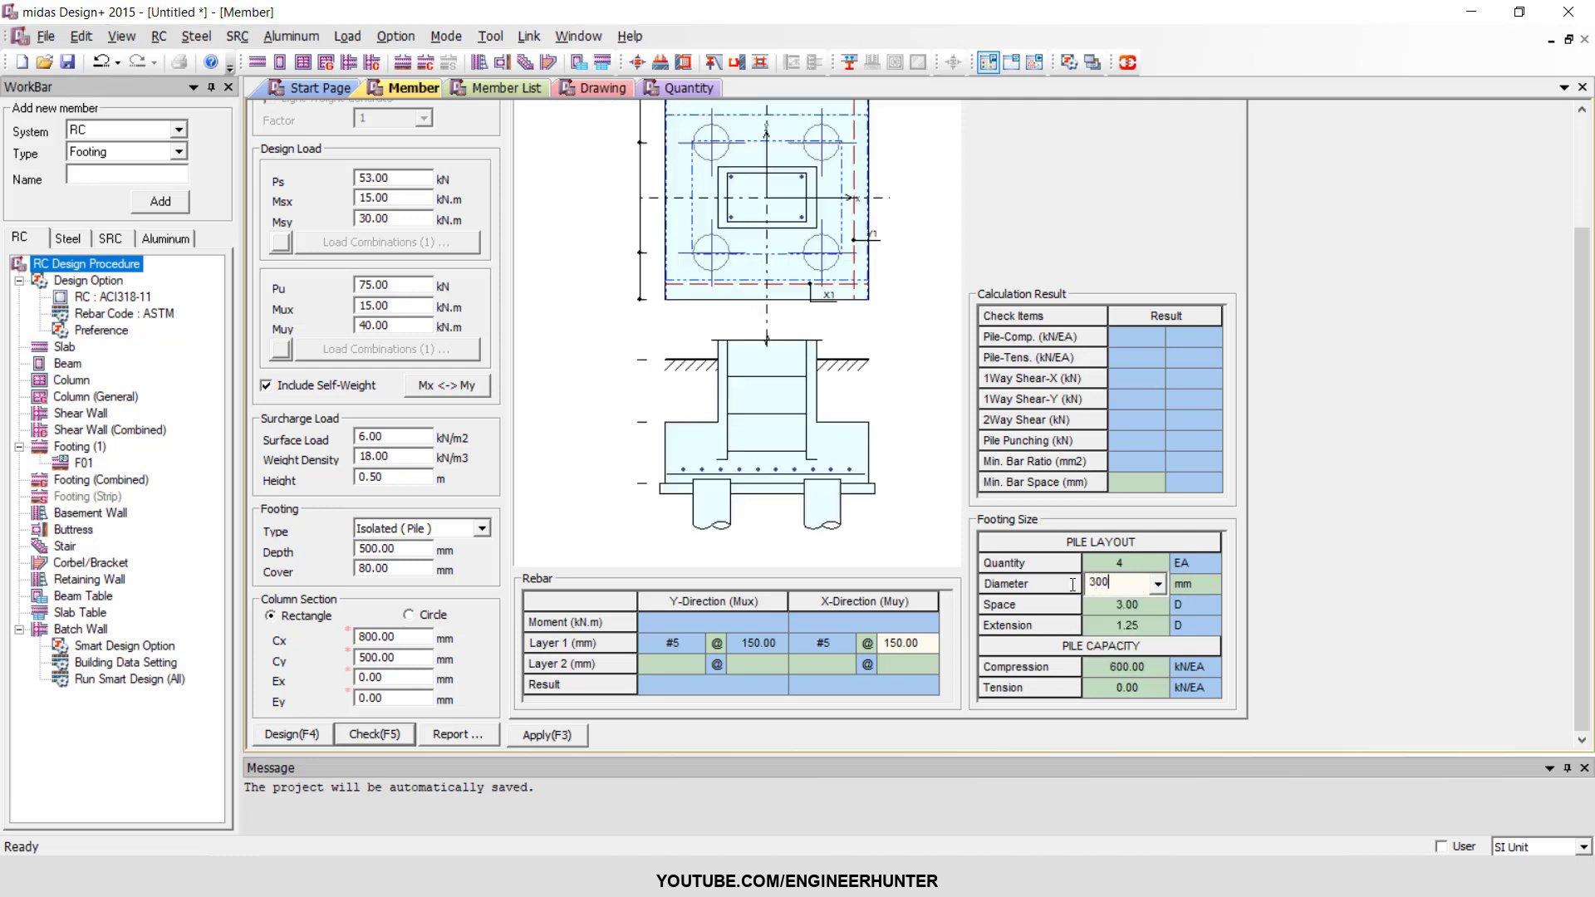
{"action": "left_click", "coordinate": [1120, 586]}
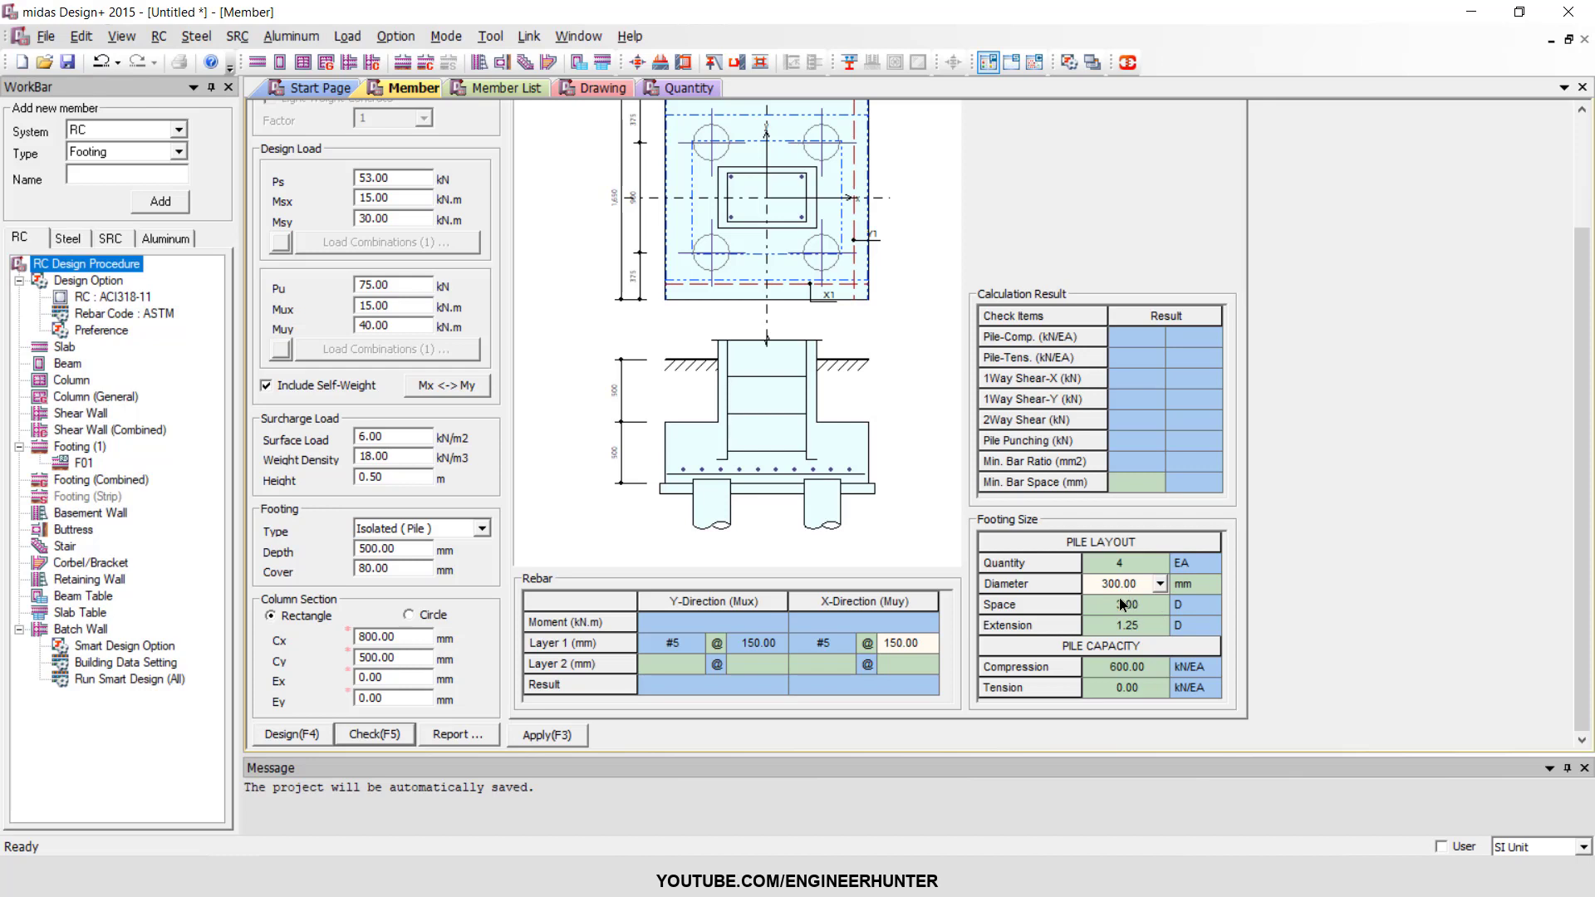
Set the pile extension to 1.20 D, keeping the pile spacing at 3.00 D.
{"action": "left_click", "coordinate": [1127, 606]}
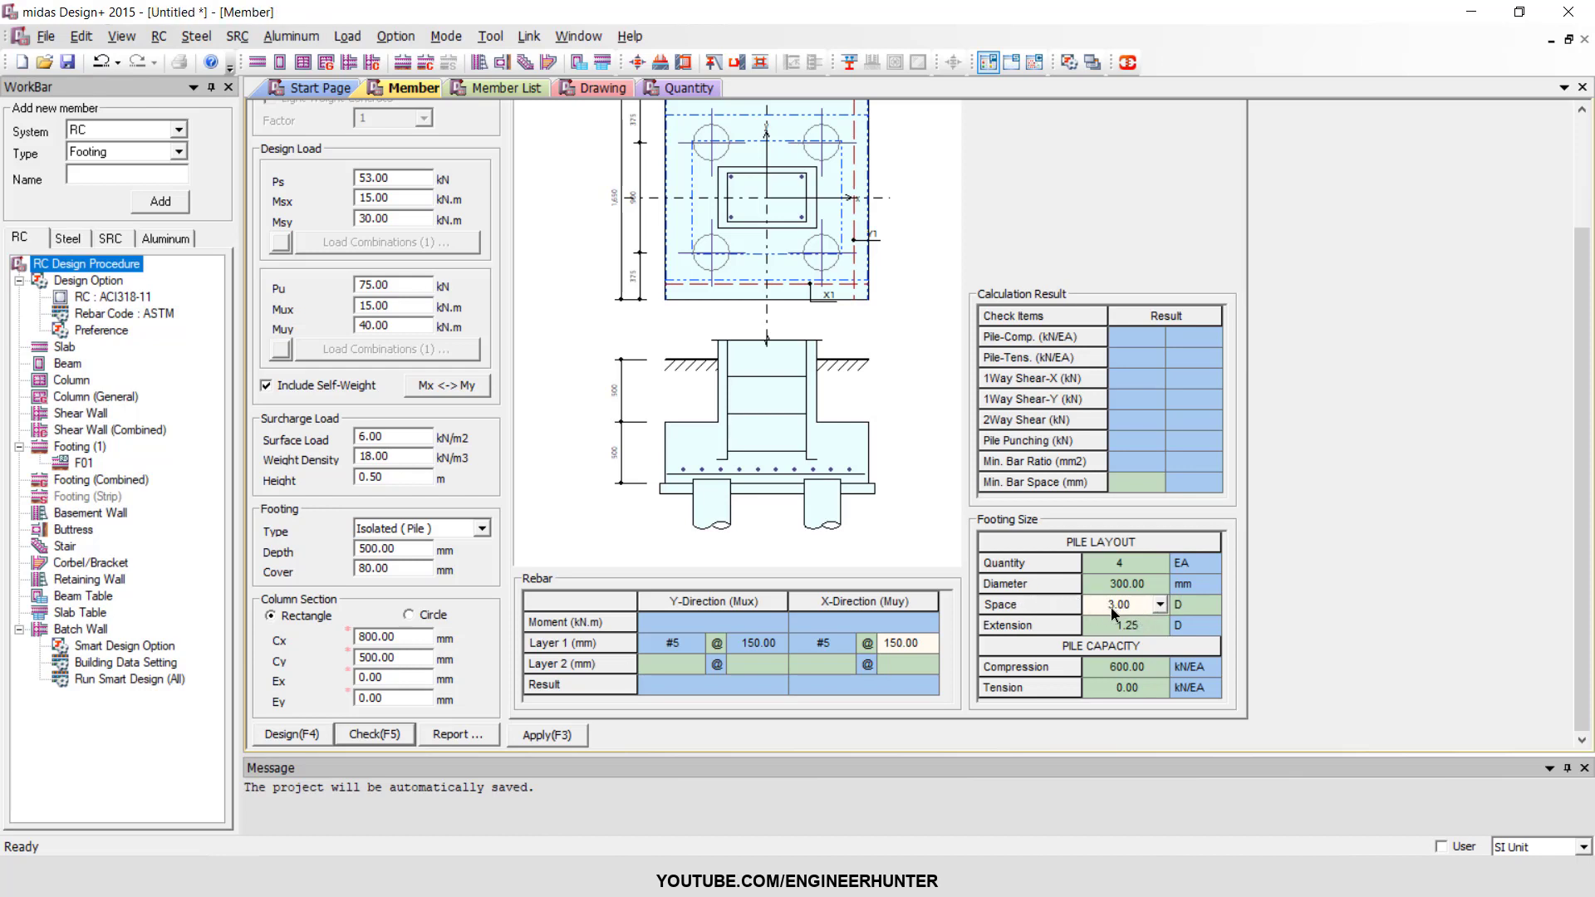
{"action": "left_click", "coordinate": [1189, 603]}
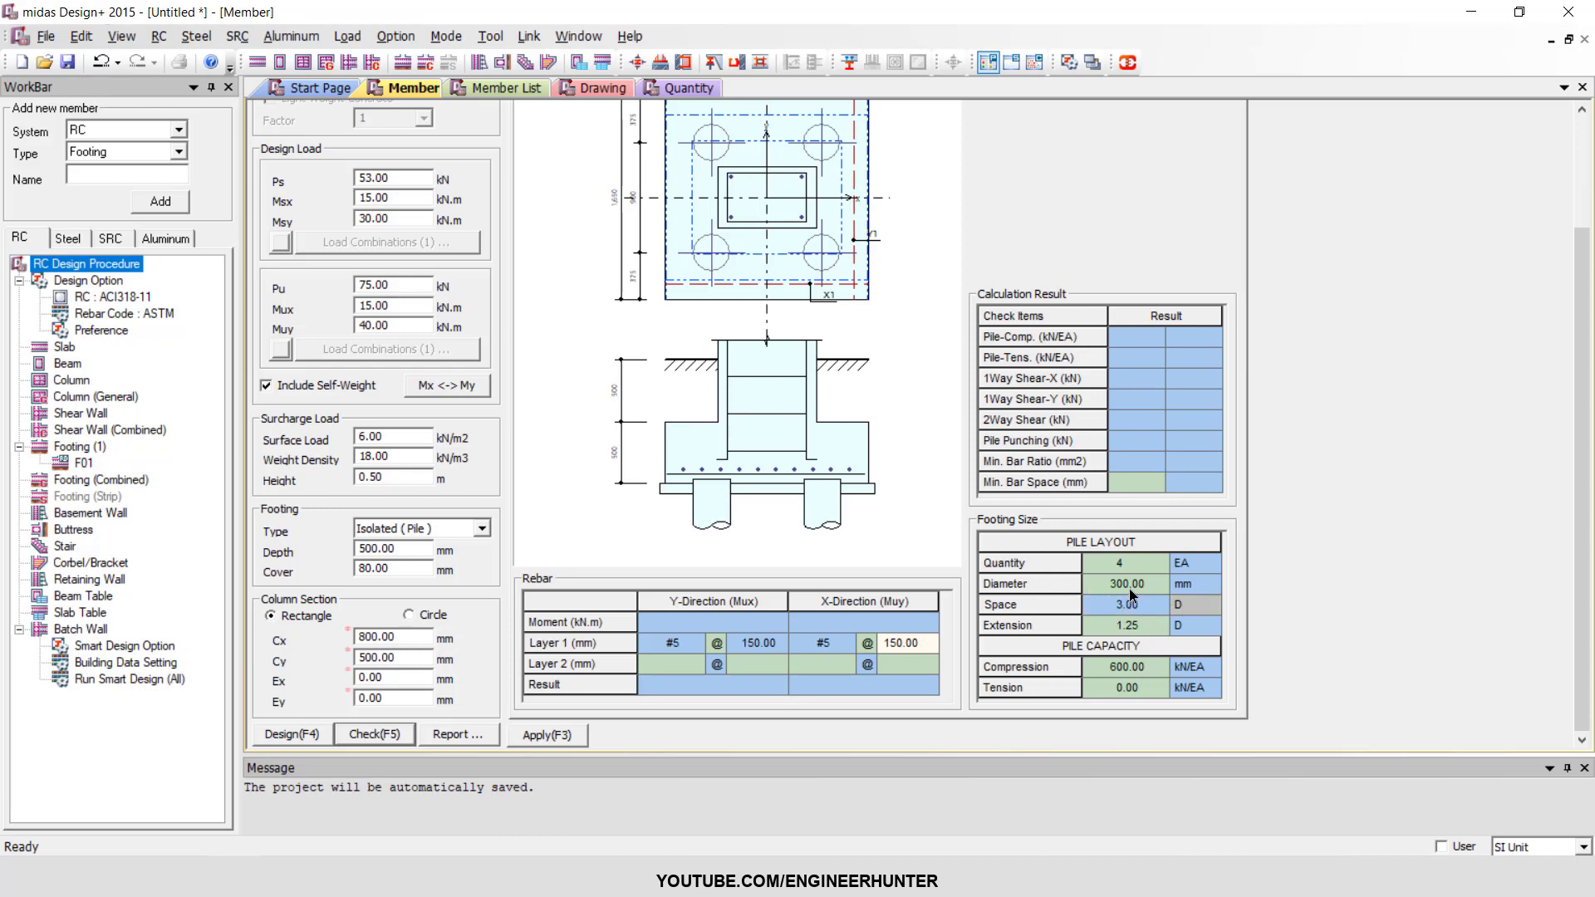
{"action": "left_click", "coordinate": [1128, 605]}
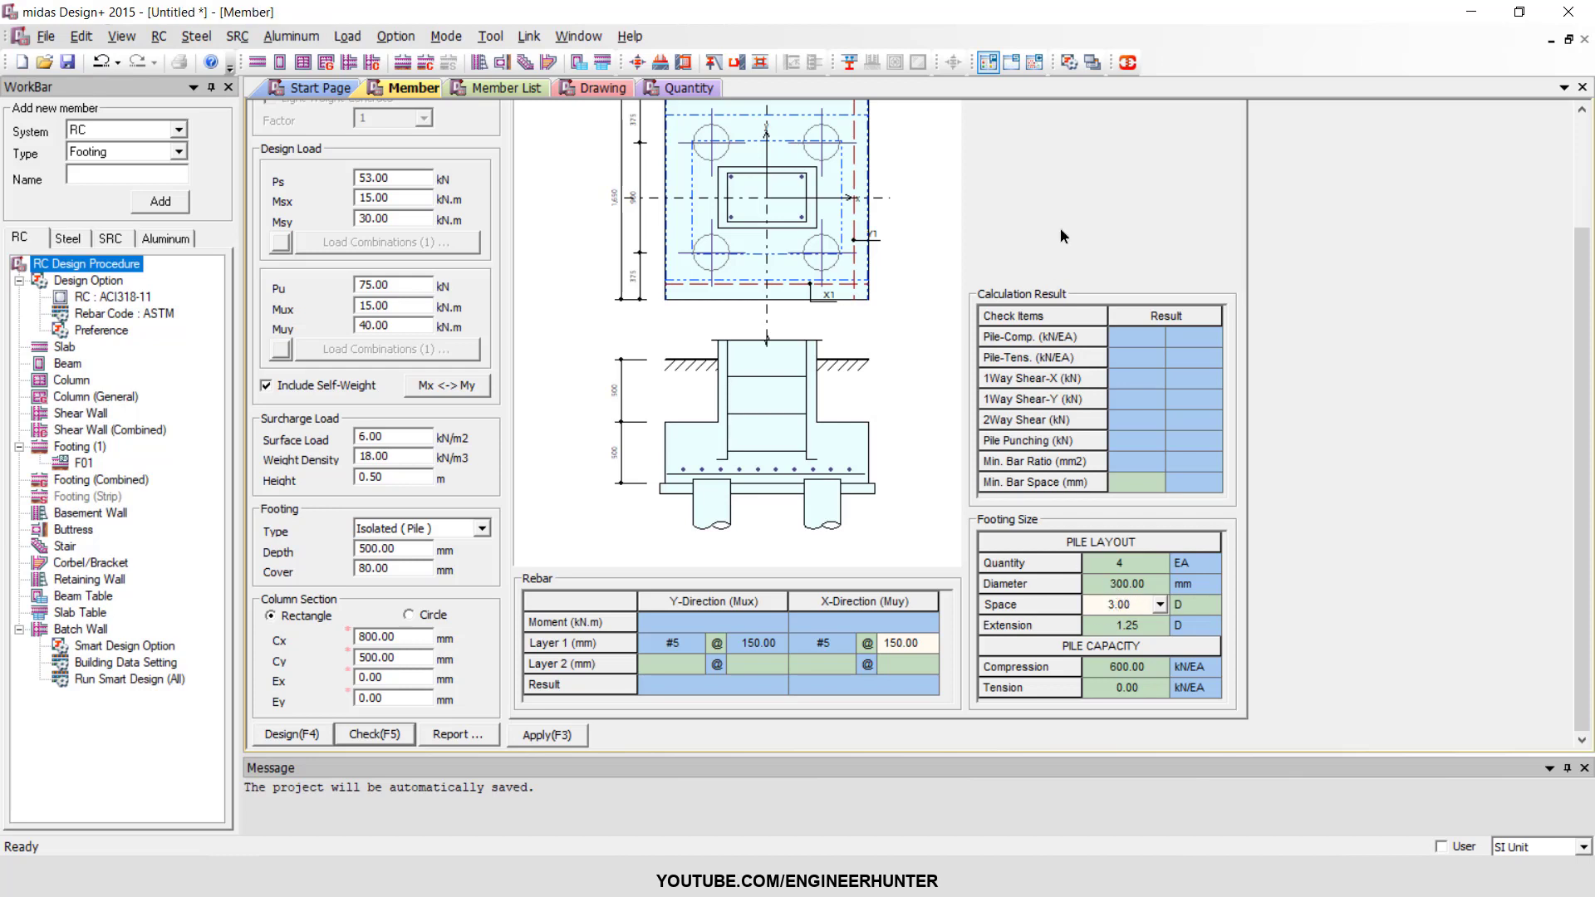
{"action": "scroll", "coordinate": [1061, 229], "scroll_direction": "up", "scroll_amount": 2}
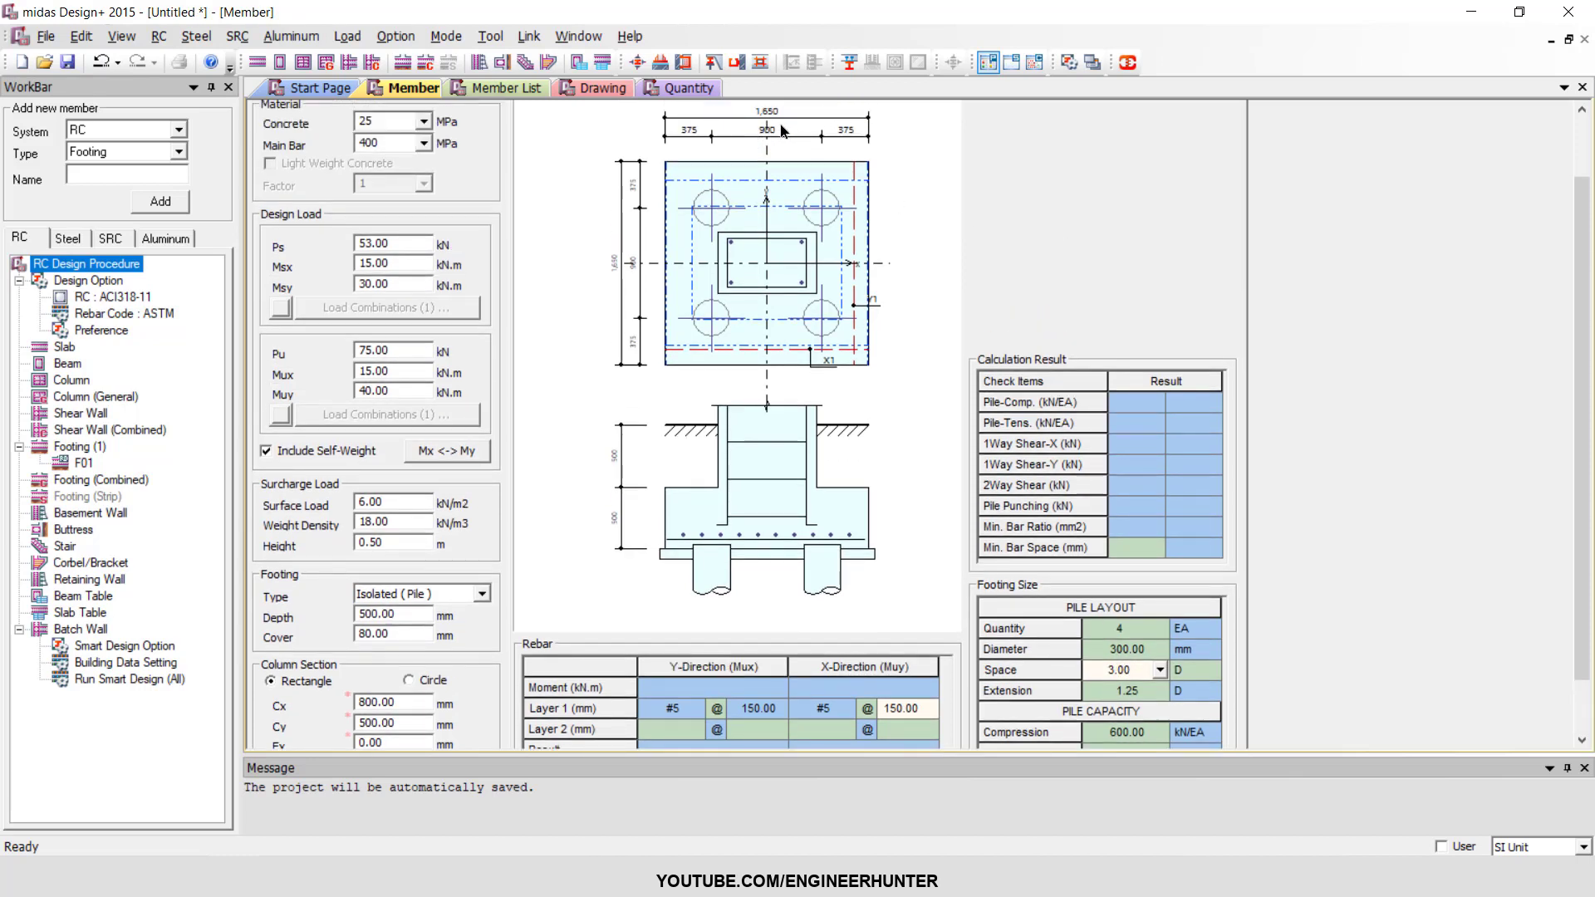
{"action": "left_click", "coordinate": [1142, 691]}
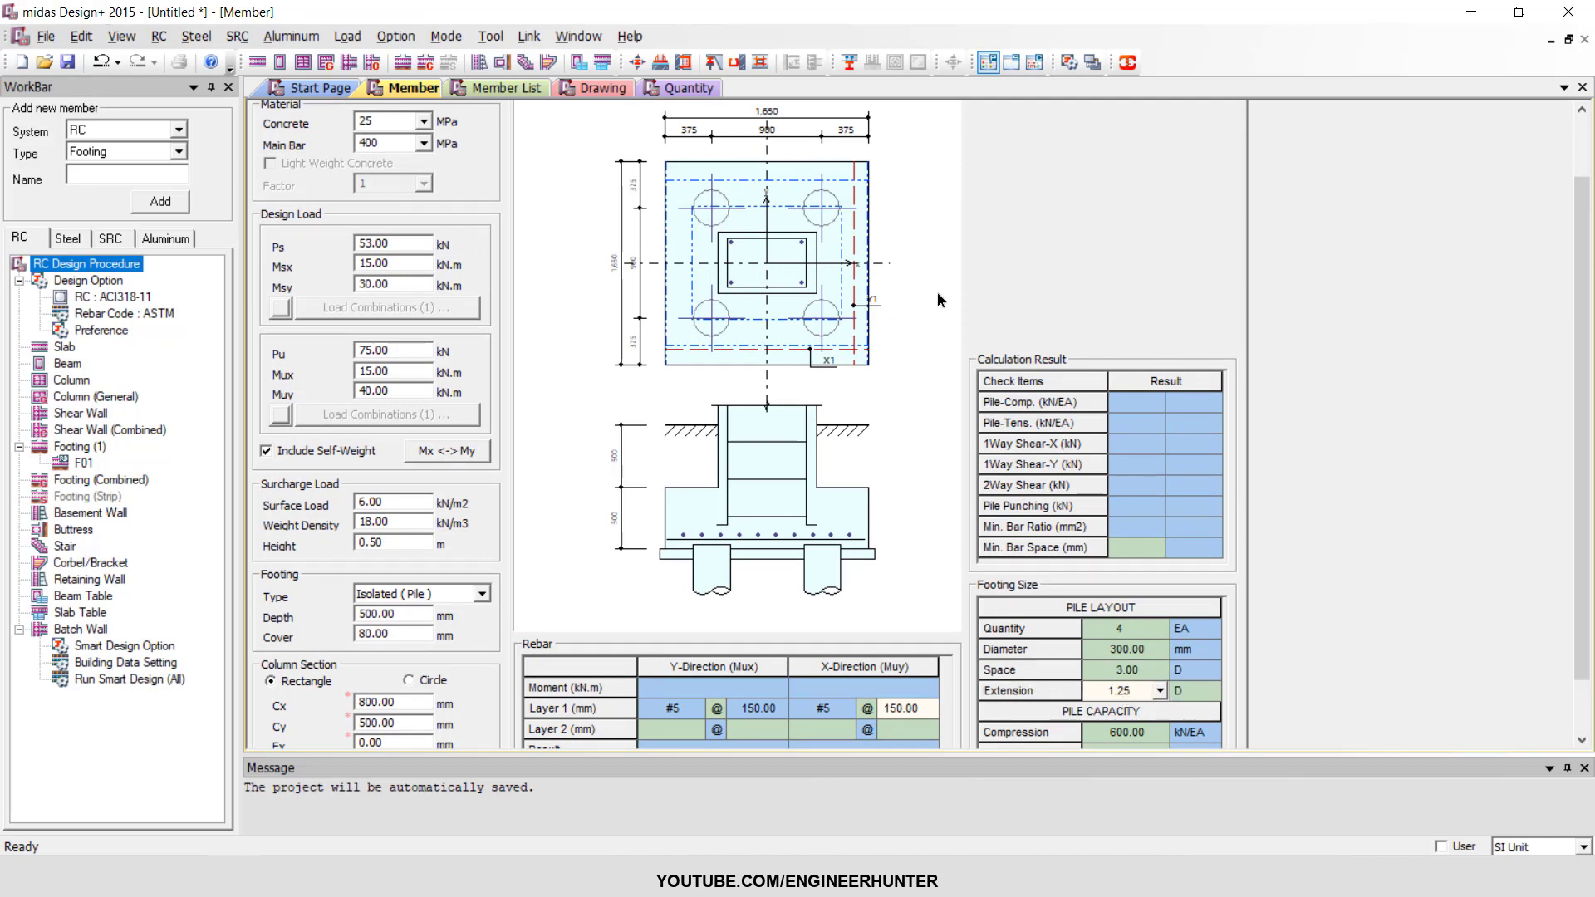
{"action": "left_click", "coordinate": [1157, 690]}
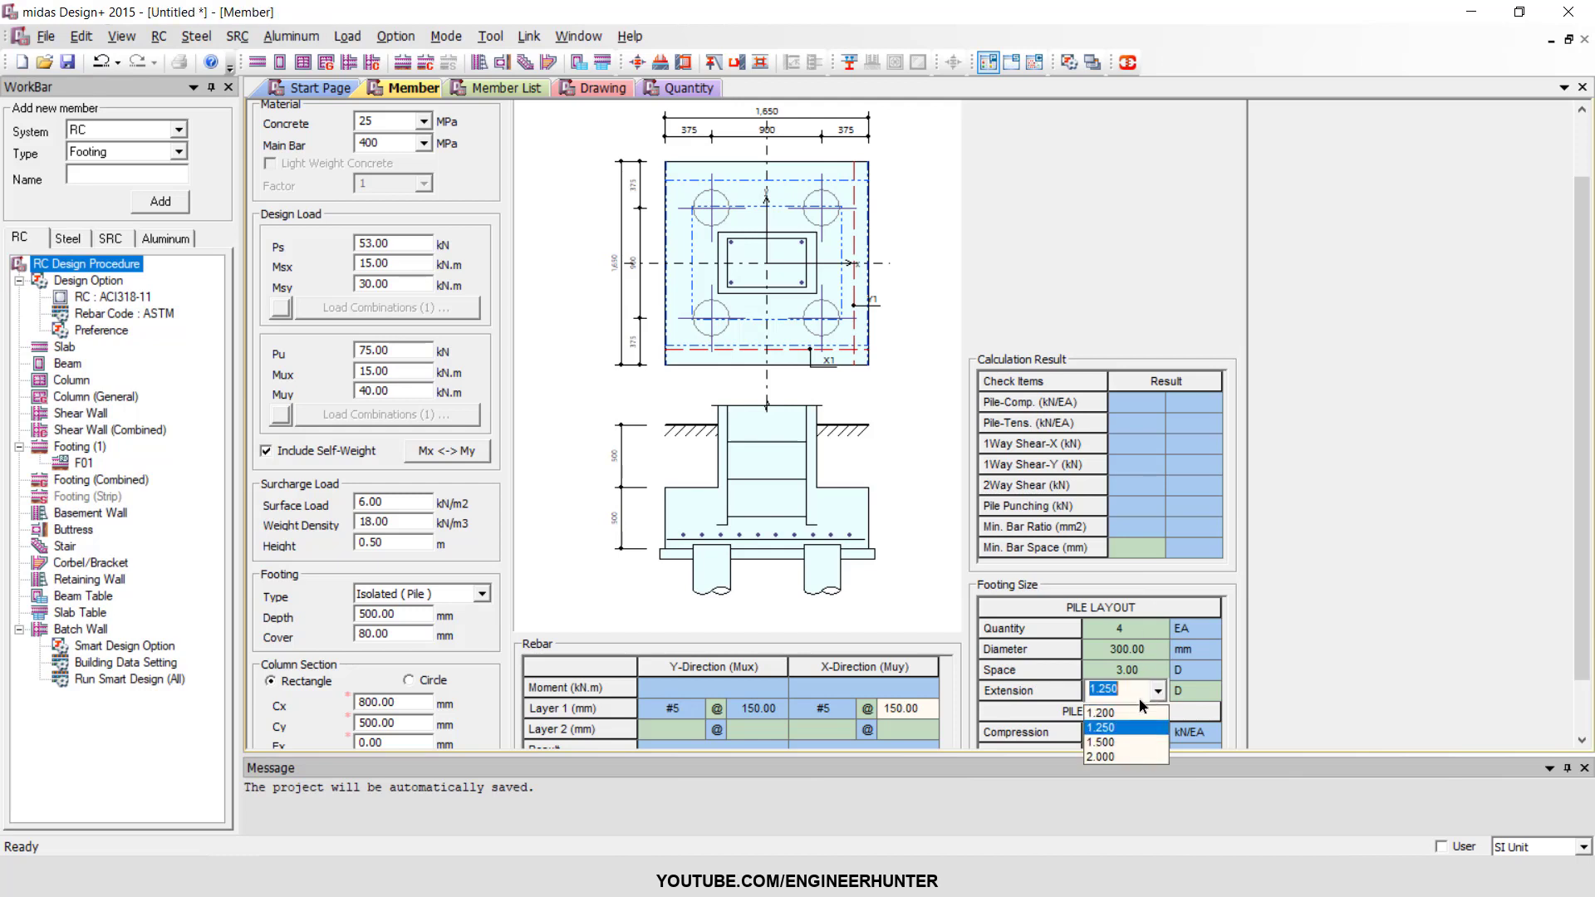
{"action": "left_click", "coordinate": [1116, 714]}
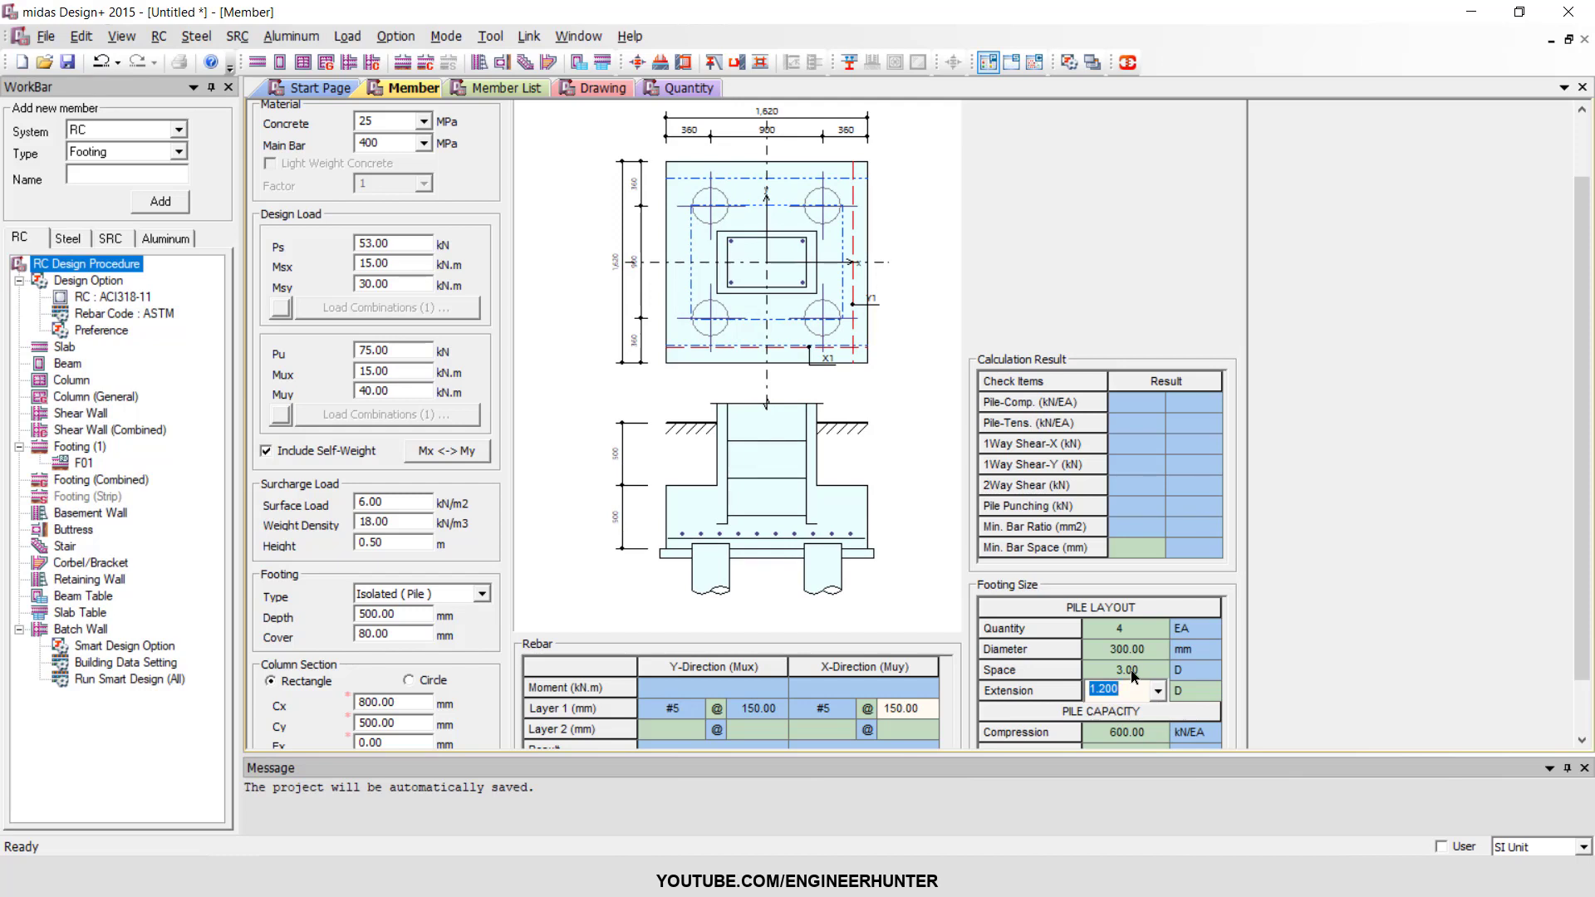
{"action": "left_click", "coordinate": [1188, 695]}
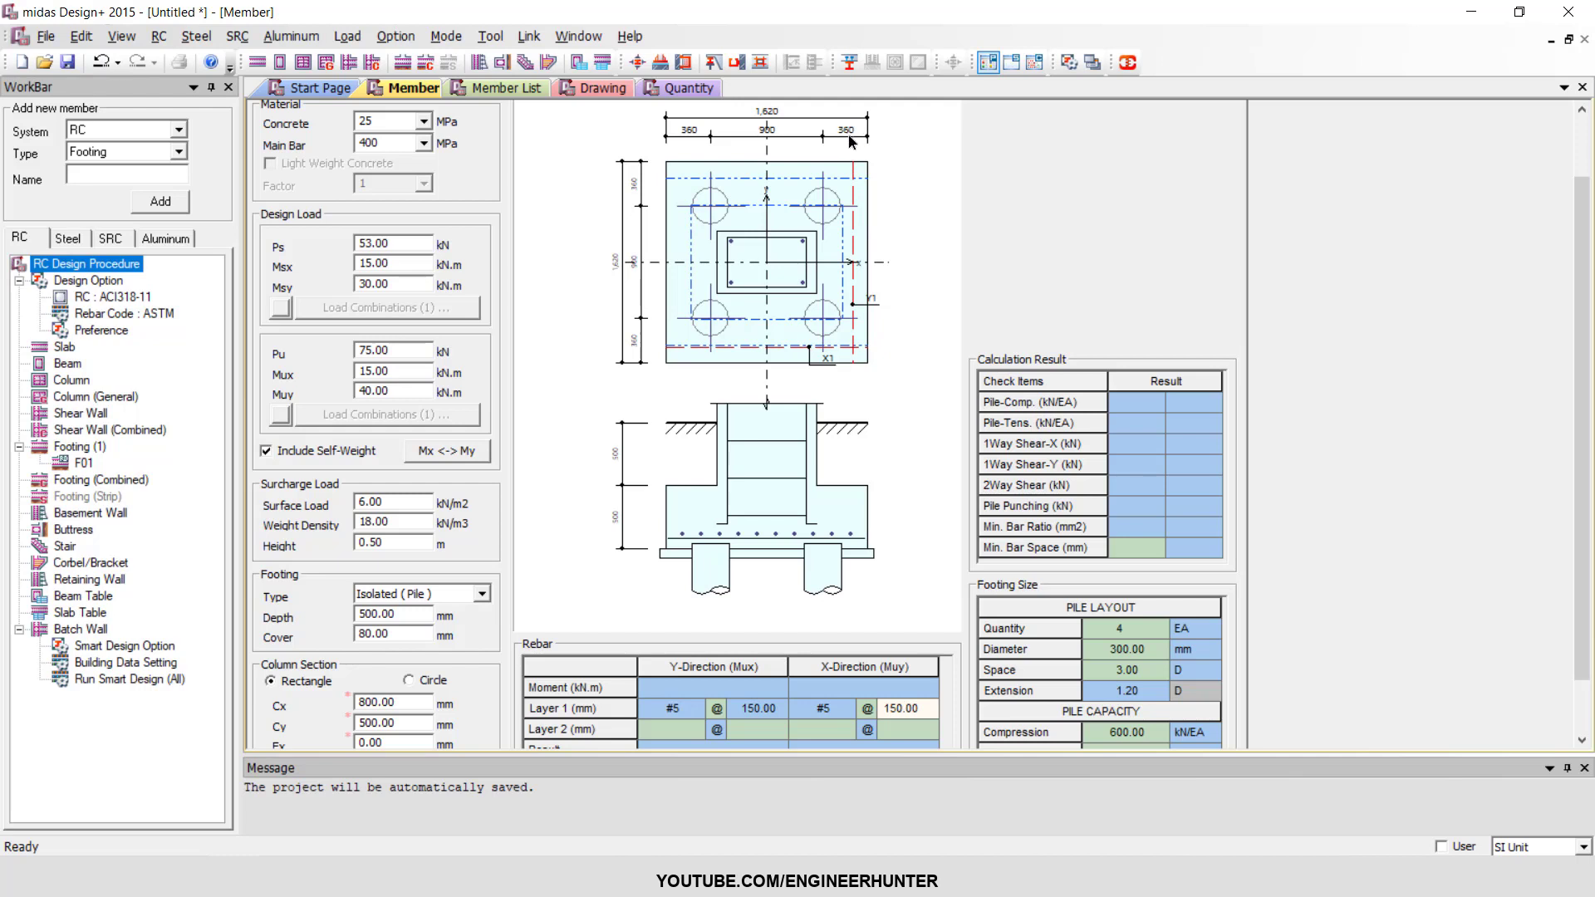
Keep the pile compression capacity at 600 kN/EA, run the footing check and review the pile, shear and punching results.
{"action": "scroll", "coordinate": [1066, 197], "scroll_direction": "down", "scroll_amount": 1}
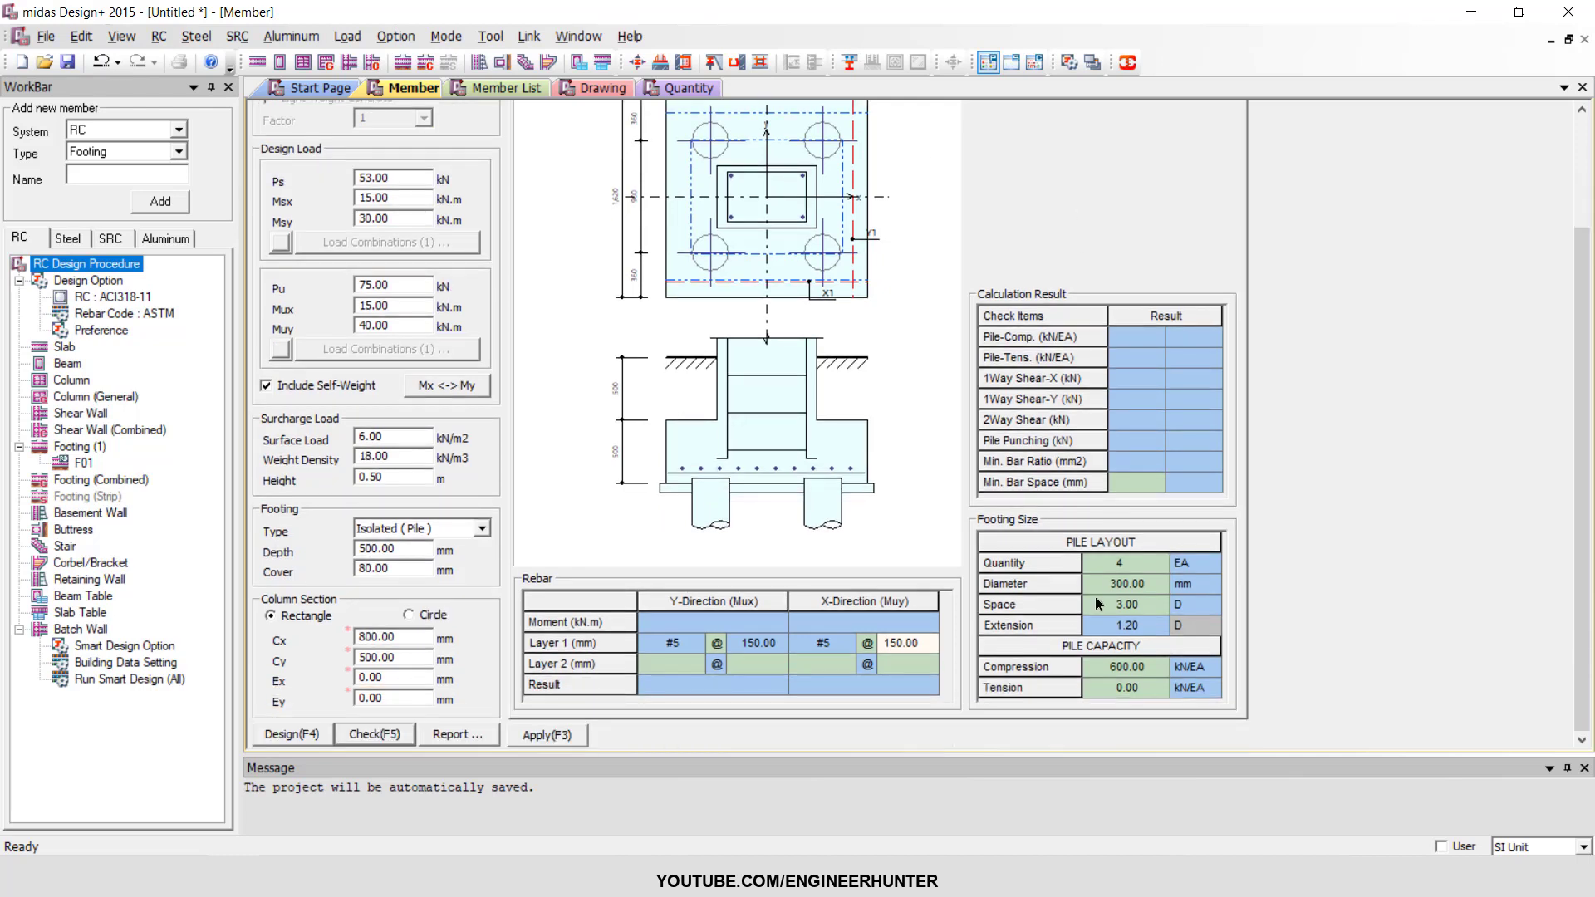
{"action": "left_click", "coordinate": [1144, 669]}
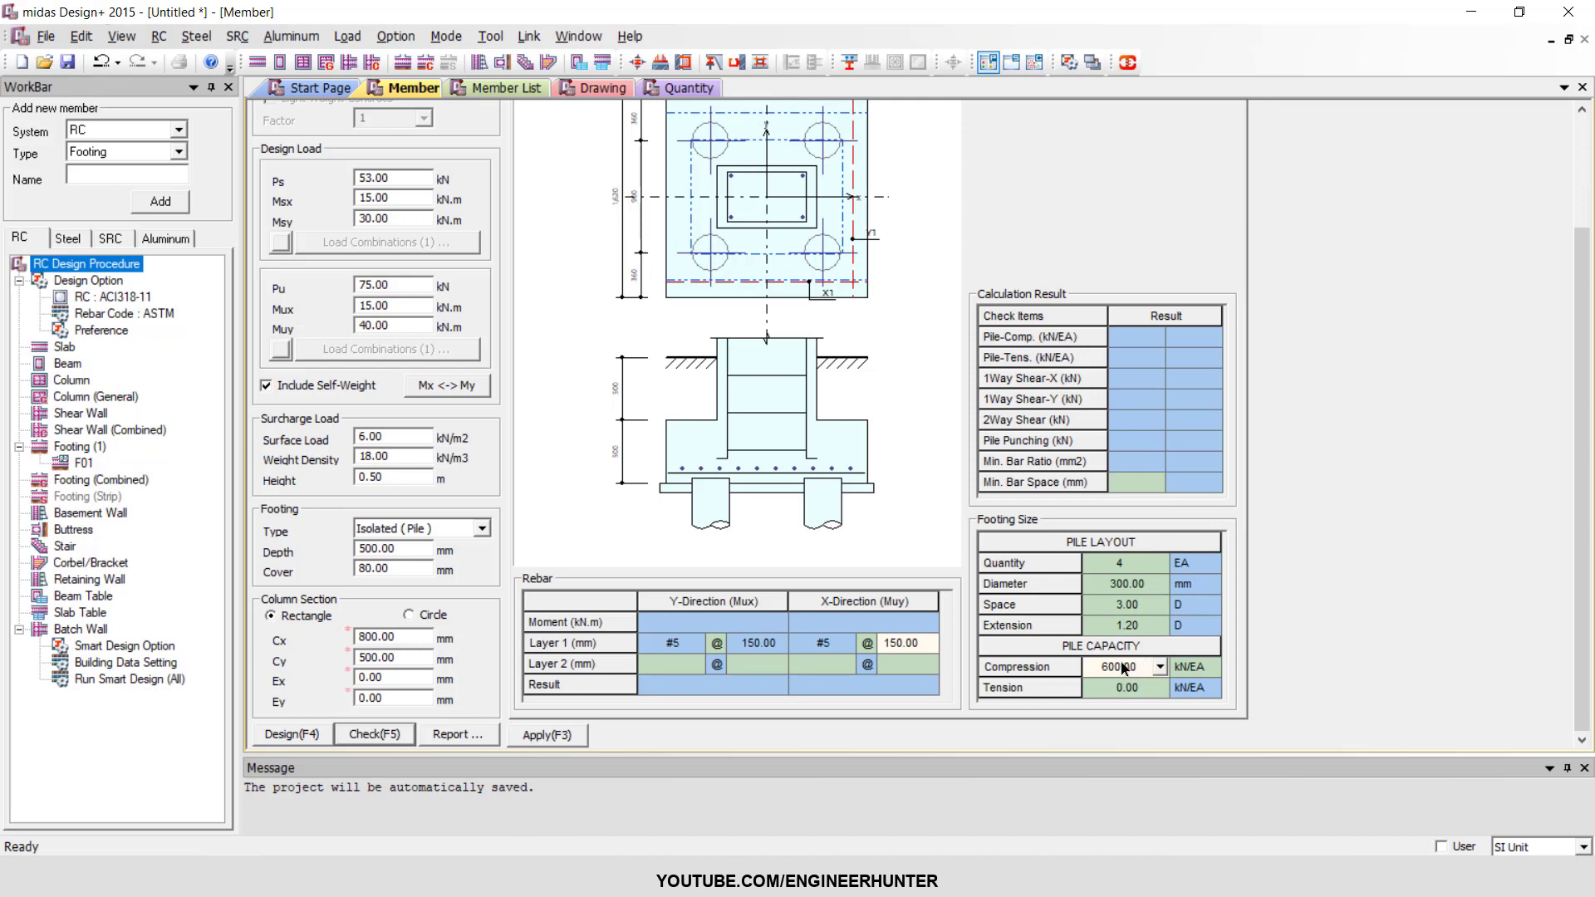
{"action": "left_click", "coordinate": [1159, 669]}
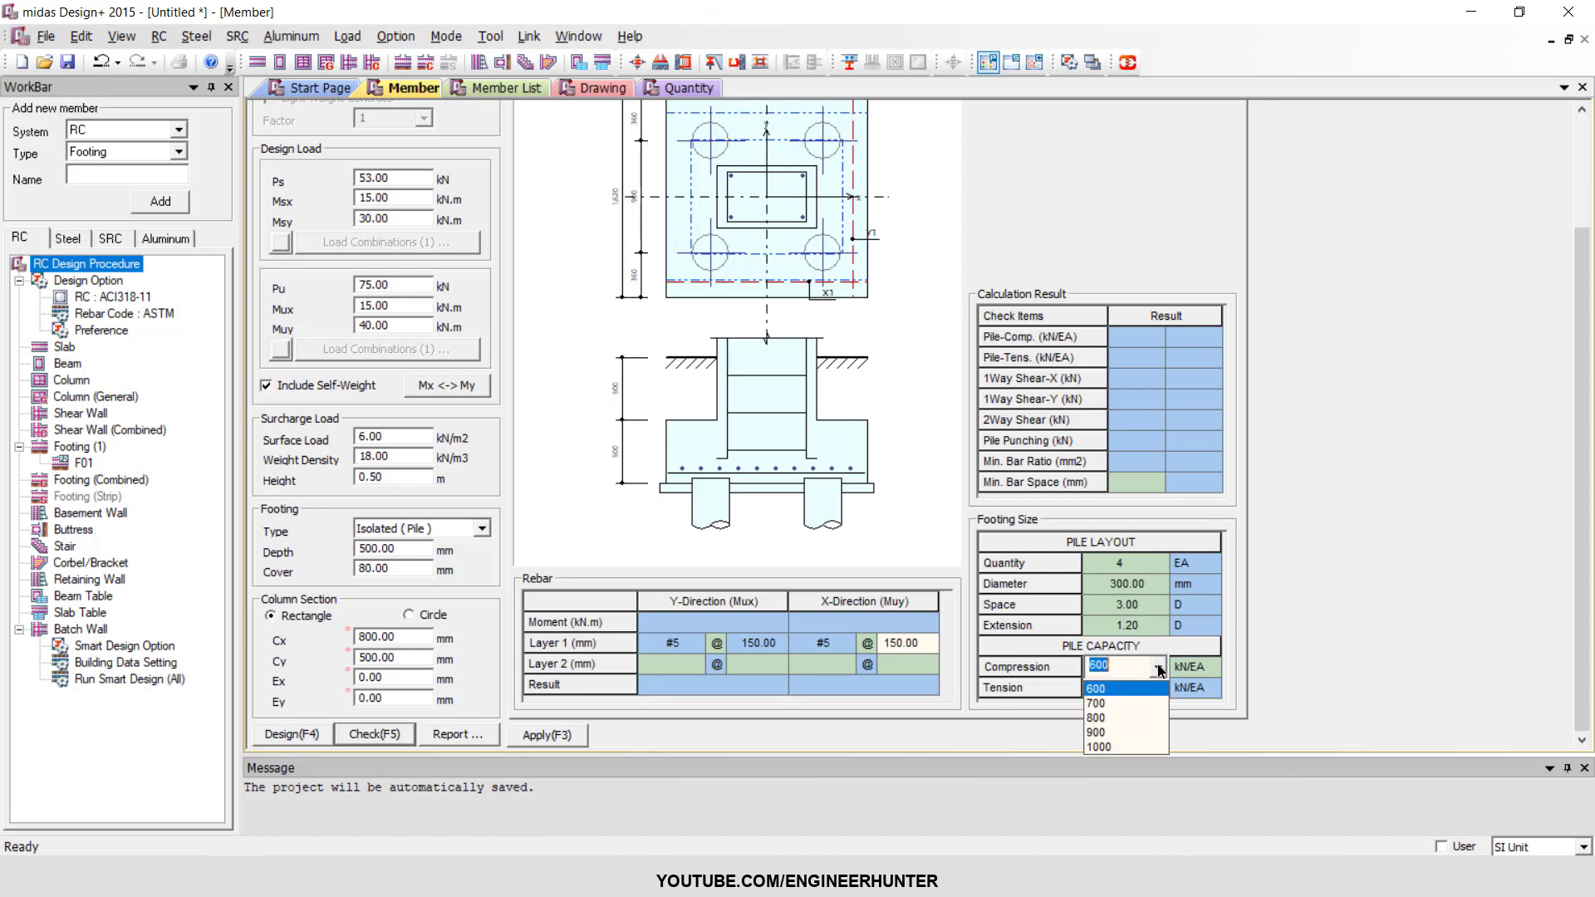
{"action": "left_click", "coordinate": [1126, 667]}
{"action": "left_click", "coordinate": [1113, 666]}
{"action": "double_click", "coordinate": [1088, 666]}
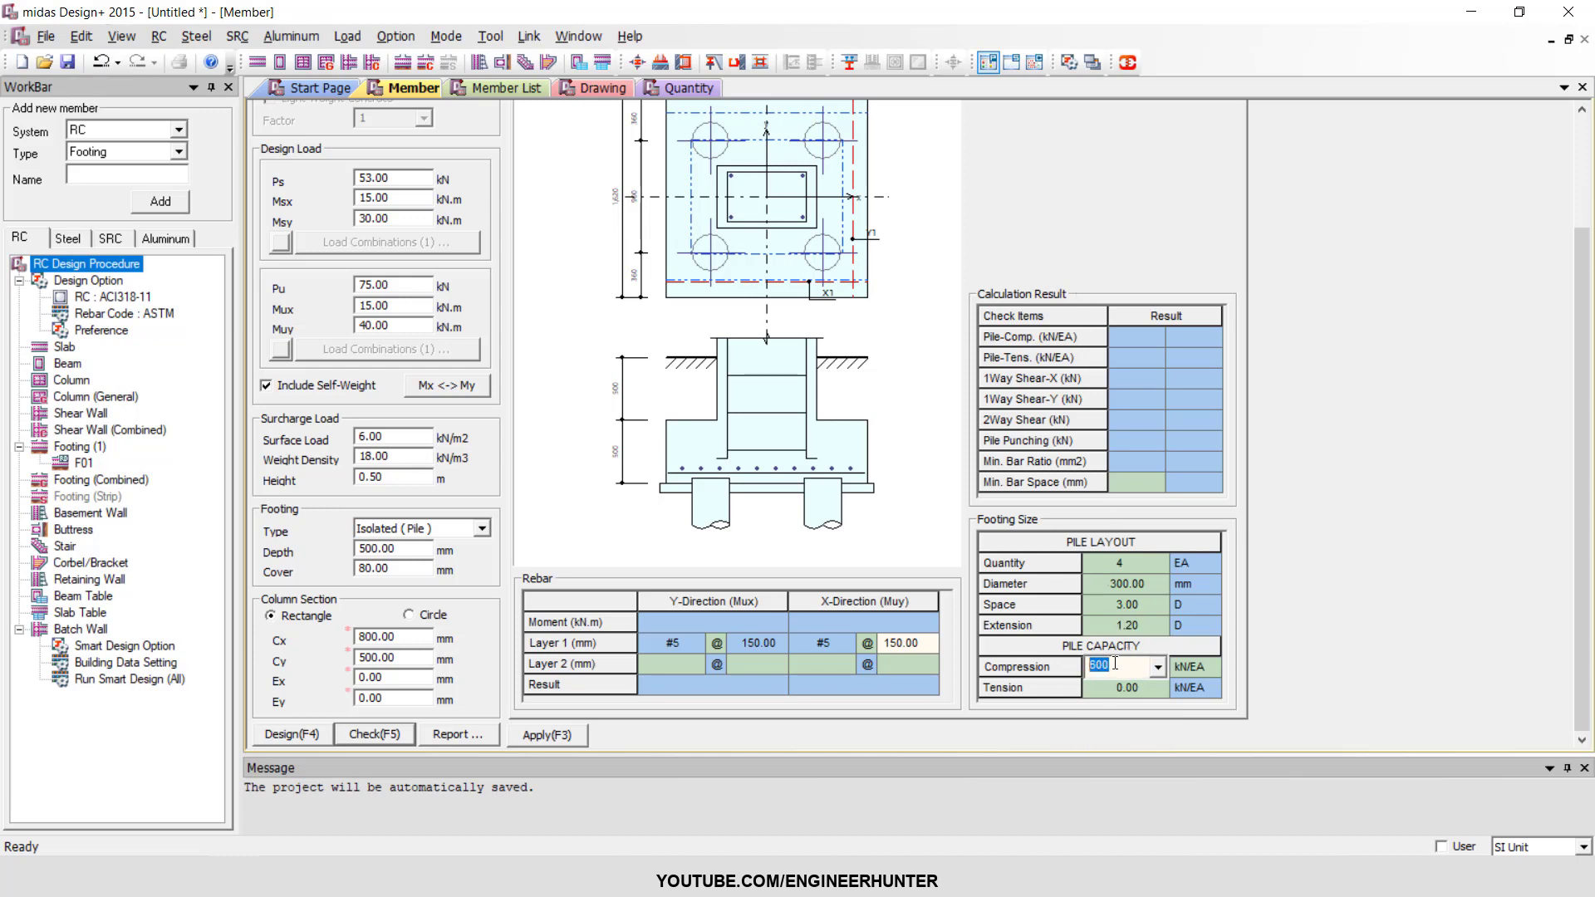
{"action": "left_click", "coordinate": [1114, 668]}
{"action": "double_click", "coordinate": [1104, 668]}
{"action": "left_click", "coordinate": [384, 737]}
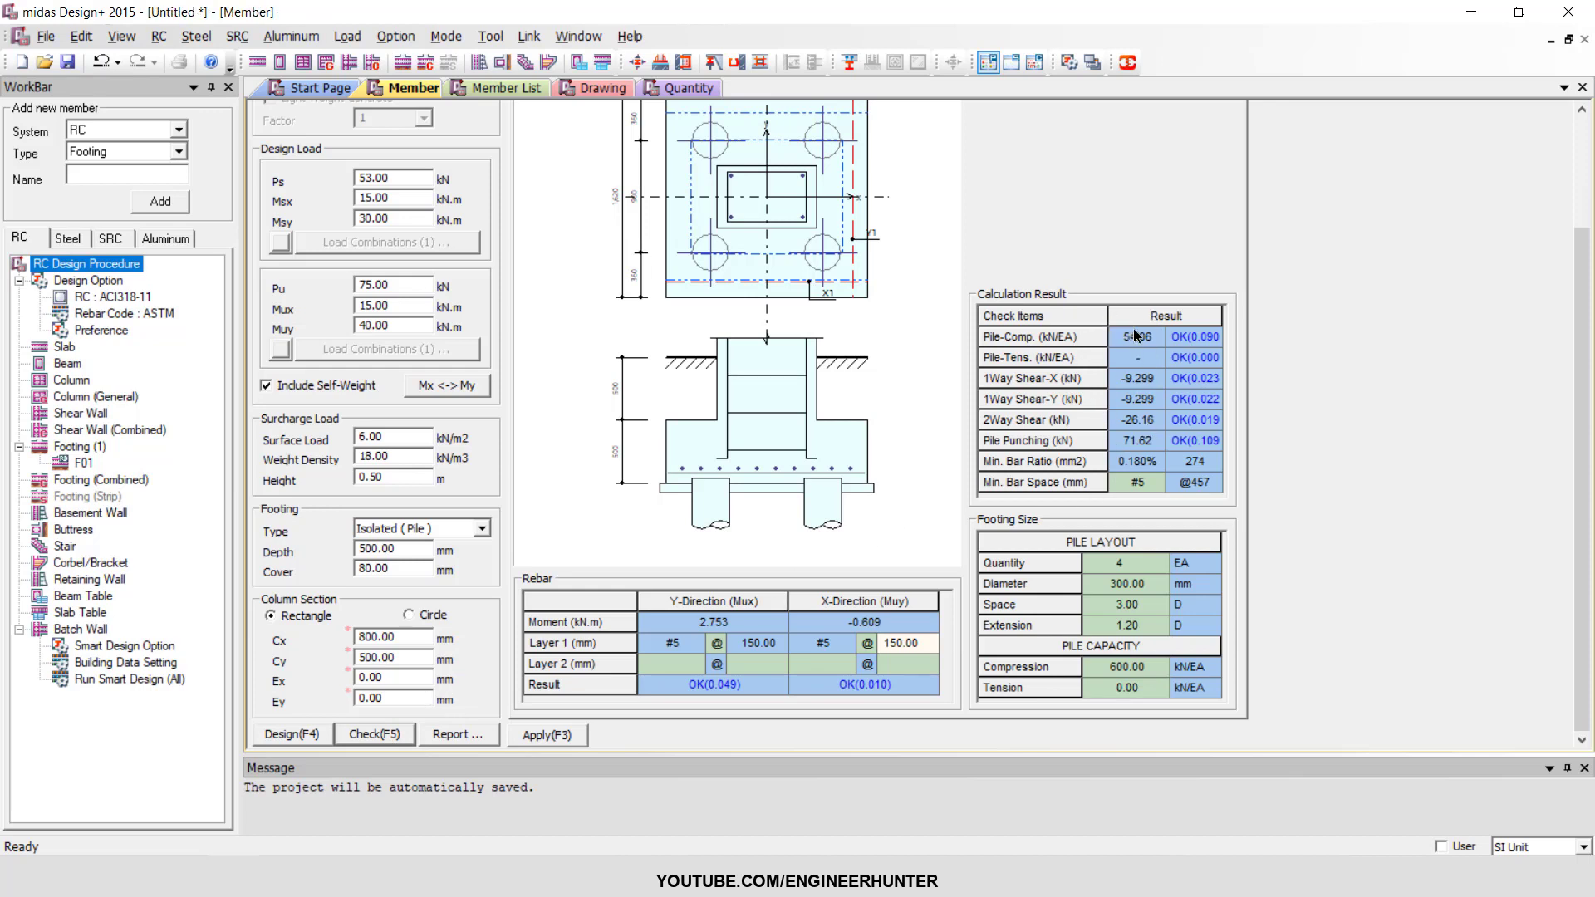
{"action": "scroll", "coordinate": [1132, 499], "scroll_direction": "up", "scroll_amount": 3}
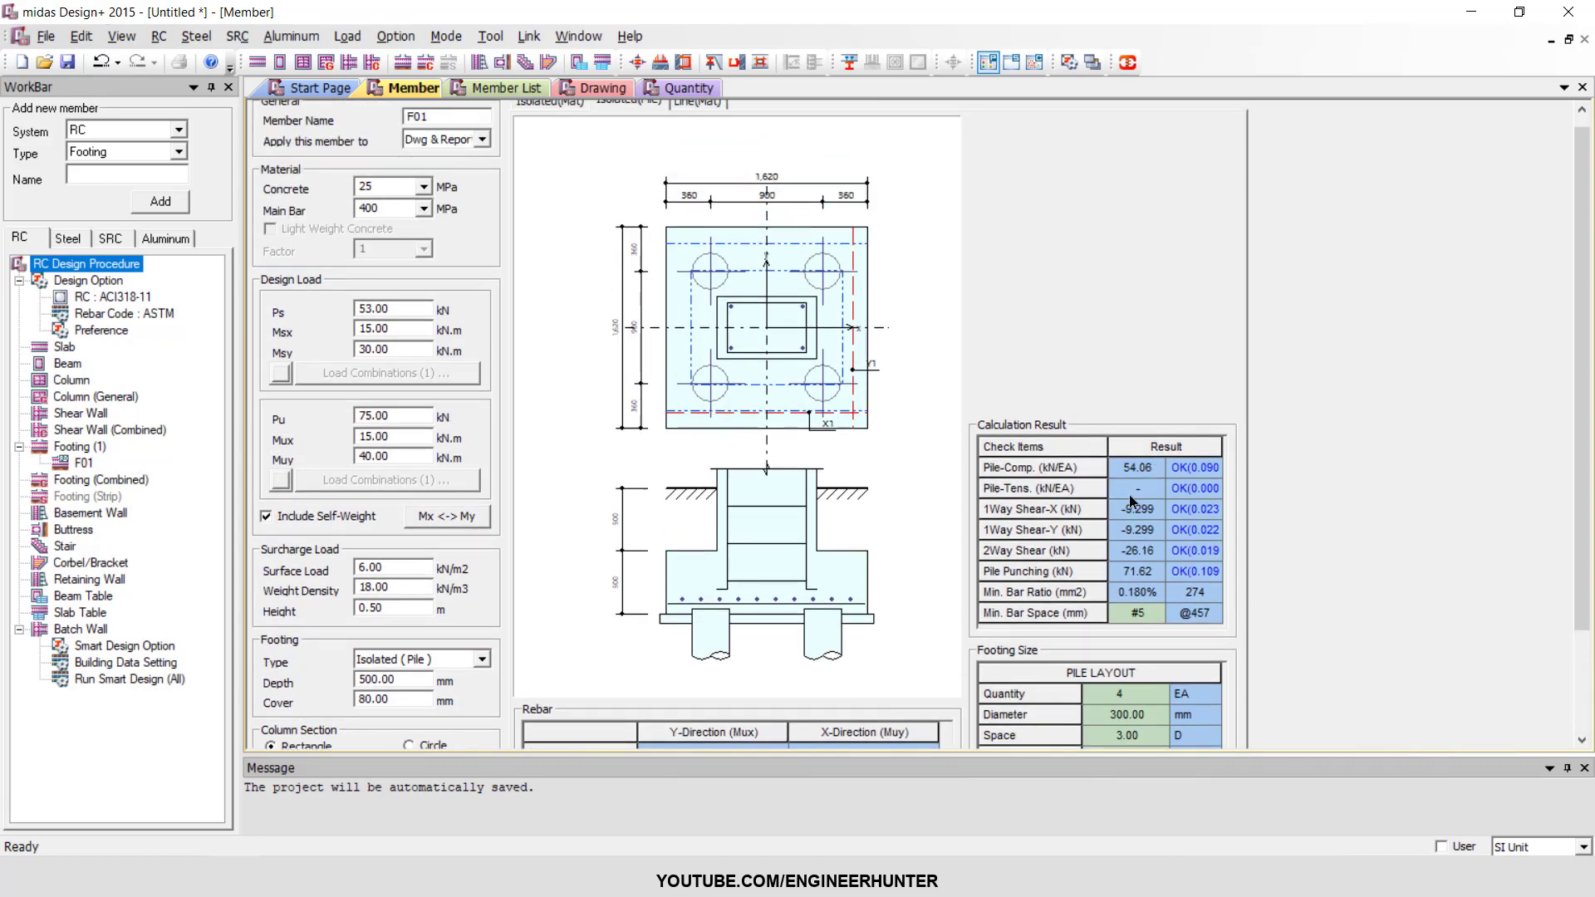
{"action": "scroll", "coordinate": [1155, 316], "scroll_direction": "down", "scroll_amount": 3}
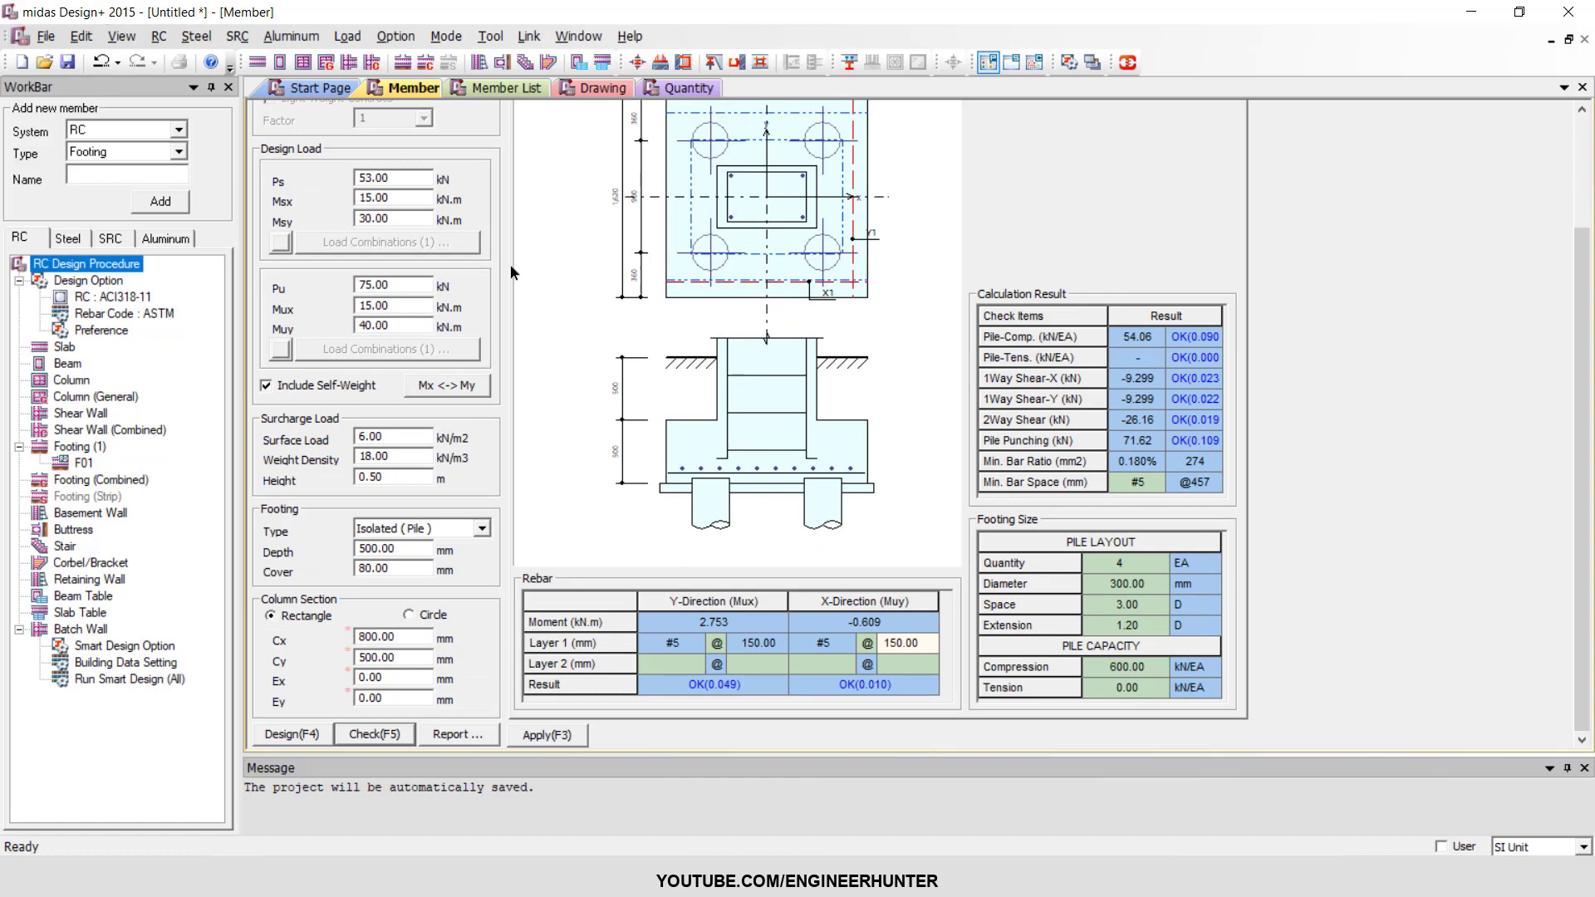
{"action": "scroll", "coordinate": [598, 440], "scroll_direction": "up", "scroll_amount": 3}
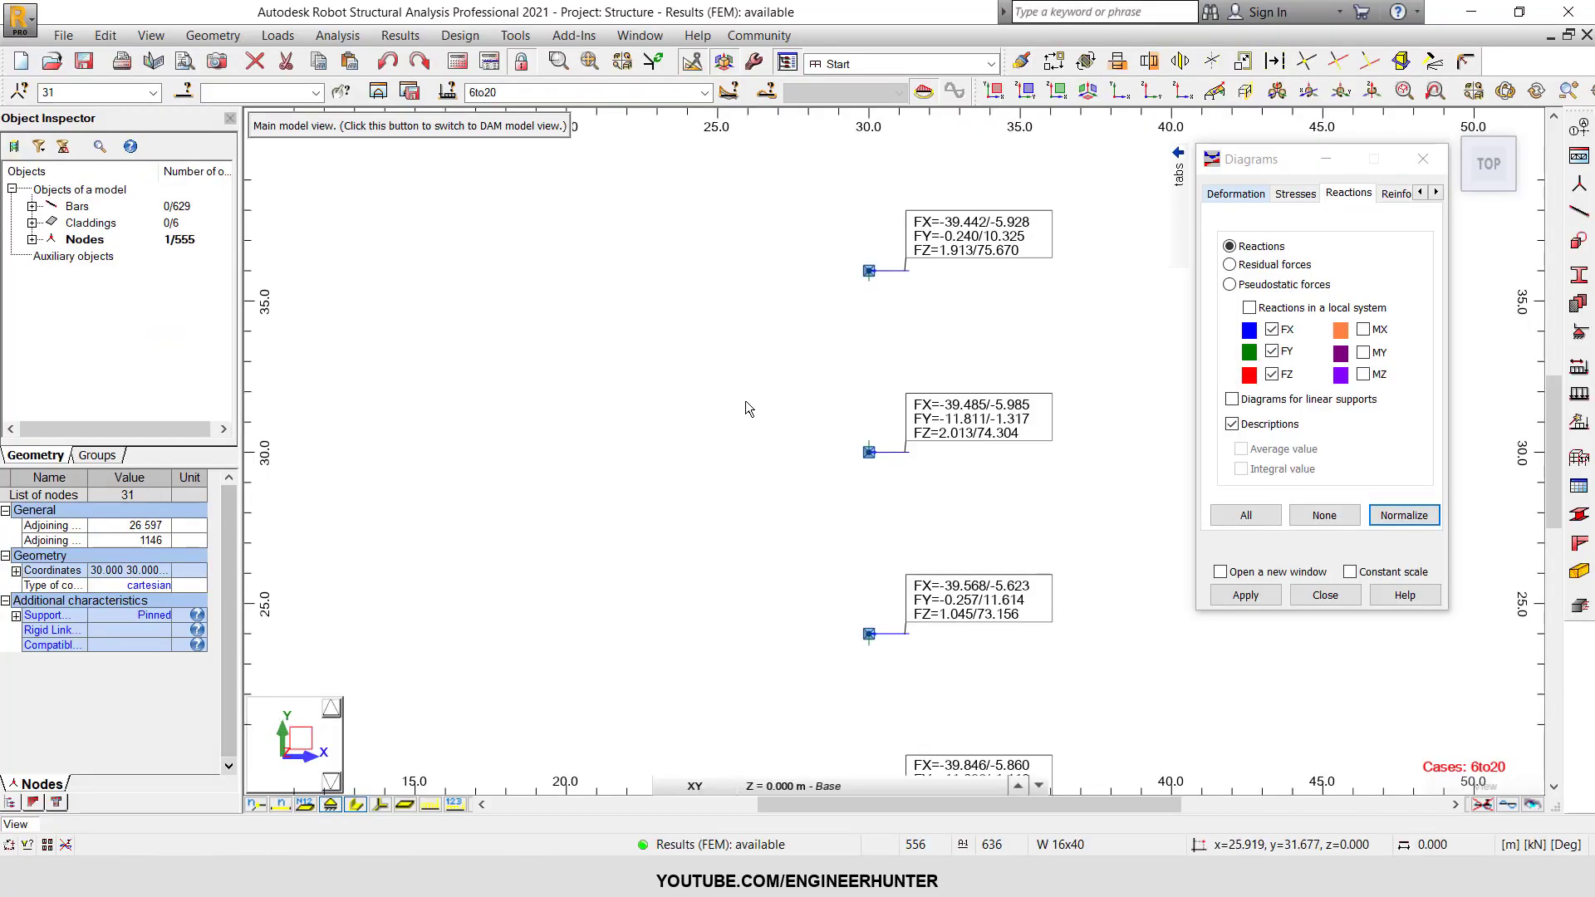
In Robot Structural Analysis, hide the FX, FY and FZ reactions with their descriptions and show the whole structure in 3D.
{"action": "left_click", "coordinate": [1272, 329]}
{"action": "left_click", "coordinate": [1272, 351]}
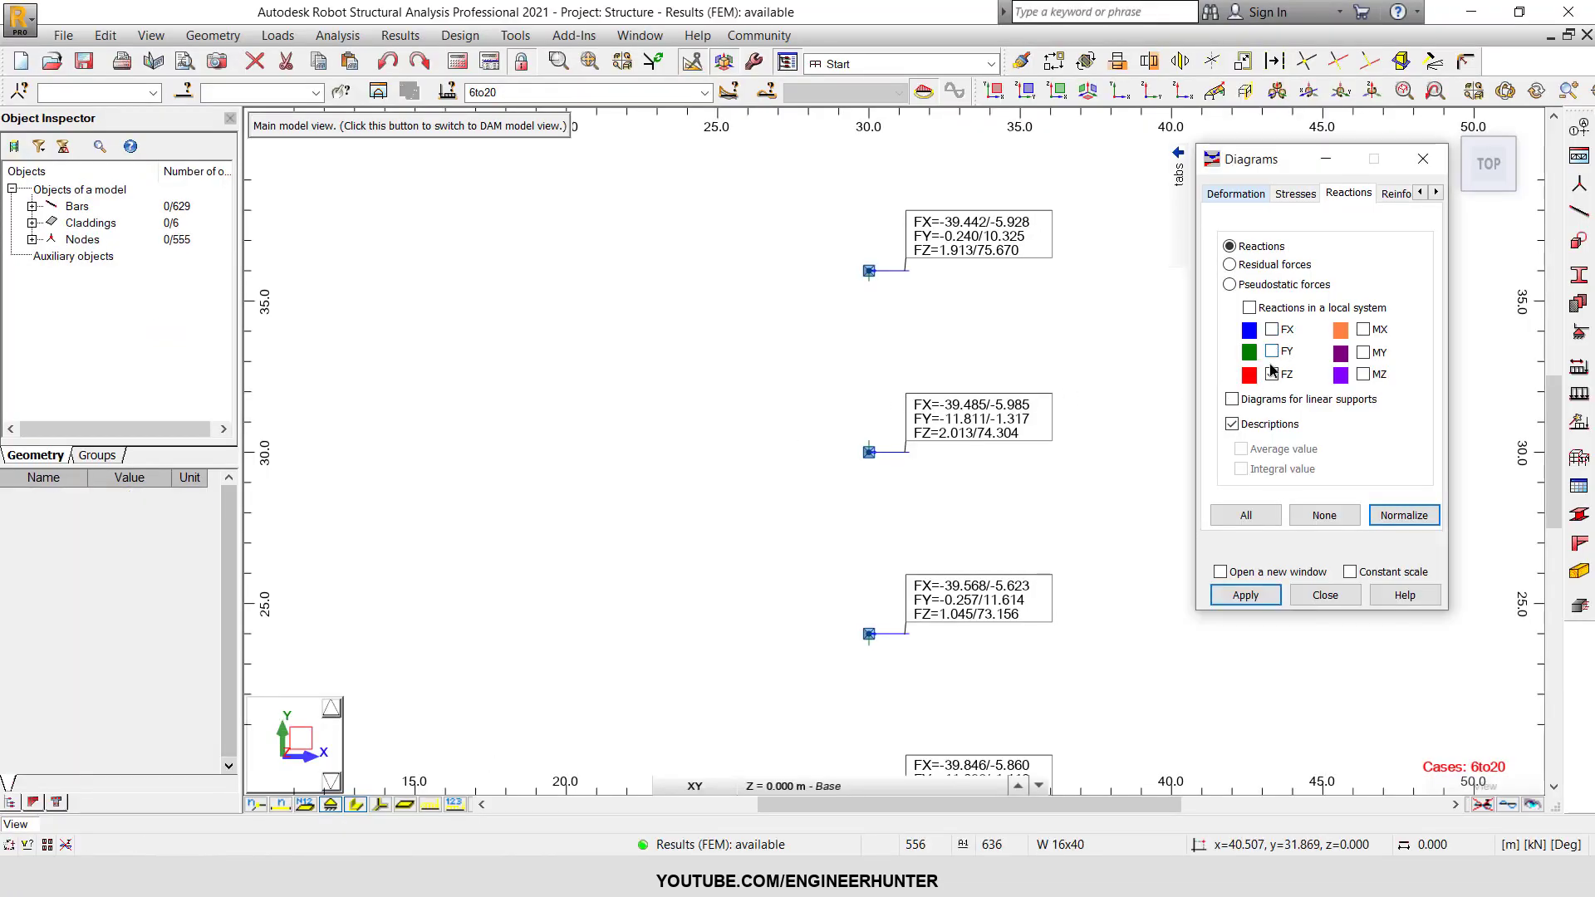
{"action": "left_click", "coordinate": [1272, 374]}
{"action": "left_click", "coordinate": [1399, 515]}
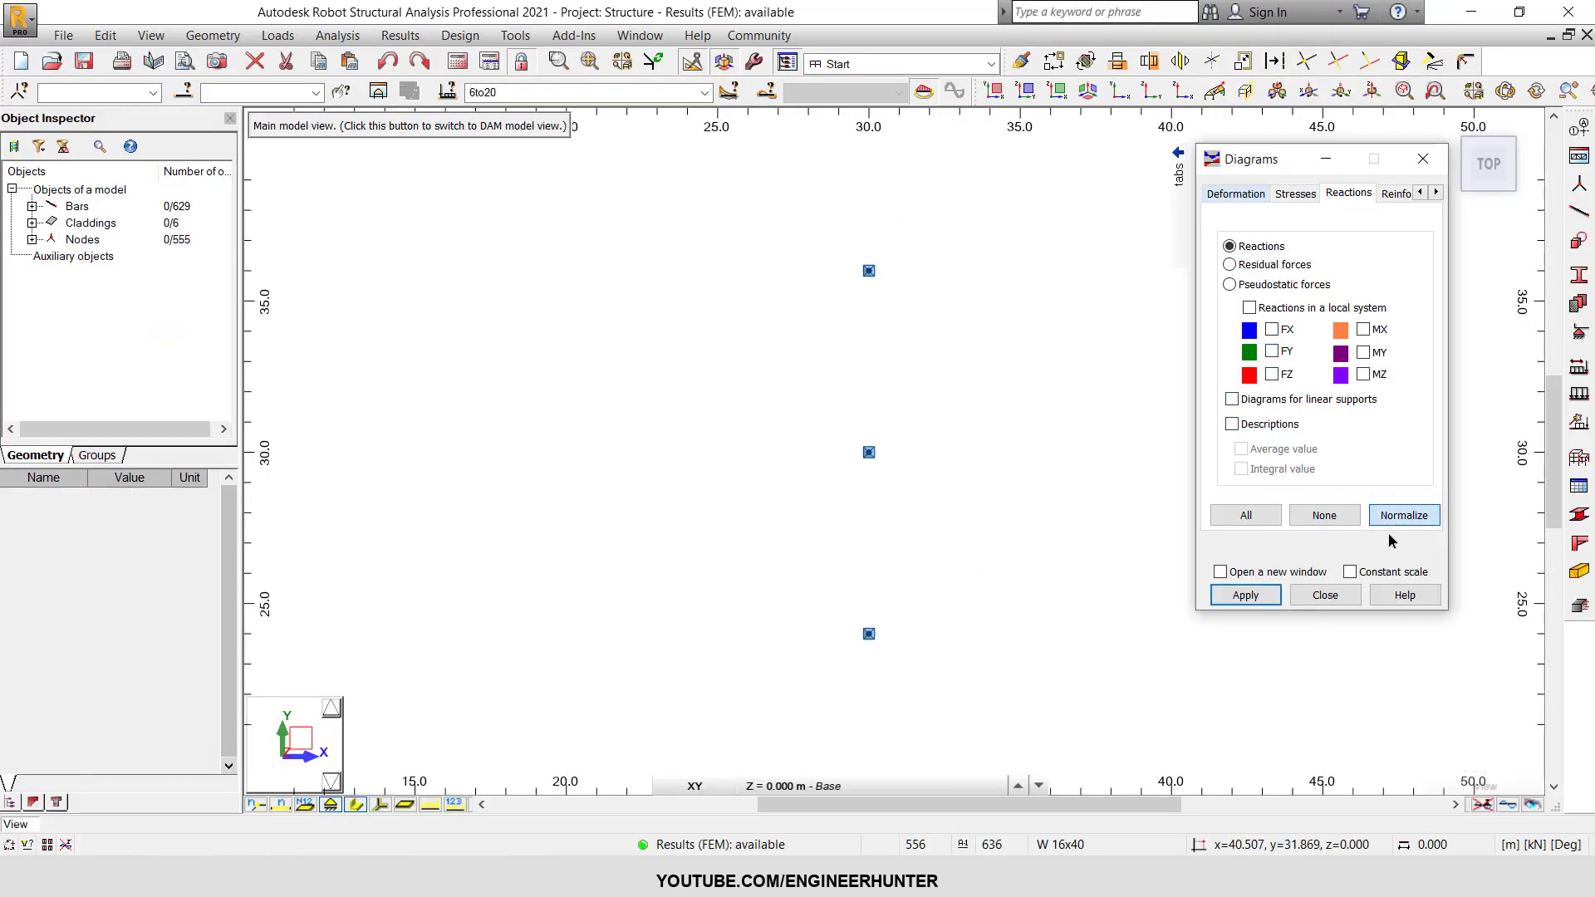
{"action": "left_click", "coordinate": [1325, 595]}
{"action": "left_click", "coordinate": [1449, 125]}
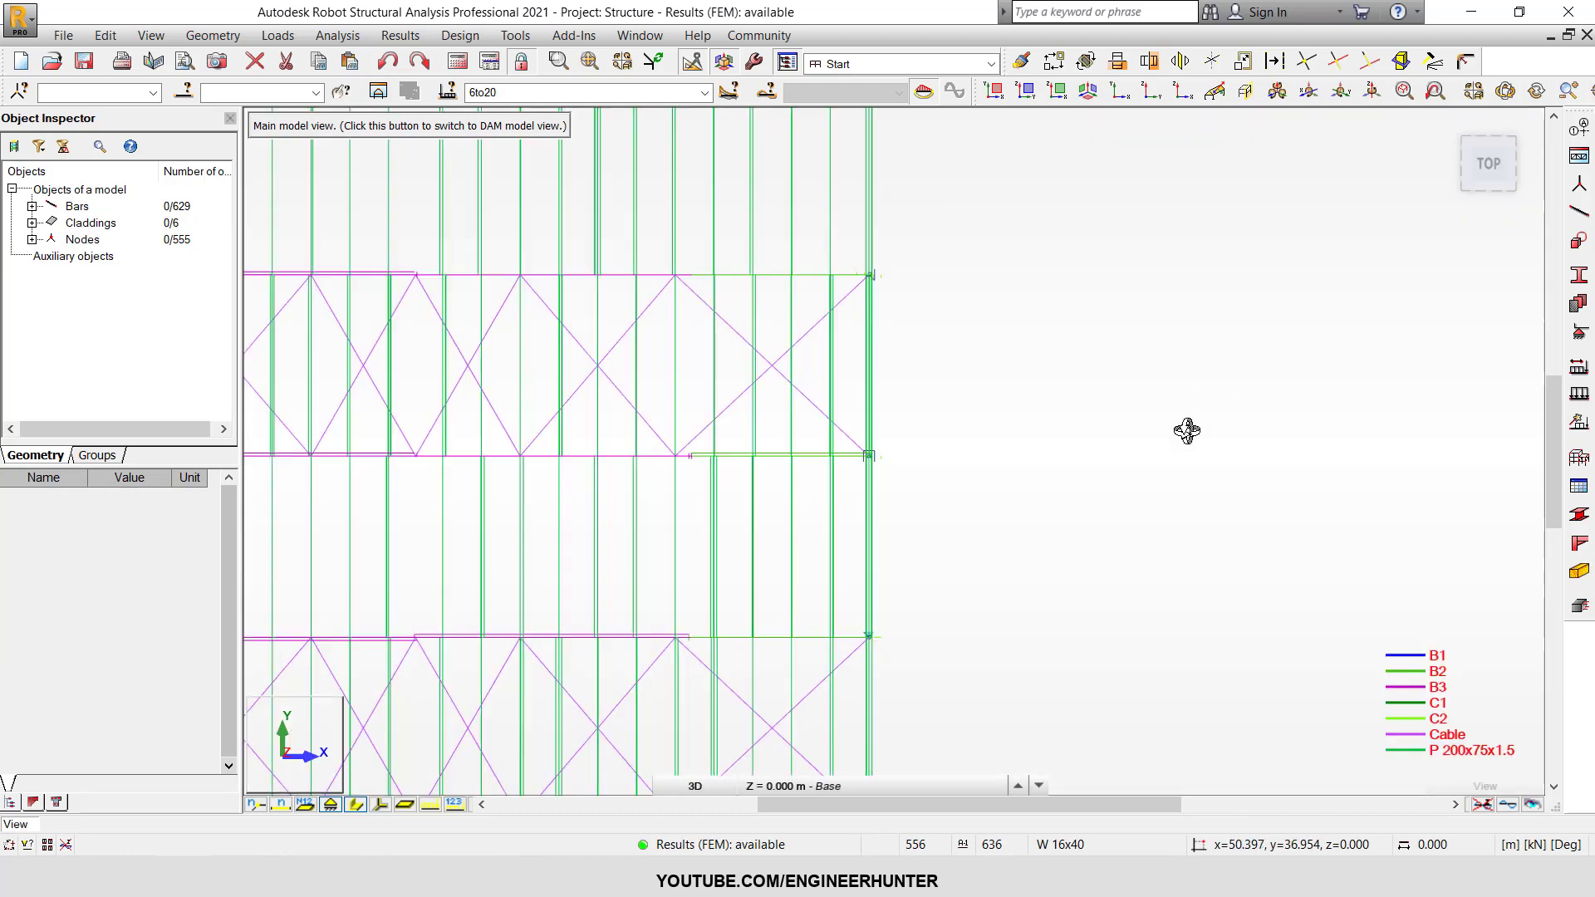
{"action": "scroll", "coordinate": [807, 588], "scroll_direction": "up", "scroll_amount": 2}
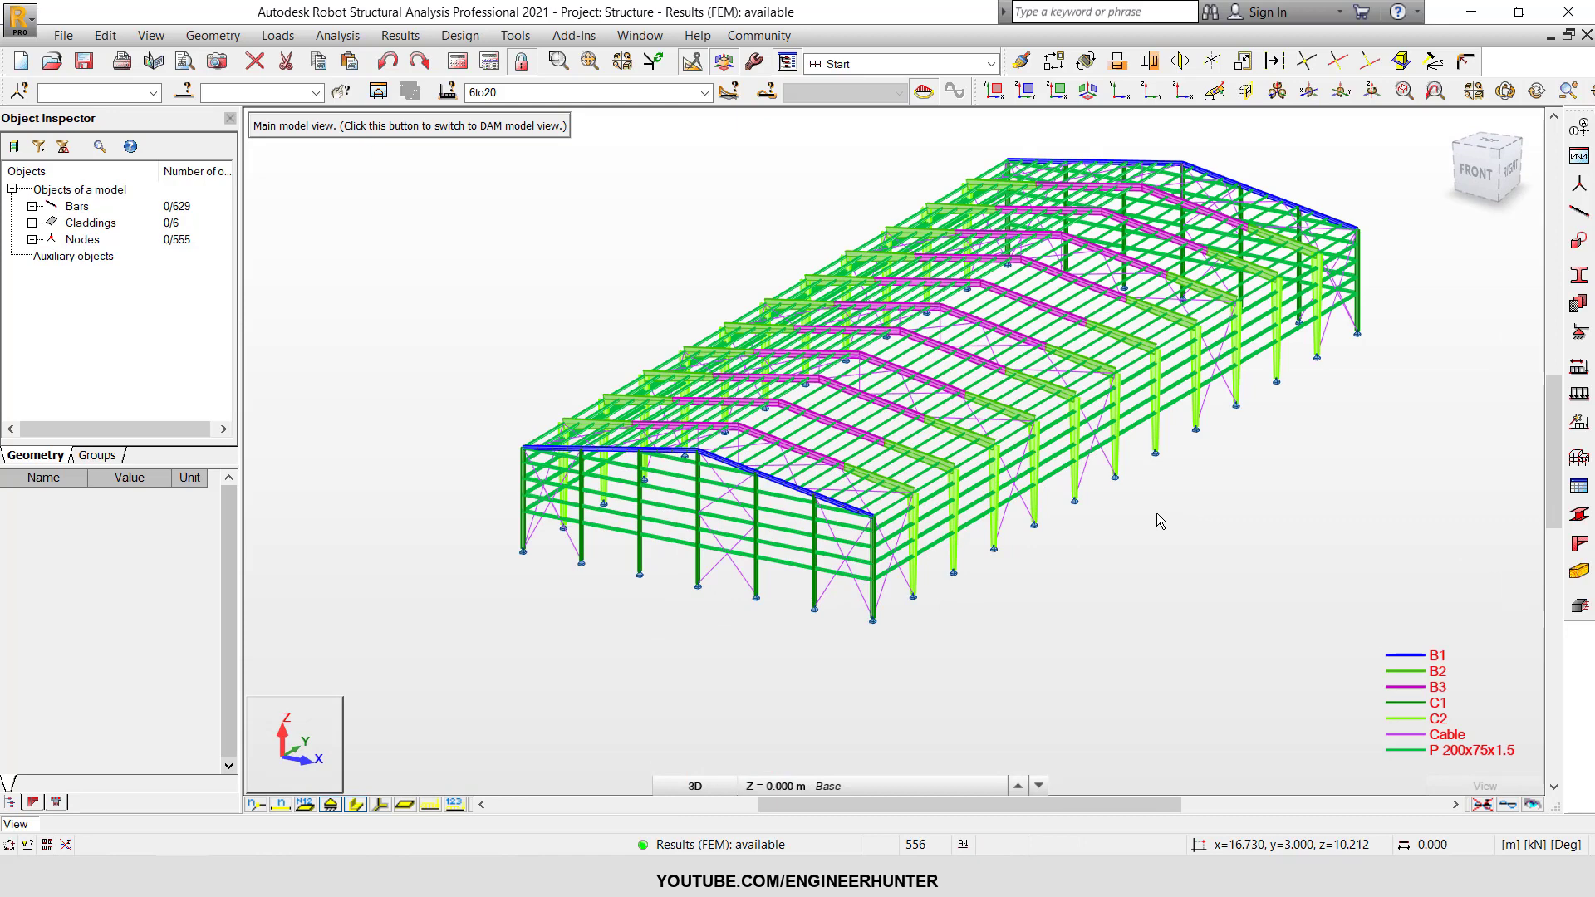
{"action": "scroll", "coordinate": [1155, 532], "scroll_direction": "up", "scroll_amount": 3}
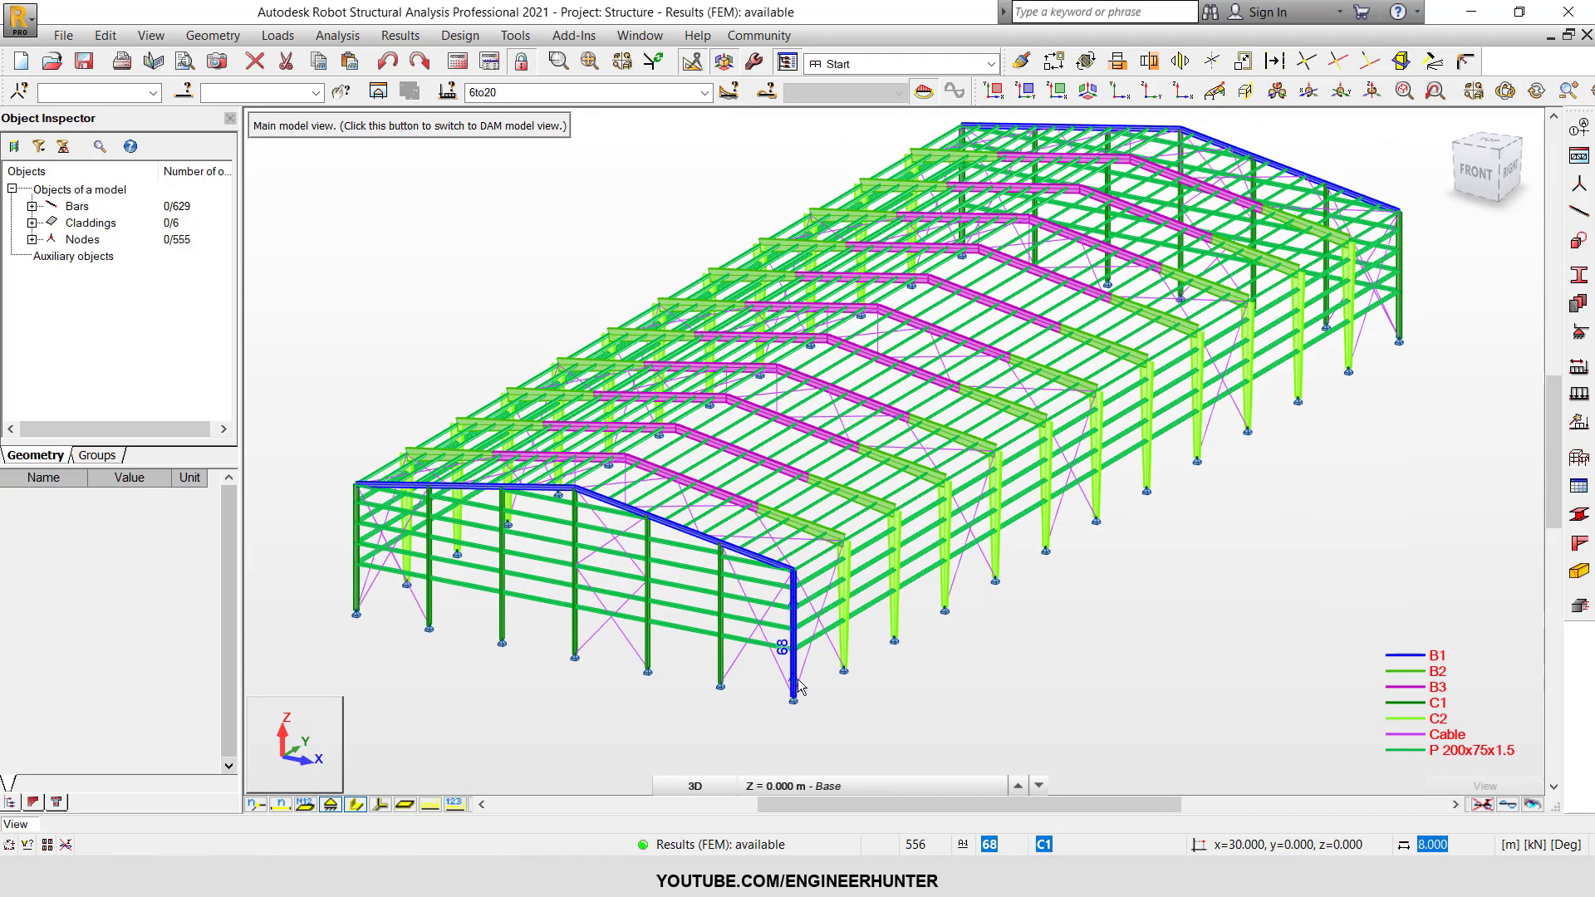
{"action": "middle_click_drag", "start_coordinate": [1033, 633], "coordinate": [1022, 645]}
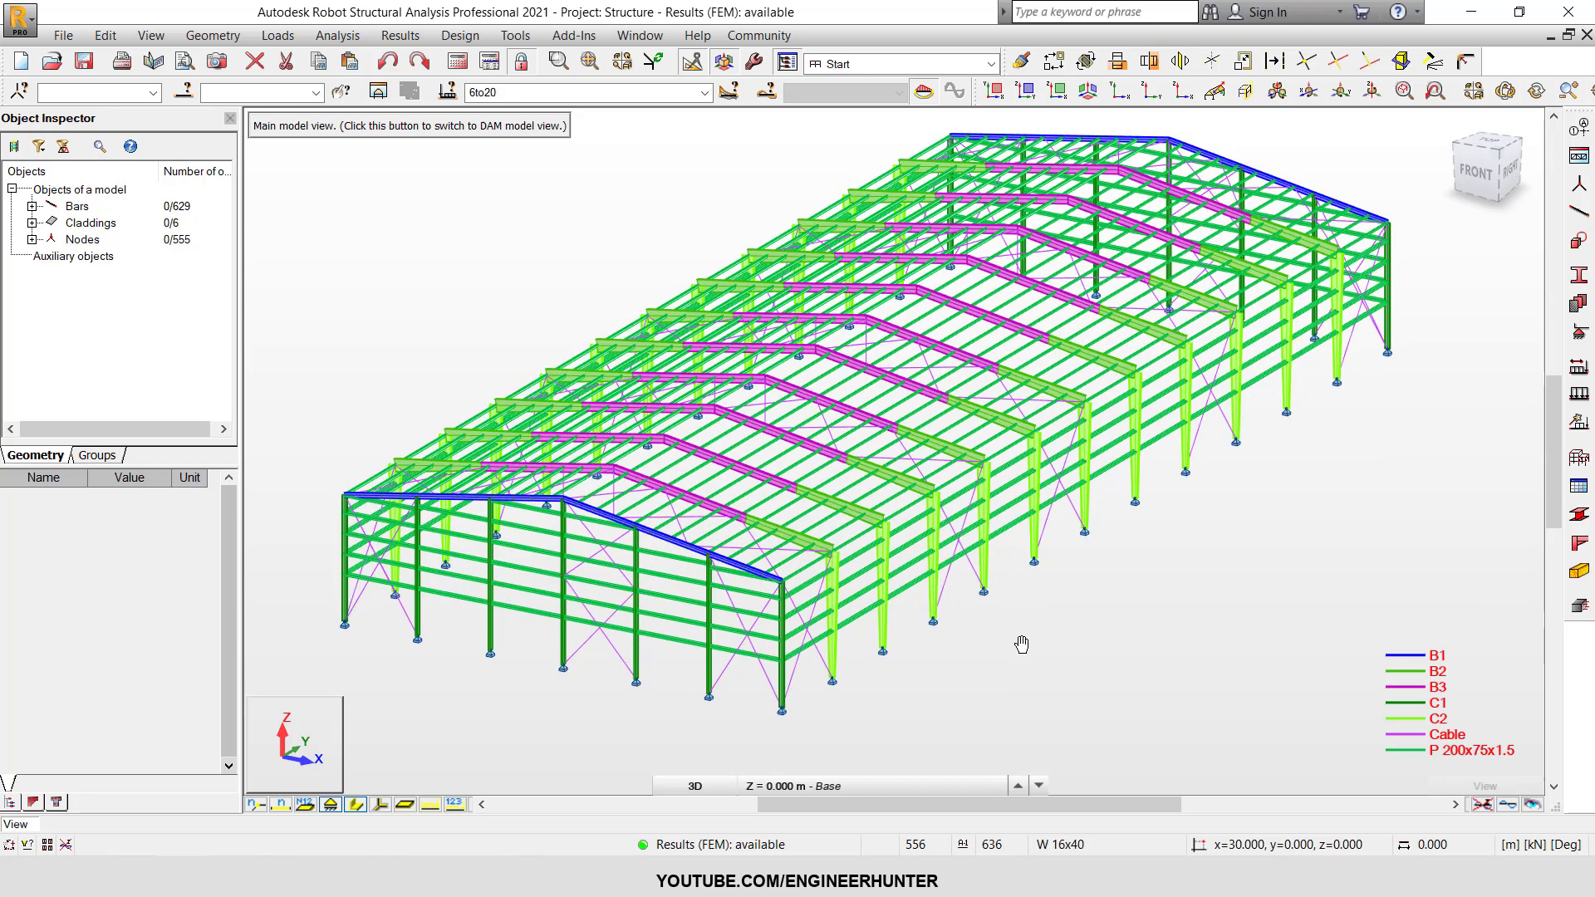
View the steel Connections design layout, and return to the Start layout with the structure model.
{"action": "left_click", "coordinate": [892, 67]}
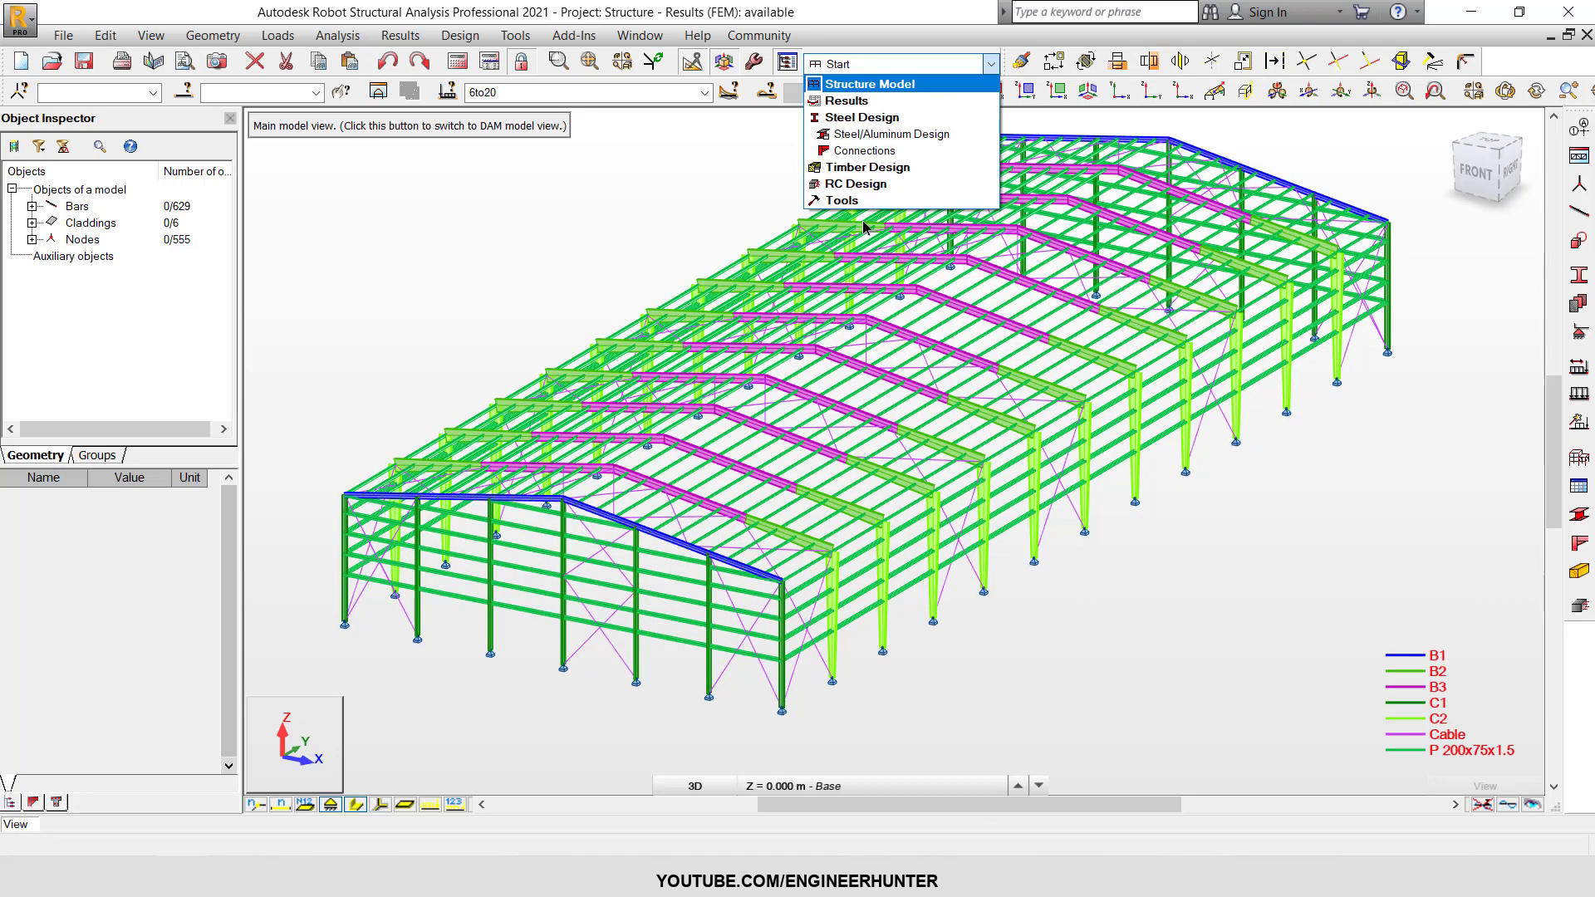
{"action": "left_click", "coordinate": [847, 152]}
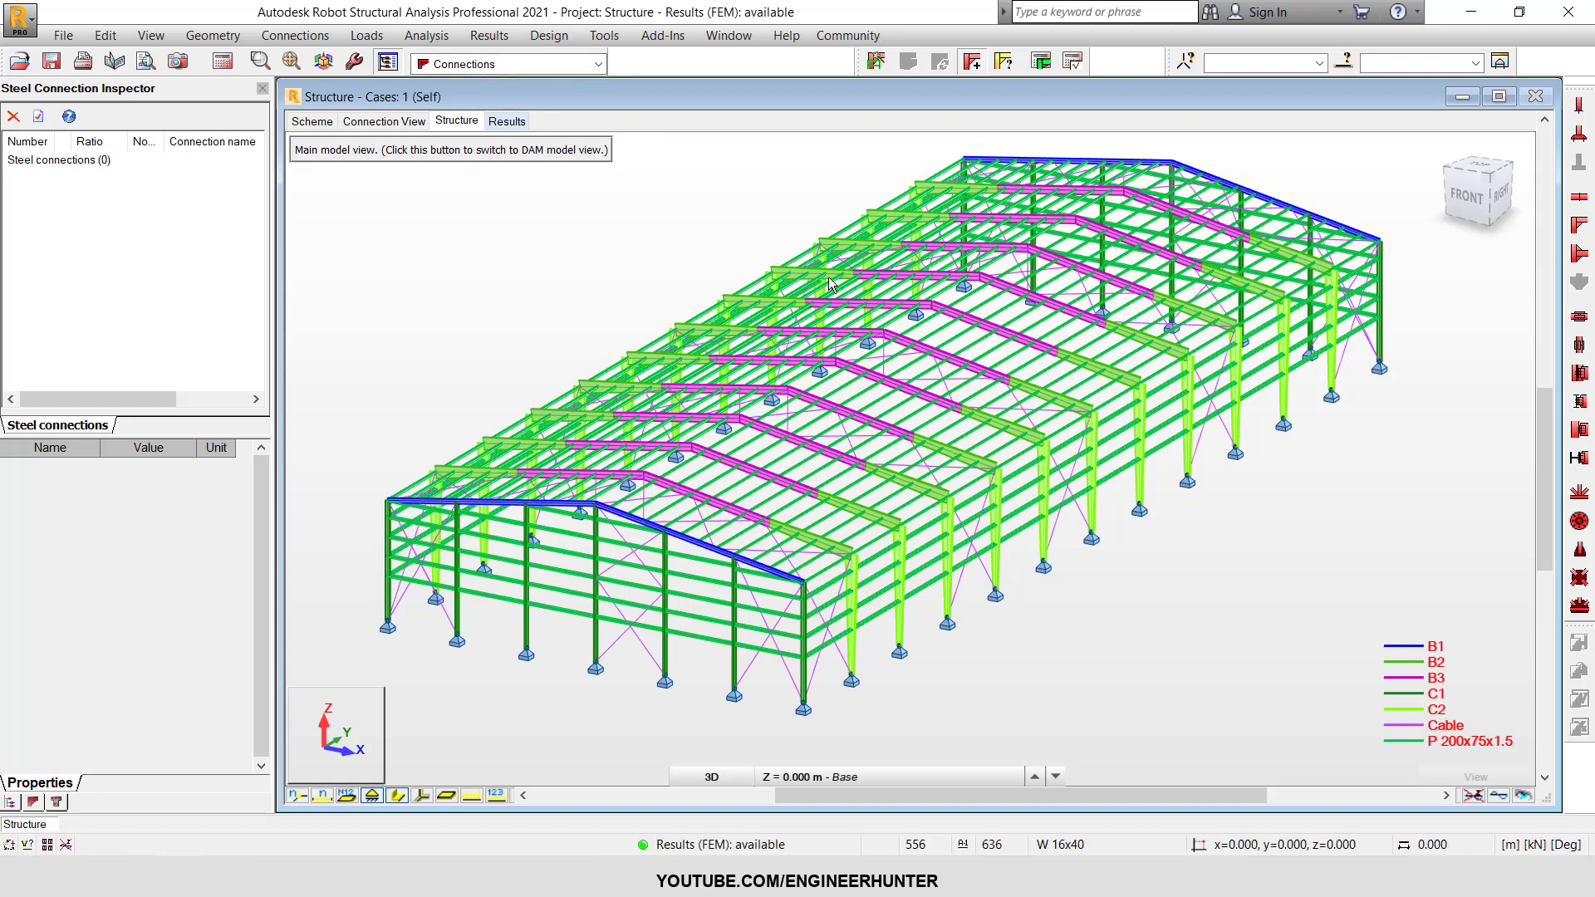
{"action": "left_click", "coordinate": [591, 65]}
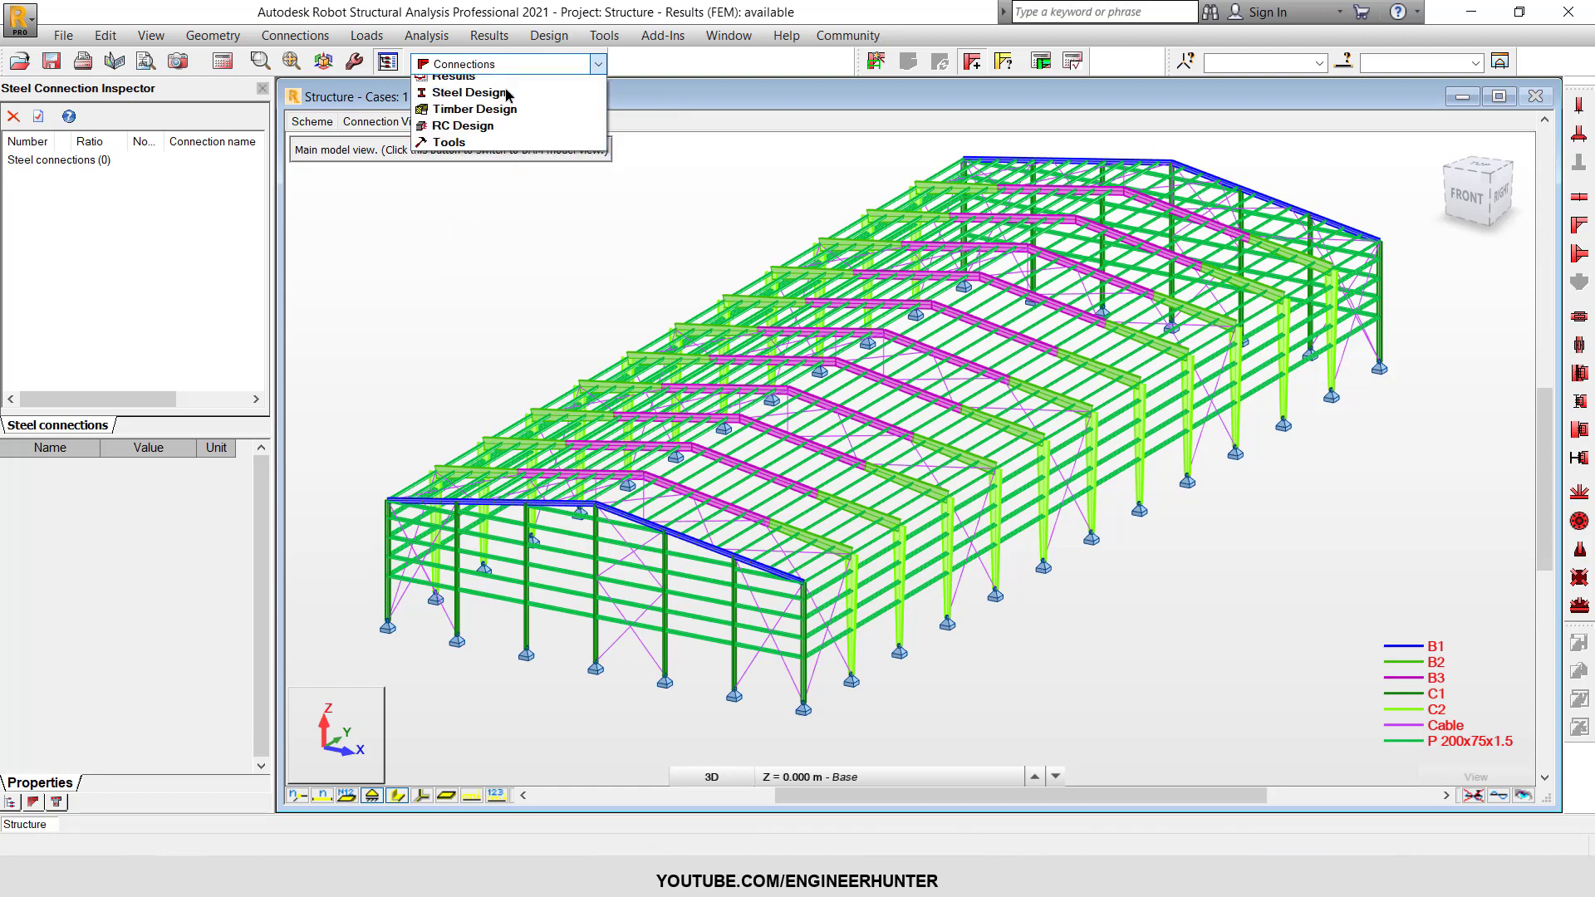
{"action": "left_click", "coordinate": [481, 100]}
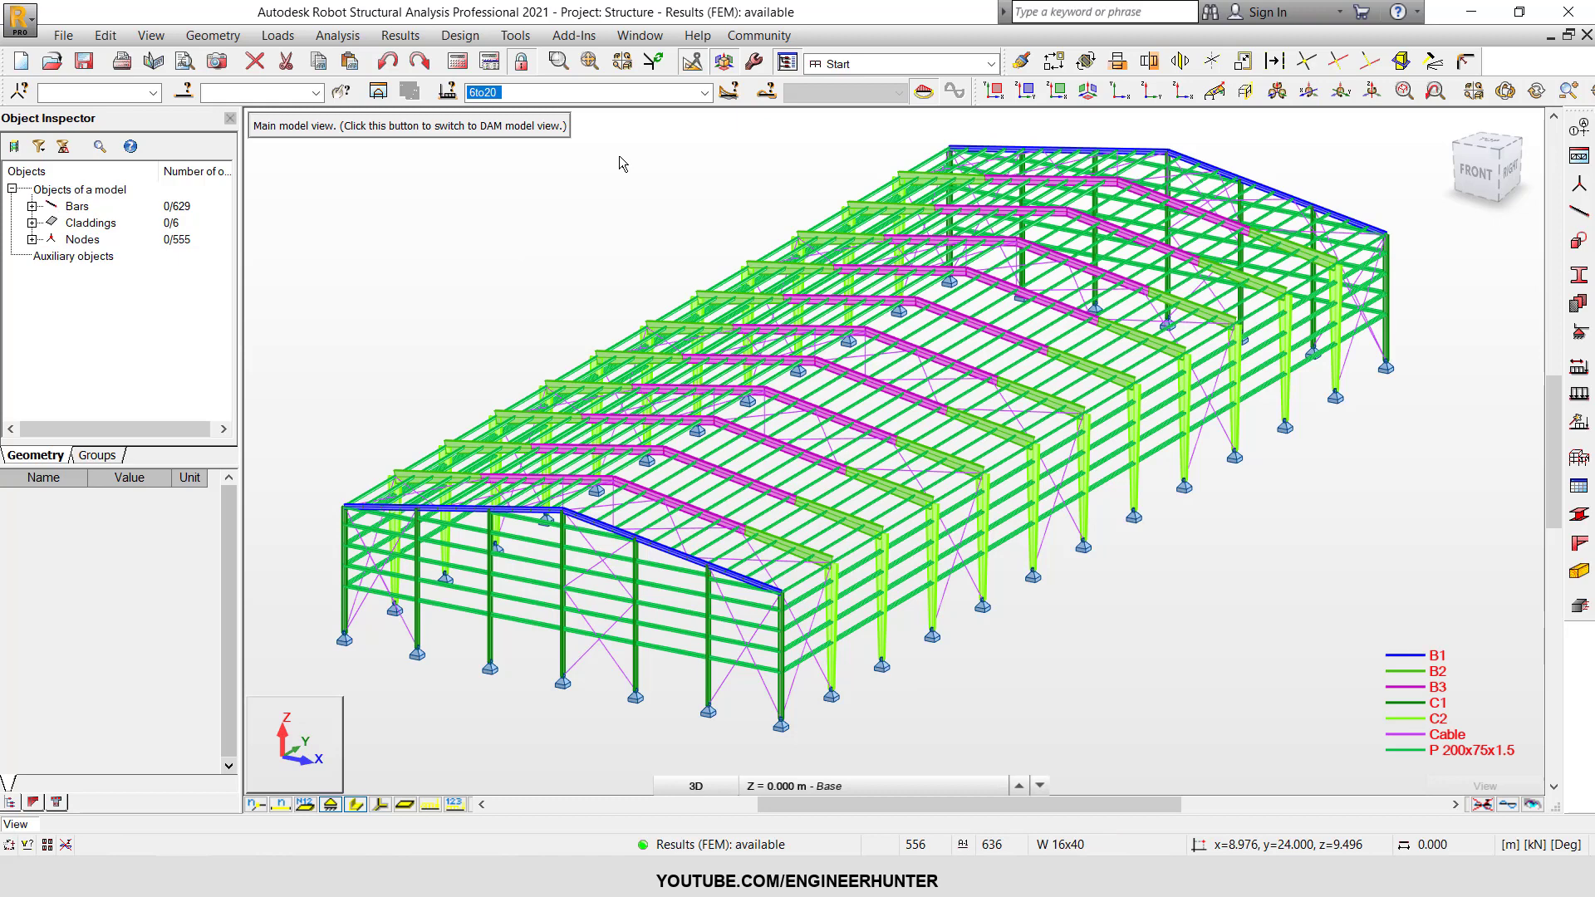
Launch the IDEA StatiCa add-in from Robot for the analysed structure.
{"action": "left_click", "coordinate": [515, 35]}
{"action": "mouse_move", "coordinate": [567, 39]}
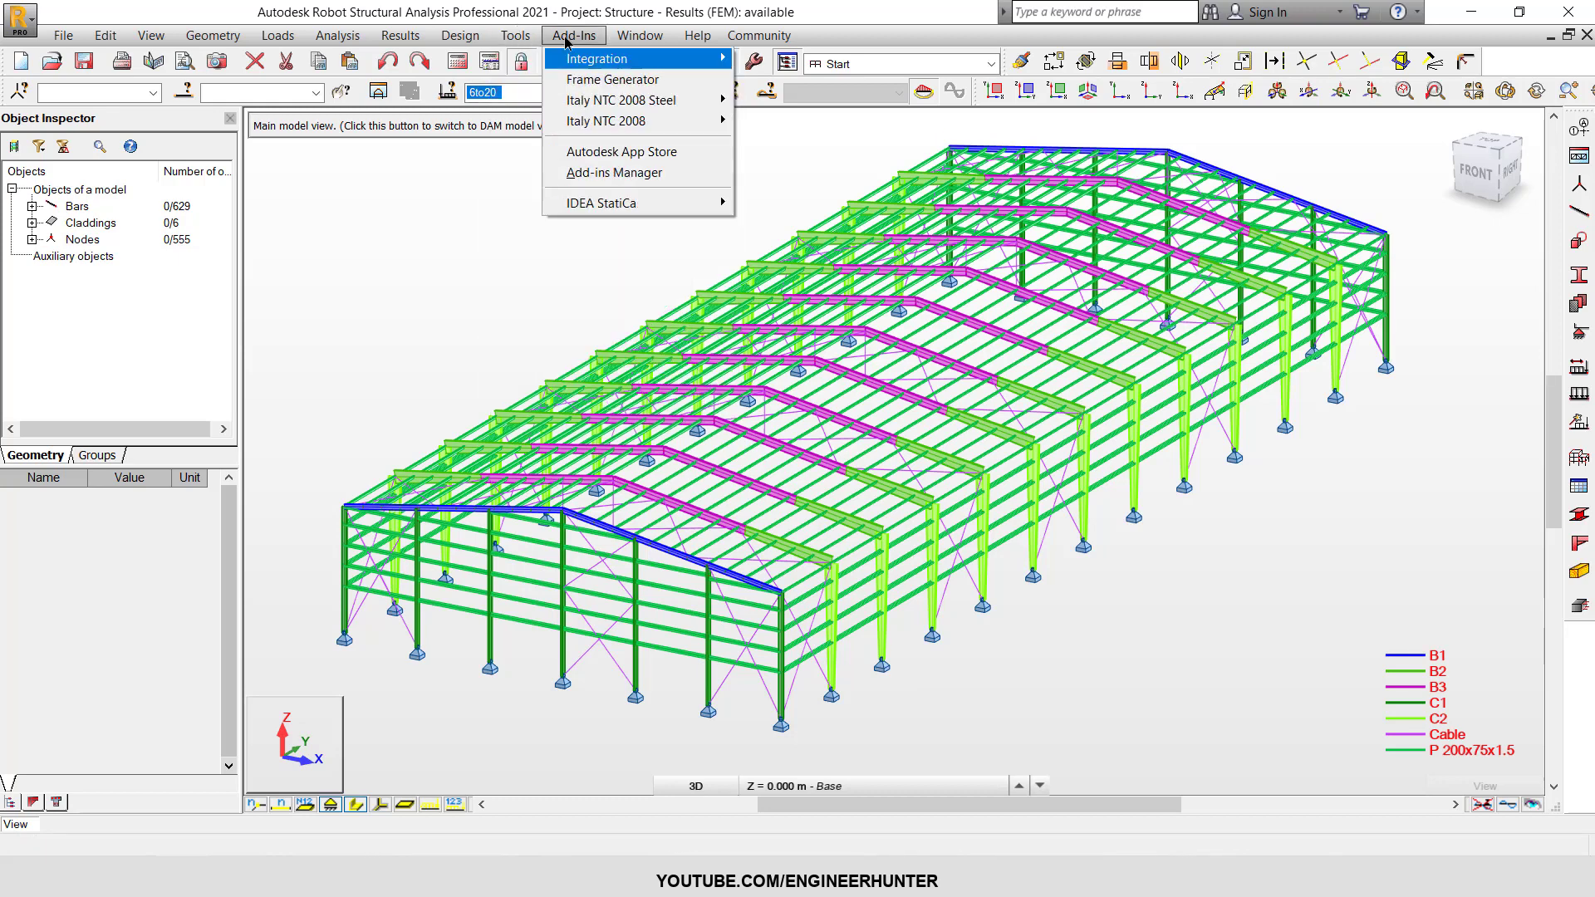
{"action": "mouse_move", "coordinate": [643, 209]}
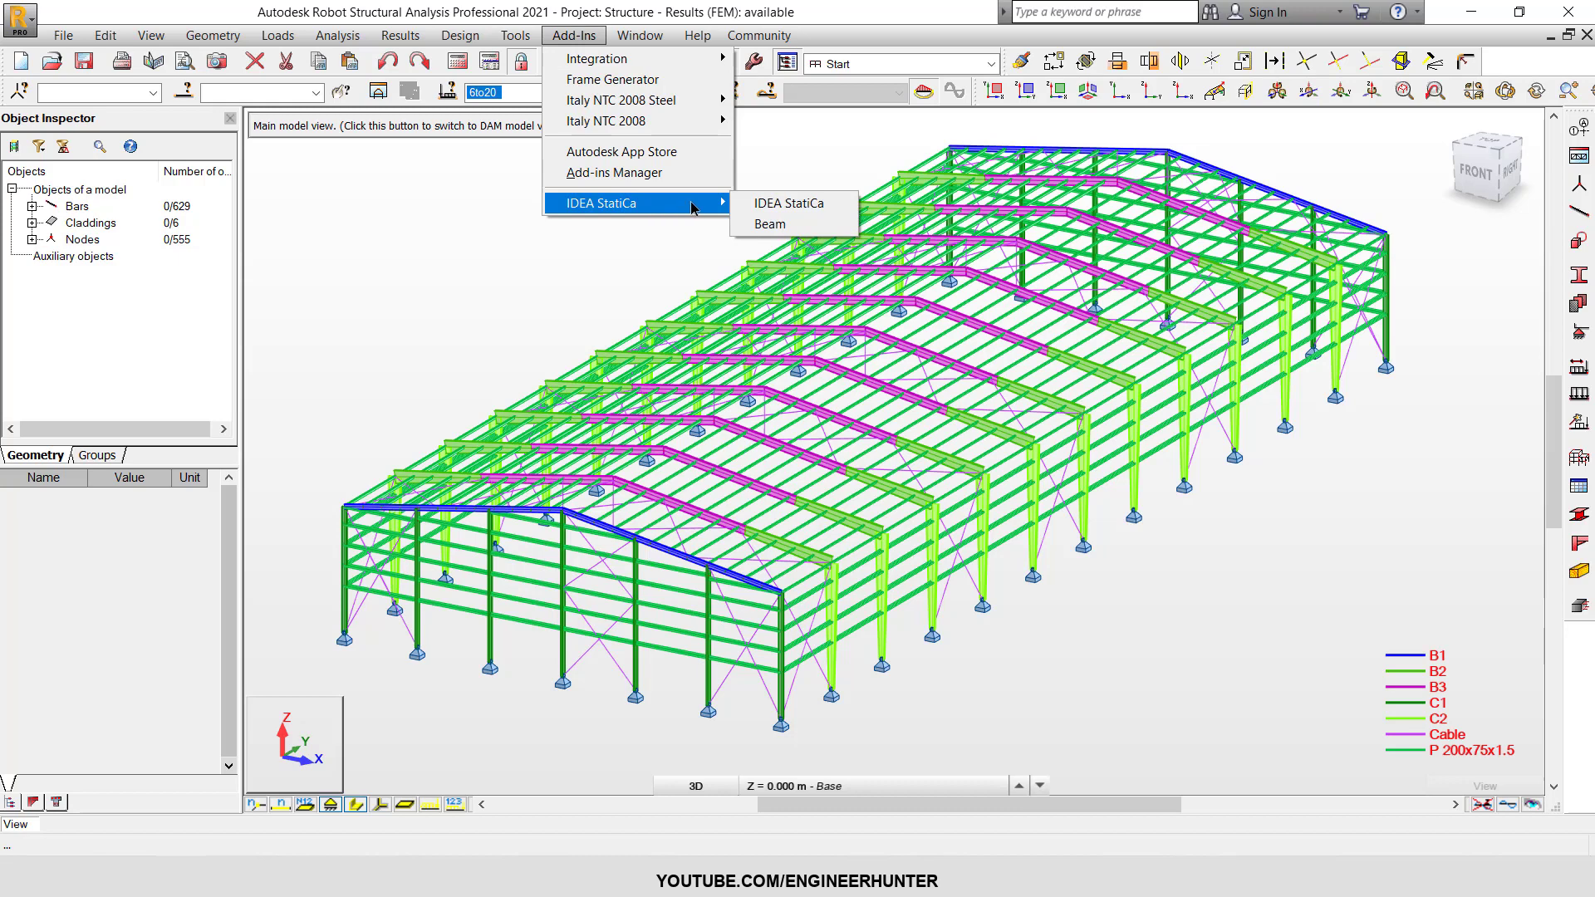
{"action": "left_click", "coordinate": [779, 203]}
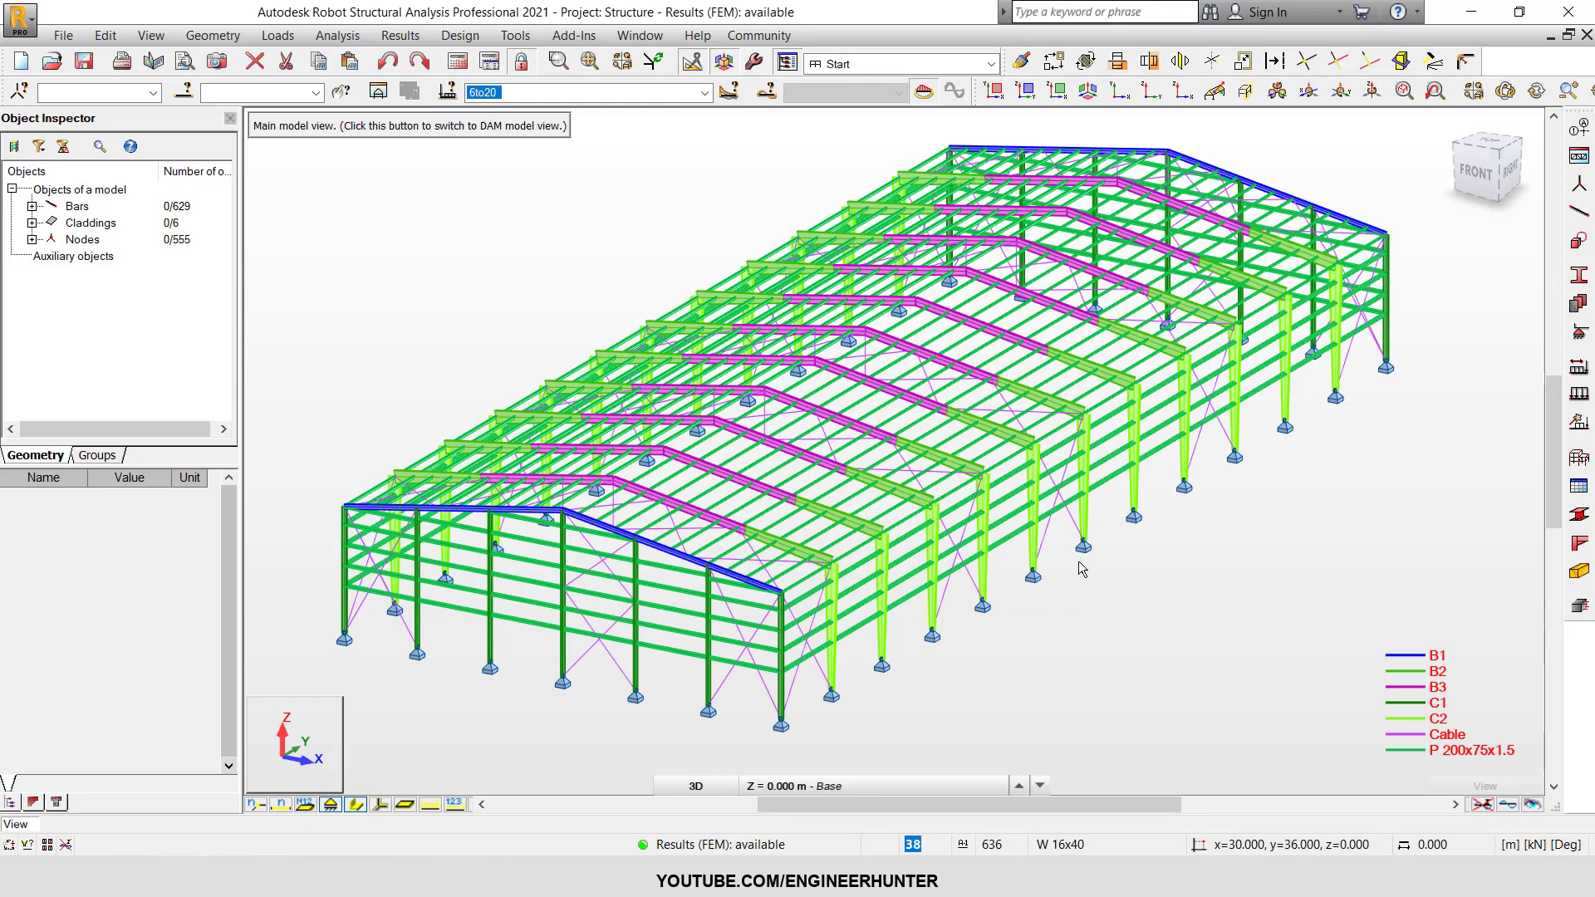
Select the pinned support node 10 and the tapered C2 column, bar 8, that stands on it.
{"action": "scroll", "coordinate": [1043, 590], "scroll_direction": "up", "scroll_amount": 3}
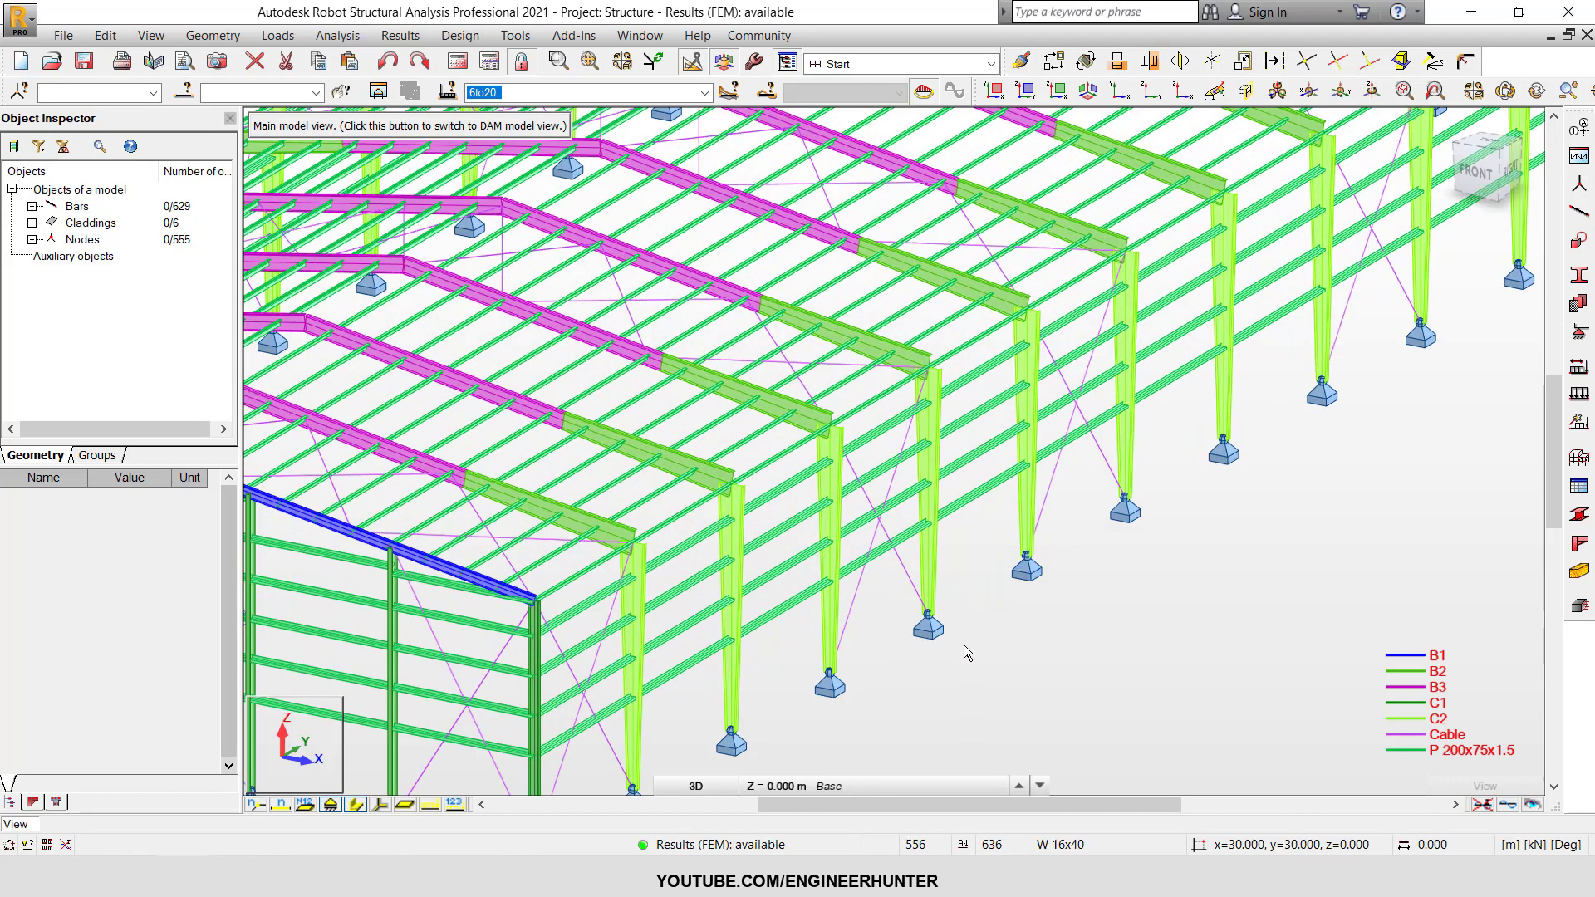
{"action": "scroll", "coordinate": [1013, 490], "scroll_direction": "down", "scroll_amount": 3}
{"action": "scroll", "coordinate": [957, 605], "scroll_direction": "up", "scroll_amount": 5}
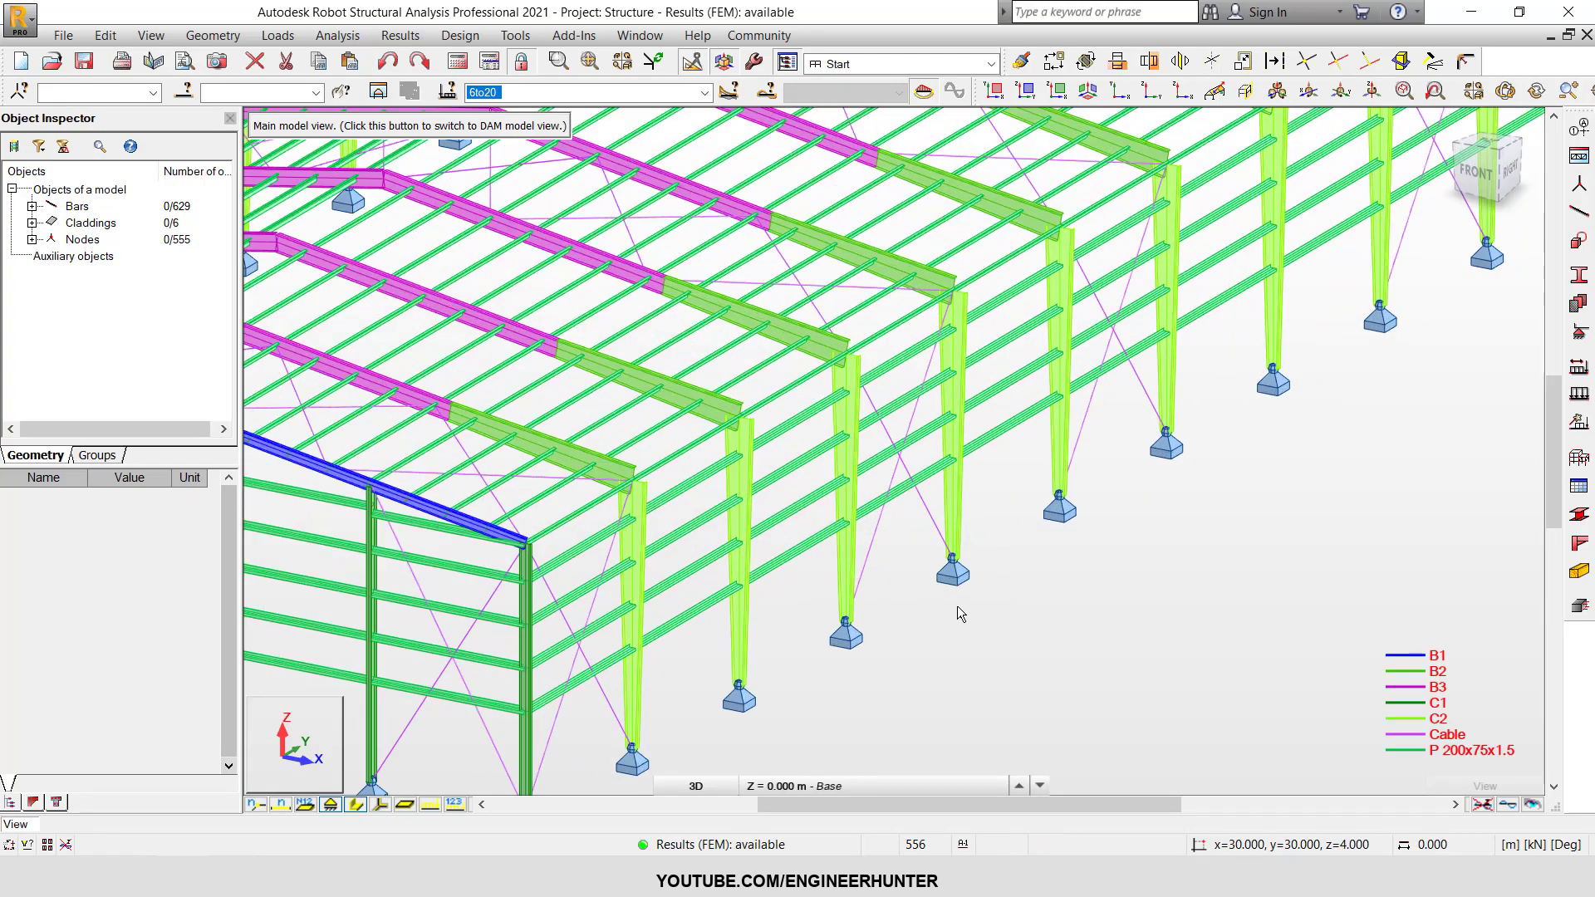
{"action": "scroll", "coordinate": [951, 582], "scroll_direction": "down", "scroll_amount": 4}
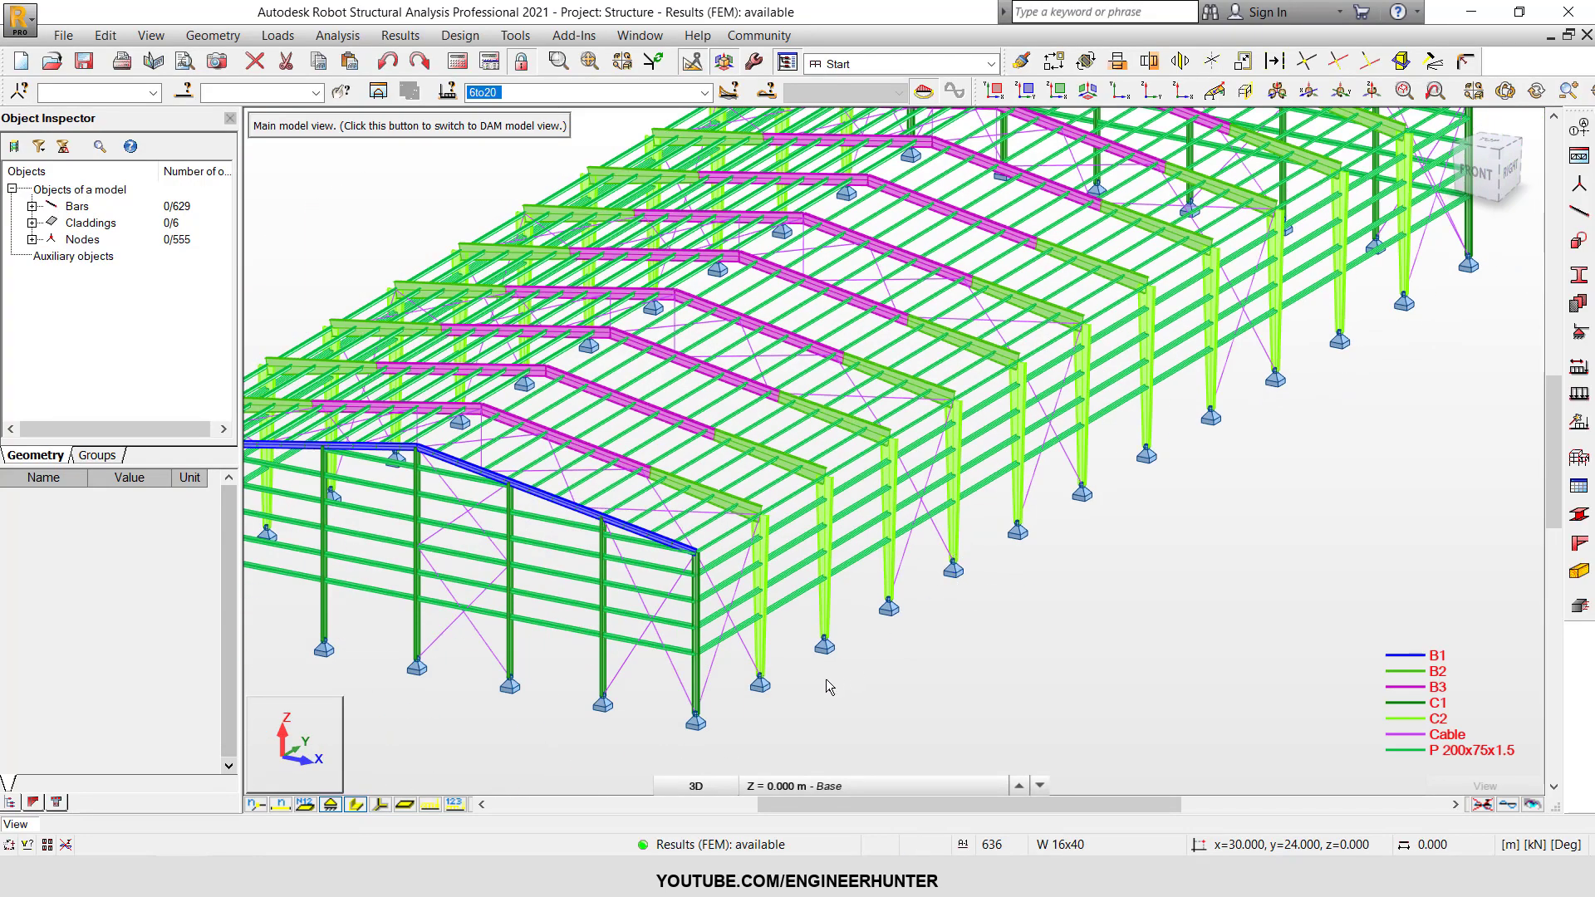
{"action": "scroll", "coordinate": [809, 664], "scroll_direction": "up", "scroll_amount": 5}
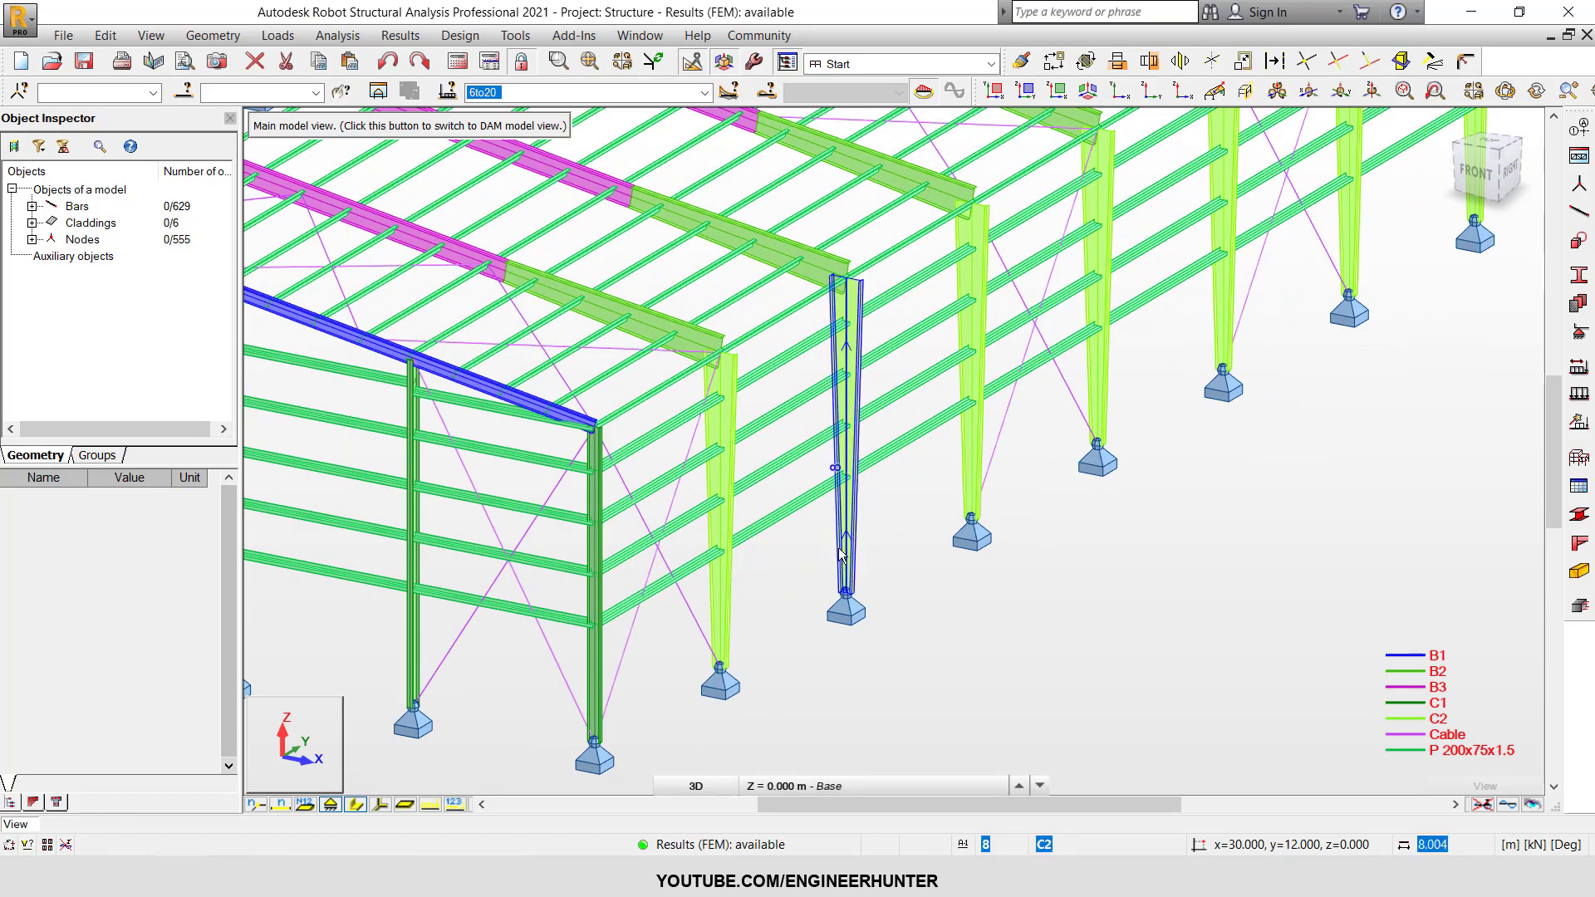
{"action": "scroll", "coordinate": [817, 640], "scroll_direction": "up", "scroll_amount": 2}
{"action": "scroll", "coordinate": [1029, 533], "scroll_direction": "down", "scroll_amount": 4}
{"action": "scroll", "coordinate": [901, 604], "scroll_direction": "up", "scroll_amount": 5}
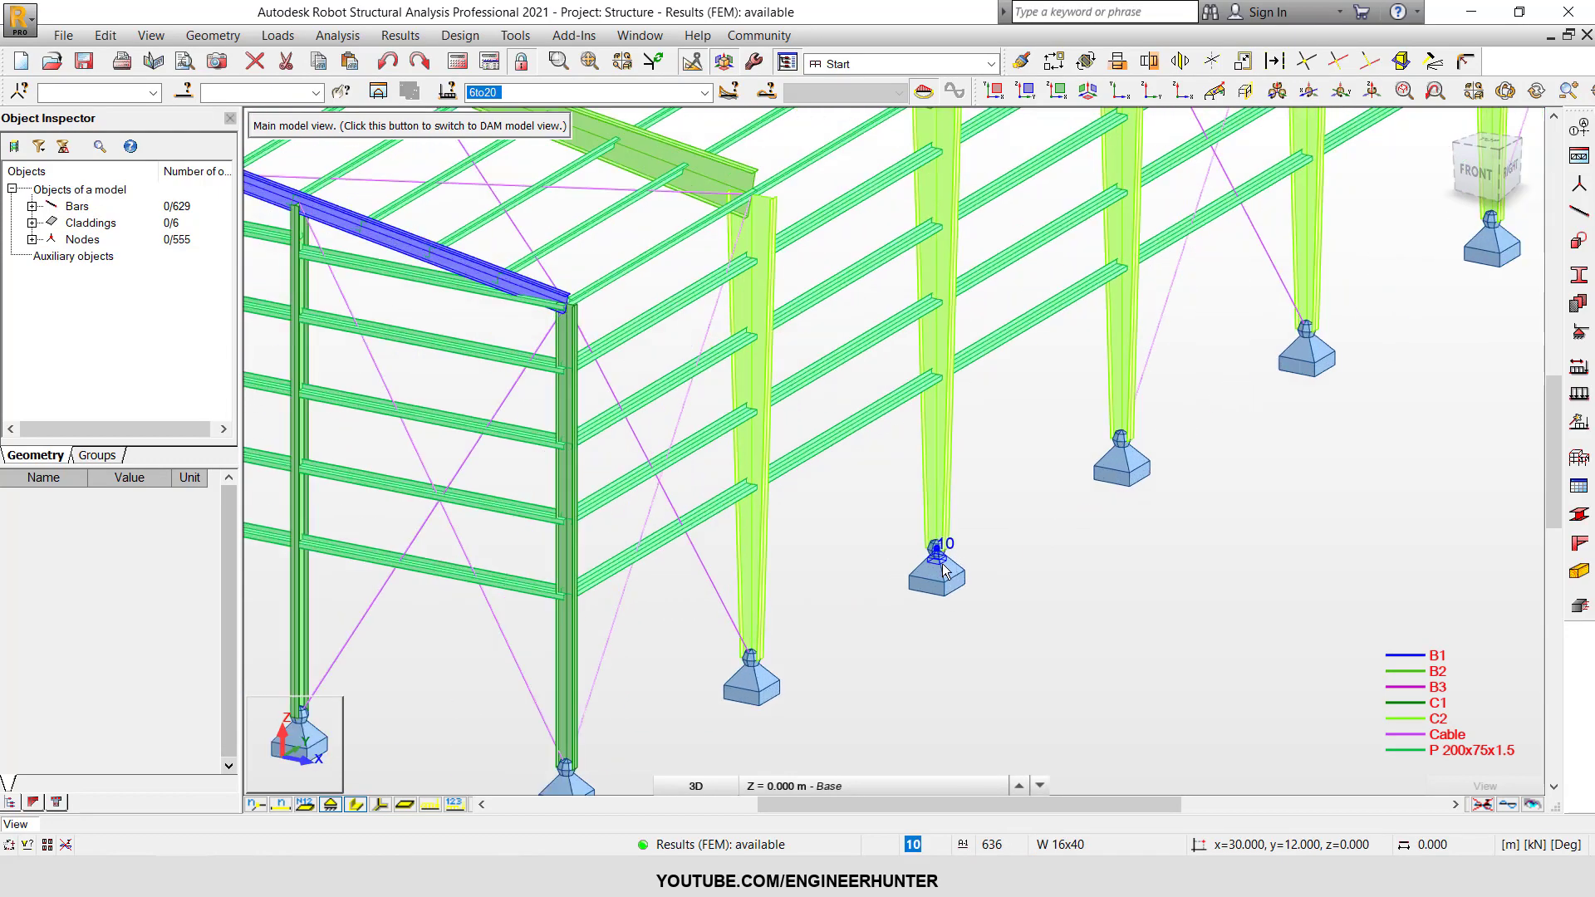
{"action": "left_click", "coordinate": [1002, 603]}
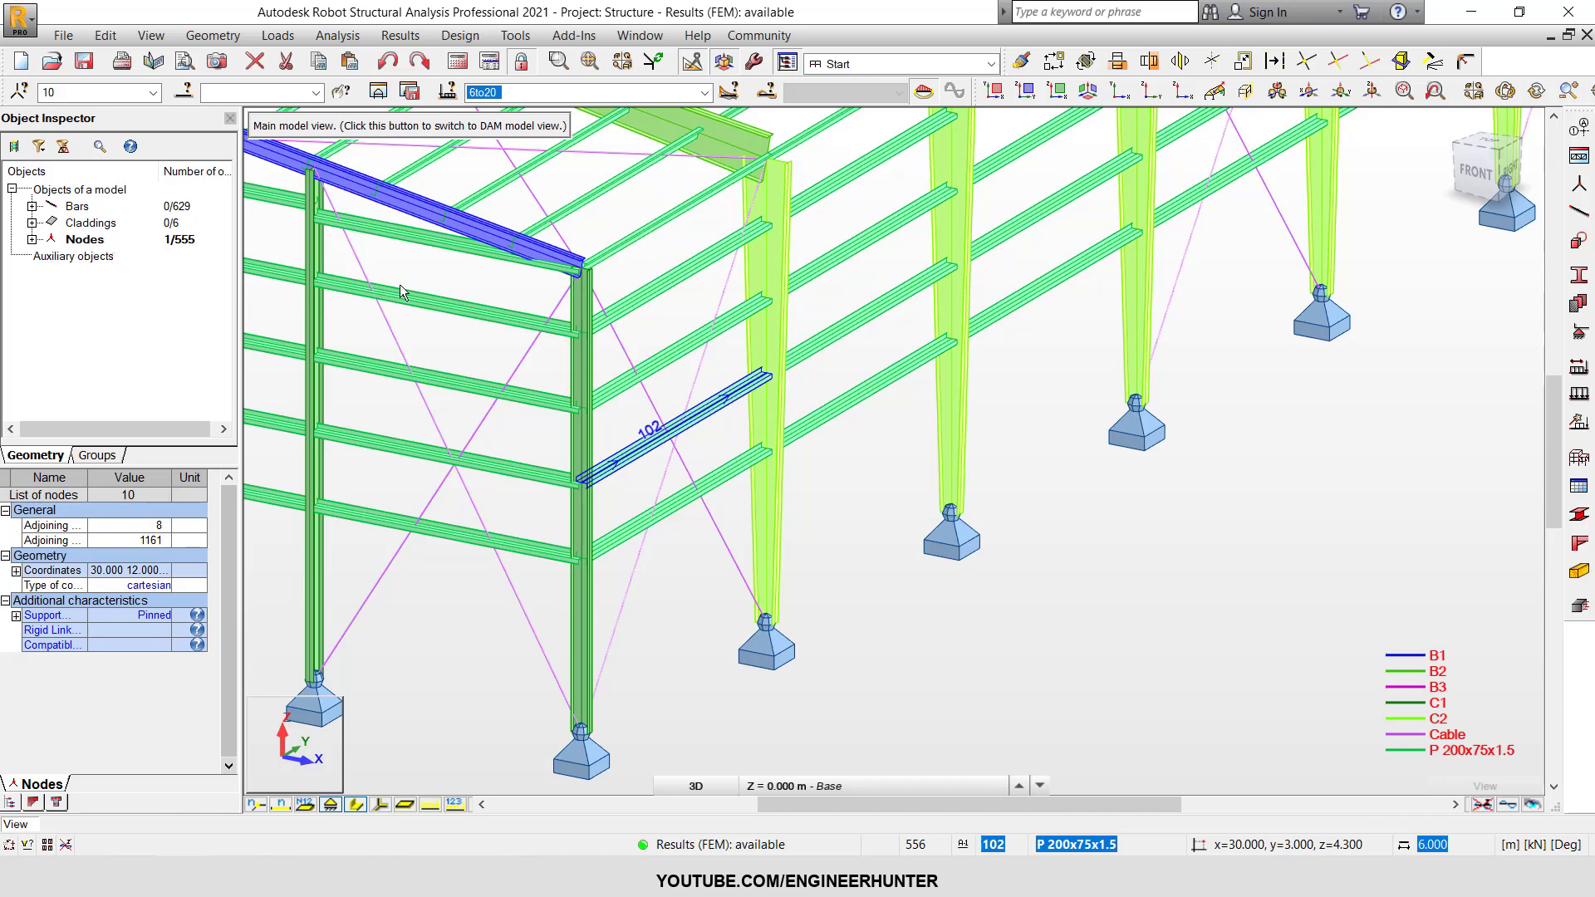
{"action": "left_click", "coordinate": [955, 439]}
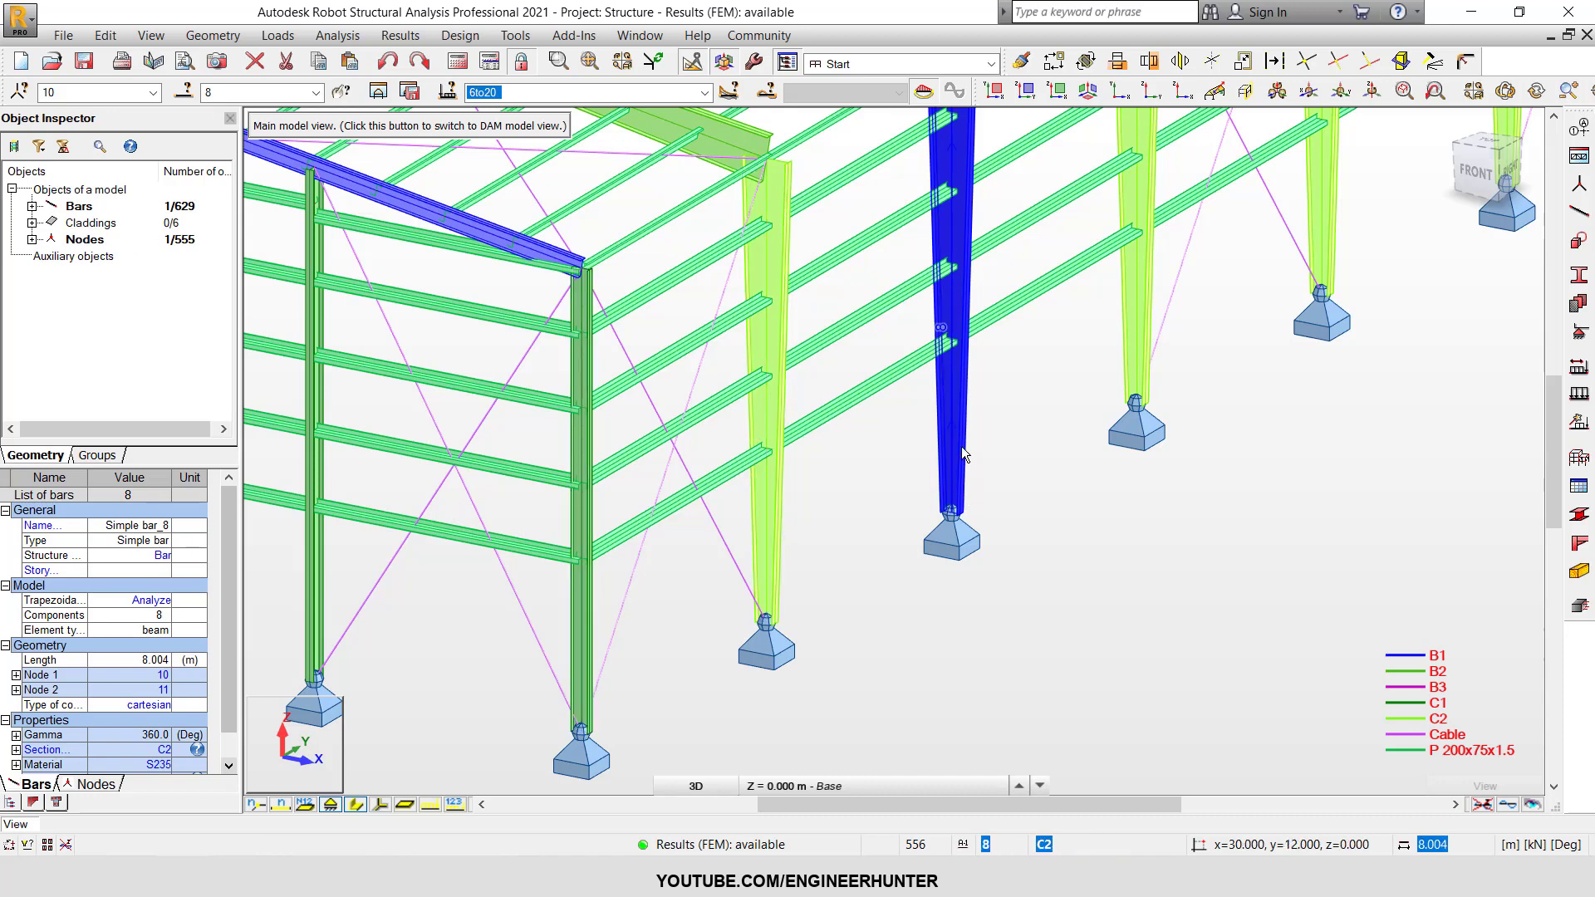
{"action": "scroll", "coordinate": [857, 568], "scroll_direction": "down", "scroll_amount": 6}
{"action": "scroll", "coordinate": [956, 486], "scroll_direction": "up", "scroll_amount": 3}
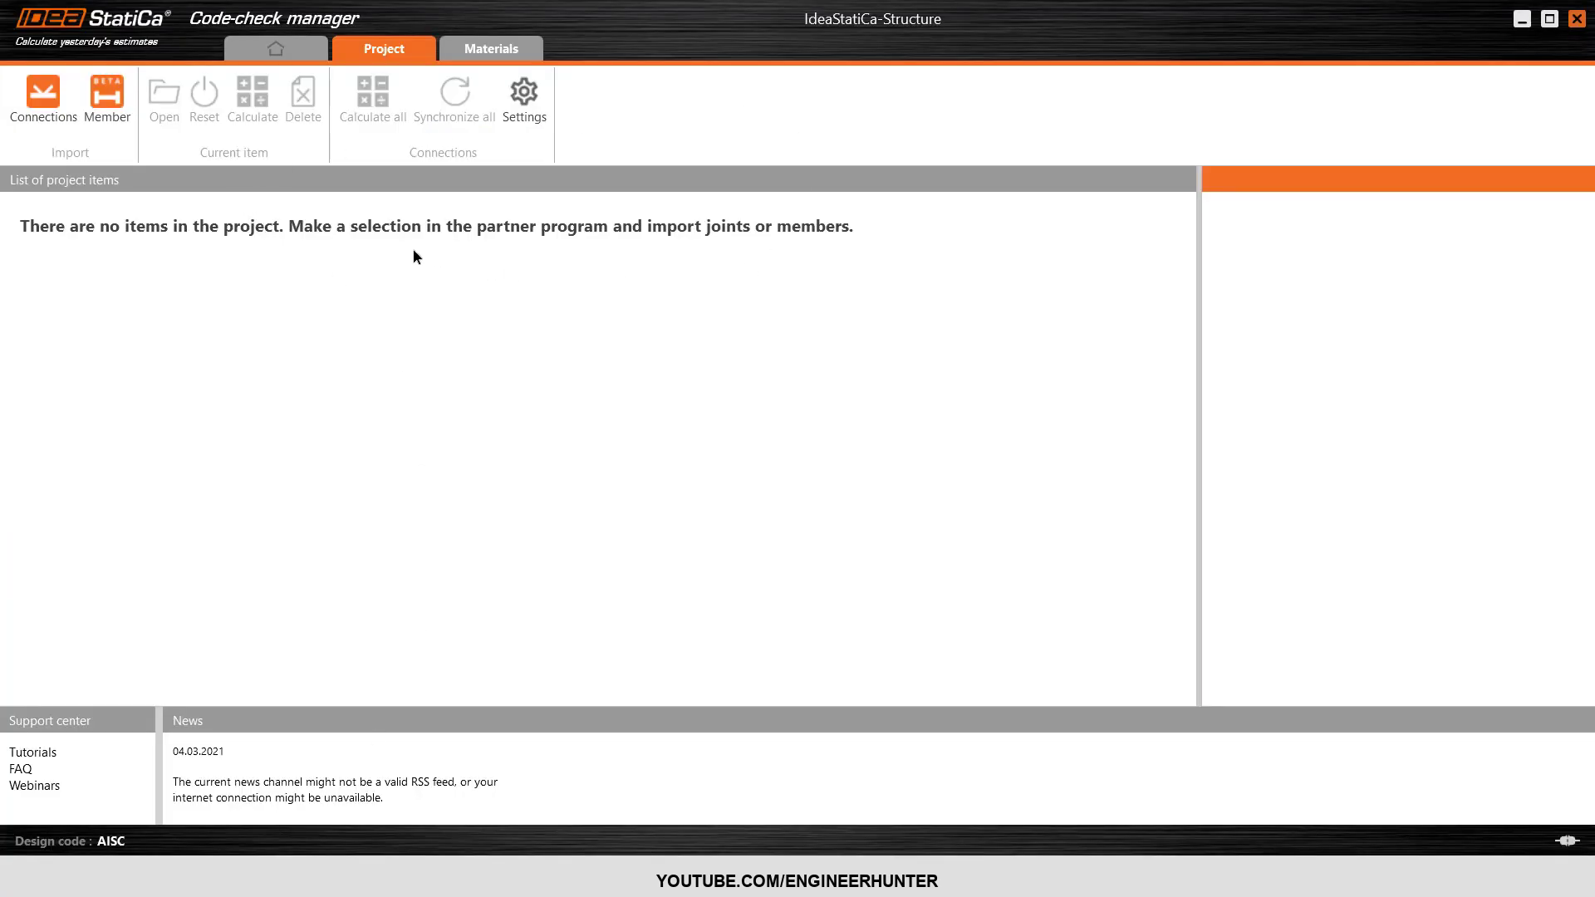
In IDEA StatiCa Code-check manager, import the selected joint as a connection and show CON-10's details in a widened pane.
{"action": "left_click", "coordinate": [50, 116]}
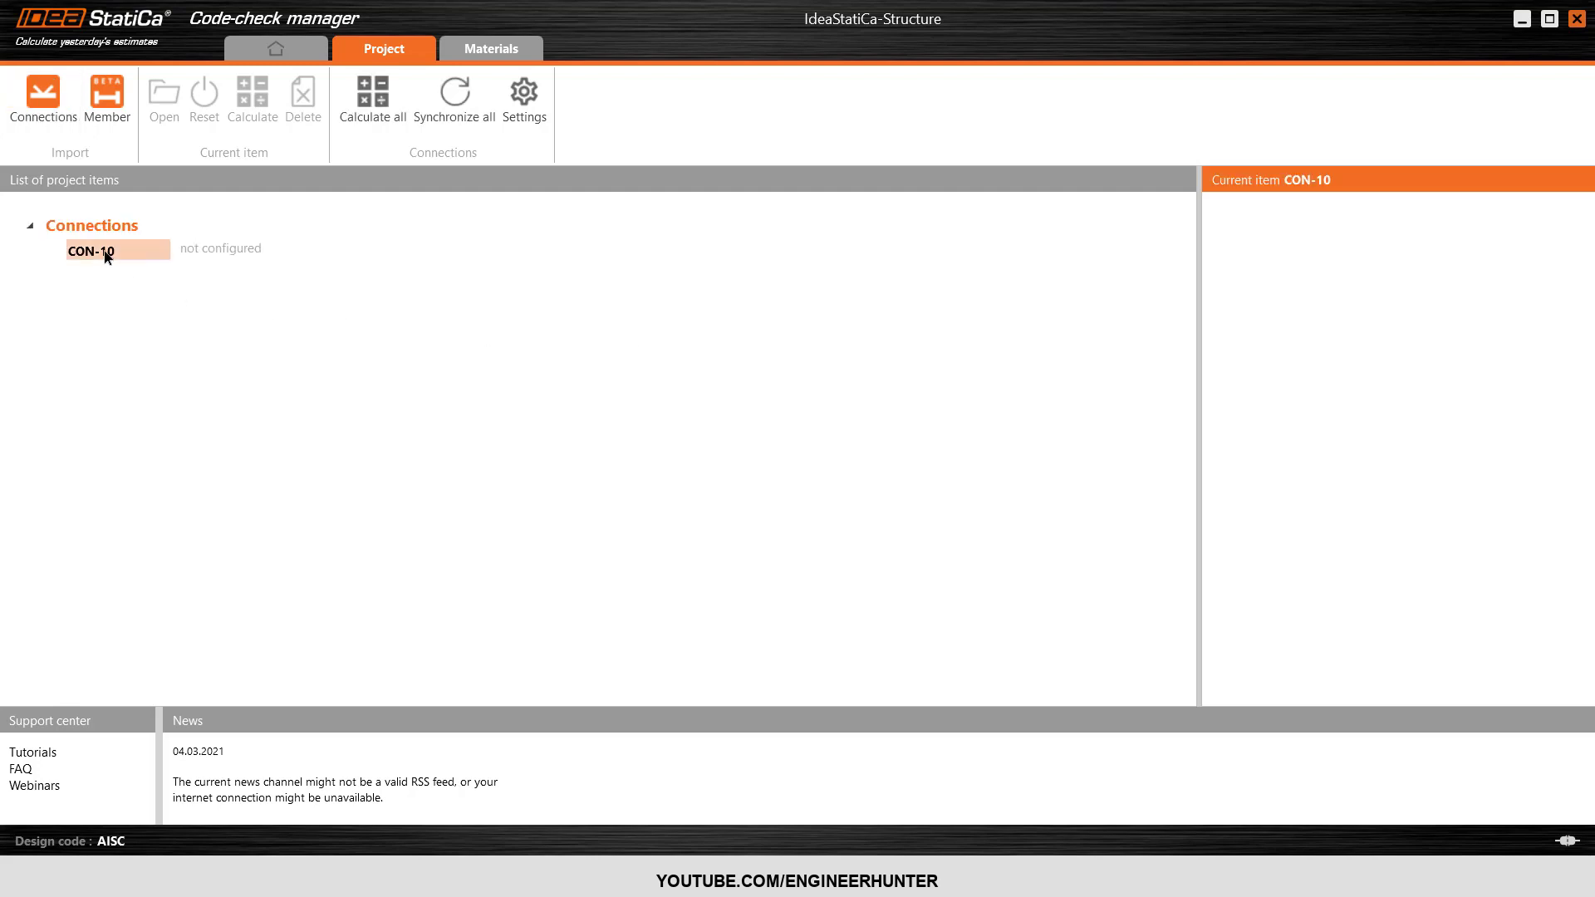
{"action": "left_click", "coordinate": [120, 251]}
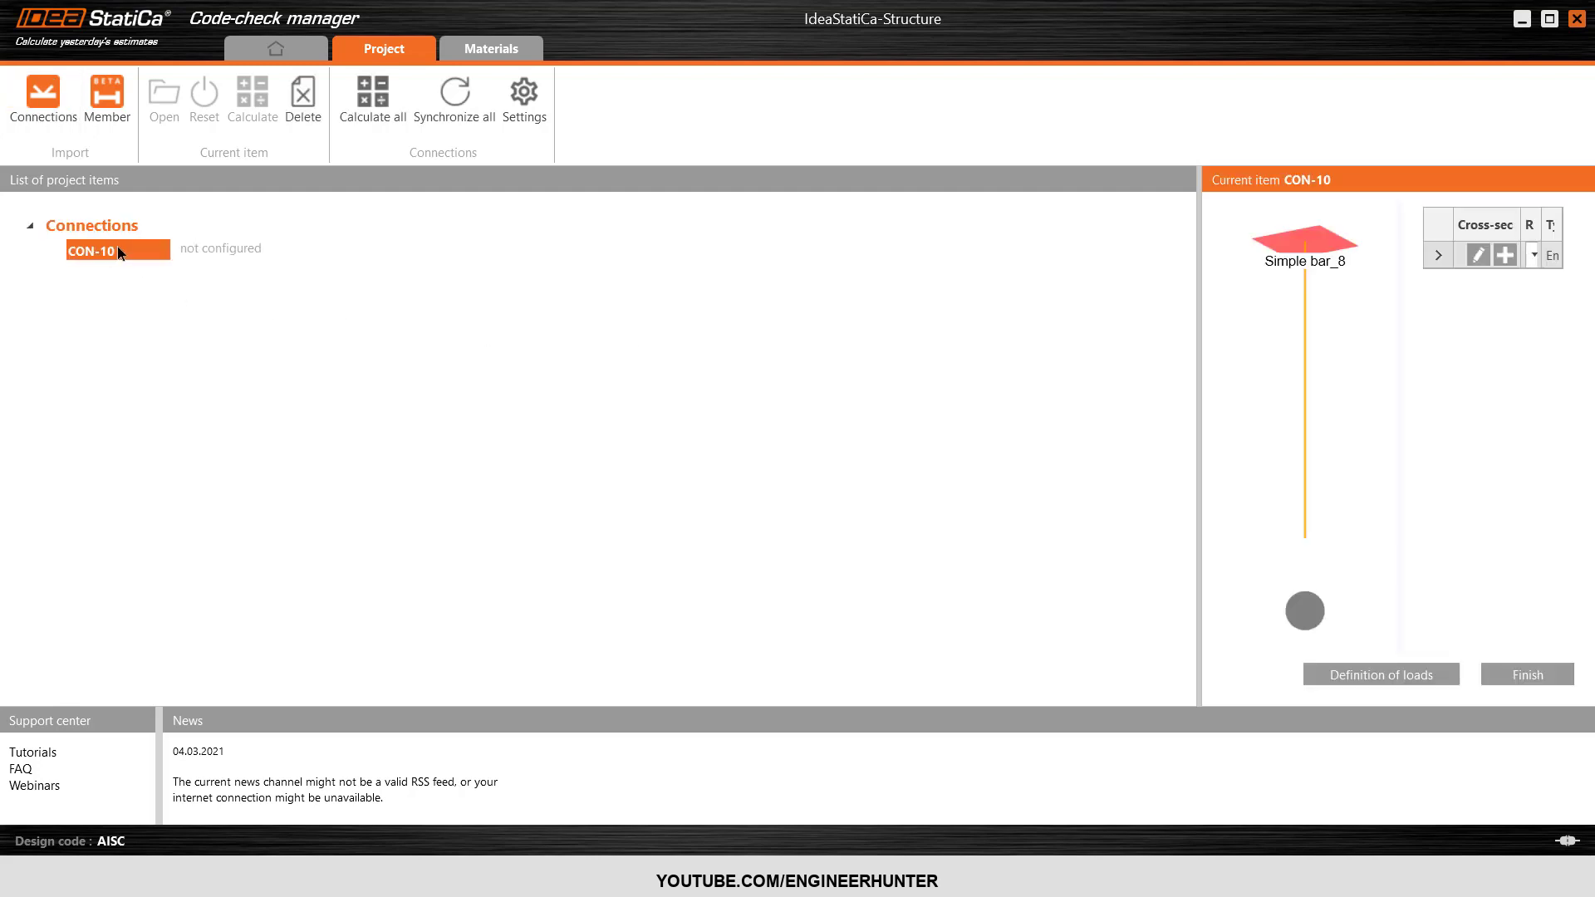
{"action": "left_click_drag", "start_coordinate": [1200, 362], "coordinate": [1005, 361]}
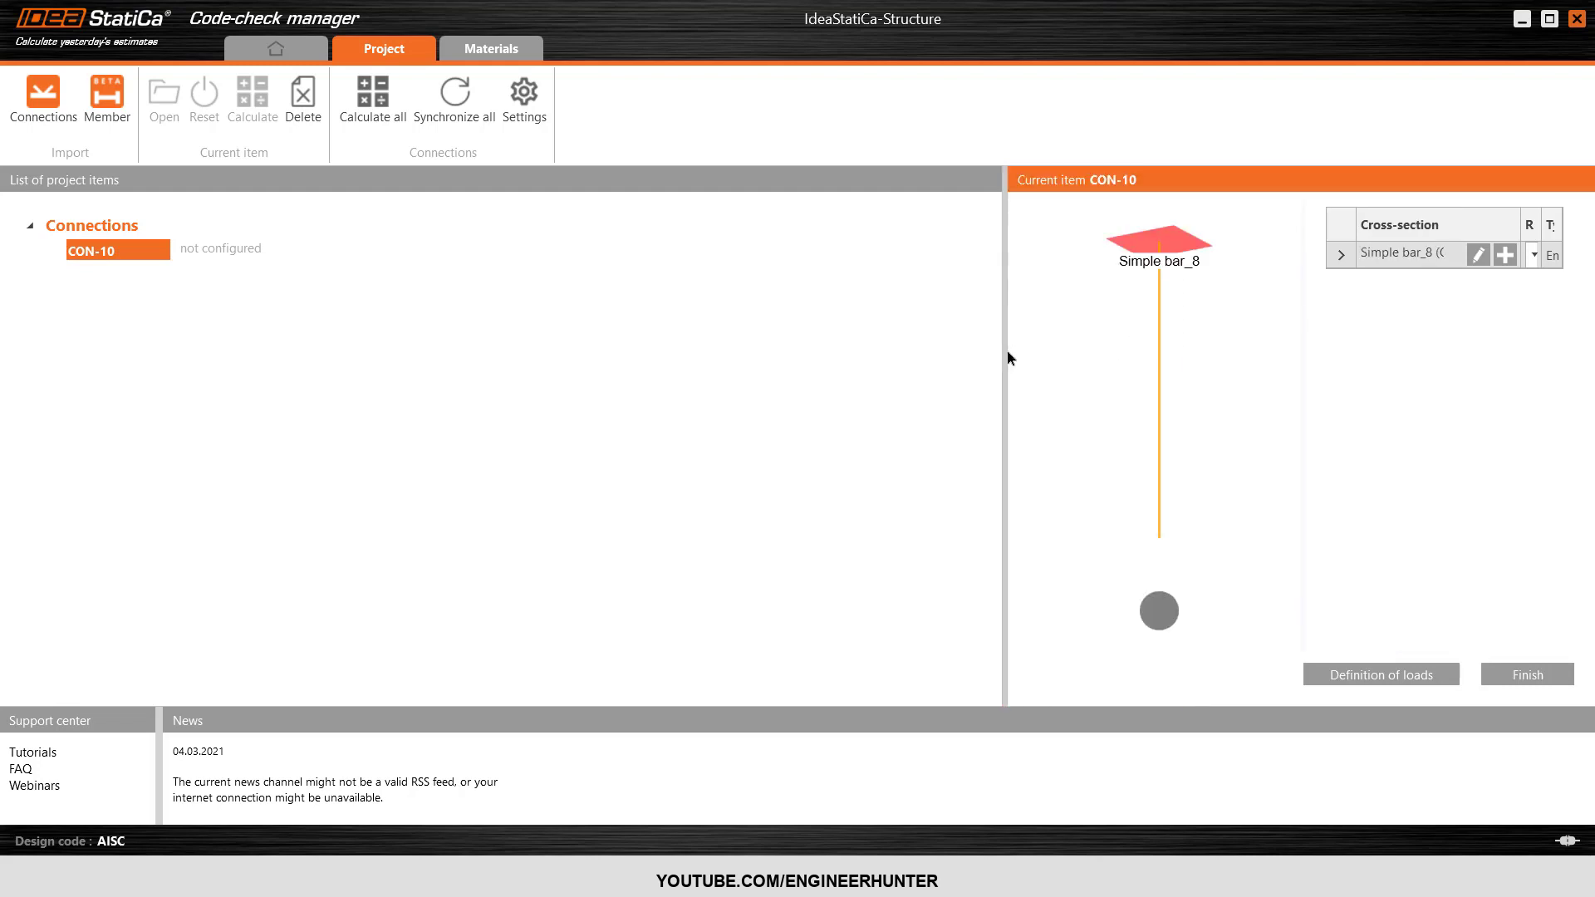
{"action": "left_click_drag", "start_coordinate": [1004, 355], "coordinate": [742, 355]}
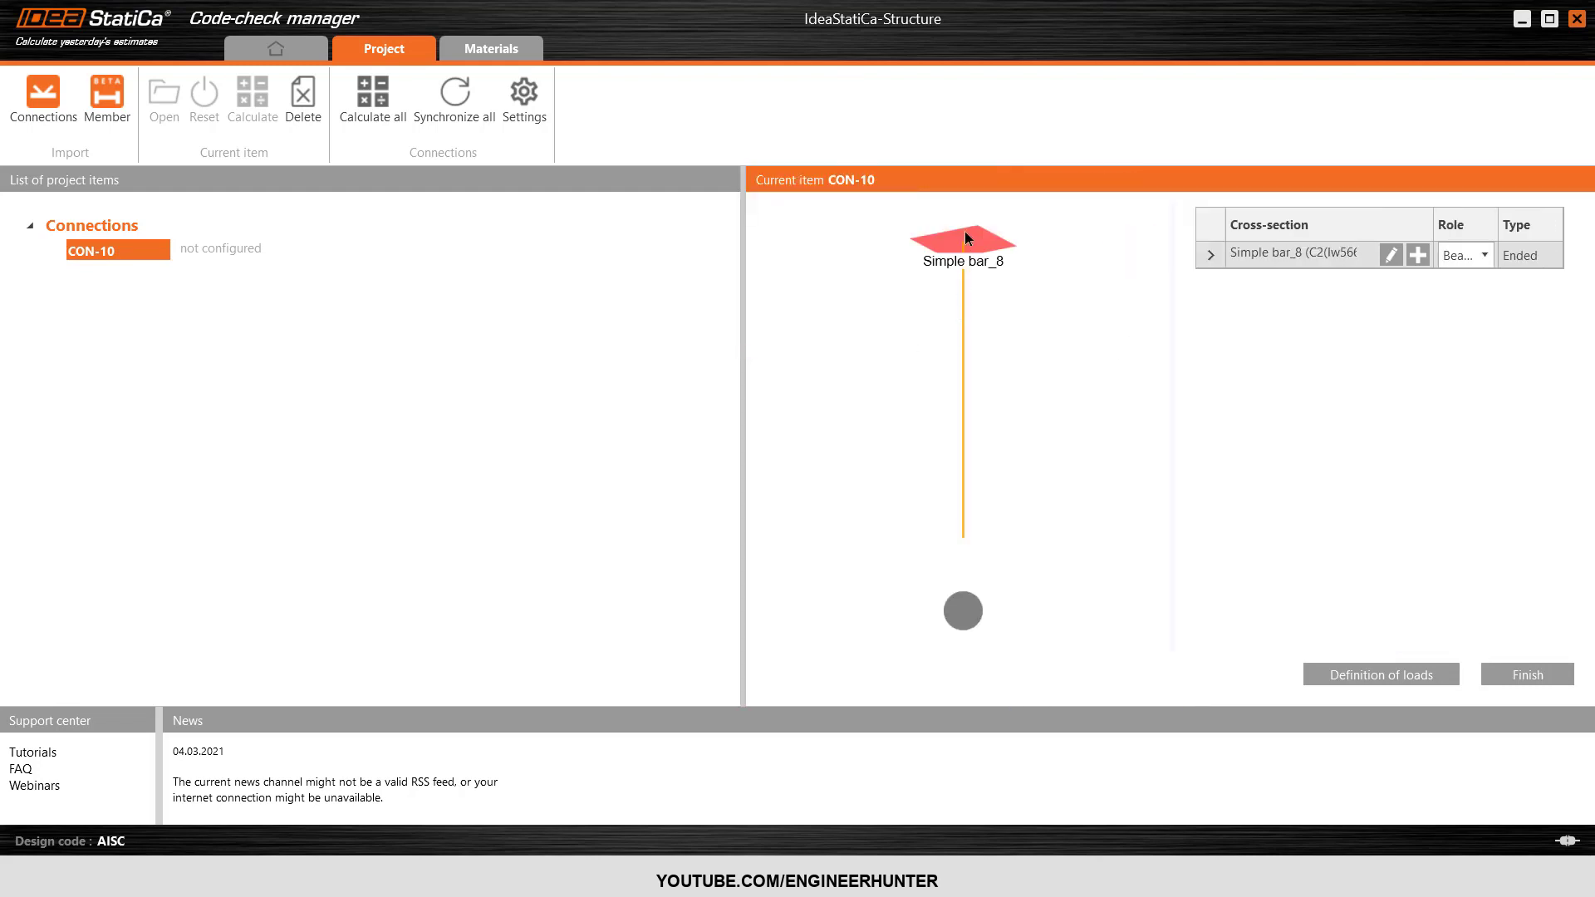
Check the role options of Simple bar_8, finish configuring CON-10 and open it in IDEA StatiCa Connection.
{"action": "left_click", "coordinate": [1486, 258]}
{"action": "left_click", "coordinate": [1485, 258]}
{"action": "left_click_drag", "start_coordinate": [742, 449], "coordinate": [851, 443]}
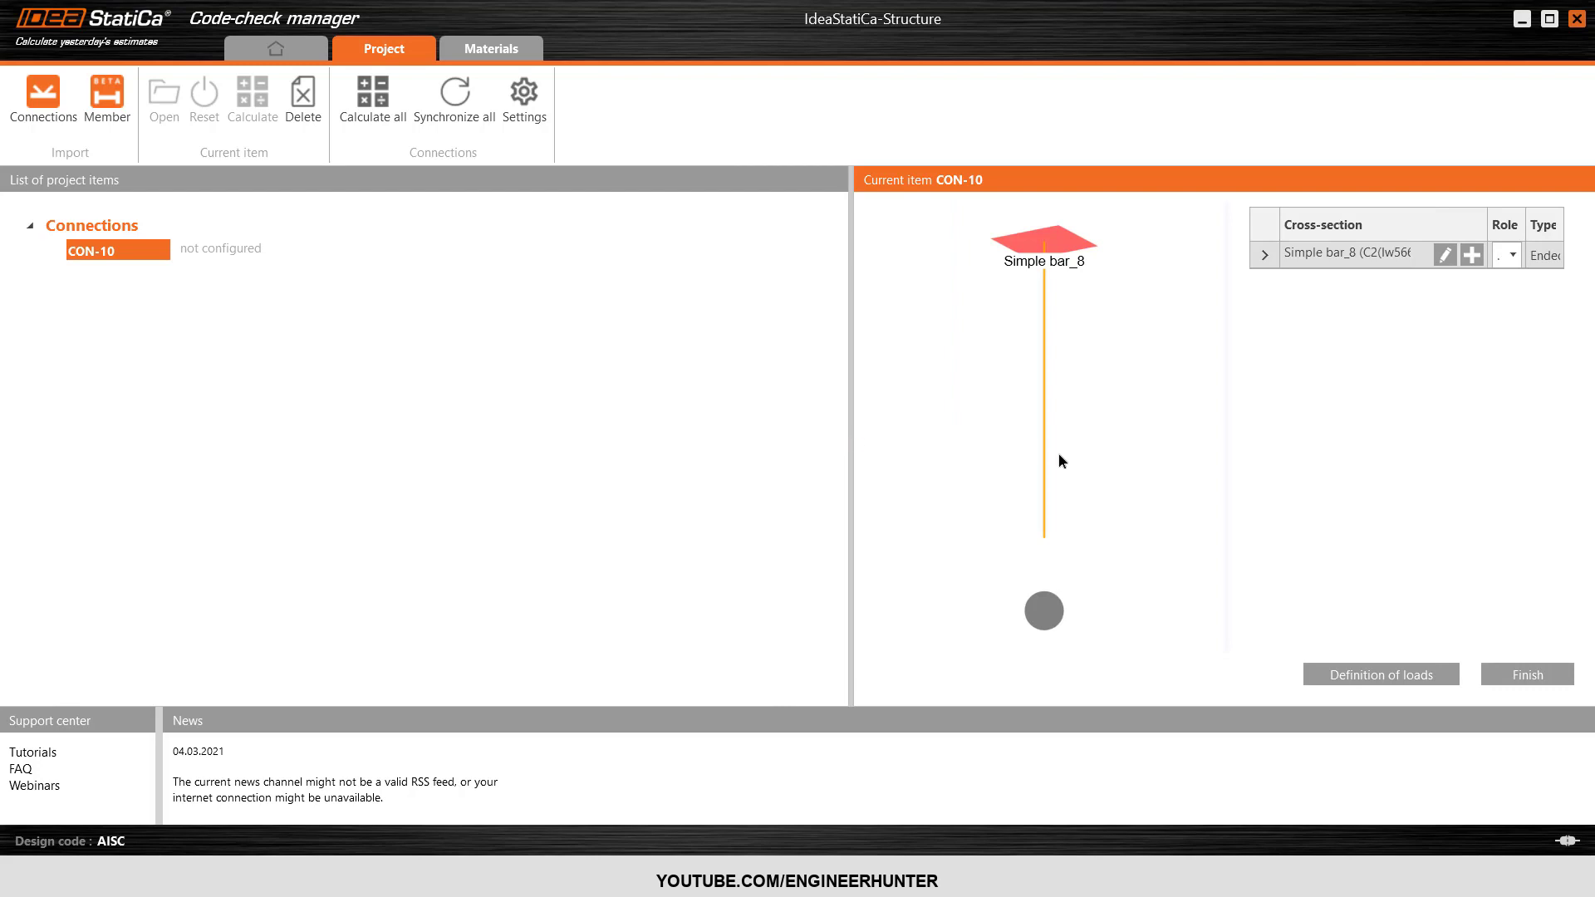
{"action": "left_click", "coordinate": [1538, 681]}
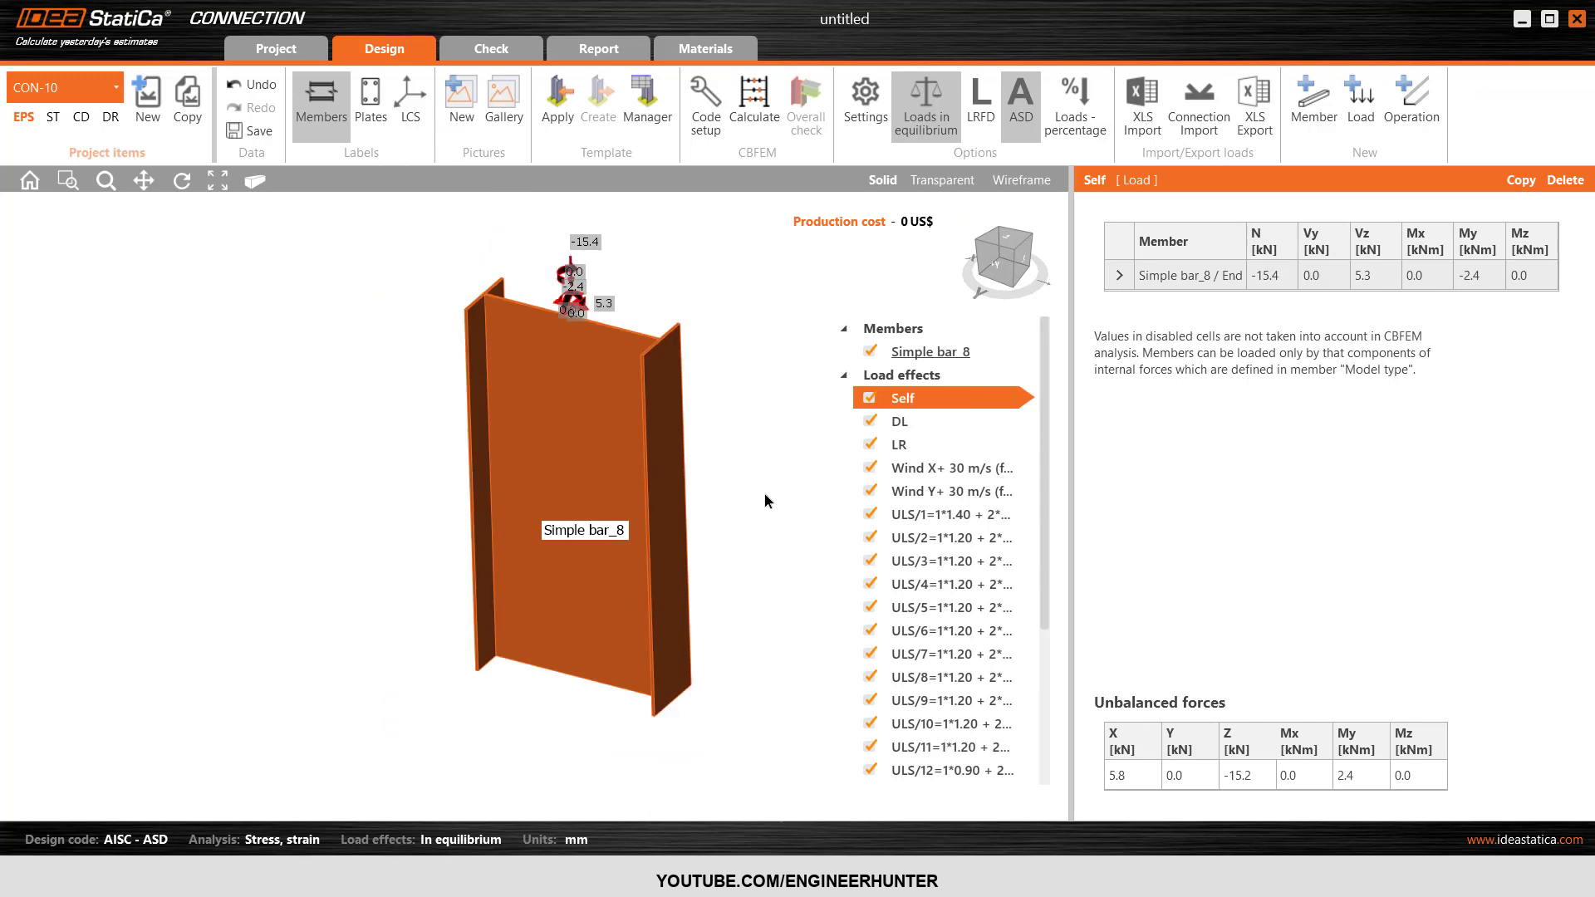
Examine the column's internal forces under the imported ULS and SLS load effects, including ULS/1, ULS/3, ULS/10, ULS/12 and SLS/6.
{"action": "scroll", "coordinate": [948, 498], "scroll_direction": "down", "scroll_amount": 3}
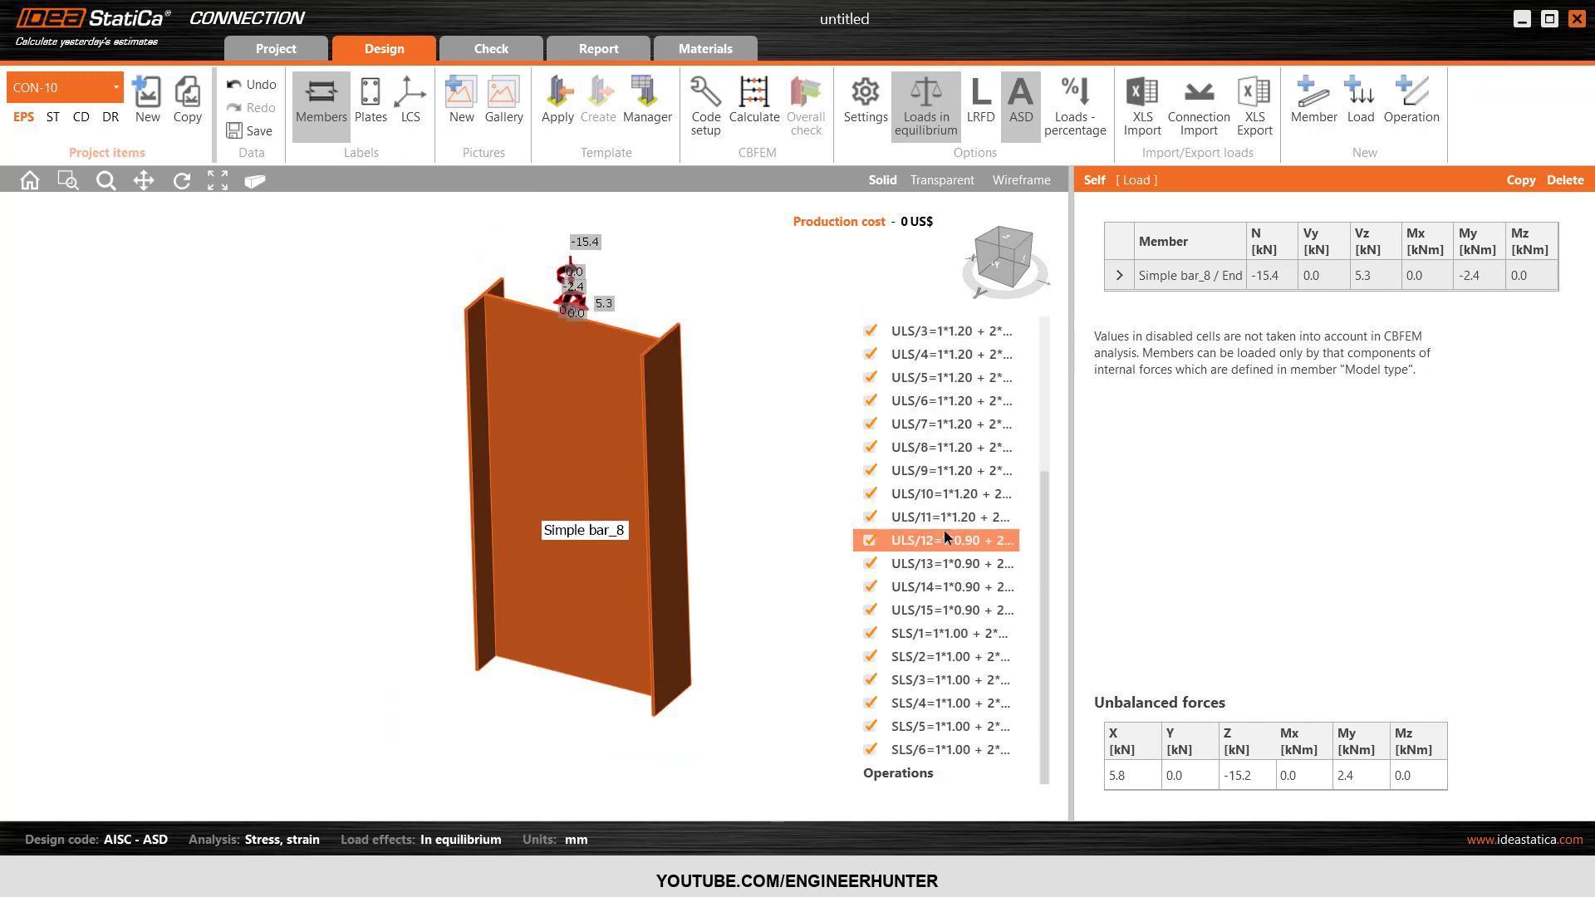
{"action": "scroll", "coordinate": [944, 530], "scroll_direction": "up", "scroll_amount": 3}
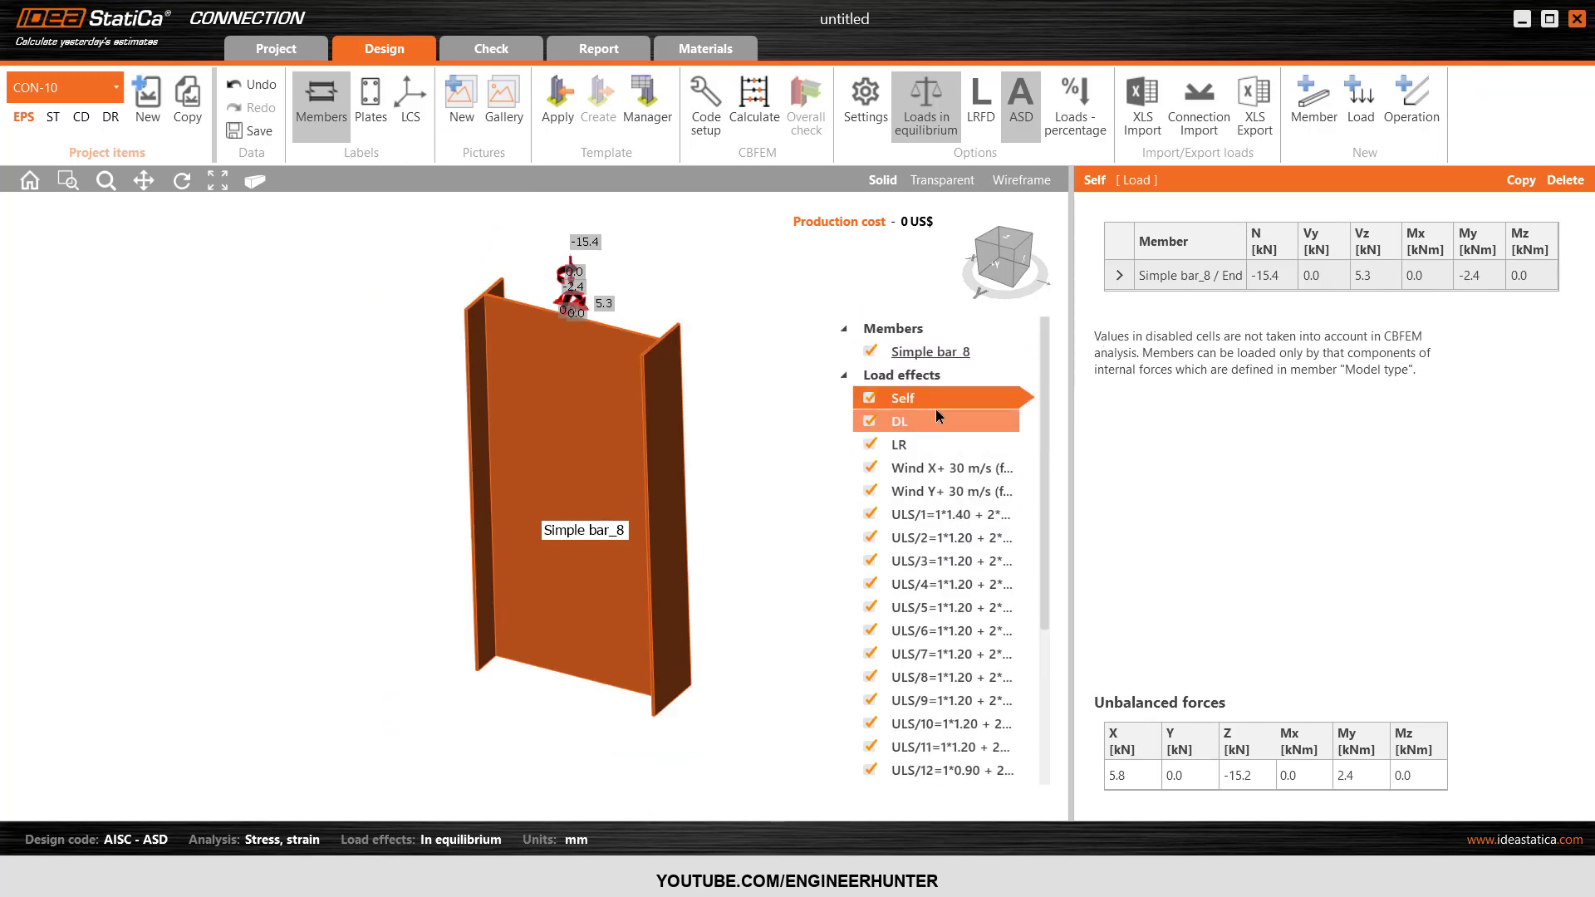
{"action": "scroll", "coordinate": [930, 465], "scroll_direction": "down", "scroll_amount": 3}
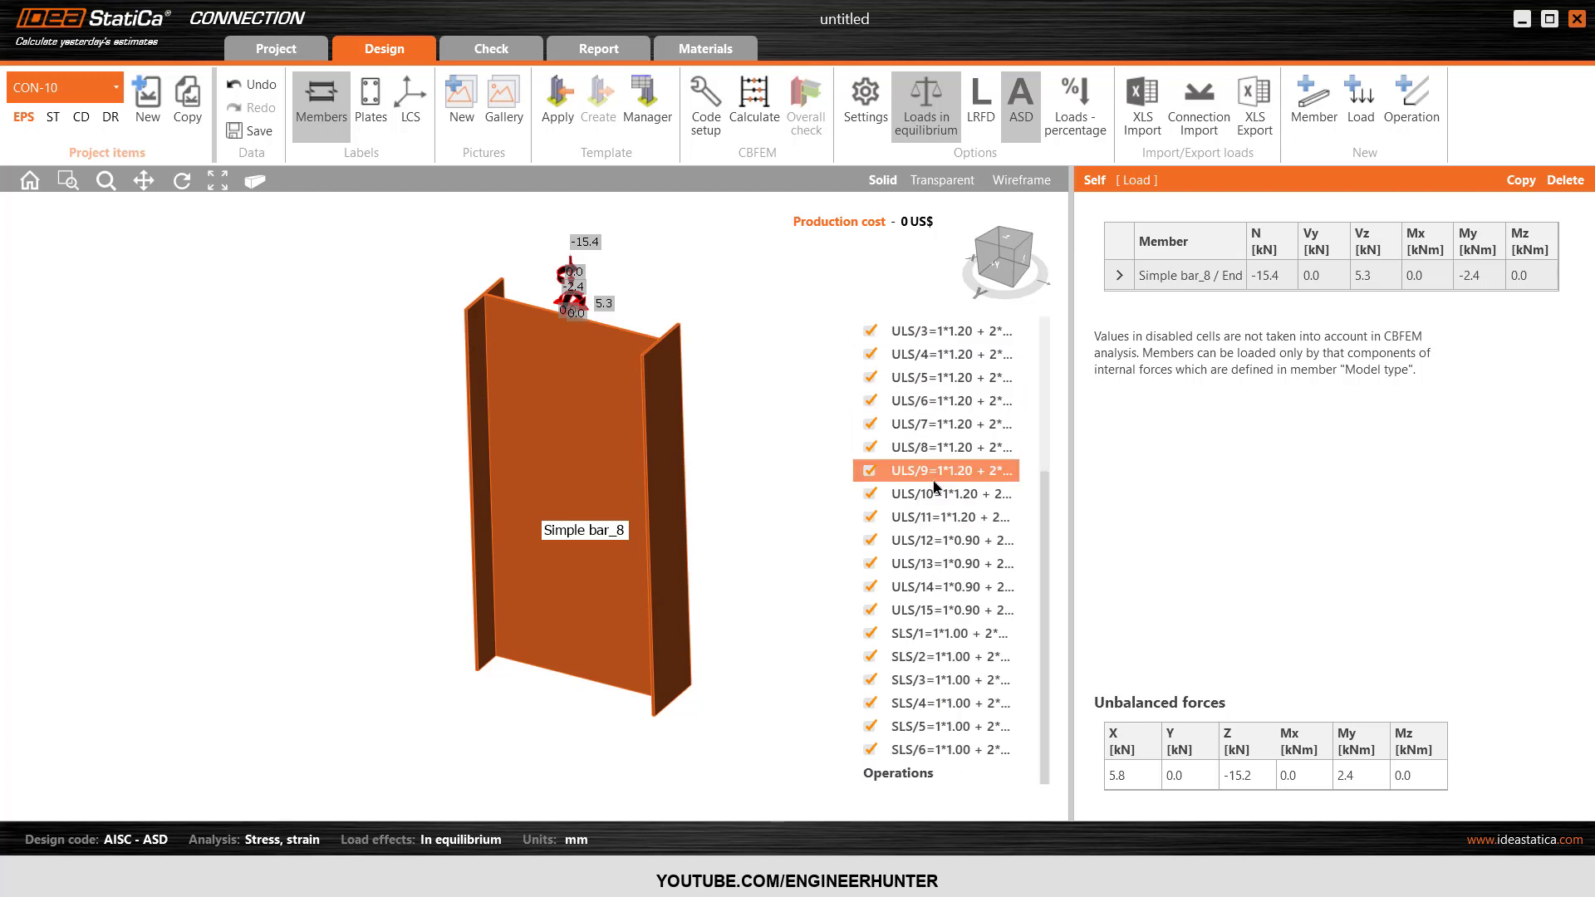
{"action": "left_click", "coordinate": [943, 542]}
{"action": "scroll", "coordinate": [943, 552], "scroll_direction": "up", "scroll_amount": 3}
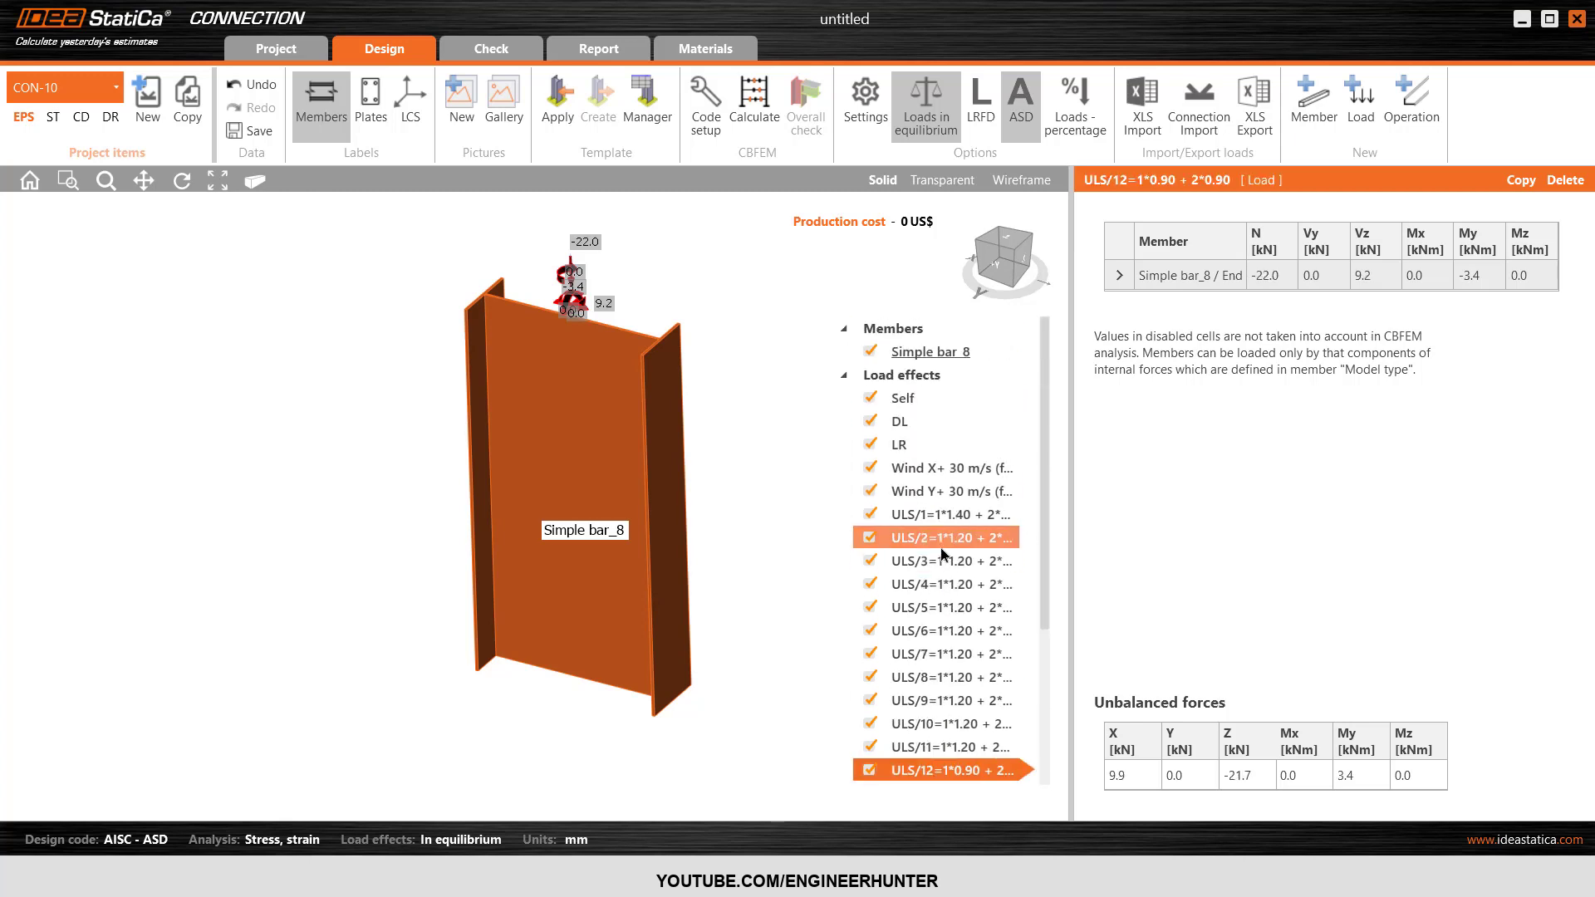
{"action": "left_click", "coordinate": [947, 561]}
{"action": "scroll", "coordinate": [939, 570], "scroll_direction": "down", "scroll_amount": 3}
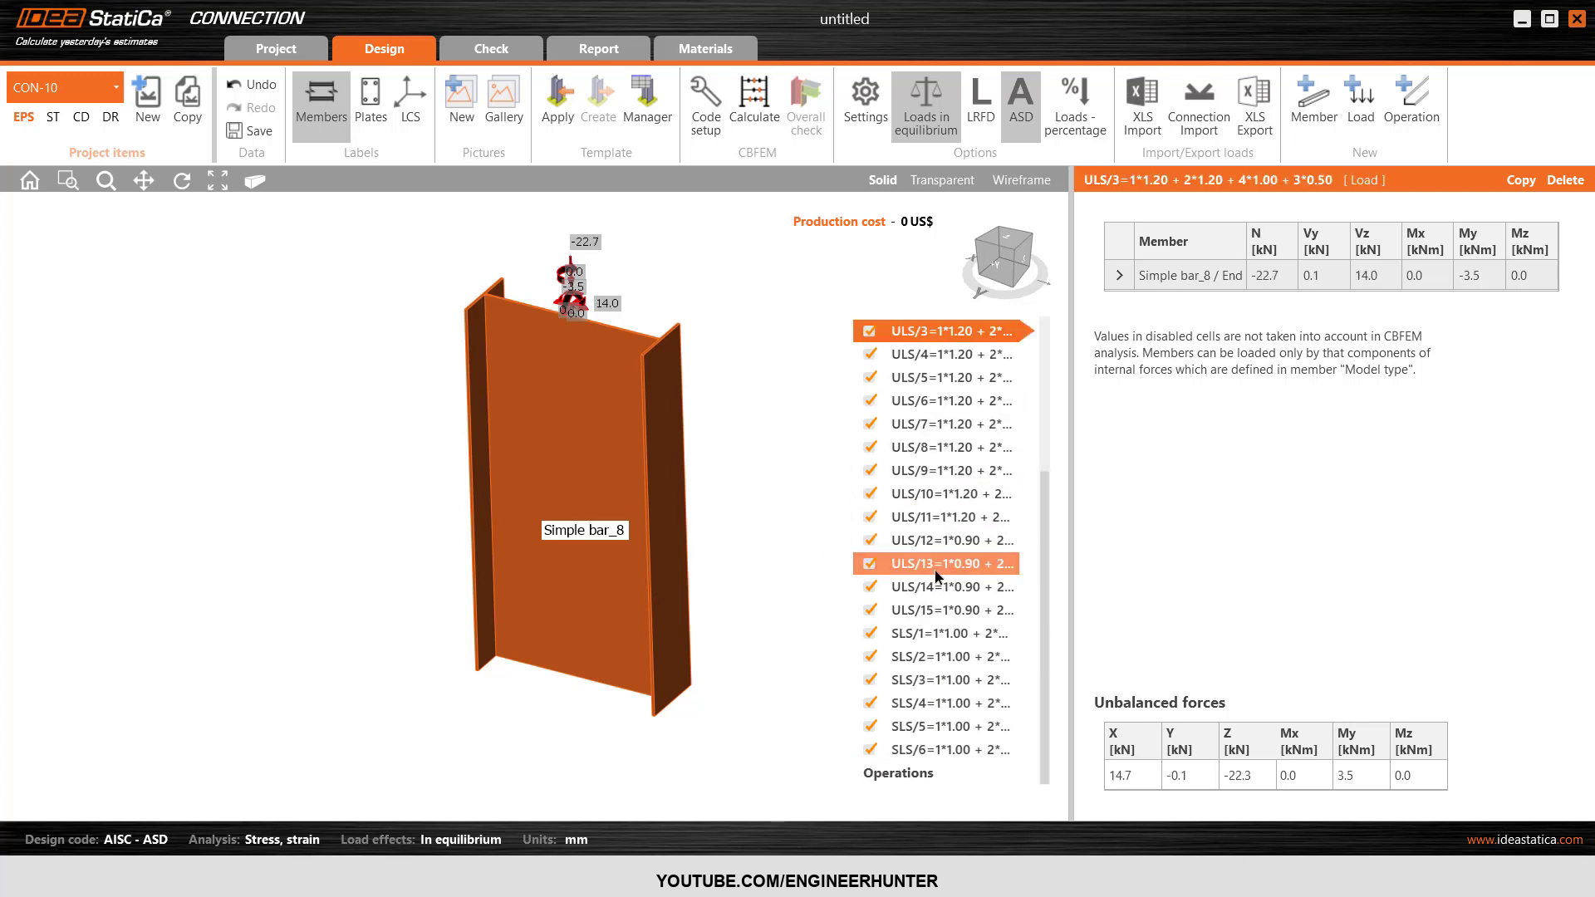
{"action": "scroll", "coordinate": [918, 565], "scroll_direction": "up", "scroll_amount": 3}
{"action": "left_click", "coordinate": [923, 520]}
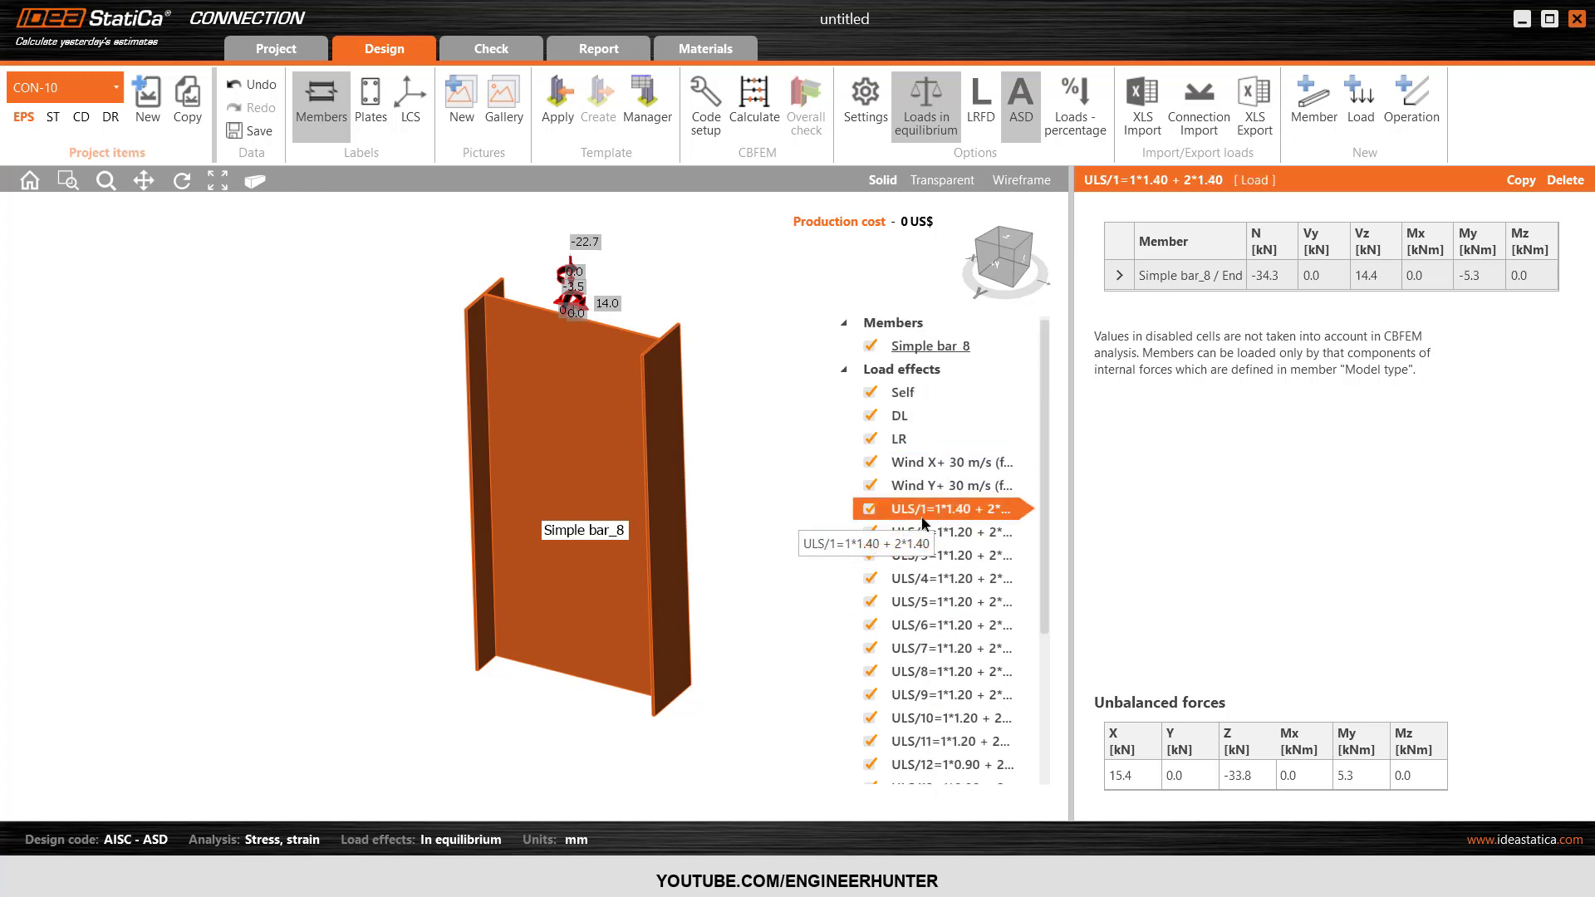
{"action": "left_click", "coordinate": [924, 533]}
{"action": "left_click", "coordinate": [925, 557]}
{"action": "scroll", "coordinate": [924, 559], "scroll_direction": "down", "scroll_amount": 3}
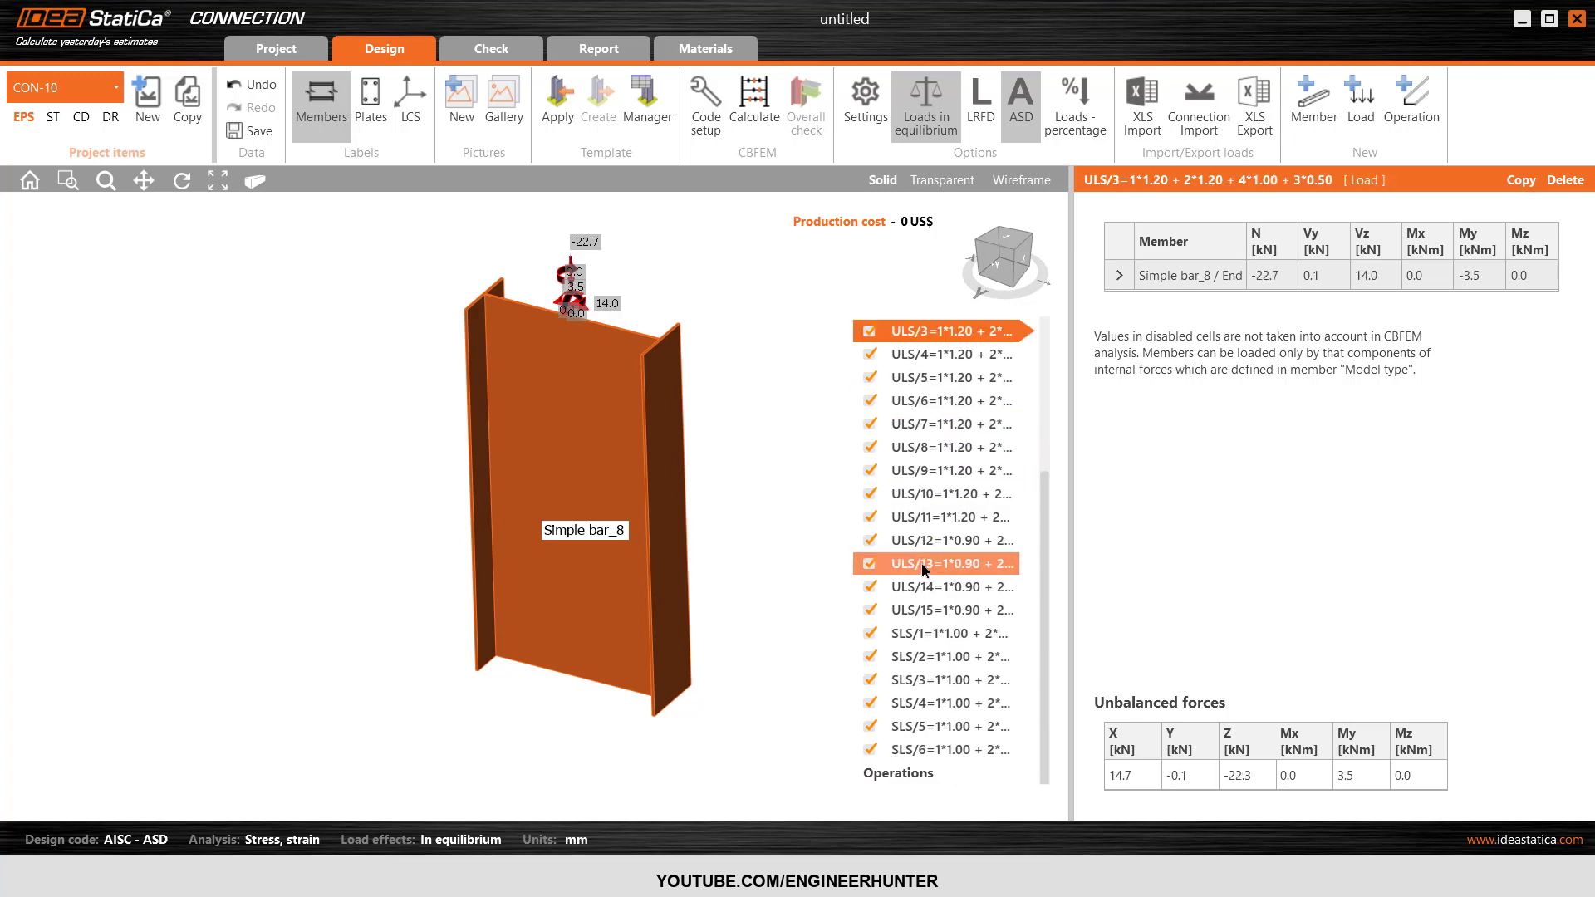
{"action": "left_click", "coordinate": [947, 449]}
{"action": "left_click", "coordinate": [952, 493]}
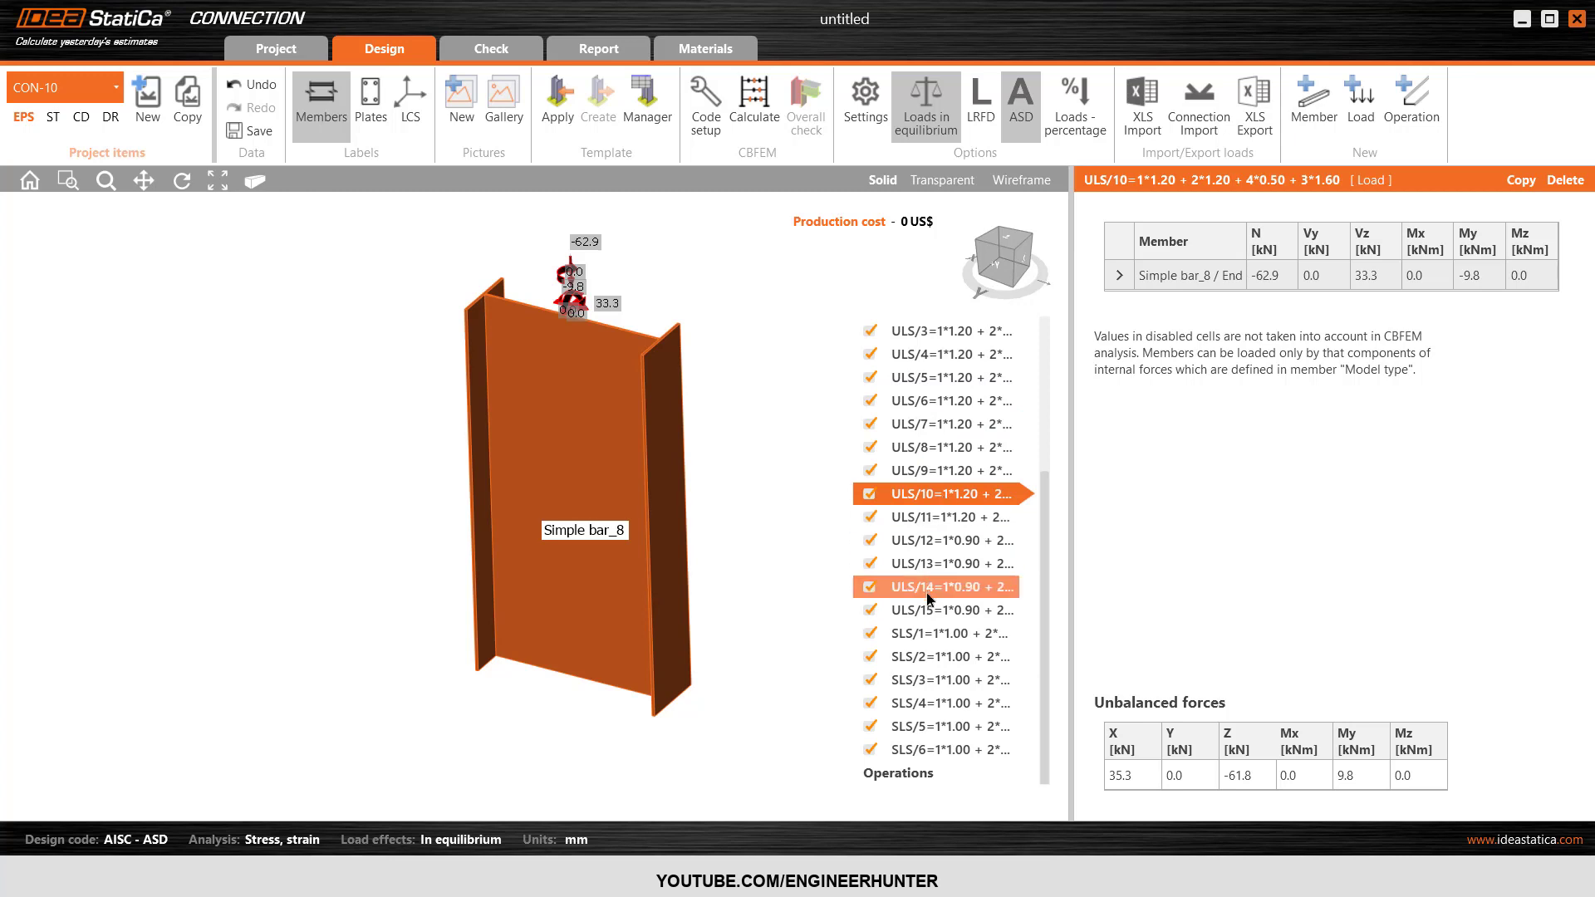
{"action": "left_click", "coordinate": [926, 679]}
{"action": "left_click", "coordinate": [914, 748]}
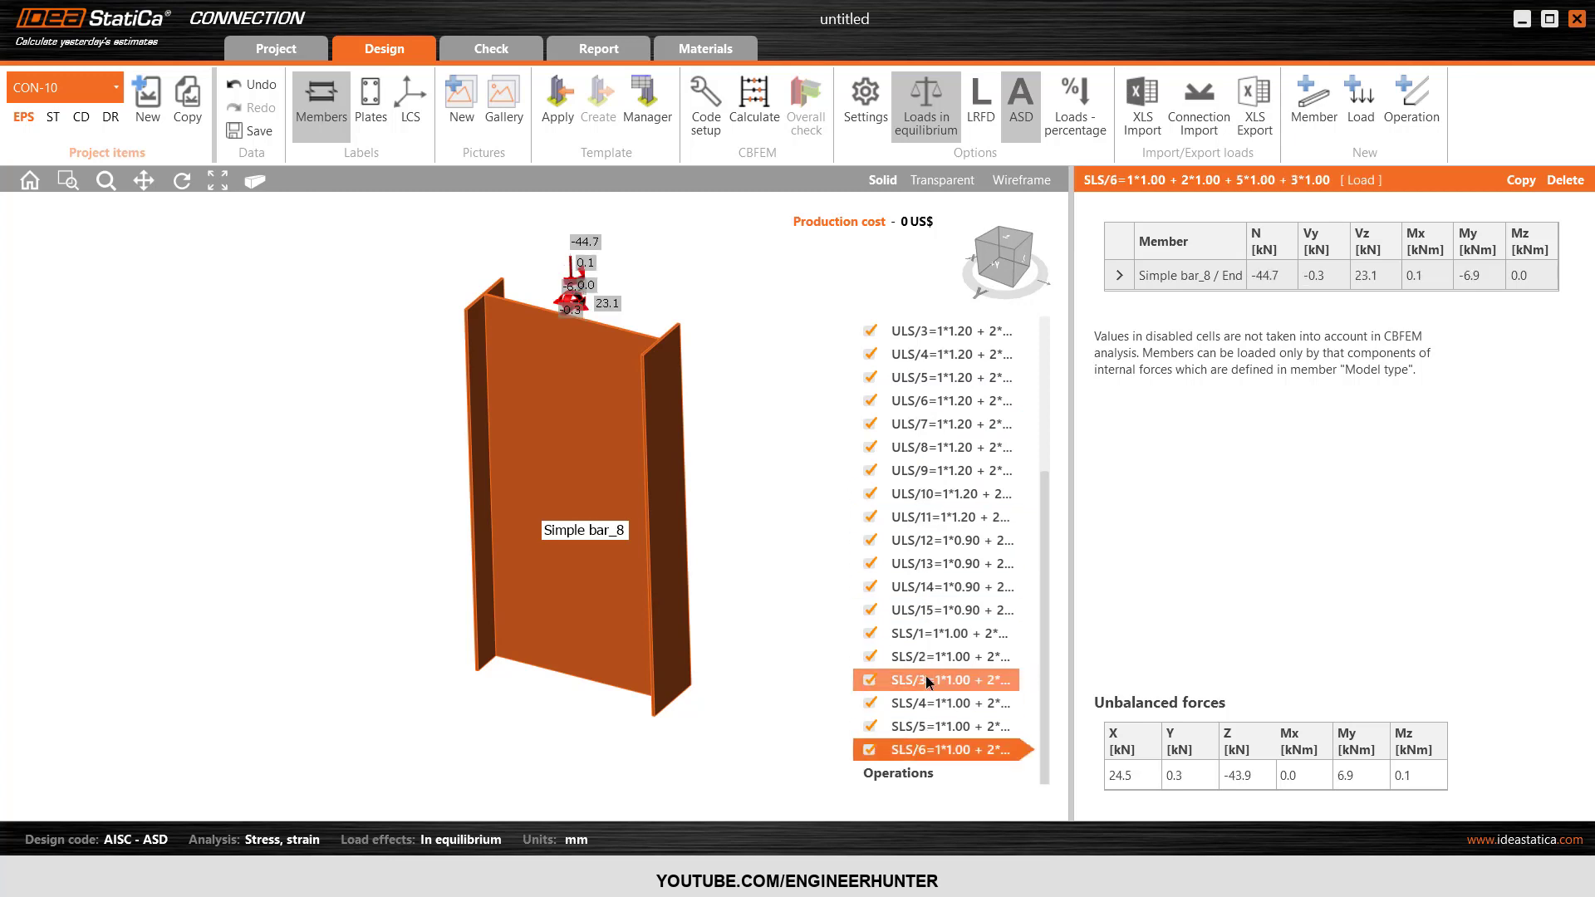
{"action": "left_click", "coordinate": [922, 633]}
{"action": "scroll", "coordinate": [914, 581], "scroll_direction": "up", "scroll_amount": 5}
{"action": "left_click", "coordinate": [904, 510]}
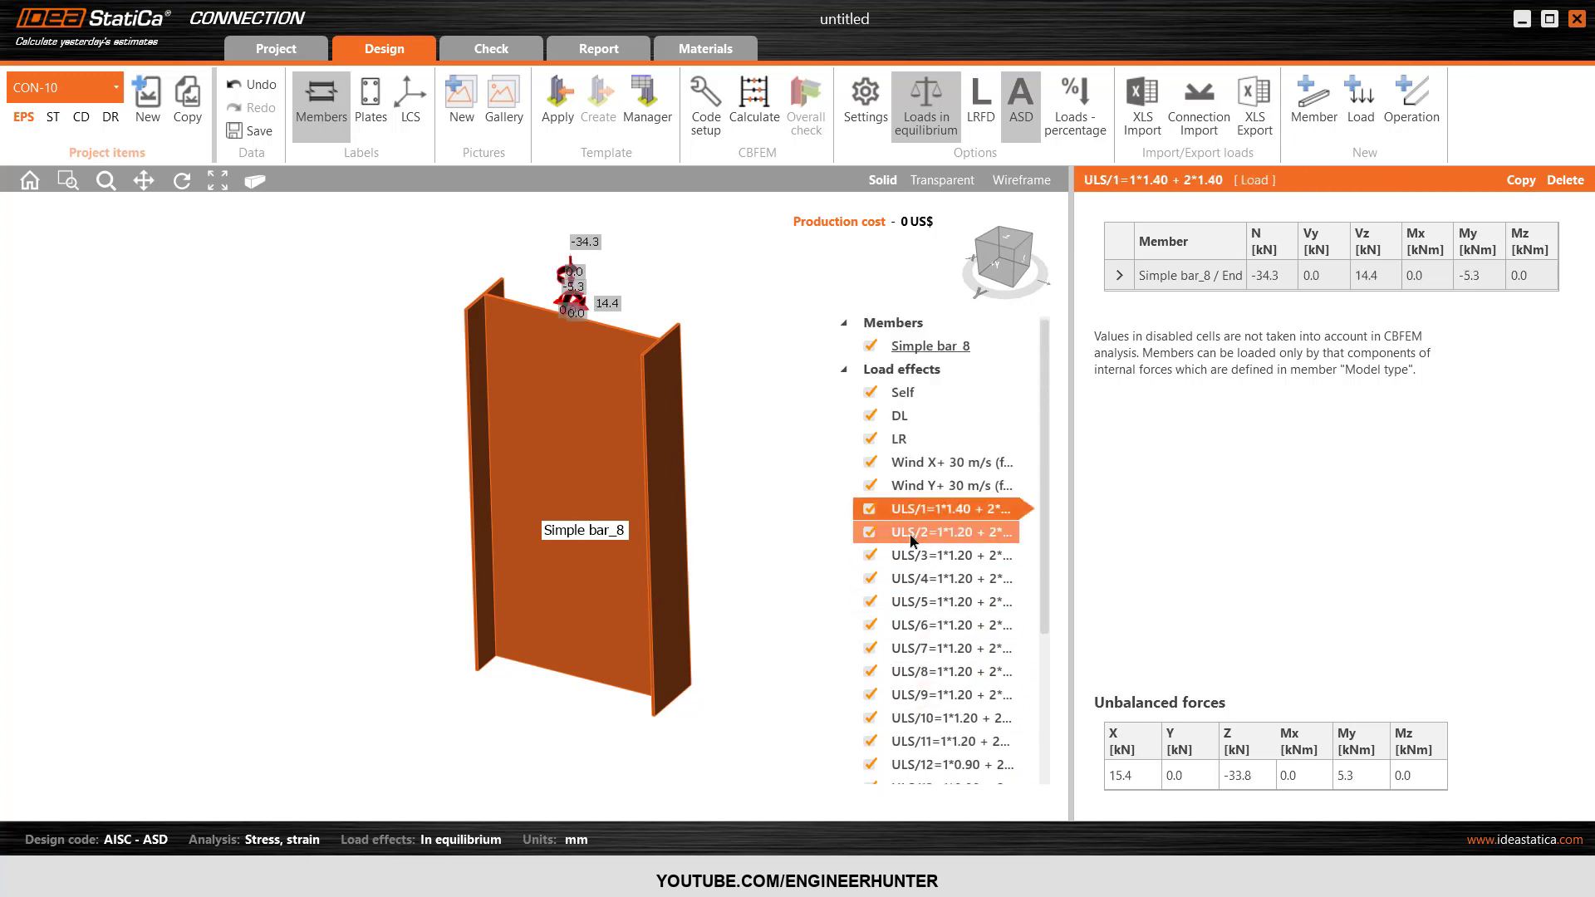
{"action": "scroll", "coordinate": [912, 541], "scroll_direction": "up", "scroll_amount": 1}
Delete the single-case load effects Self, DL, LR, Wind X+ 30 m/s and Wind Y+ 30 m/s from CON-10.
{"action": "left_click", "coordinate": [914, 403]}
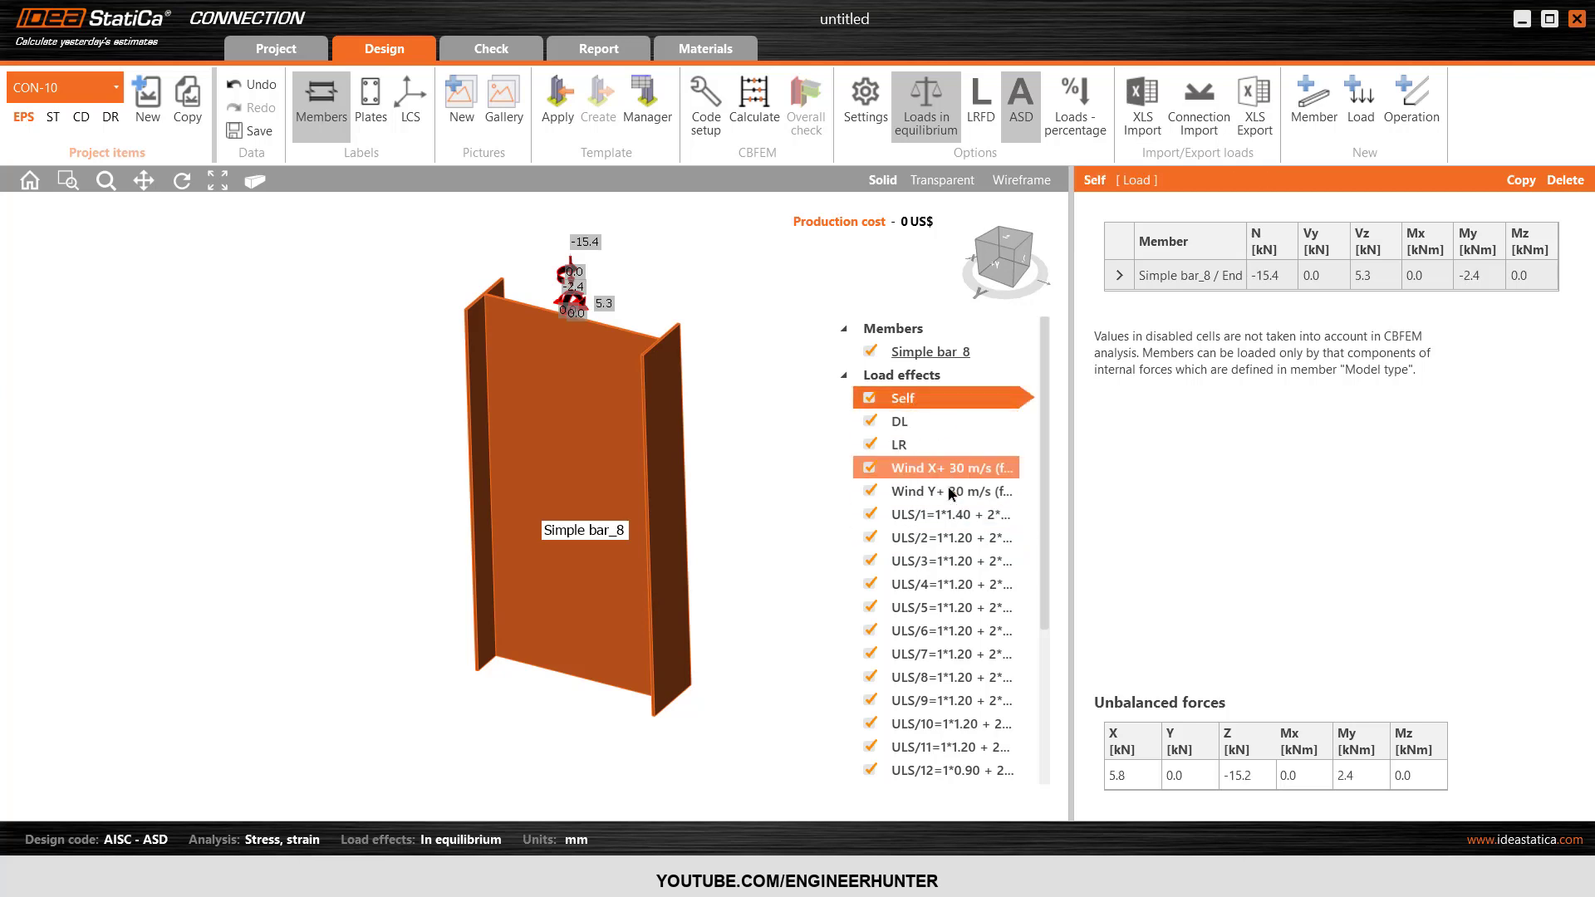
{"action": "left_click", "coordinate": [1565, 180]}
{"action": "left_click", "coordinate": [1565, 180]}
{"action": "left_click", "coordinate": [1565, 180]}
{"action": "left_click", "coordinate": [1565, 180]}
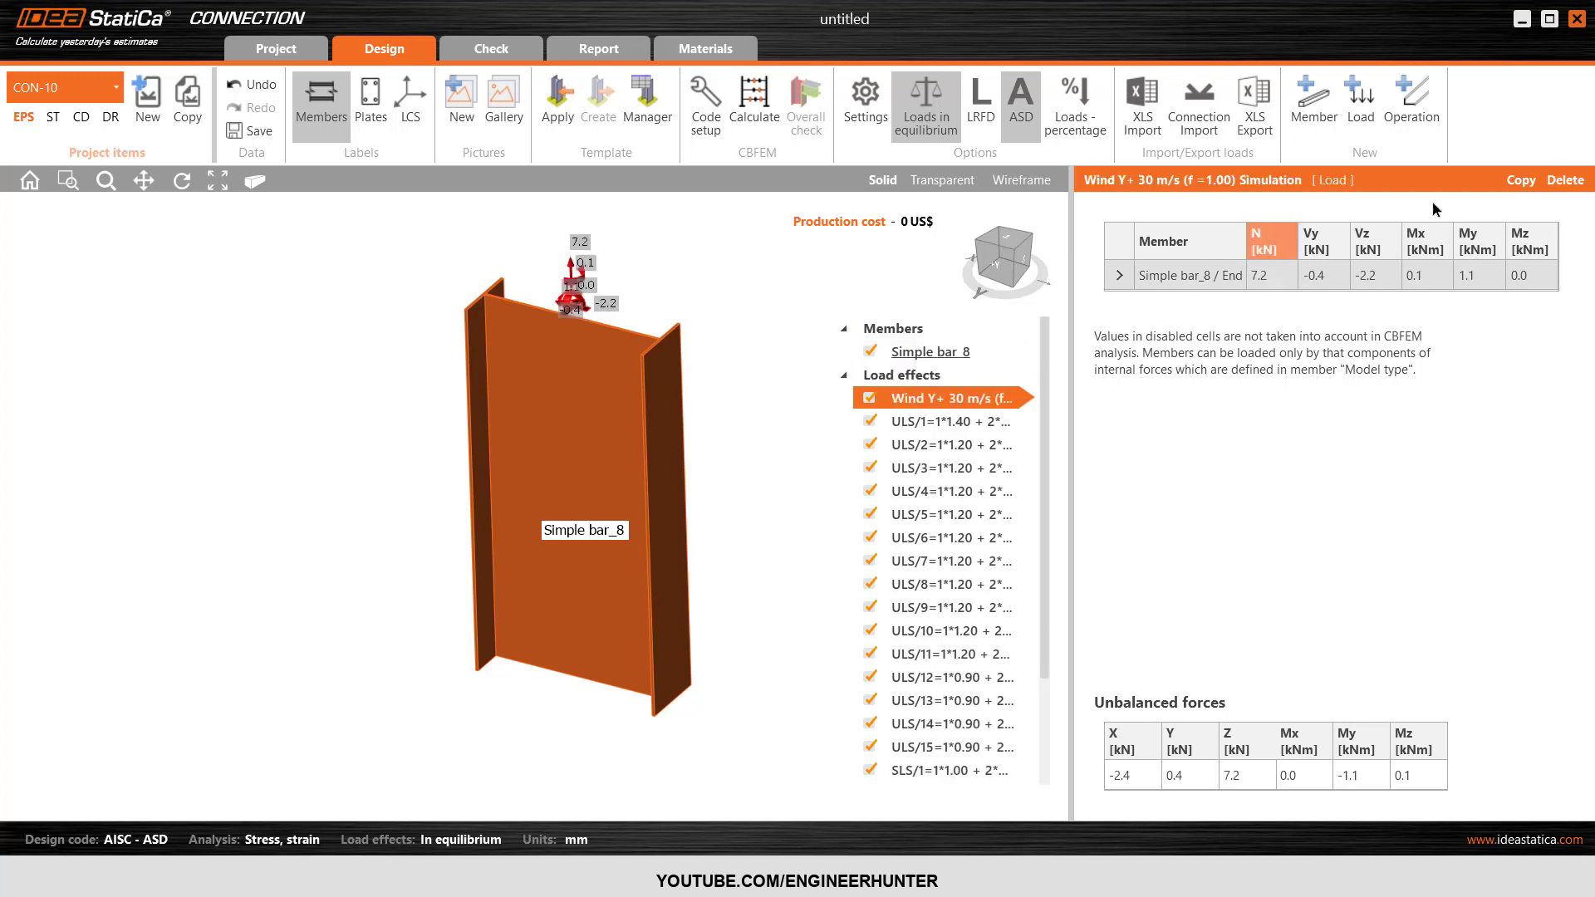
{"action": "left_click", "coordinate": [1565, 180]}
Delete the serviceability load effects SLS/1 through SLS/6 from CON-10, keeping only the ULS combinations.
{"action": "scroll", "coordinate": [935, 615], "scroll_direction": "down", "scroll_amount": 1}
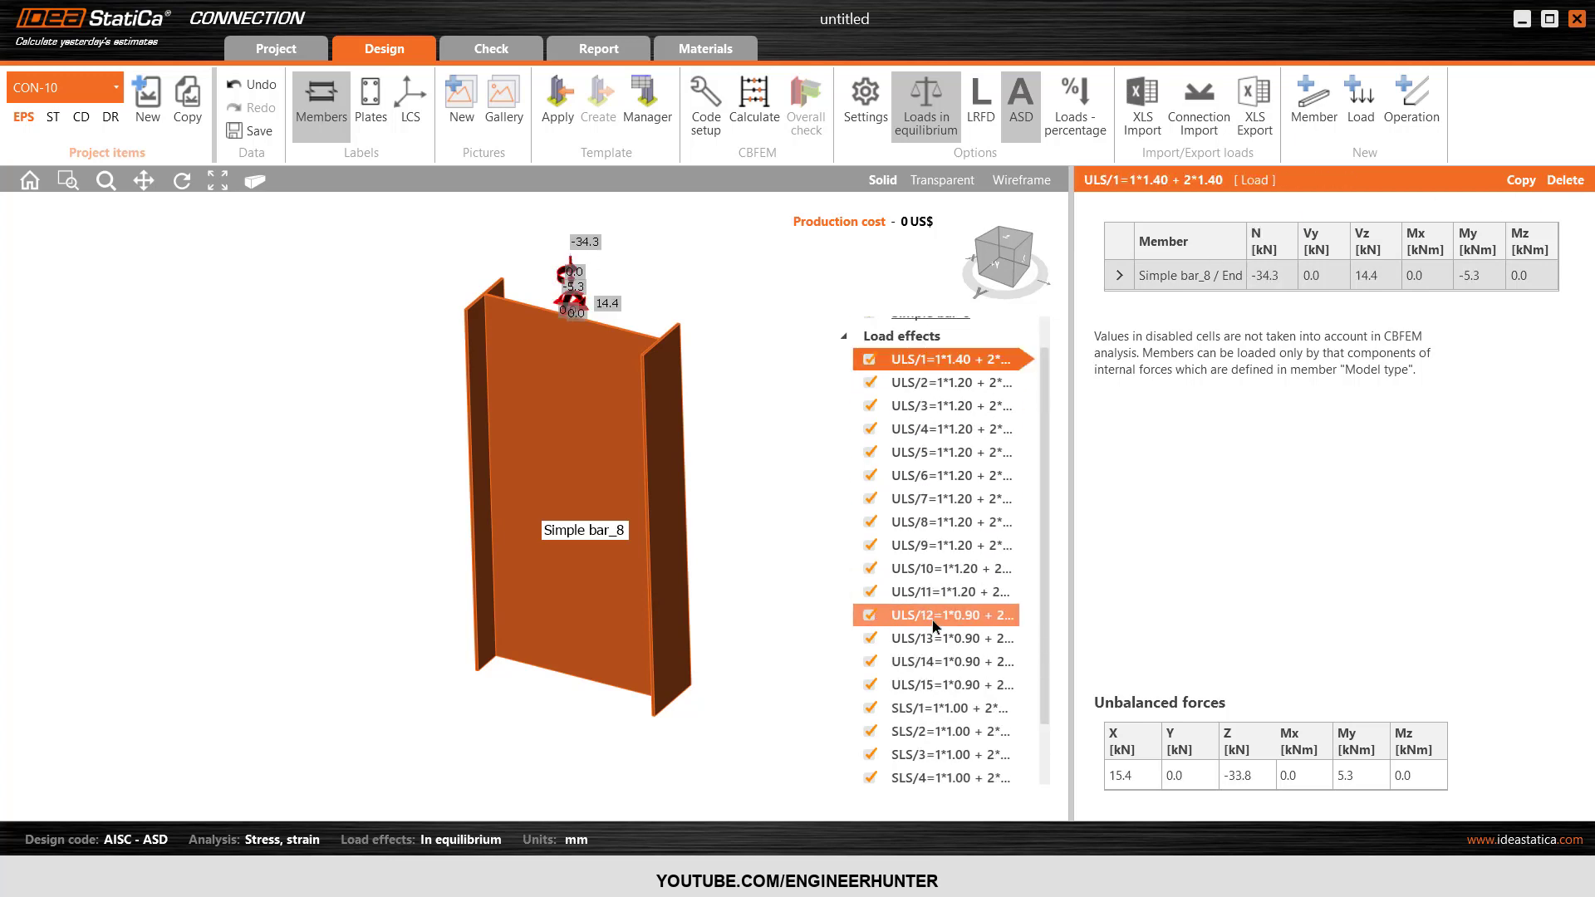
{"action": "scroll", "coordinate": [935, 625], "scroll_direction": "down", "scroll_amount": 2}
{"action": "left_click", "coordinate": [937, 638]}
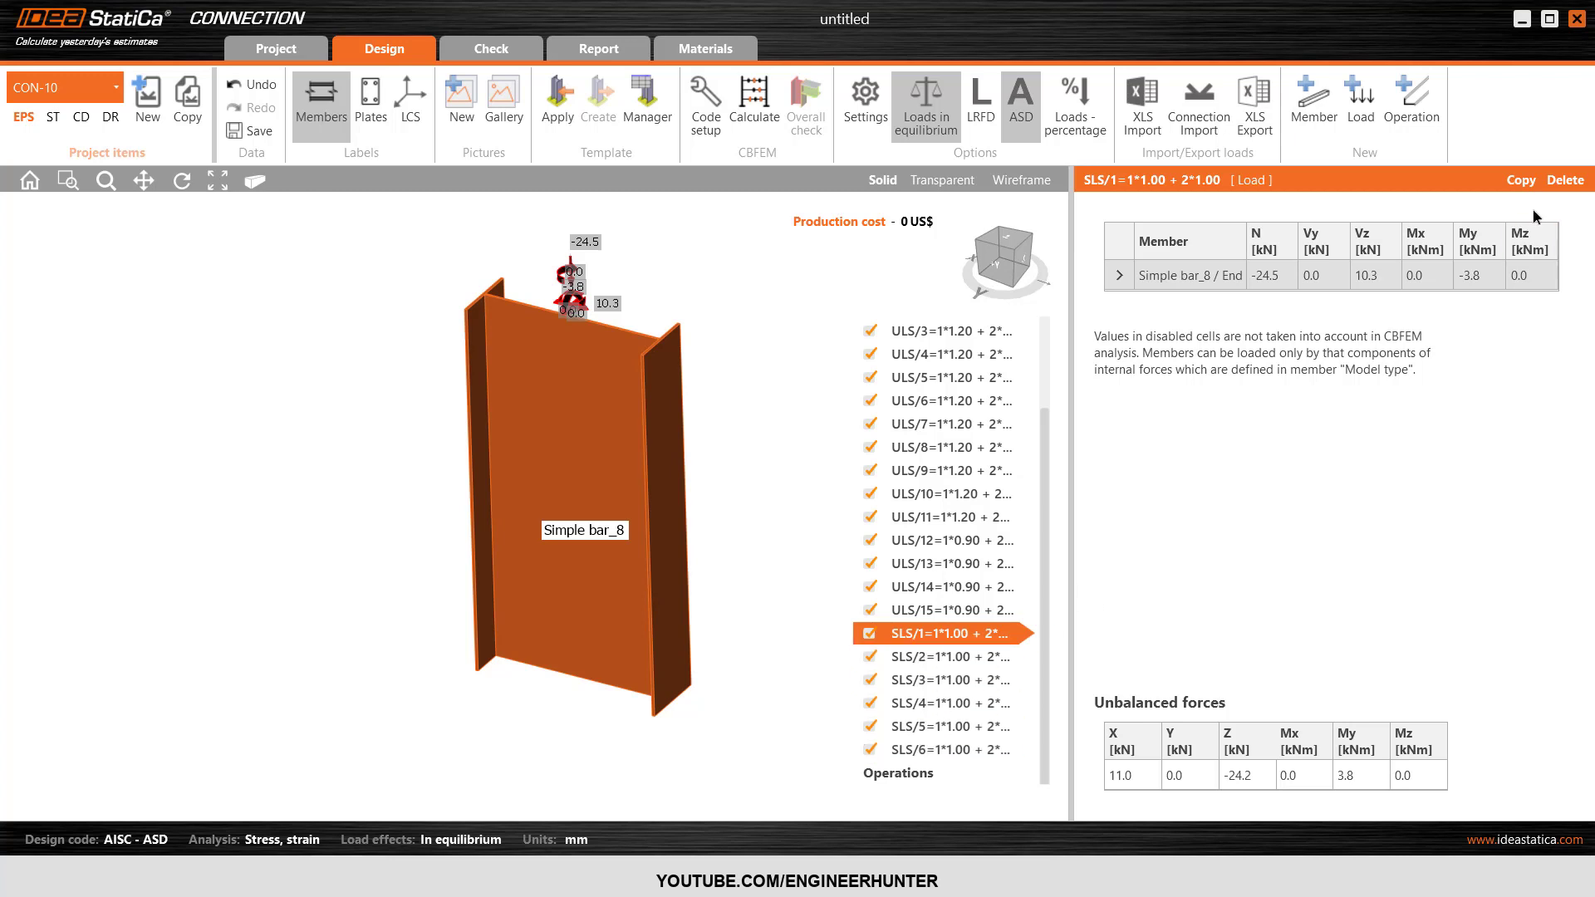
{"action": "left_click", "coordinate": [1565, 180]}
{"action": "left_click", "coordinate": [1565, 181]}
{"action": "left_click", "coordinate": [1565, 180]}
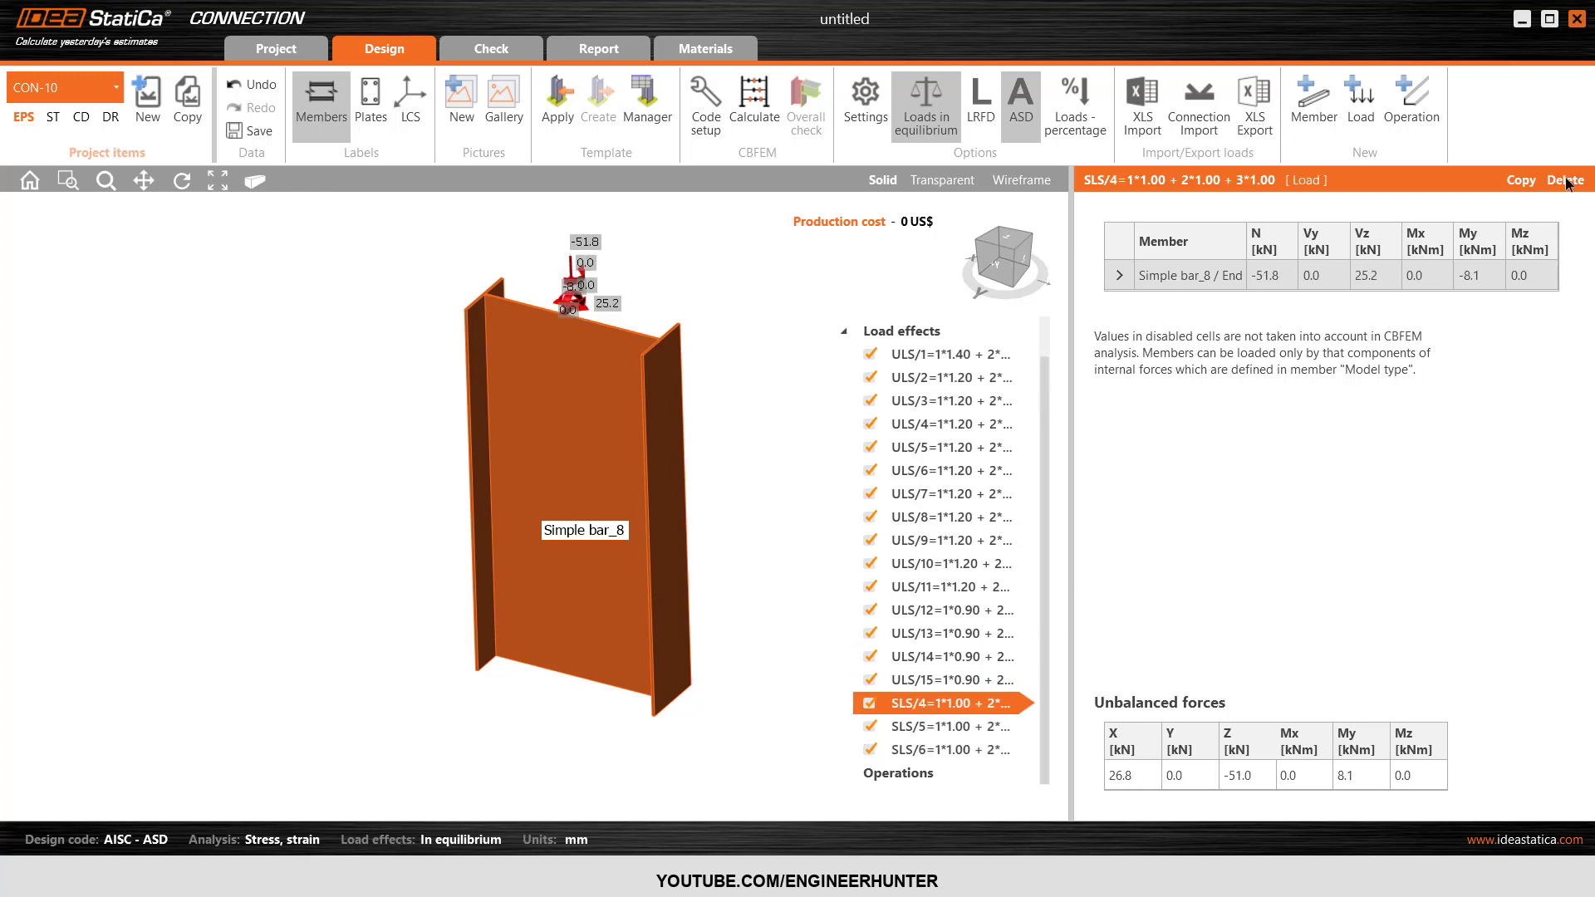
{"action": "left_click", "coordinate": [1566, 180]}
{"action": "left_click", "coordinate": [1565, 180]}
{"action": "left_click", "coordinate": [1565, 180]}
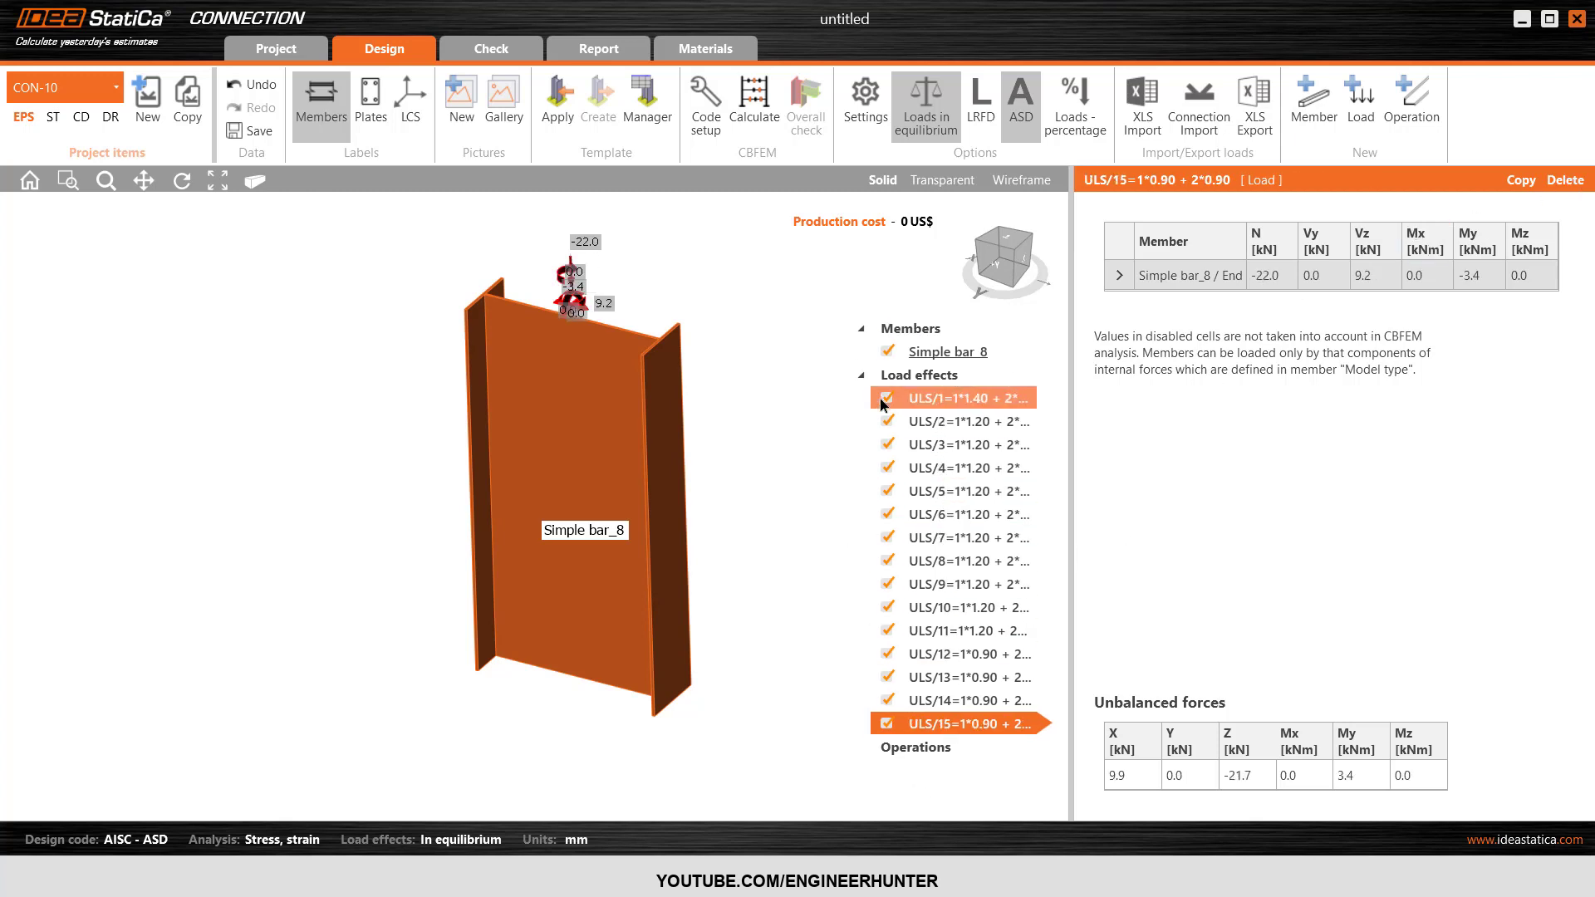
Collapse the load effects list and switch the AISC design code from ASD to LRFD.
{"action": "left_click", "coordinate": [863, 379]}
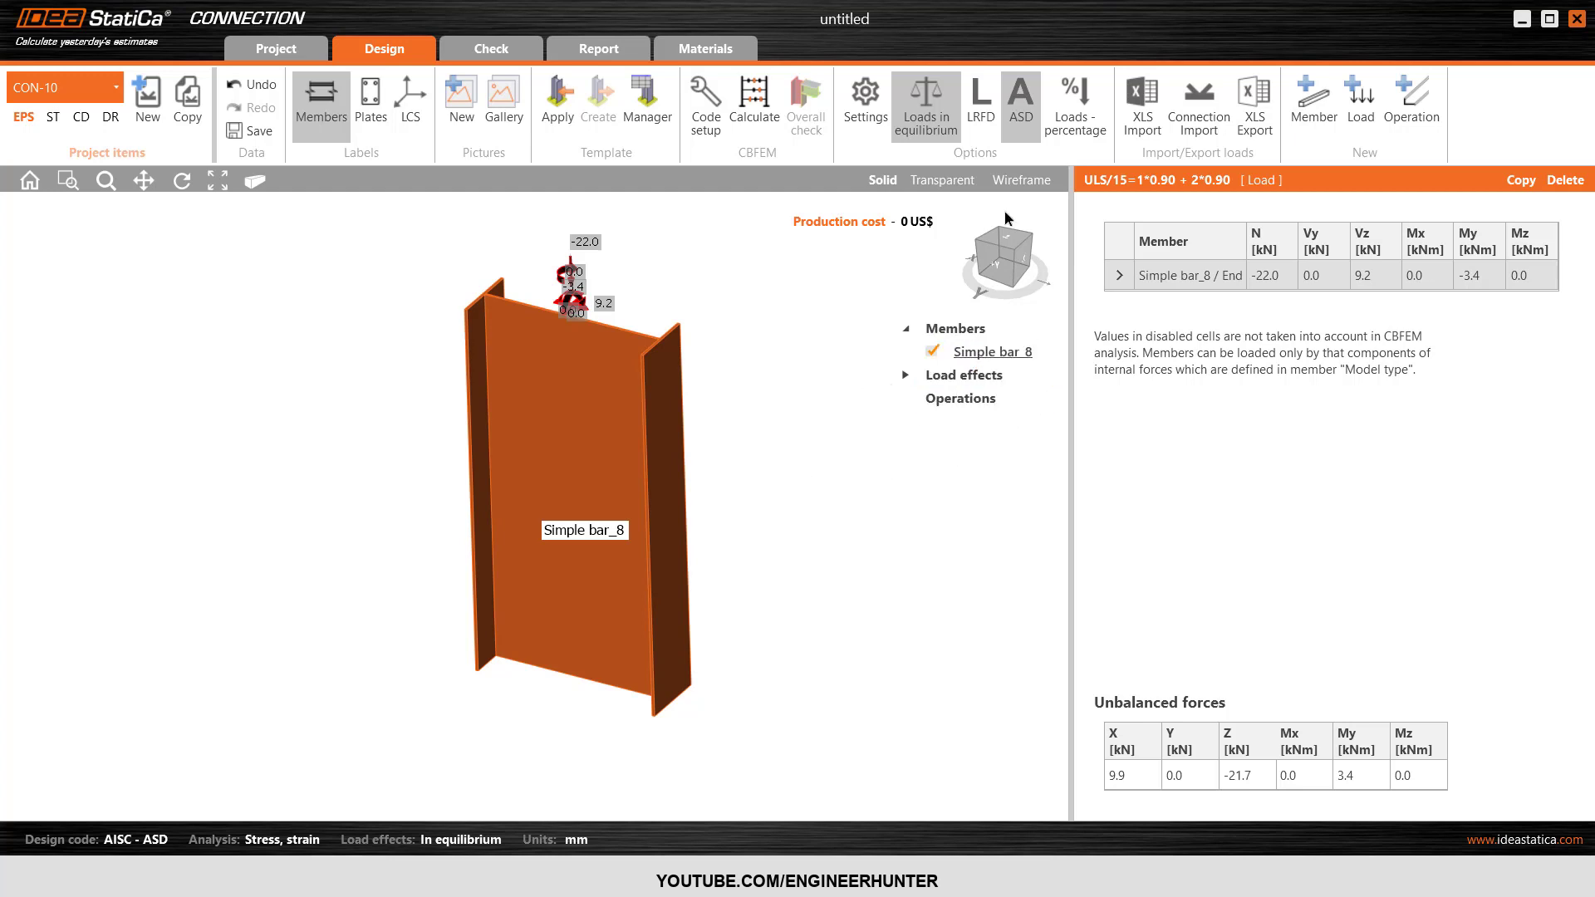
{"action": "left_click", "coordinate": [981, 133]}
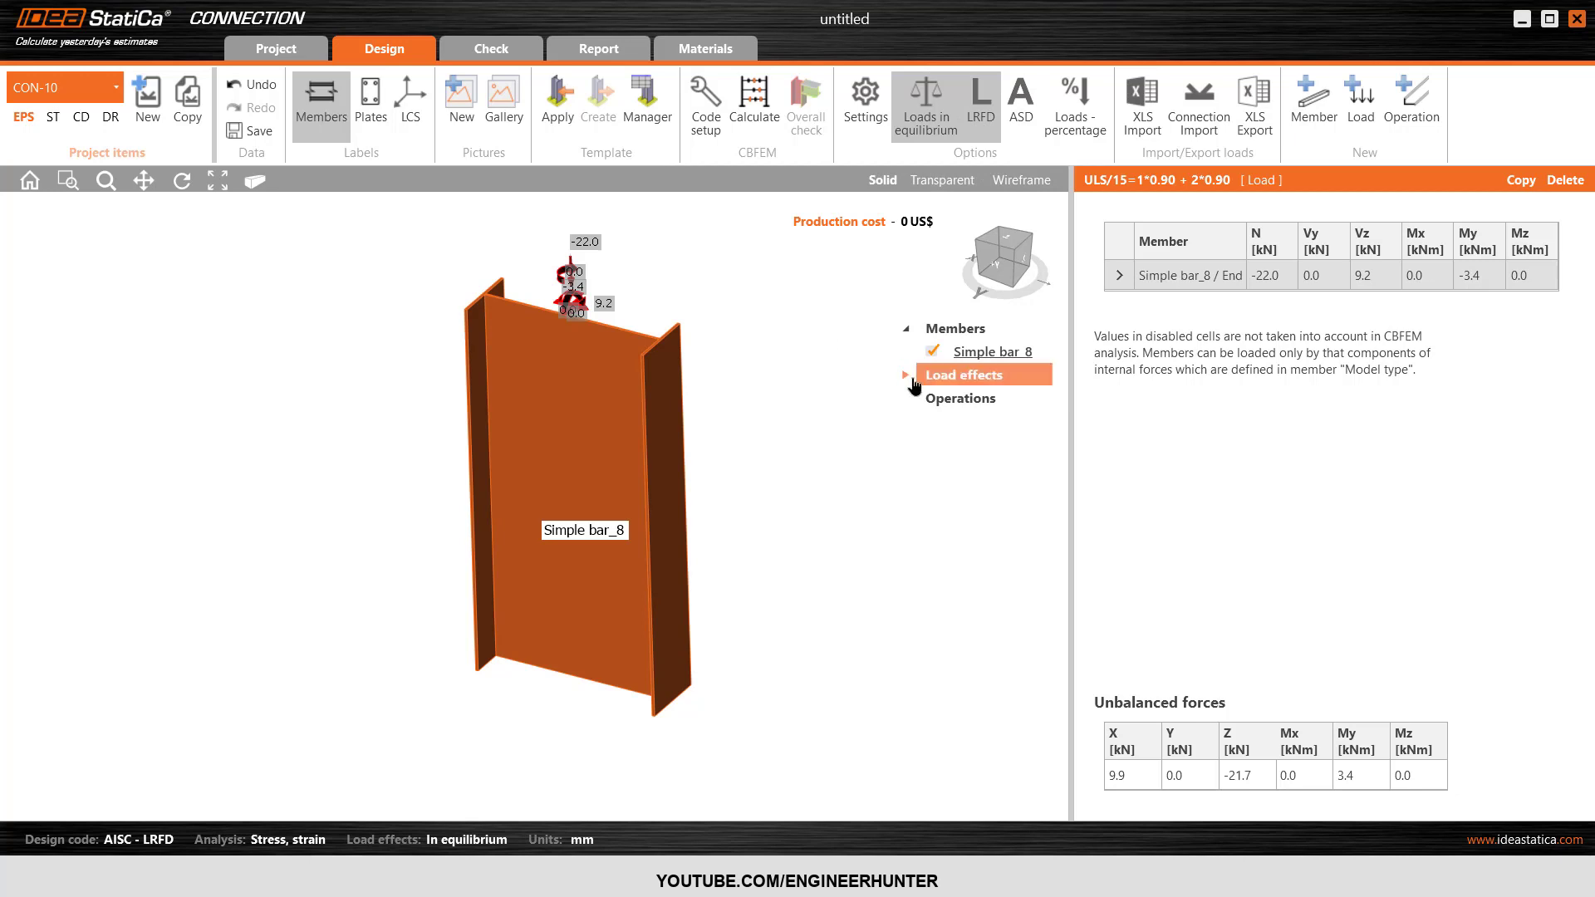
Edit the C2 cross-section of Simple bar_8 and set its height to 300 mm.
{"action": "left_click", "coordinate": [994, 364]}
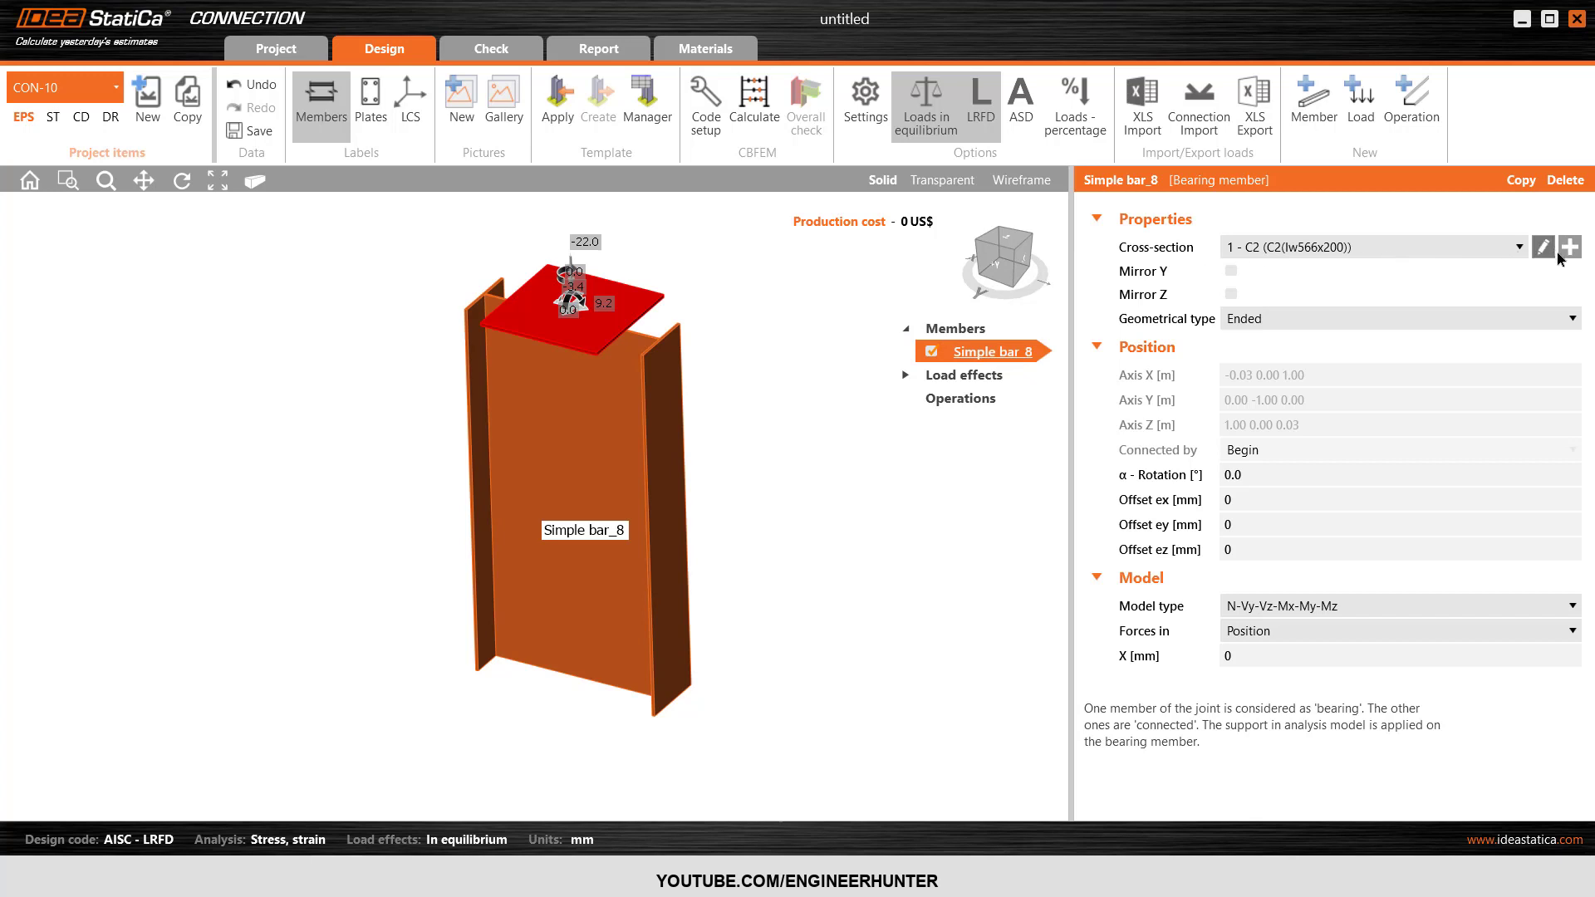
{"action": "left_click", "coordinate": [1389, 257]}
{"action": "left_click", "coordinate": [1392, 266]}
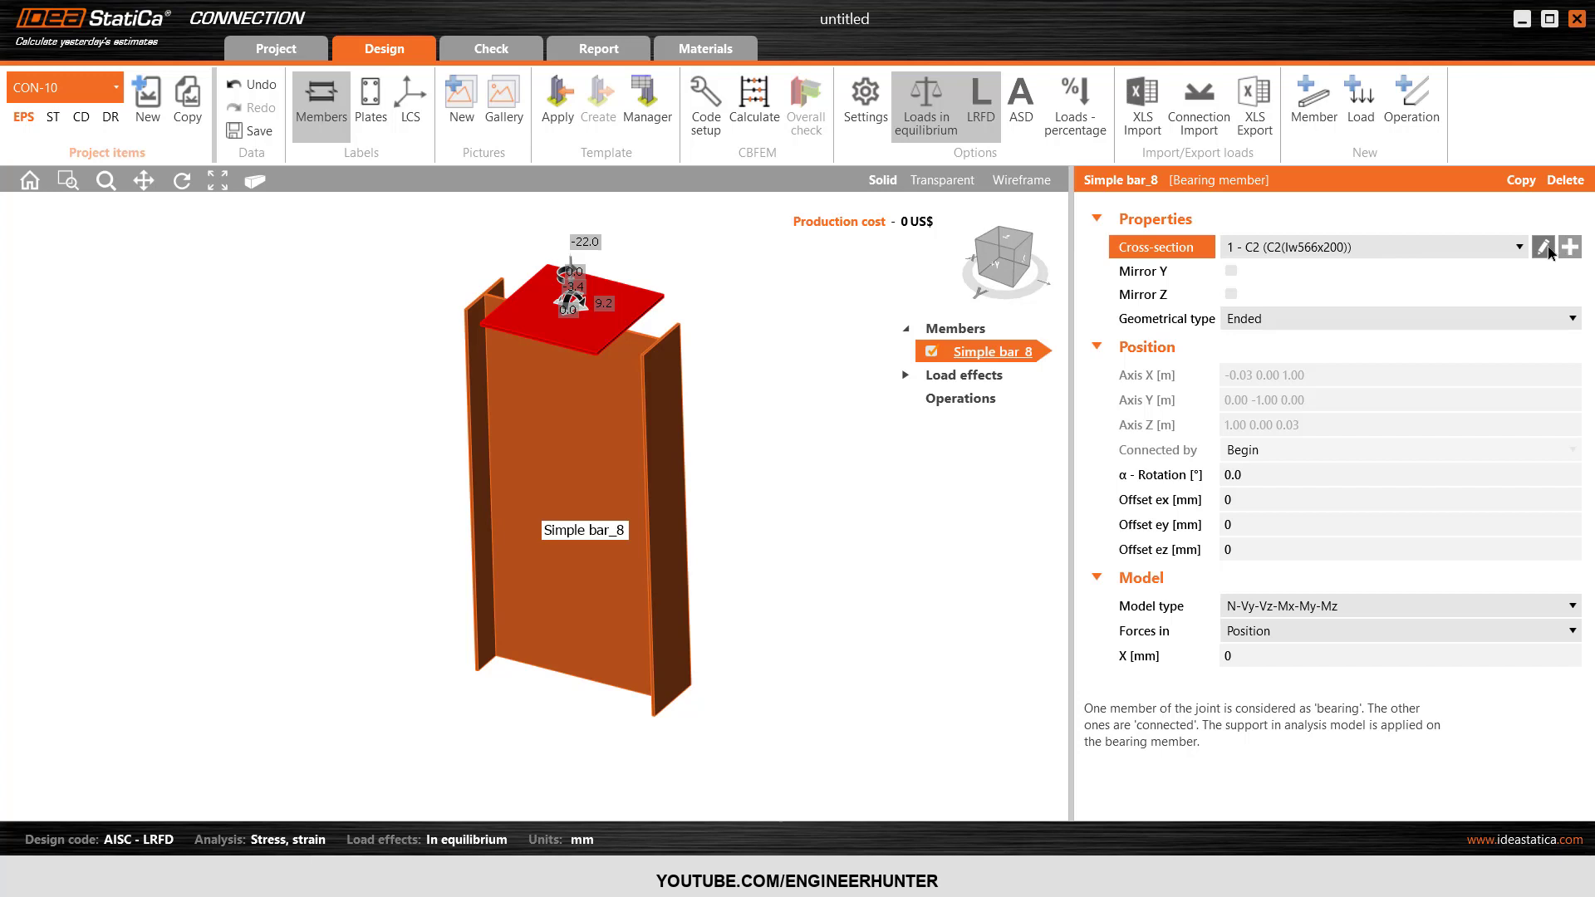
{"action": "left_click", "coordinate": [1544, 248]}
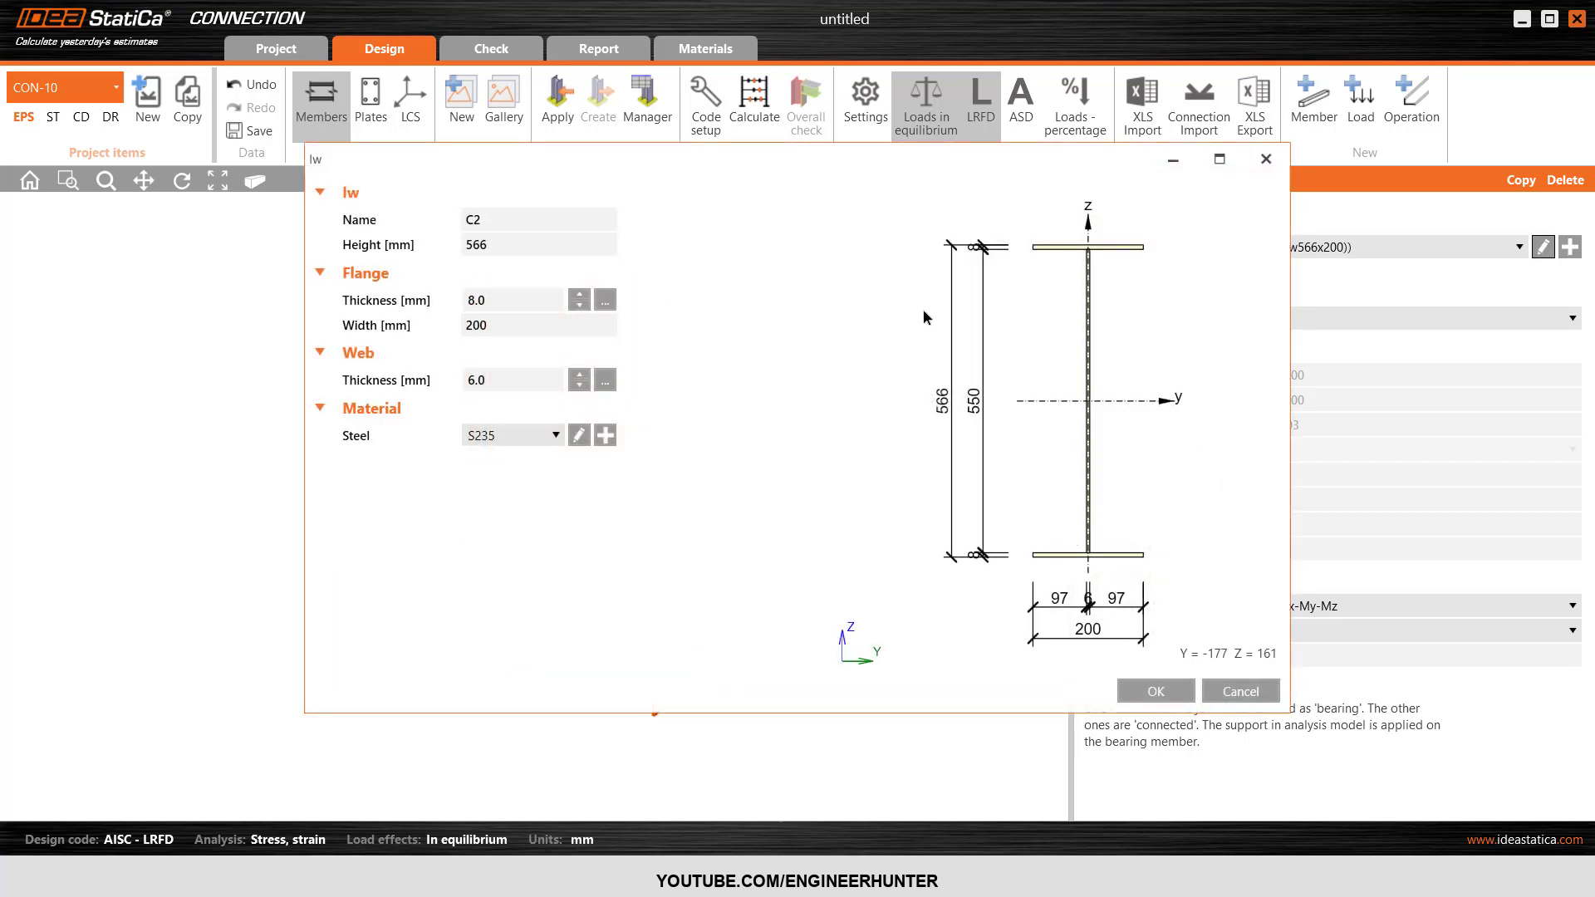
{"action": "left_click", "coordinate": [496, 247]}
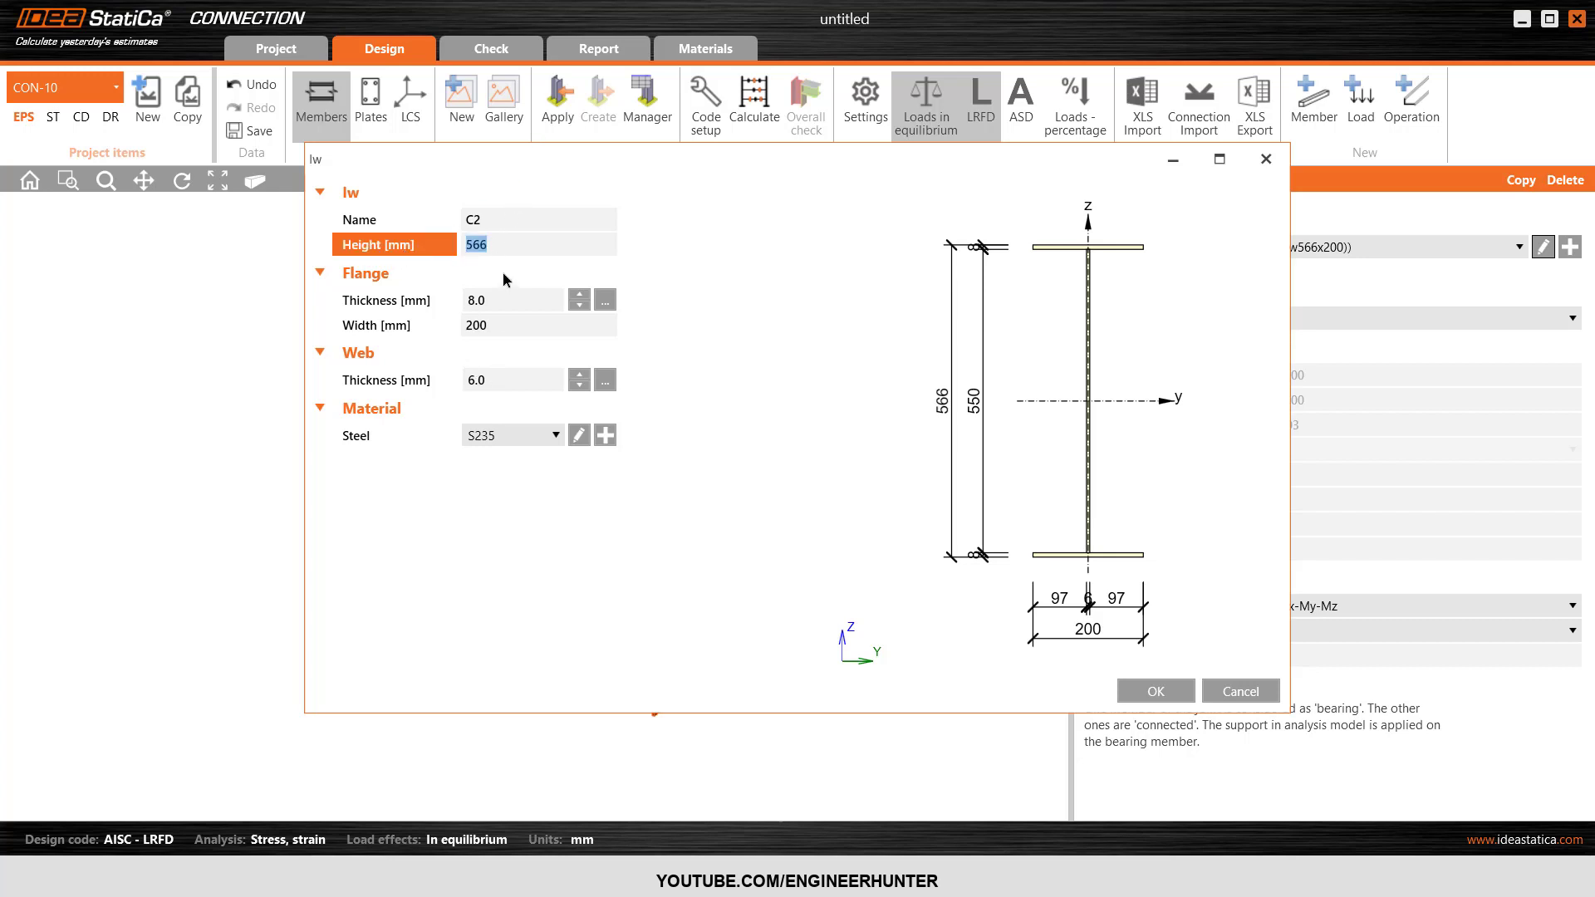
{"action": "type", "text": "00"}
{"action": "key", "text": "Tab"}
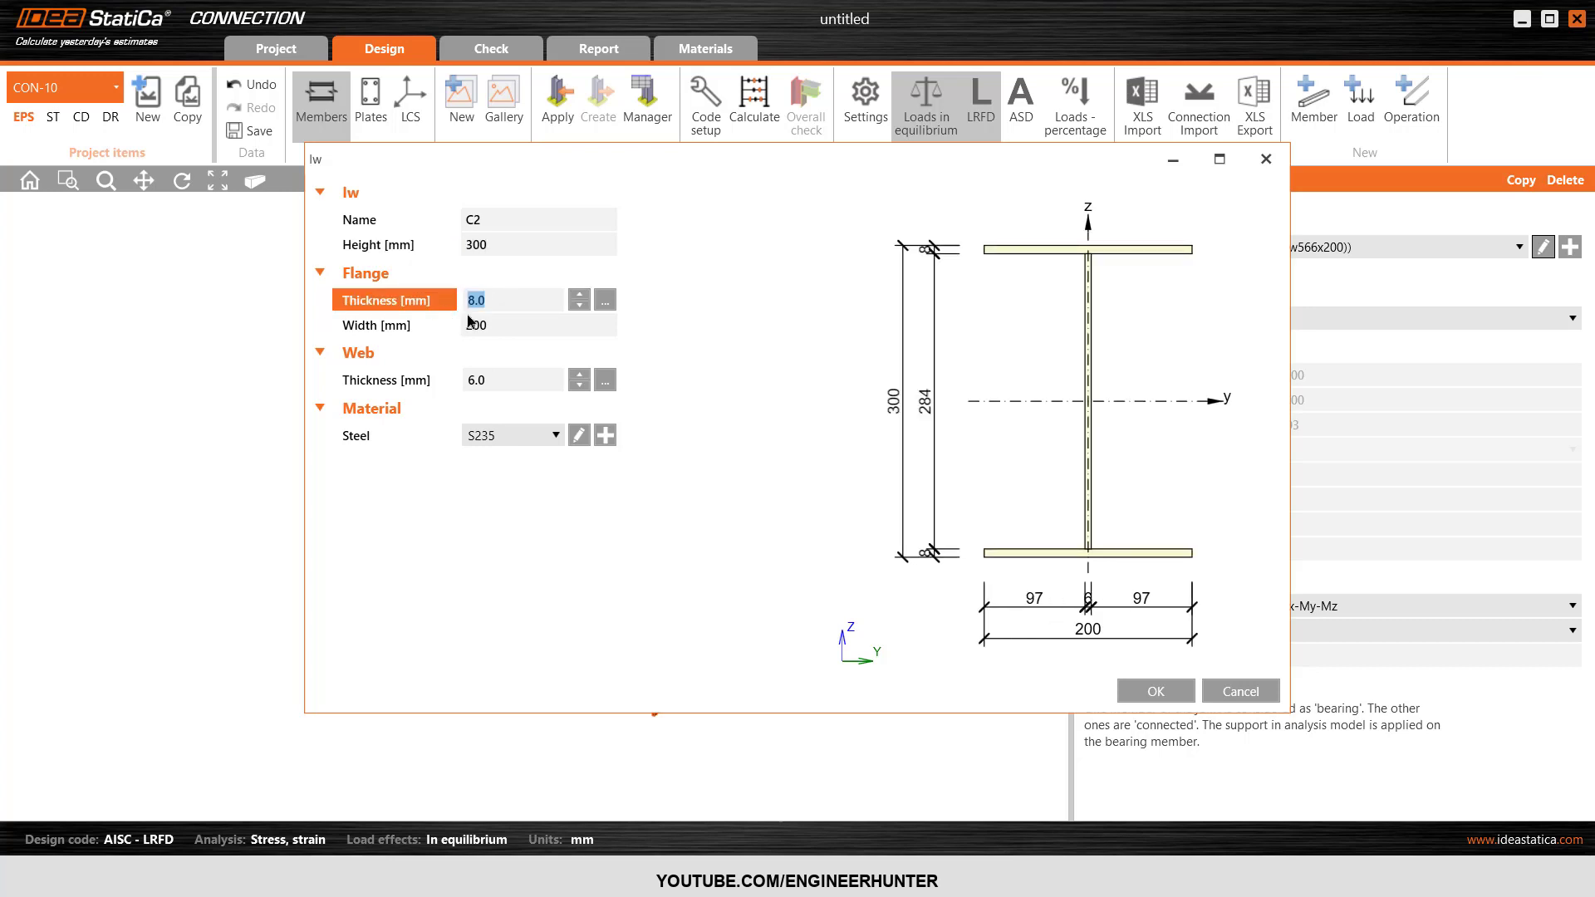
Check the flange width and the S235 steel's fu and fy without changing them, and apply the edited C2 section.
{"action": "left_click", "coordinate": [468, 325]}
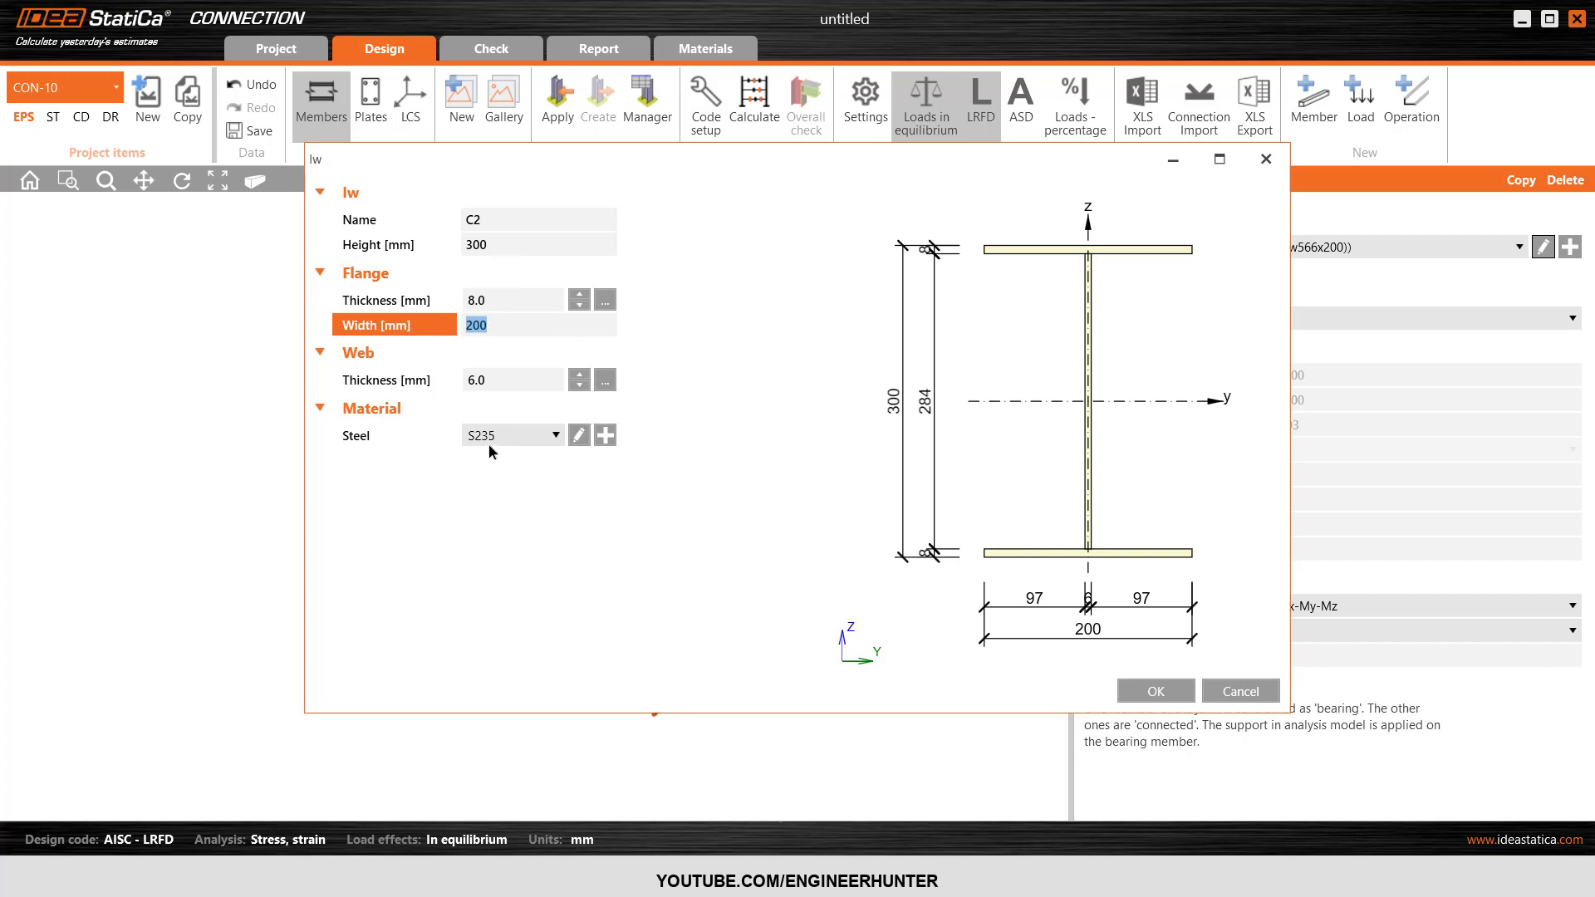
{"action": "left_click", "coordinate": [580, 436]}
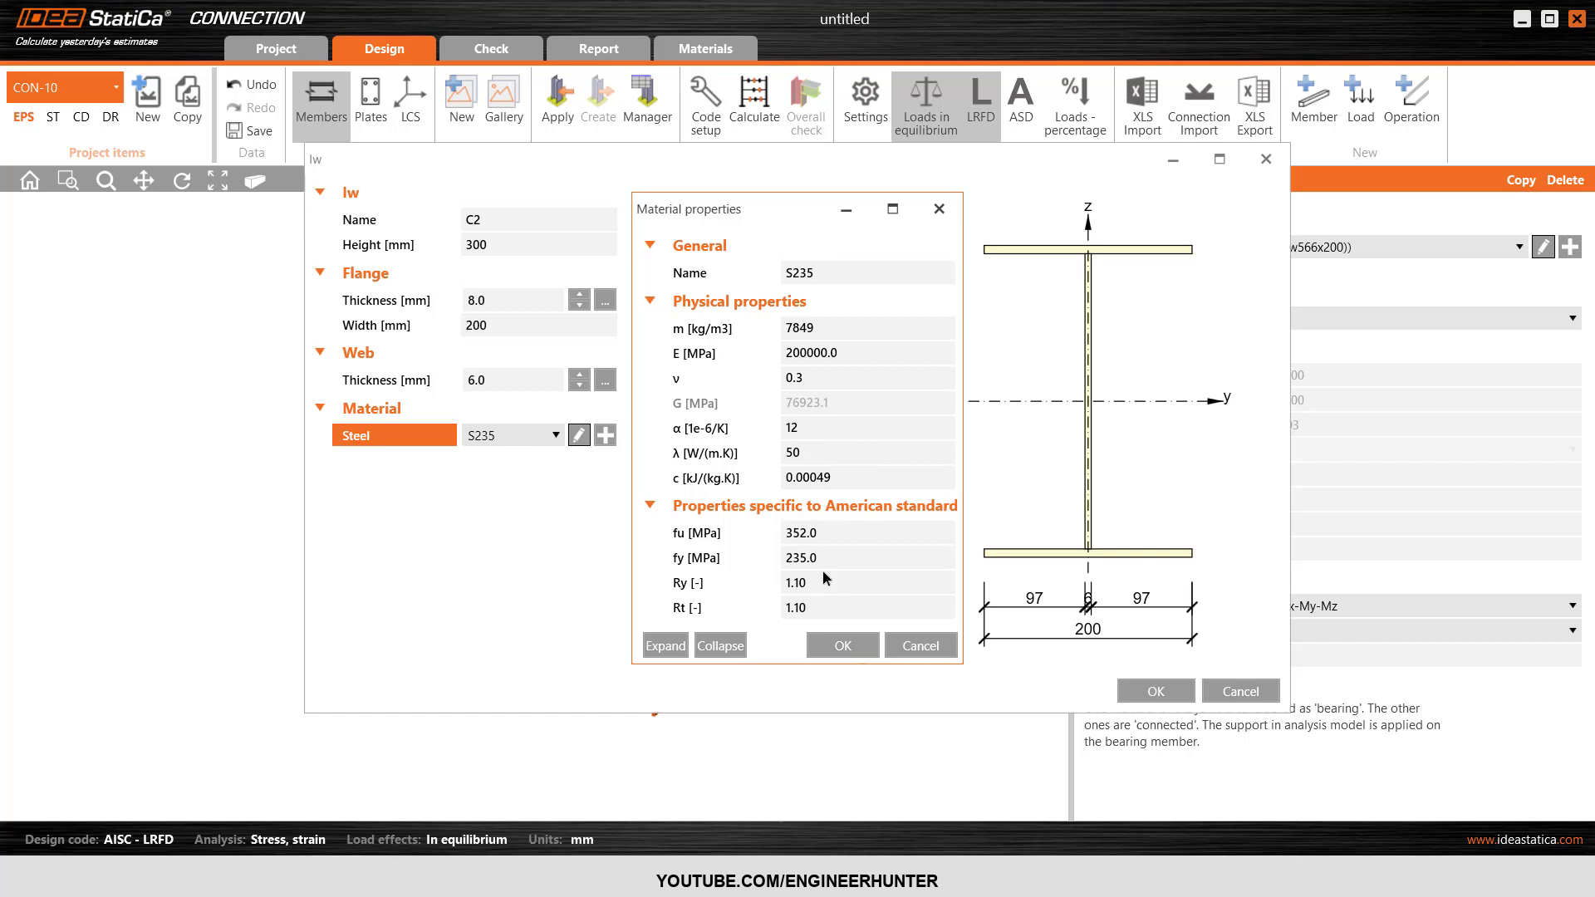
{"action": "left_click_drag", "start_coordinate": [831, 563], "coordinate": [792, 564]}
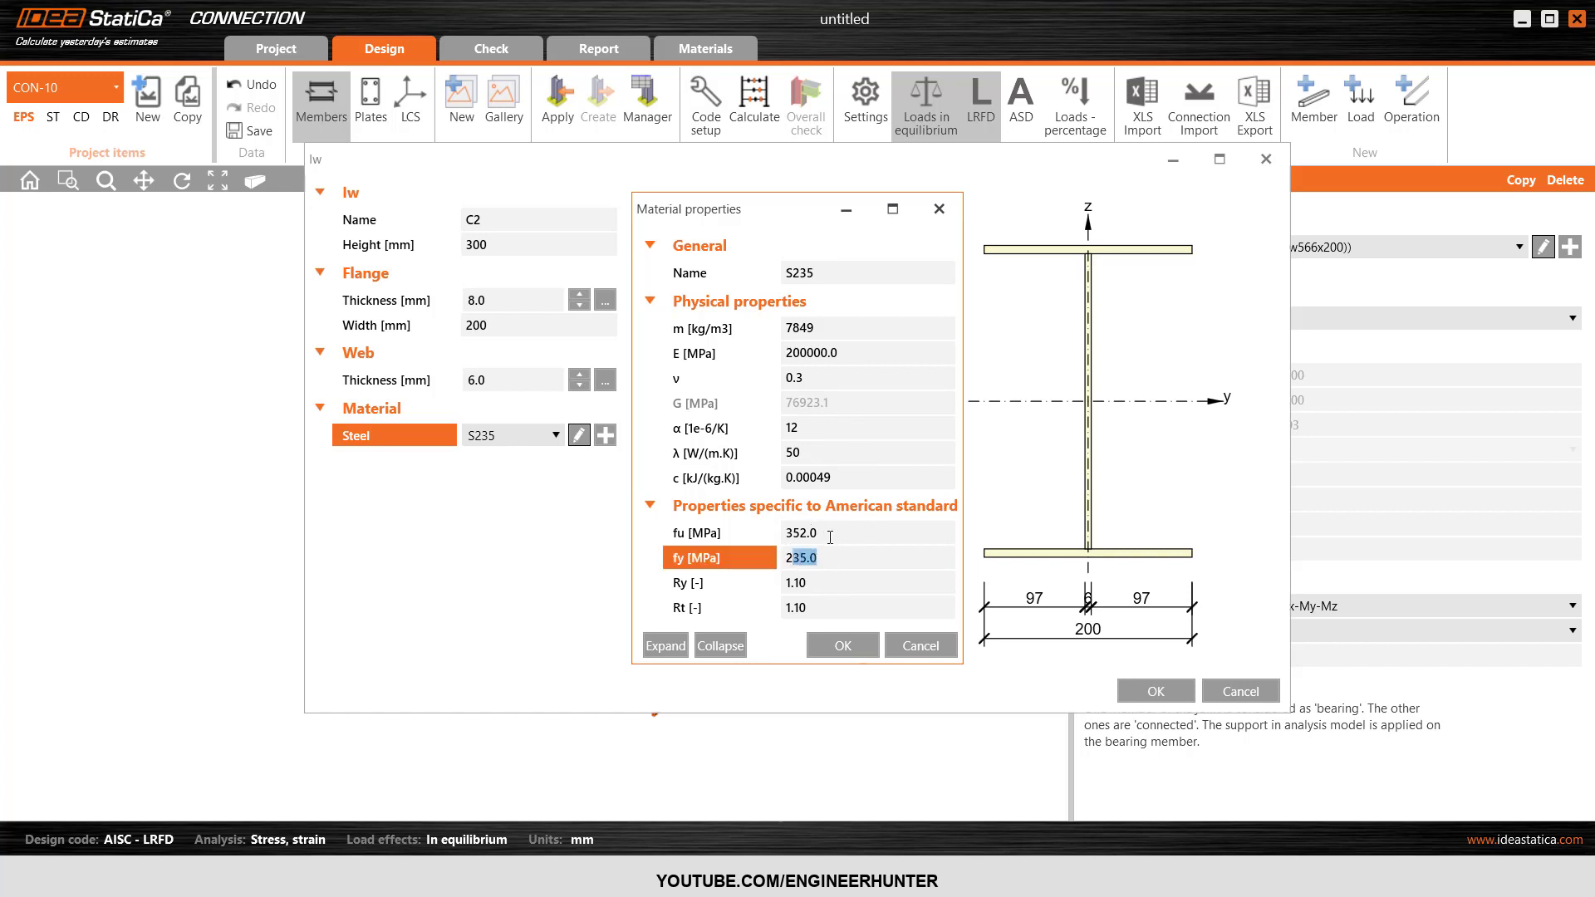
{"action": "left_click", "coordinate": [831, 536]}
{"action": "left_click", "coordinate": [839, 556]}
{"action": "left_click", "coordinate": [919, 648]}
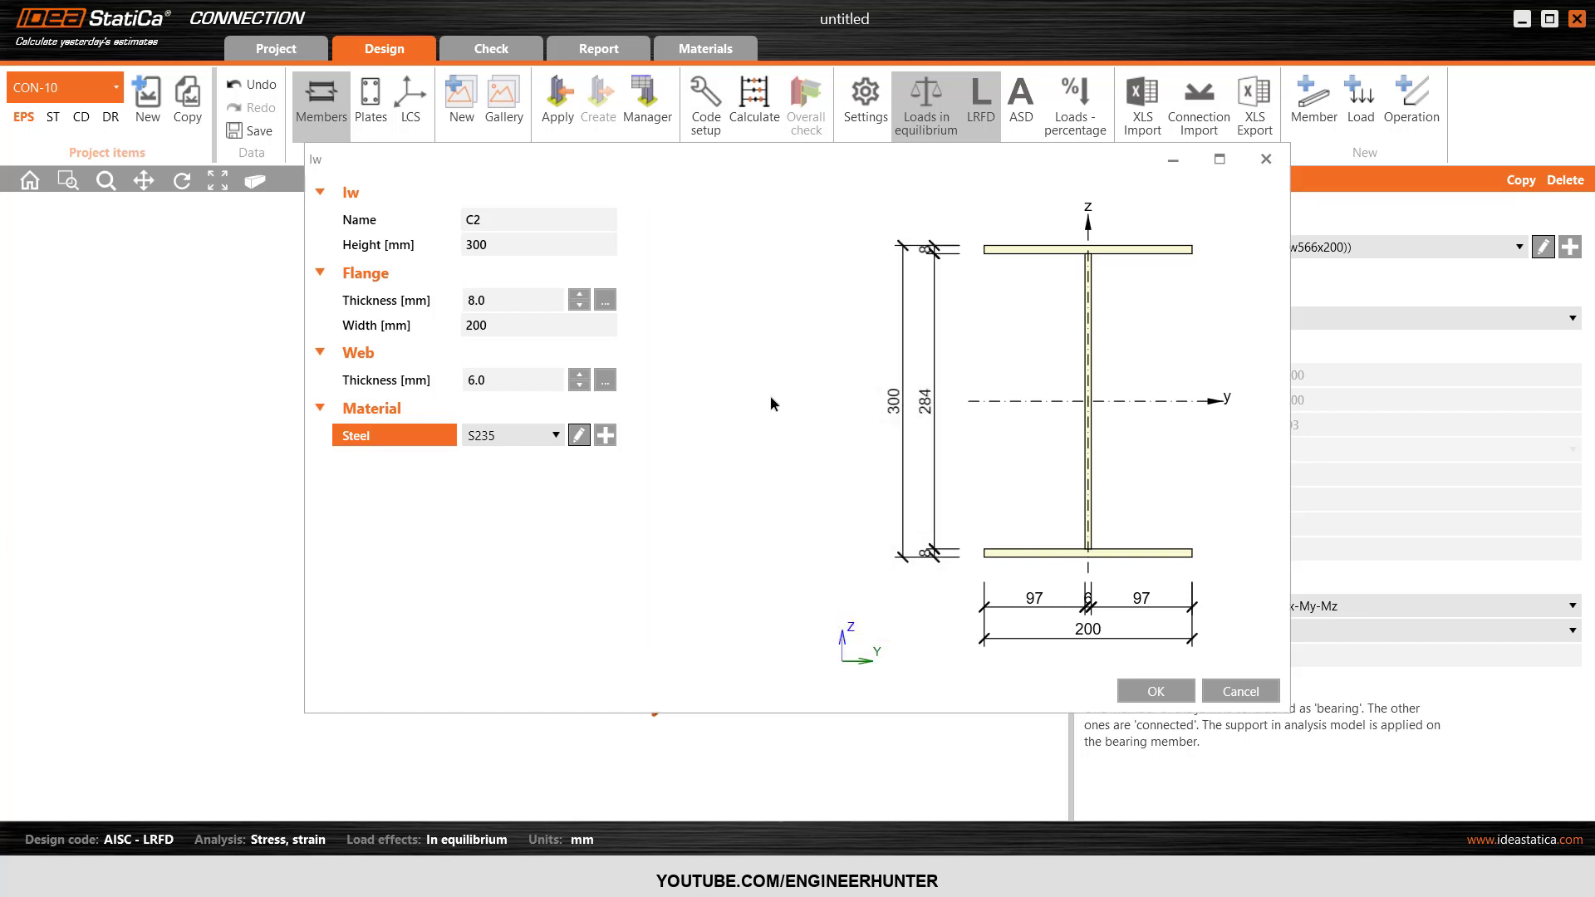
{"action": "left_click", "coordinate": [1157, 690]}
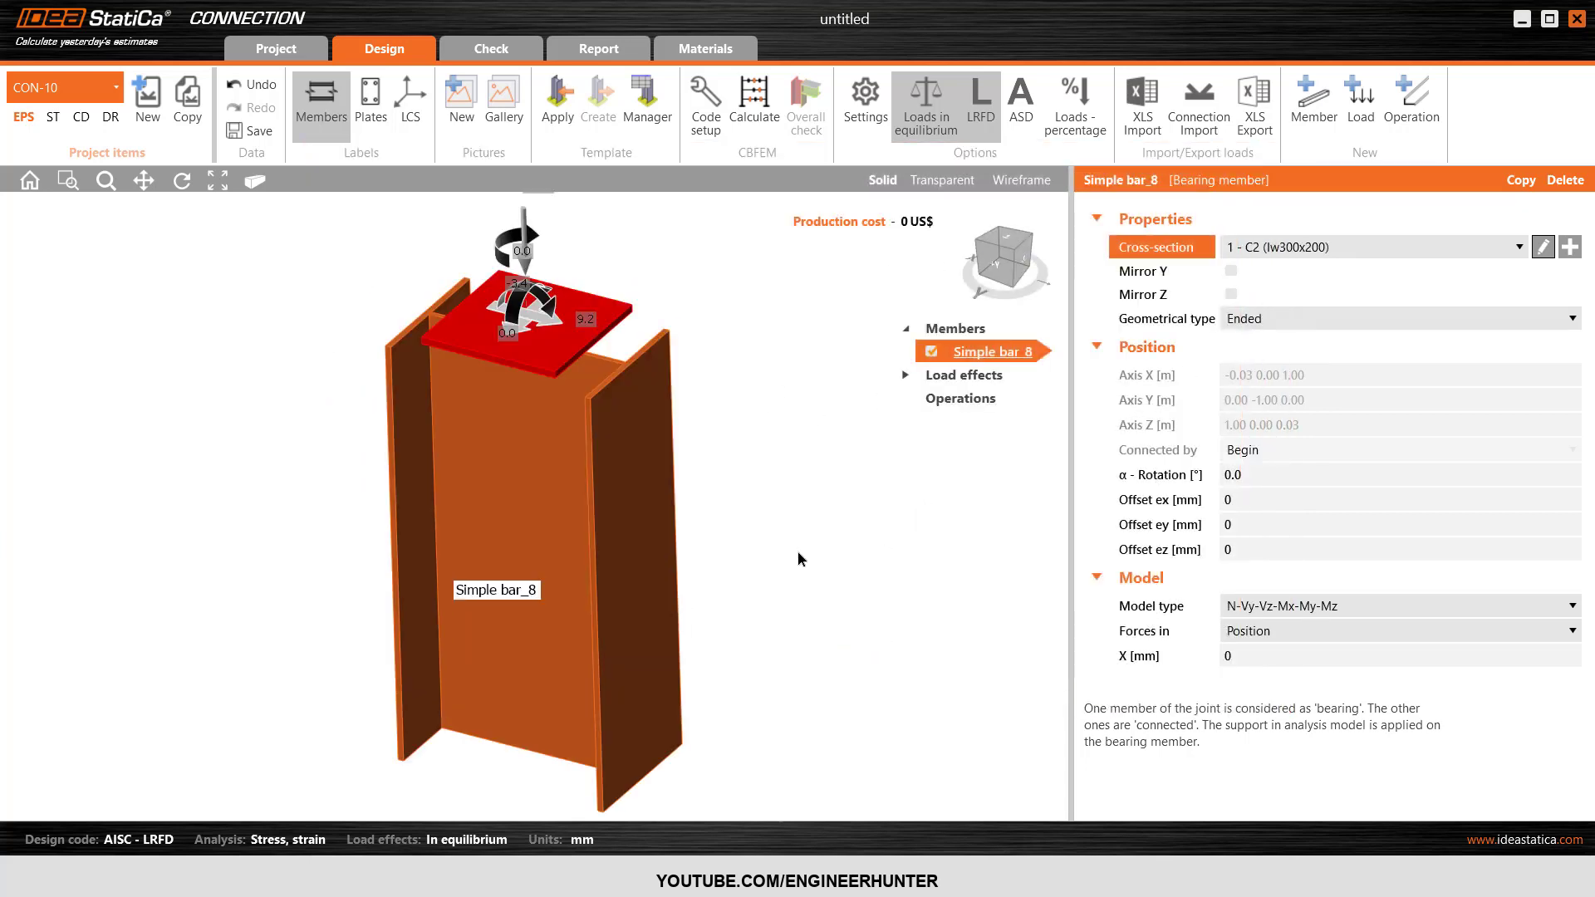
Turn off the member labels in the 3D view.
{"action": "scroll", "coordinate": [659, 421], "scroll_direction": "down", "scroll_amount": 2}
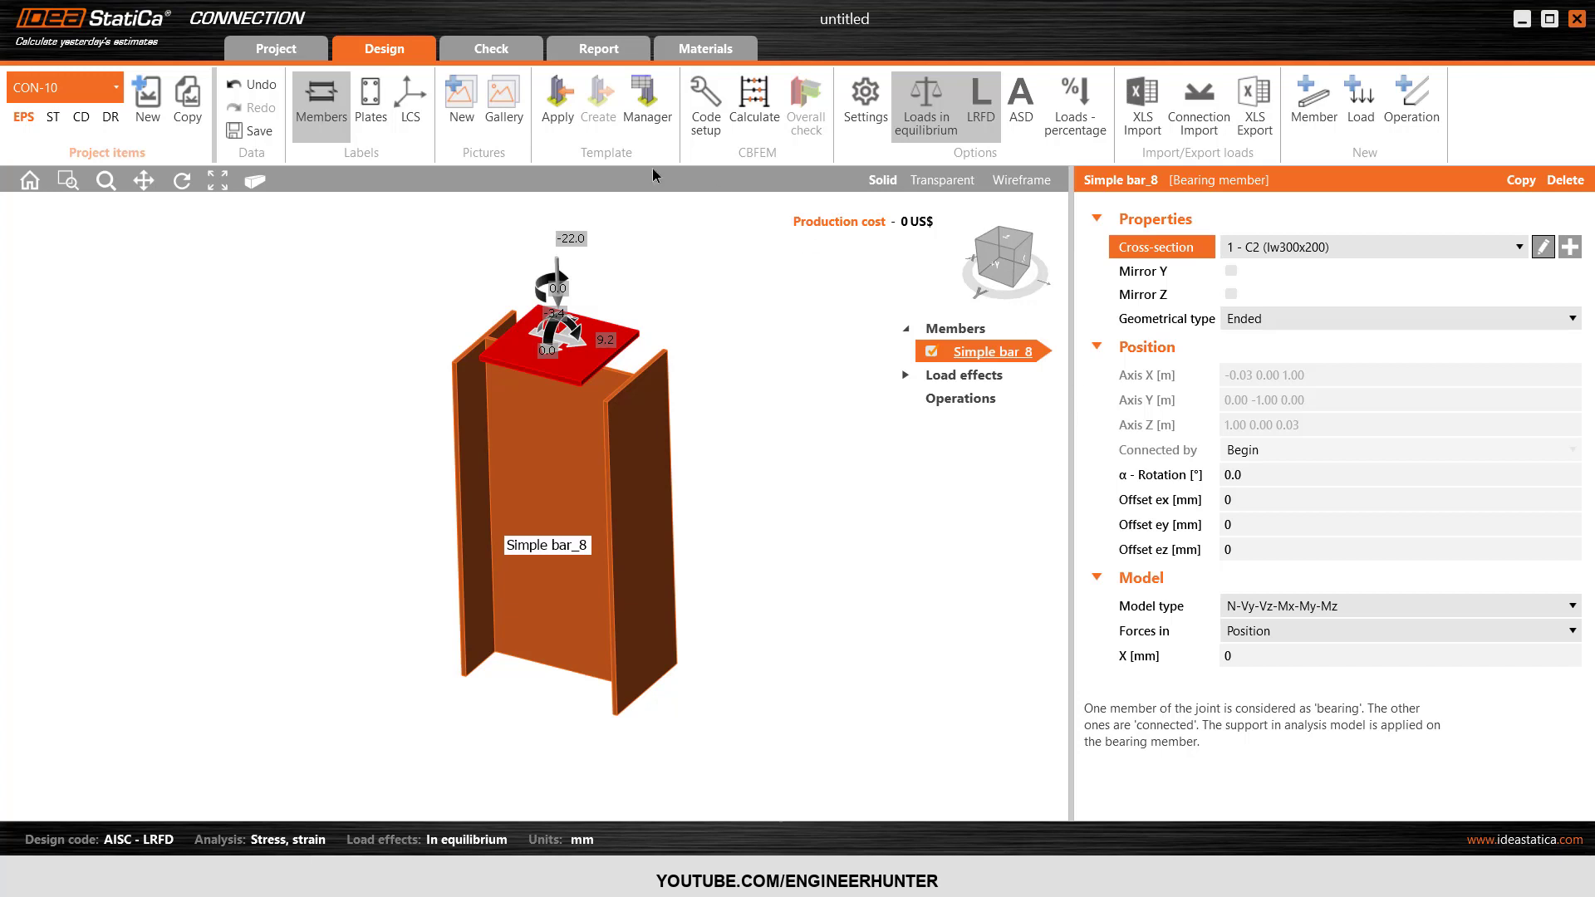
{"action": "left_click", "coordinate": [322, 121]}
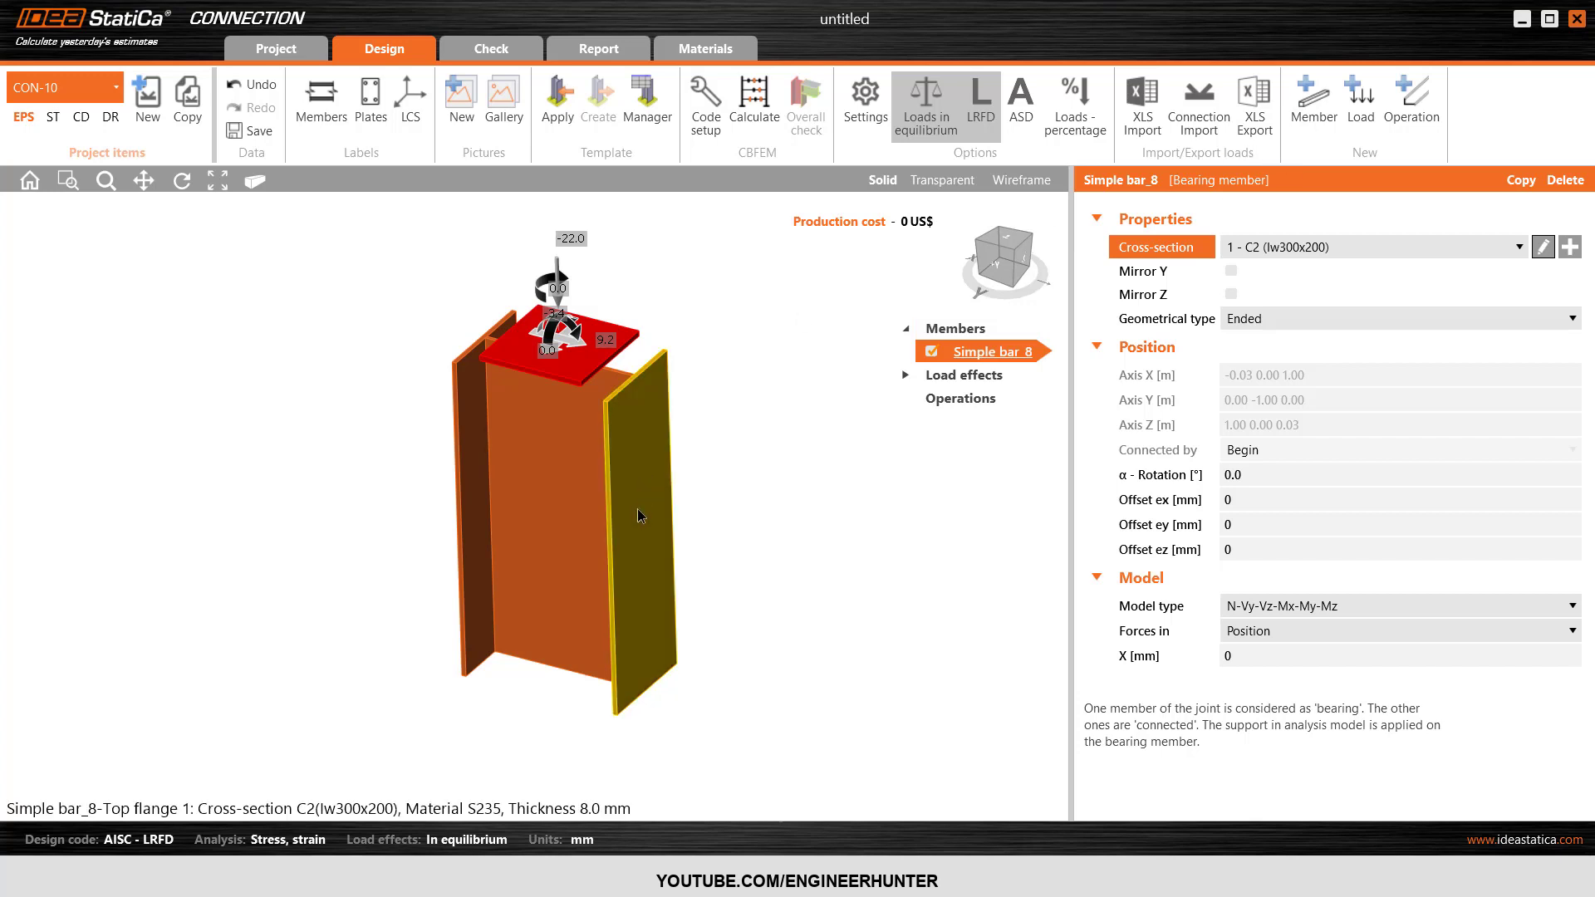
Check the ready-made connecting and anchoring options offered for Simple bar_8 without applying any.
{"action": "right_click", "coordinate": [642, 540]}
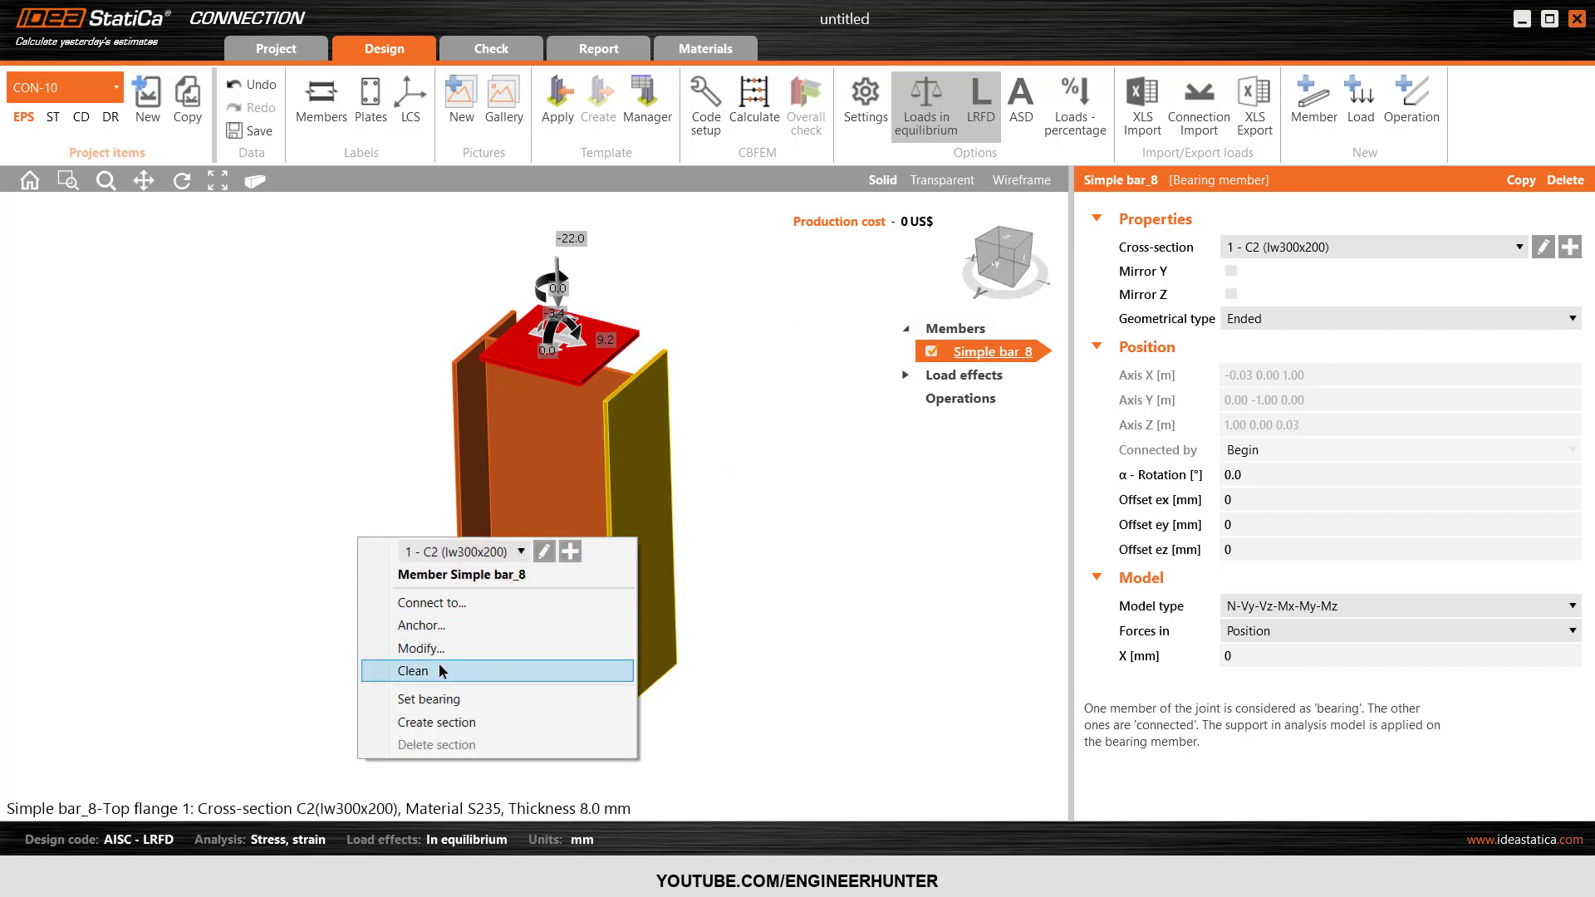
{"action": "left_click", "coordinate": [474, 605]}
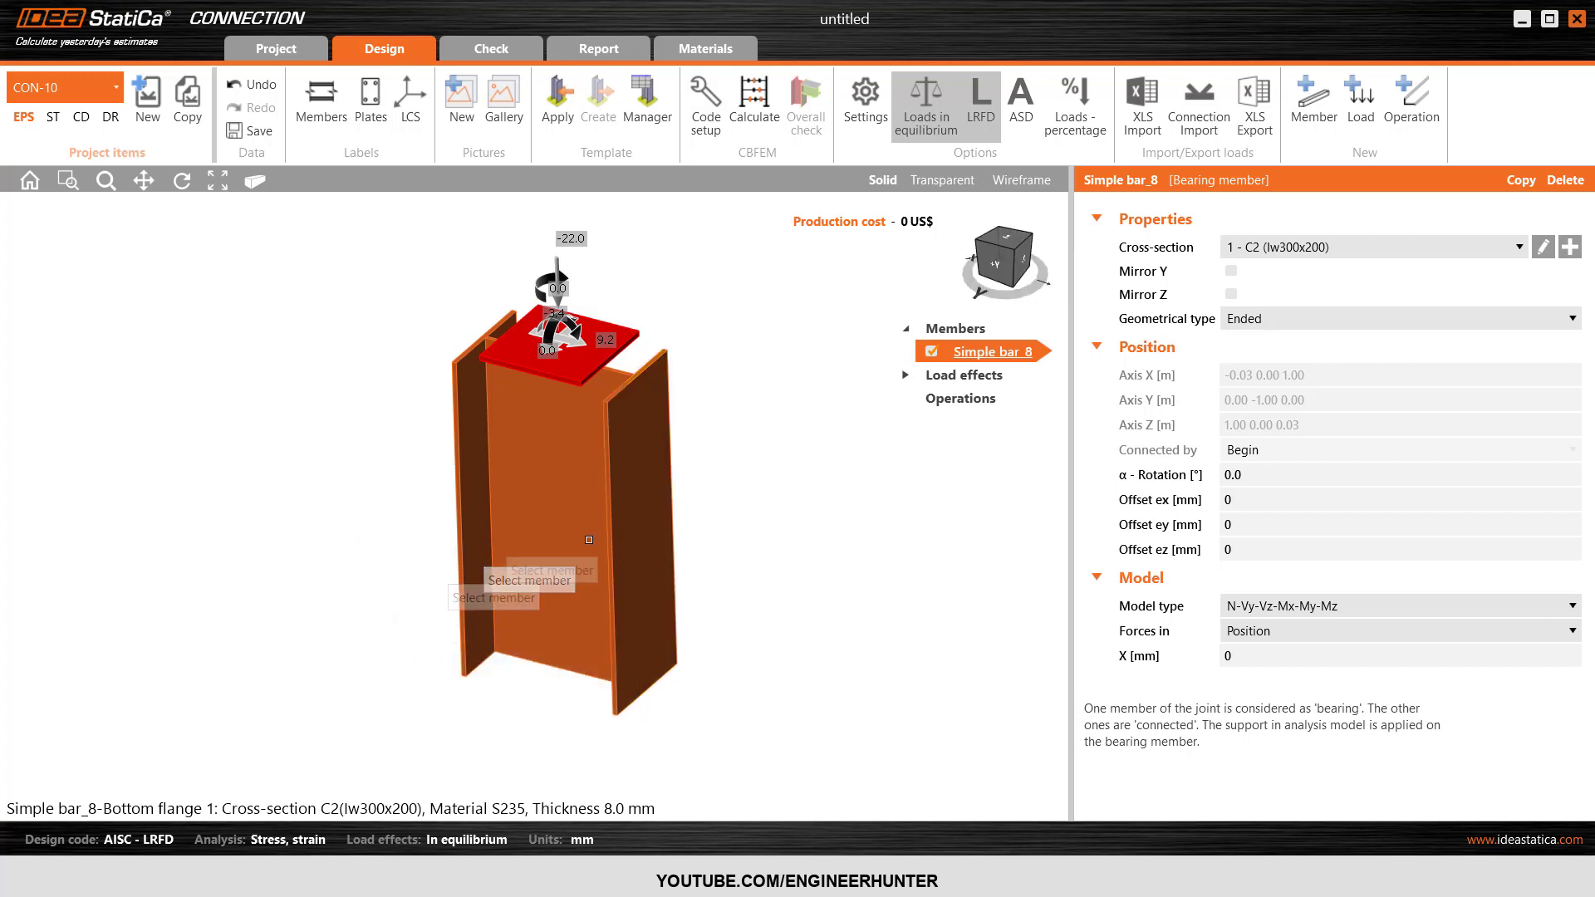
{"action": "right_click", "coordinate": [665, 521]}
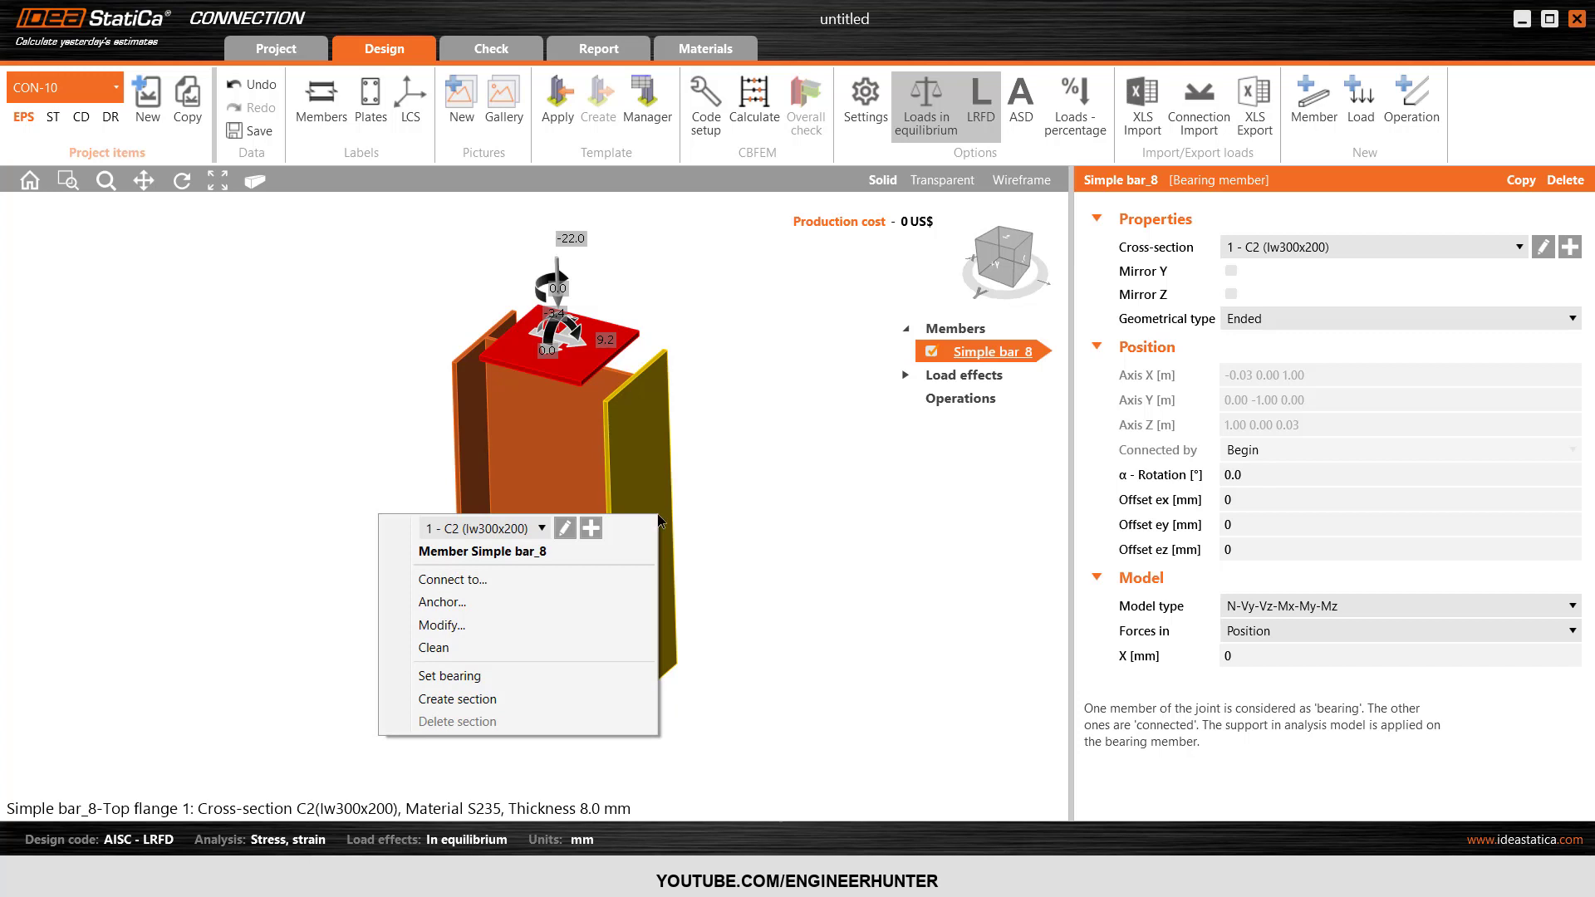
{"action": "left_click", "coordinate": [510, 600]}
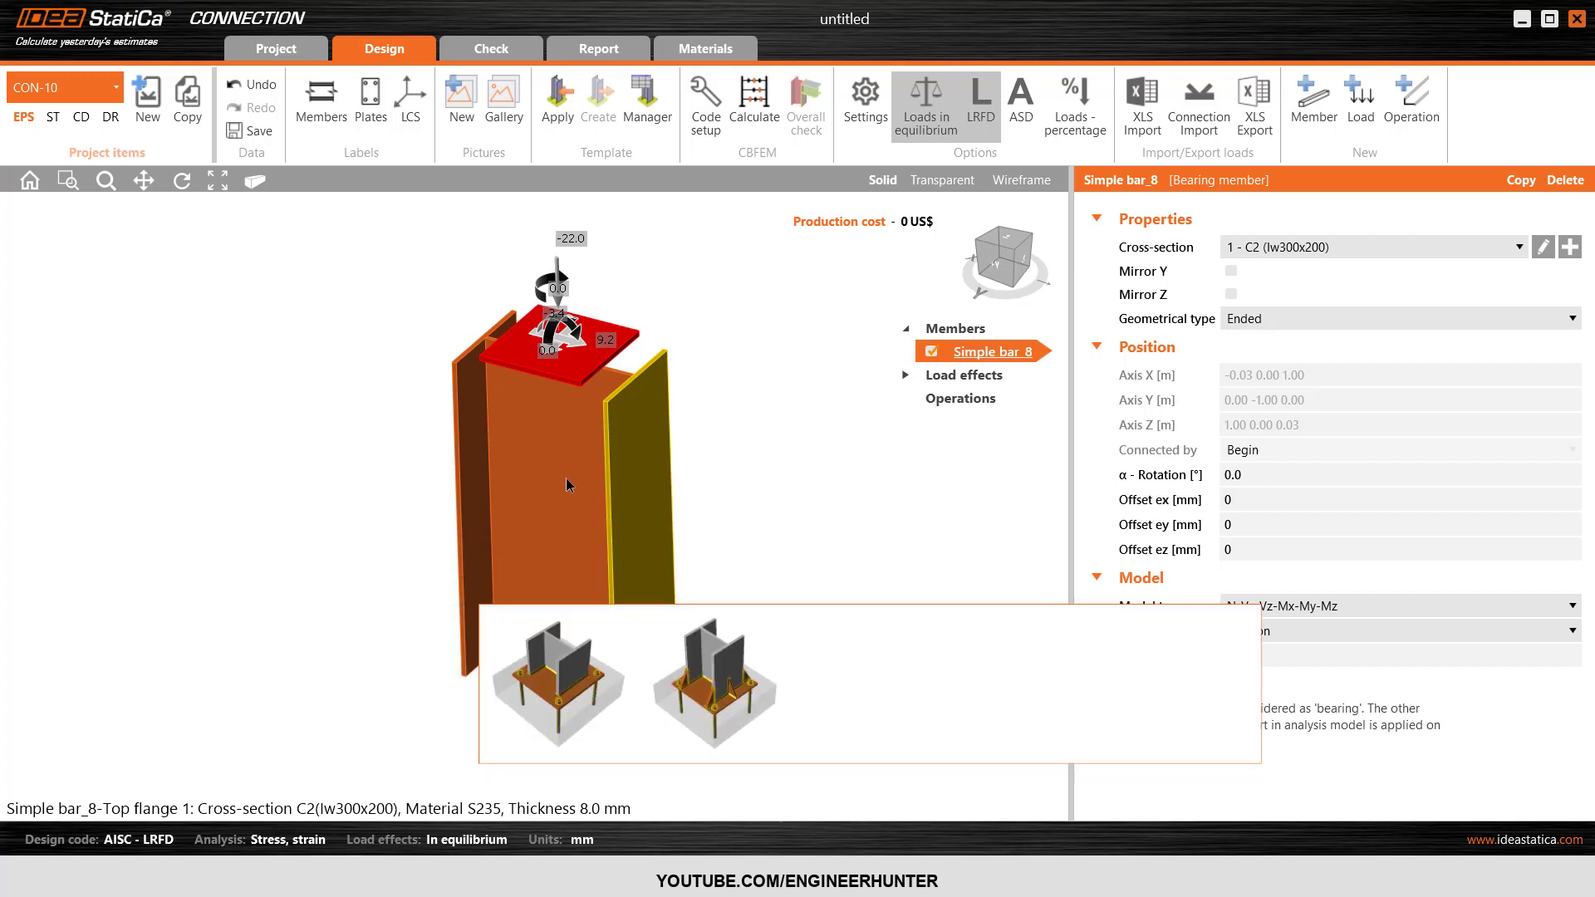
{"action": "left_click", "coordinate": [715, 496]}
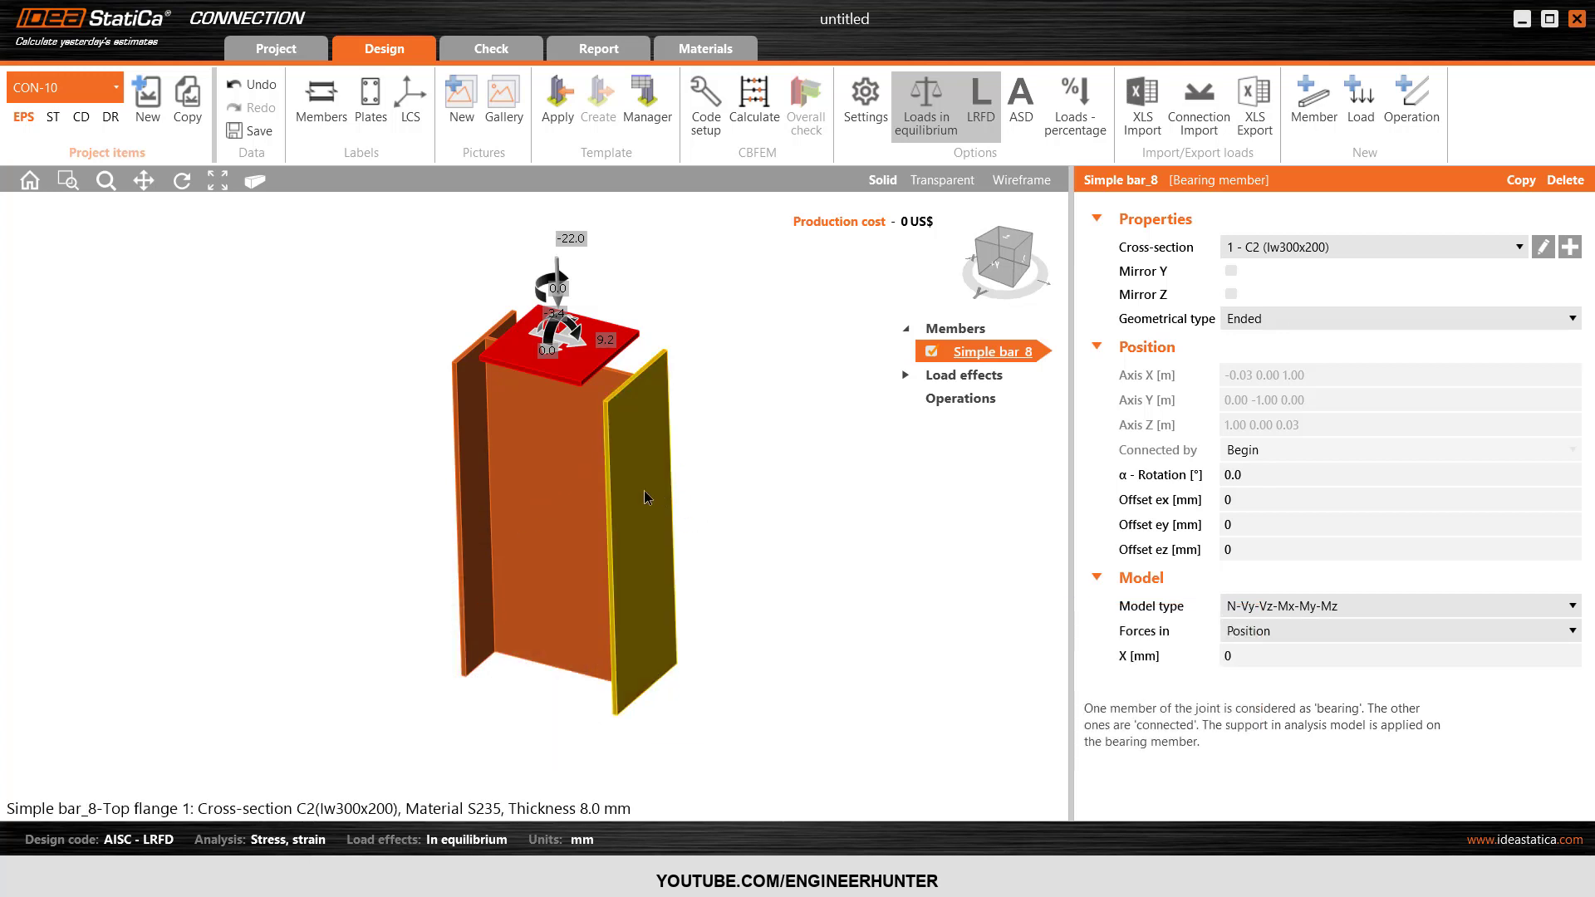
{"action": "right_click", "coordinate": [647, 497]}
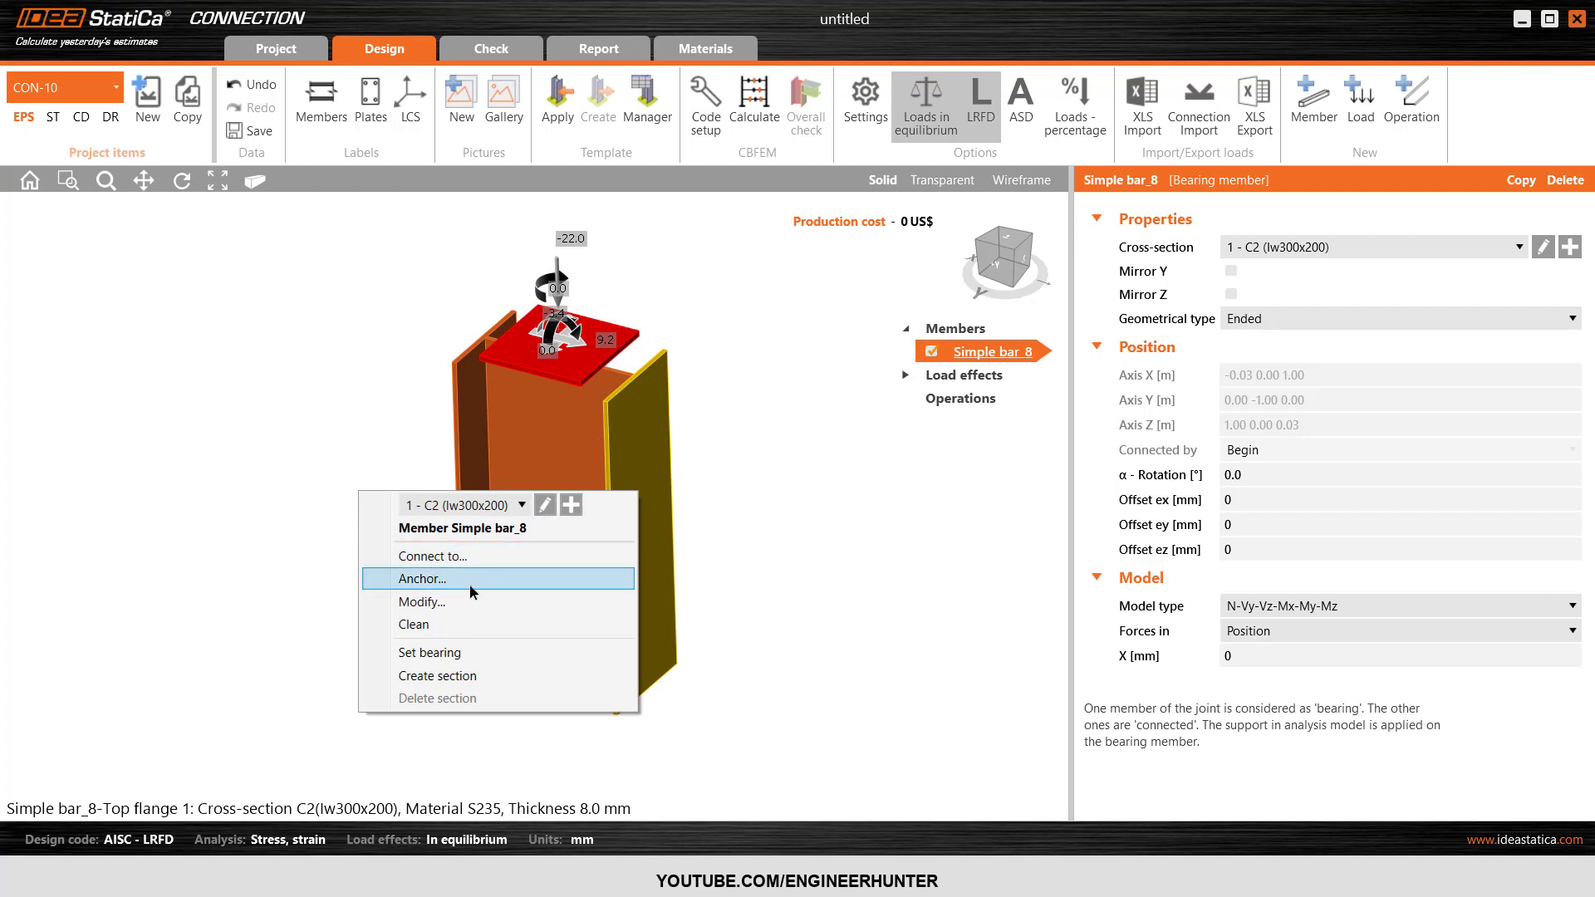
{"action": "left_click", "coordinate": [434, 581]}
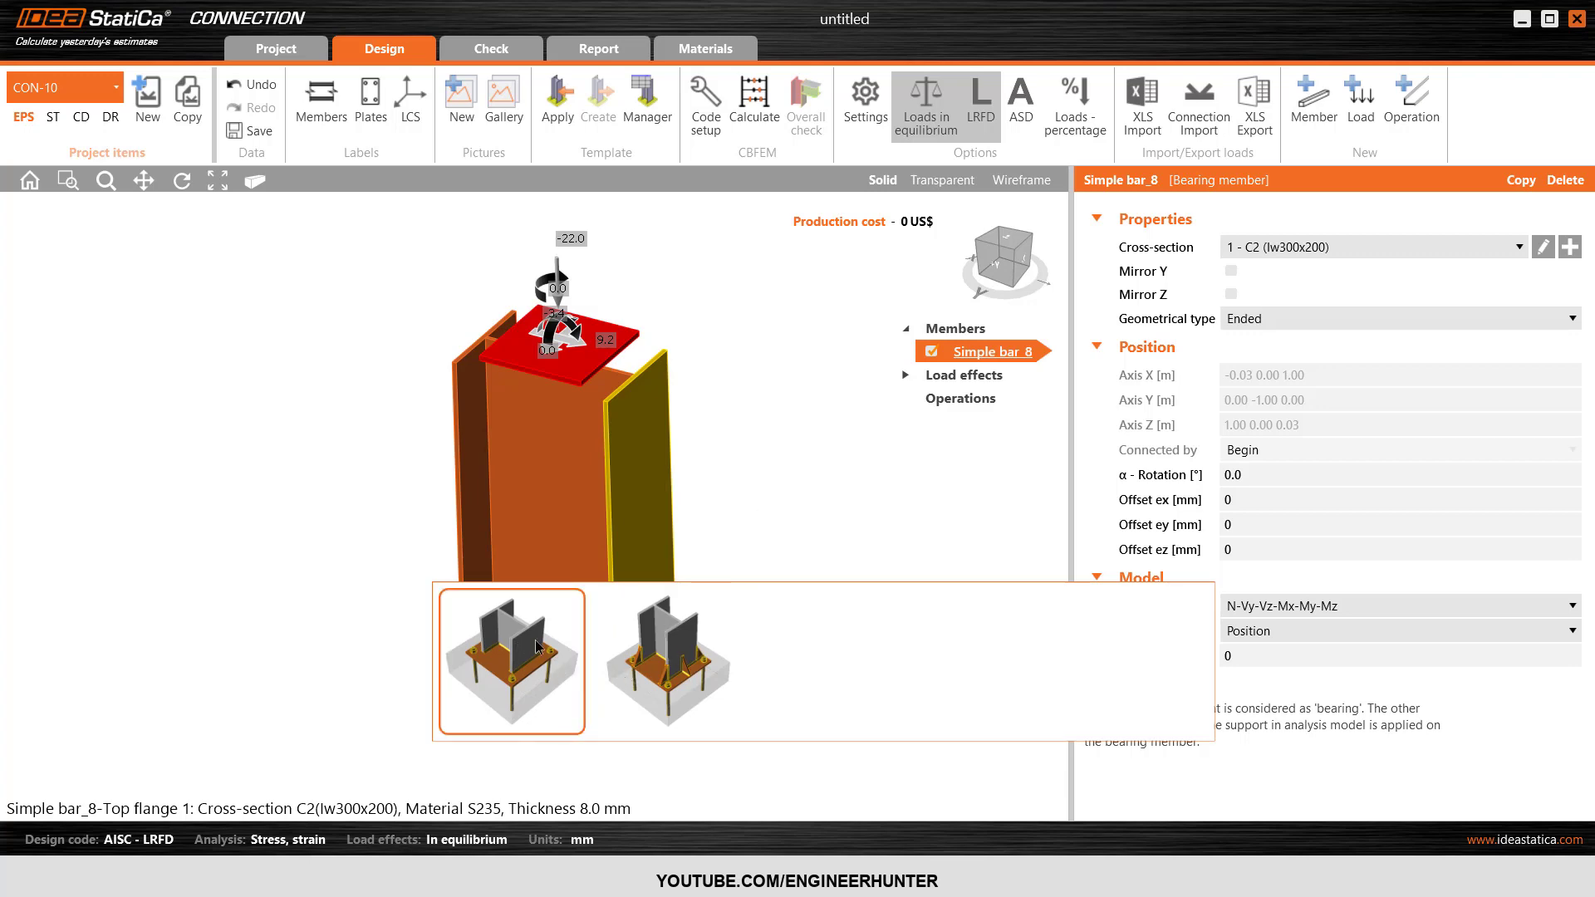
{"action": "left_click", "coordinate": [788, 470]}
Add a Base plate operation to the column with 3/4 A307 anchors and collapse the load effects list.
{"action": "left_click", "coordinate": [1418, 123]}
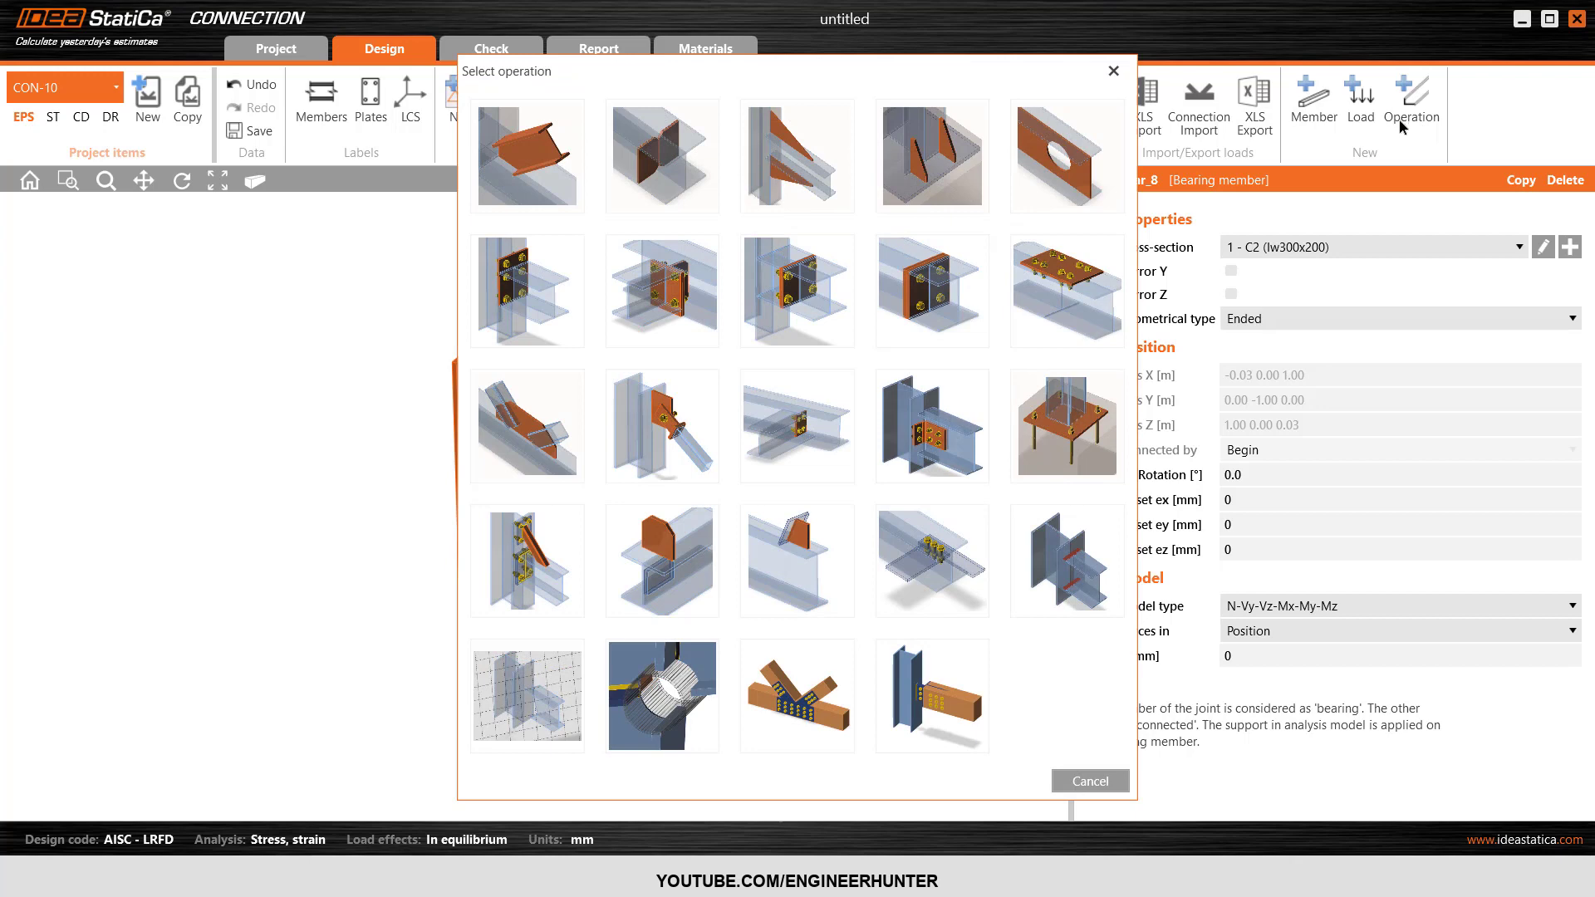
{"action": "left_click", "coordinate": [1071, 431]}
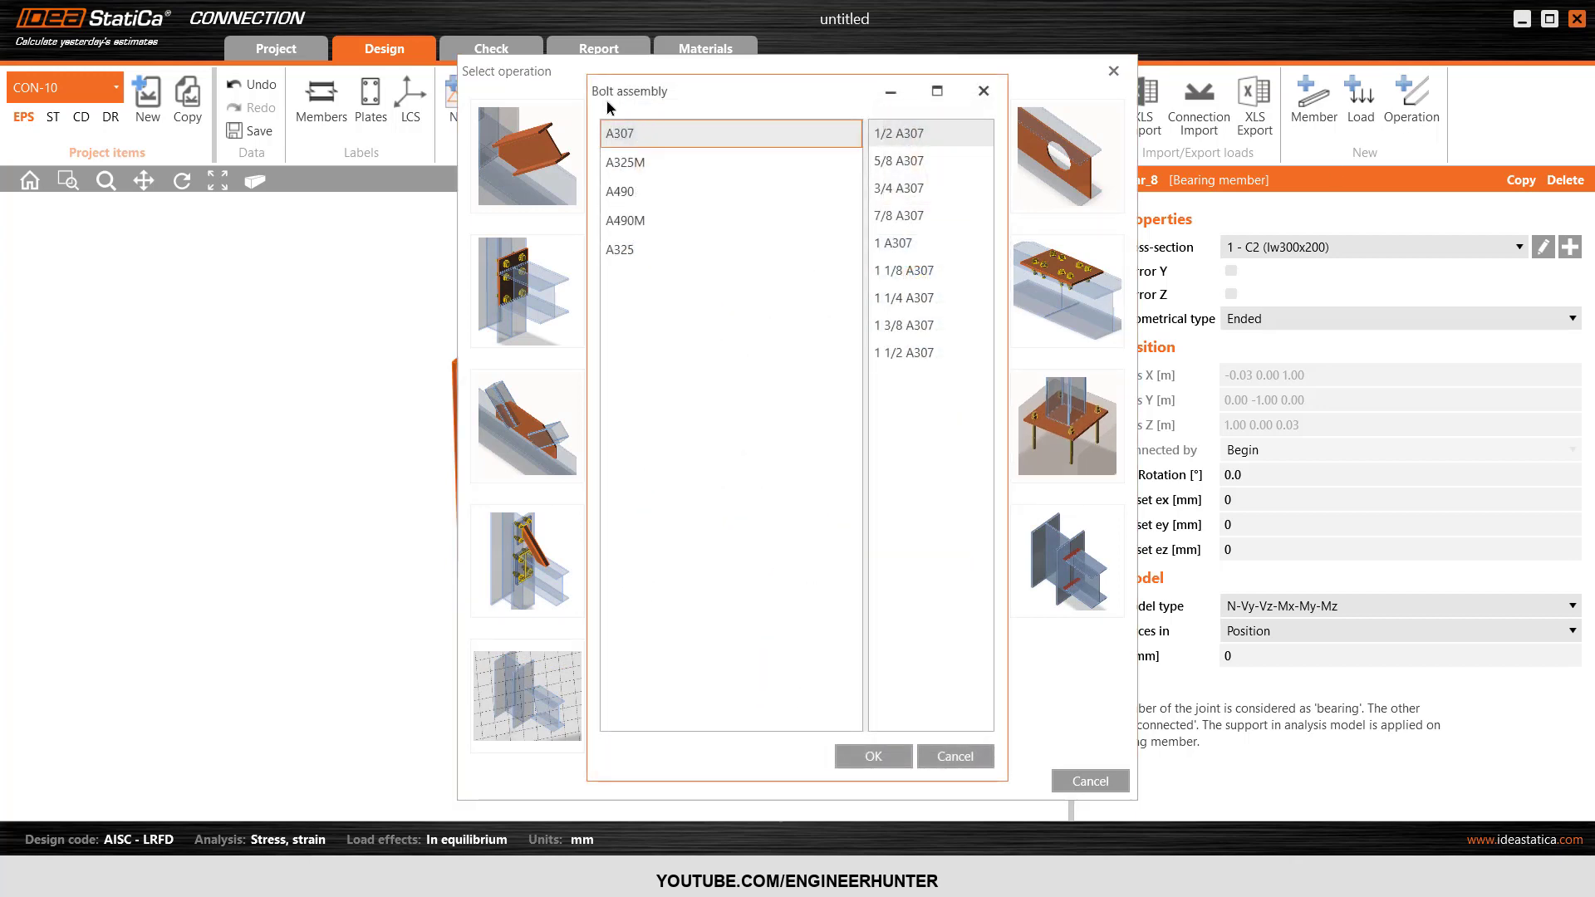
{"action": "left_click", "coordinate": [910, 193]}
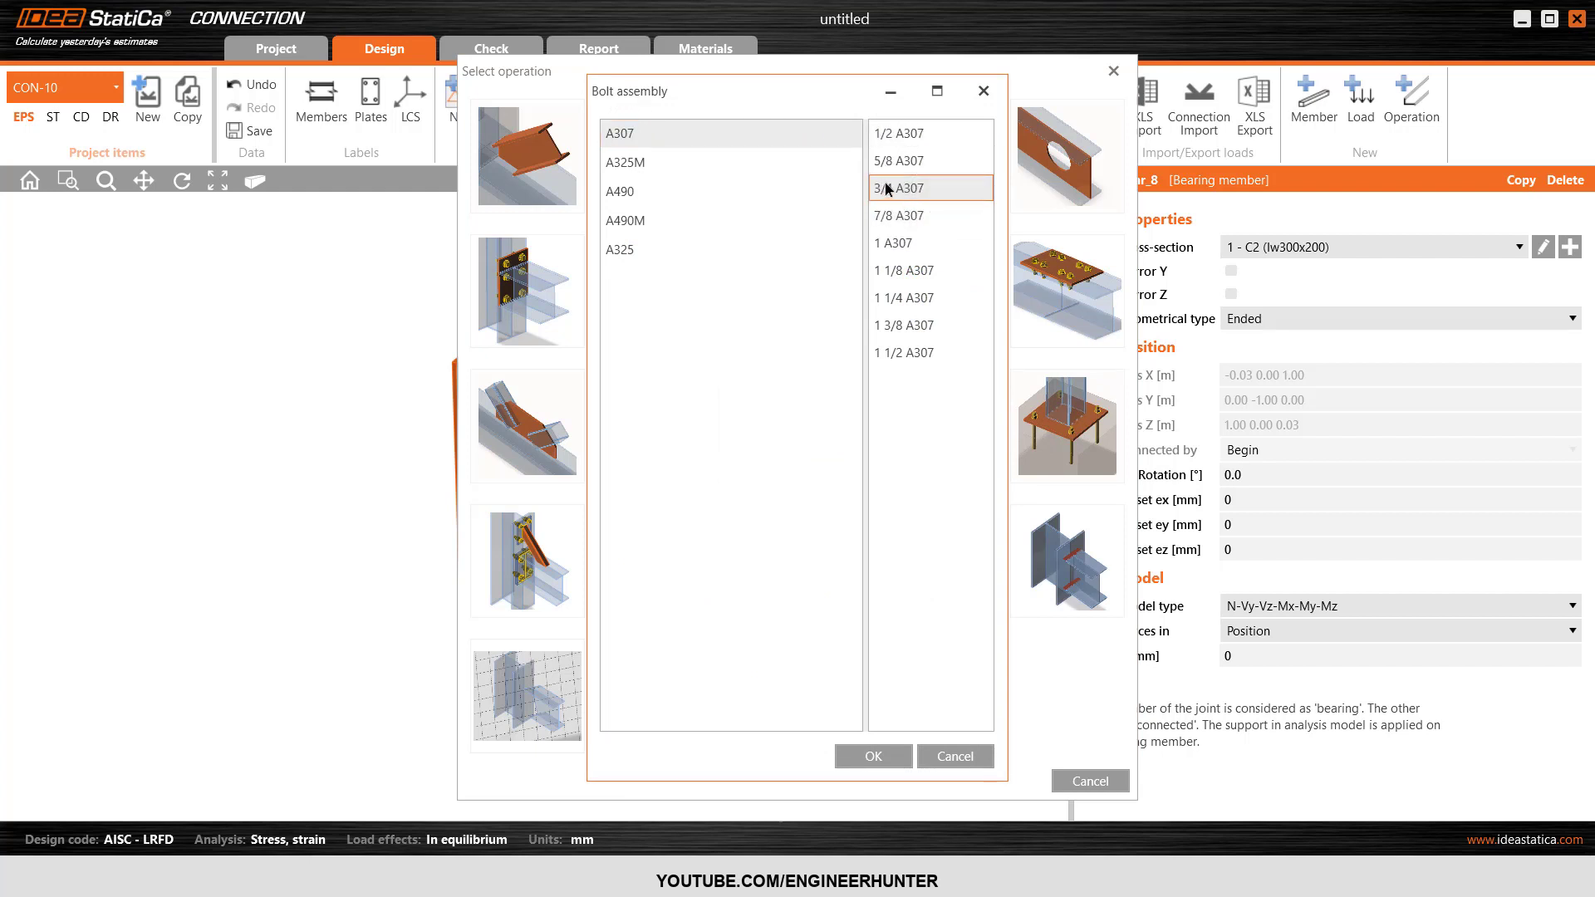
{"action": "left_click", "coordinate": [862, 758]}
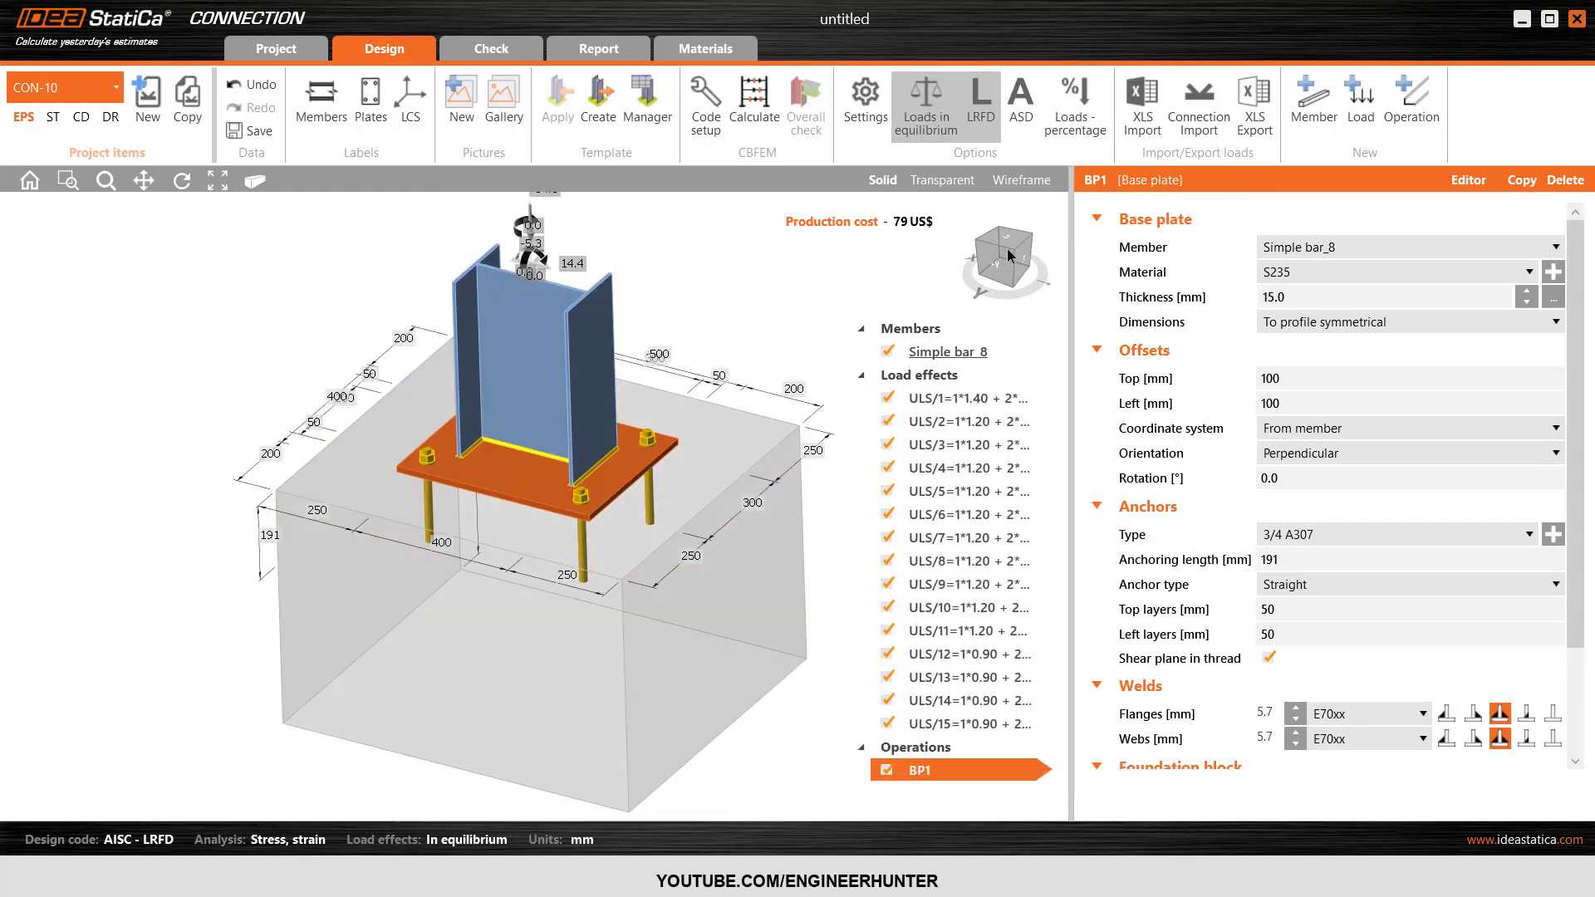
{"action": "scroll", "coordinate": [606, 591], "scroll_direction": "down", "scroll_amount": 2}
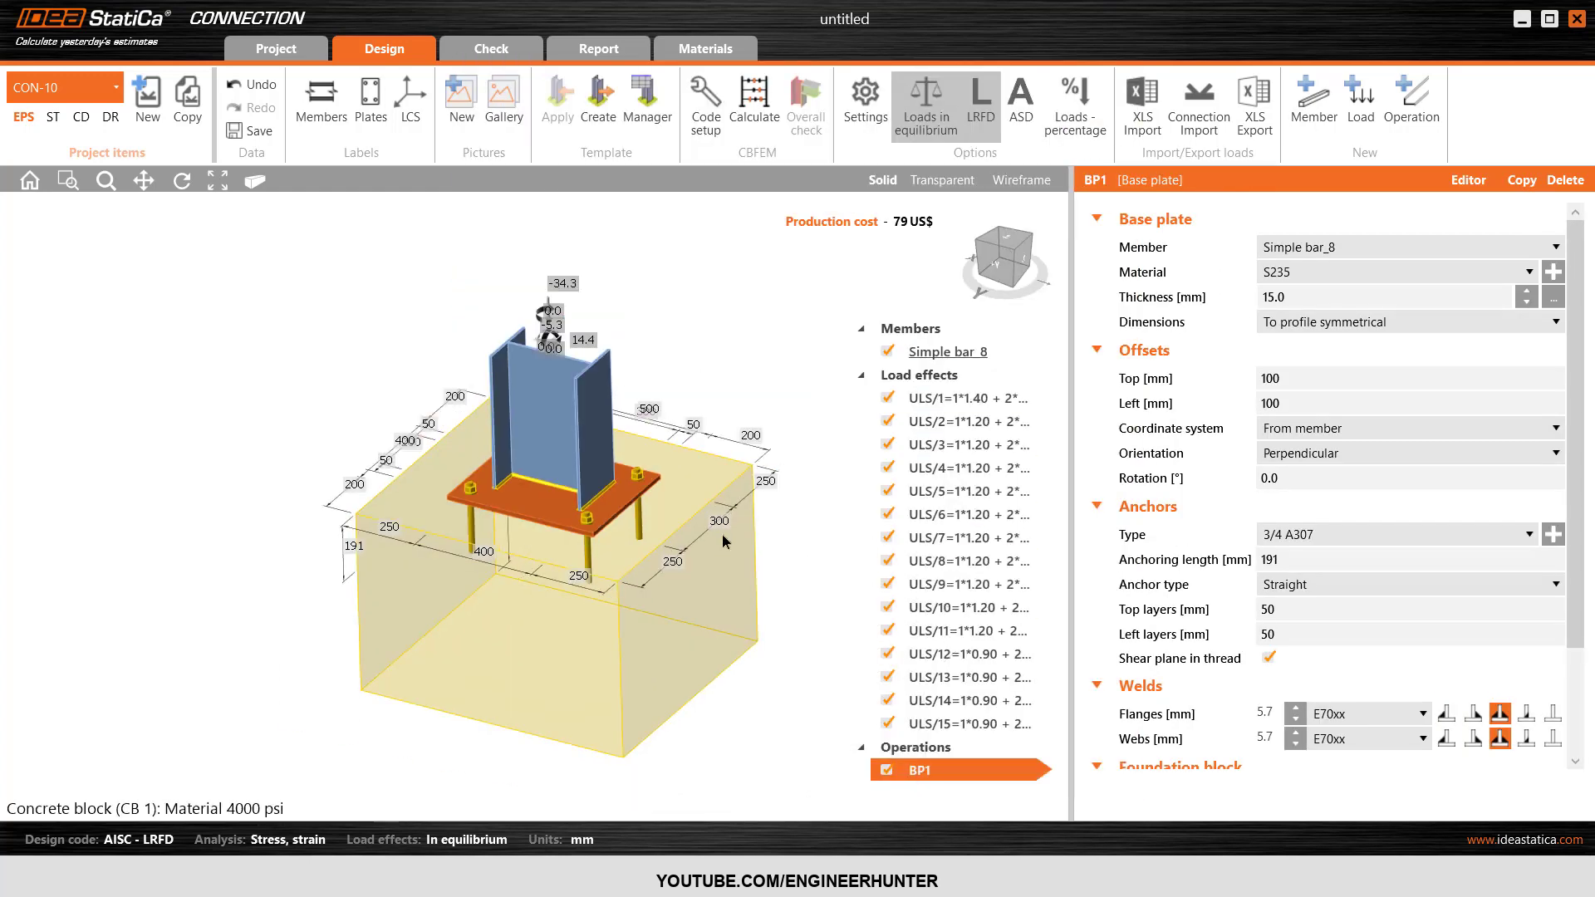
{"action": "left_click", "coordinate": [860, 386]}
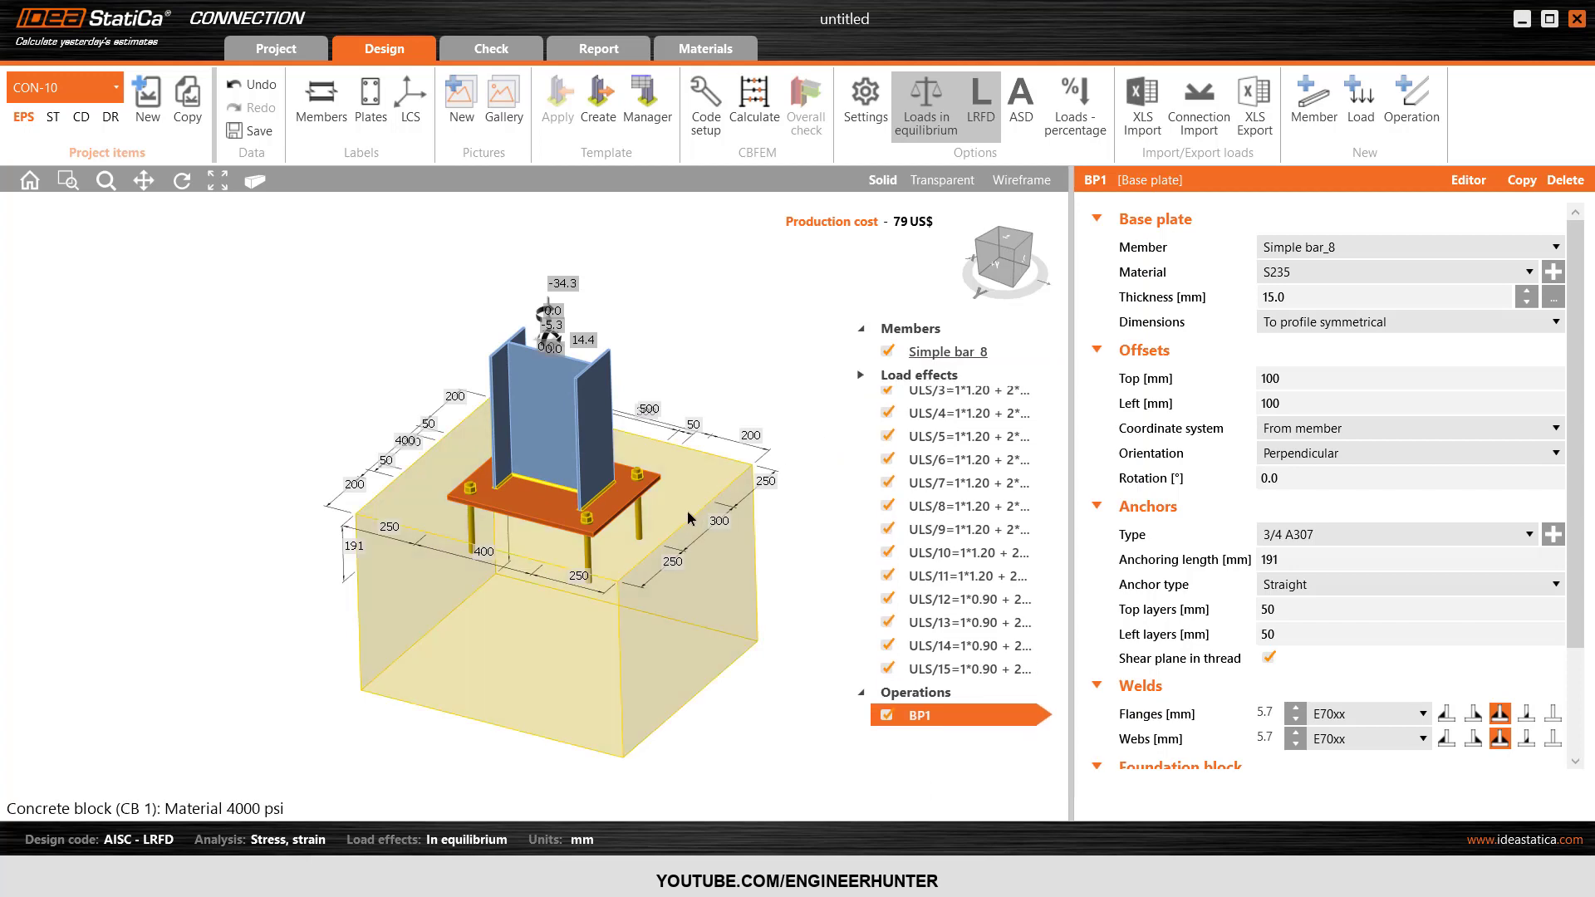
View the joint from above and set the thickness of base plate BP1 to 20 mm.
{"action": "left_click", "coordinate": [1003, 250]}
{"action": "left_click", "coordinate": [1023, 252]}
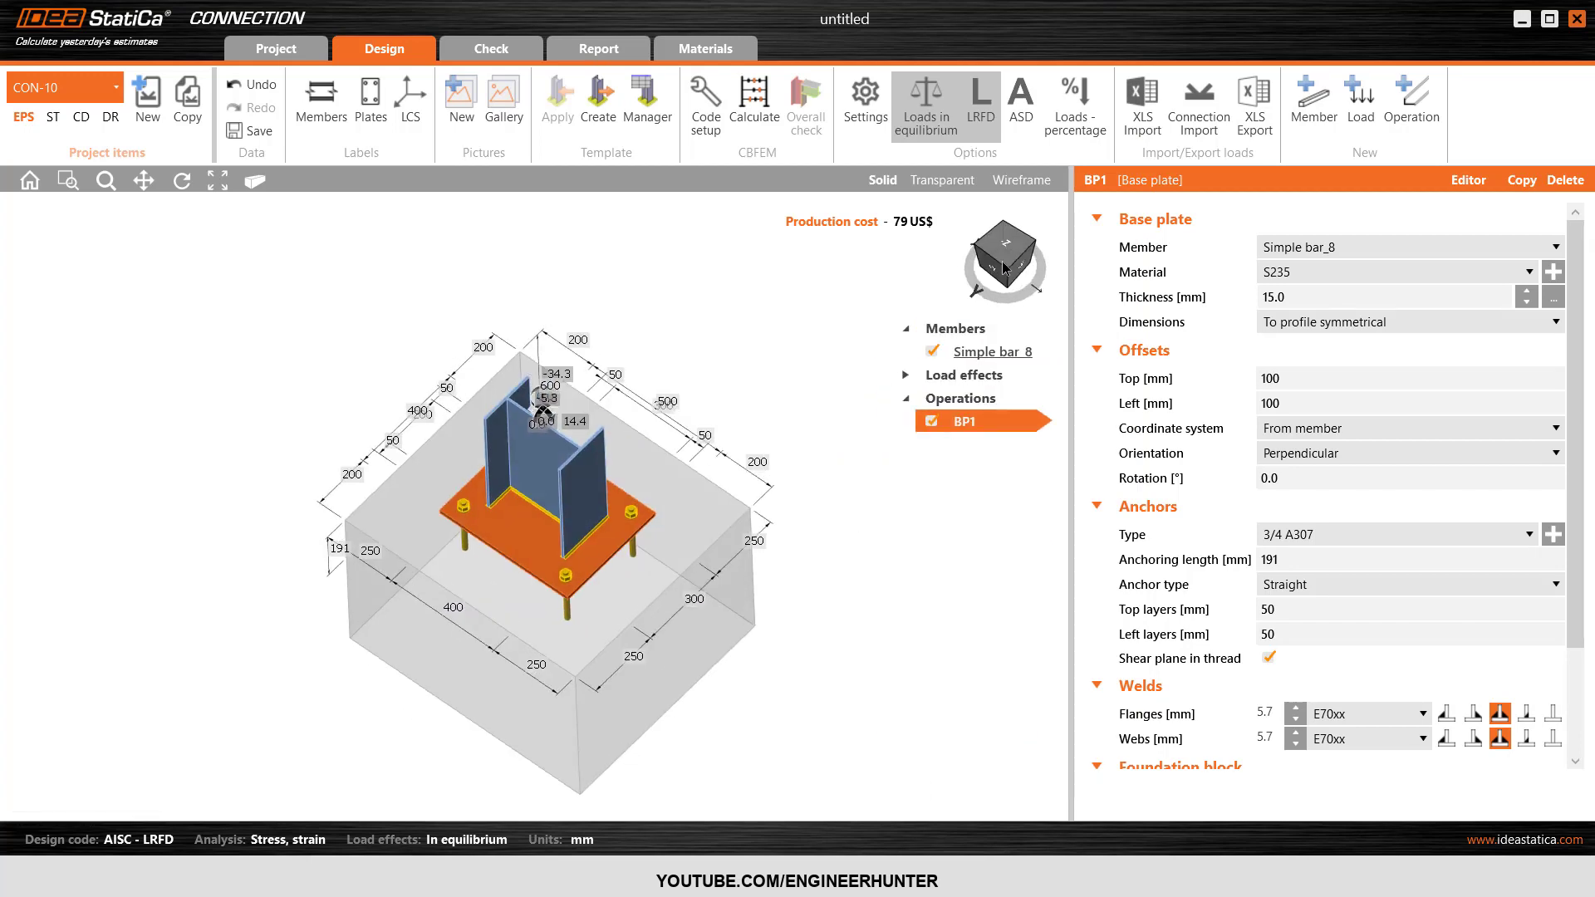
{"action": "left_click", "coordinate": [1004, 242]}
{"action": "scroll", "coordinate": [746, 470], "scroll_direction": "down", "scroll_amount": 2}
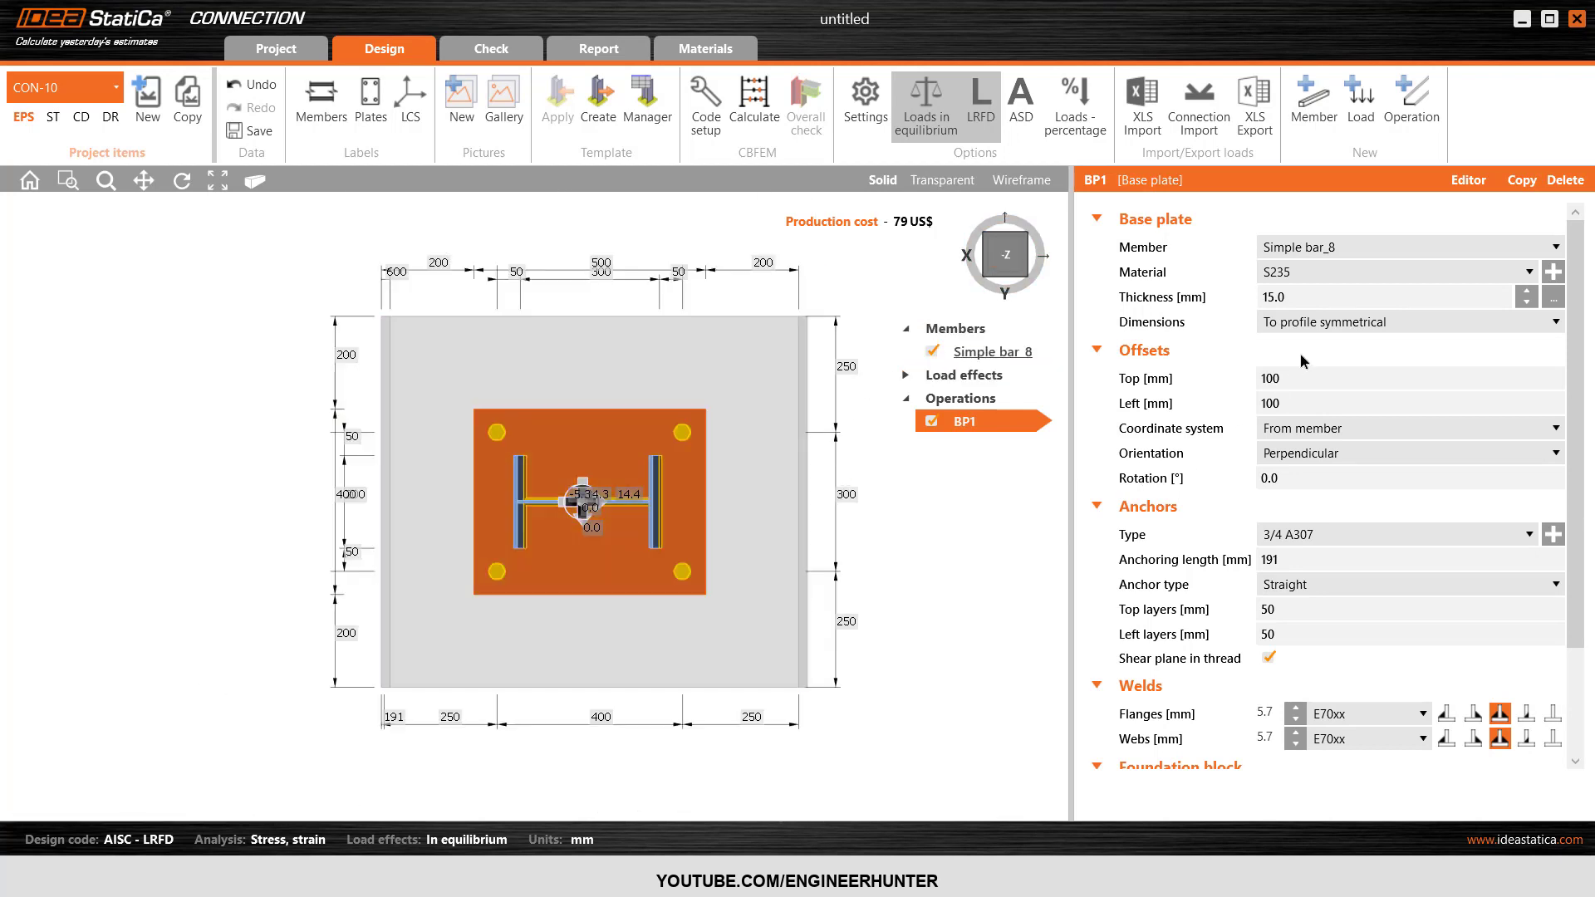
{"action": "left_click", "coordinate": [1304, 297]}
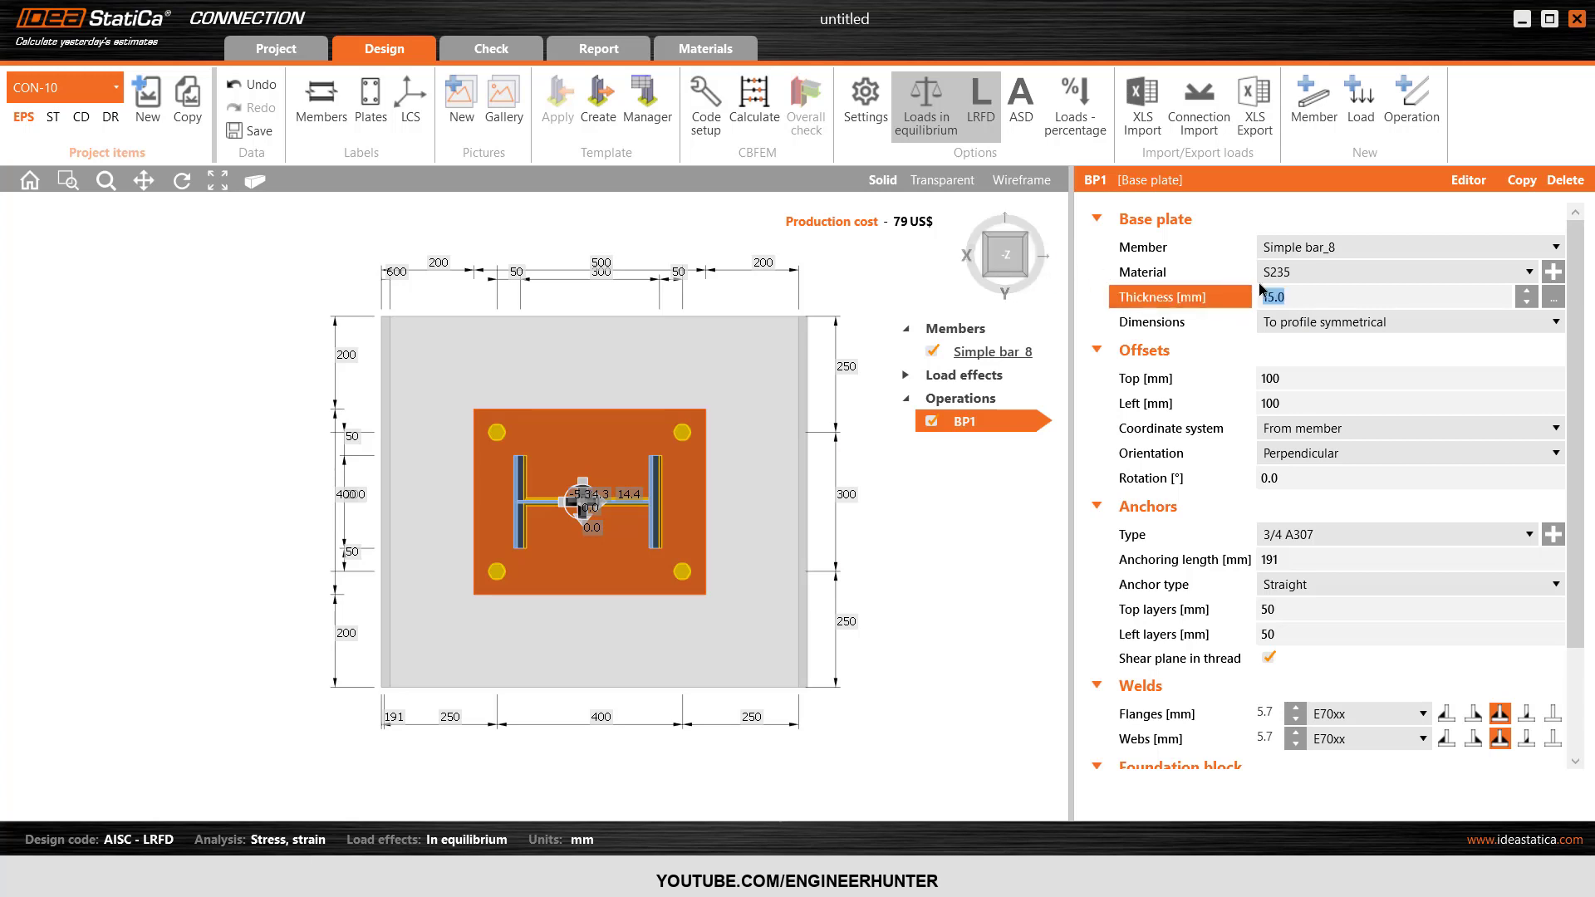
{"action": "type", "text": "20"}
{"action": "key", "text": "Tab"}
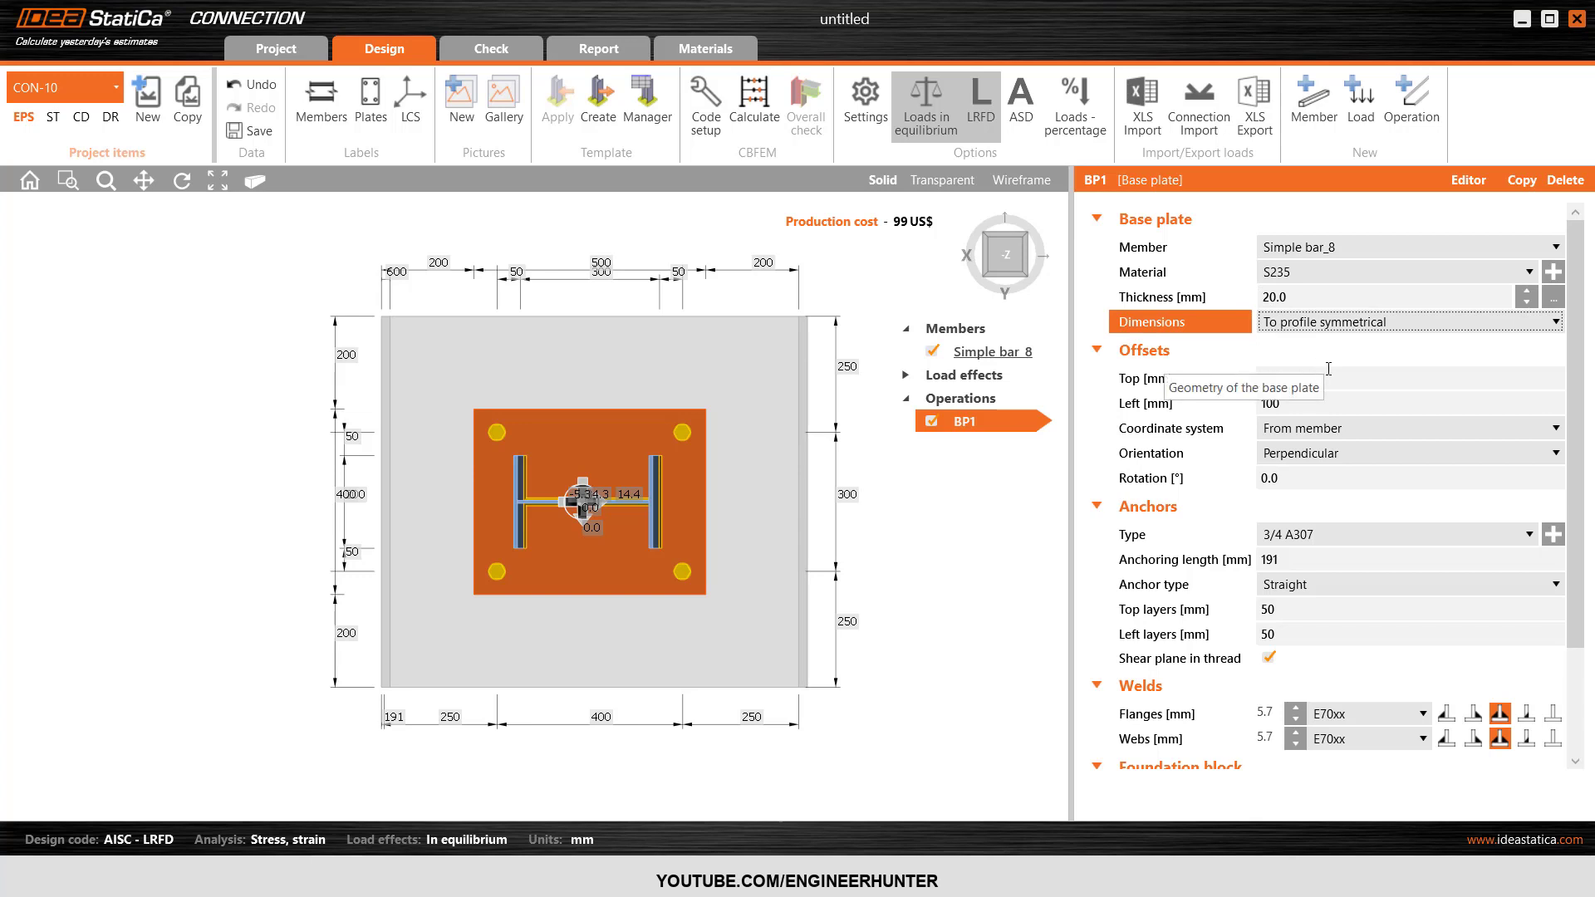
Size base plate BP1 to the profile with top, left, bottom and right offsets of 10 mm.
{"action": "left_click", "coordinate": [1325, 324]}
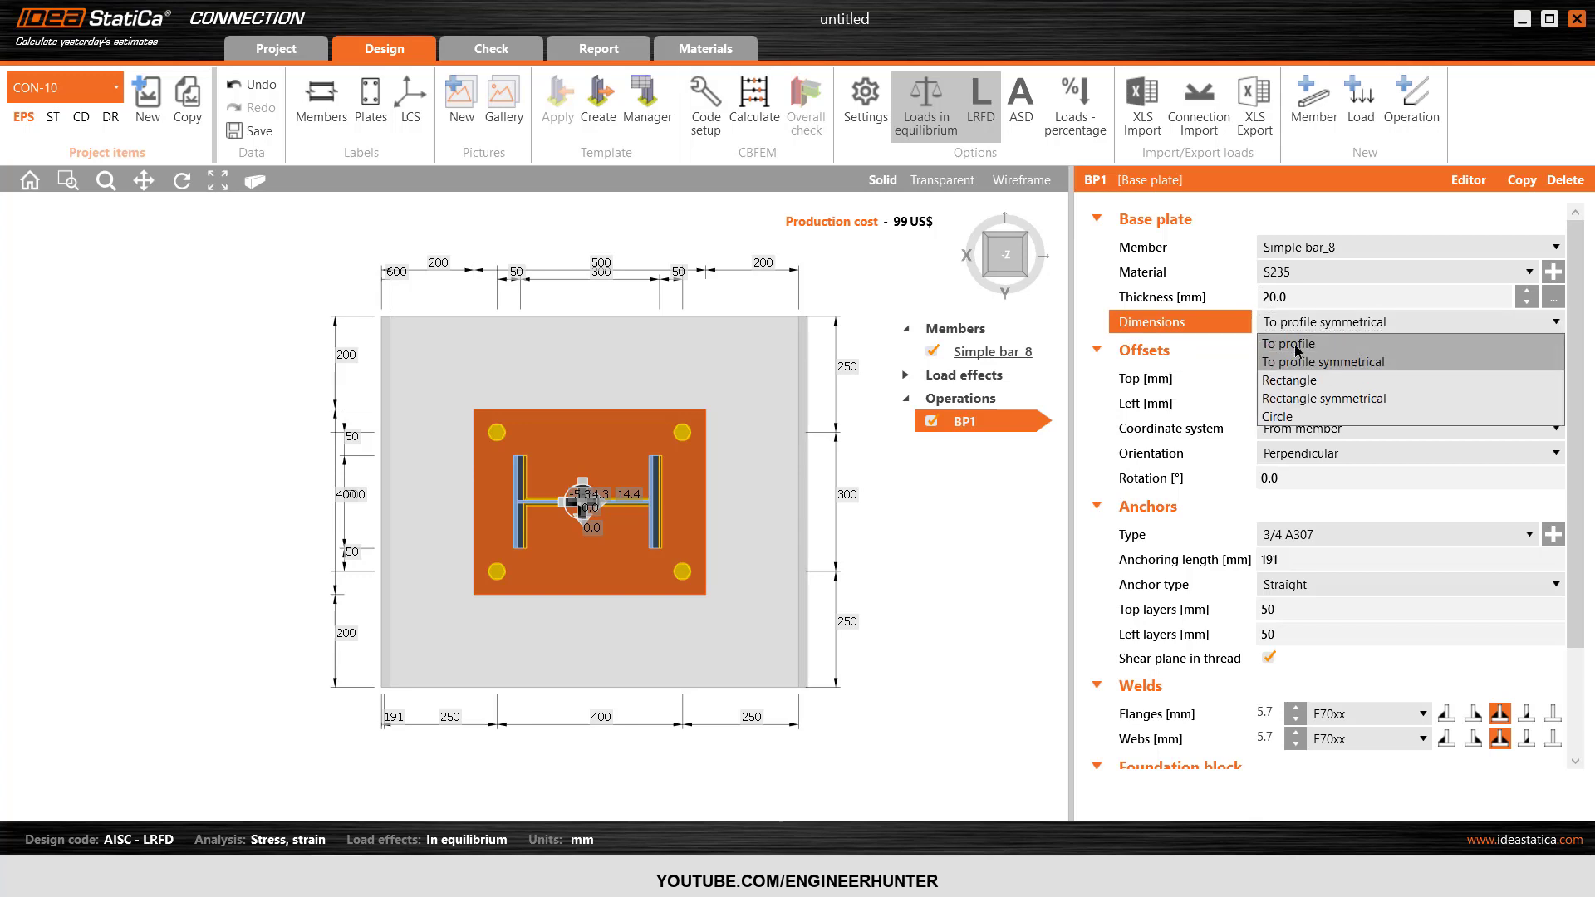
{"action": "left_click", "coordinate": [1296, 347]}
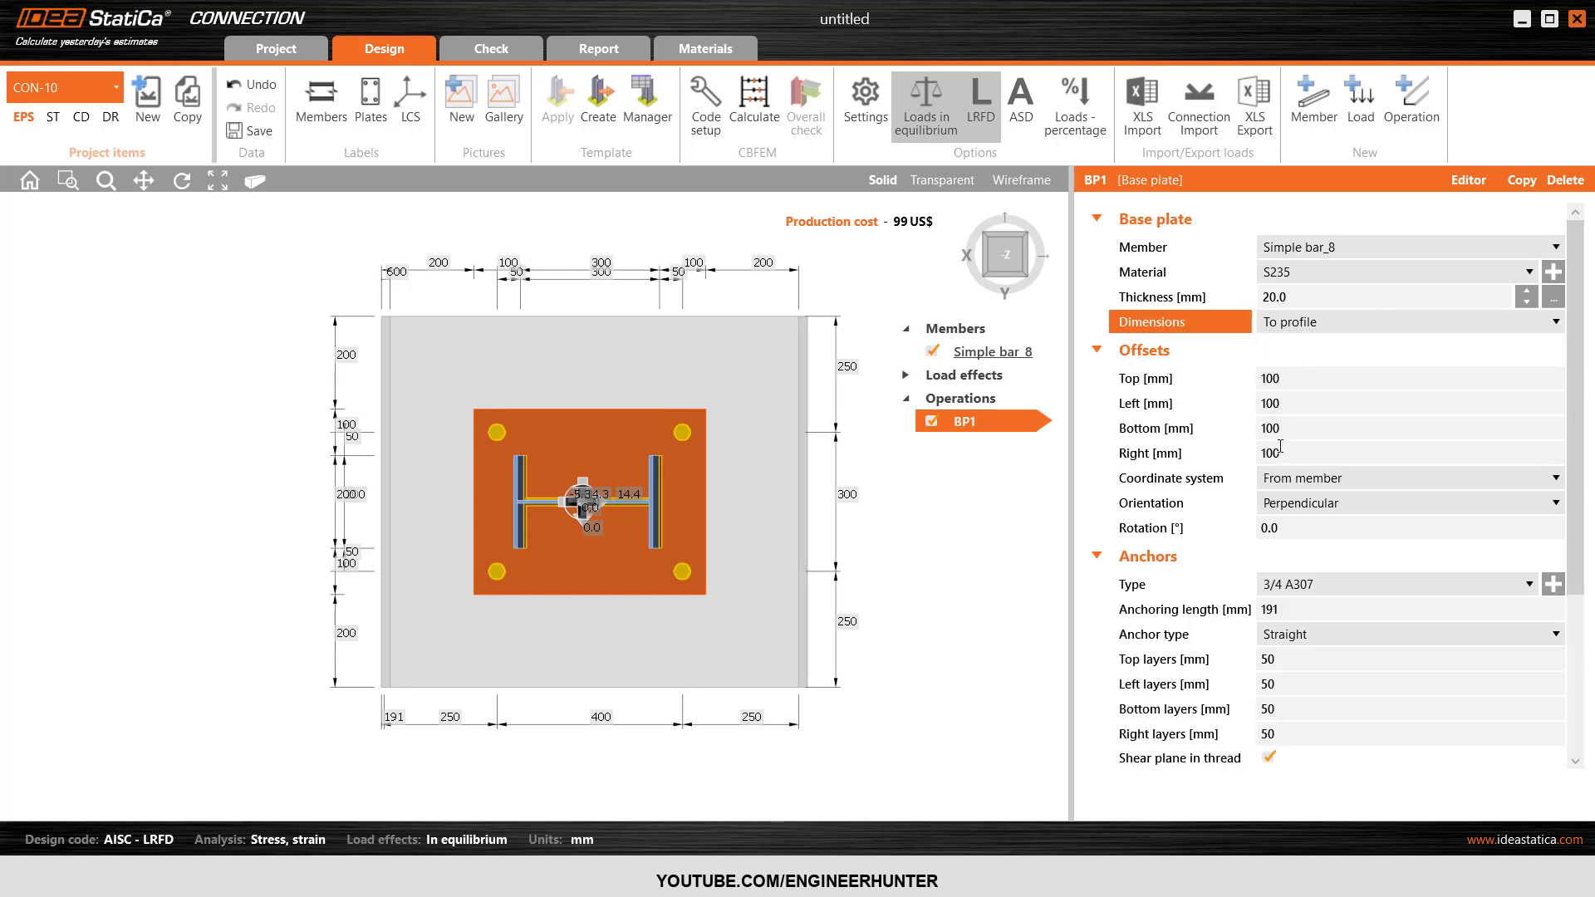
{"action": "key", "text": "Tab"}
{"action": "type", "text": "10"}
{"action": "key", "text": "Tab"}
{"action": "type", "text": "1"}
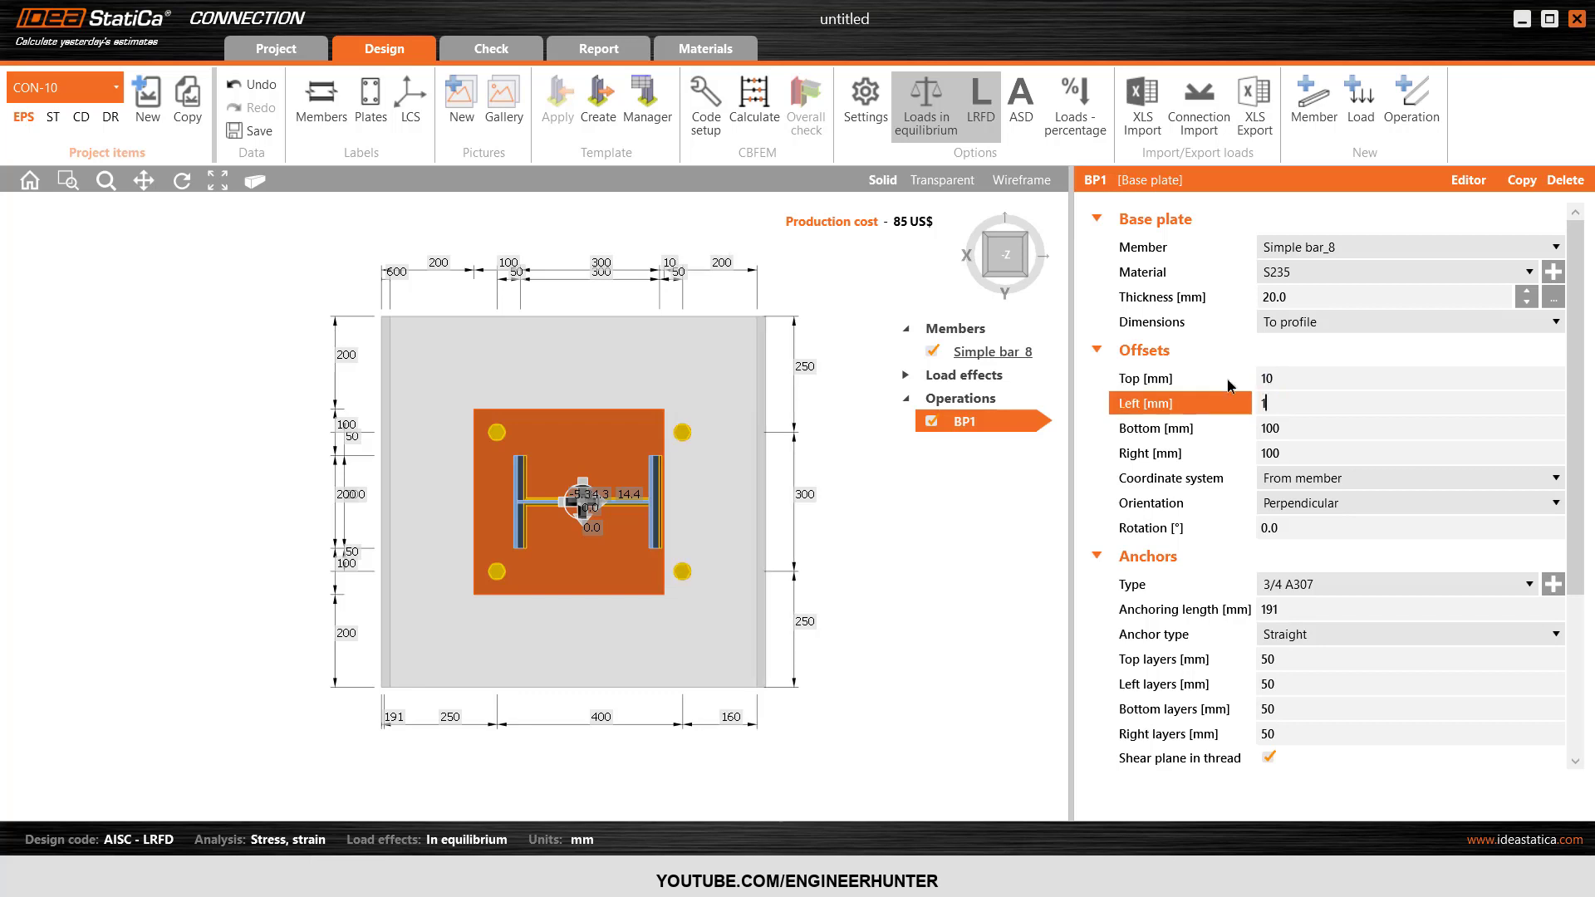
{"action": "type", "text": "0"}
{"action": "key", "text": "Tab"}
{"action": "type", "text": "10"}
{"action": "key", "text": "Tab"}
{"action": "type", "text": "10"}
{"action": "key", "text": "Tab"}
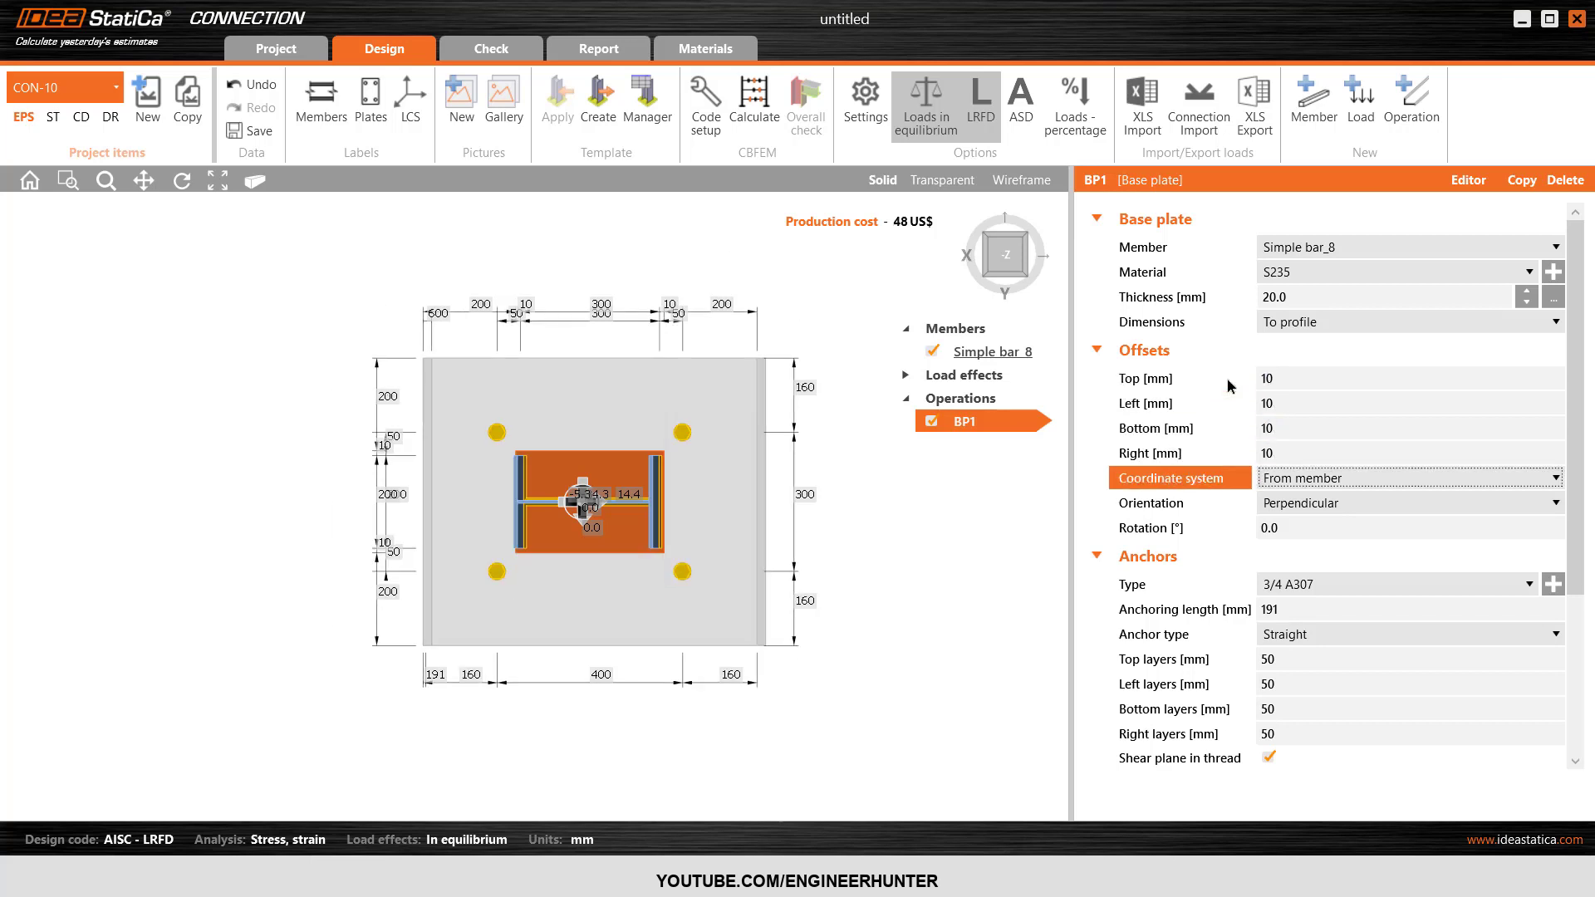
Set the anchoring length of the 3/4 A307 anchors to 500 mm.
{"action": "scroll", "coordinate": [1179, 465], "scroll_direction": "down", "scroll_amount": 1}
{"action": "scroll", "coordinate": [1242, 468], "scroll_direction": "down", "scroll_amount": 4}
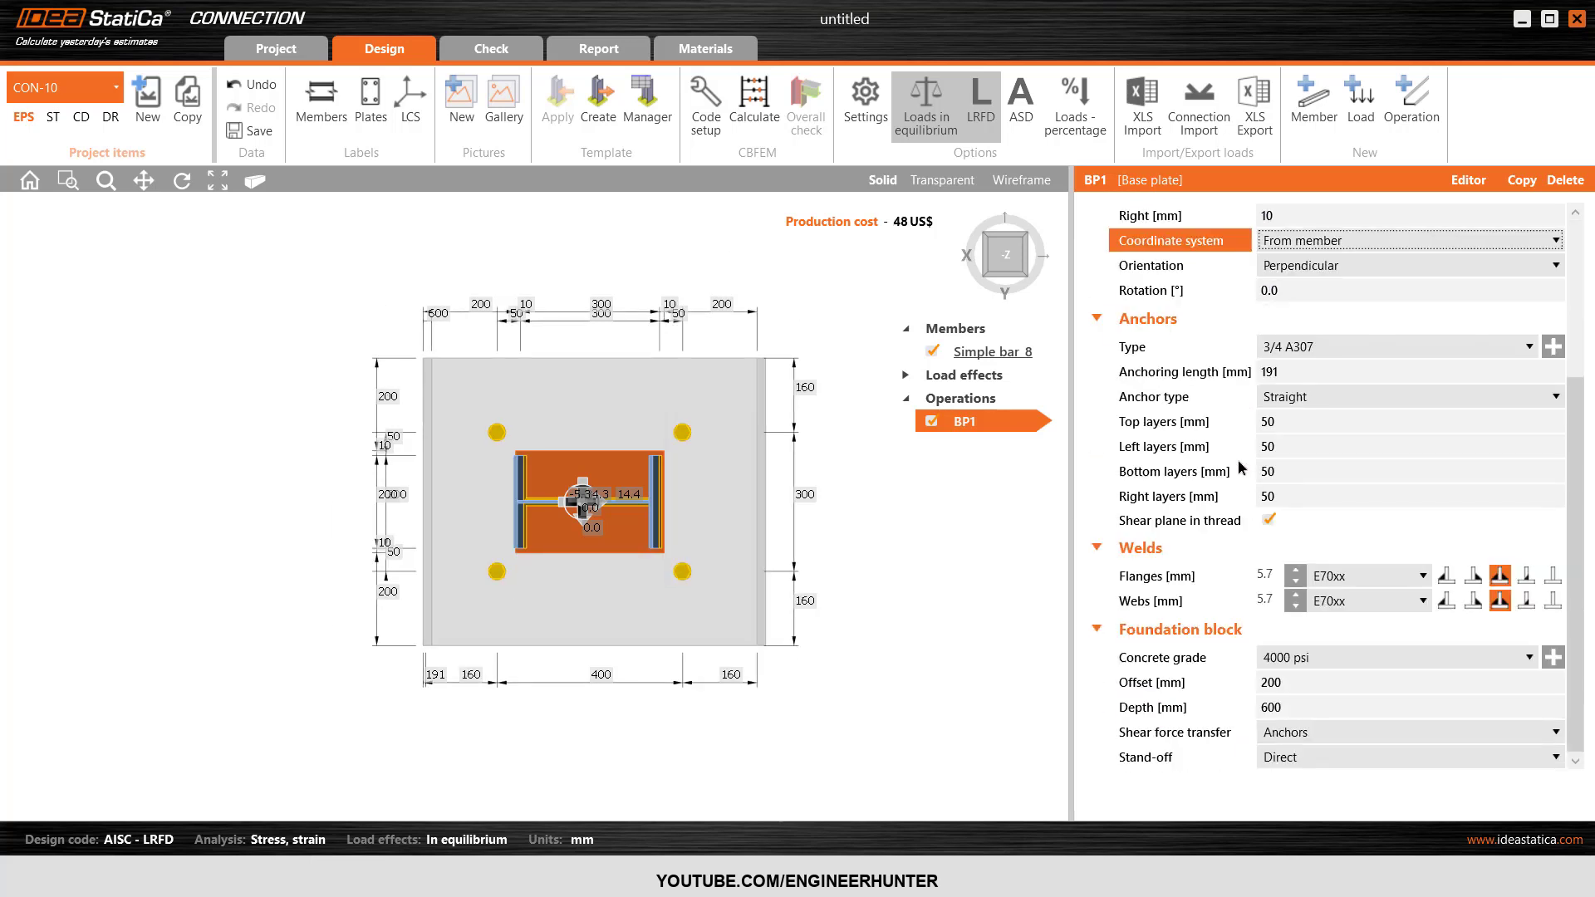
{"action": "left_click", "coordinate": [1313, 340]}
{"action": "left_click", "coordinate": [1298, 362]}
{"action": "left_click", "coordinate": [1220, 372]}
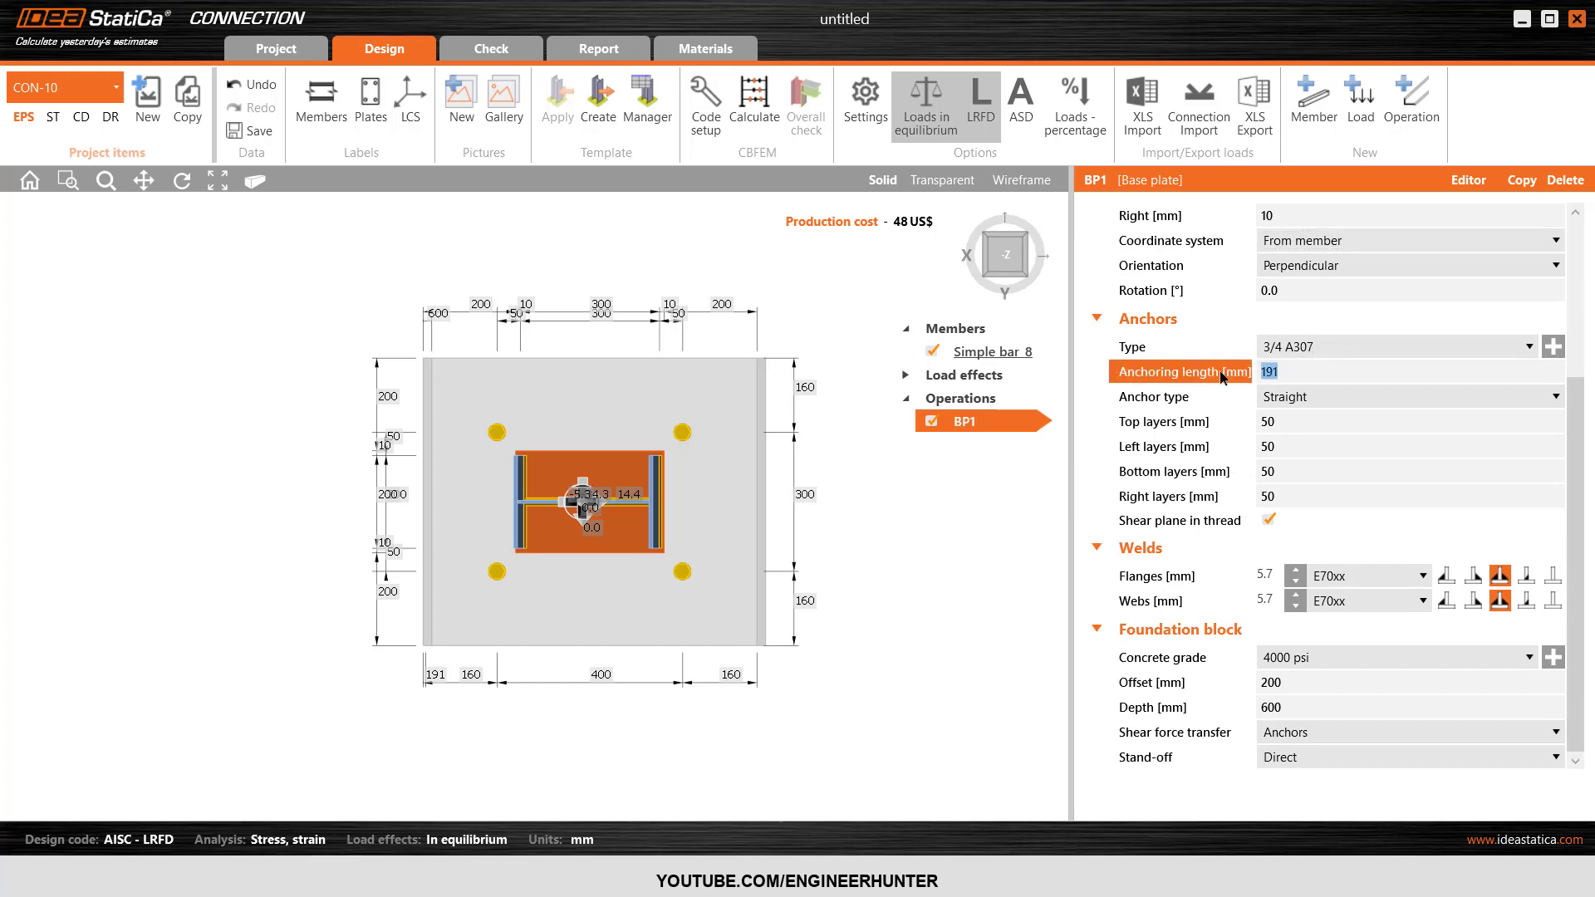
{"action": "left_click", "coordinate": [1027, 253]}
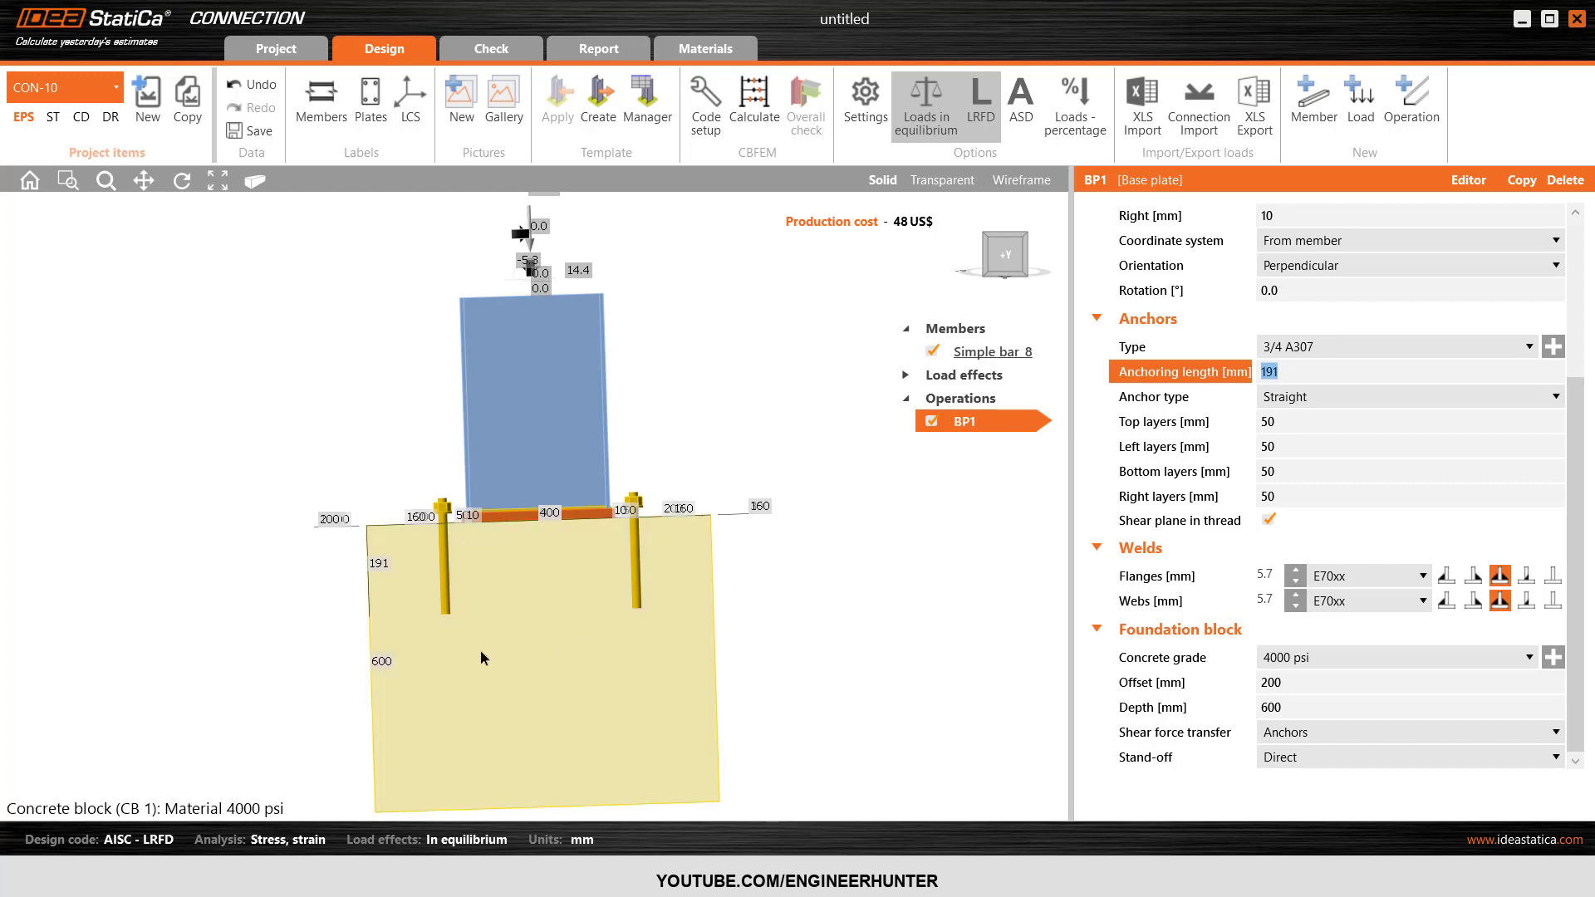
{"action": "scroll", "coordinate": [481, 652], "scroll_direction": "up", "scroll_amount": 2}
{"action": "middle_click_drag", "start_coordinate": [724, 398], "coordinate": [757, 328]}
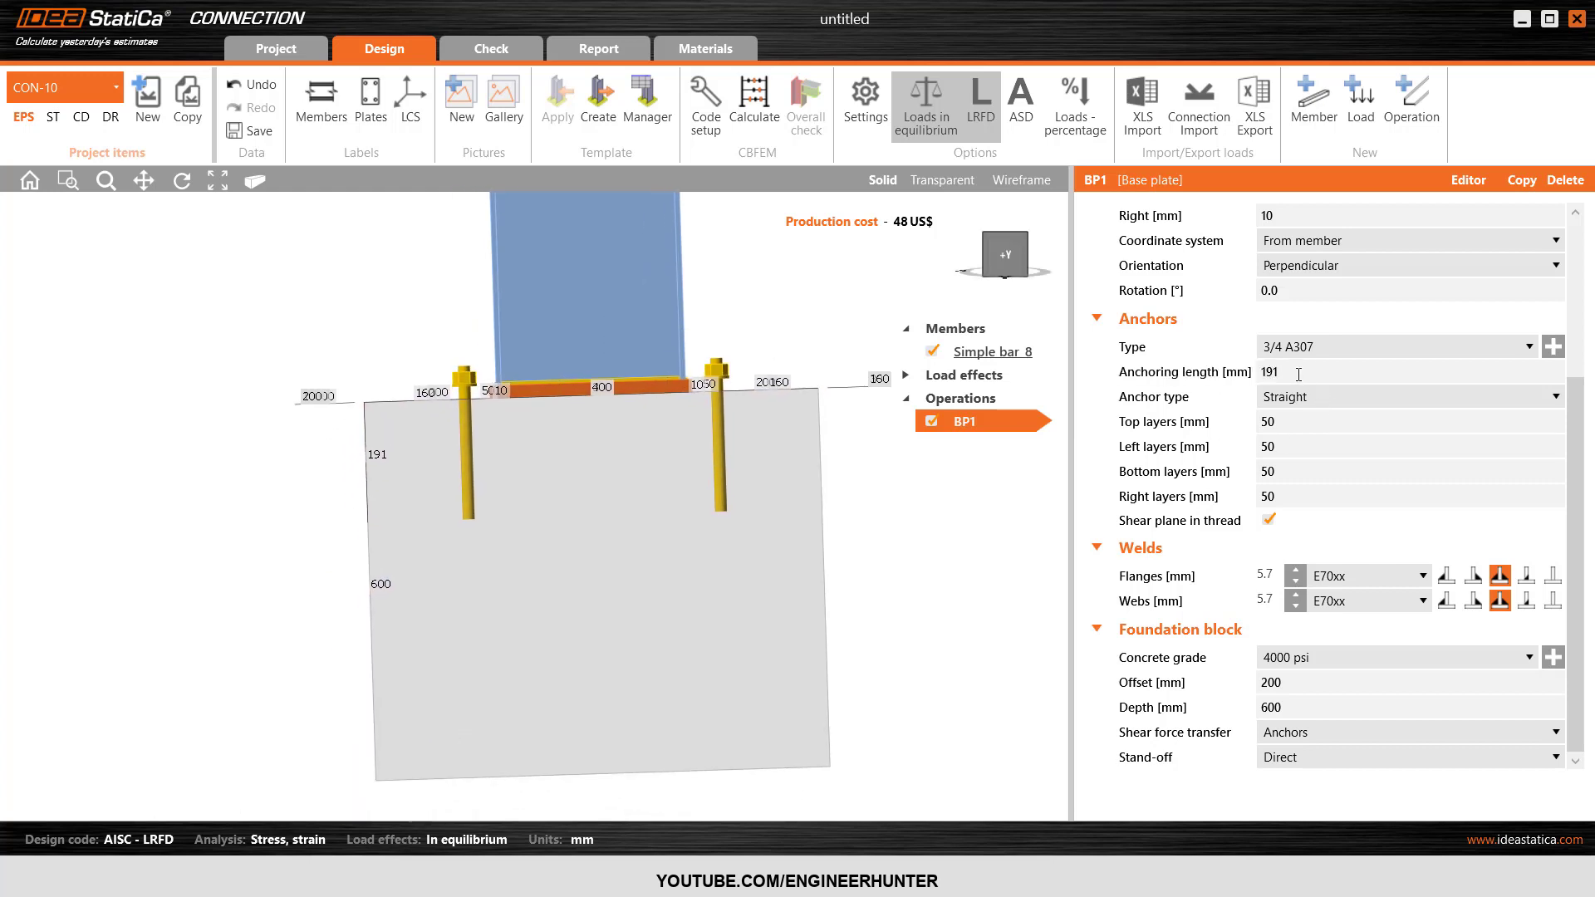
{"action": "left_click", "coordinate": [1254, 374]}
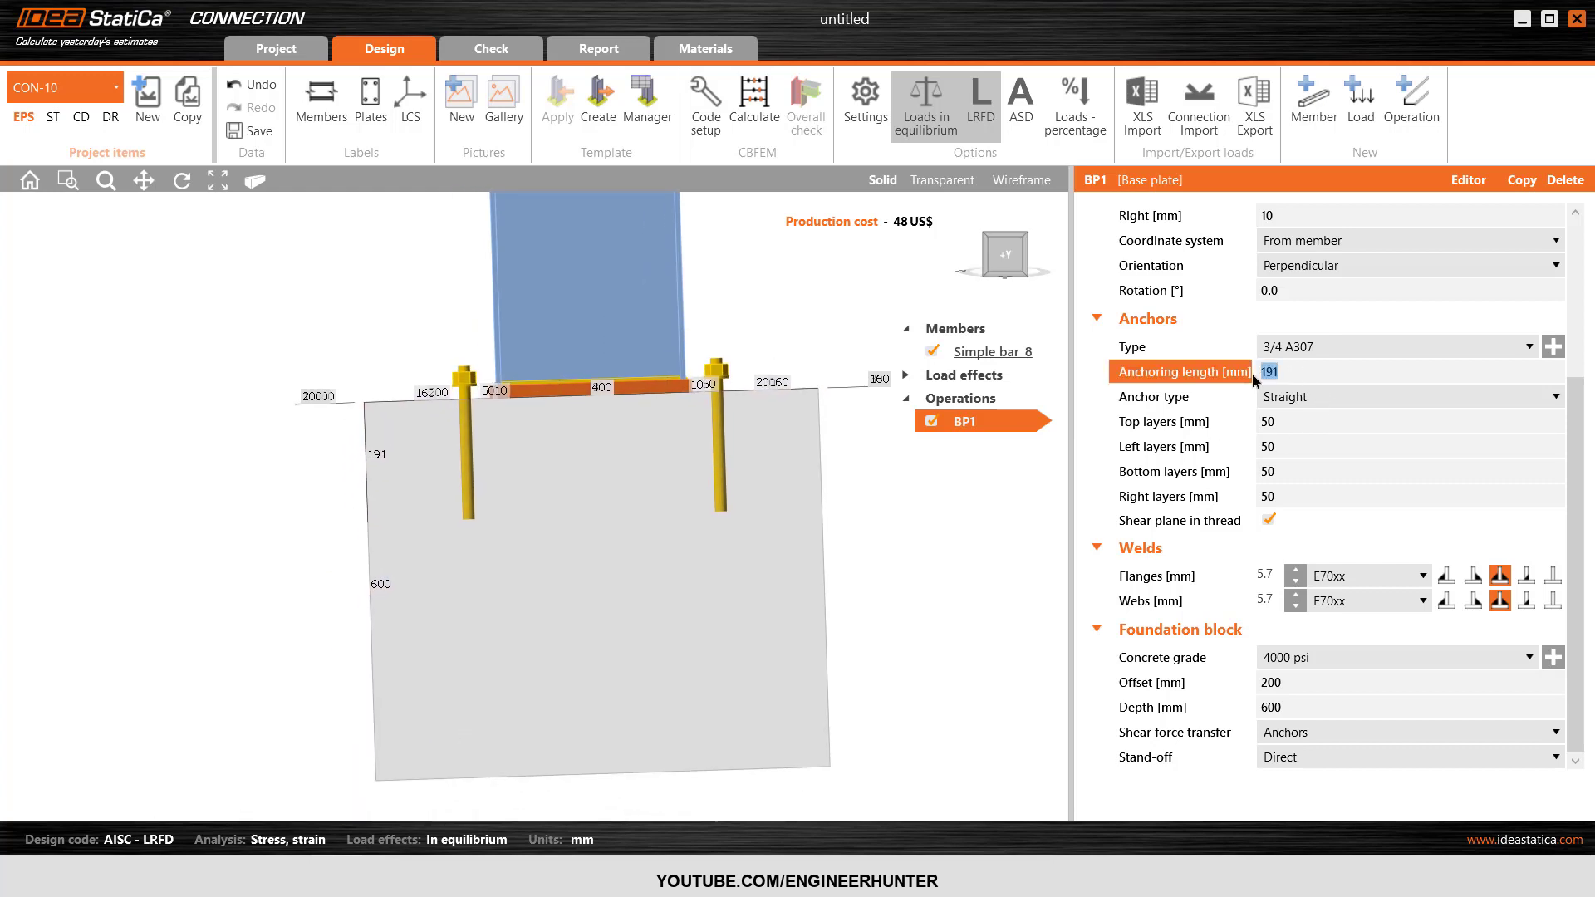
{"action": "type", "text": "500"}
{"action": "key", "text": "Tab"}
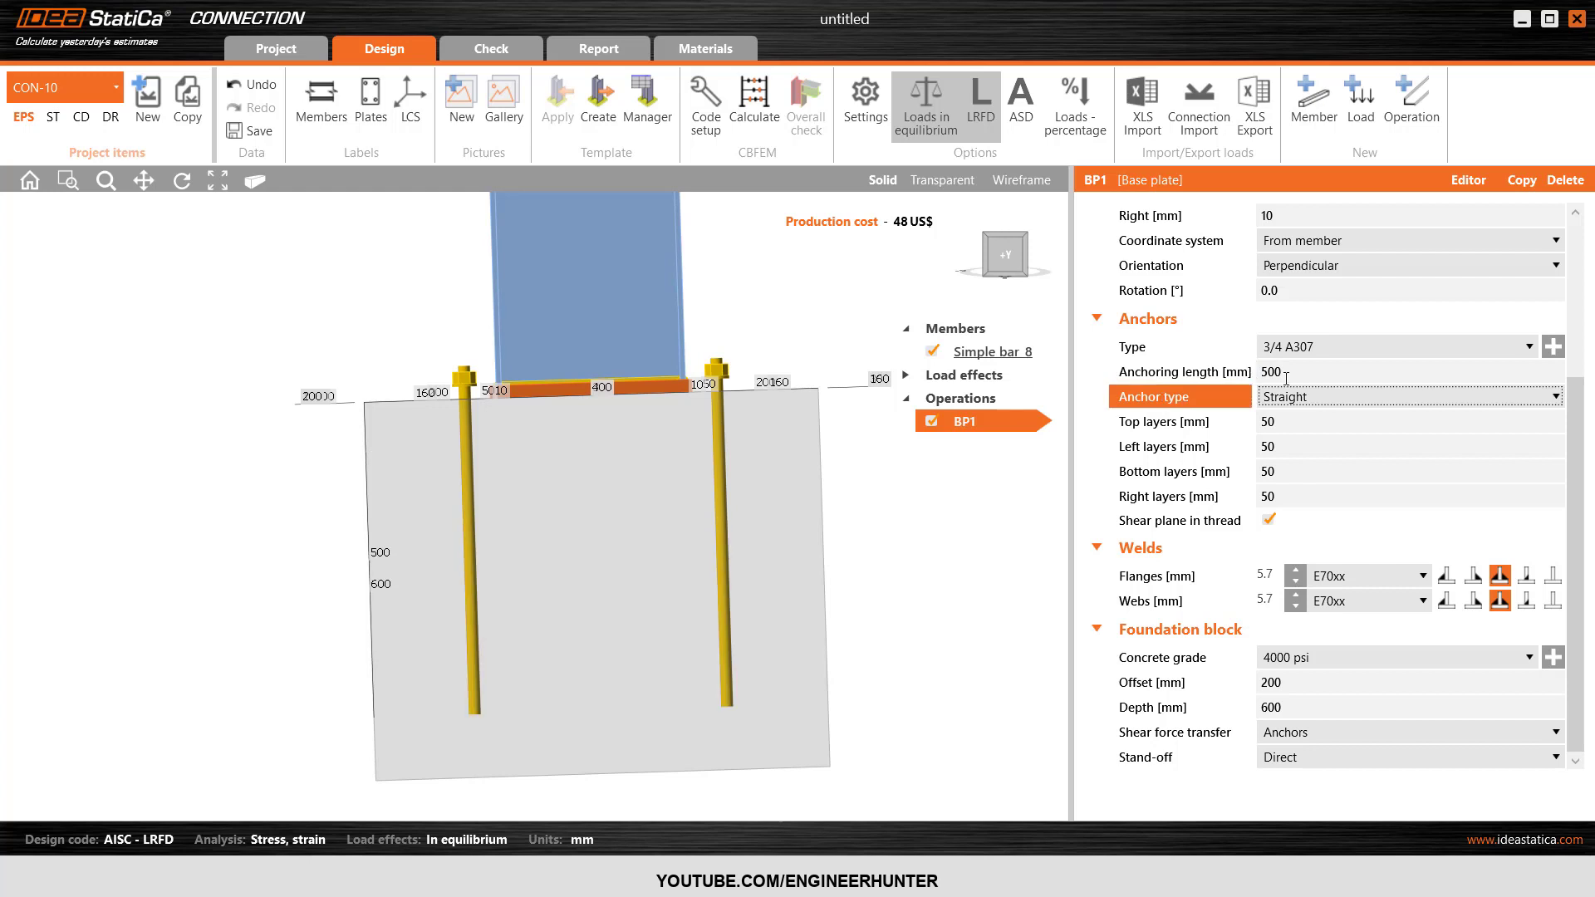
Change the base plate's anchoring length to 400 mm.
{"action": "left_click", "coordinate": [1250, 375]}
{"action": "type", "text": "400"}
{"action": "key", "text": "Tab"}
Set the top, left, bottom and right anchor layers to 0 mm while viewing the plate from above.
{"action": "left_click", "coordinate": [1005, 250]}
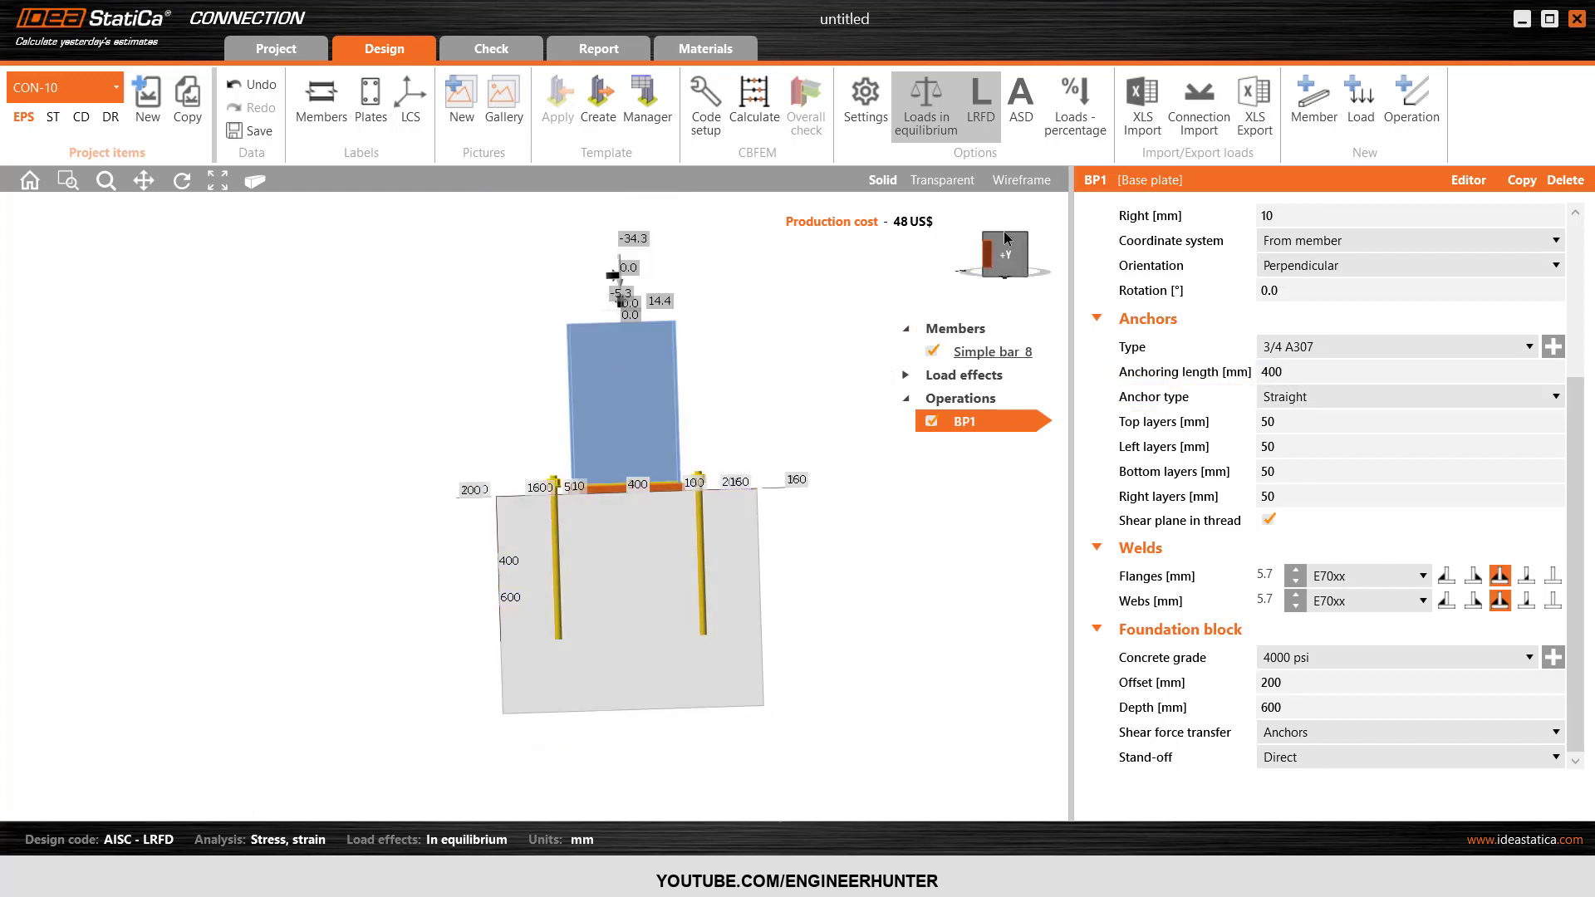
{"action": "left_click", "coordinate": [1026, 243]}
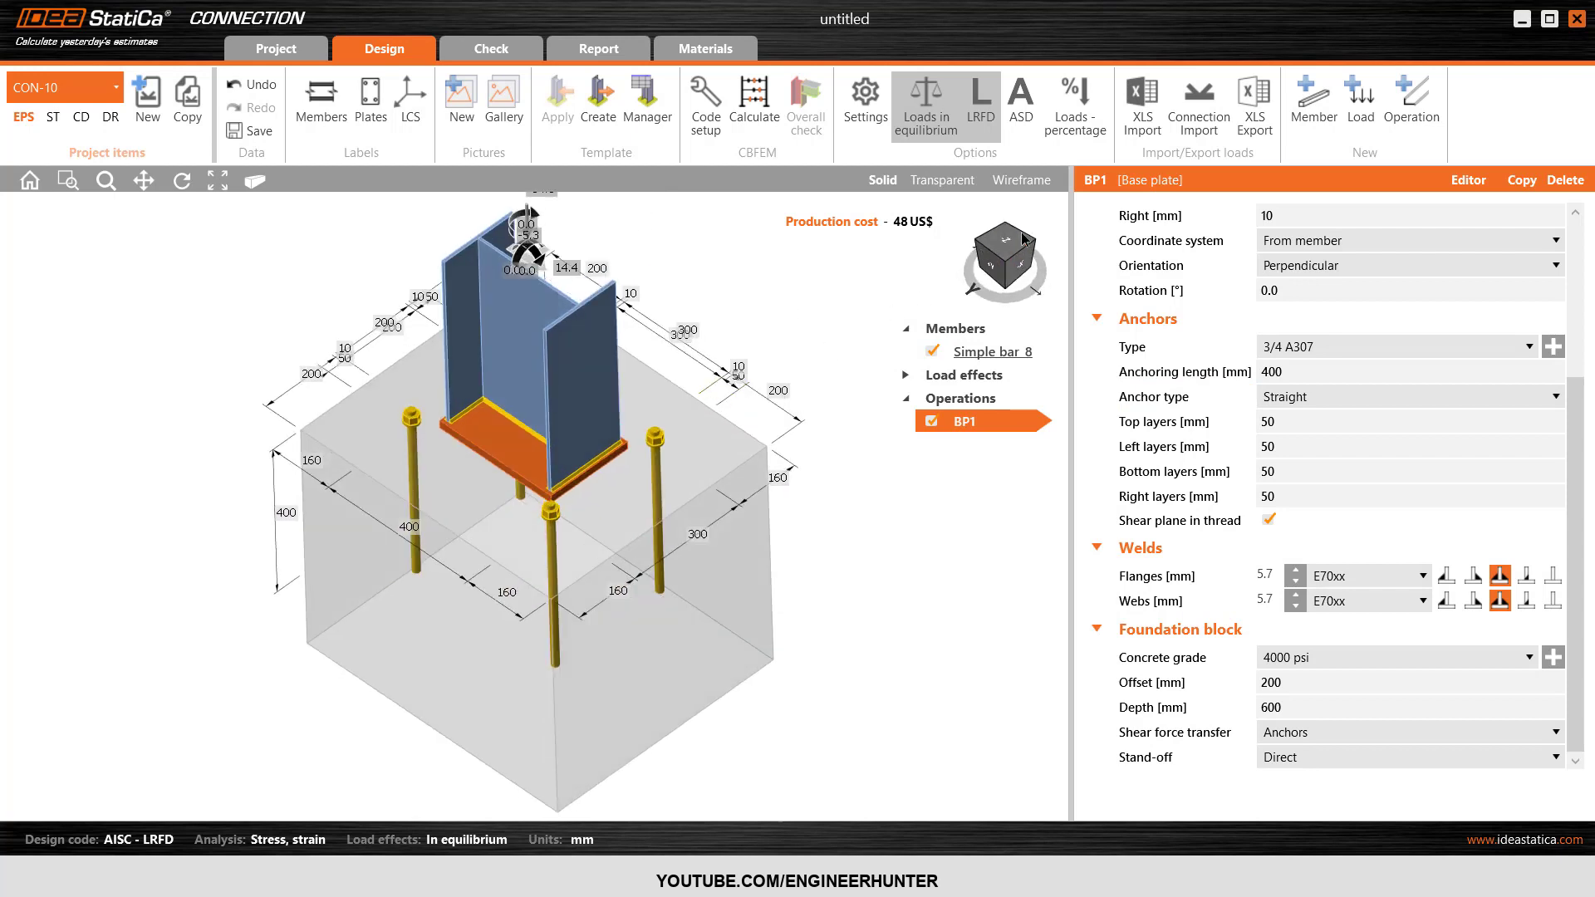
{"action": "left_click", "coordinate": [1009, 239]}
{"action": "left_click", "coordinate": [1233, 426]}
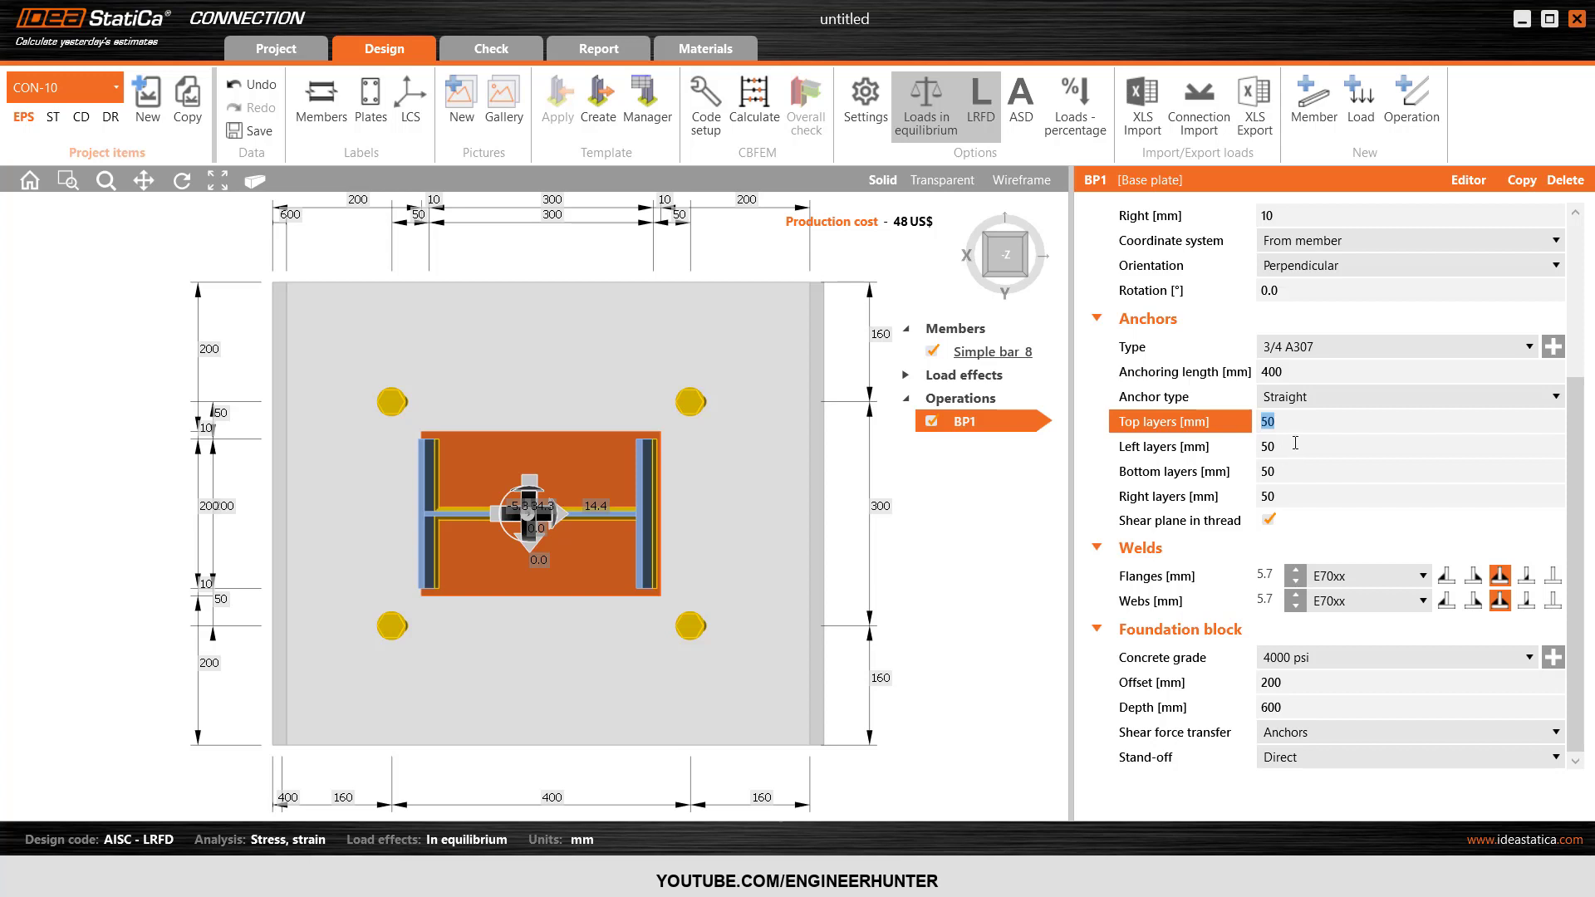
{"action": "key", "text": "BackSpace"}
{"action": "type", "text": "0"}
{"action": "key", "text": "Tab"}
{"action": "type", "text": "0"}
{"action": "key", "text": "Tab"}
{"action": "type", "text": "0"}
{"action": "key", "text": "Tab"}
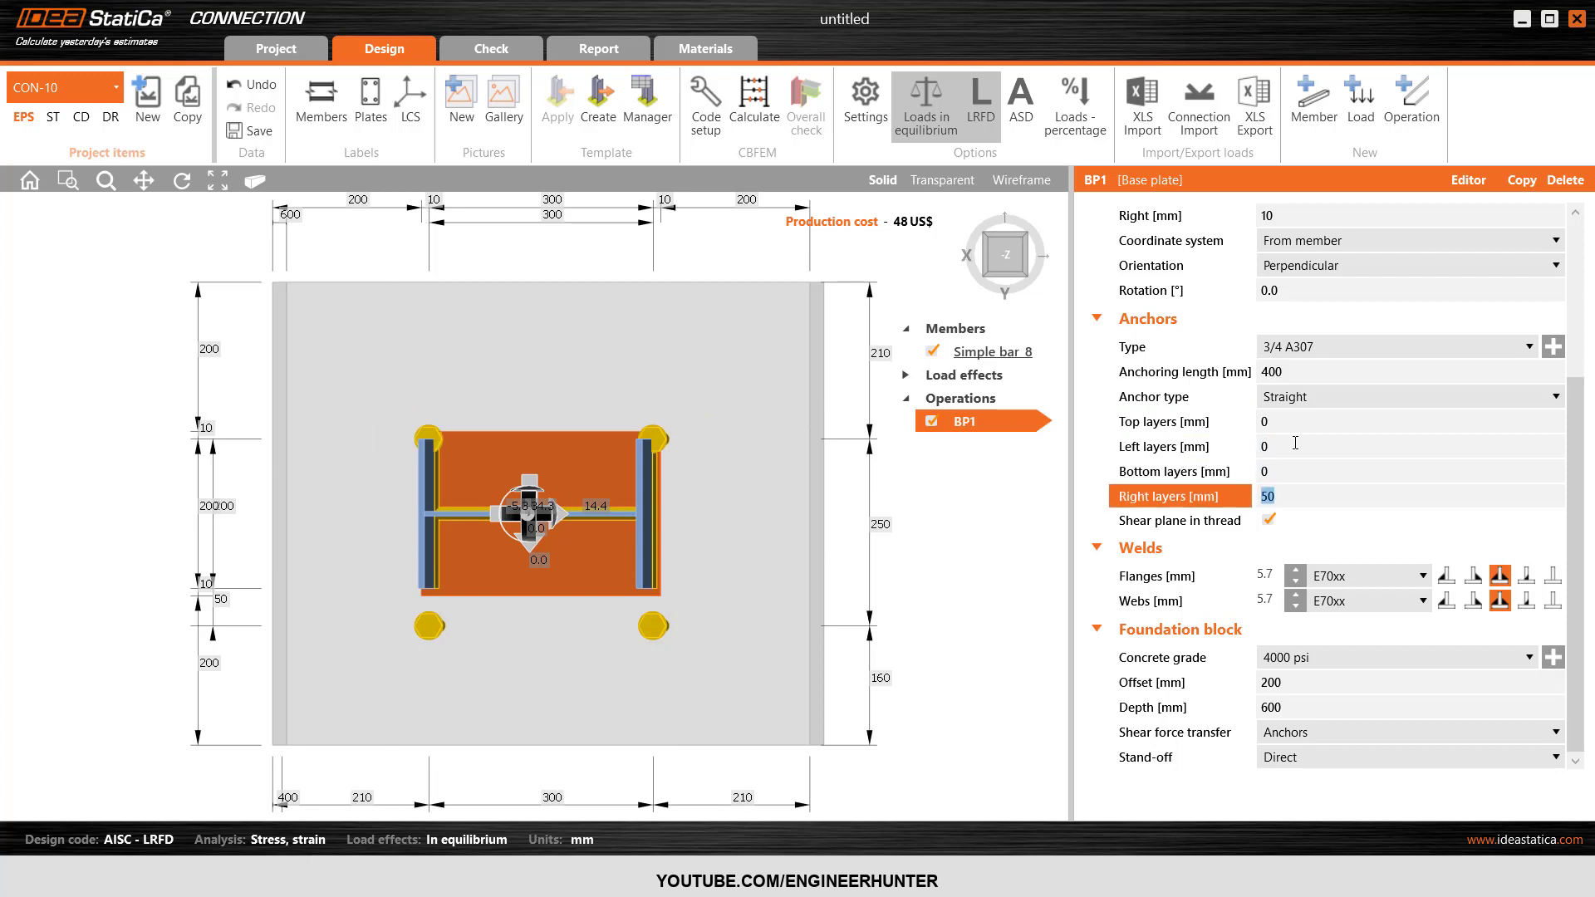
{"action": "type", "text": "0"}
{"action": "key", "text": "Tab"}
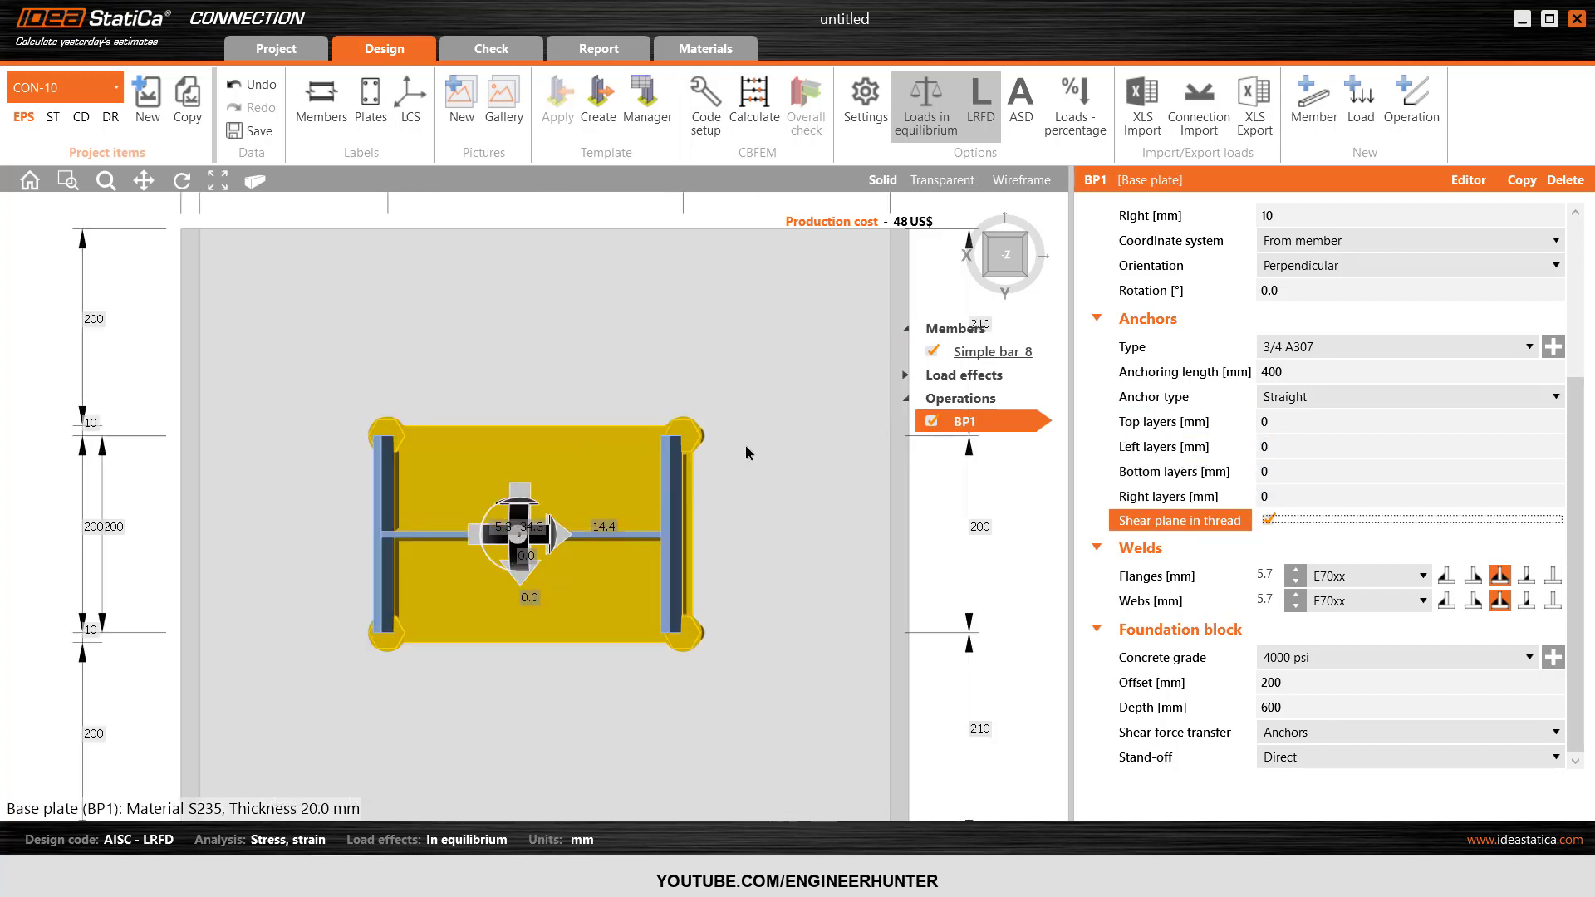
Set the left anchor layer to -30 mm.
{"action": "left_click", "coordinate": [1246, 449]}
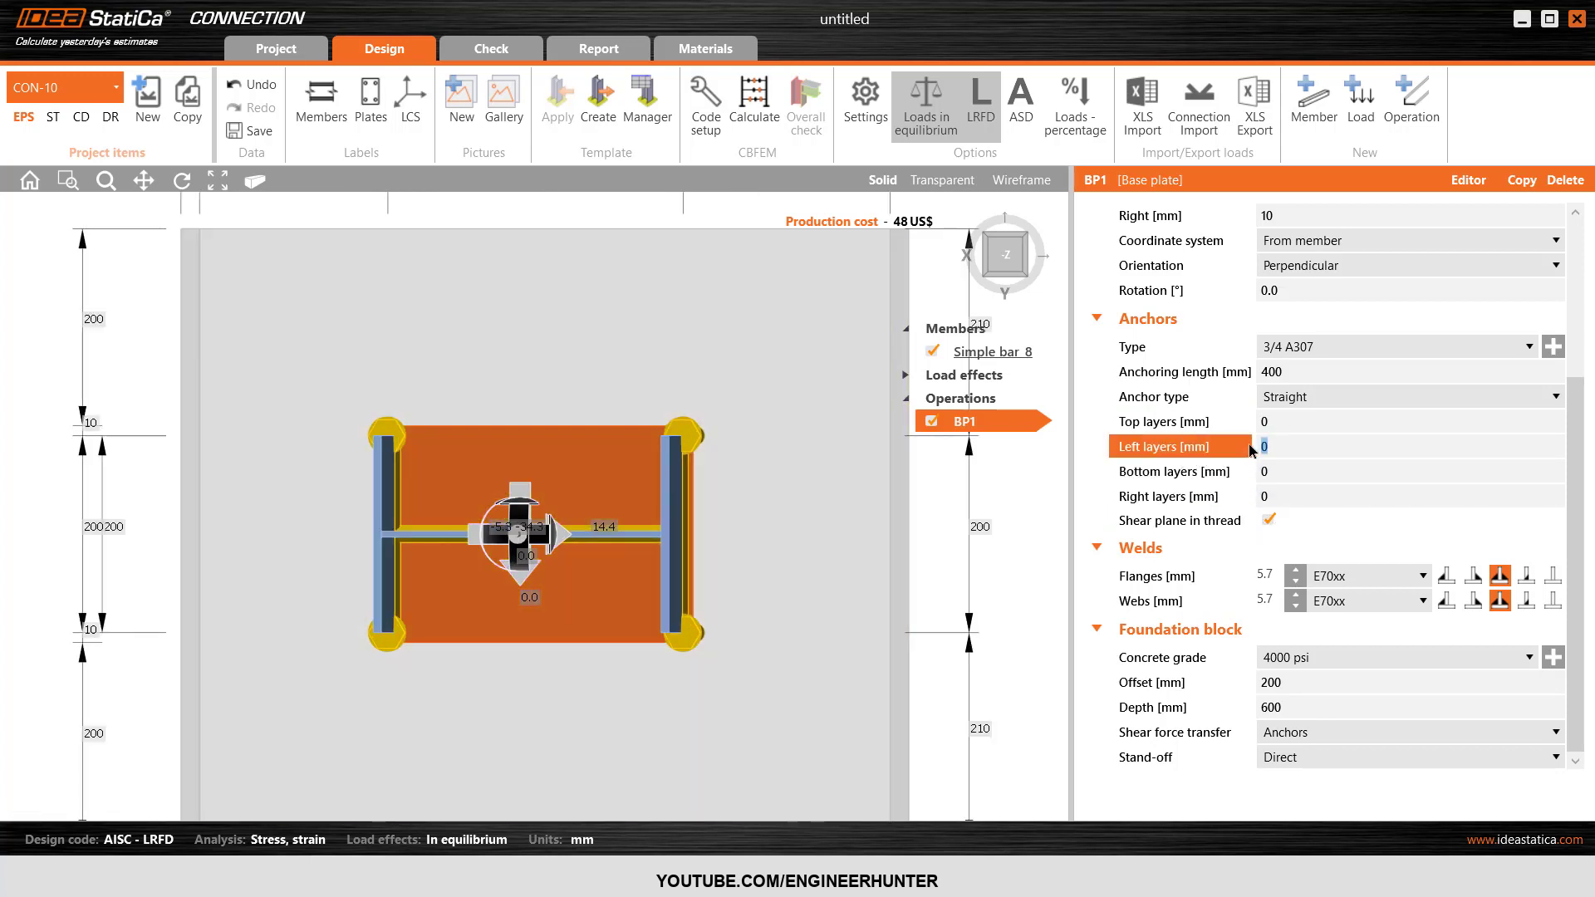
{"action": "type", "text": "-30"}
{"action": "key", "text": "Tab"}
Move the left and right anchor layers inward by setting both to -50 mm.
{"action": "left_click", "coordinate": [1257, 449]}
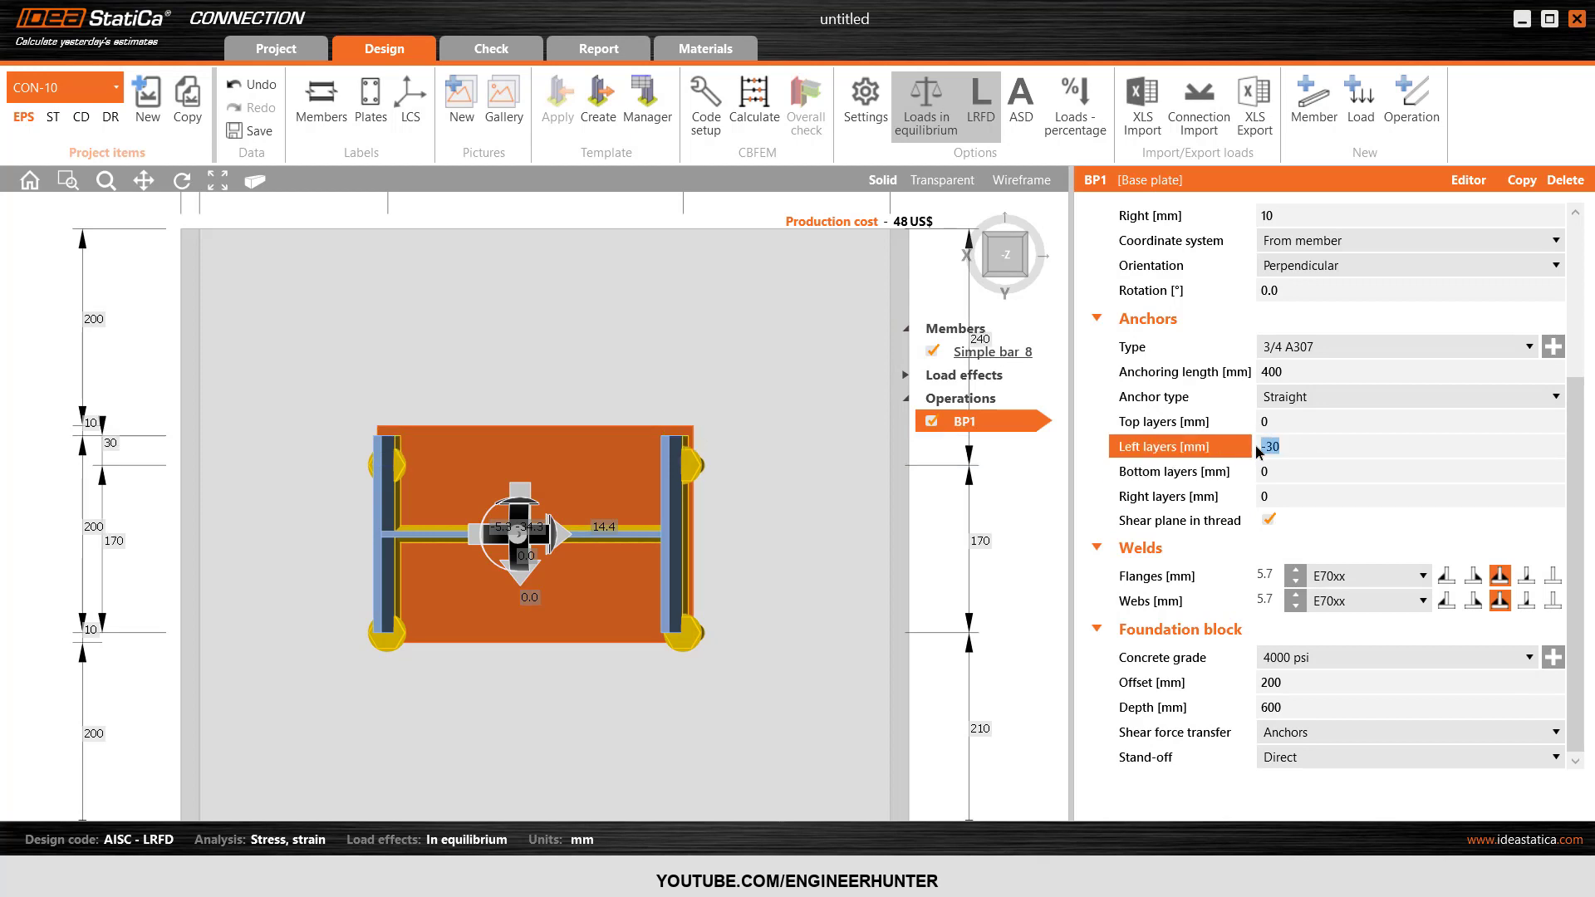
{"action": "type", "text": "-50"}
{"action": "key", "text": "Tab"}
{"action": "key", "text": "Tab"}
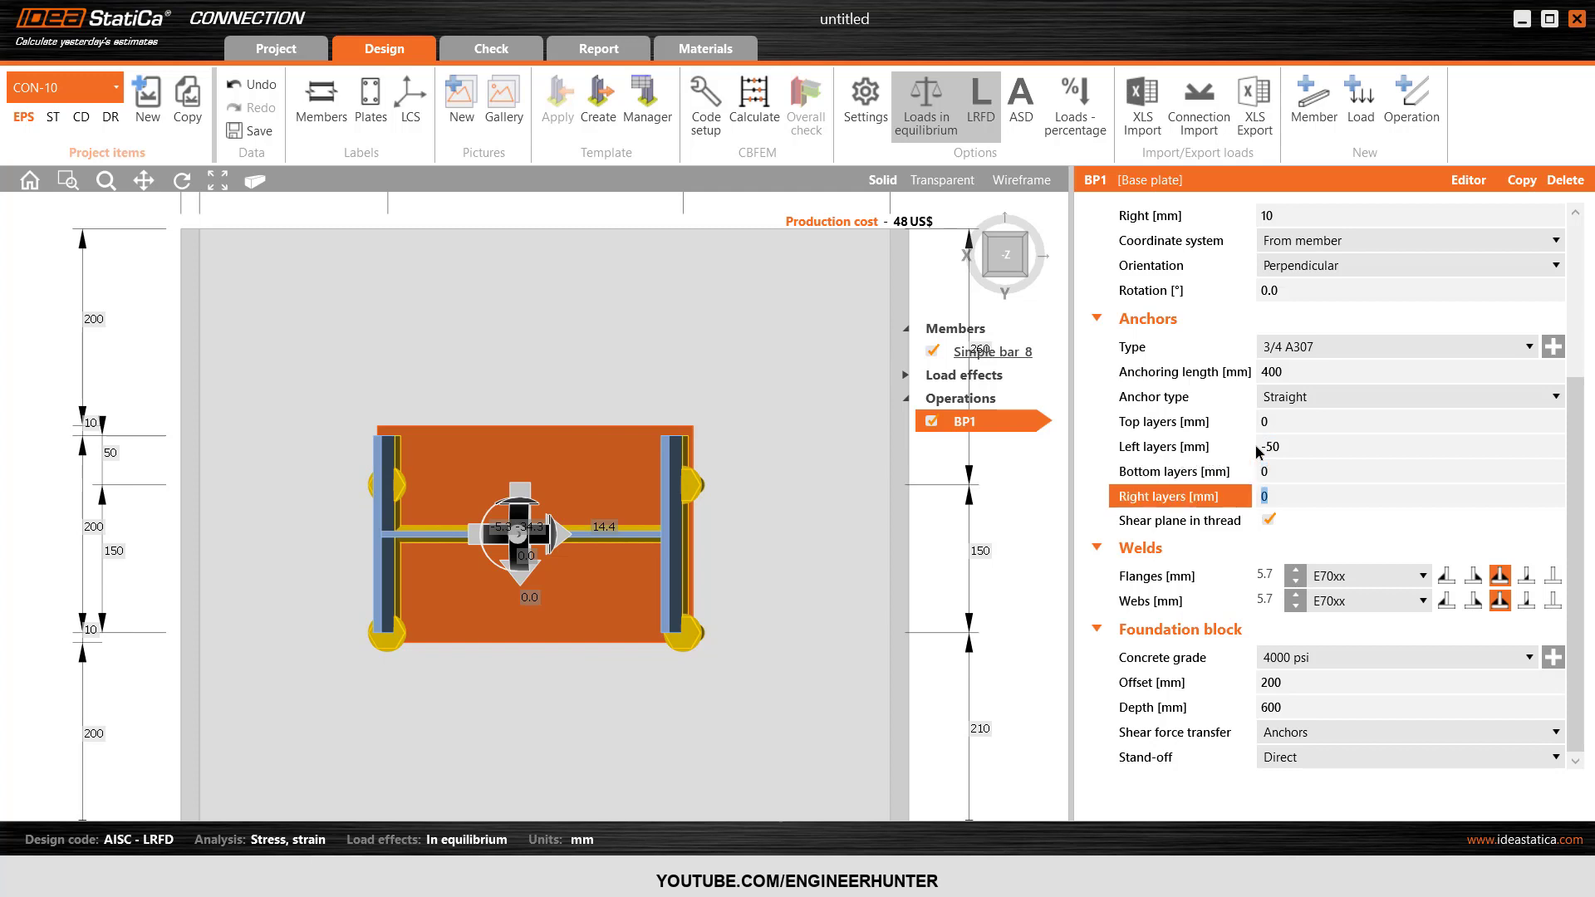
{"action": "key", "text": "Tab"}
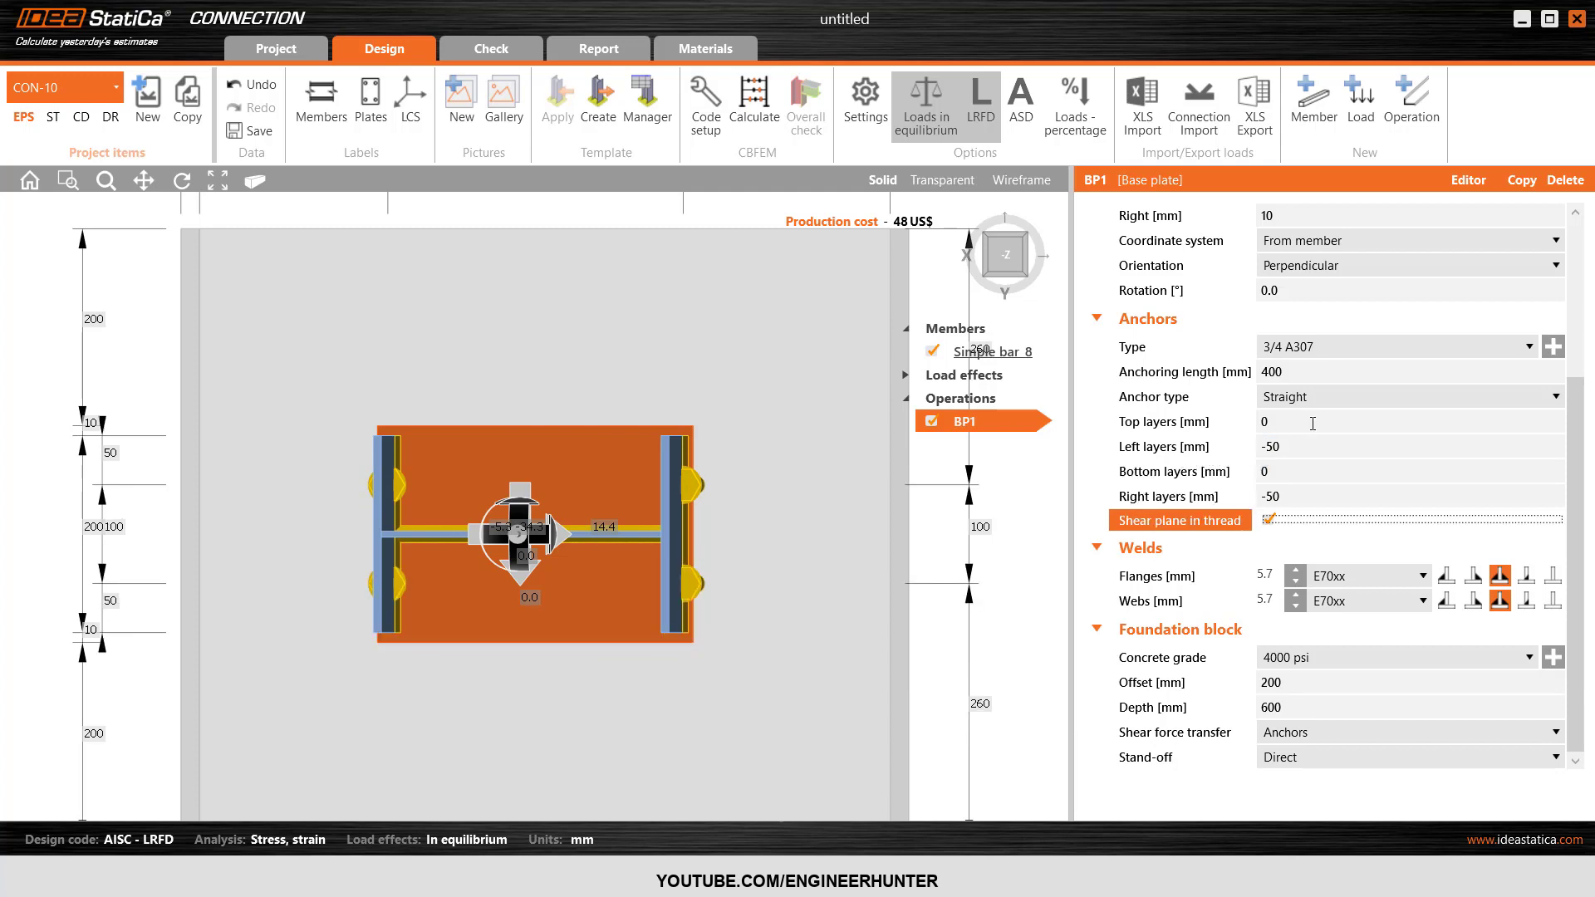
Set the top anchor layer to -100 mm.
{"action": "left_click", "coordinate": [1230, 423]}
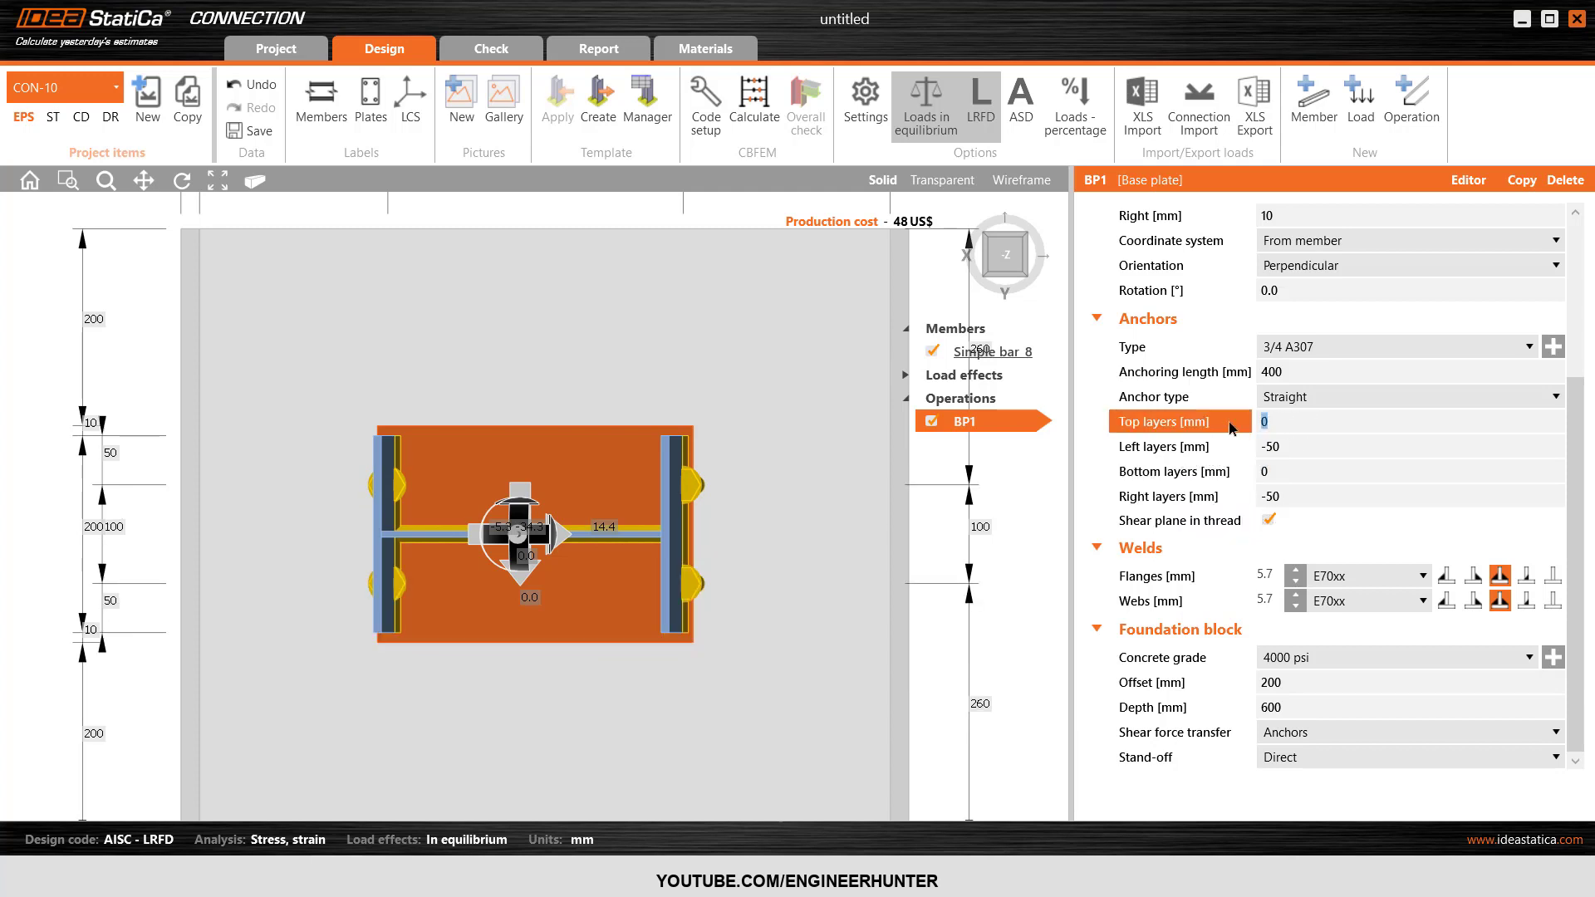
{"action": "type", "text": "-100"}
{"action": "key", "text": "Tab"}
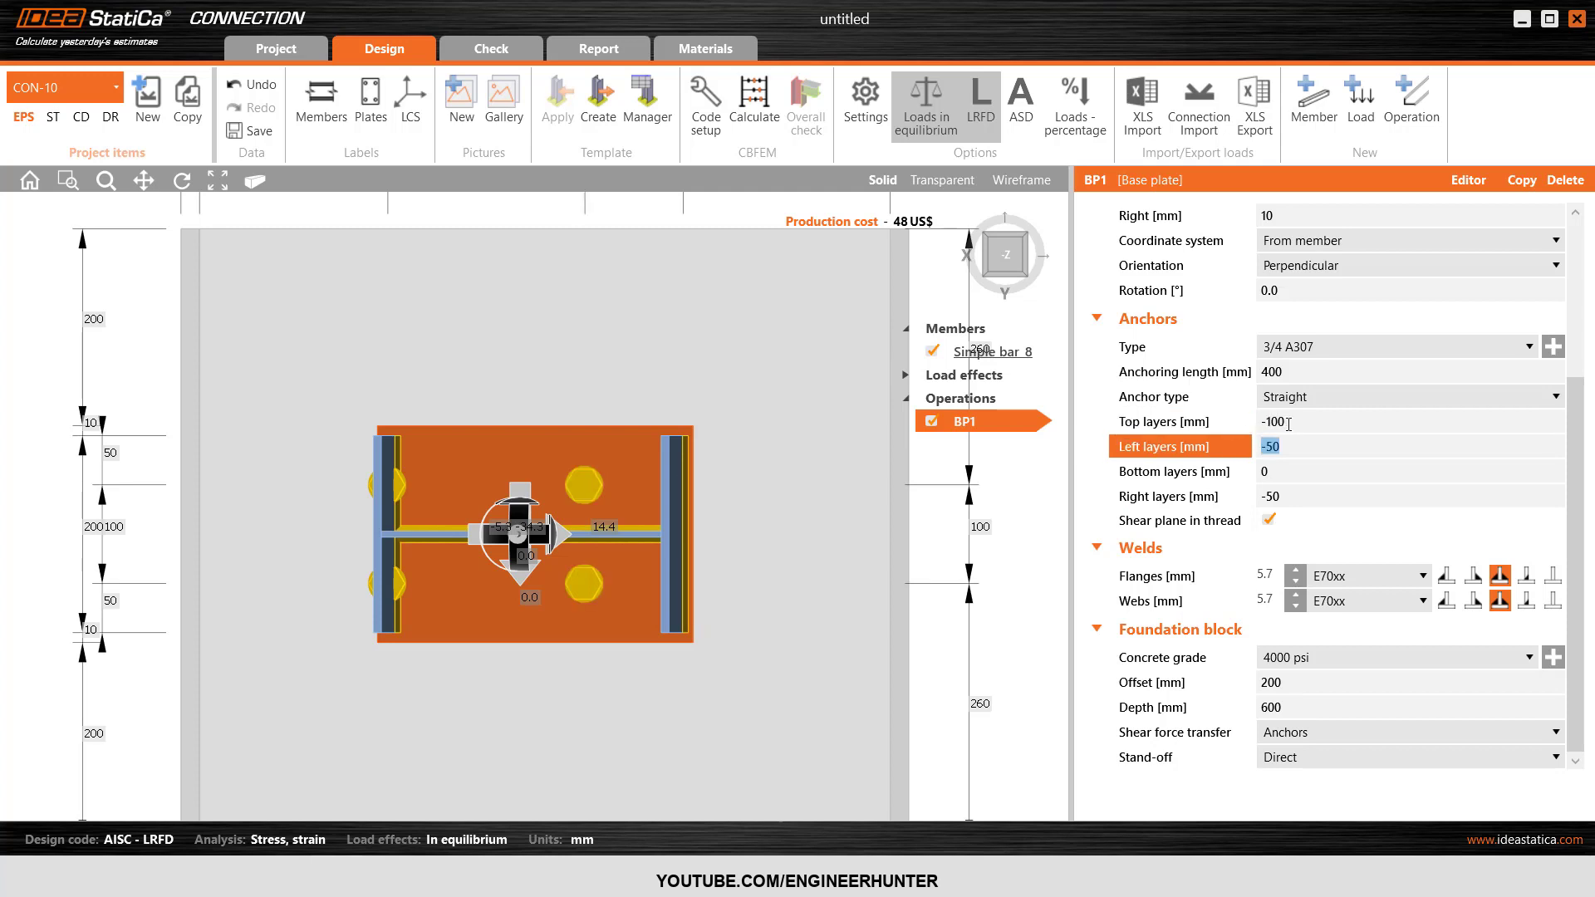
Set the top and bottom anchor layers to -80 mm so the anchors sit between the column flanges.
{"action": "left_click", "coordinate": [1242, 433]}
{"action": "type", "text": "-80"}
{"action": "key", "text": "Tab"}
{"action": "left_click", "coordinate": [1213, 471]}
{"action": "type", "text": "-"}
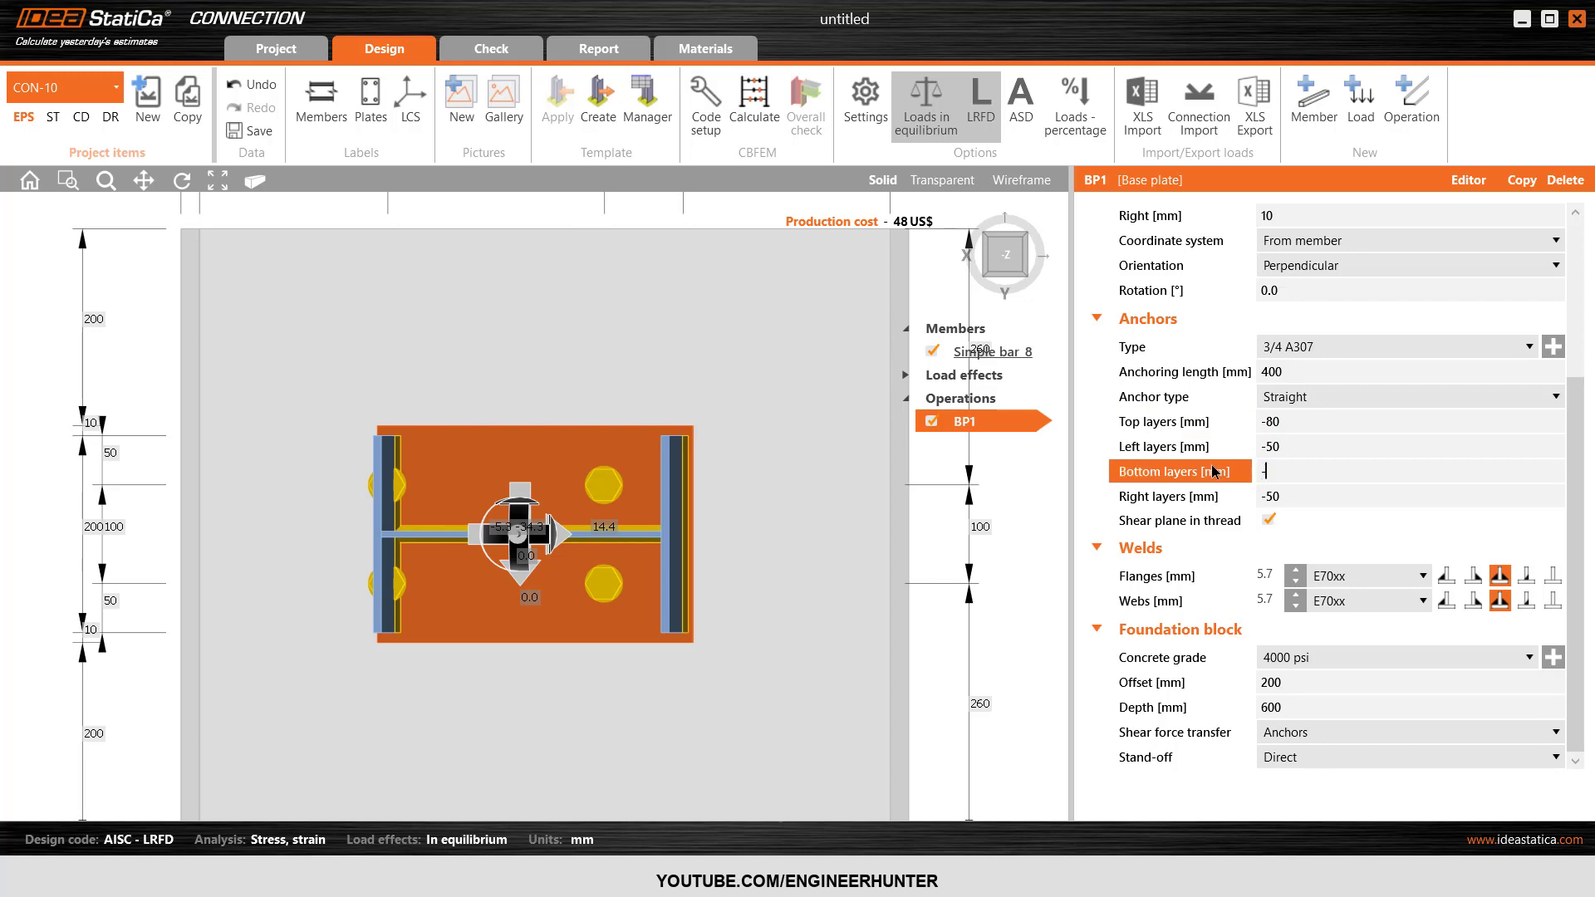
{"action": "type", "text": "80"}
{"action": "key", "text": "Tab"}
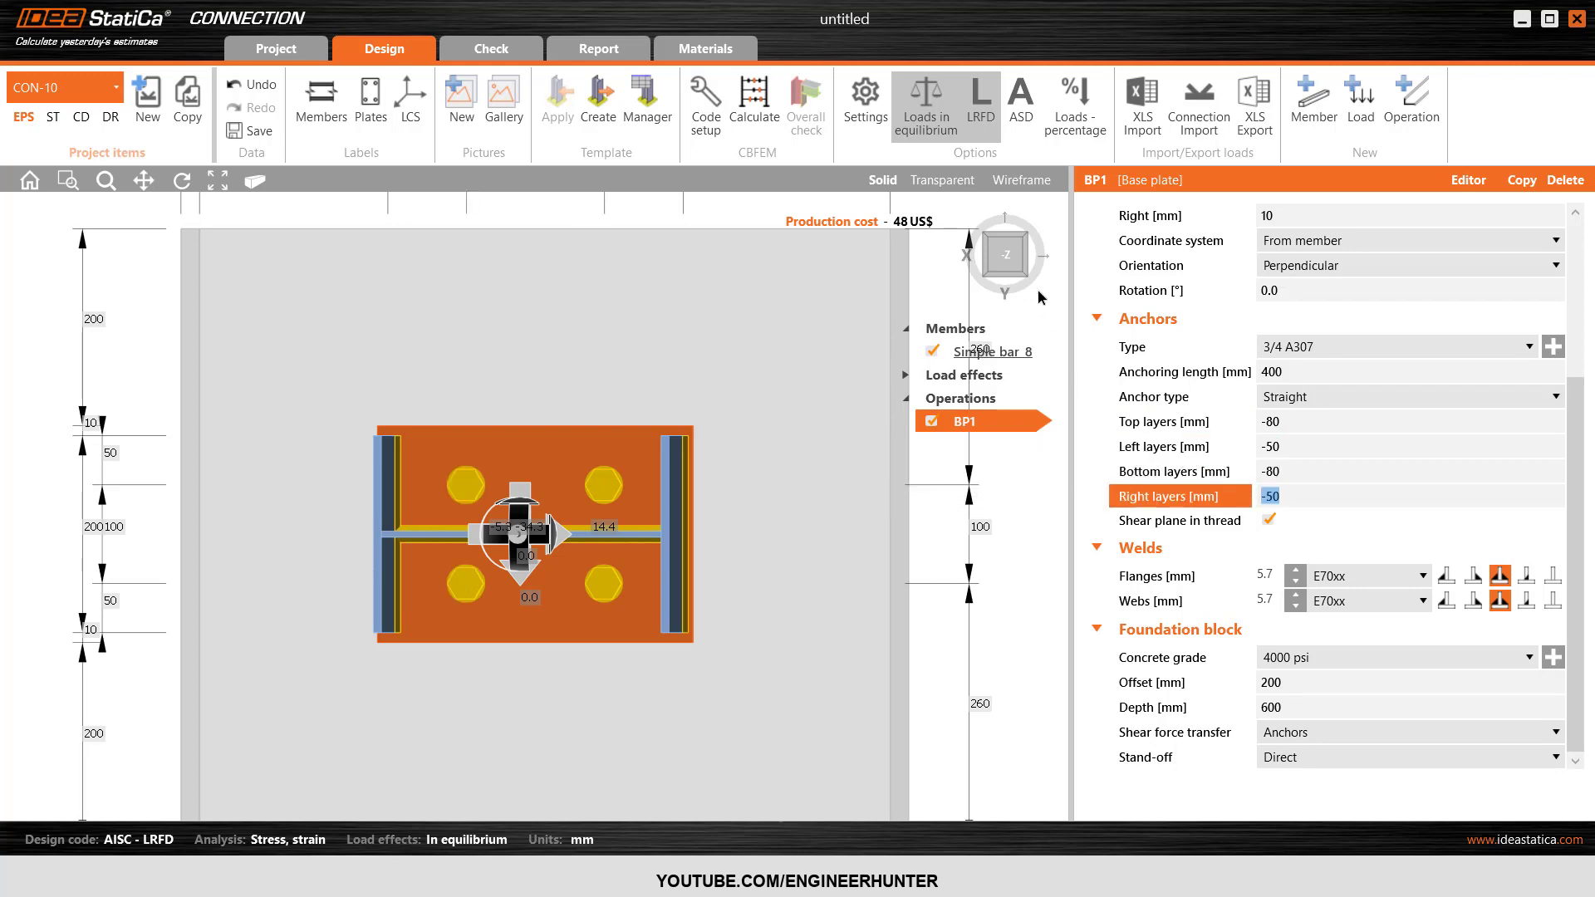
Set the base plate's flange and web weld leg sizes to 6 mm.
{"action": "left_click", "coordinate": [1027, 278]}
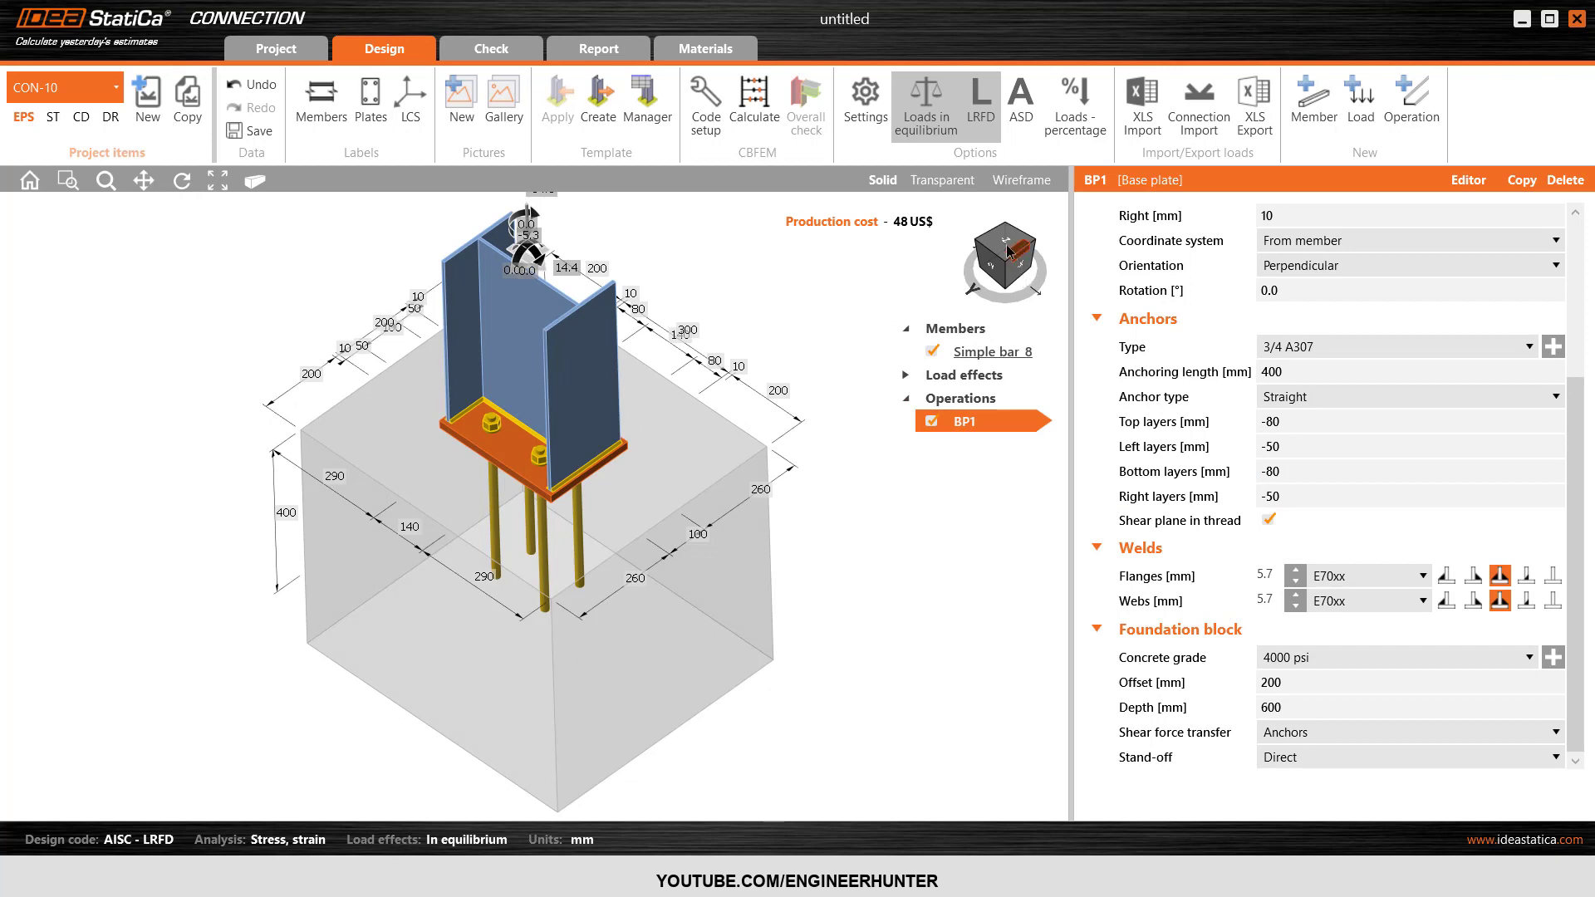
{"action": "left_click", "coordinate": [1007, 251]}
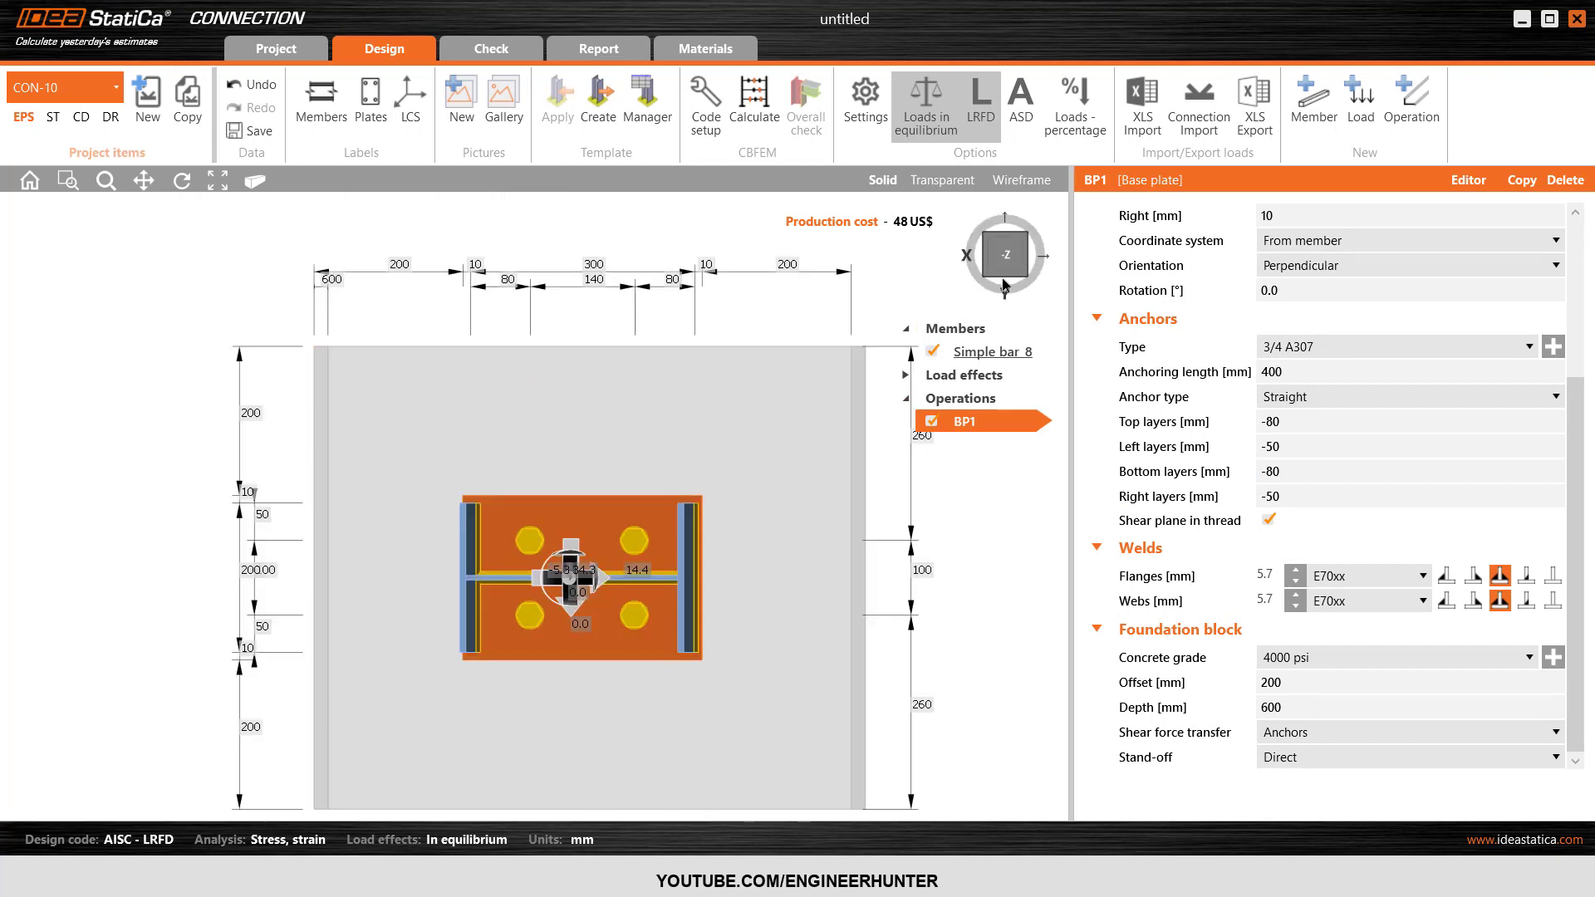
{"action": "left_click", "coordinate": [1025, 276]}
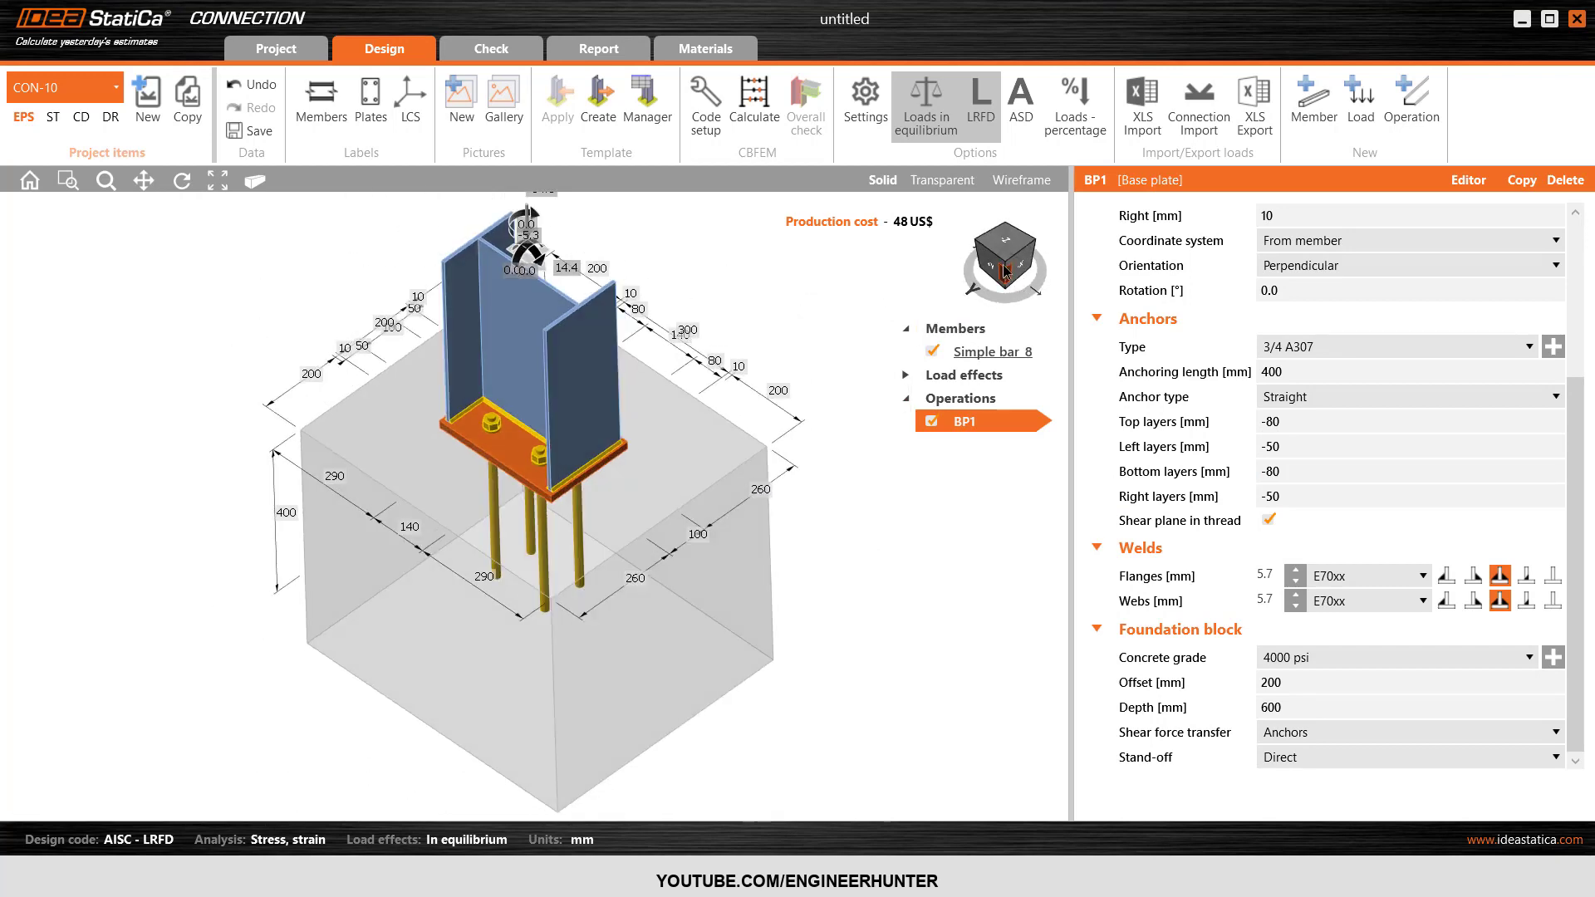
{"action": "left_click", "coordinate": [1005, 270]}
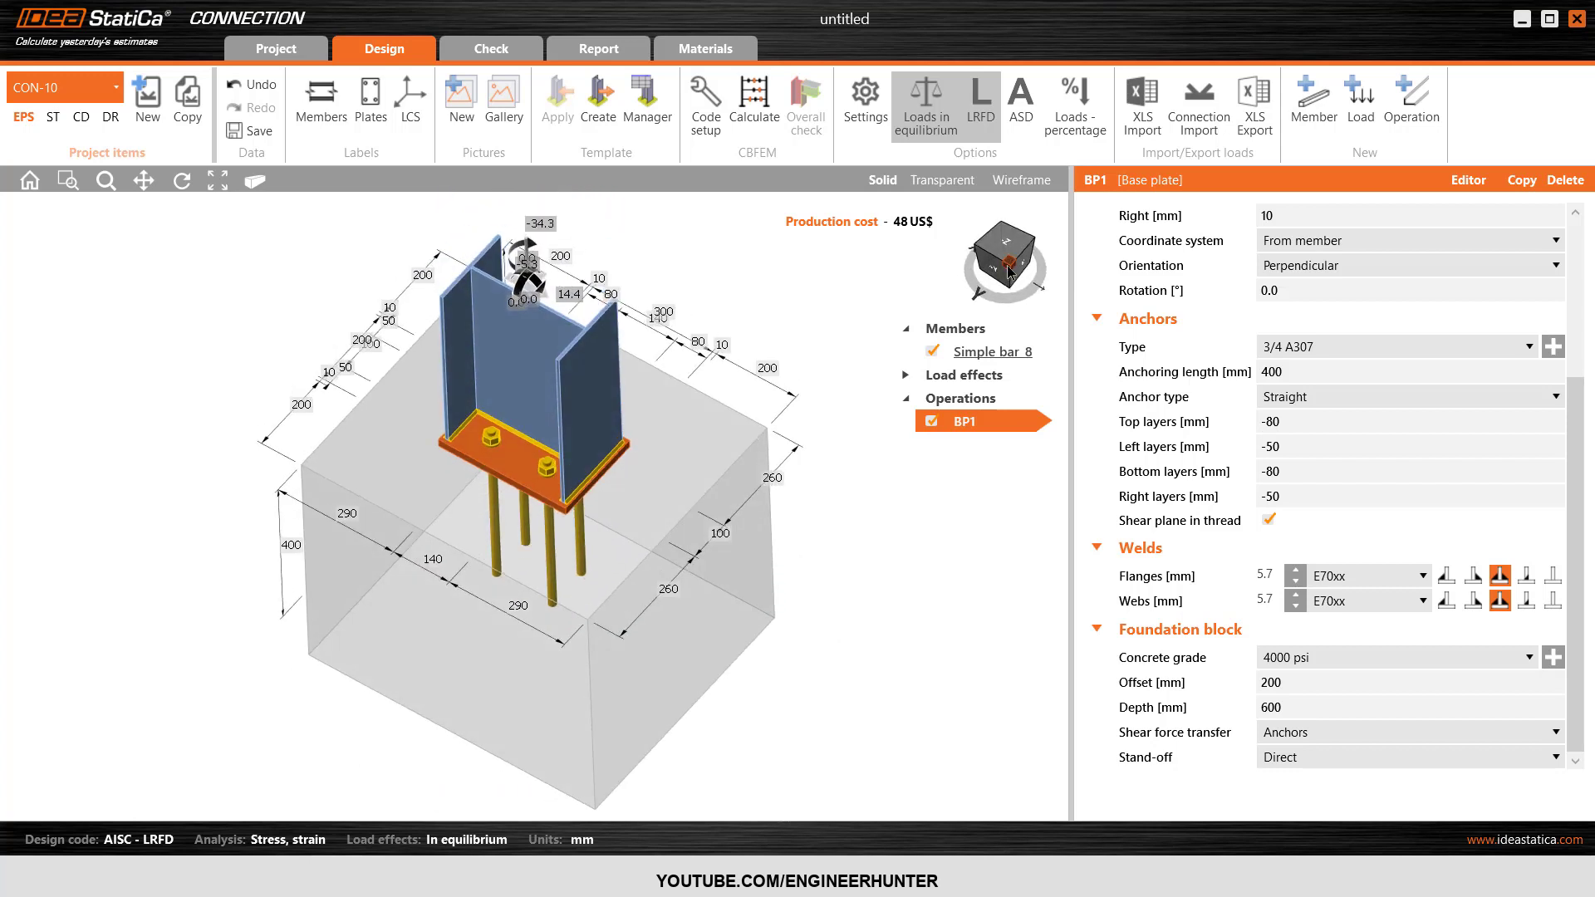
{"action": "left_click", "coordinate": [1268, 578]}
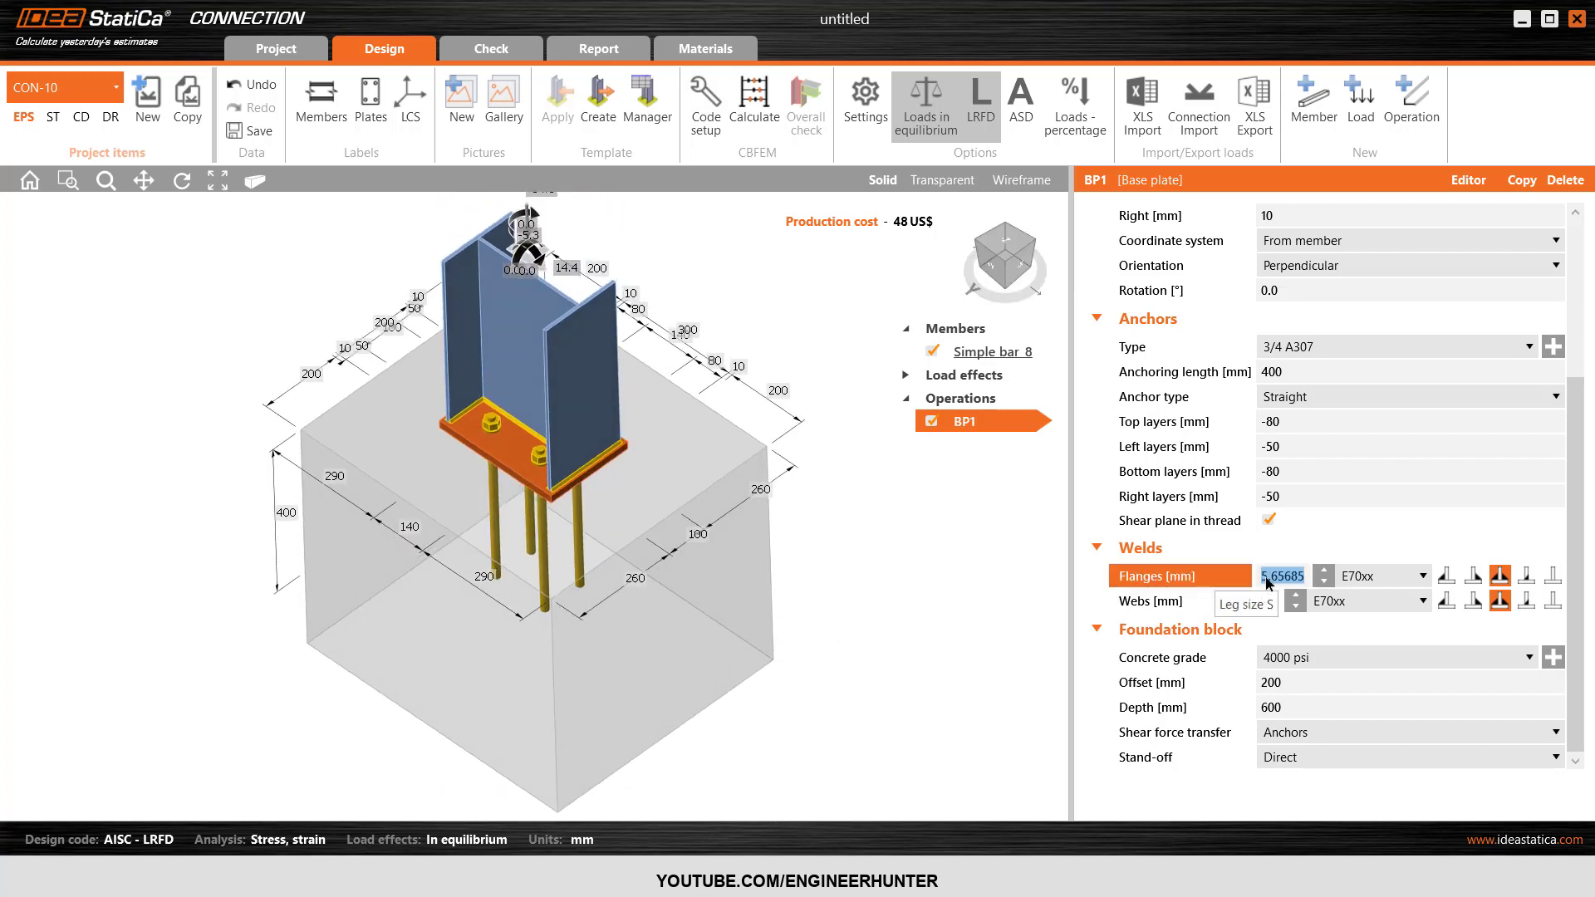
{"action": "type", "text": "6"}
{"action": "key", "text": "Tab"}
{"action": "key", "text": "Tab"}
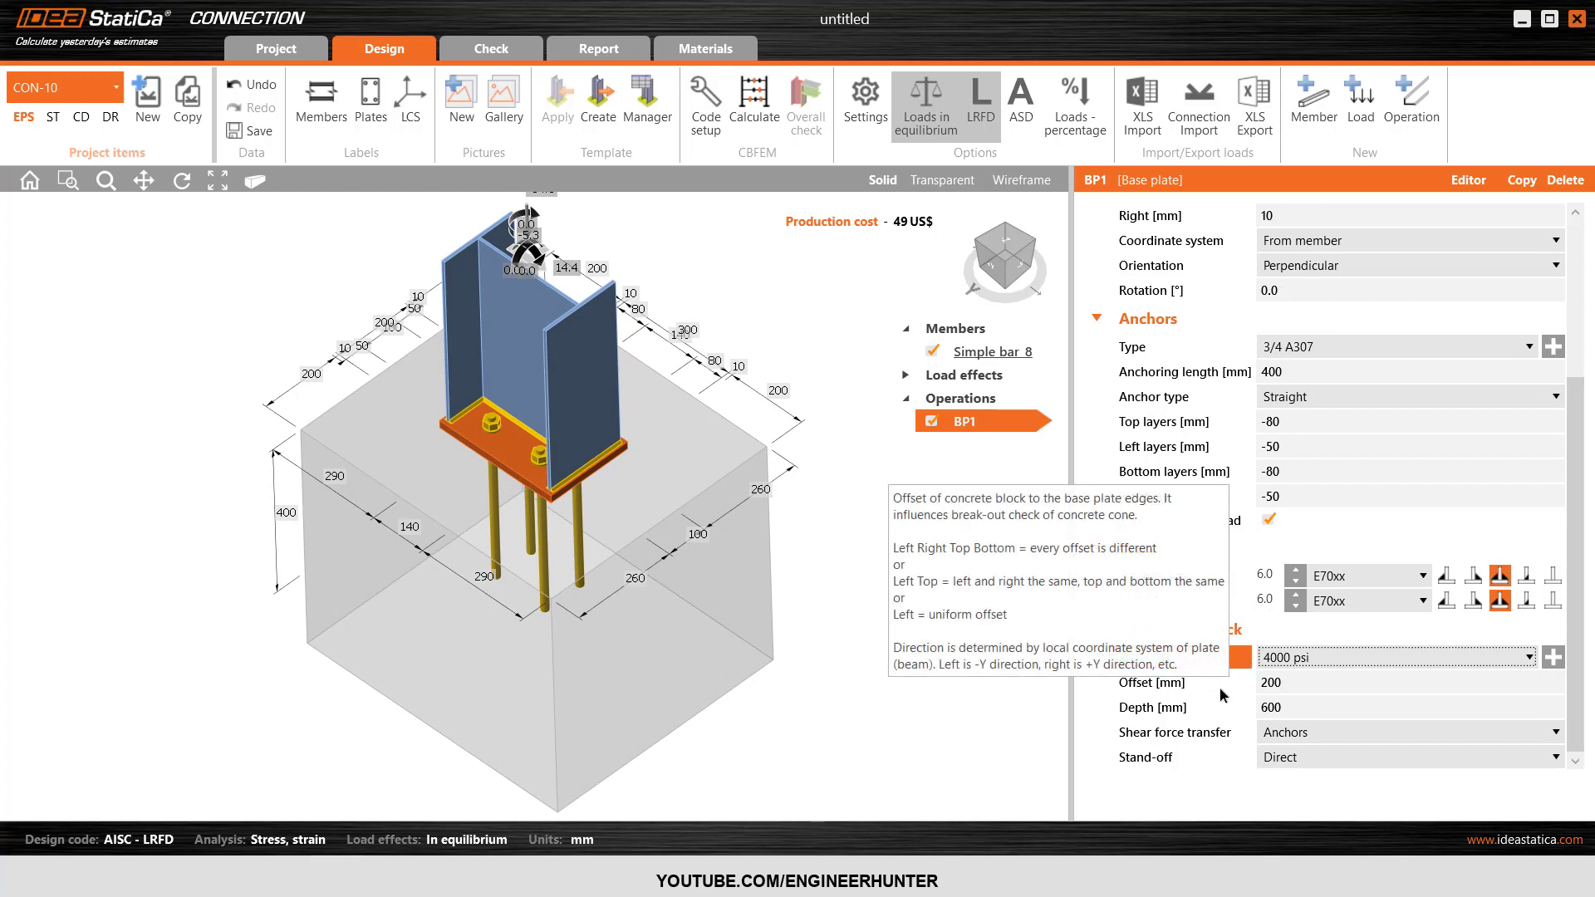
Set the foundation block's offset from the base plate edges to 100 mm.
{"action": "left_click", "coordinate": [1293, 682]}
{"action": "double_click", "coordinate": [1293, 682]}
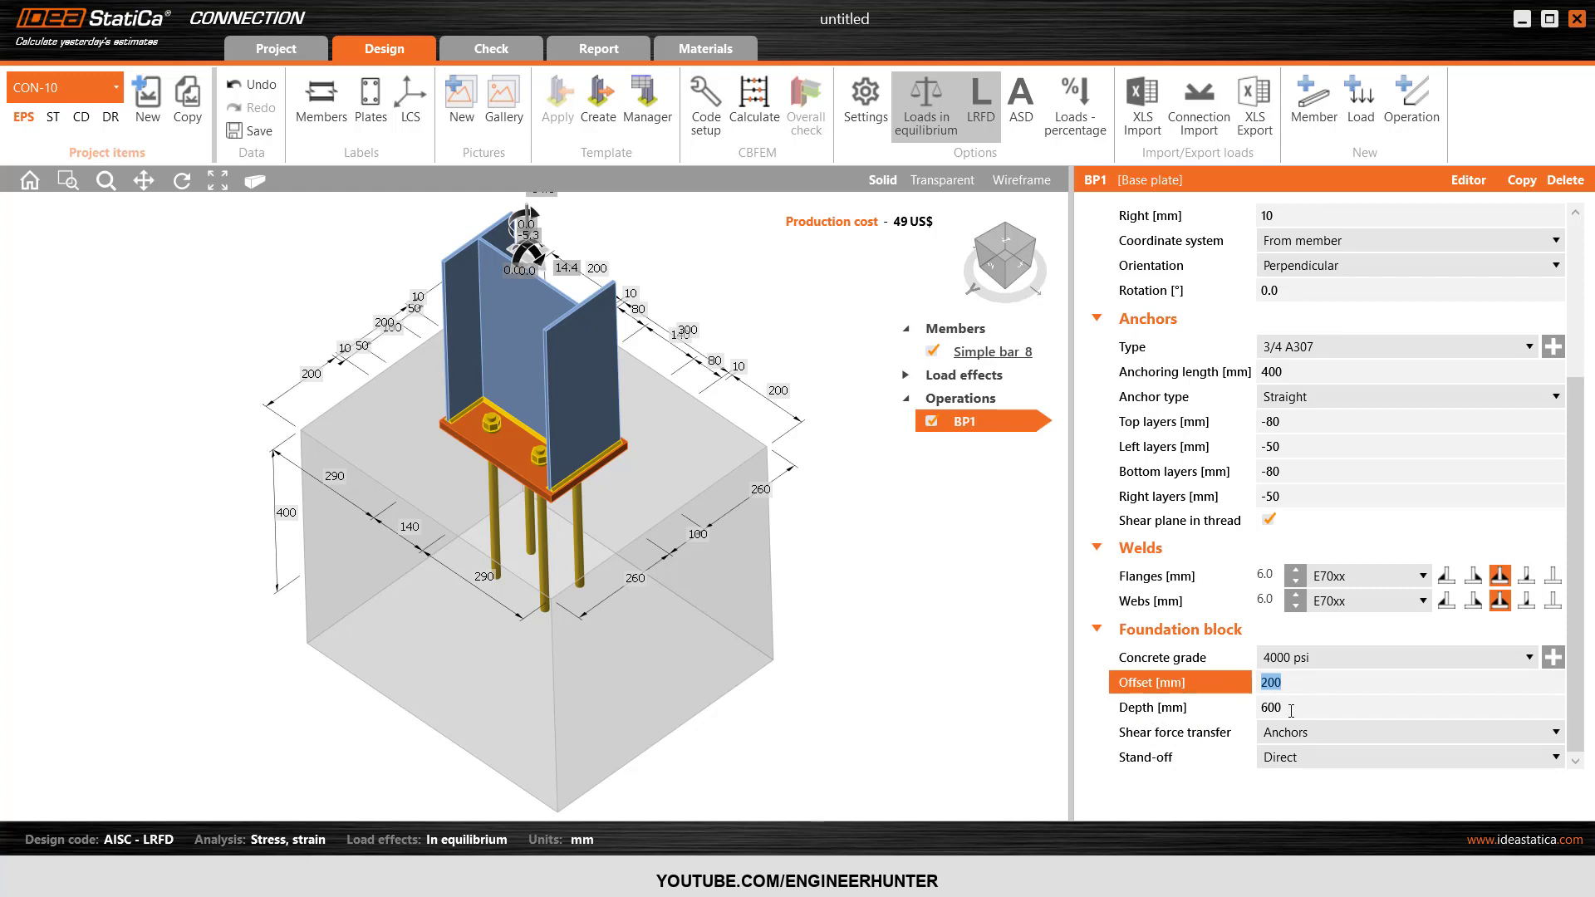
{"action": "type", "text": "100"}
{"action": "key", "text": "Tab"}
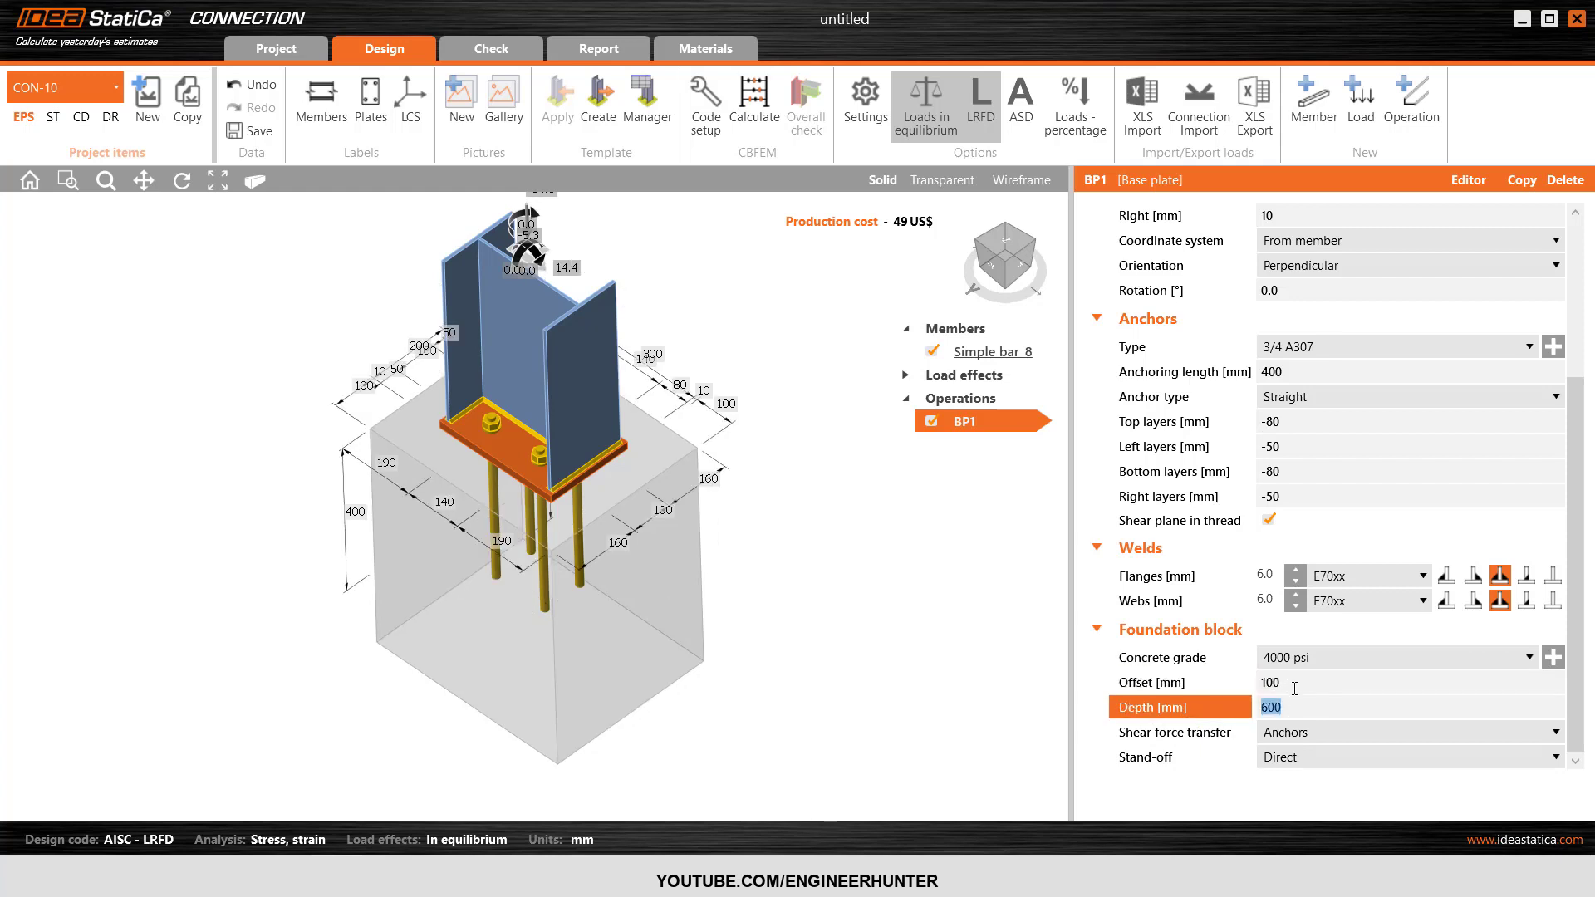
Keep shear transfer through the anchors, set the stand-off to Mortar joint and inspect the joint from the side.
{"action": "left_click", "coordinate": [1302, 734]}
{"action": "left_click", "coordinate": [1302, 735]}
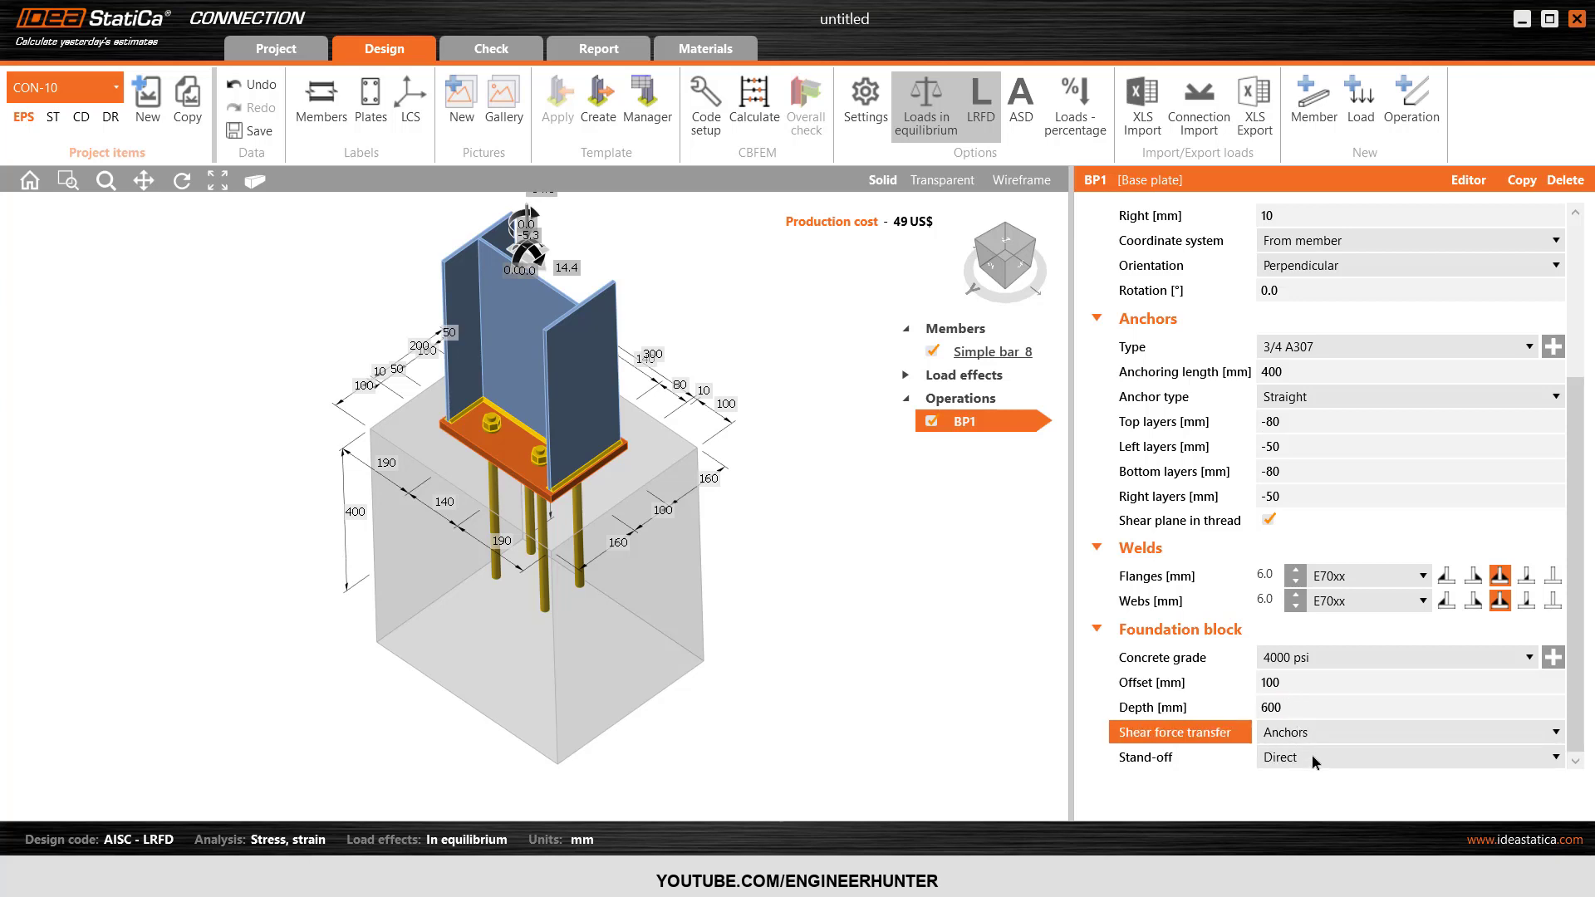
{"action": "left_click", "coordinate": [1314, 759]}
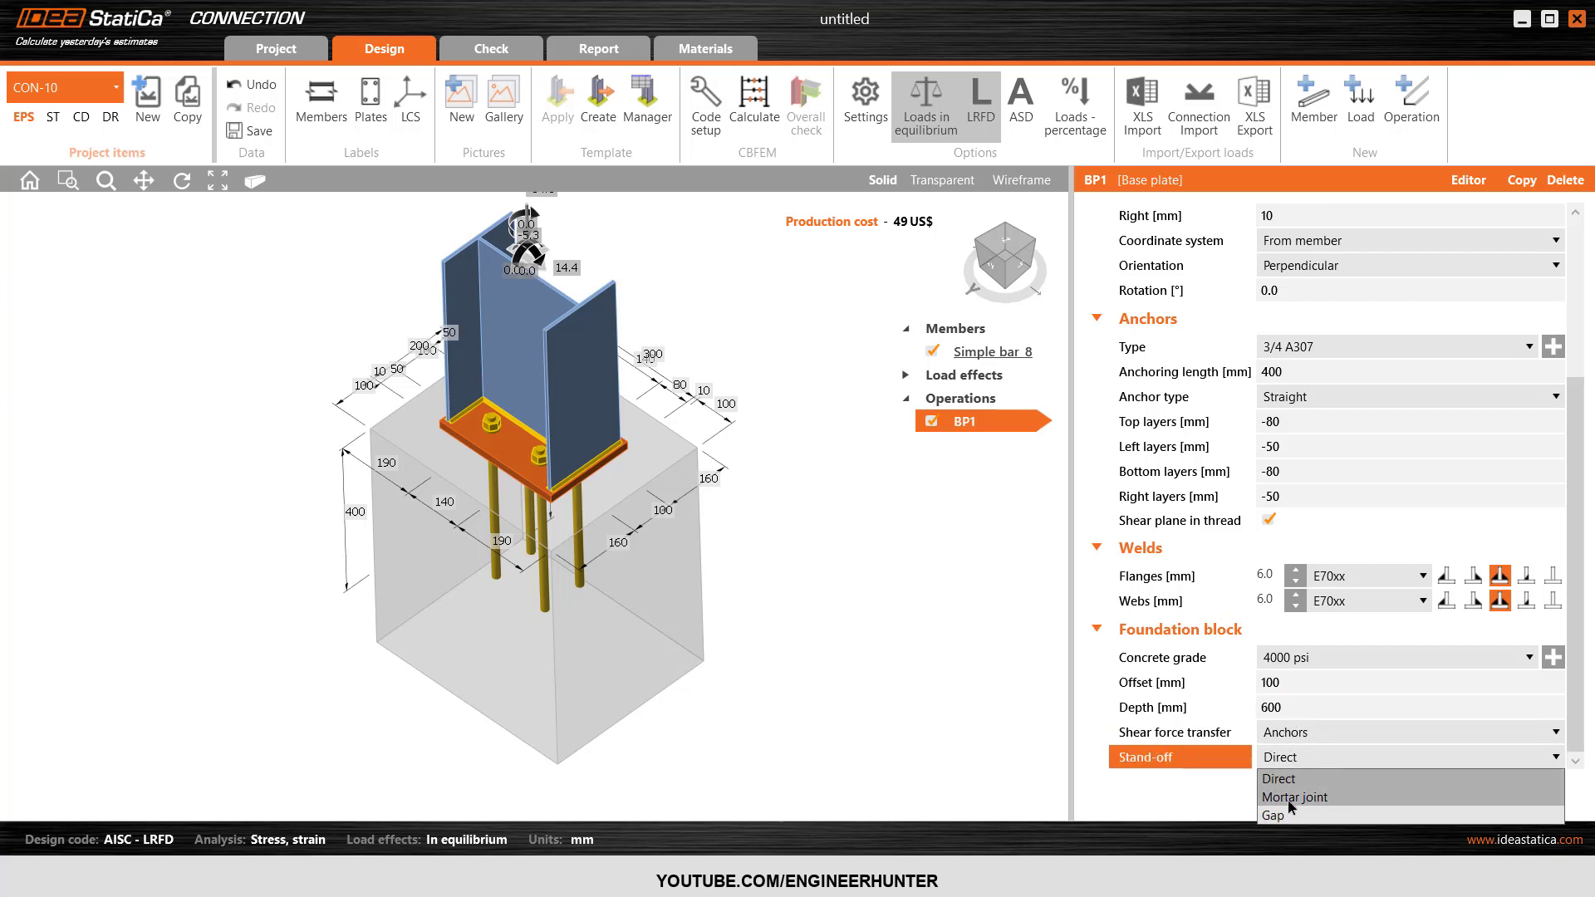
{"action": "left_click", "coordinate": [1290, 797]}
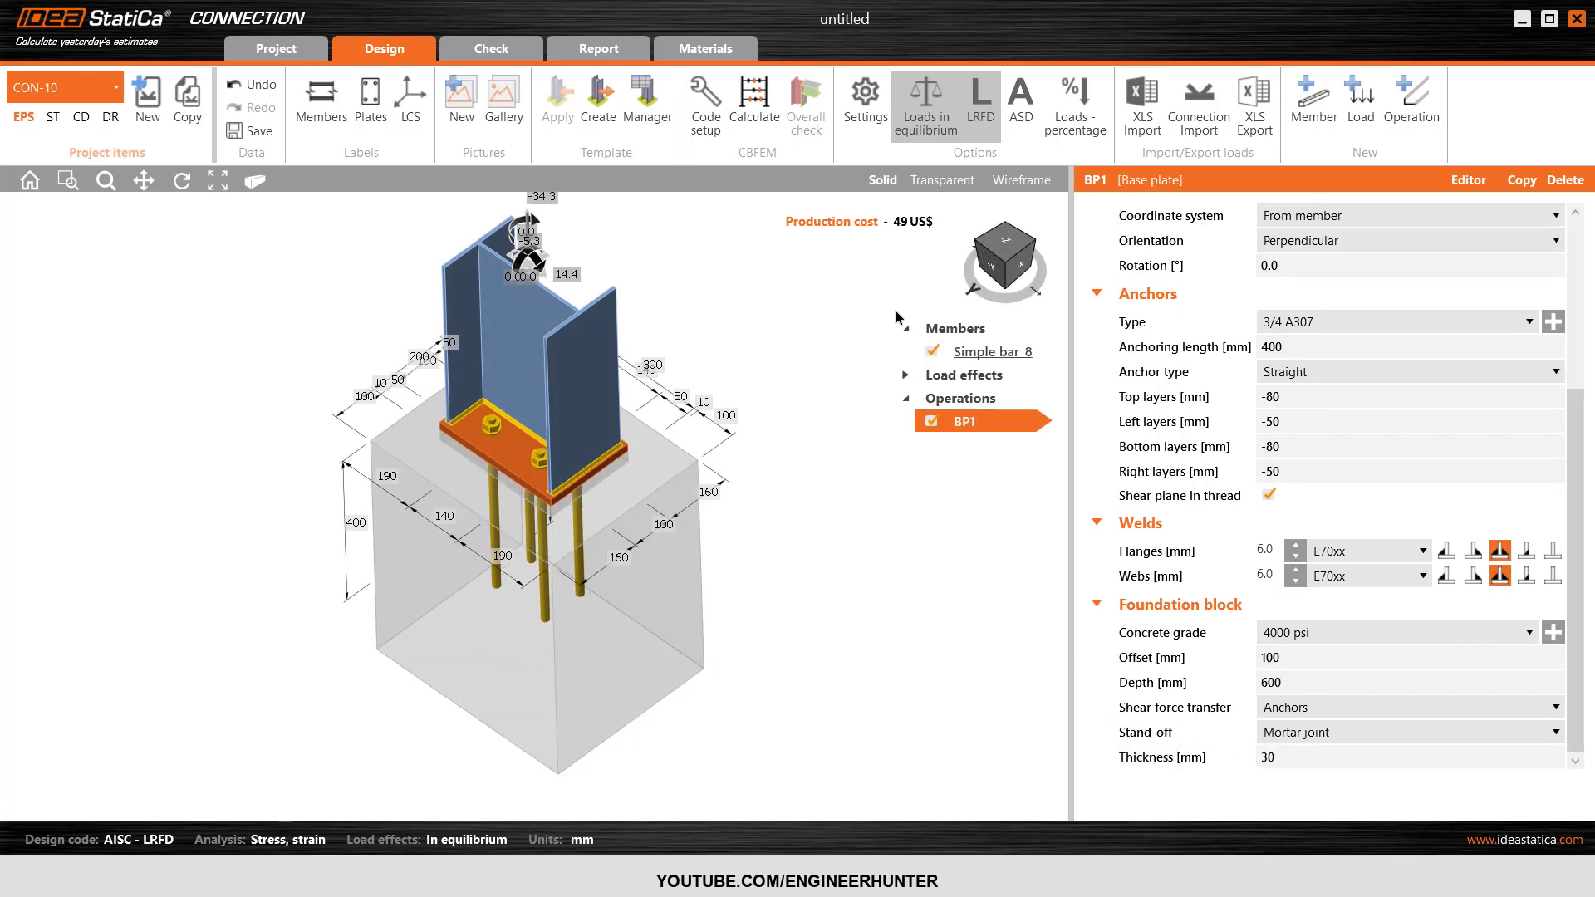
{"action": "right_click_drag", "start_coordinate": [465, 631], "coordinate": [520, 576]}
{"action": "scroll", "coordinate": [521, 565], "scroll_direction": "up", "scroll_amount": 4}
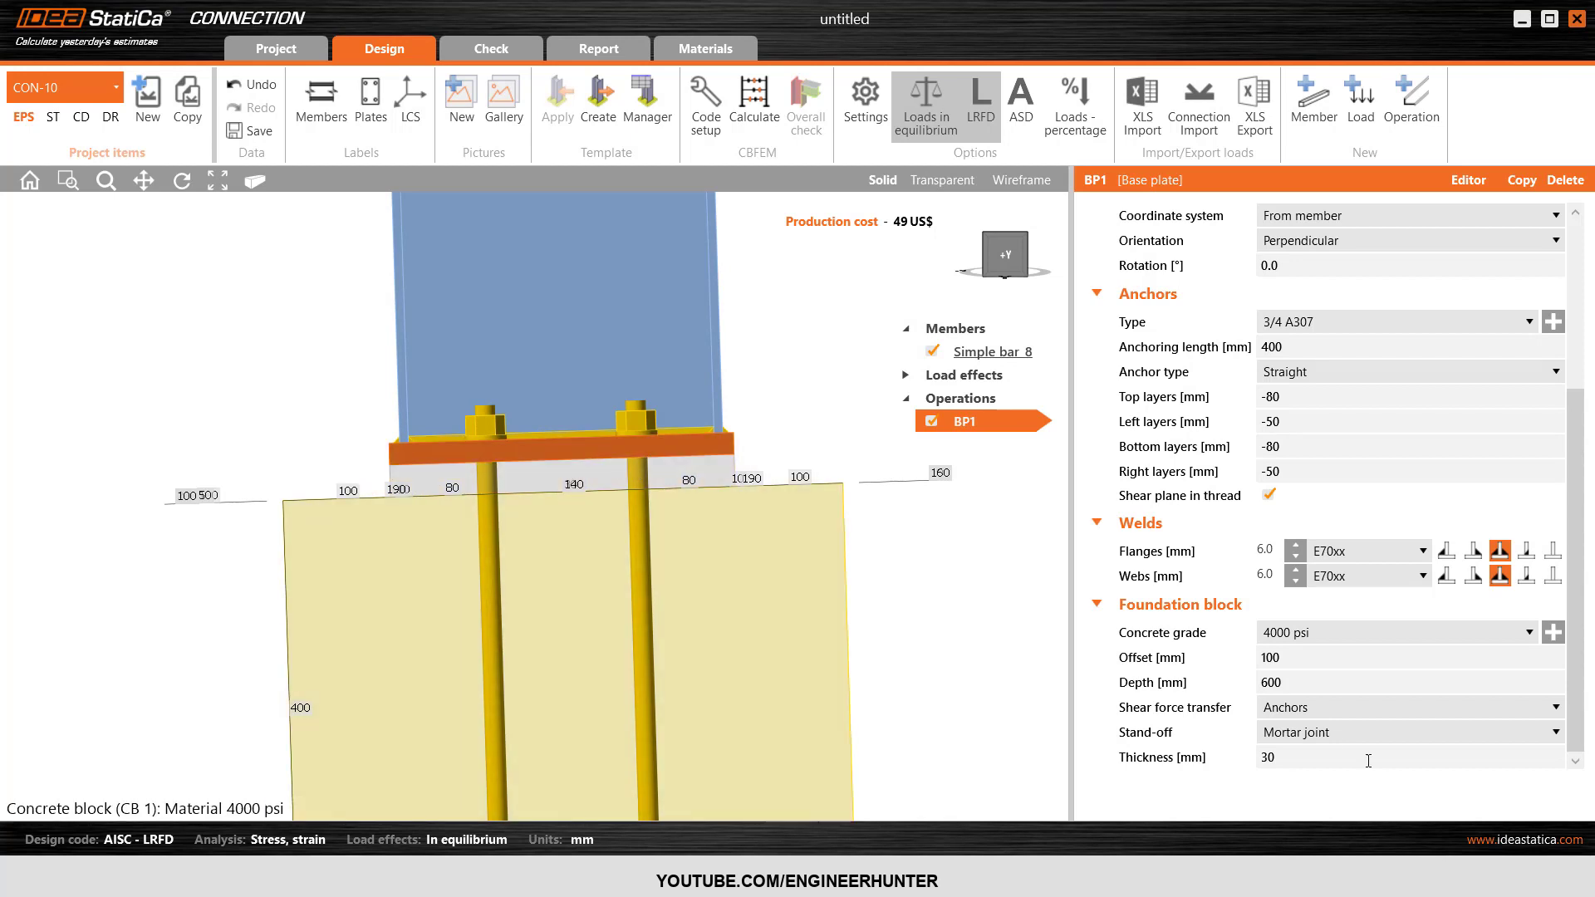
Set the thickness of the mortar joint under the base plate to 50 mm.
{"action": "left_click", "coordinate": [1201, 755]}
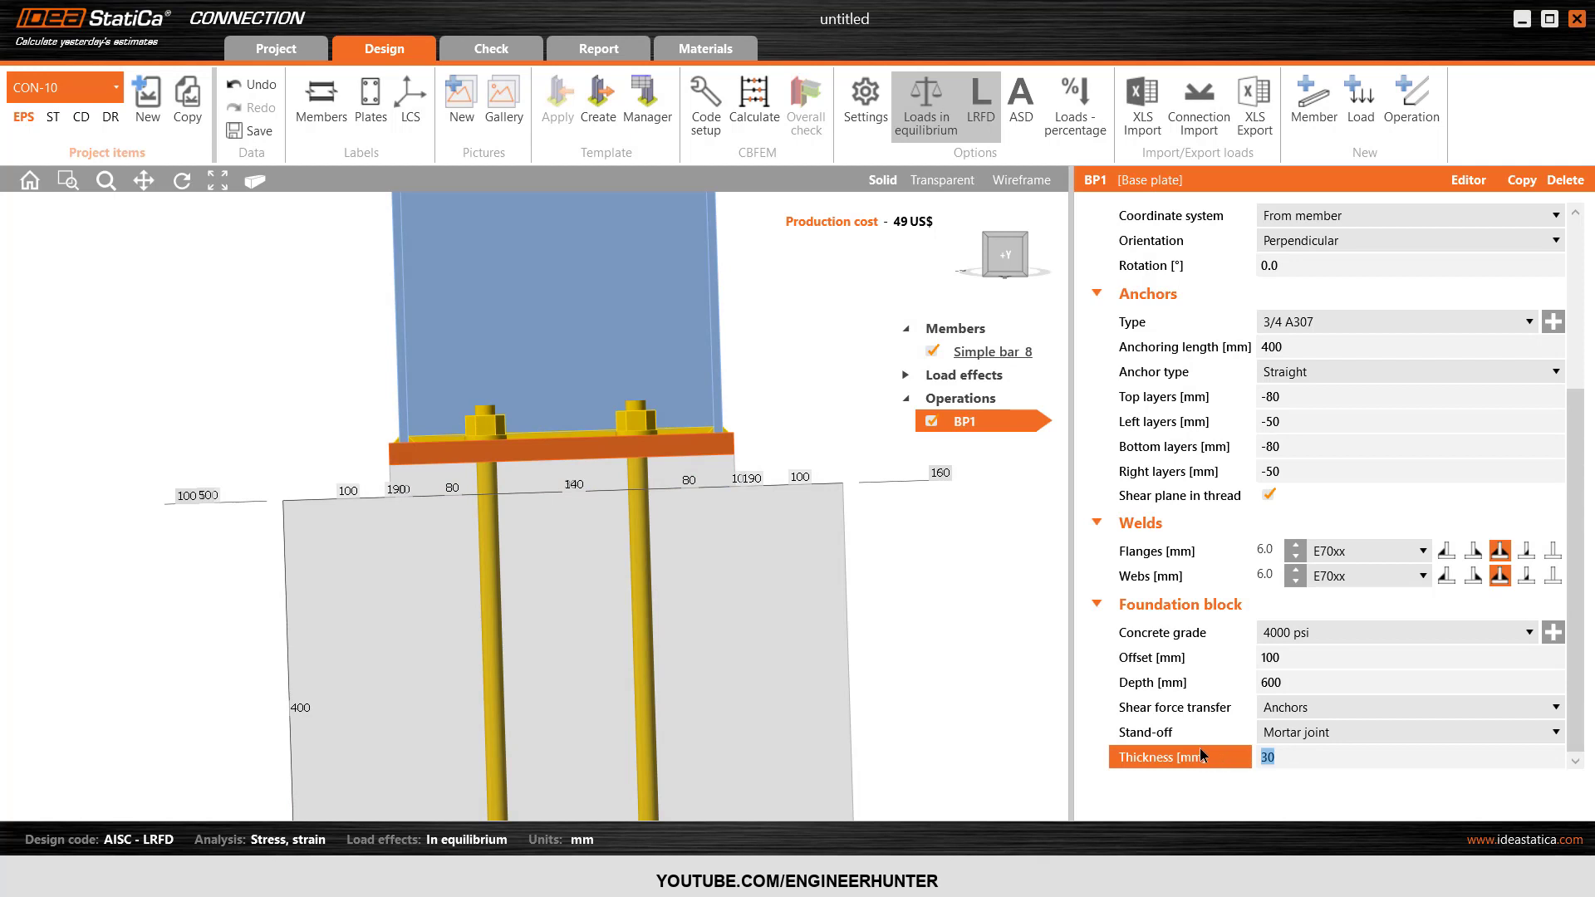
{"action": "type", "text": "50"}
{"action": "key", "text": "Return"}
Set the thickness of base plate BP1 to 15 mm.
{"action": "scroll", "coordinate": [1165, 732], "scroll_direction": "down", "scroll_amount": 3}
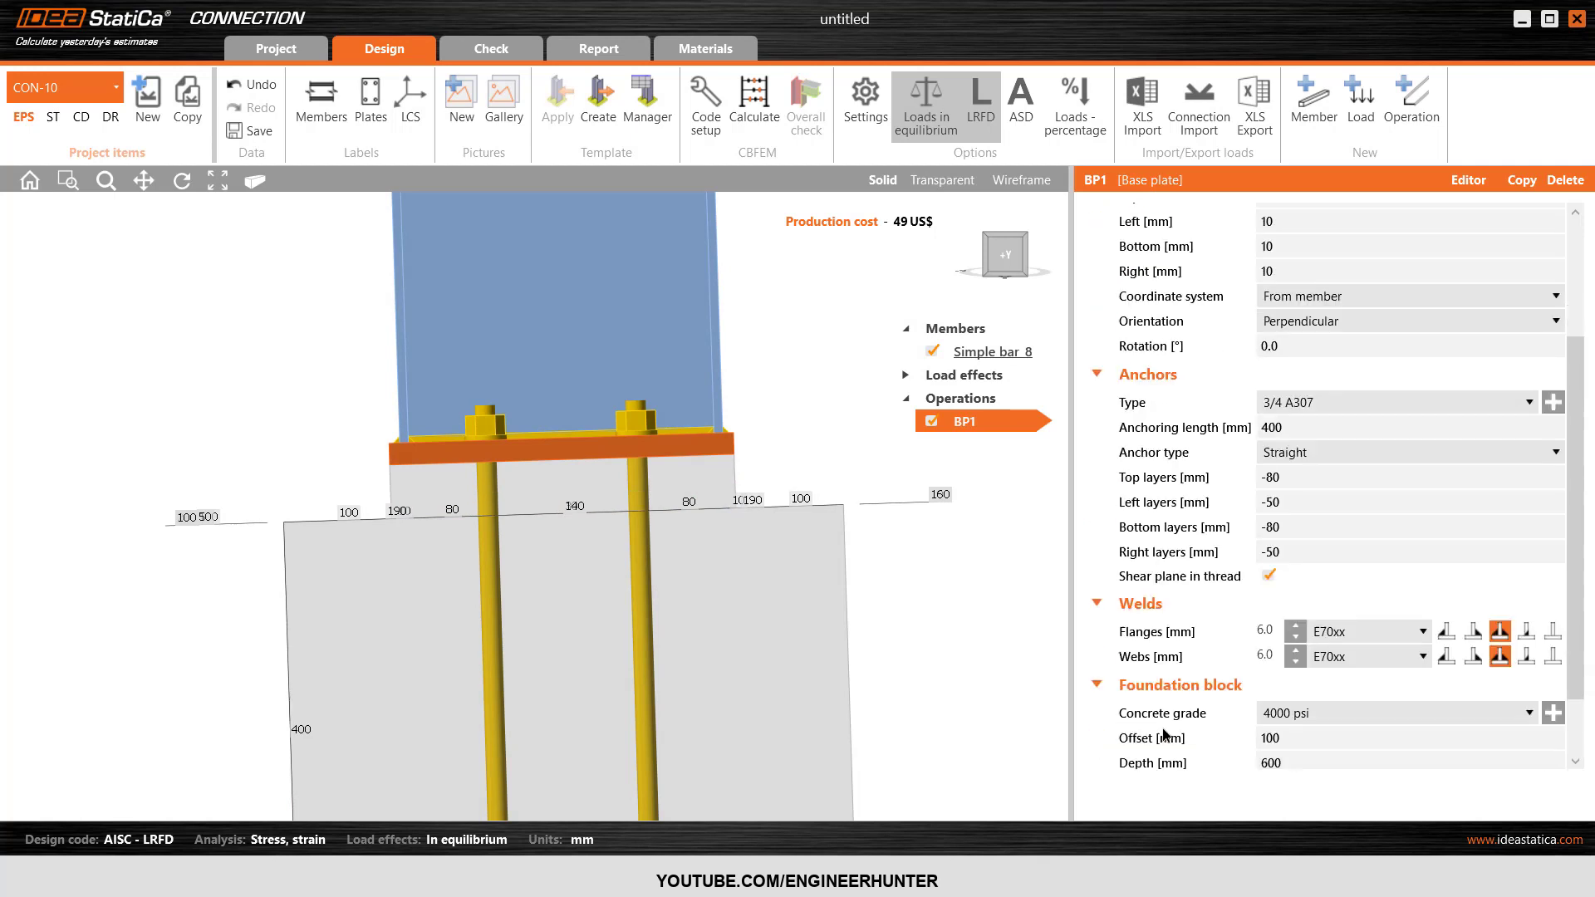
{"action": "scroll", "coordinate": [1164, 732], "scroll_direction": "down", "scroll_amount": 1}
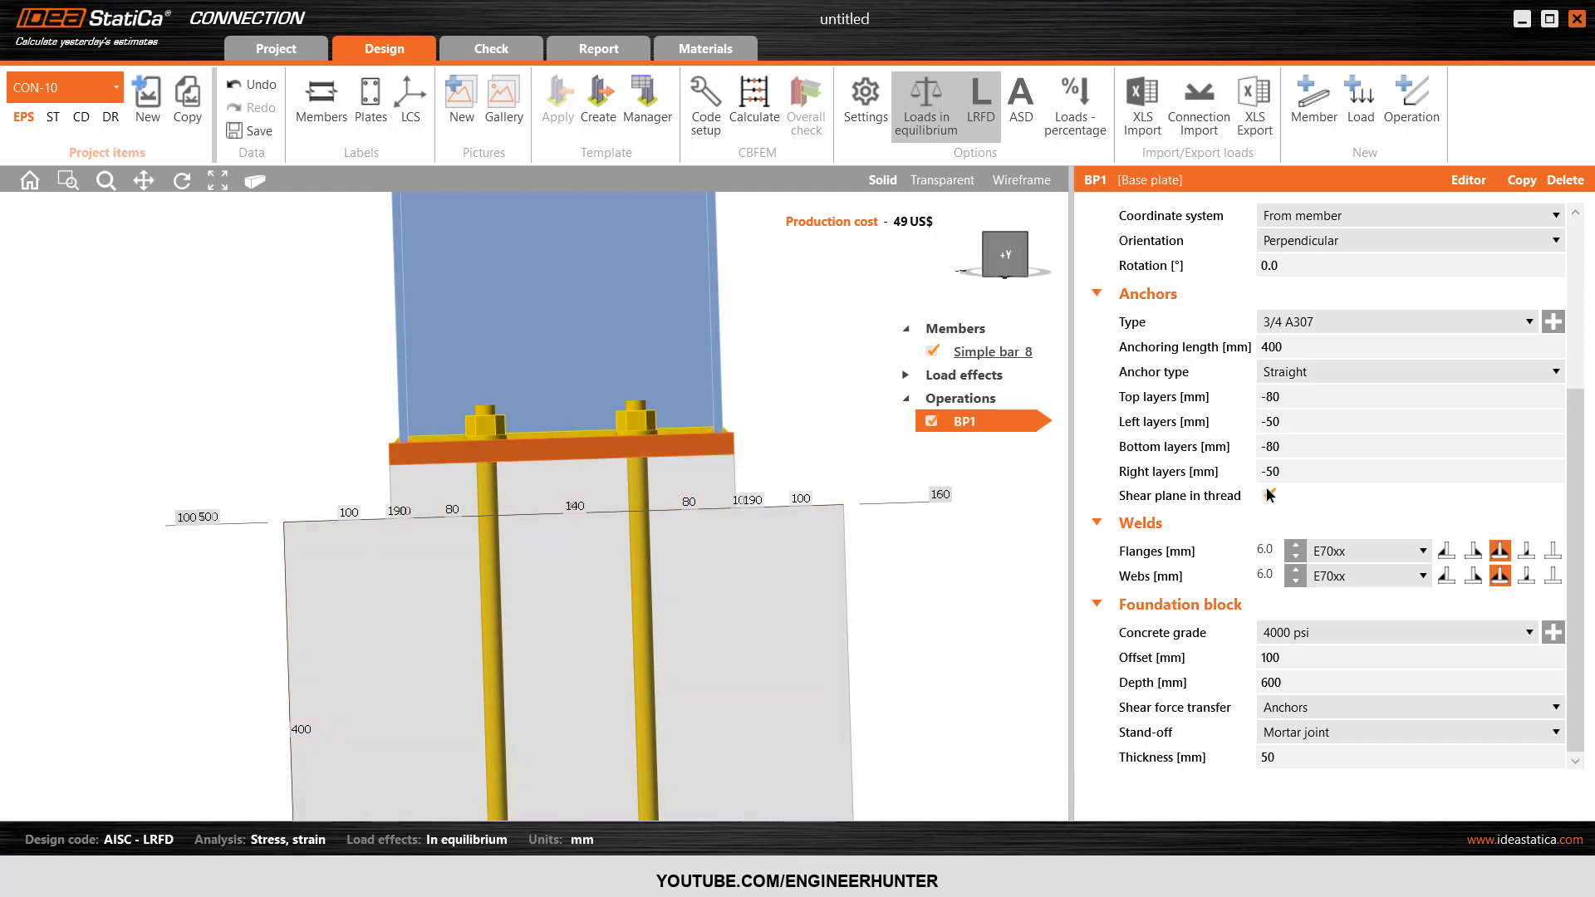
{"action": "scroll", "coordinate": [1269, 496], "scroll_direction": "up", "scroll_amount": 5}
{"action": "left_click", "coordinate": [1198, 301]}
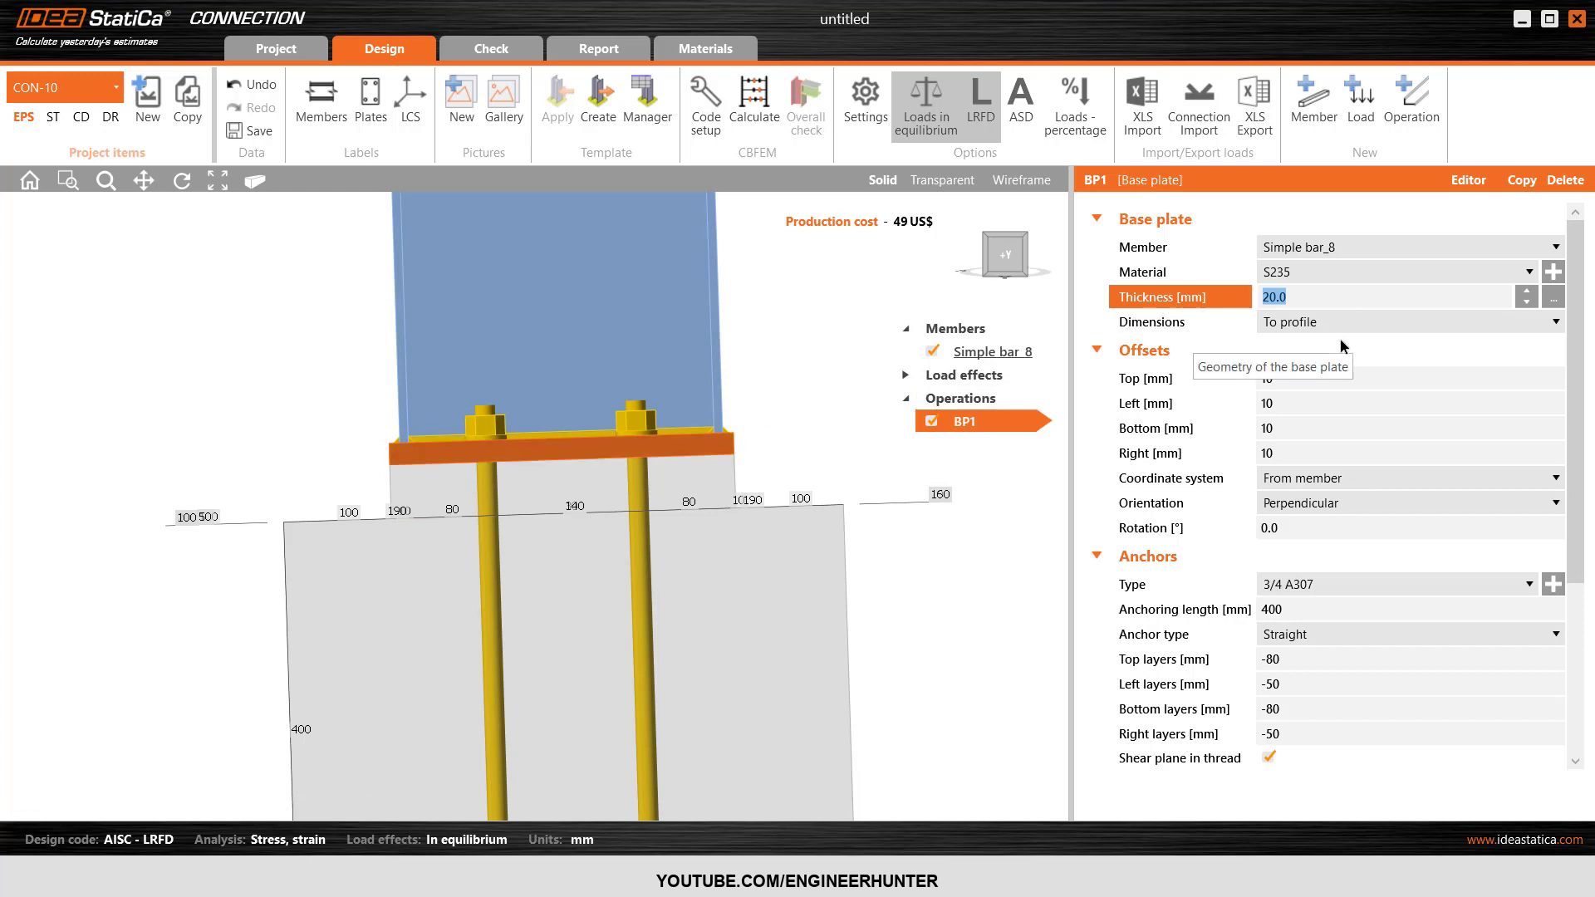
{"action": "type", "text": "15"}
{"action": "key", "text": "Tab"}
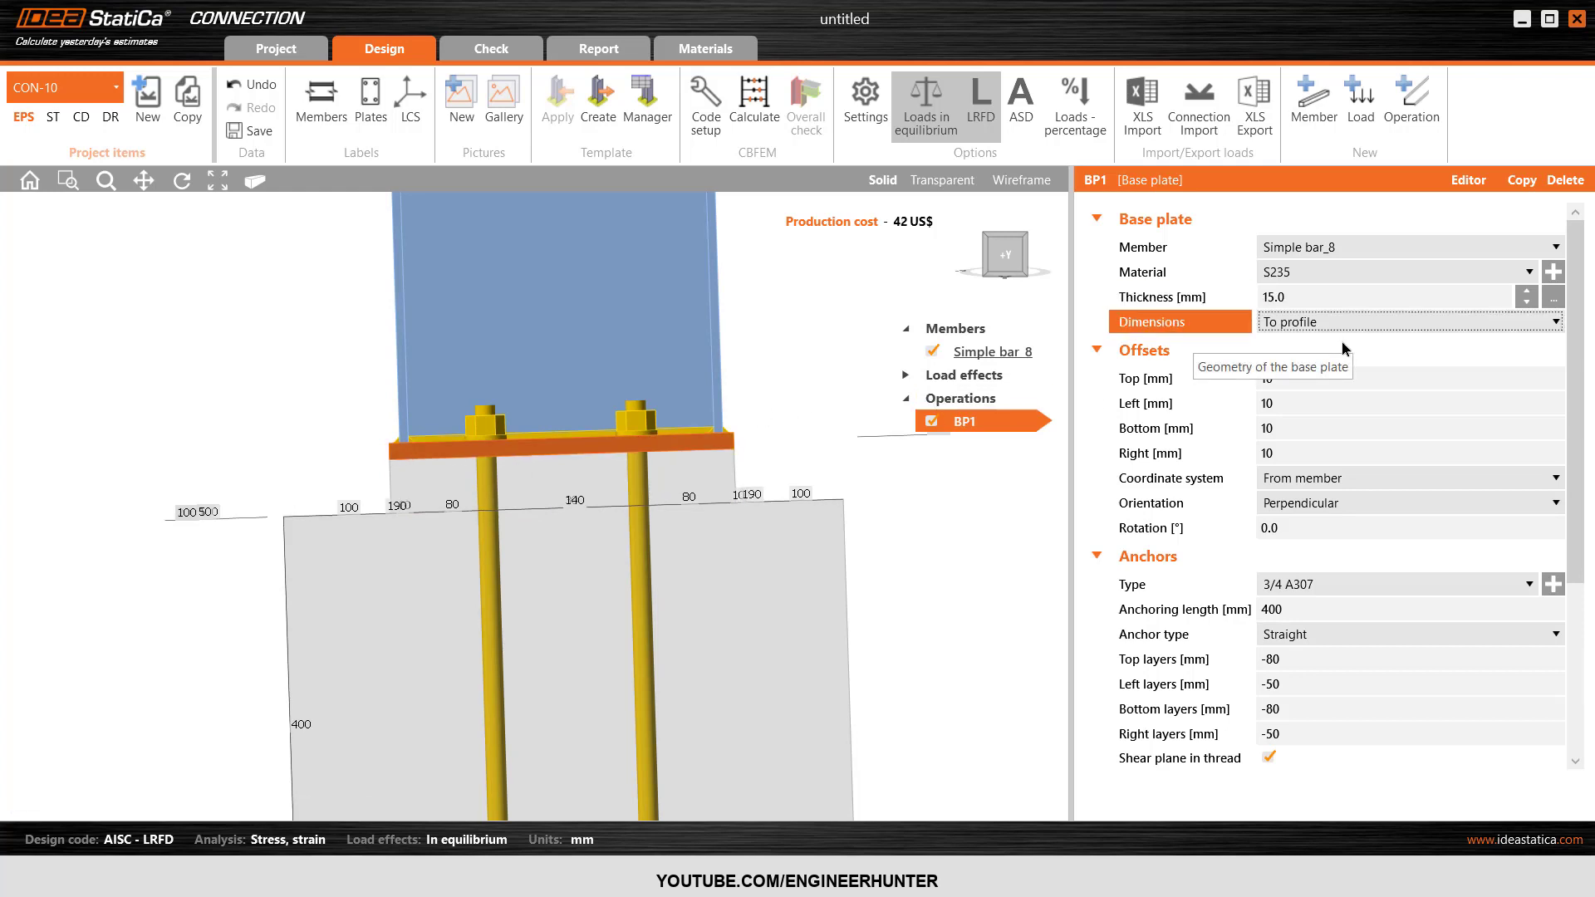
Run the CBFEM stress and strain calculation for the column base connection CON-10.
{"action": "left_click", "coordinate": [1007, 279]}
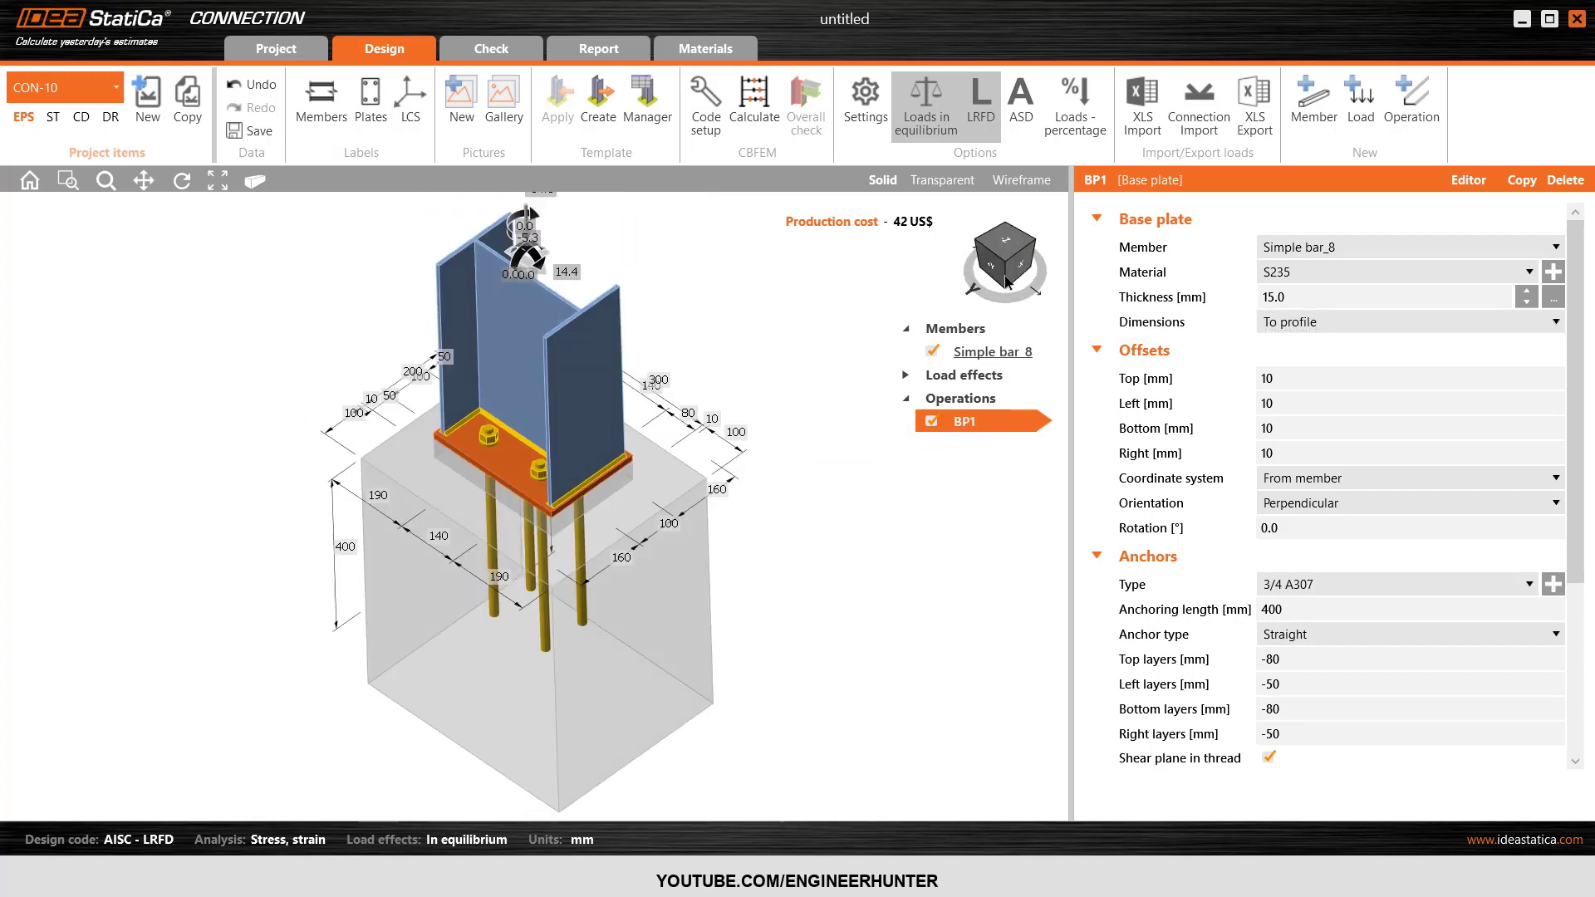
{"action": "left_click", "coordinate": [1003, 265]}
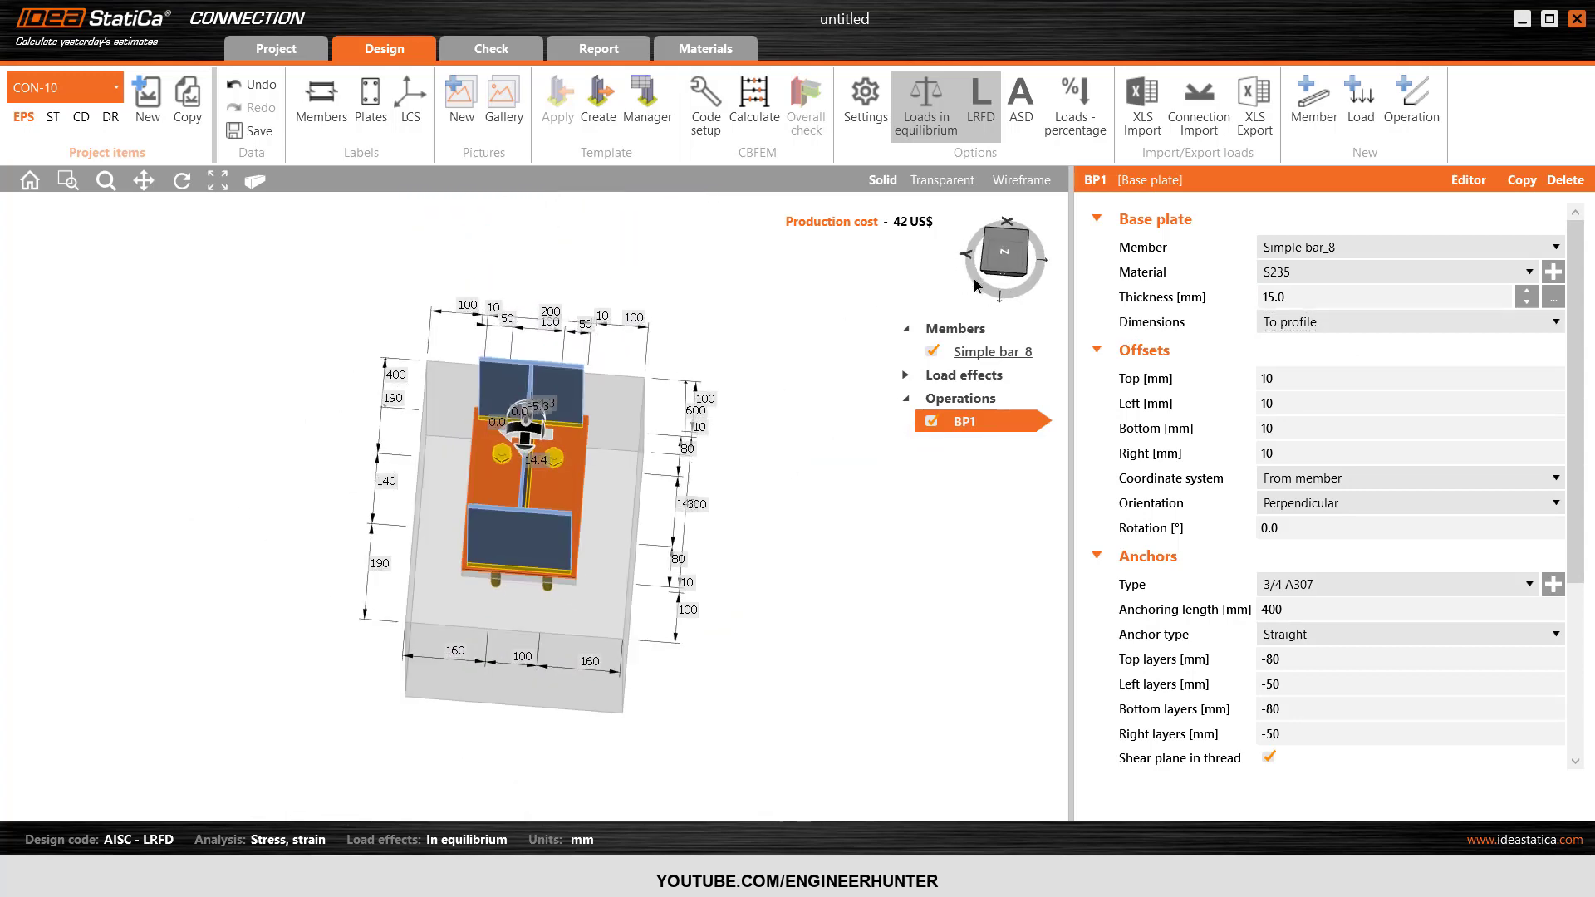
{"action": "left_click_drag", "start_coordinate": [976, 286], "coordinate": [1016, 259]}
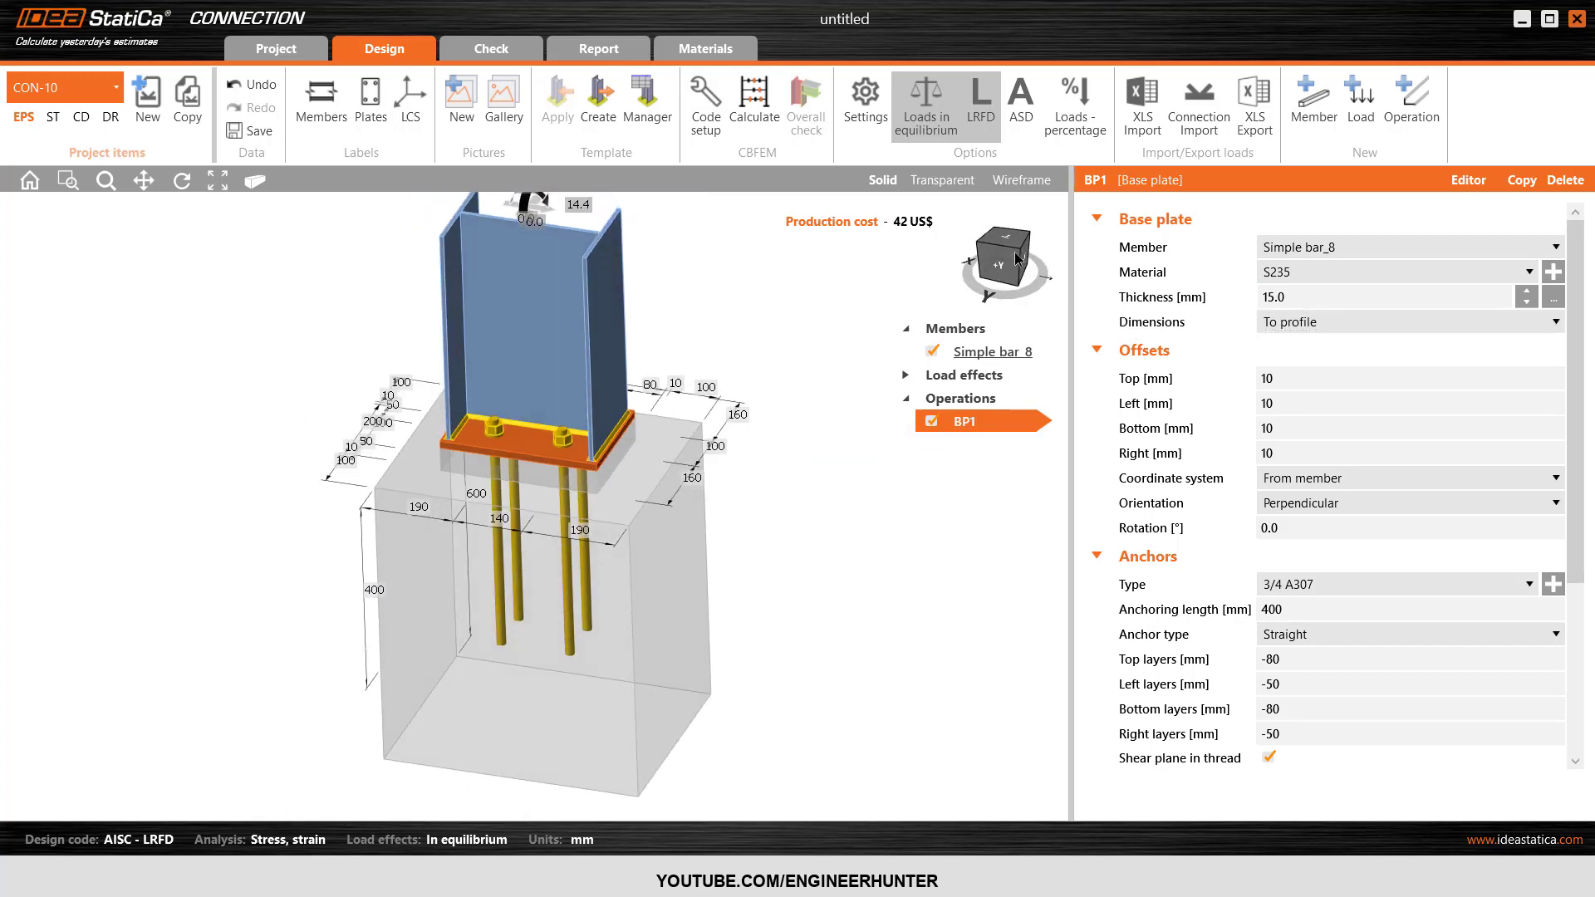
{"action": "left_click", "coordinate": [1020, 266]}
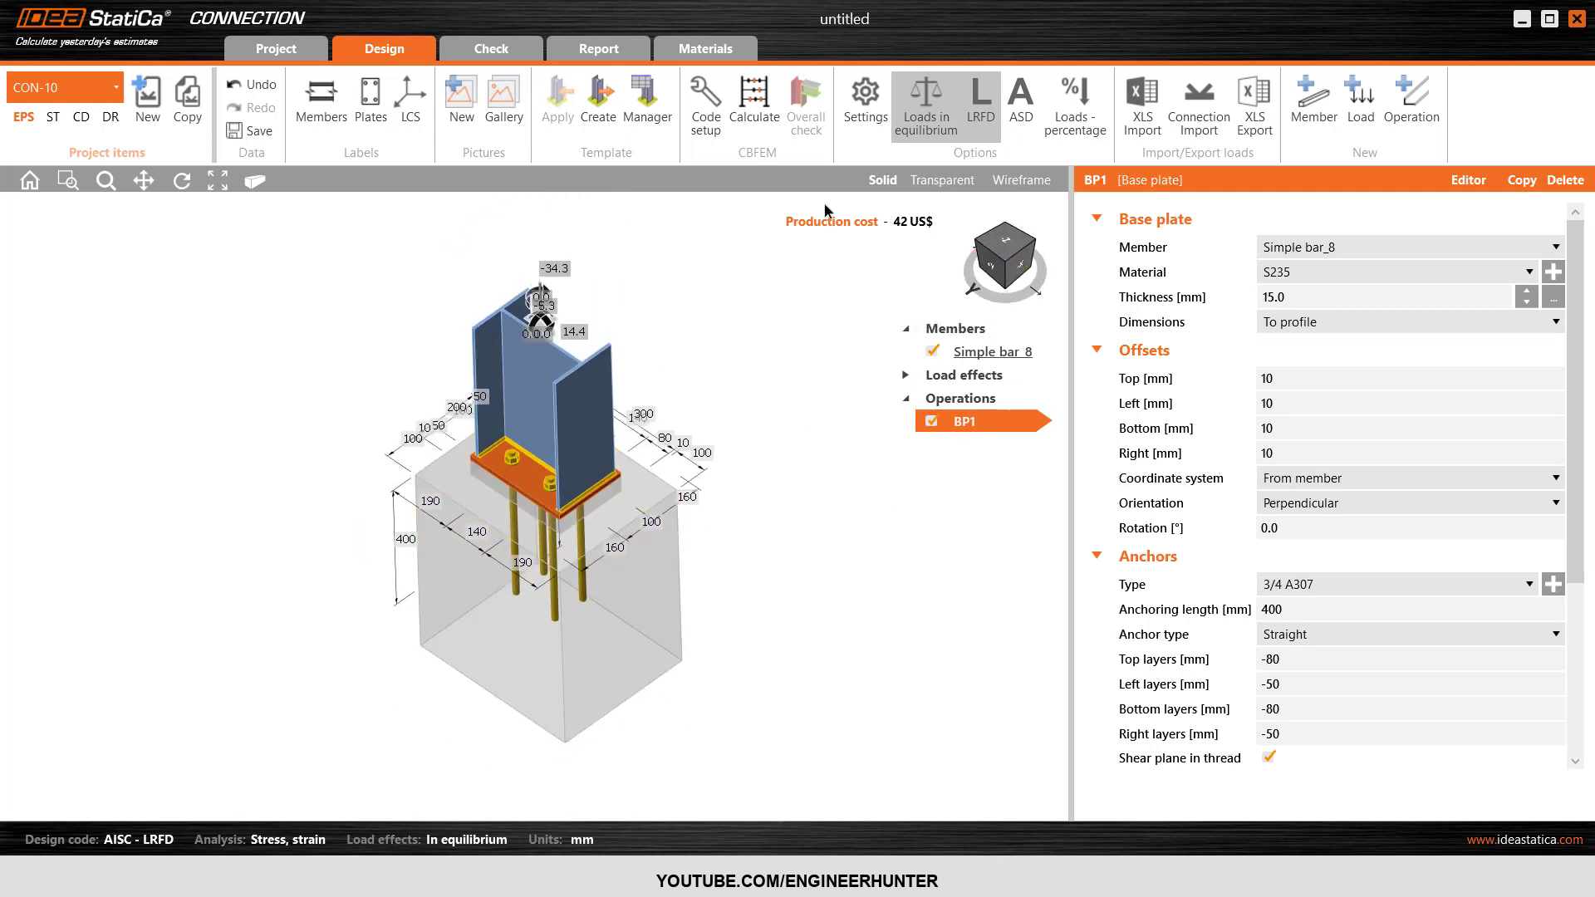
{"action": "left_click", "coordinate": [754, 101]}
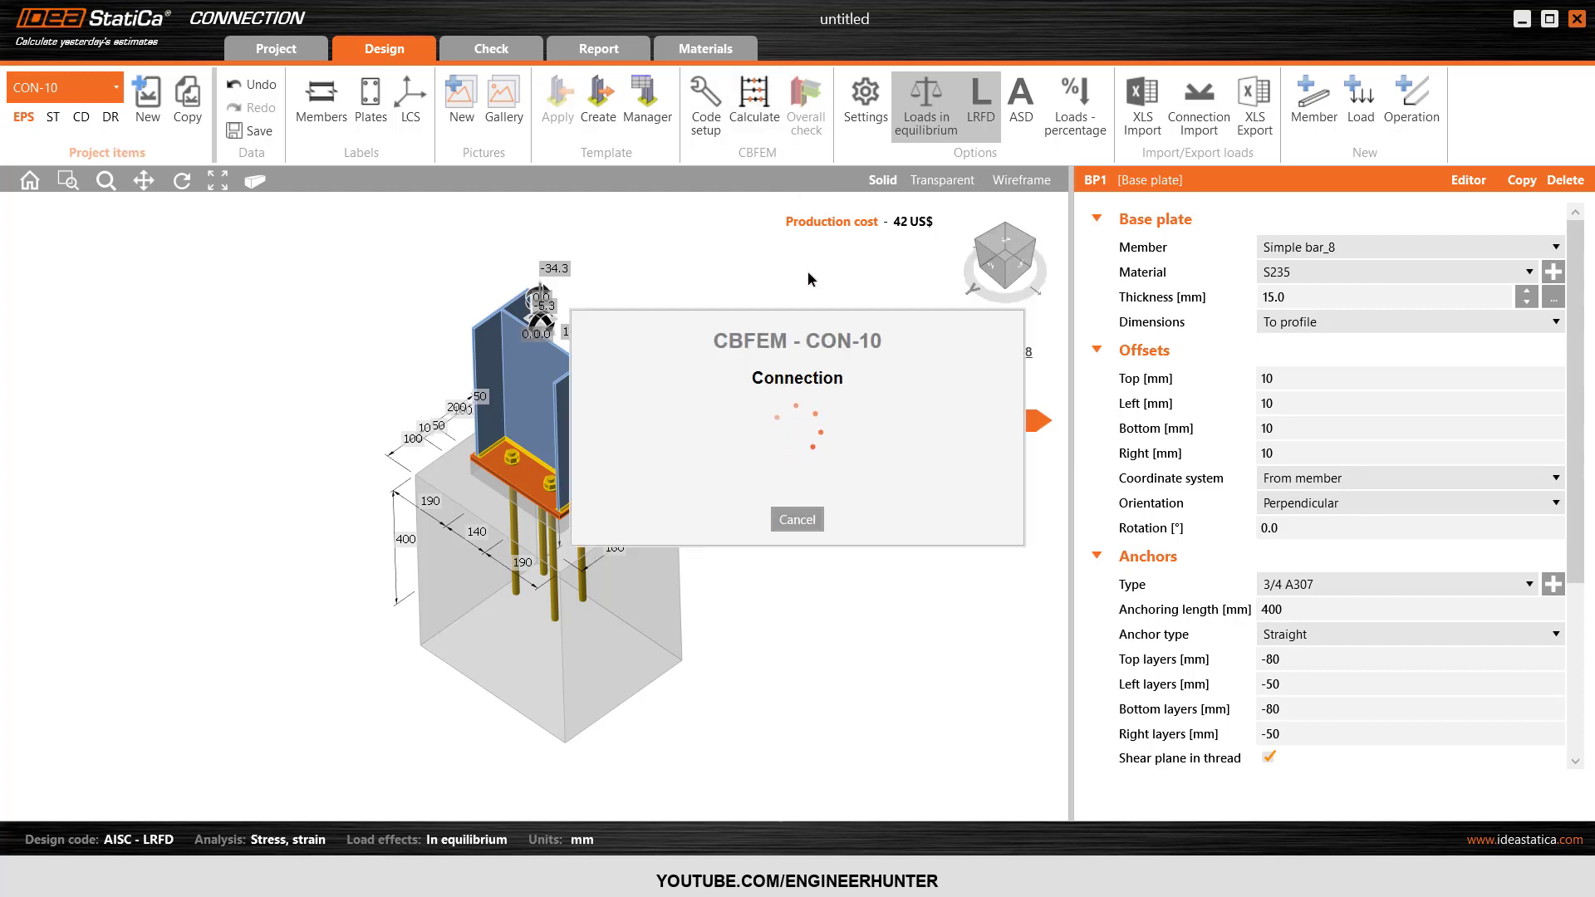
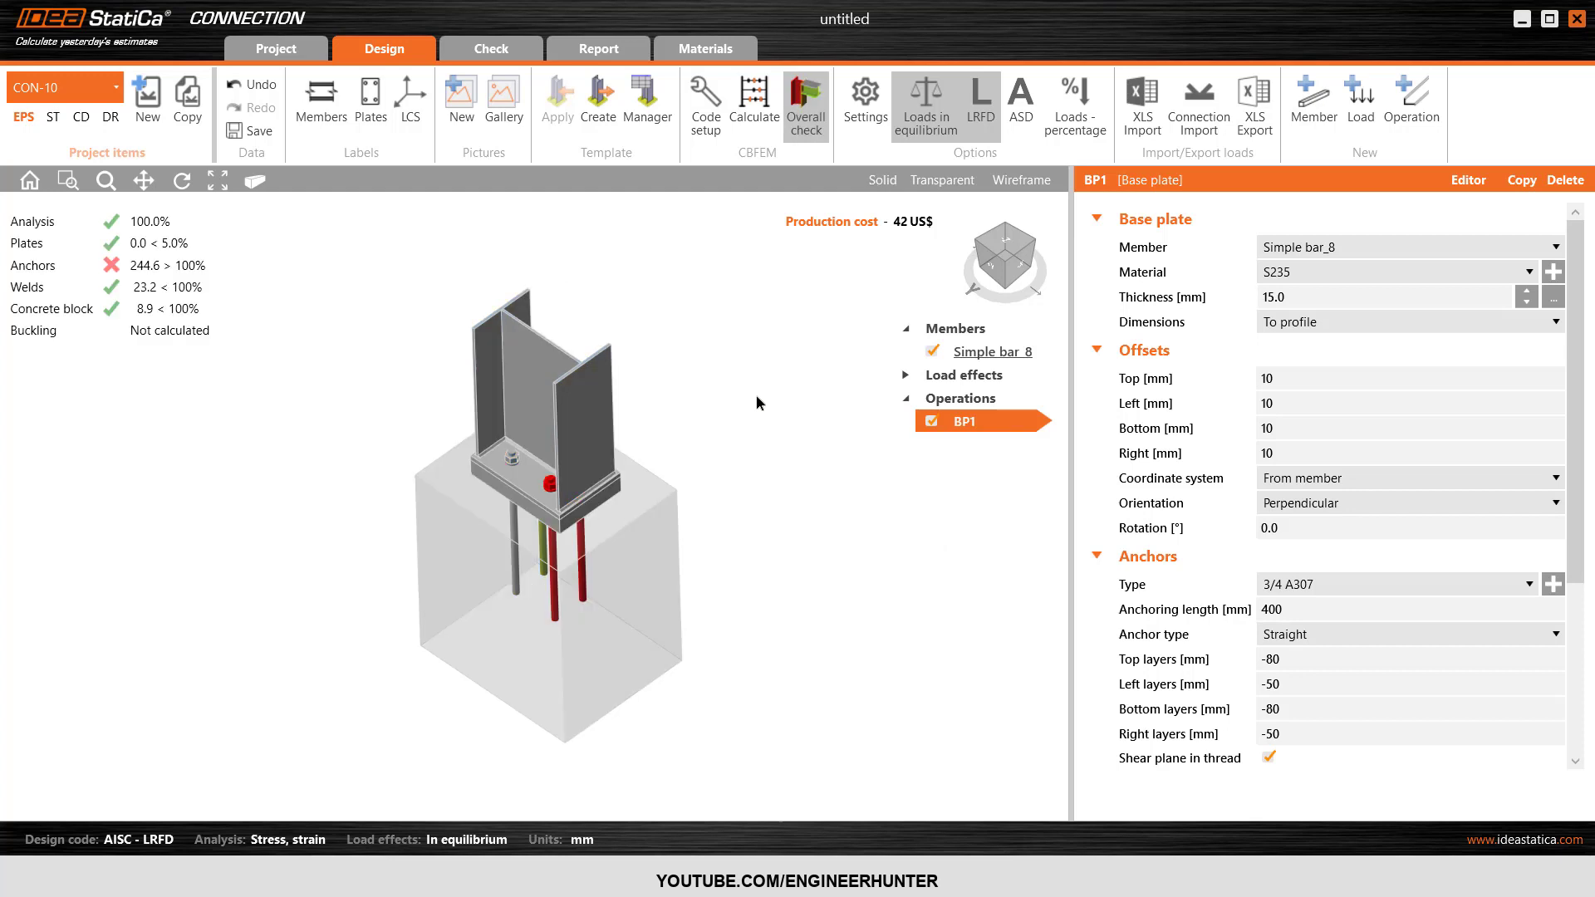
Show the anchor checks for the extreme load effect and expand the detailed check of anchor A2.
{"action": "mouse_move", "coordinate": [1006, 261]}
{"action": "left_mouse_down"}
{"action": "mouse_move", "coordinate": [1056, 250]}
{"action": "mouse_move", "coordinate": [1011, 259]}
{"action": "left_mouse_up"}
{"action": "left_click", "coordinate": [1010, 258]}
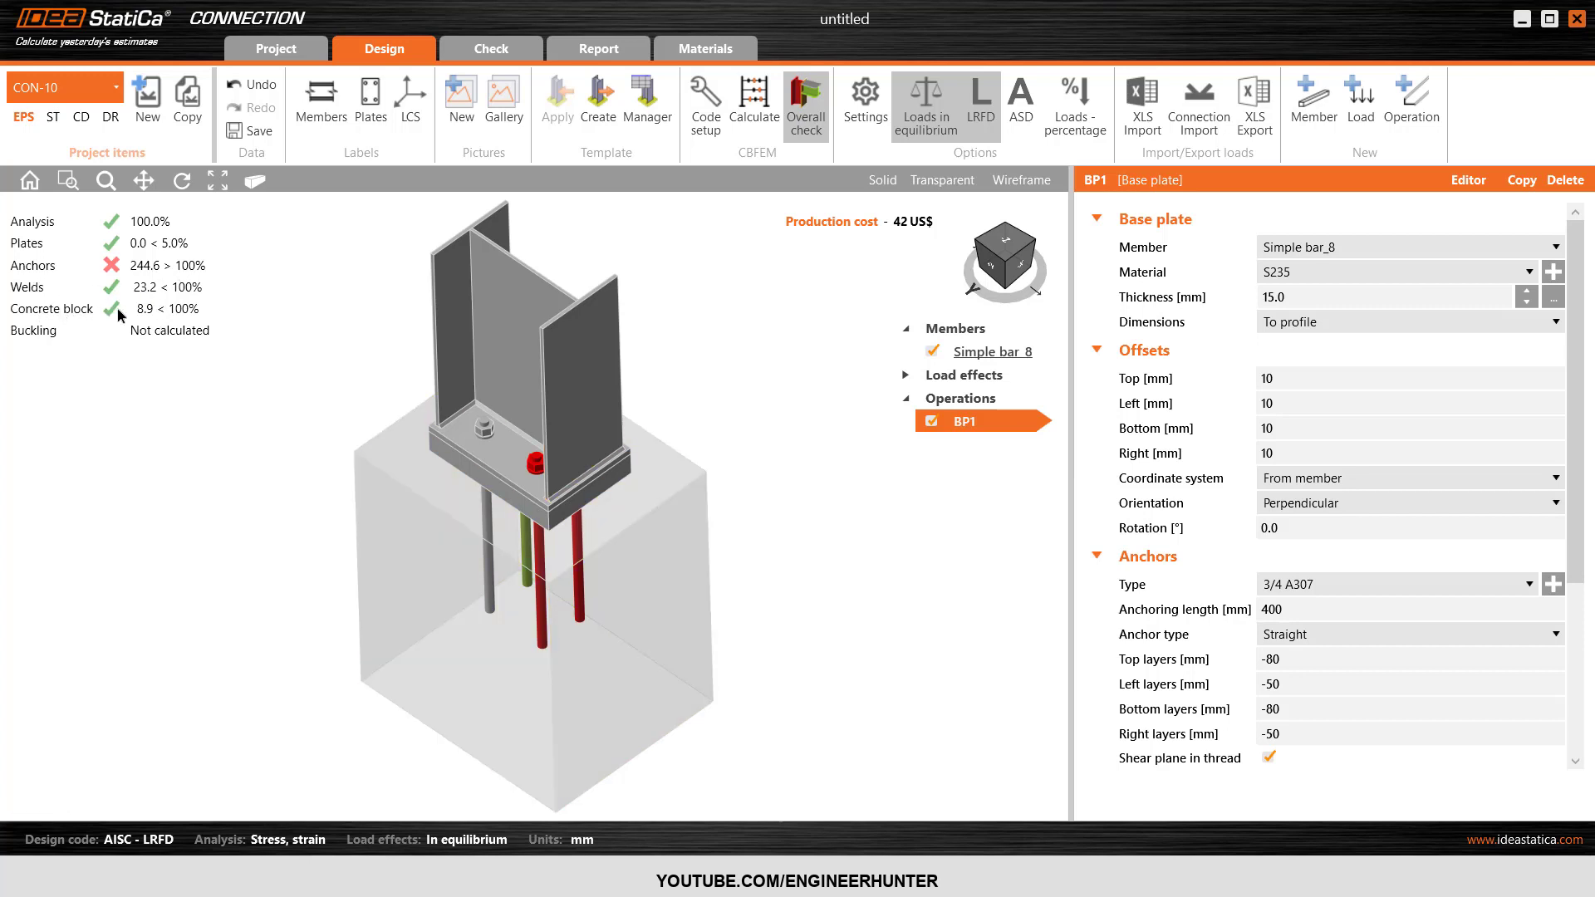
{"action": "left_click", "coordinate": [1015, 268]}
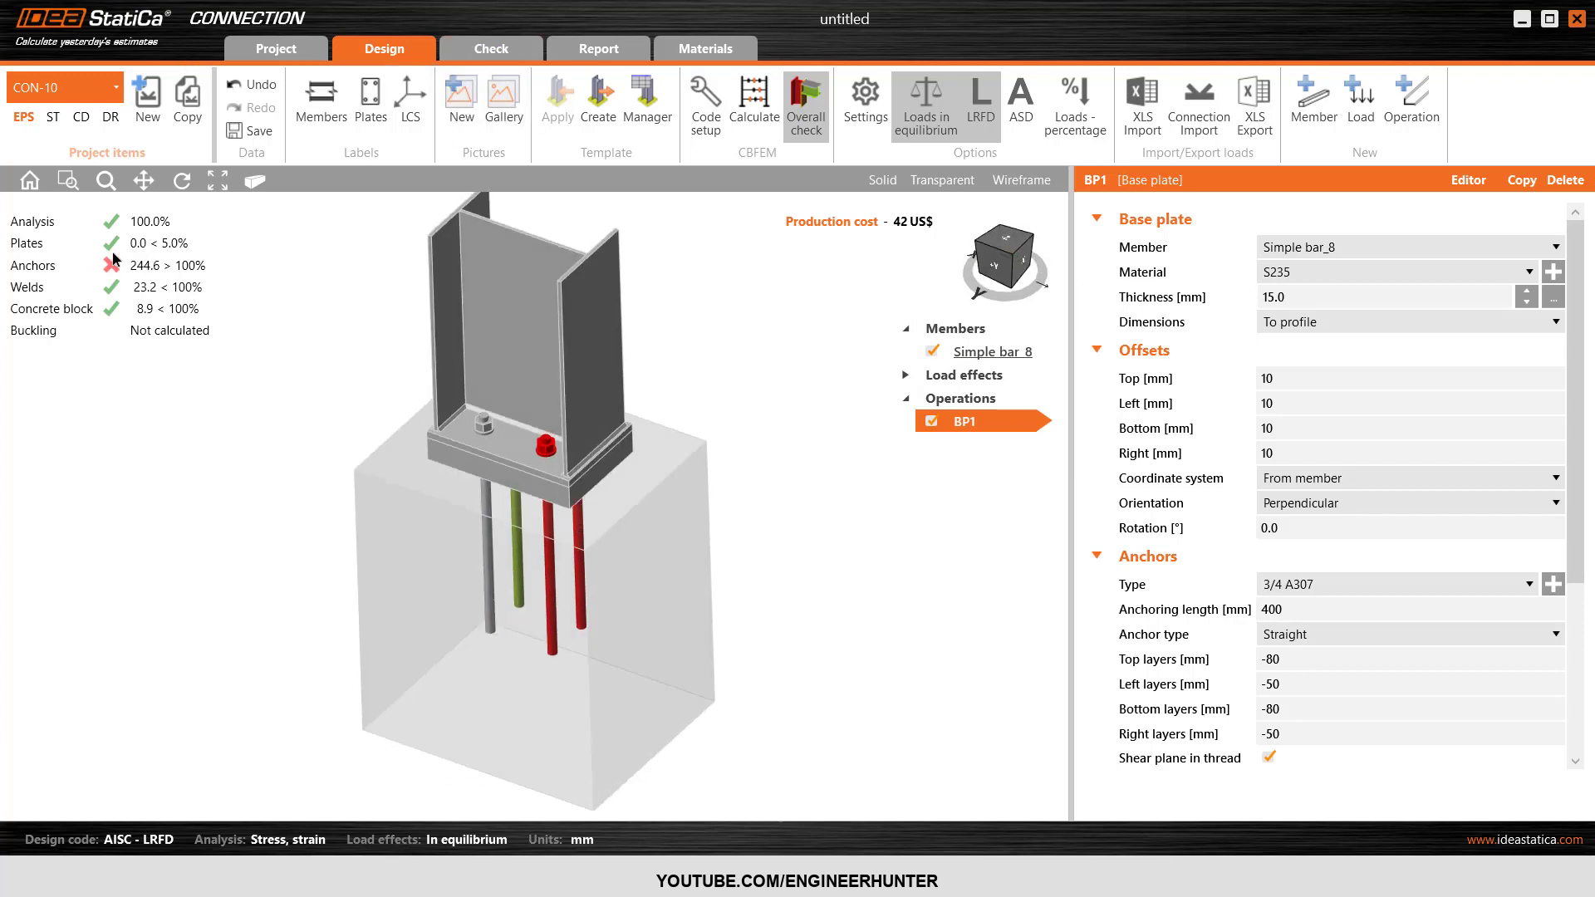
{"action": "left_click", "coordinate": [476, 51]}
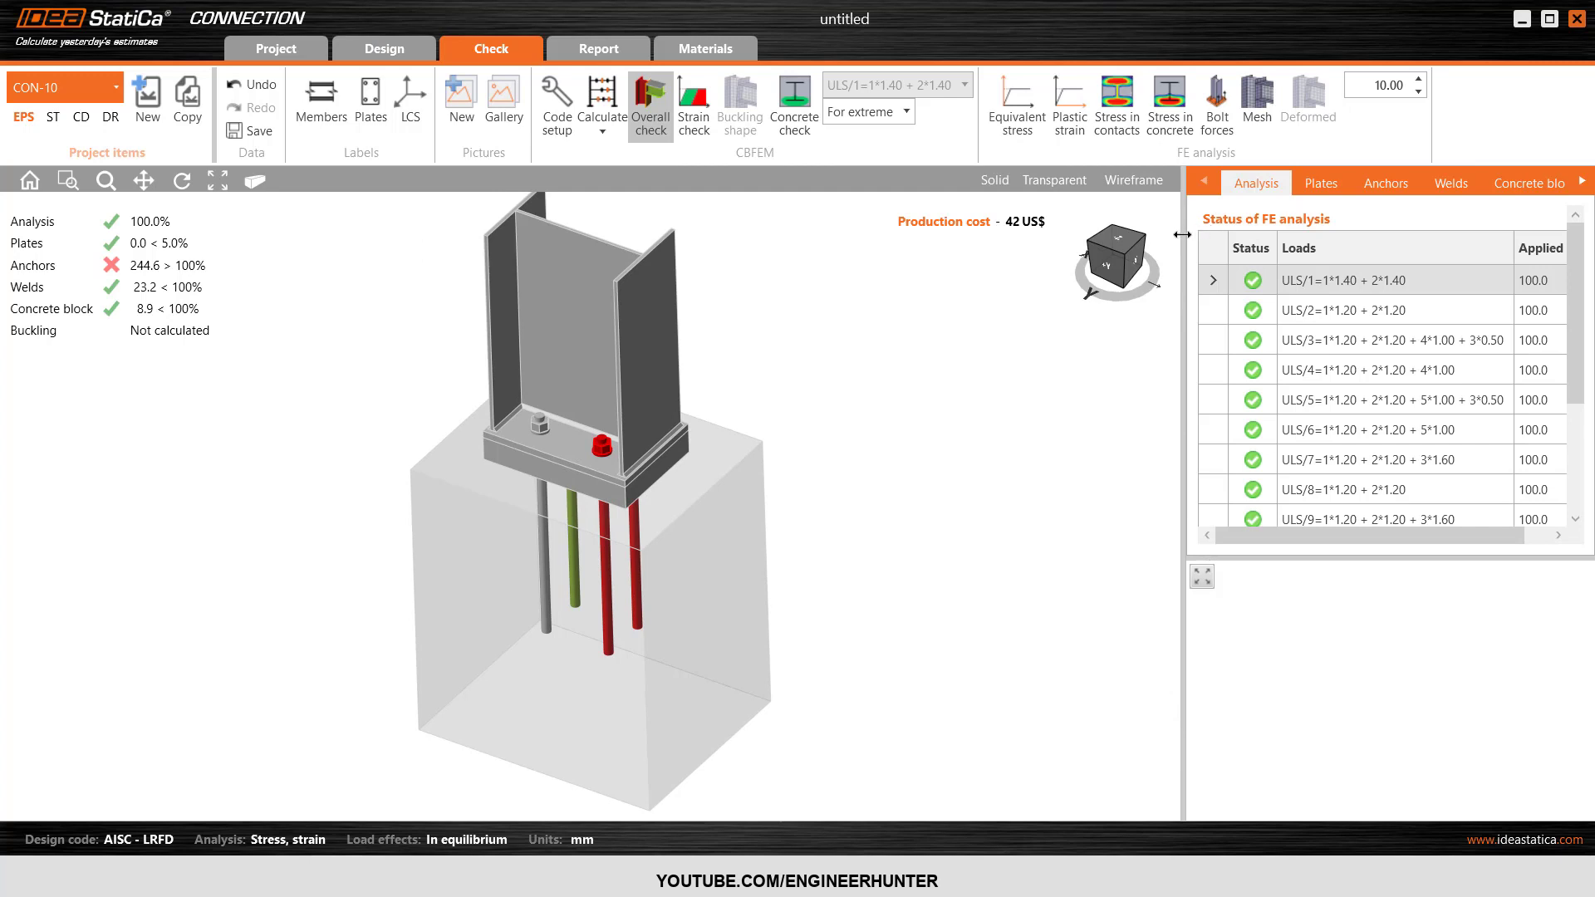
{"action": "left_click_drag", "start_coordinate": [1180, 375], "coordinate": [1098, 374]}
{"action": "left_click", "coordinate": [1275, 185]}
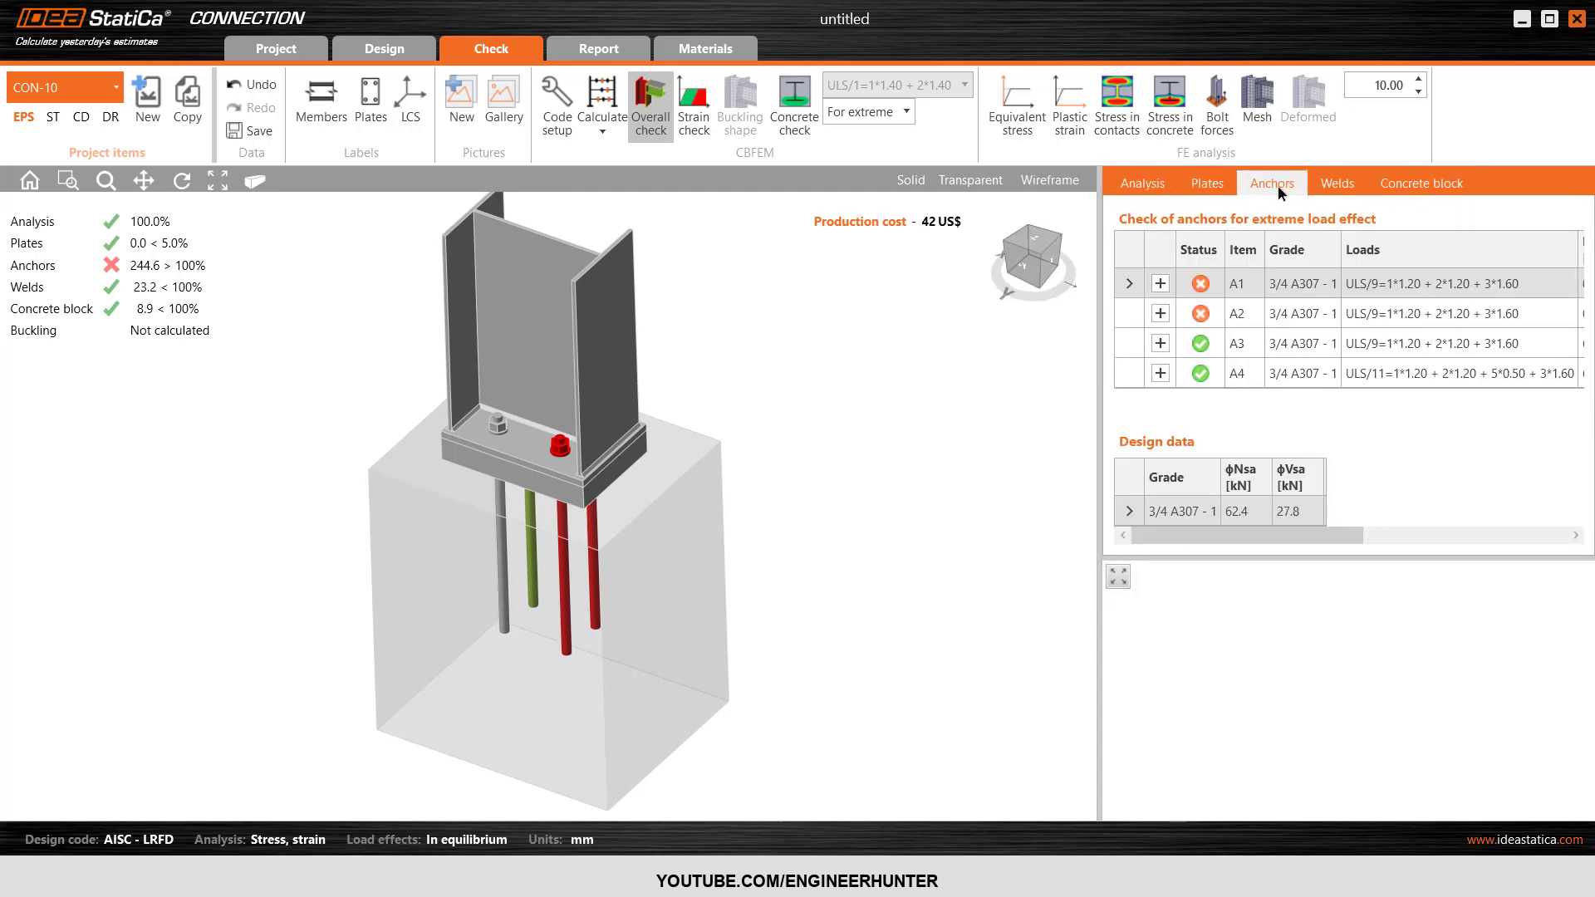
{"action": "left_click", "coordinate": [1161, 284]}
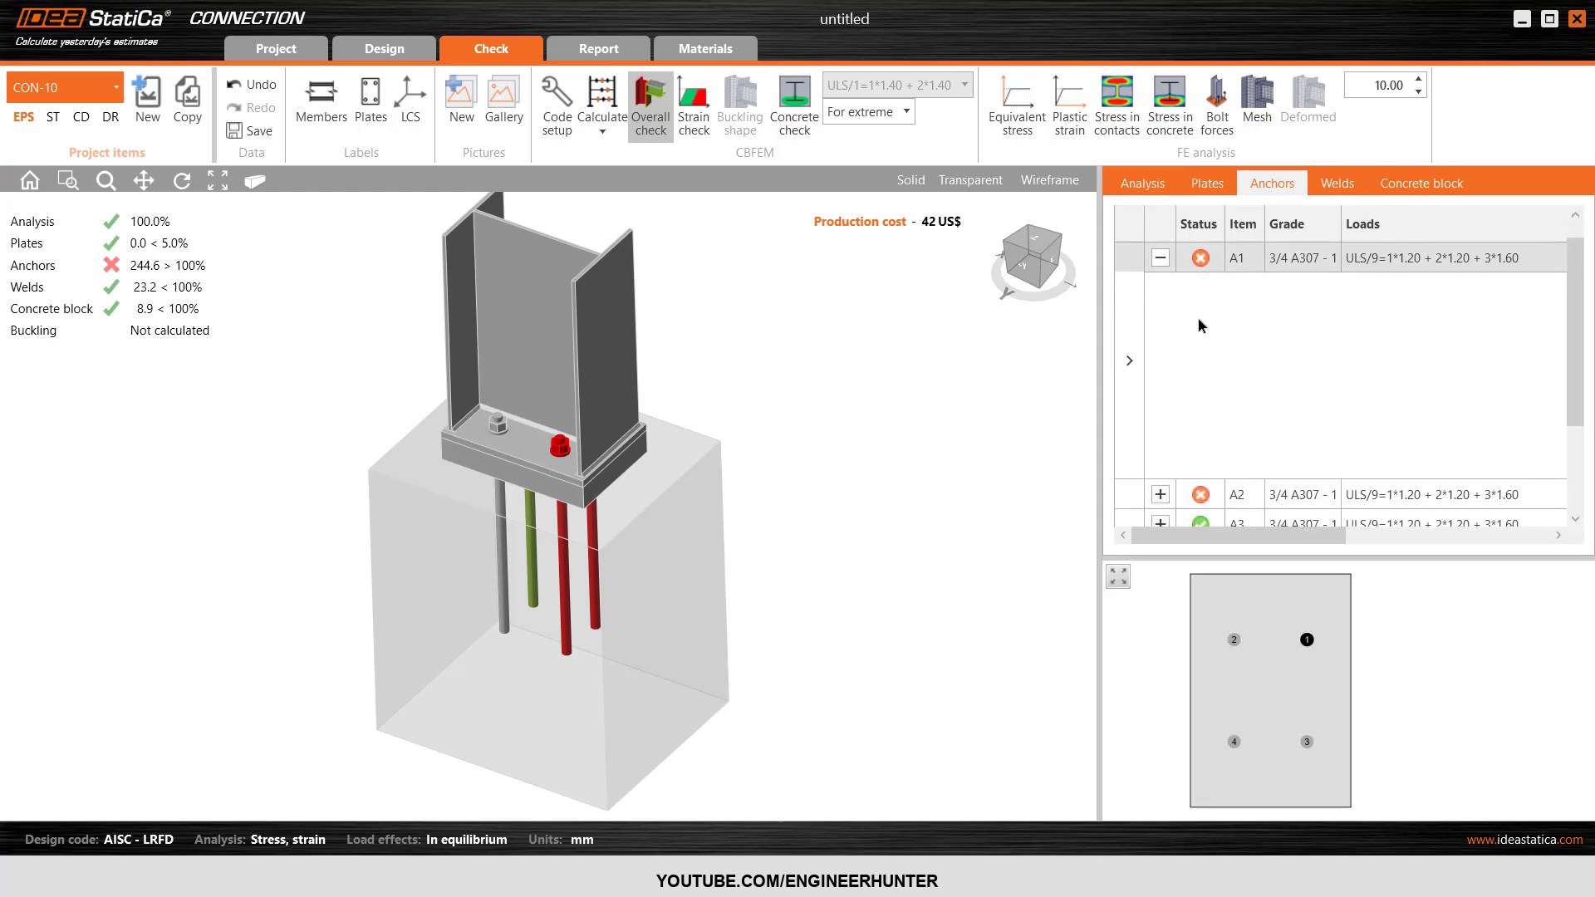
{"action": "left_click", "coordinate": [1161, 495]}
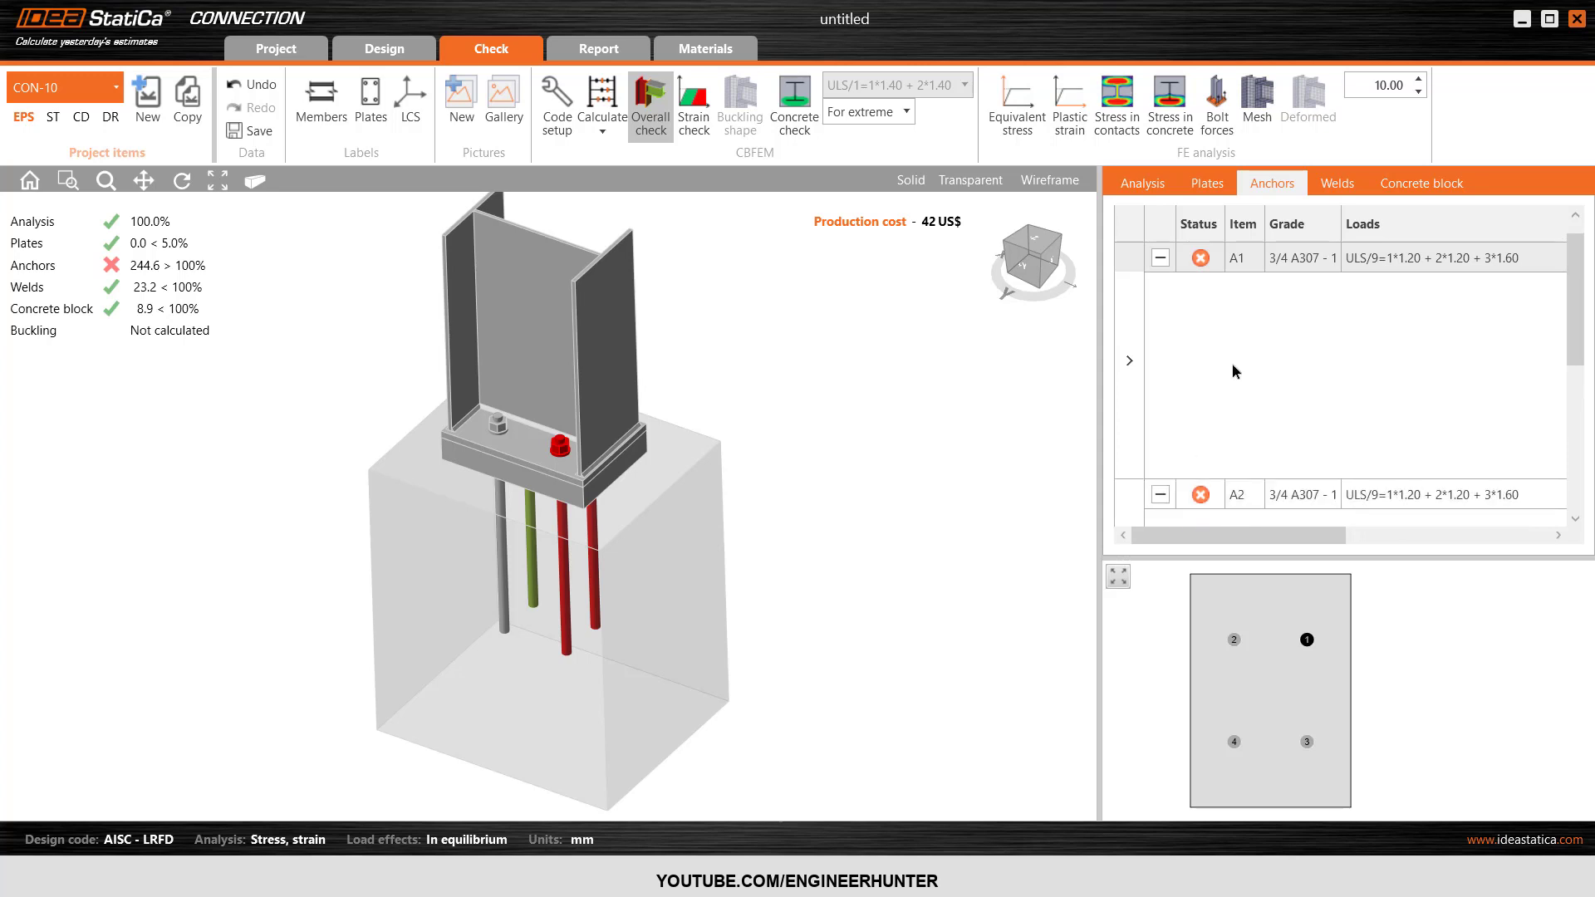
{"action": "left_click", "coordinate": [1161, 258]}
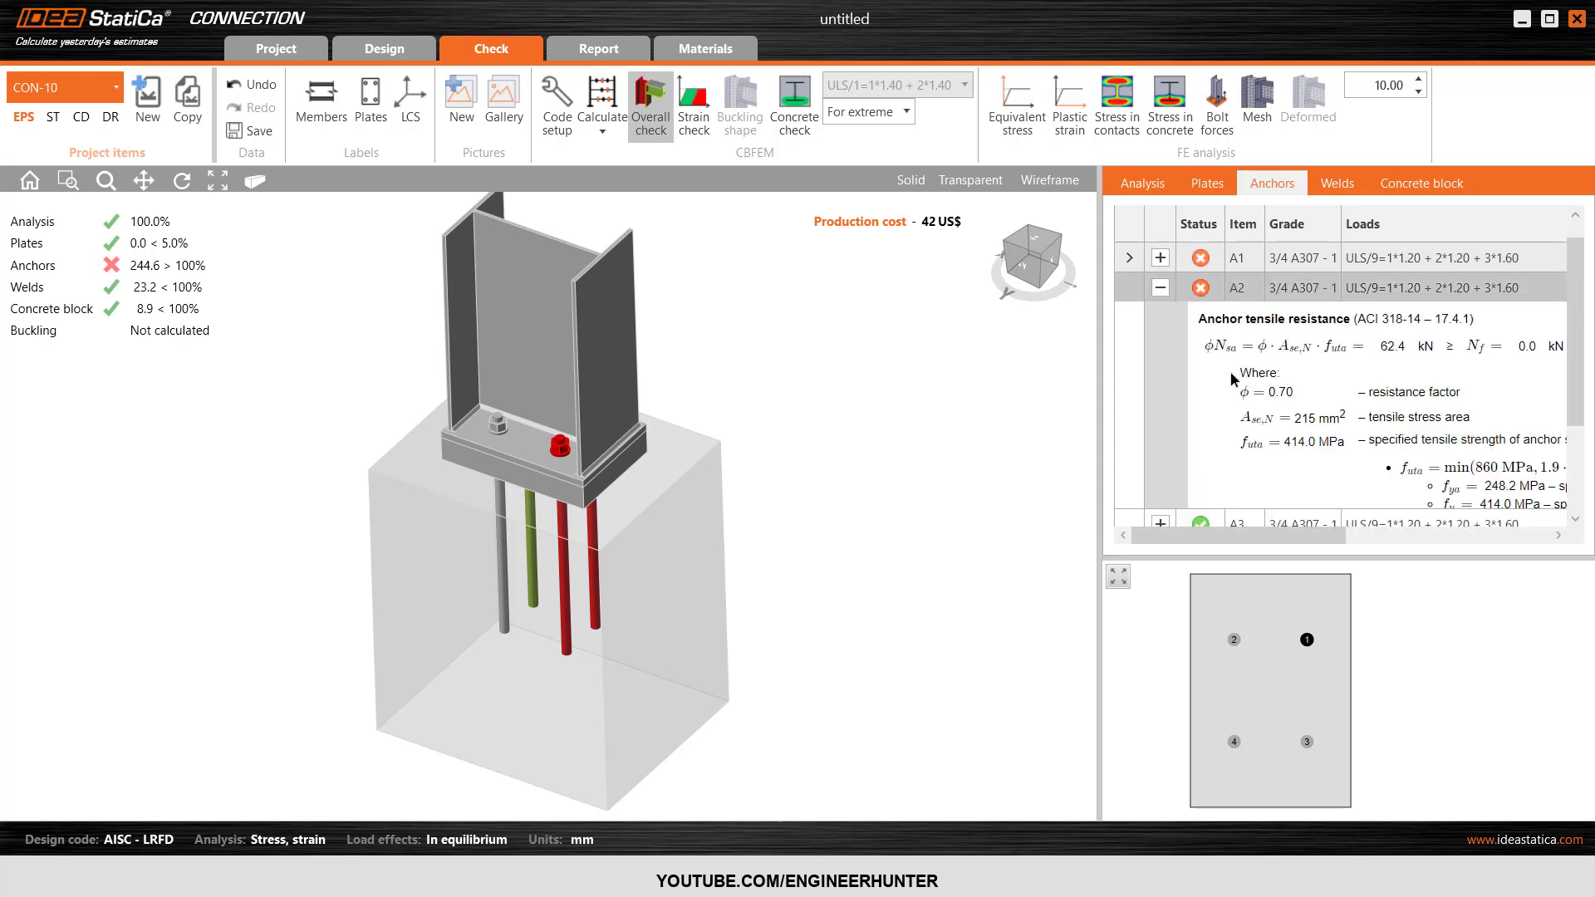
Examine the shear resistance and concrete shear breakout checks of anchor A2 in a widened results area.
{"action": "scroll", "coordinate": [1233, 380], "scroll_direction": "down", "scroll_amount": 3}
{"action": "left_click_drag", "start_coordinate": [1098, 382], "coordinate": [963, 390]}
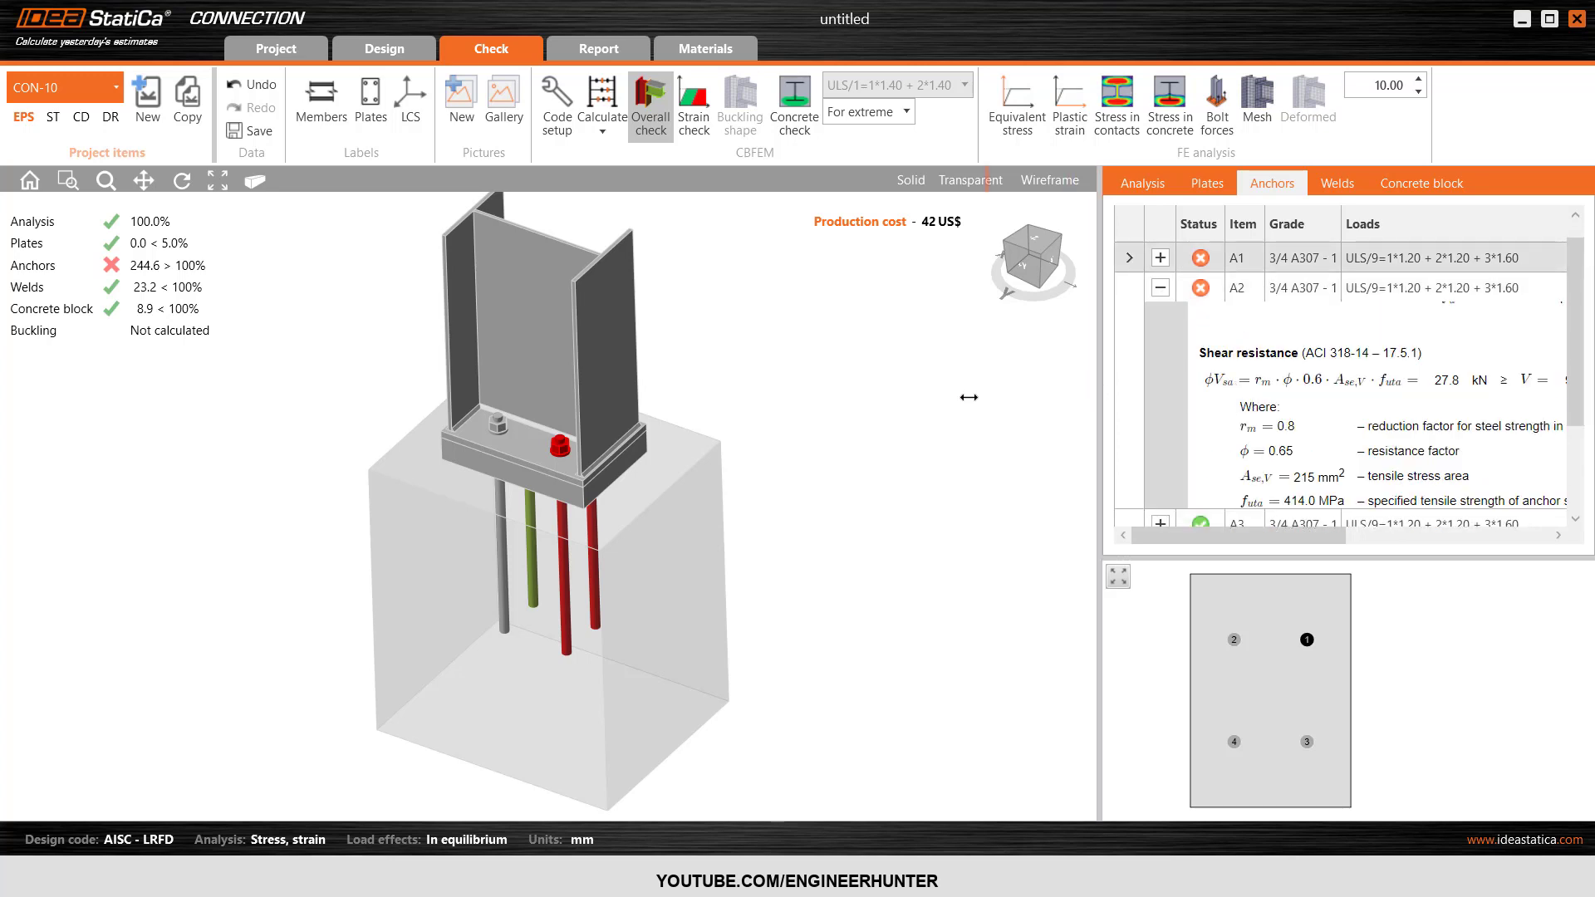
{"action": "scroll", "coordinate": [1257, 415], "scroll_direction": "up", "scroll_amount": 3}
{"action": "scroll", "coordinate": [1257, 415], "scroll_direction": "down", "scroll_amount": 6}
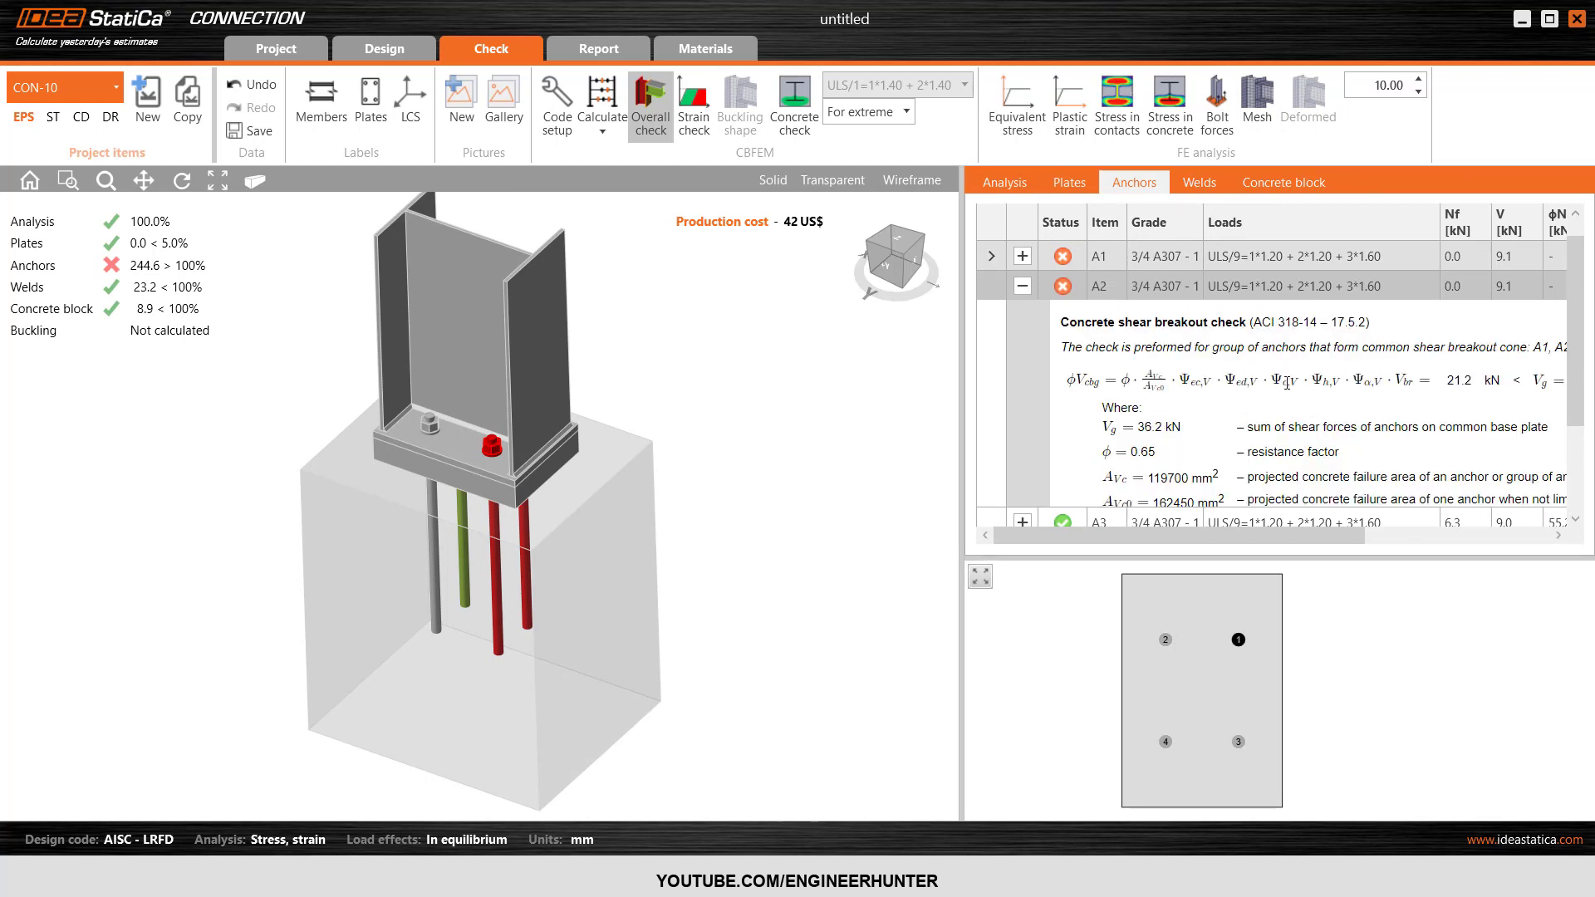
{"action": "left_click_drag", "start_coordinate": [1285, 544], "coordinate": [1319, 544]}
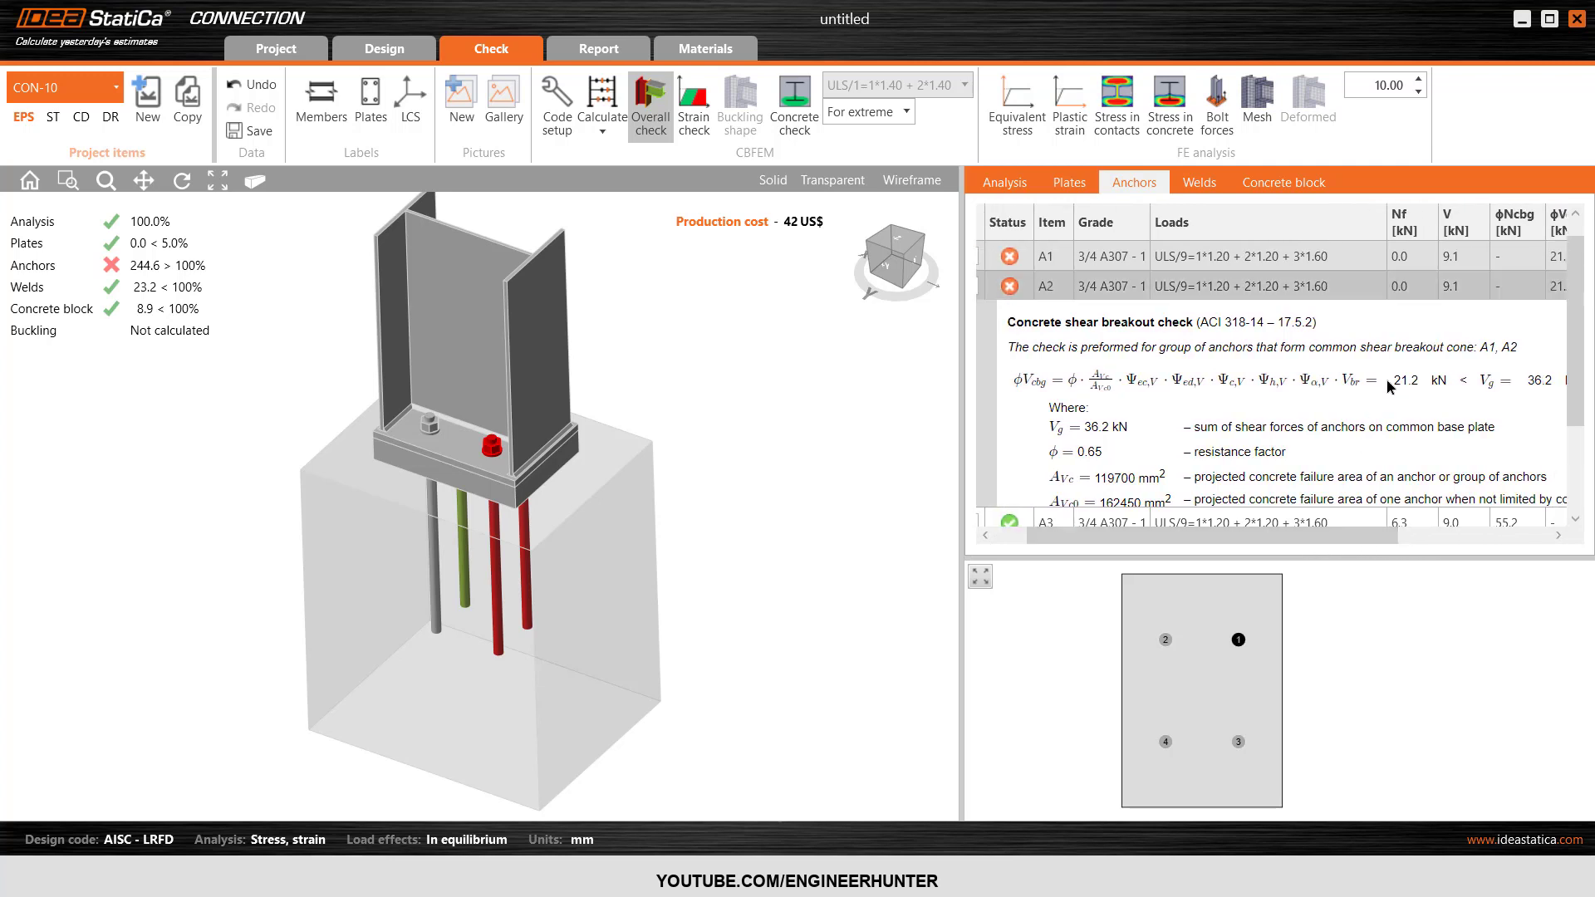
{"action": "scroll", "coordinate": [1371, 378], "scroll_direction": "down", "scroll_amount": 3}
{"action": "scroll", "coordinate": [1230, 421], "scroll_direction": "up", "scroll_amount": 3}
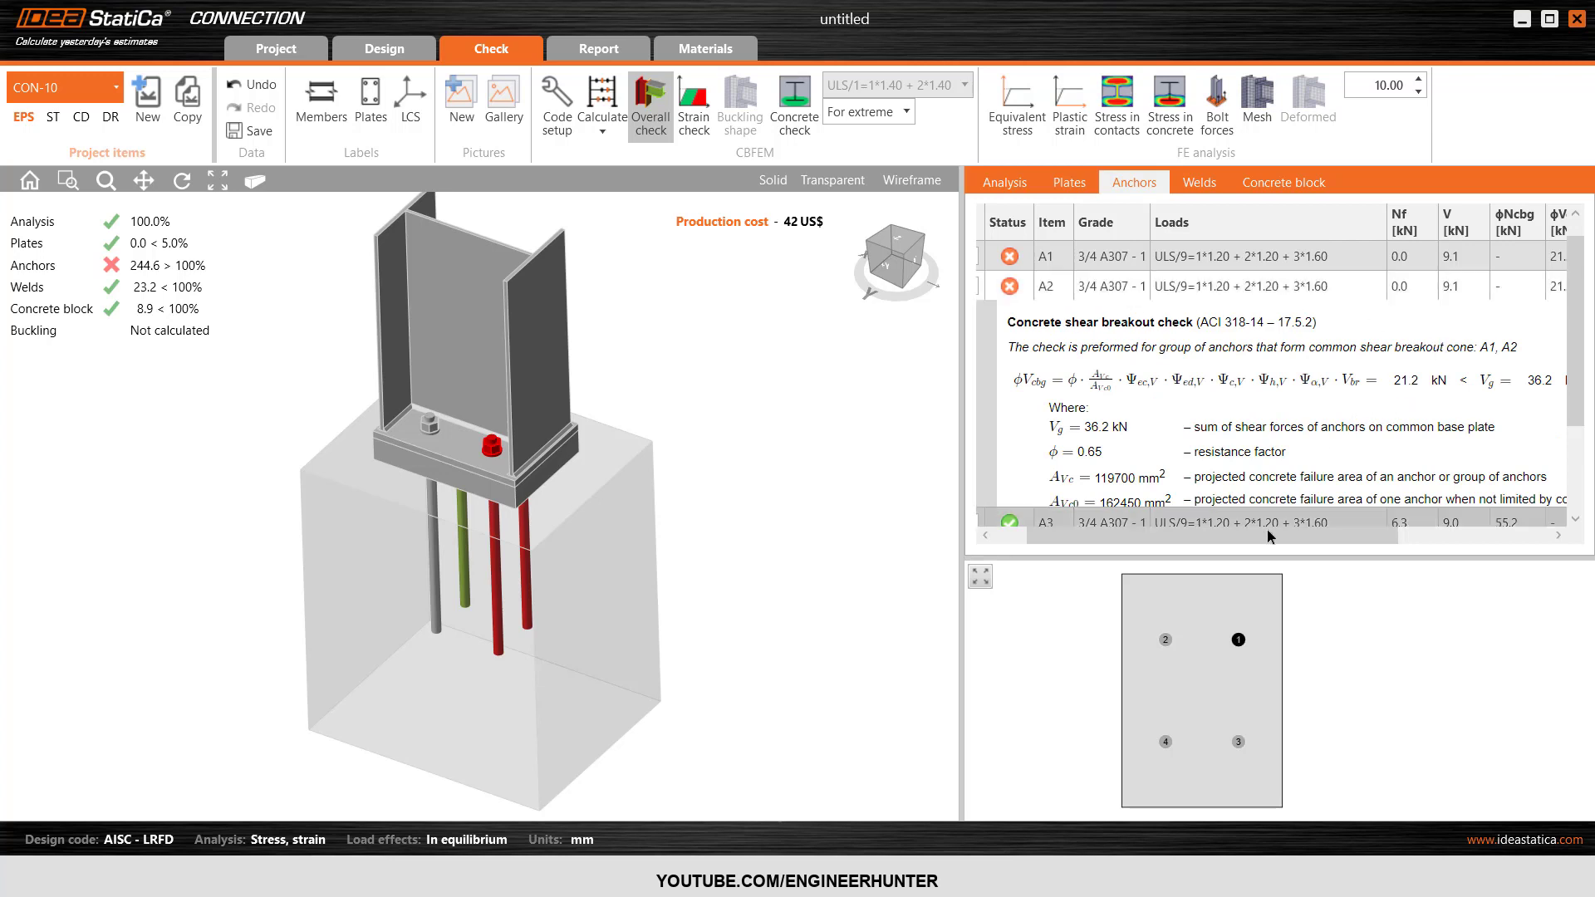
{"action": "left_click_drag", "start_coordinate": [1271, 536], "coordinate": [1305, 525]}
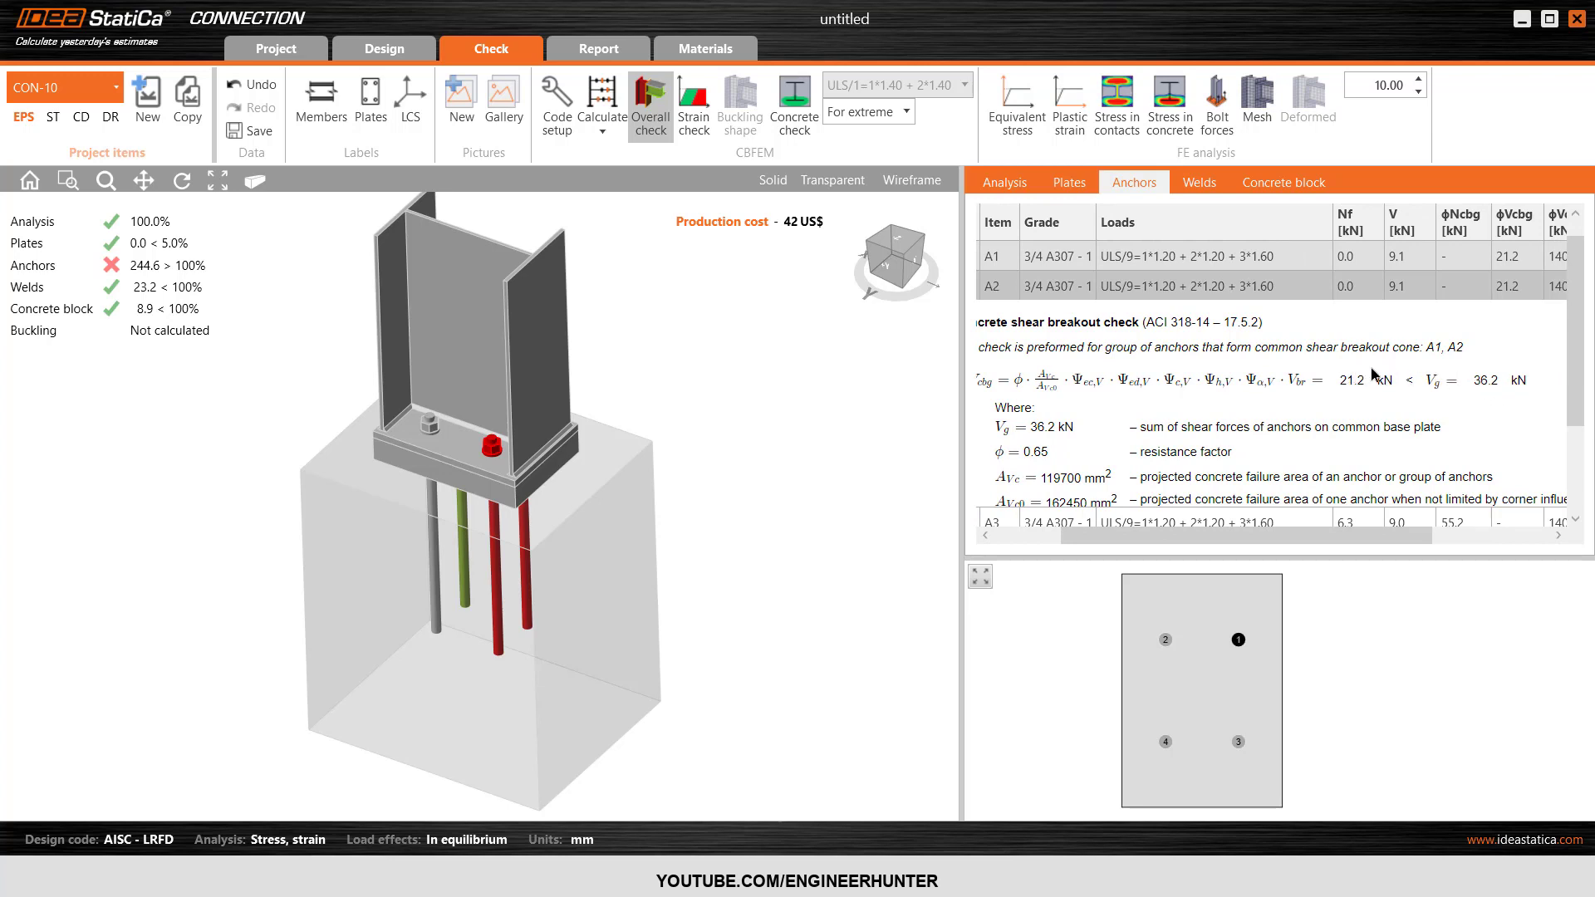
Read anchor A2's interaction of tensile and shear forces, review its shear breakout factors and collapse the detailed check.
{"action": "scroll", "coordinate": [1325, 378], "scroll_direction": "down", "scroll_amount": 5}
{"action": "scroll", "coordinate": [1324, 378], "scroll_direction": "down", "scroll_amount": 6}
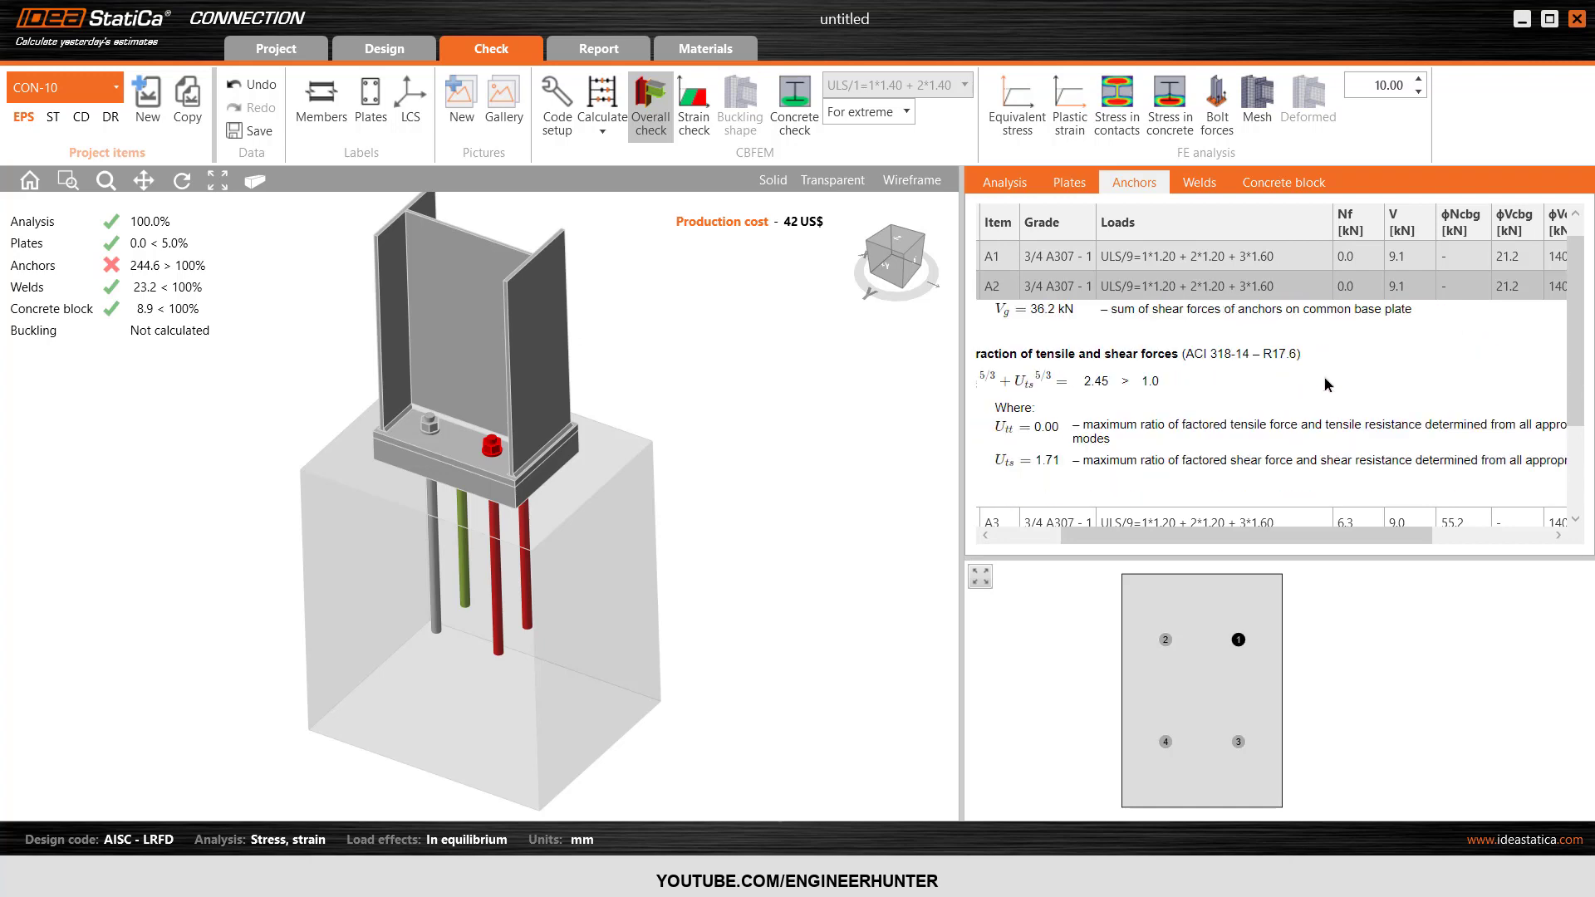
{"action": "scroll", "coordinate": [1232, 457], "scroll_direction": "down", "scroll_amount": 3}
{"action": "left_click_drag", "start_coordinate": [1204, 539], "coordinate": [1125, 543]}
{"action": "scroll", "coordinate": [1139, 426], "scroll_direction": "up", "scroll_amount": 6}
{"action": "scroll", "coordinate": [1140, 425], "scroll_direction": "up", "scroll_amount": 4}
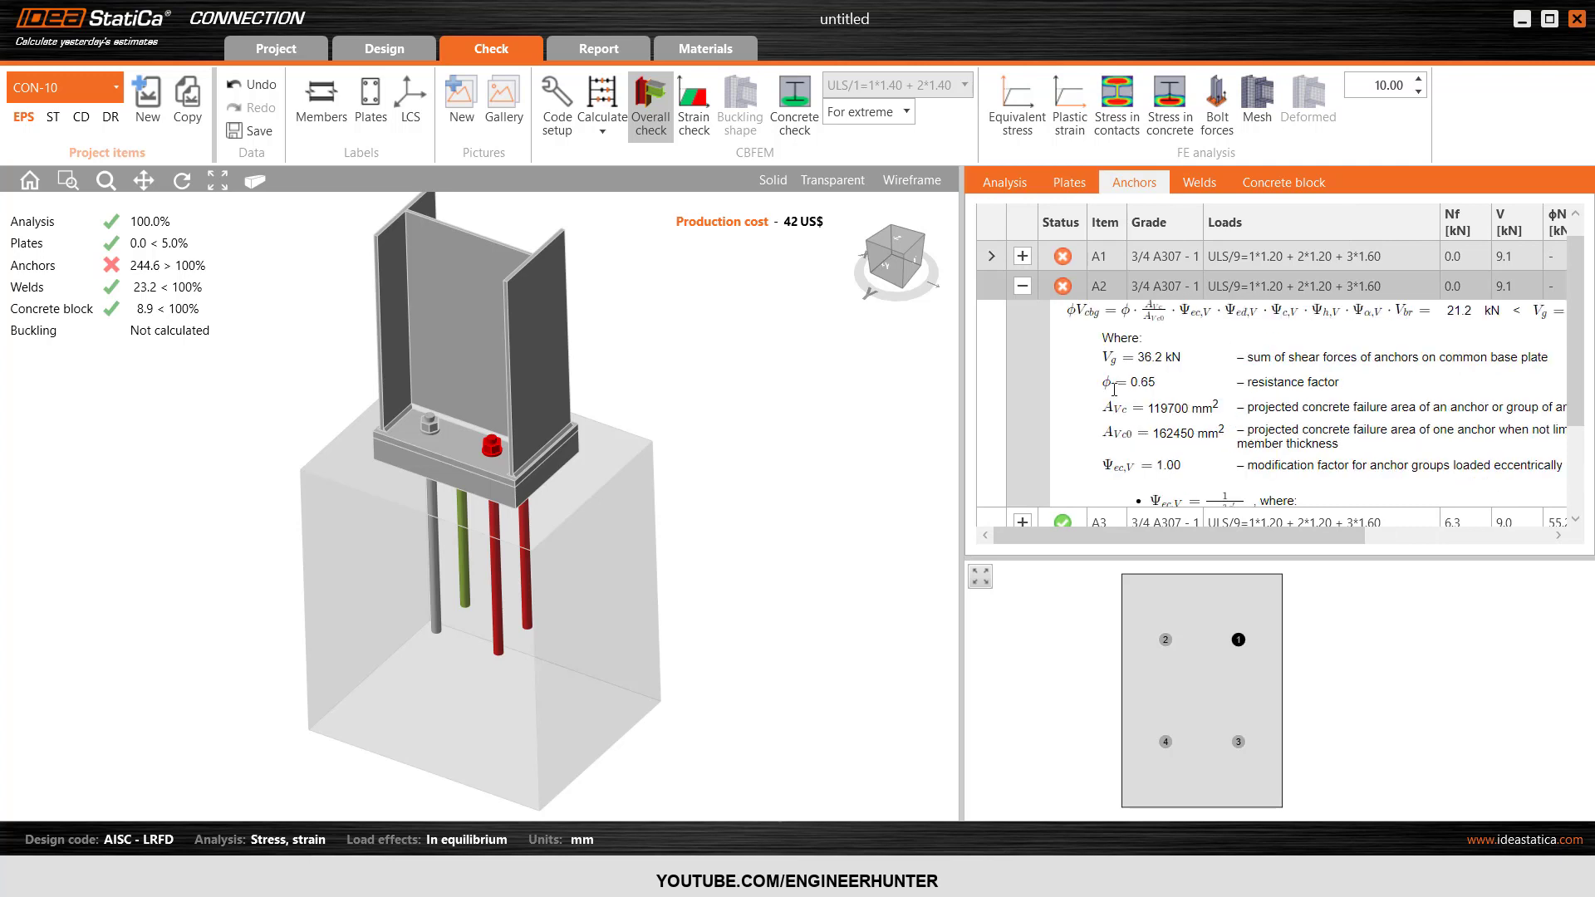
{"action": "left_click", "coordinate": [1023, 286]}
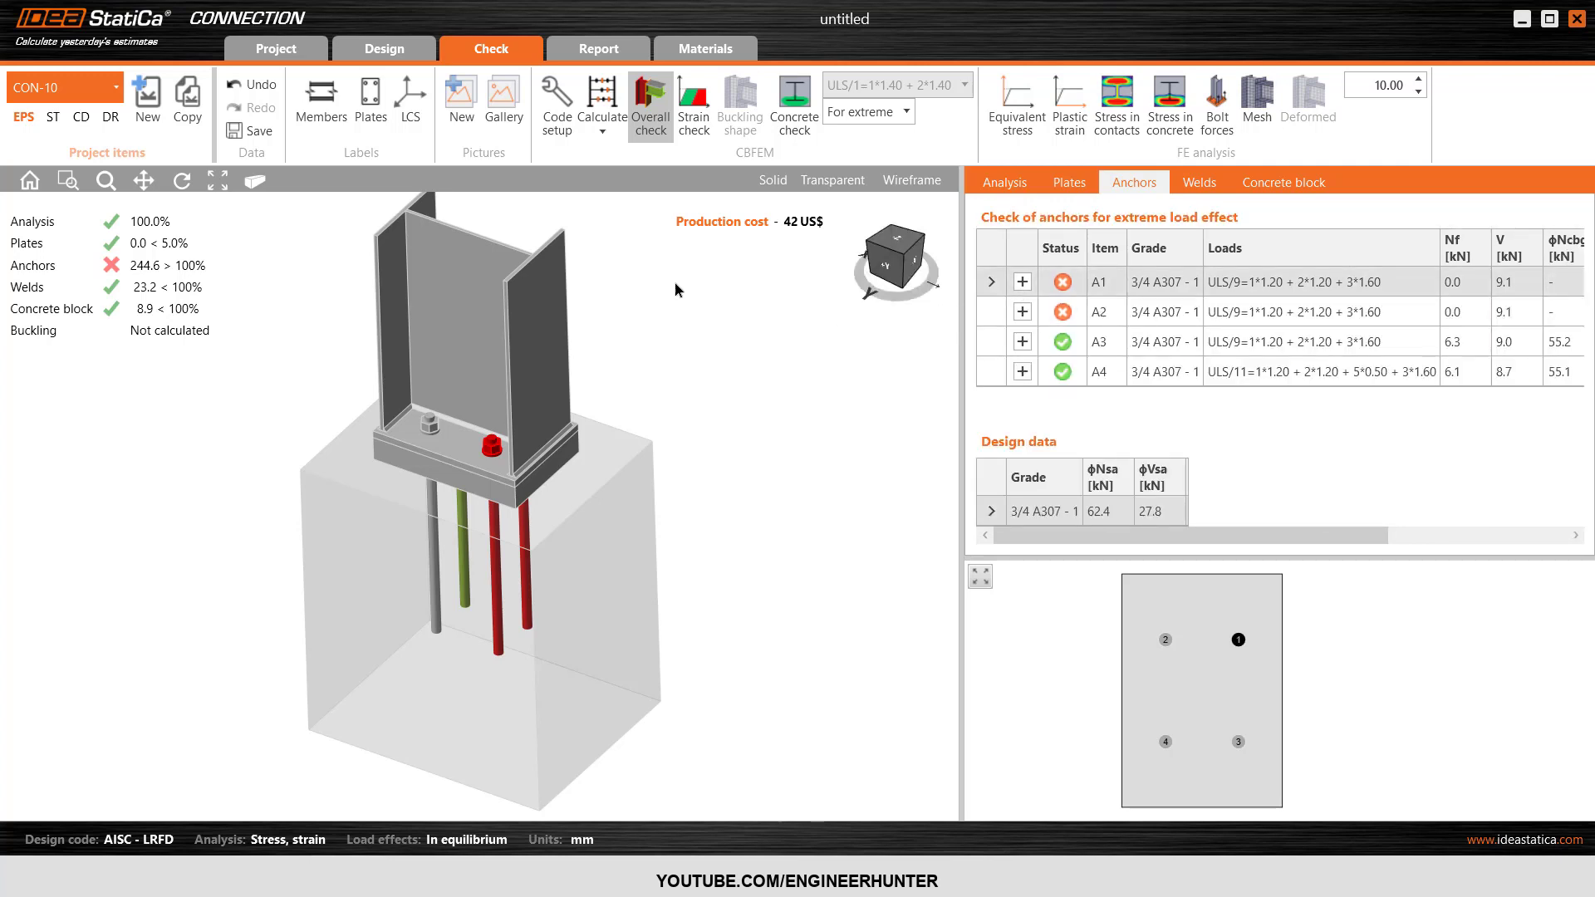
Set the foundation block's offset to 200 mm and recalculate the connection.
{"action": "left_click", "coordinate": [398, 53]}
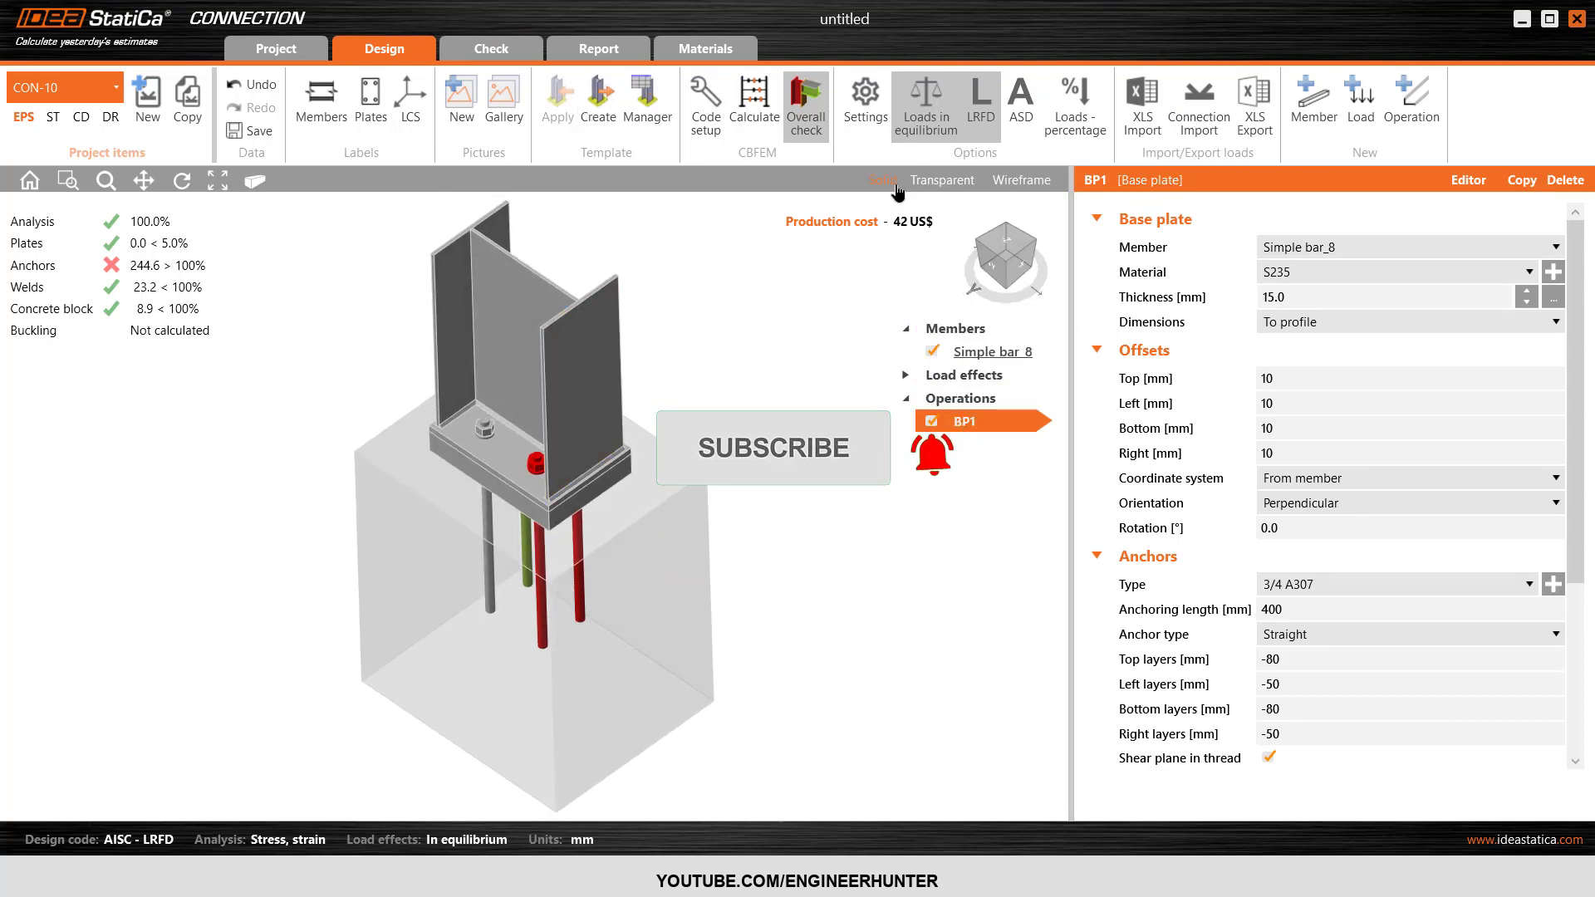
{"action": "scroll", "coordinate": [1199, 700], "scroll_direction": "down", "scroll_amount": 3}
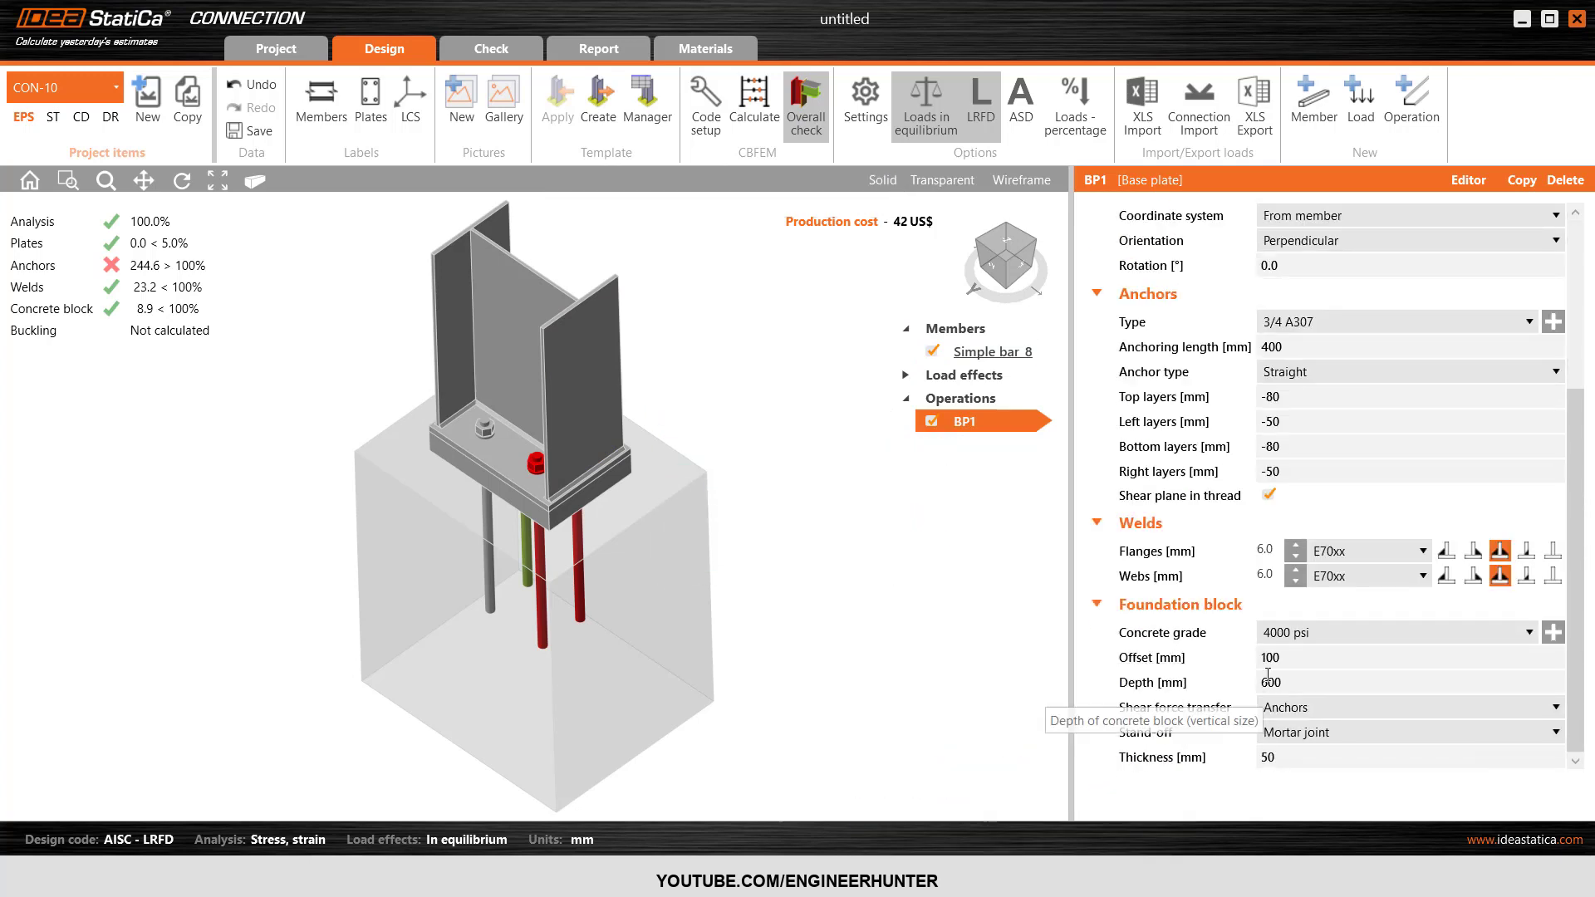
{"action": "left_click", "coordinate": [1205, 665]}
{"action": "type", "text": "200"}
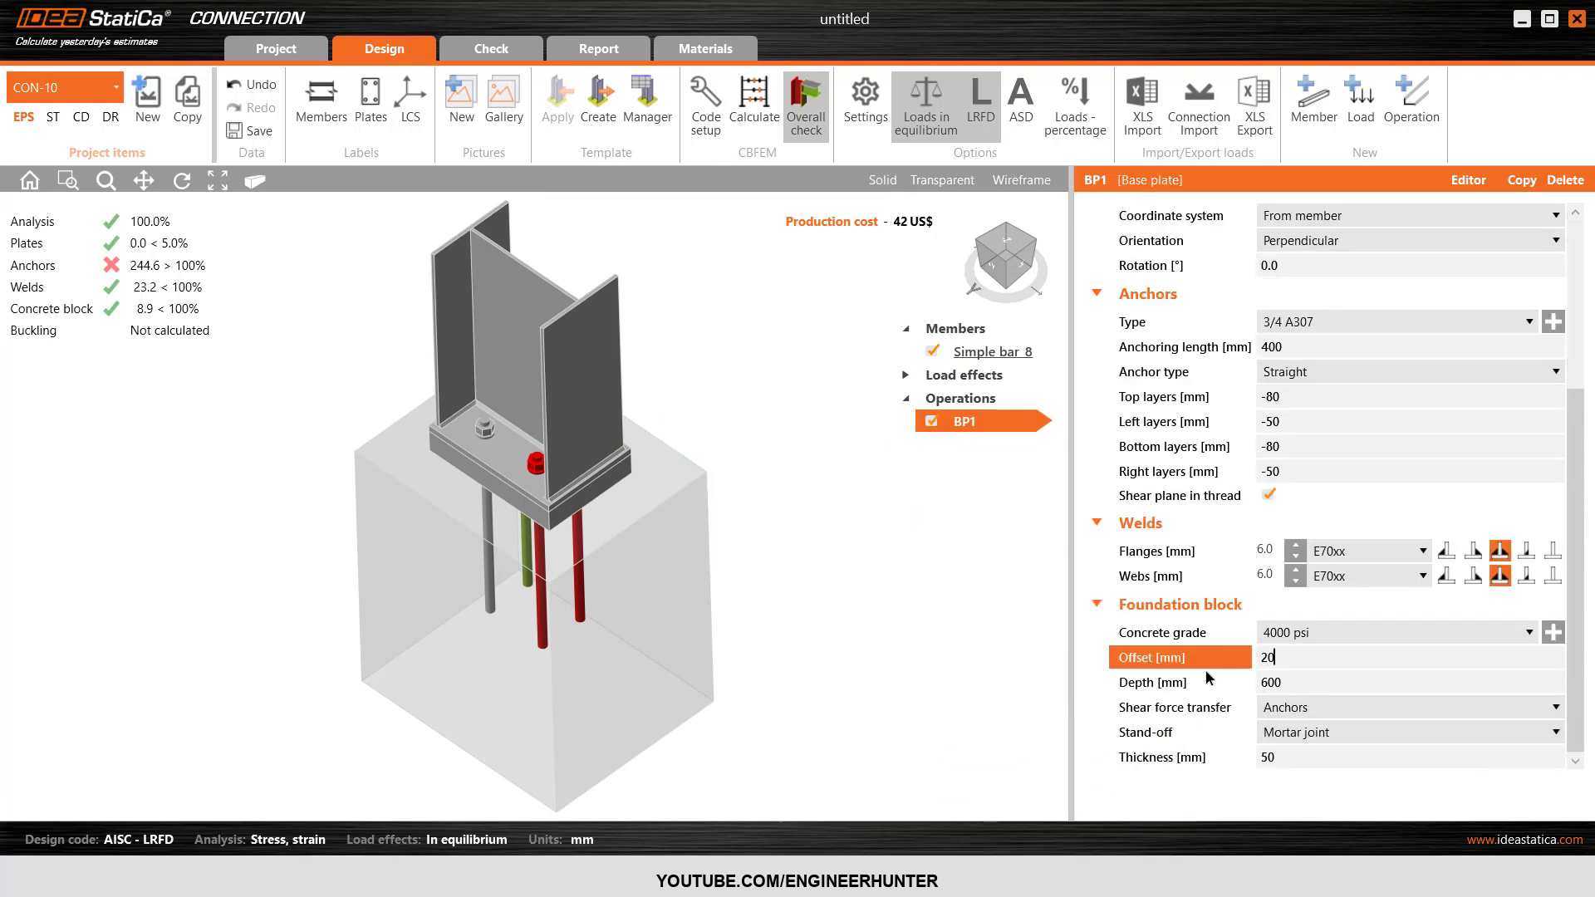
{"action": "key", "text": "Tab"}
{"action": "left_click", "coordinate": [916, 435]}
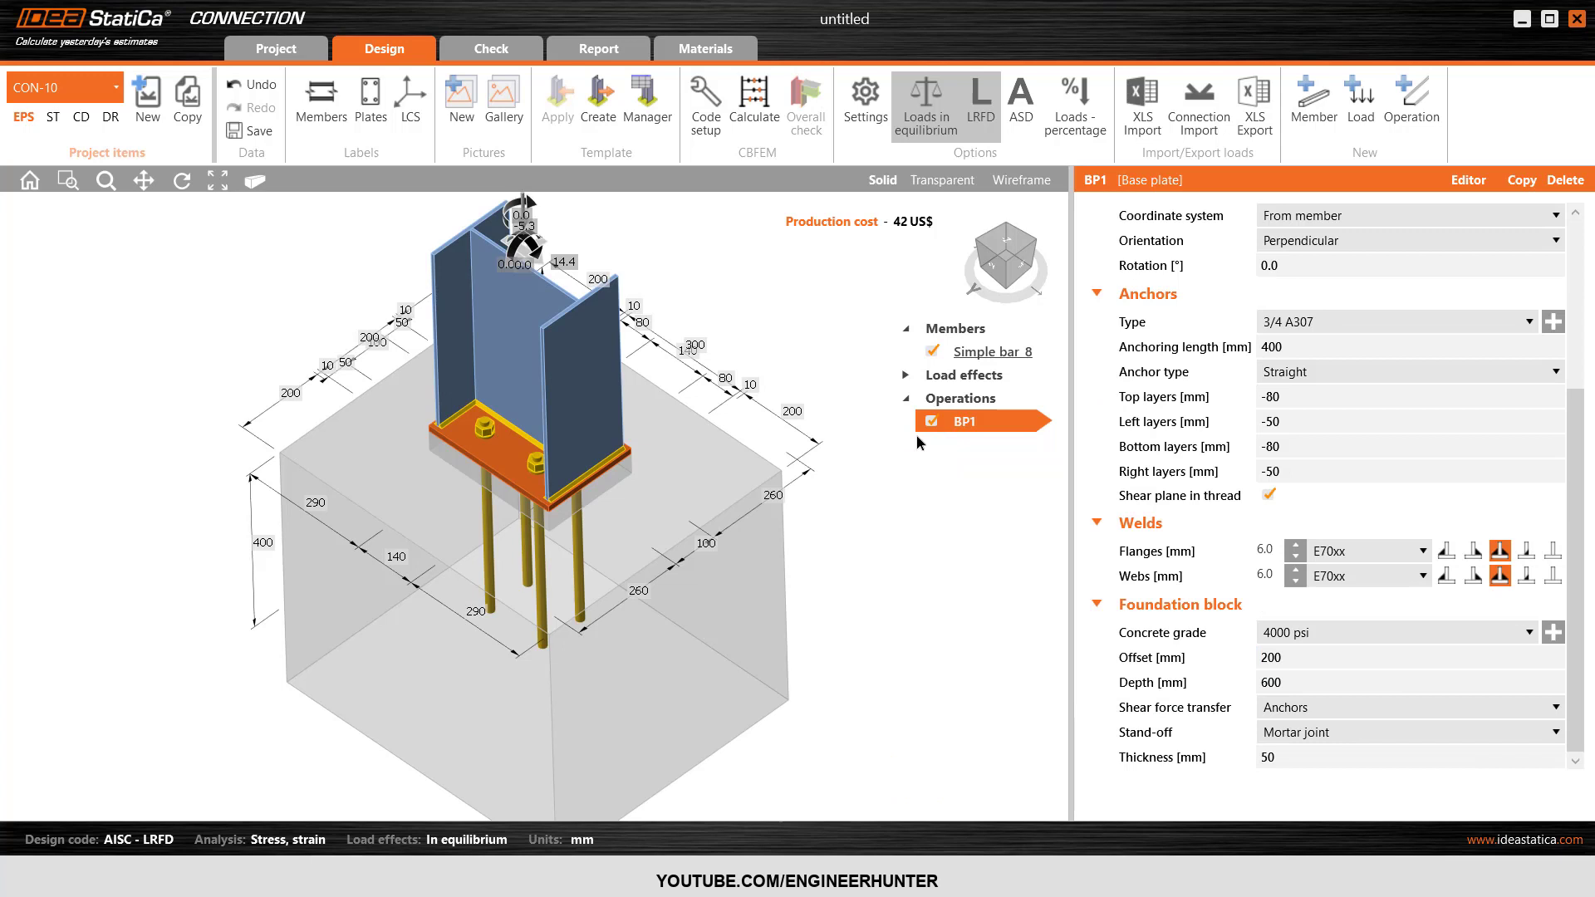
{"action": "left_click", "coordinate": [755, 103]}
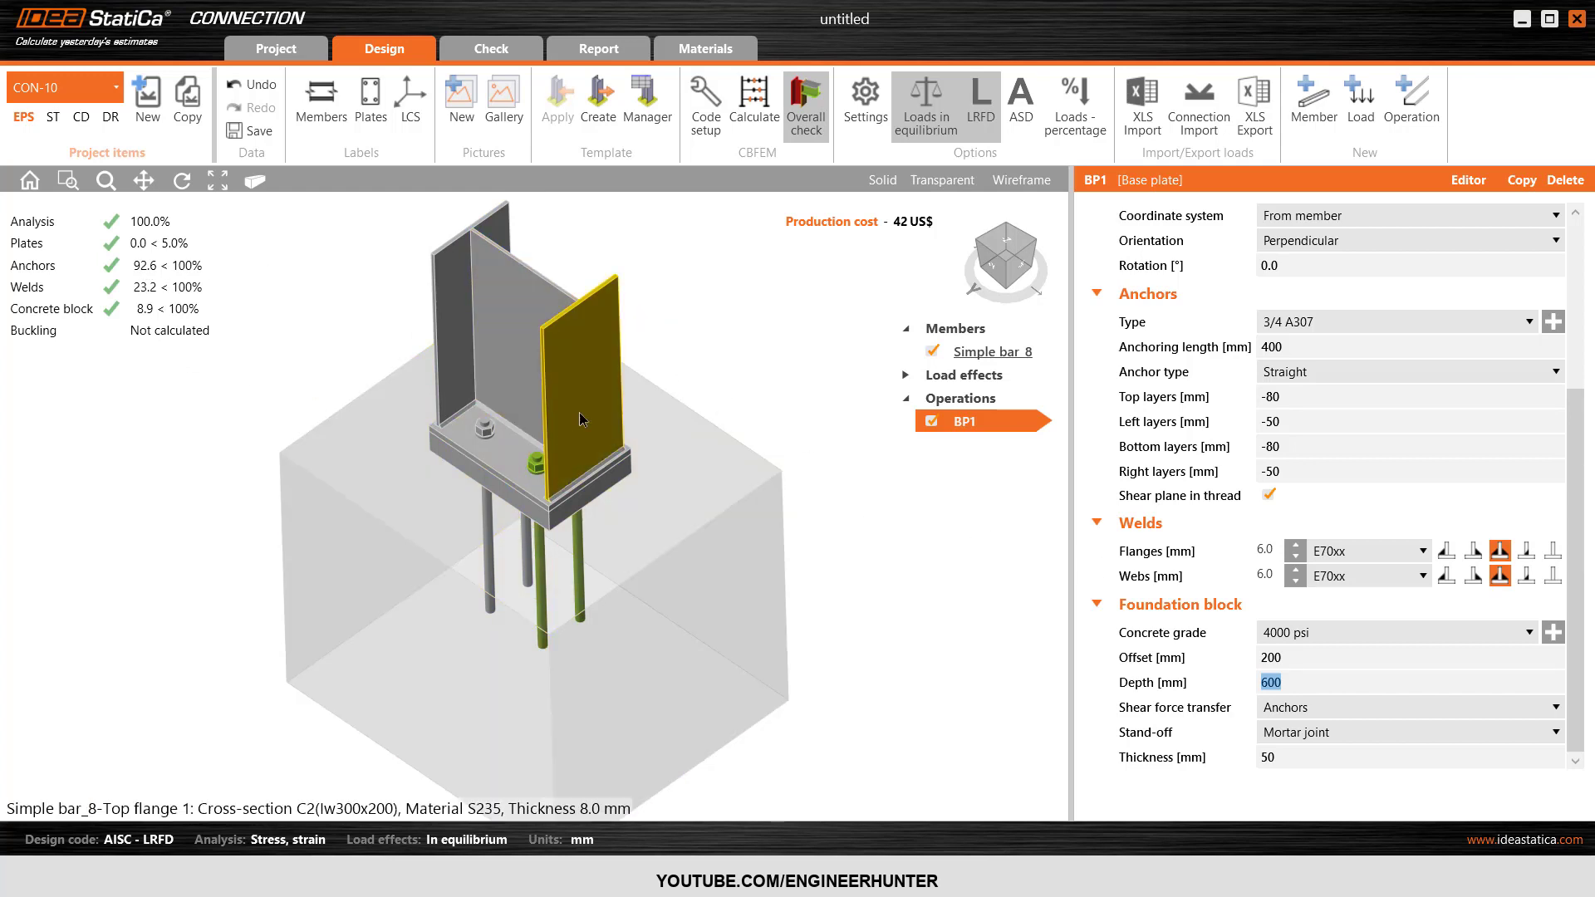
Inspect the enlarged foundation block and restore its offset to 100 mm.
{"action": "left_click", "coordinate": [733, 332]}
{"action": "mouse_move", "coordinate": [1019, 271]}
{"action": "left_mouse_down"}
{"action": "mouse_move", "coordinate": [1063, 259]}
{"action": "mouse_move", "coordinate": [1005, 261]}
{"action": "left_mouse_up"}
{"action": "left_click", "coordinate": [1005, 256]}
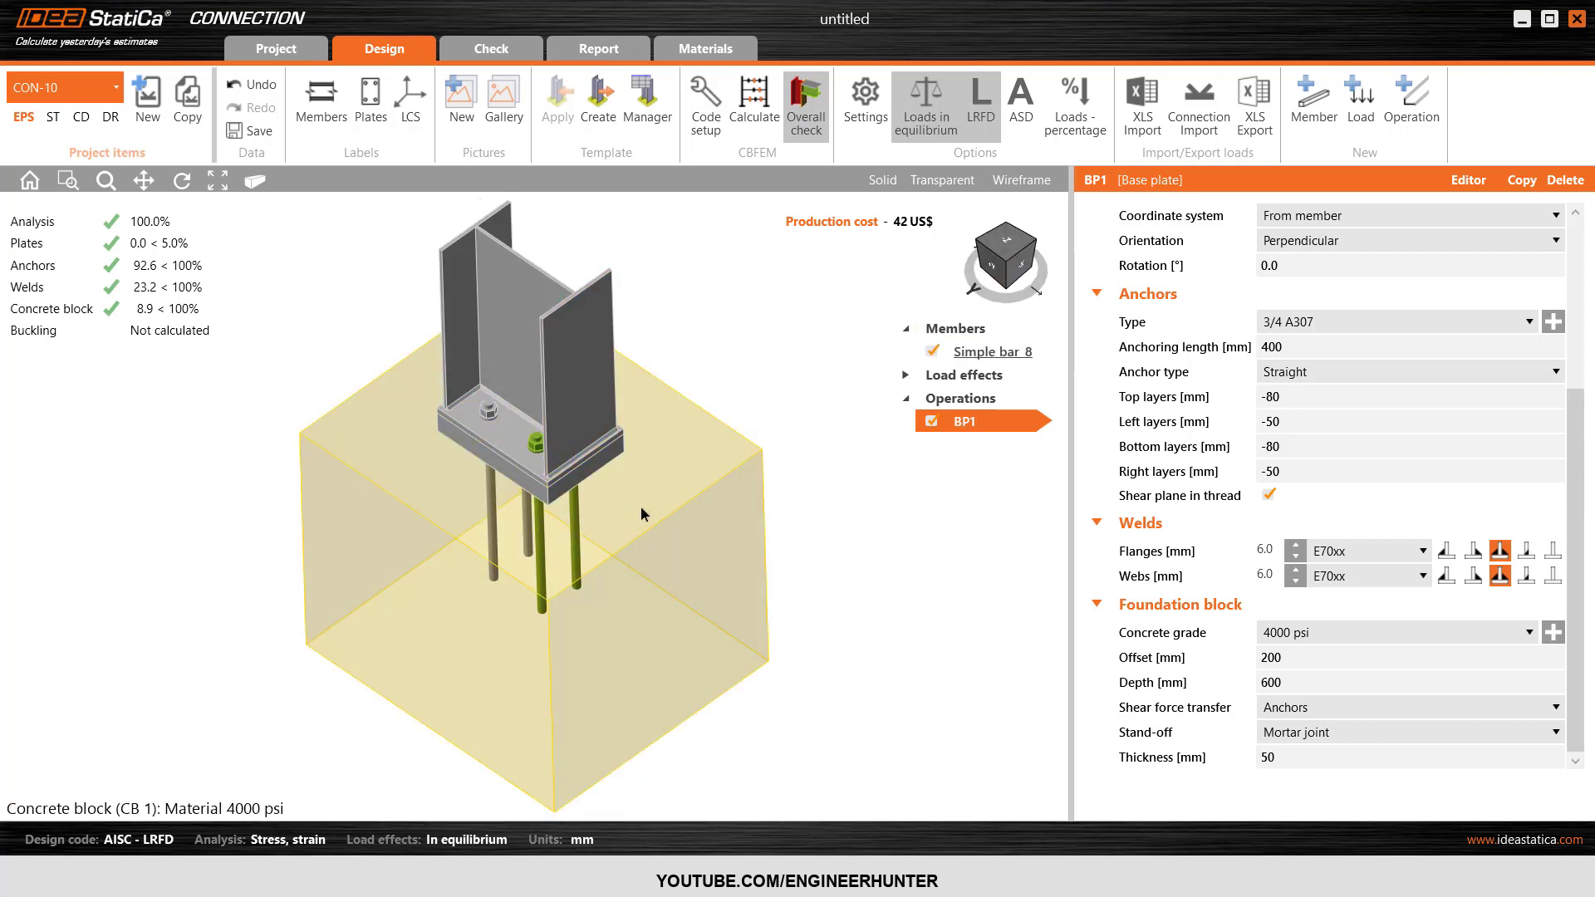
{"action": "left_click", "coordinate": [1237, 666]}
{"action": "type", "text": "100"}
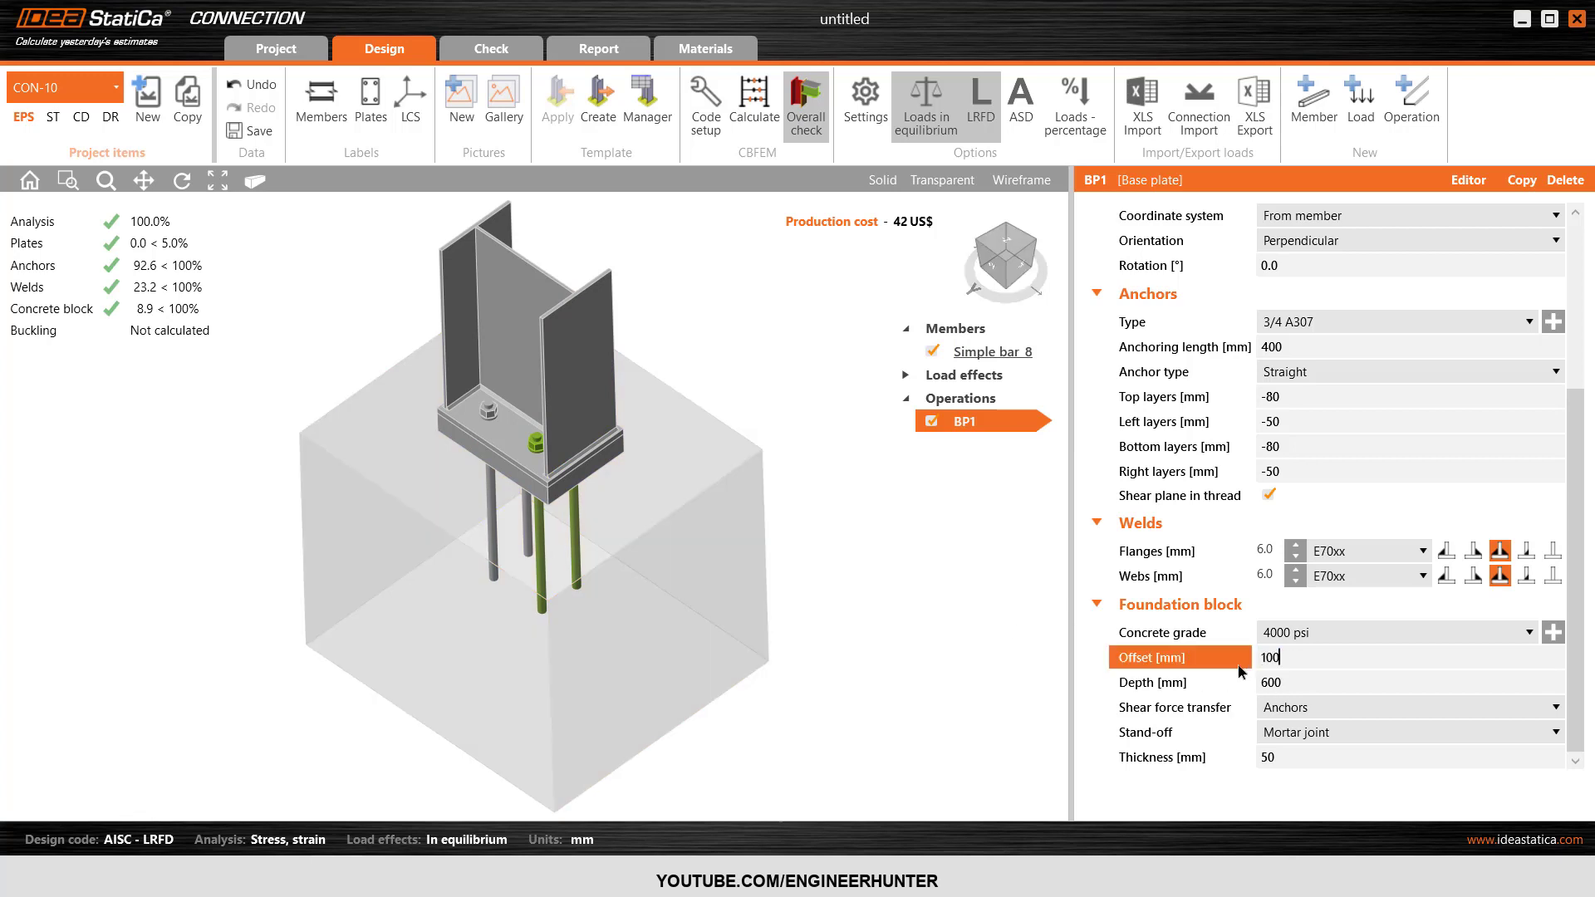
{"action": "key", "text": "Tab"}
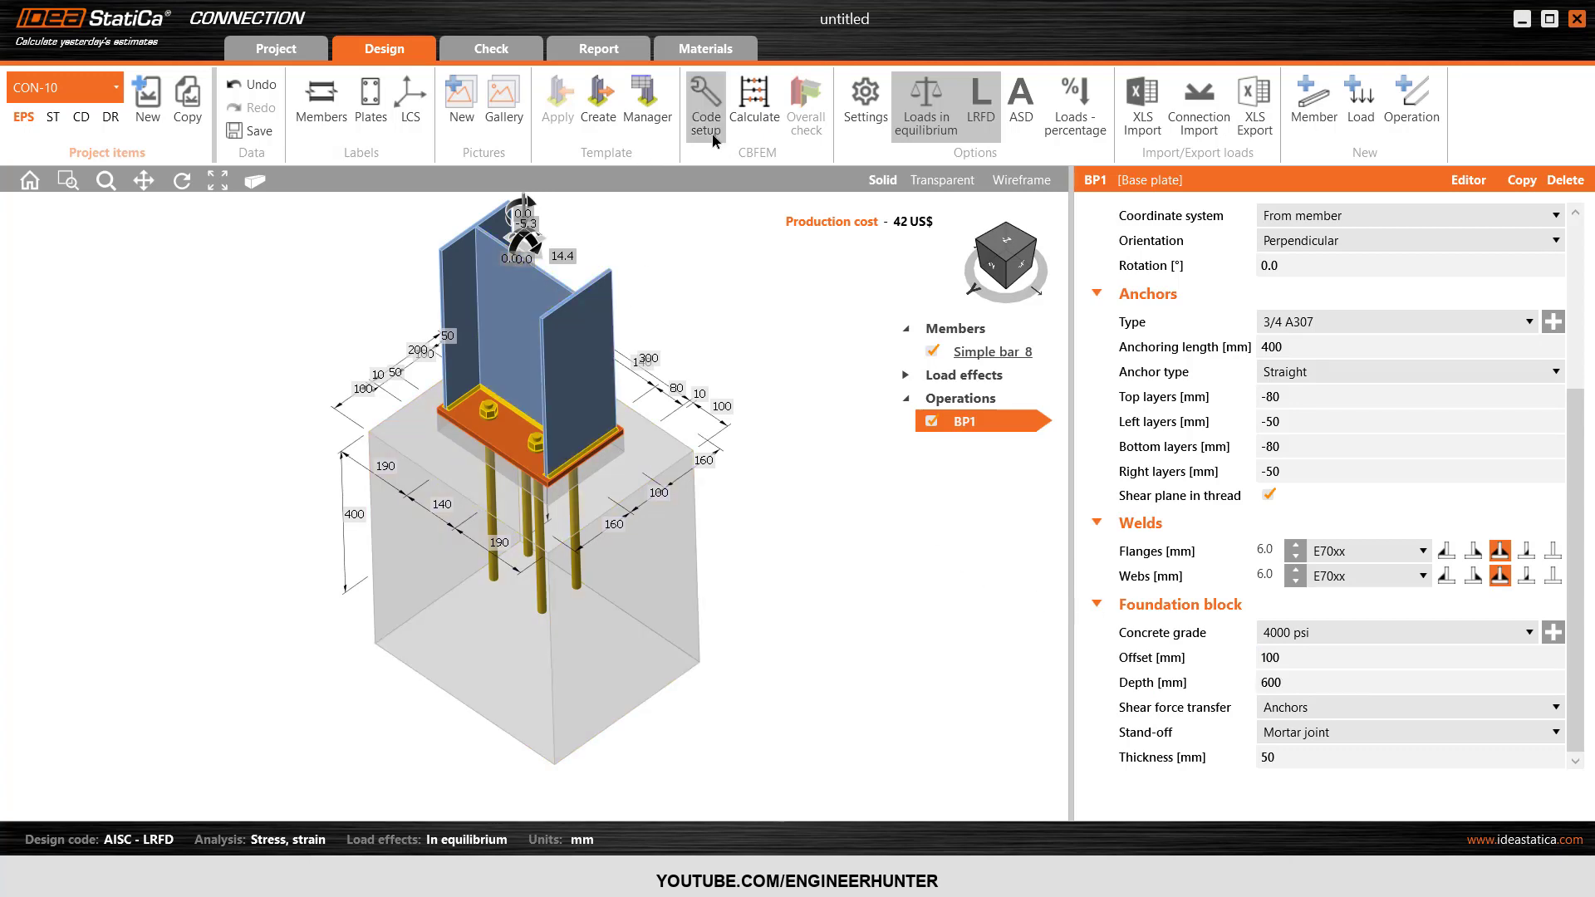
Set the concrete breakout resistance check to None in the code settings and recalculate the connection.
{"action": "left_click", "coordinate": [712, 108]}
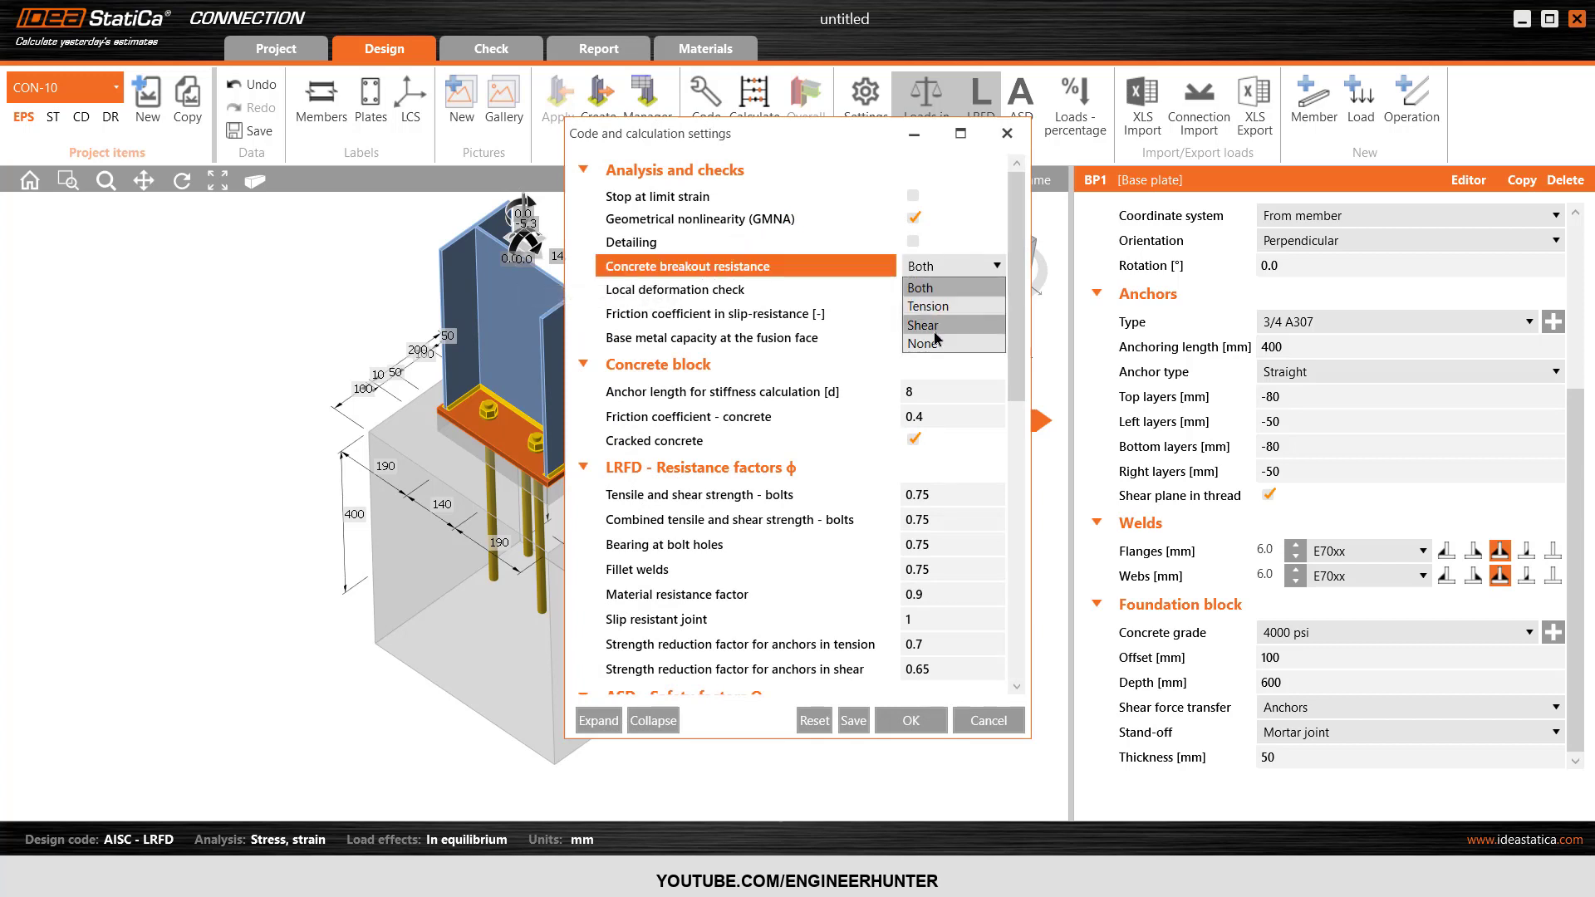
{"action": "left_click", "coordinate": [922, 301]}
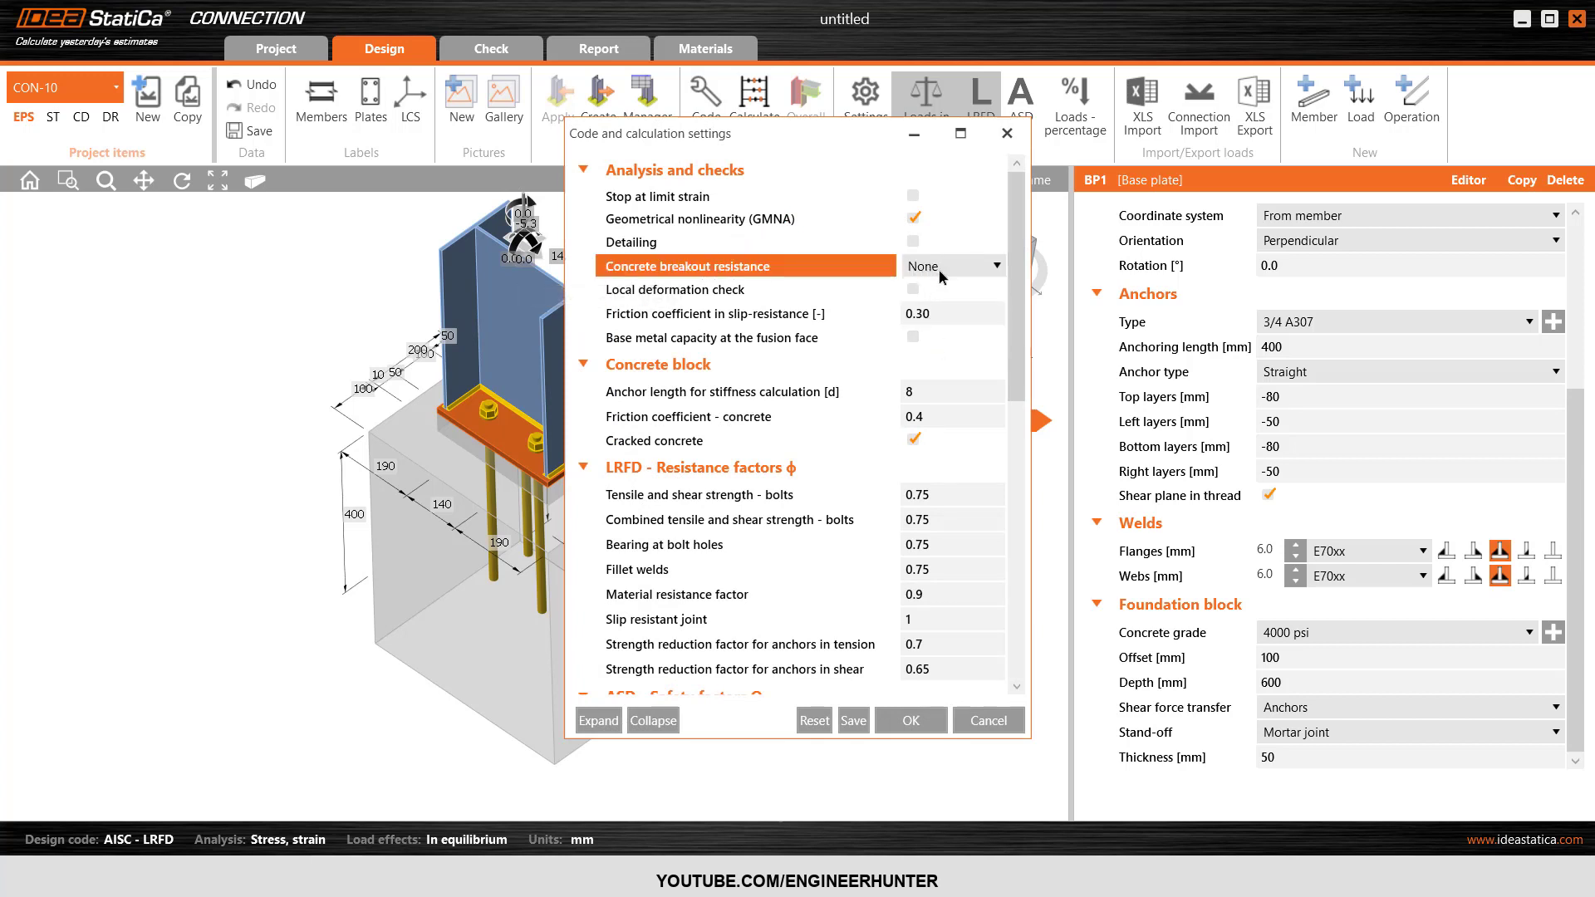
{"action": "left_click", "coordinate": [911, 720]}
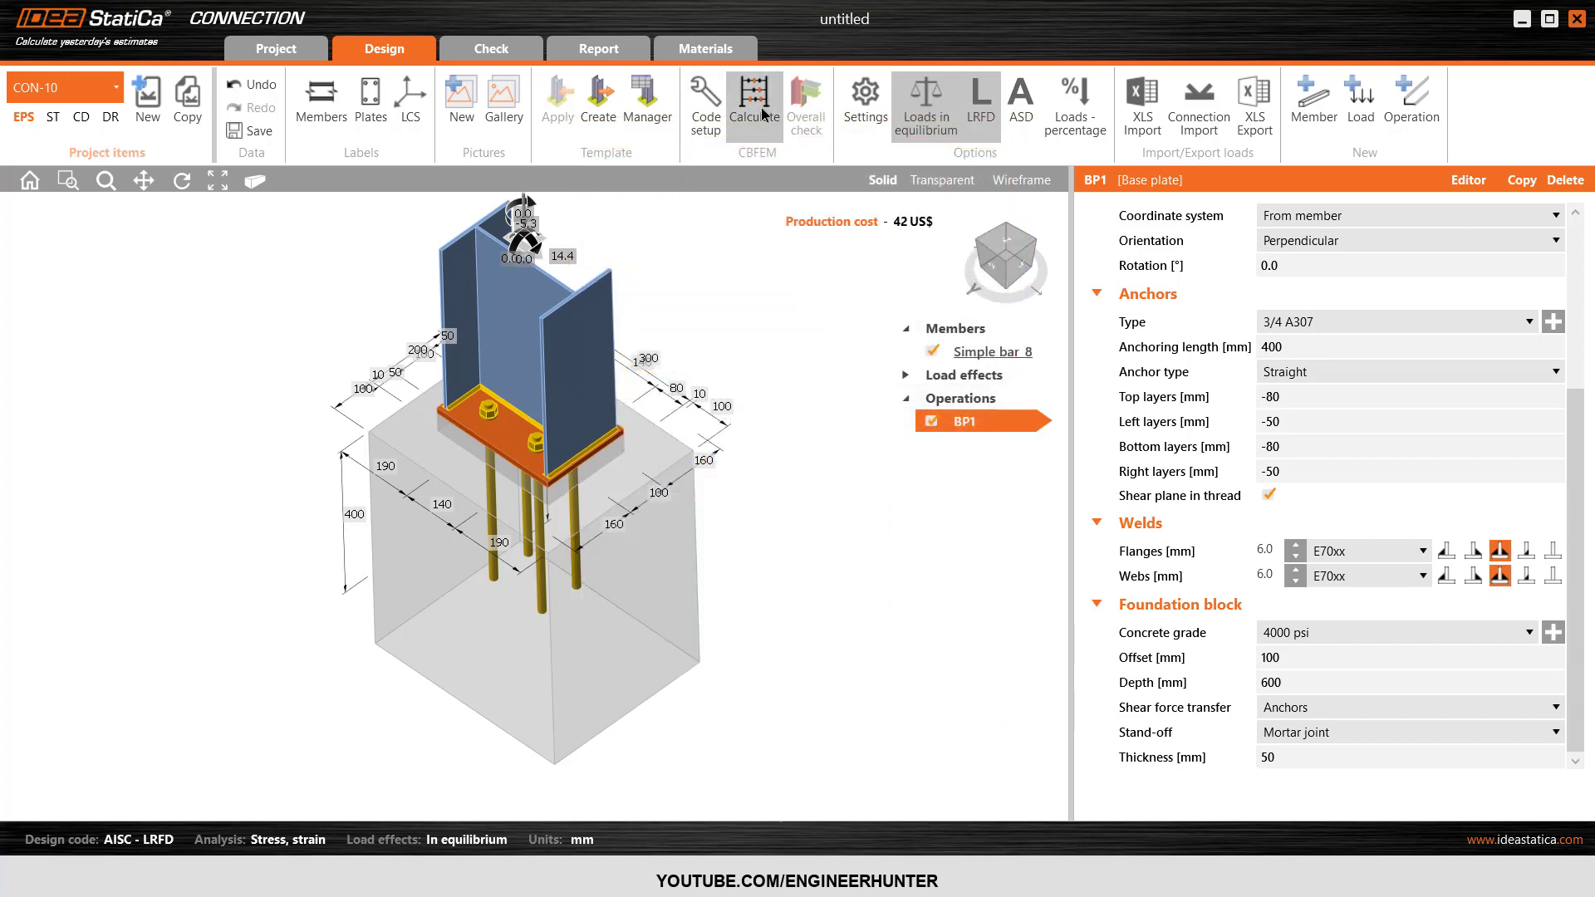
{"action": "left_click", "coordinate": [758, 106]}
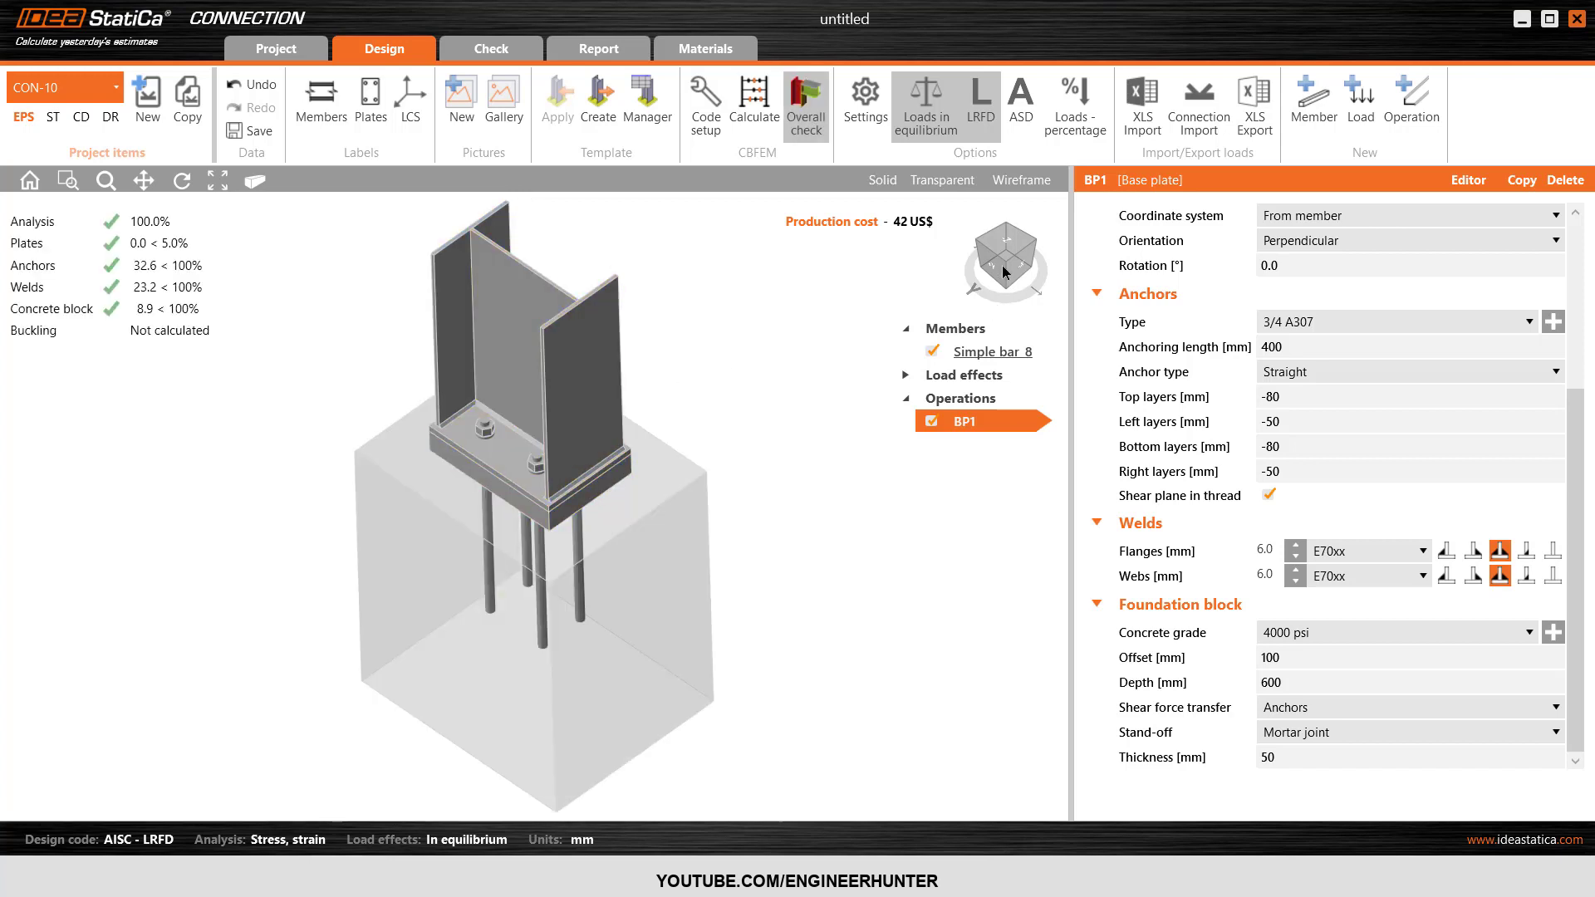
Review anchor A2's recalculated checks down to the supplementary reinforcement requirement, and show the status of the FE analysis.
{"action": "left_click", "coordinate": [513, 58]}
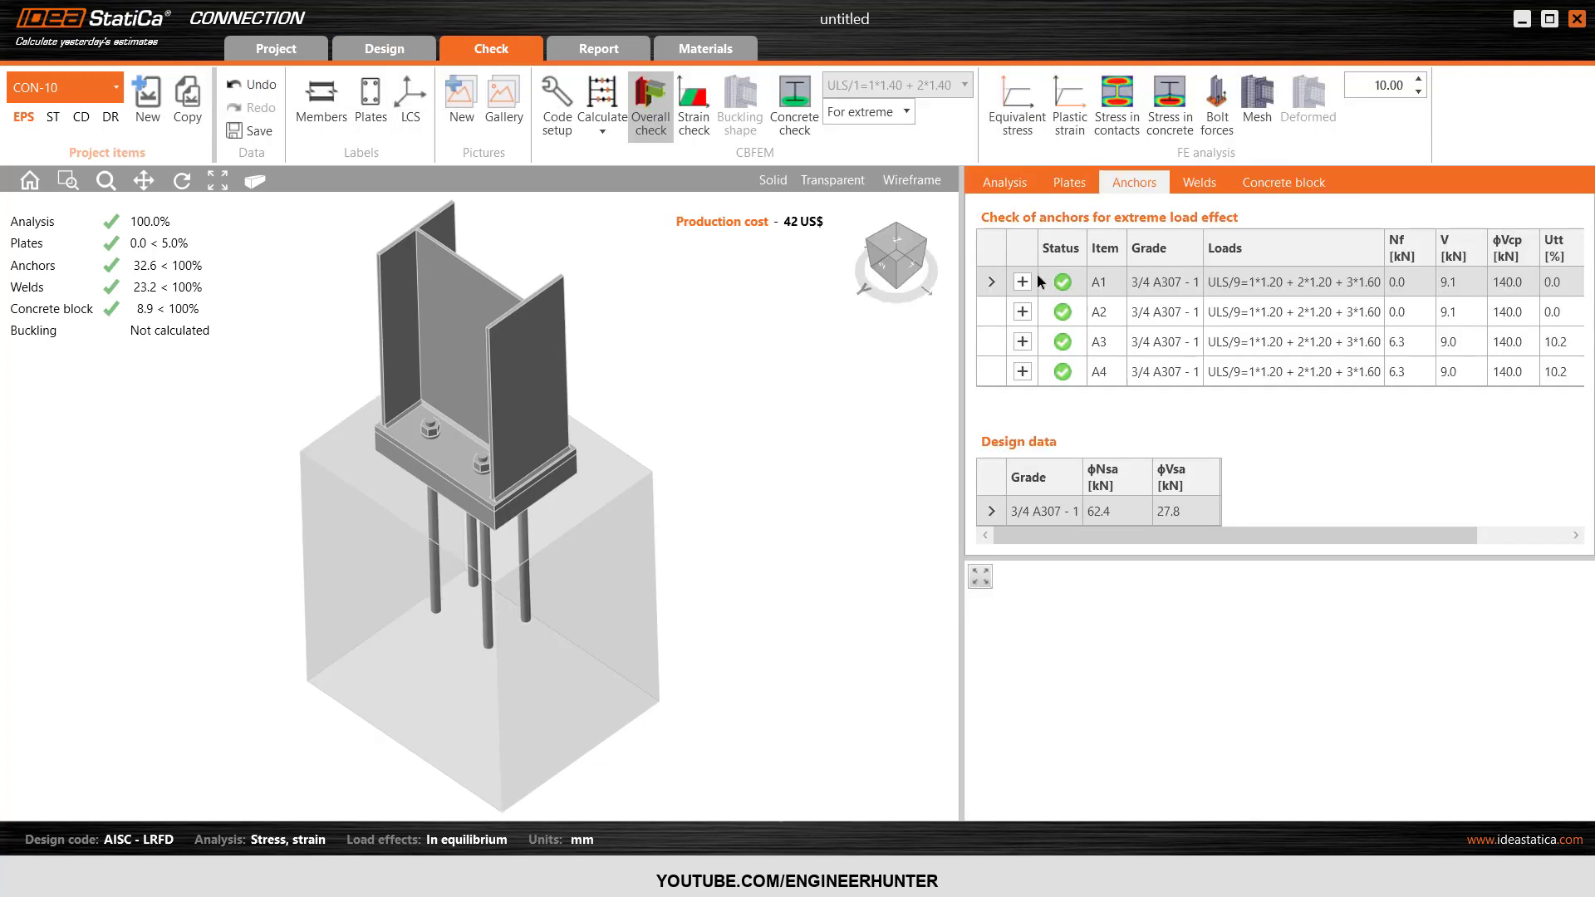
{"action": "left_click", "coordinate": [1022, 311]}
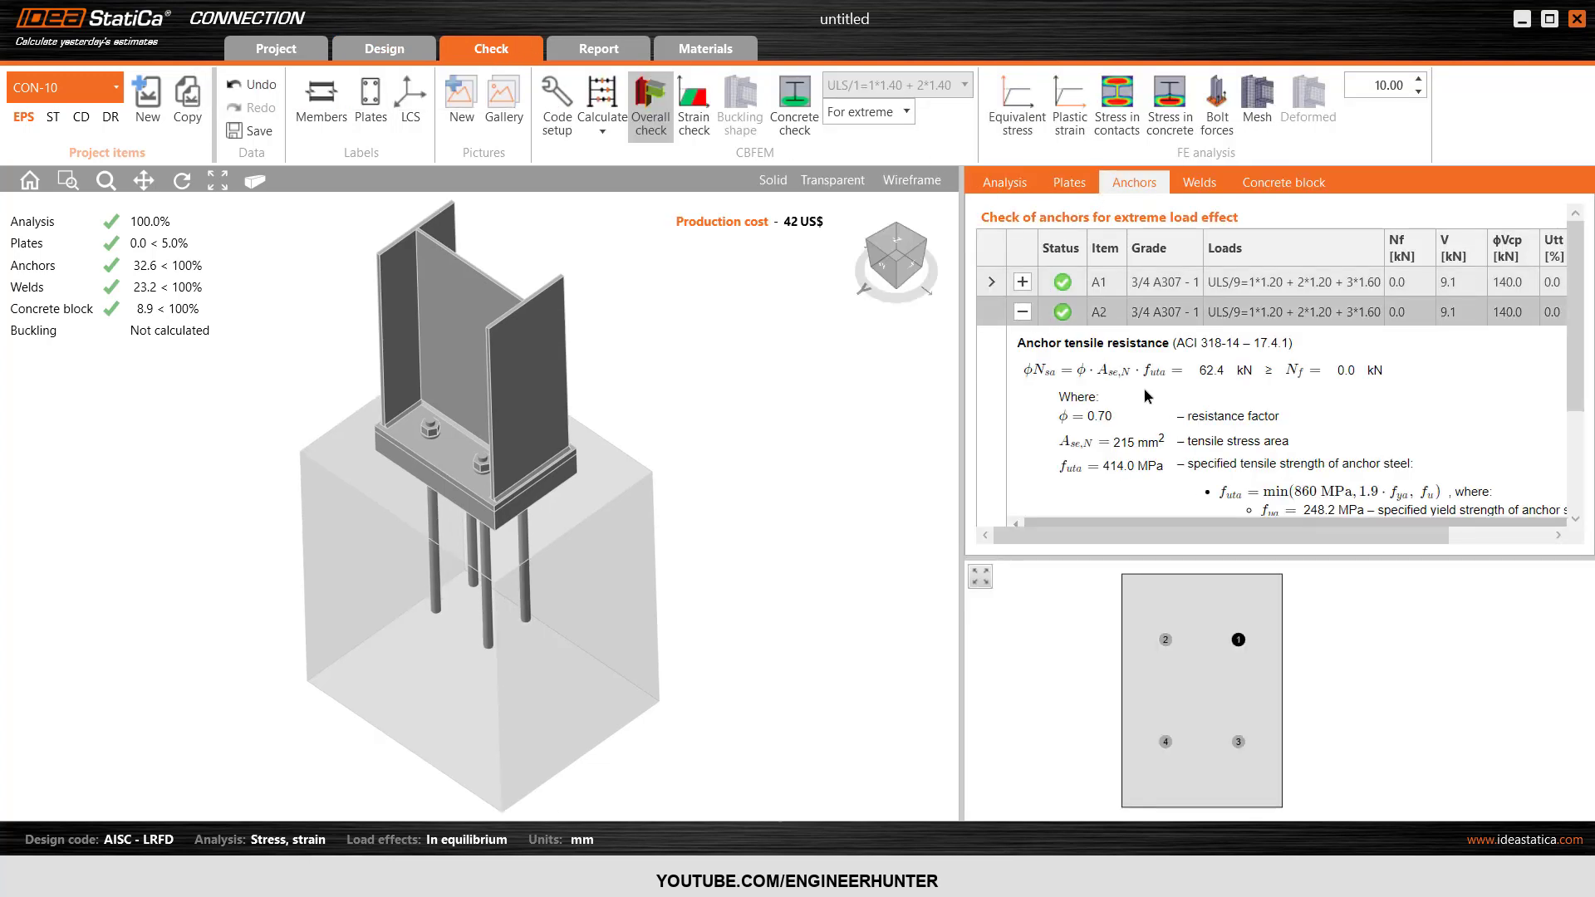
{"action": "scroll", "coordinate": [1145, 389], "scroll_direction": "down", "scroll_amount": 3}
{"action": "scroll", "coordinate": [1146, 390], "scroll_direction": "down", "scroll_amount": 4}
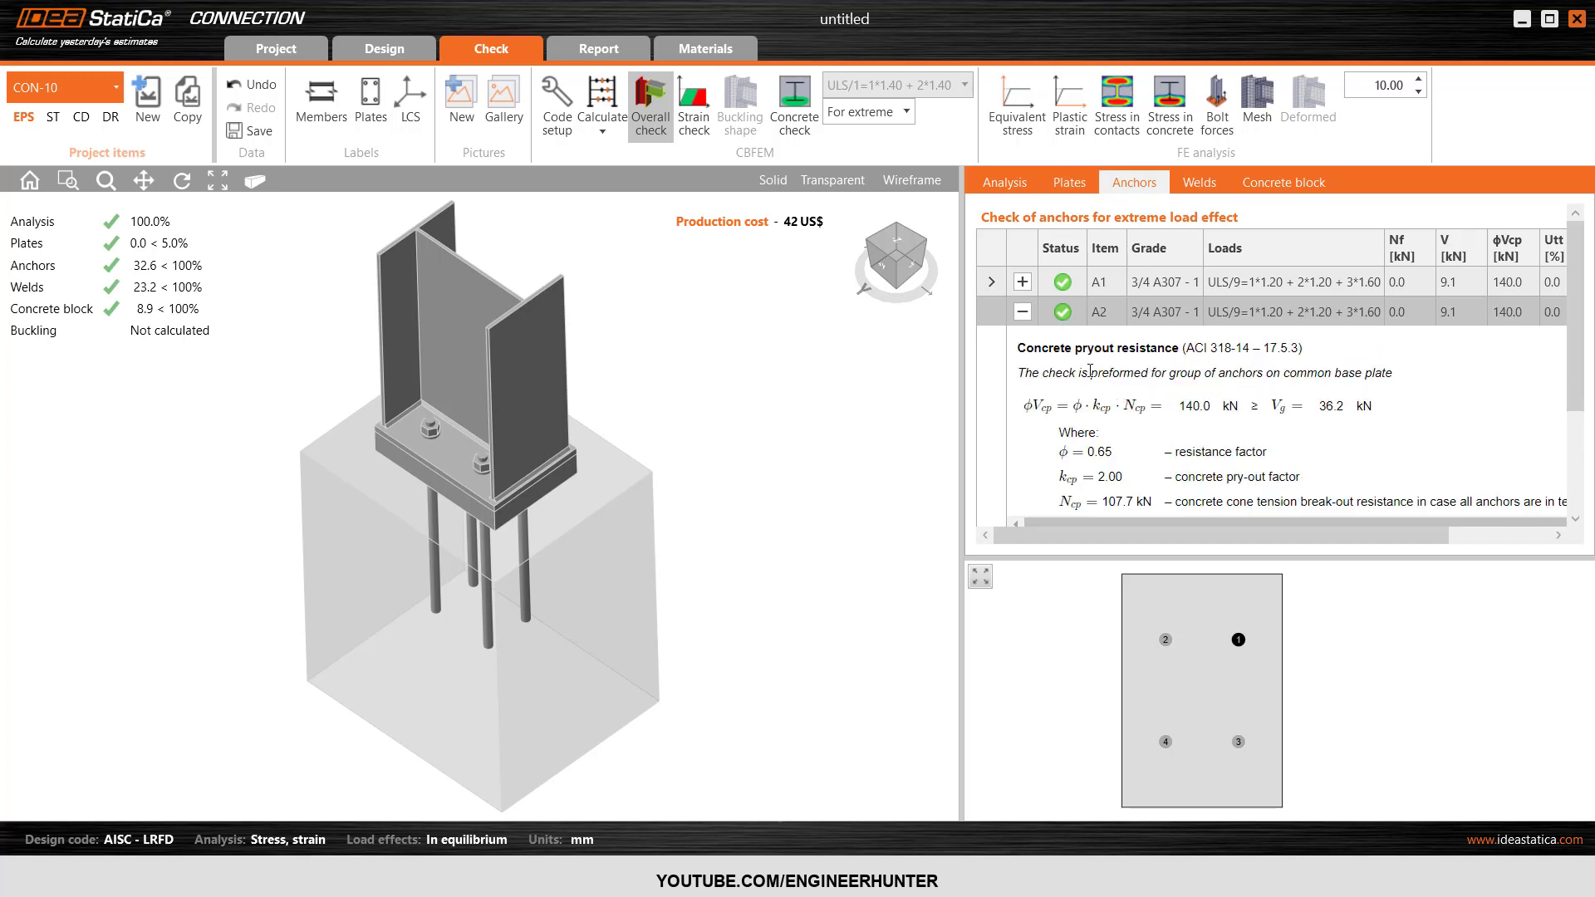
{"action": "scroll", "coordinate": [1040, 363], "scroll_direction": "down", "scroll_amount": 5}
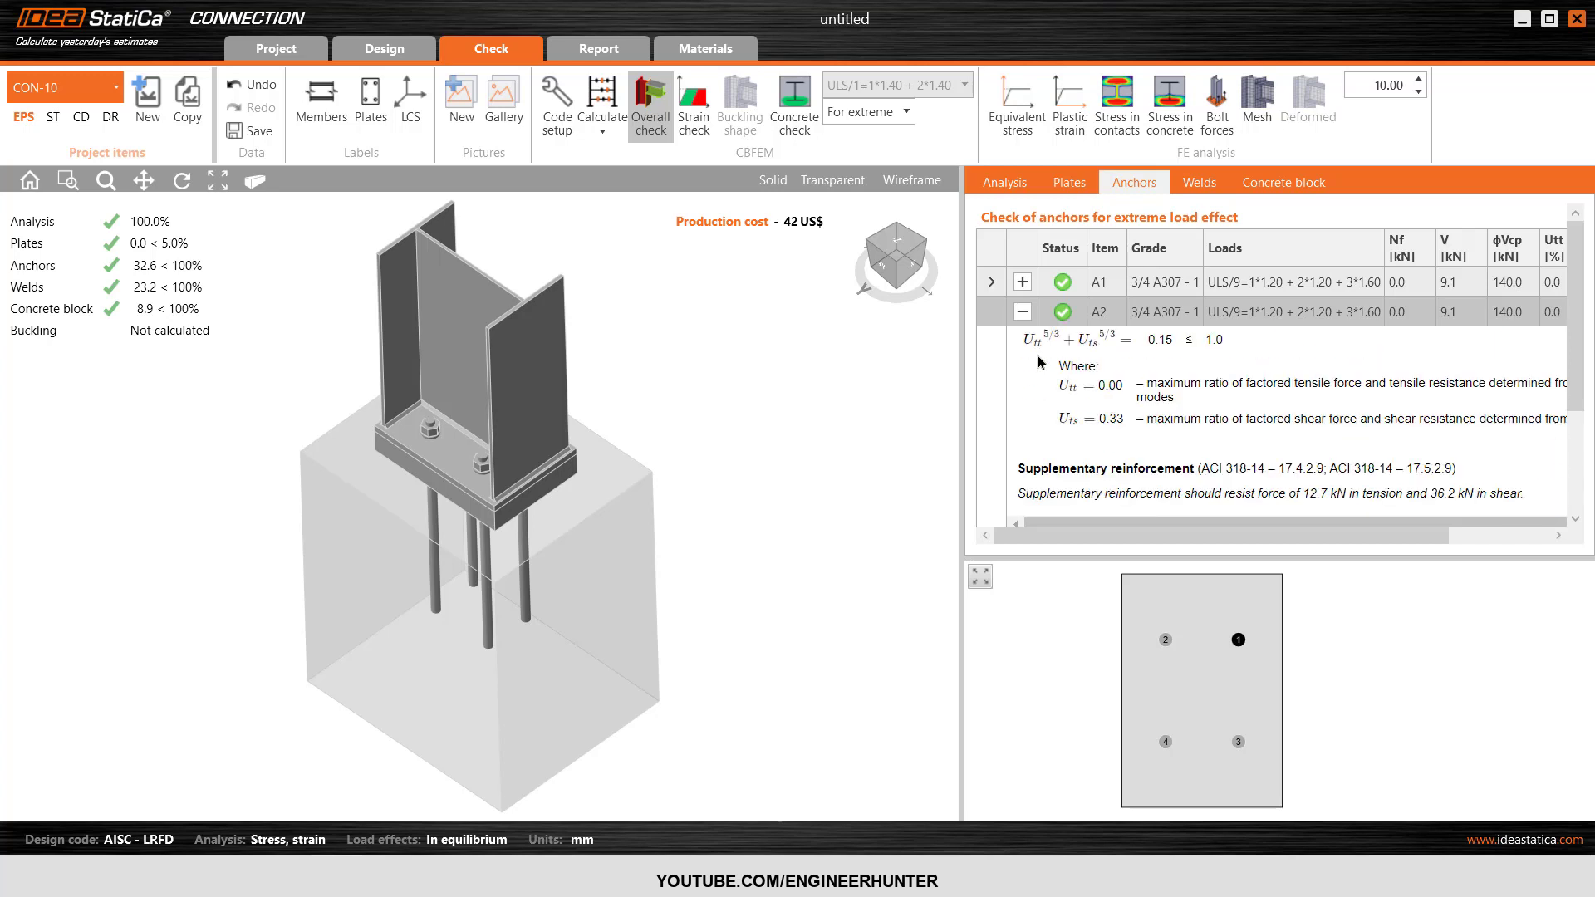
{"action": "left_click_drag", "start_coordinate": [1020, 466], "coordinate": [1164, 466]}
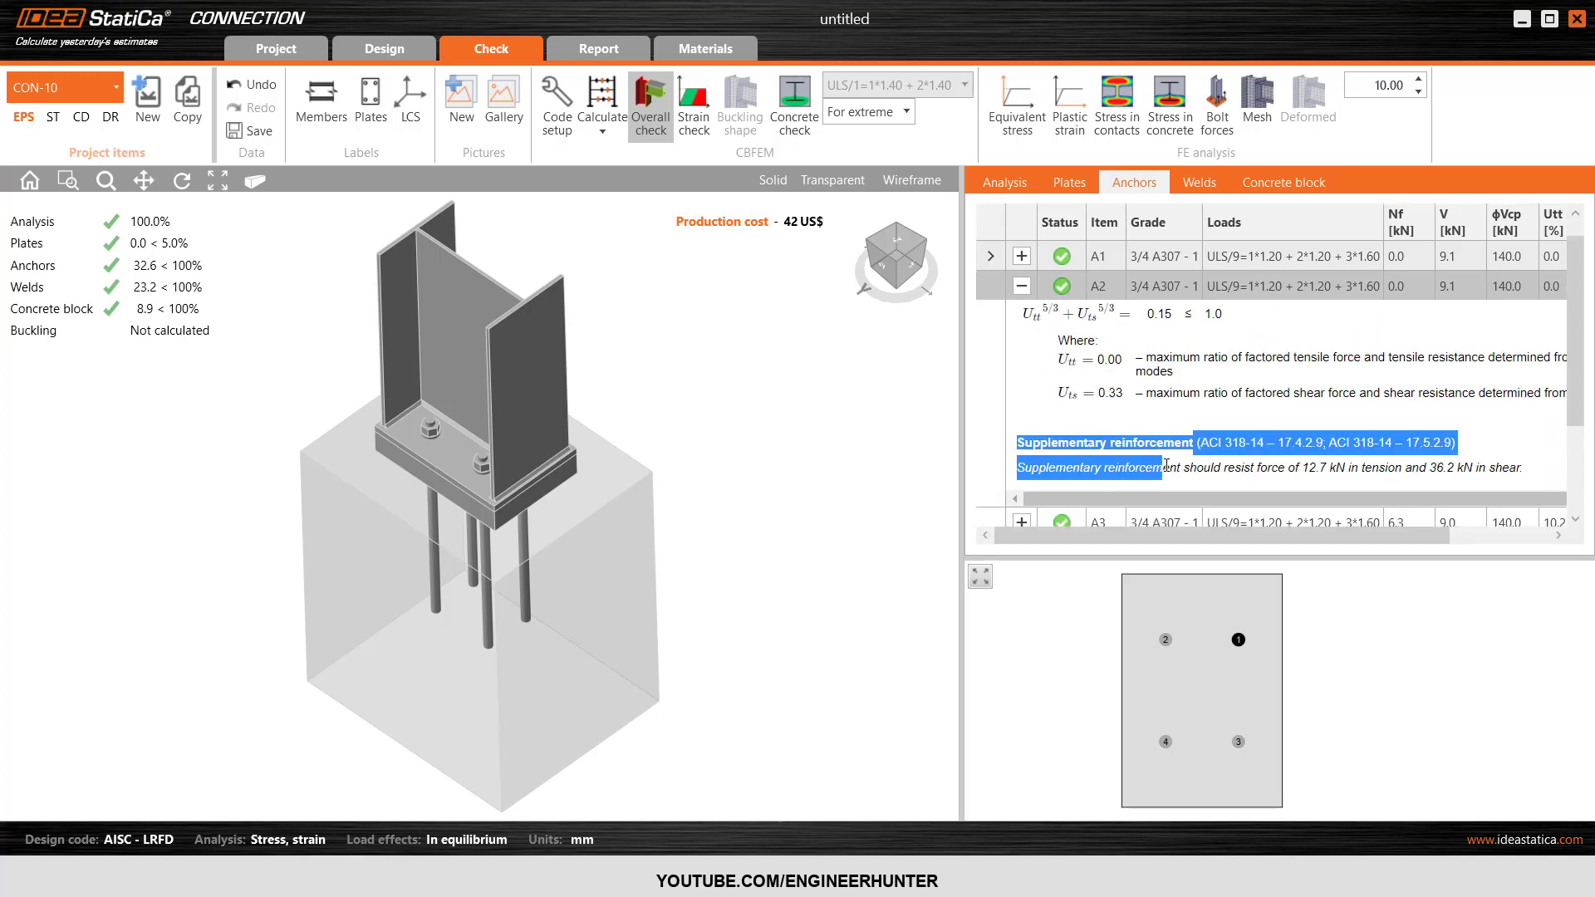
{"action": "left_click", "coordinate": [1165, 466]}
{"action": "left_click_drag", "start_coordinate": [1017, 442], "coordinate": [1197, 445]}
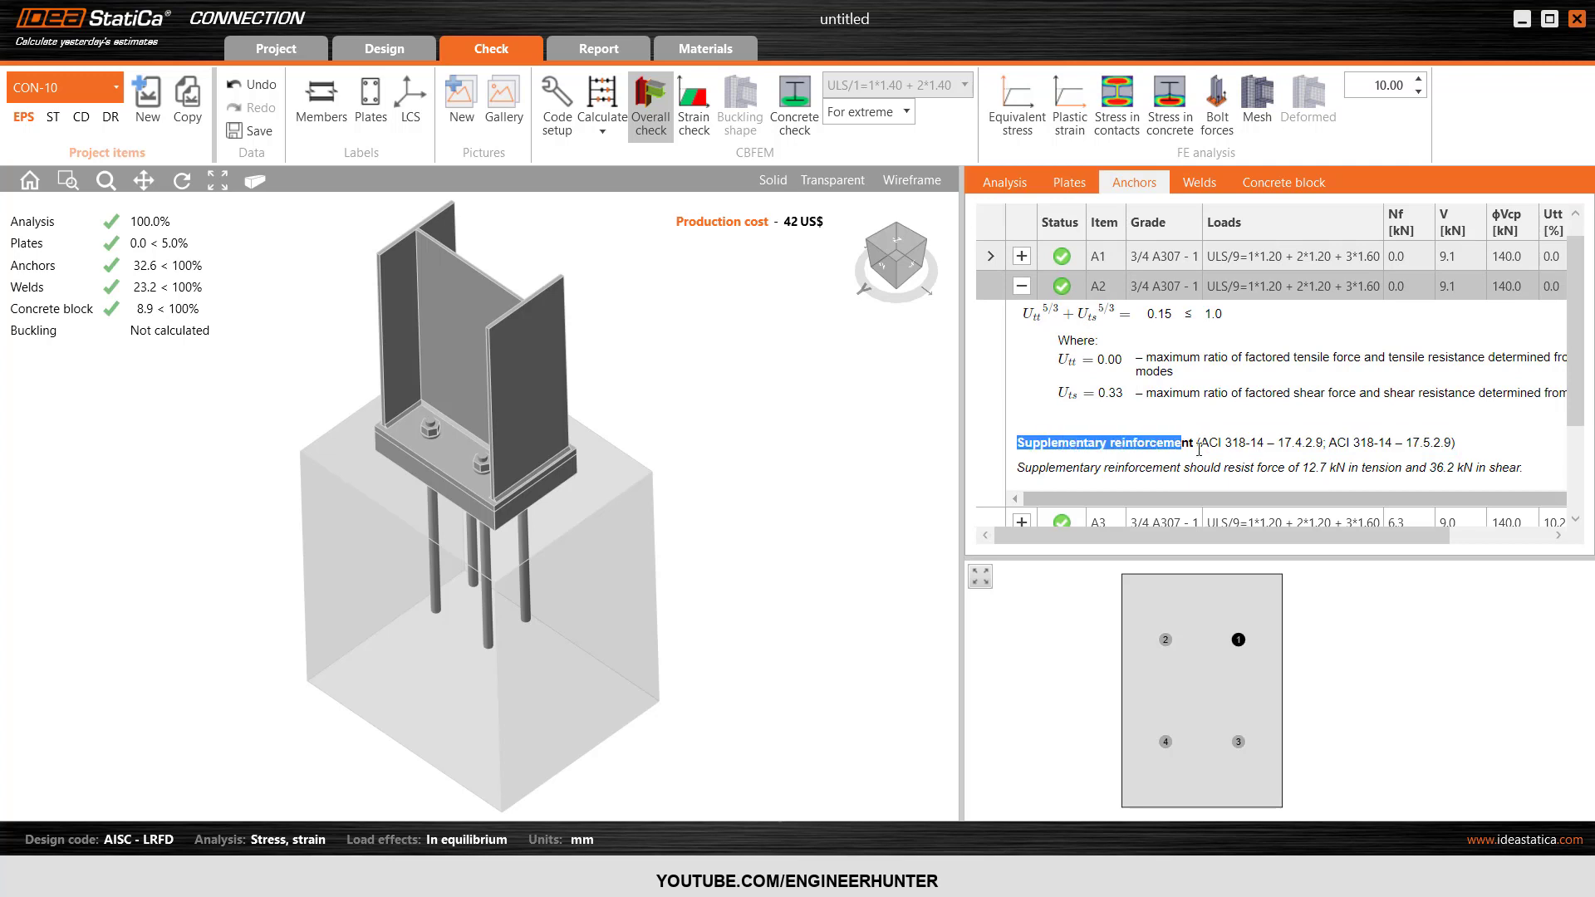
{"action": "left_click", "coordinate": [1230, 463]}
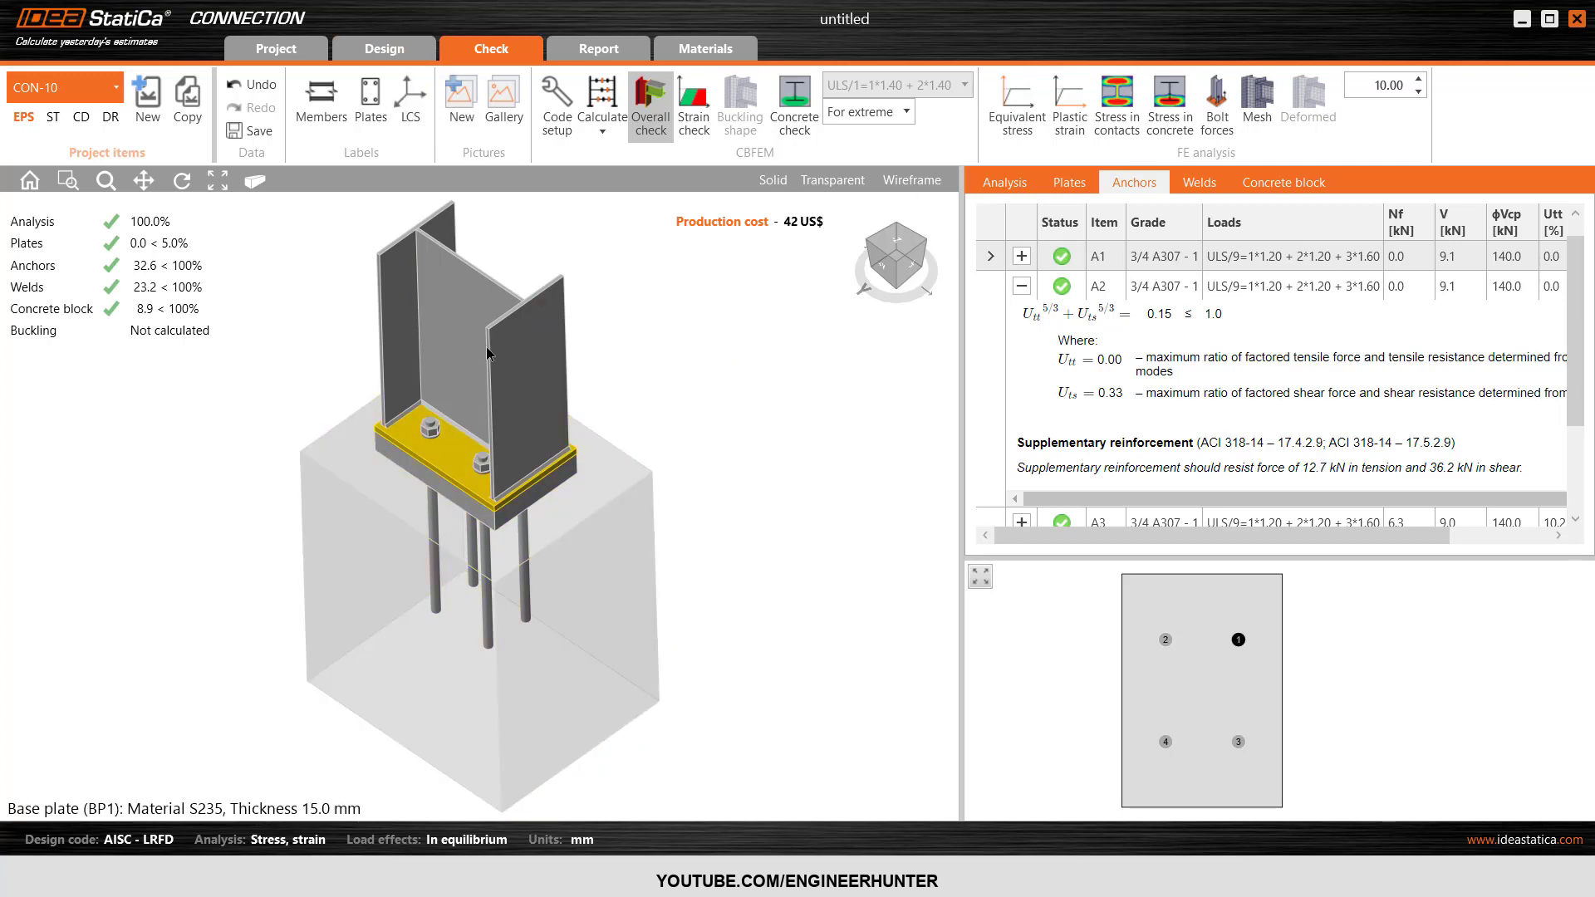
{"action": "left_click", "coordinate": [1007, 184]}
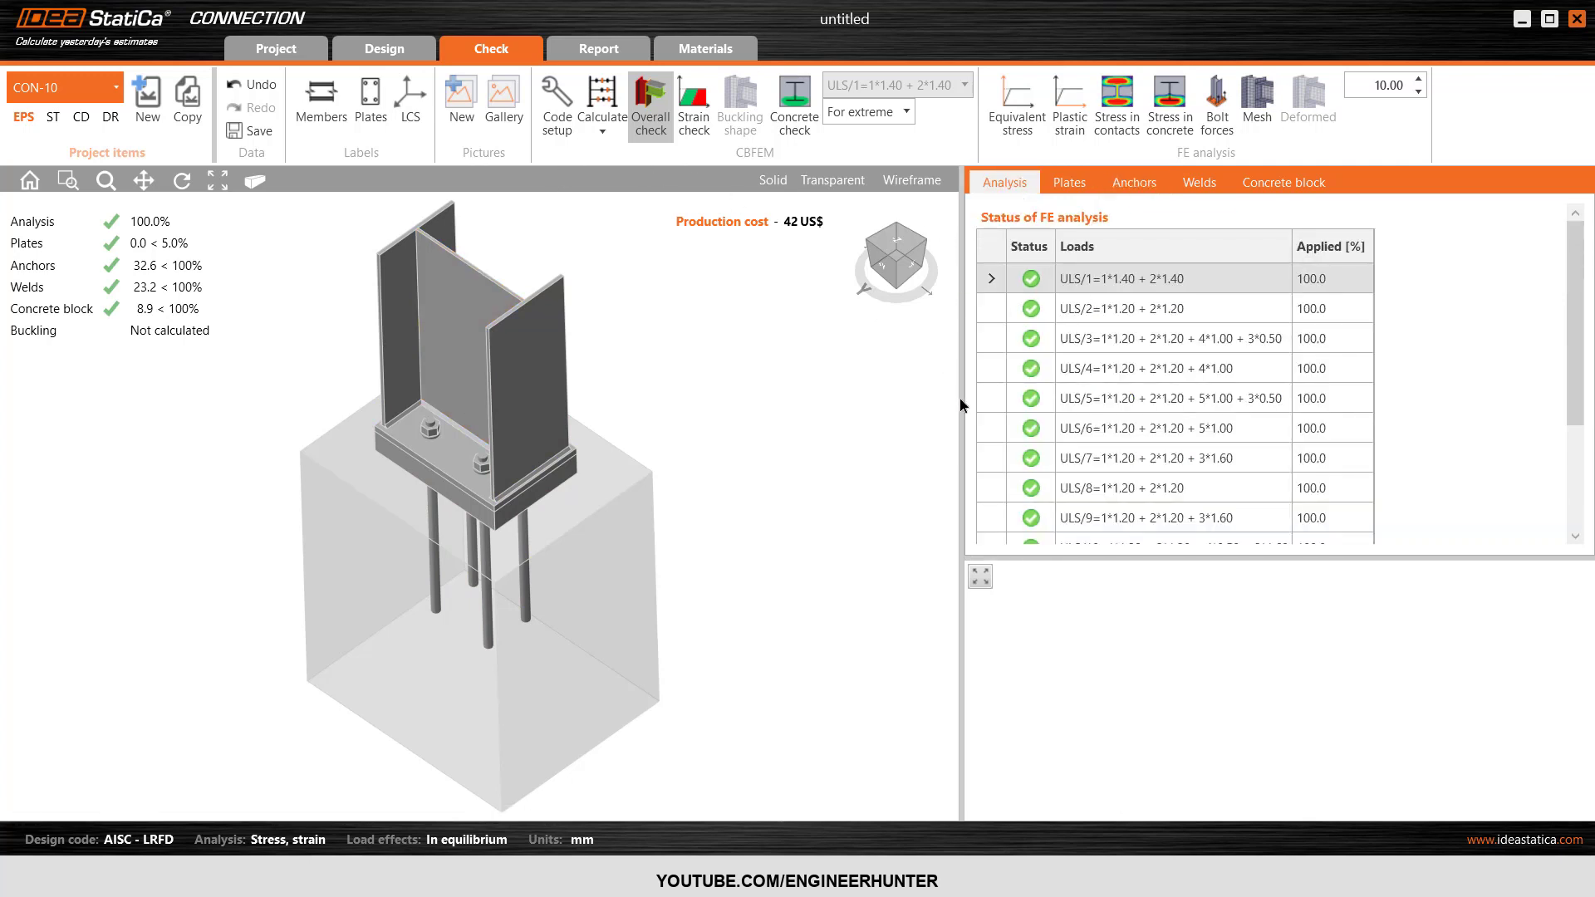
Widen the model view and display the equivalent stress results with the finite element mesh and deformed shape.
{"action": "left_click_drag", "start_coordinate": [961, 405], "coordinate": [1120, 404]}
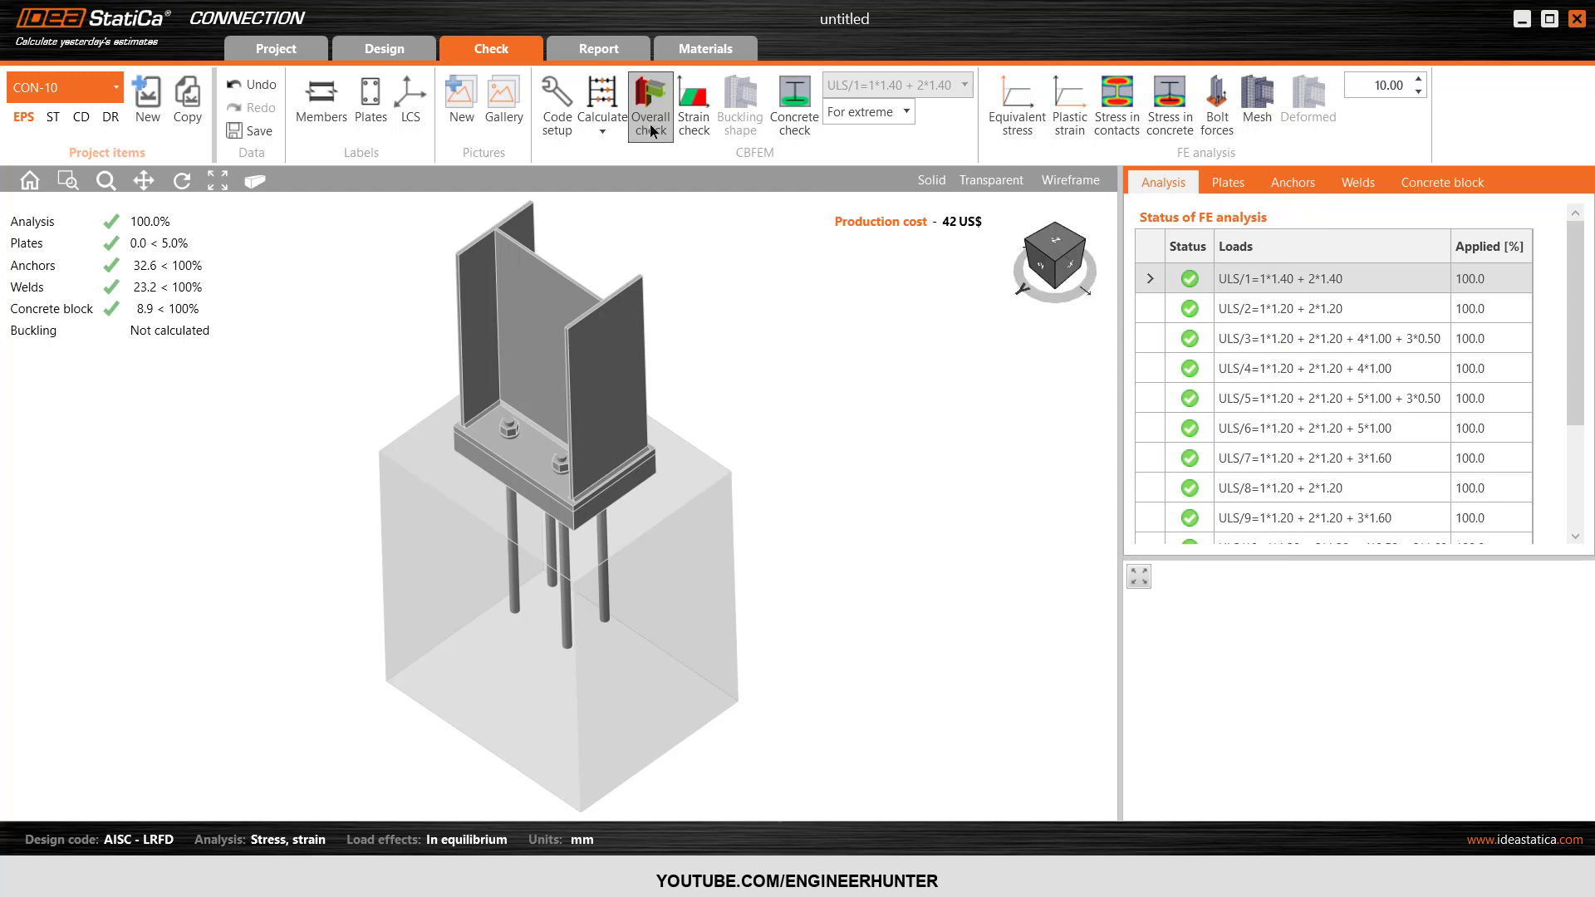
{"action": "left_click", "coordinate": [1020, 123]}
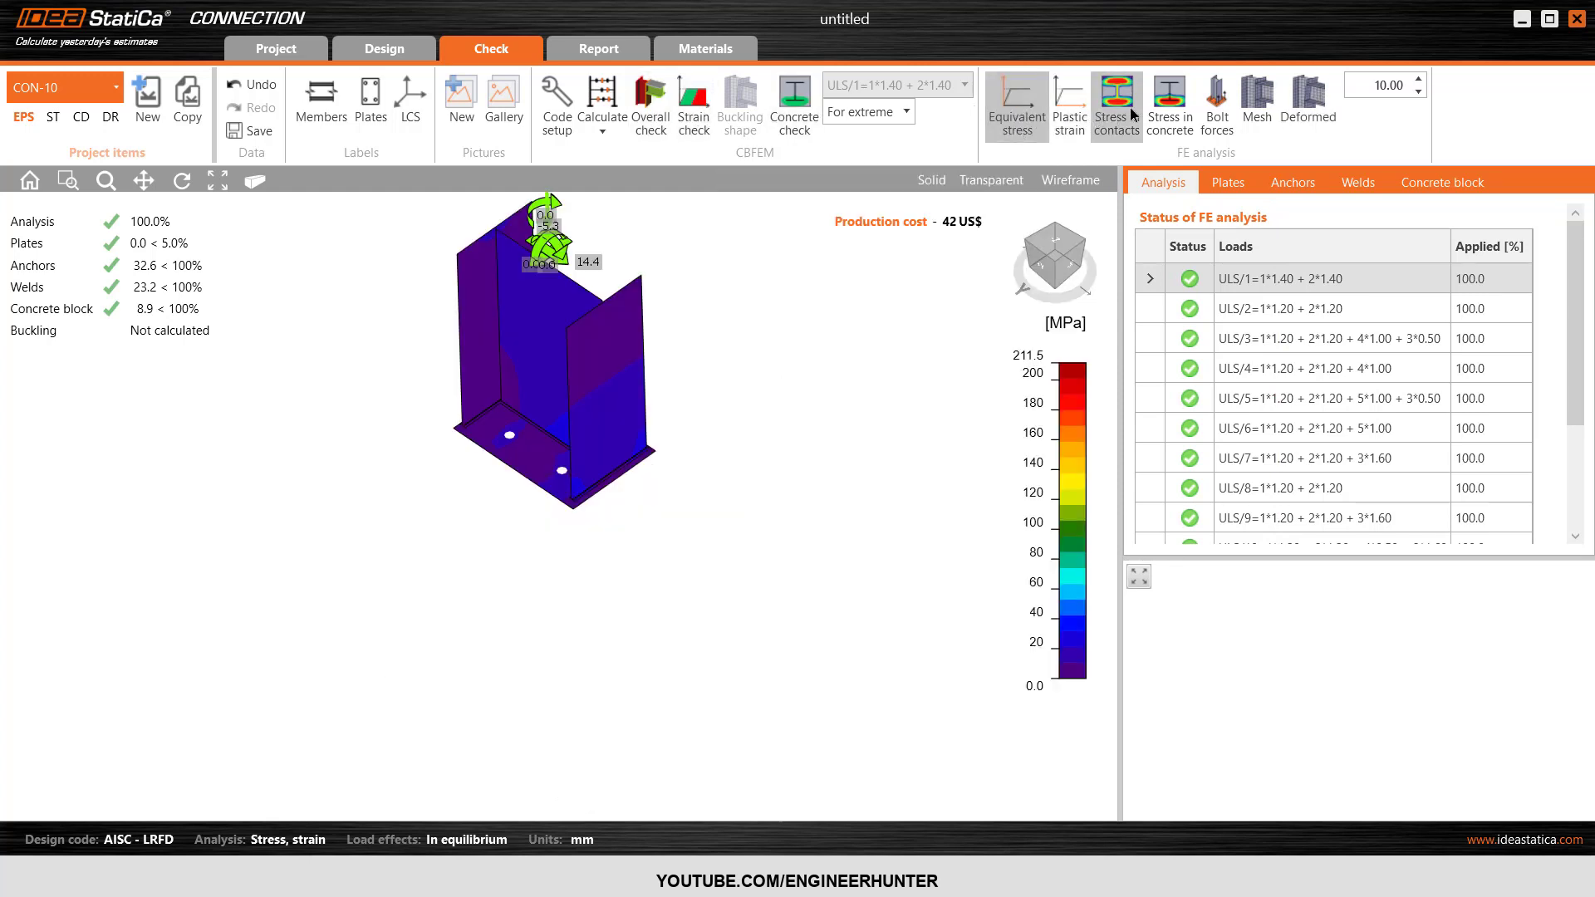
{"action": "left_click", "coordinate": [1258, 103]}
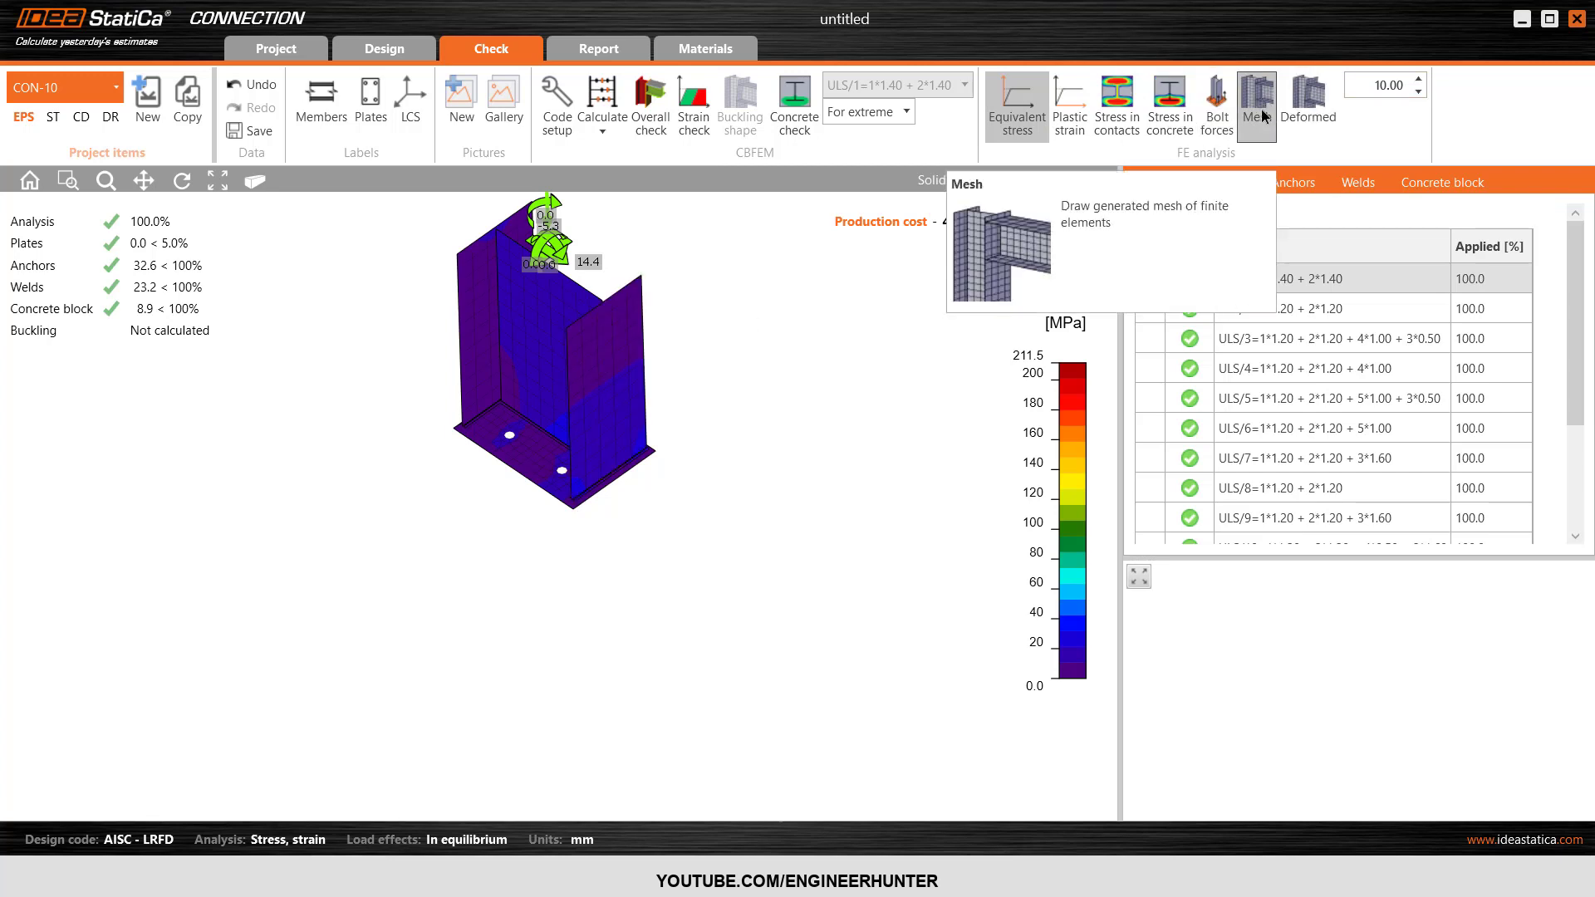
{"action": "left_click", "coordinate": [1308, 104]}
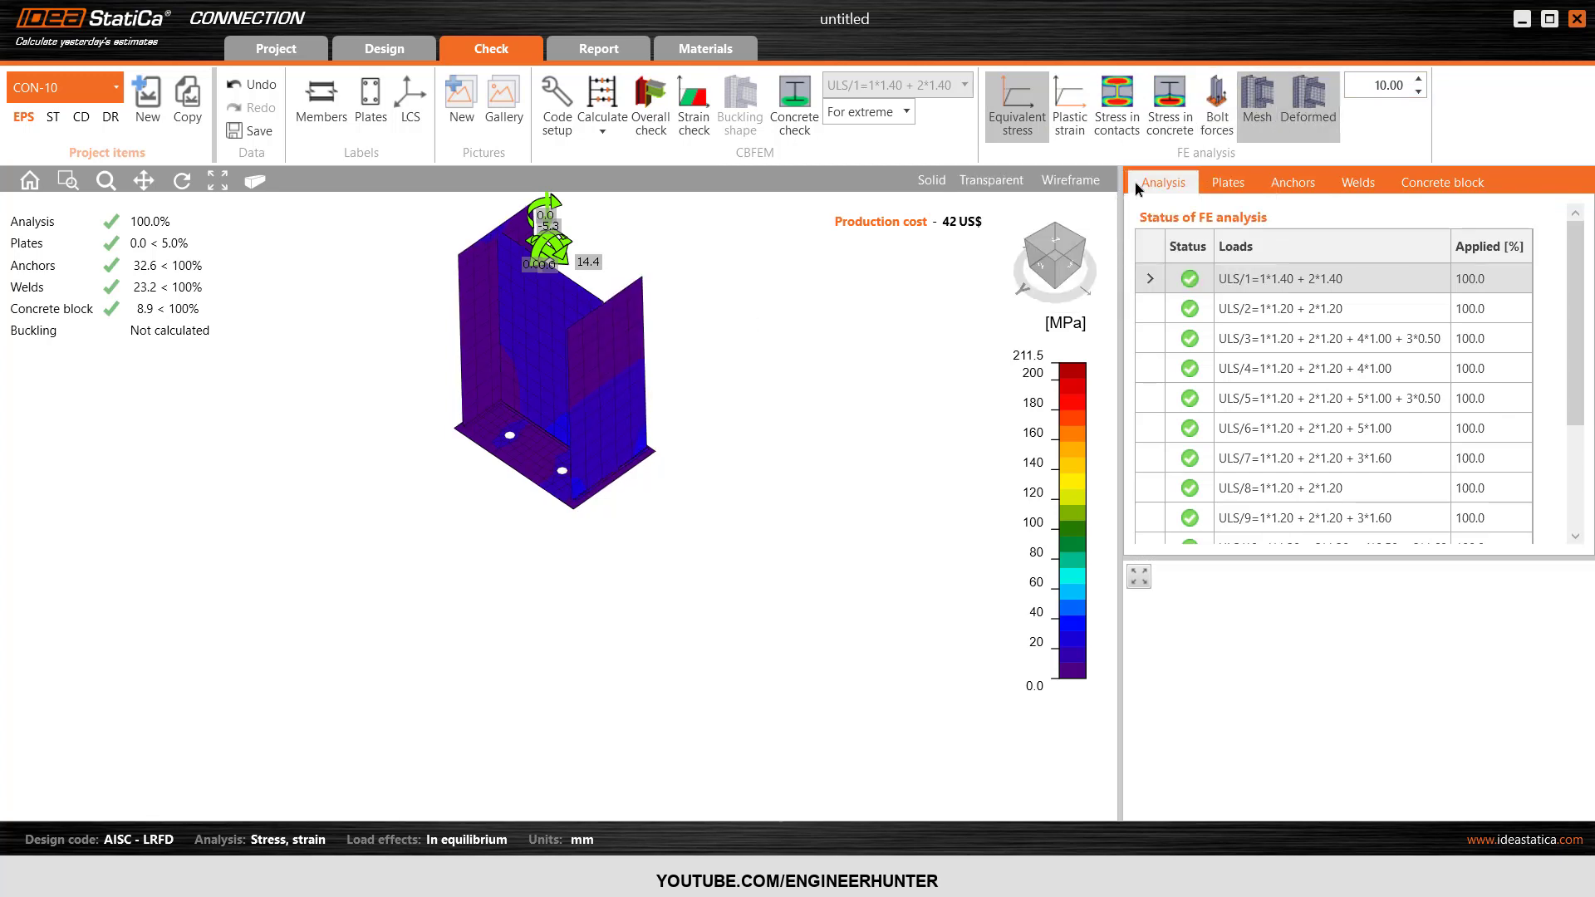
Set the deformation scale to 100 and examine the deformed column base from the +Y side and in isometric view.
{"action": "left_click", "coordinate": [1419, 79]}
{"action": "left_click", "coordinate": [1419, 79]}
{"action": "left_click", "coordinate": [1419, 79]}
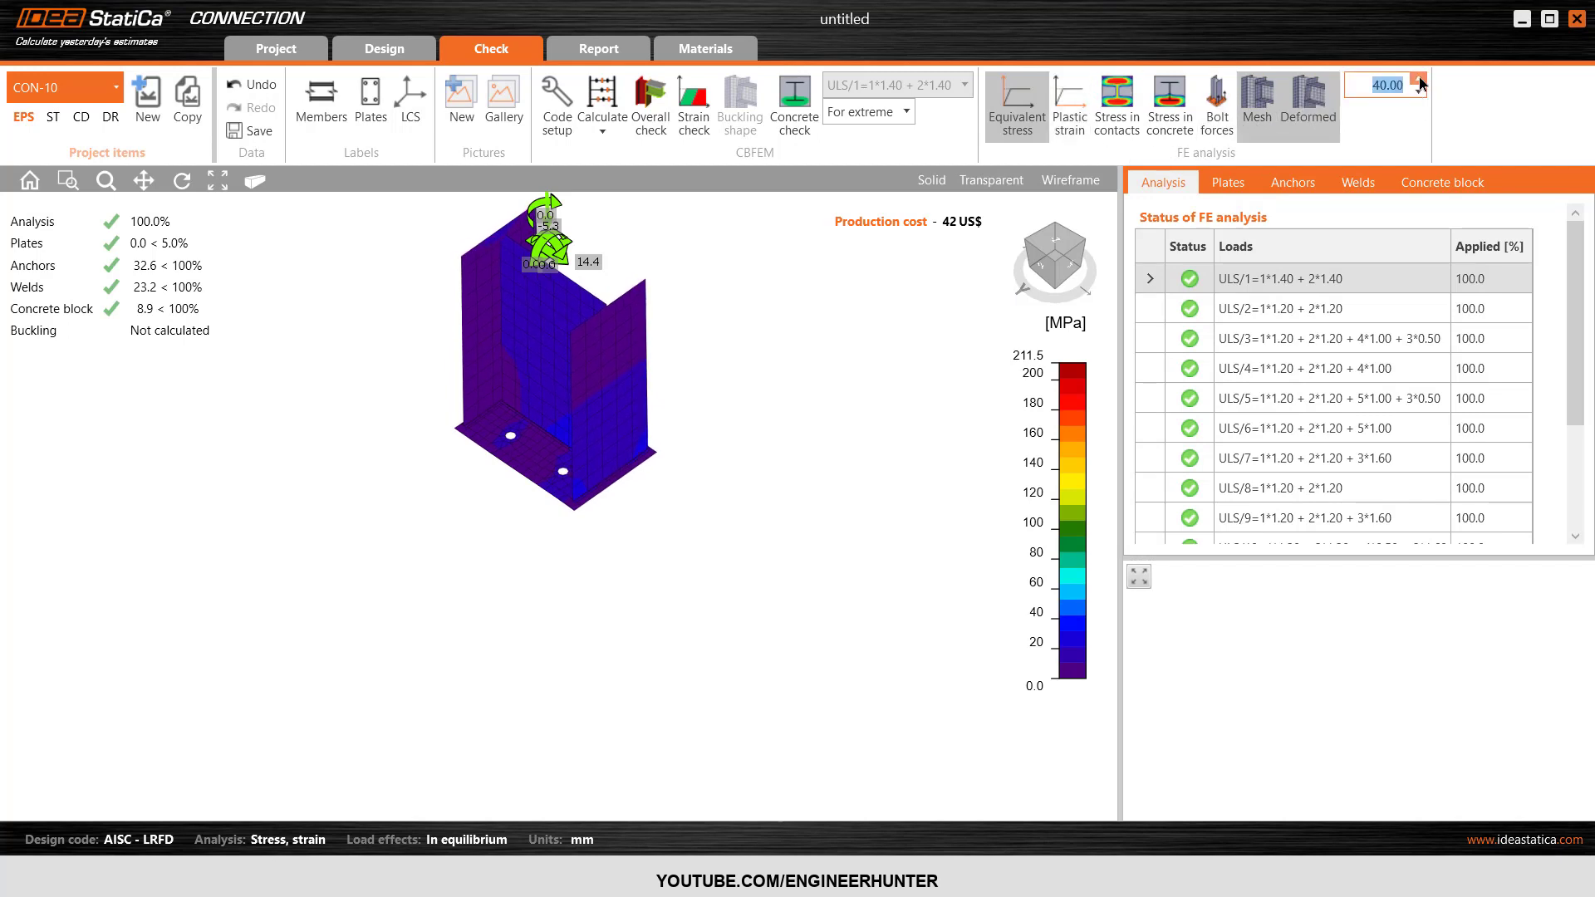
{"action": "left_click", "coordinate": [1419, 81]}
{"action": "left_click", "coordinate": [1419, 81]}
{"action": "left_click", "coordinate": [1419, 81]}
{"action": "left_click", "coordinate": [1419, 81]}
{"action": "left_click", "coordinate": [1419, 80]}
{"action": "left_click", "coordinate": [1419, 80]}
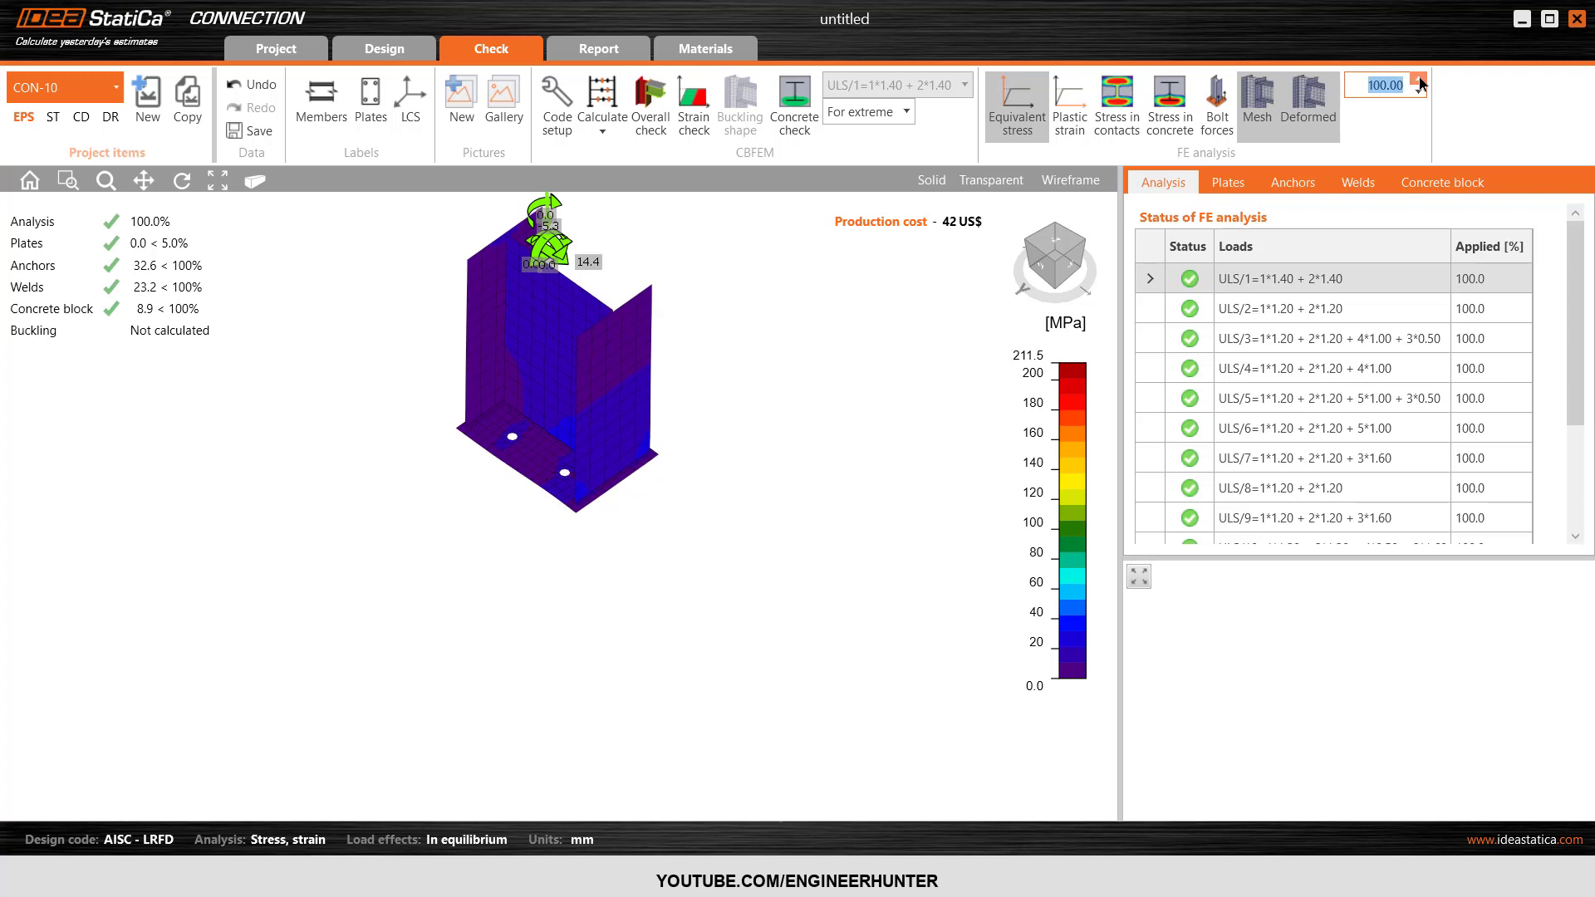
{"action": "left_click", "coordinate": [1041, 266]}
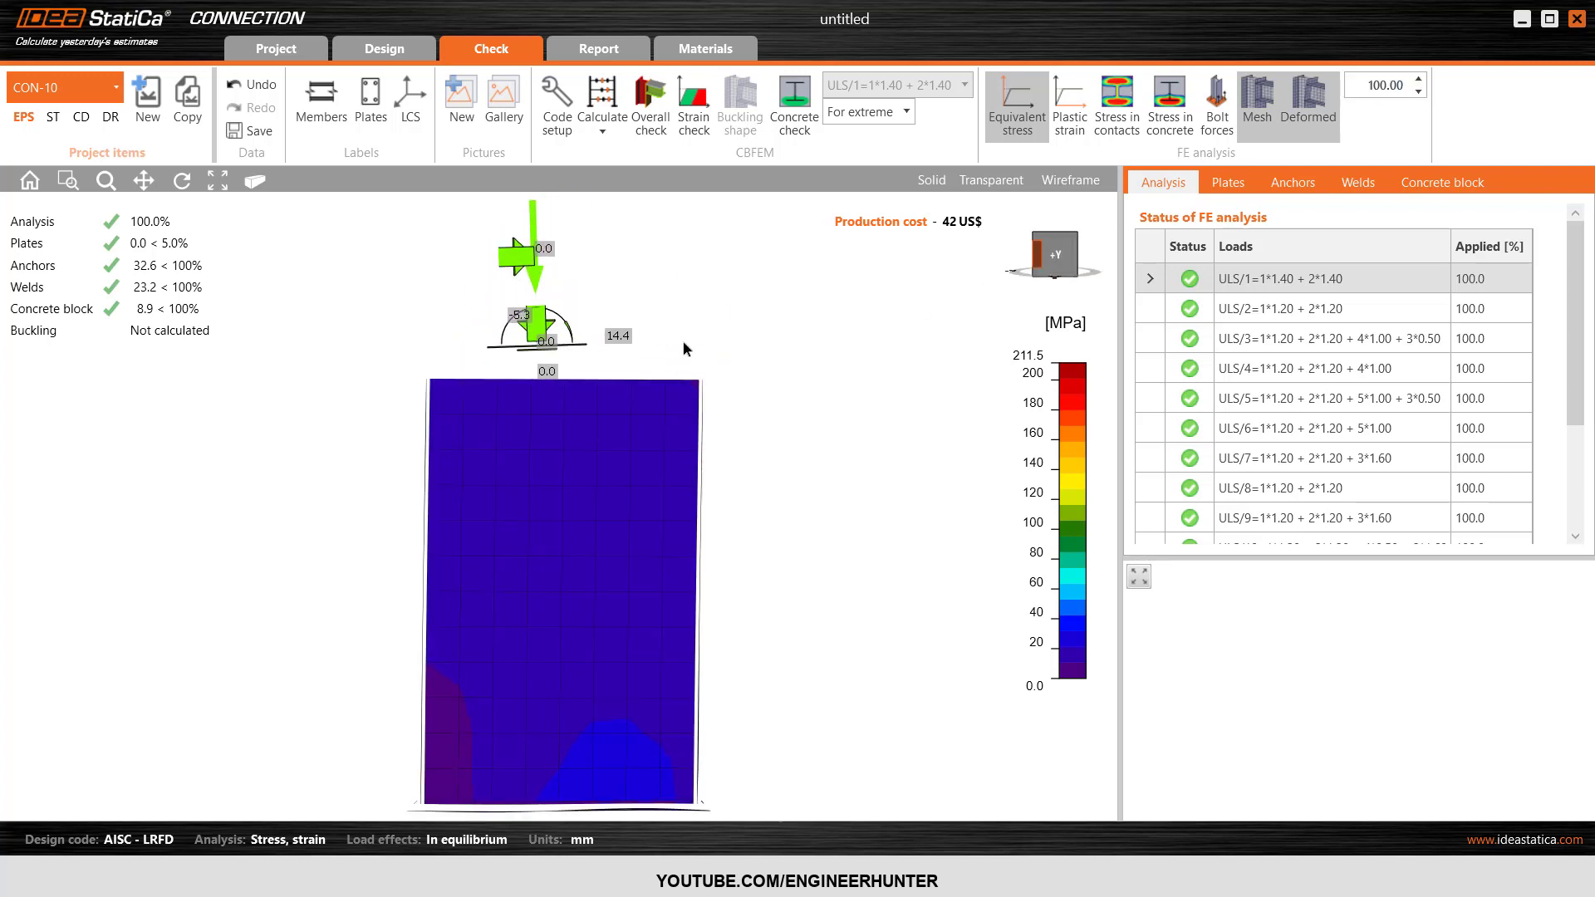
{"action": "left_click", "coordinate": [1075, 235]}
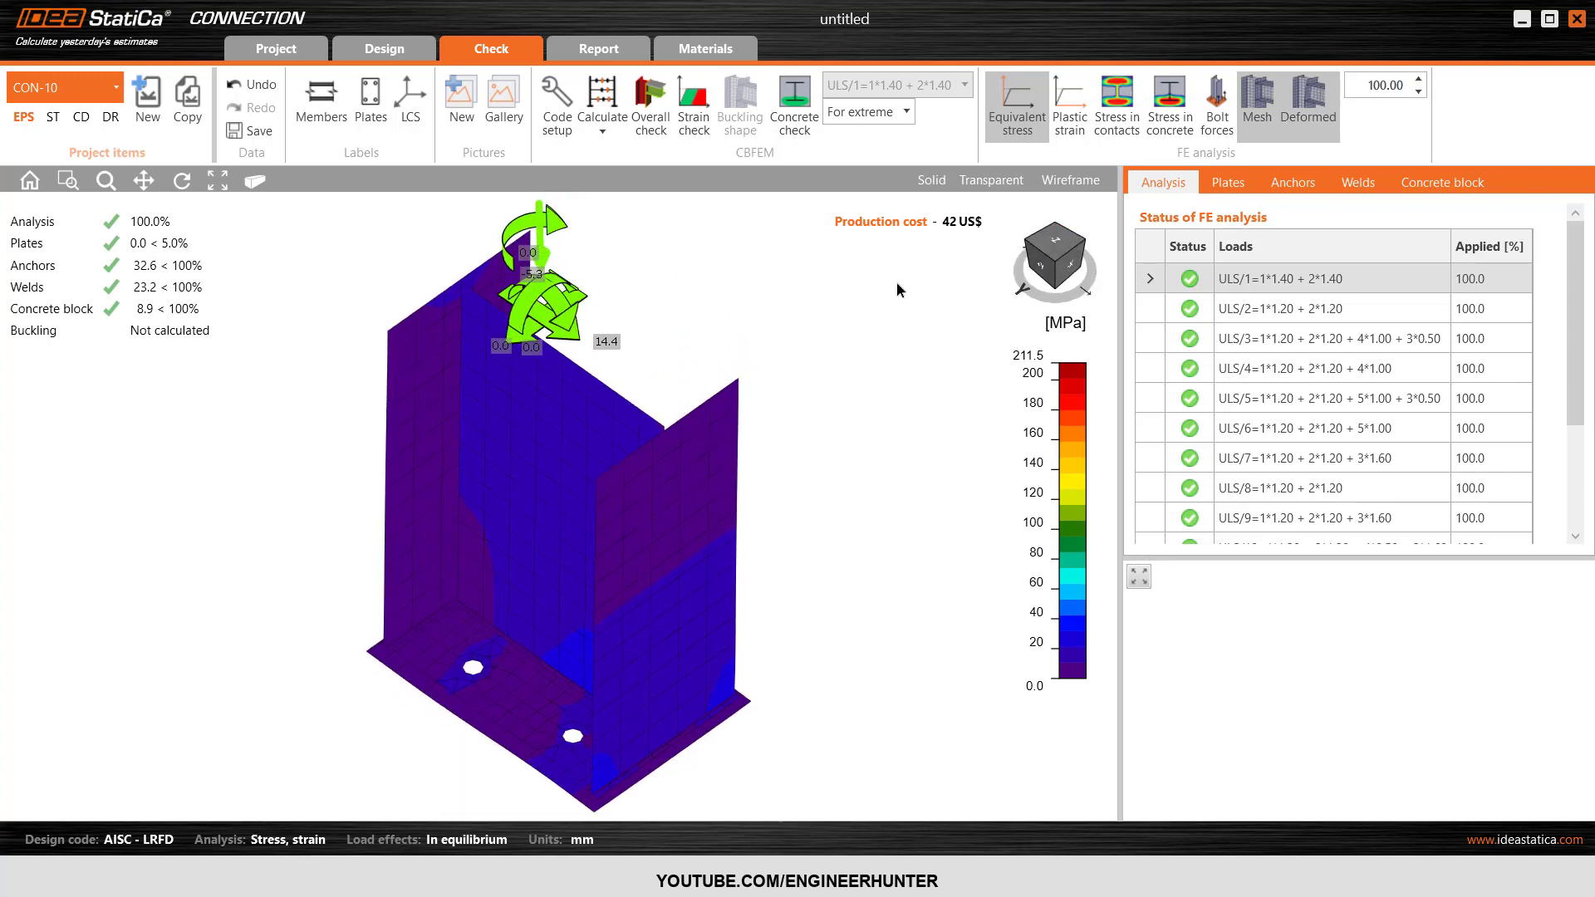
Return to the overall check display and run the combined stress/strain and buckling calculation.
{"action": "left_click", "coordinate": [658, 122]}
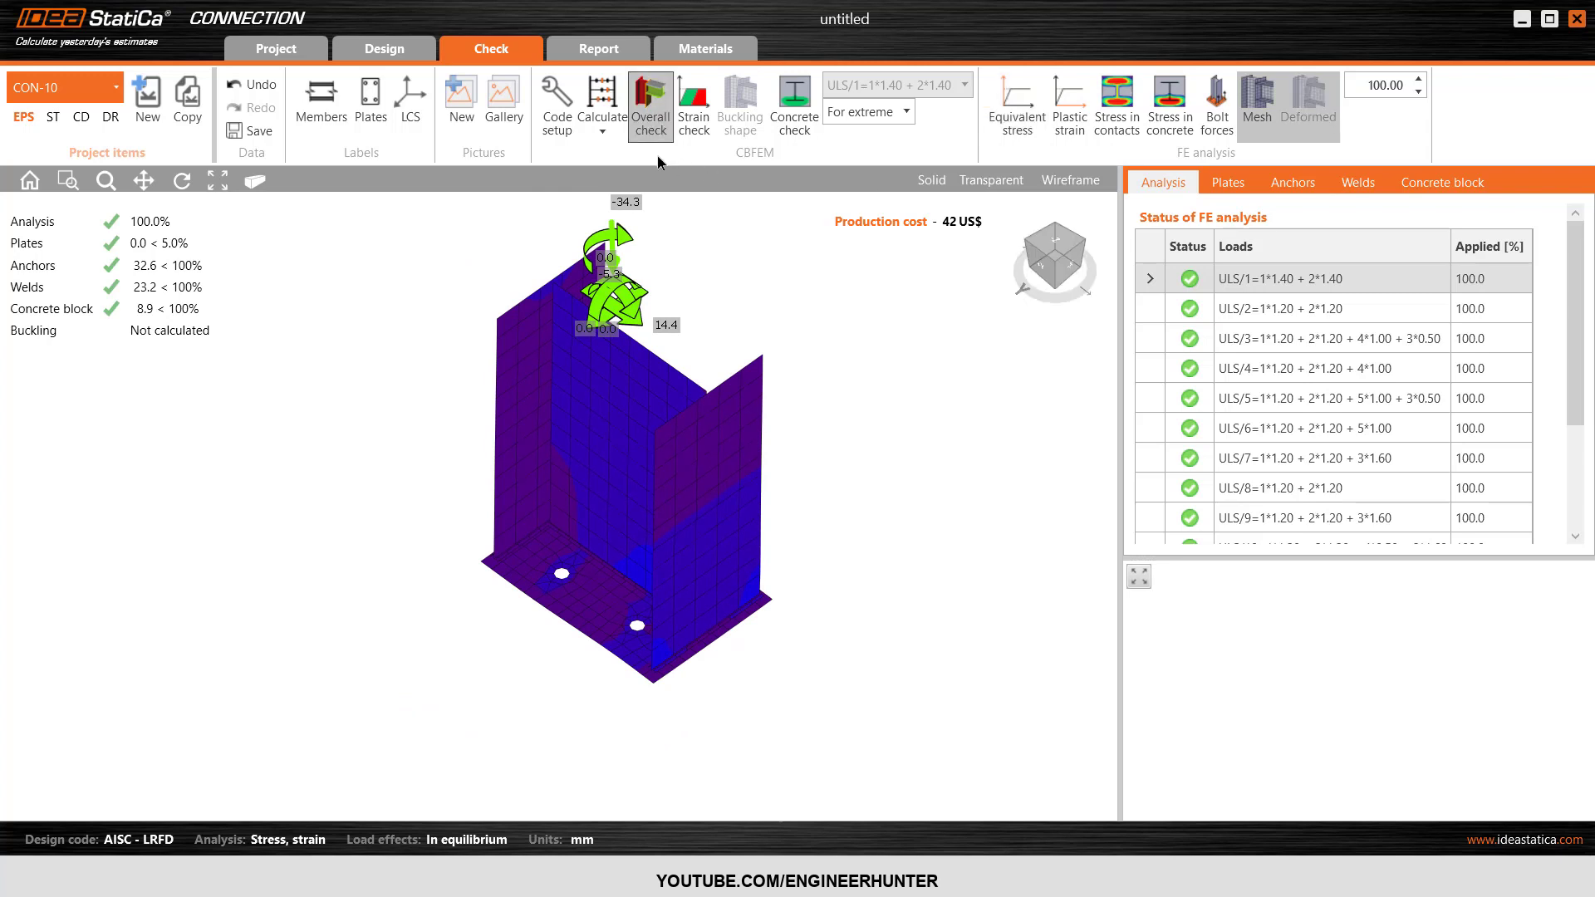
{"action": "left_click", "coordinate": [677, 105]}
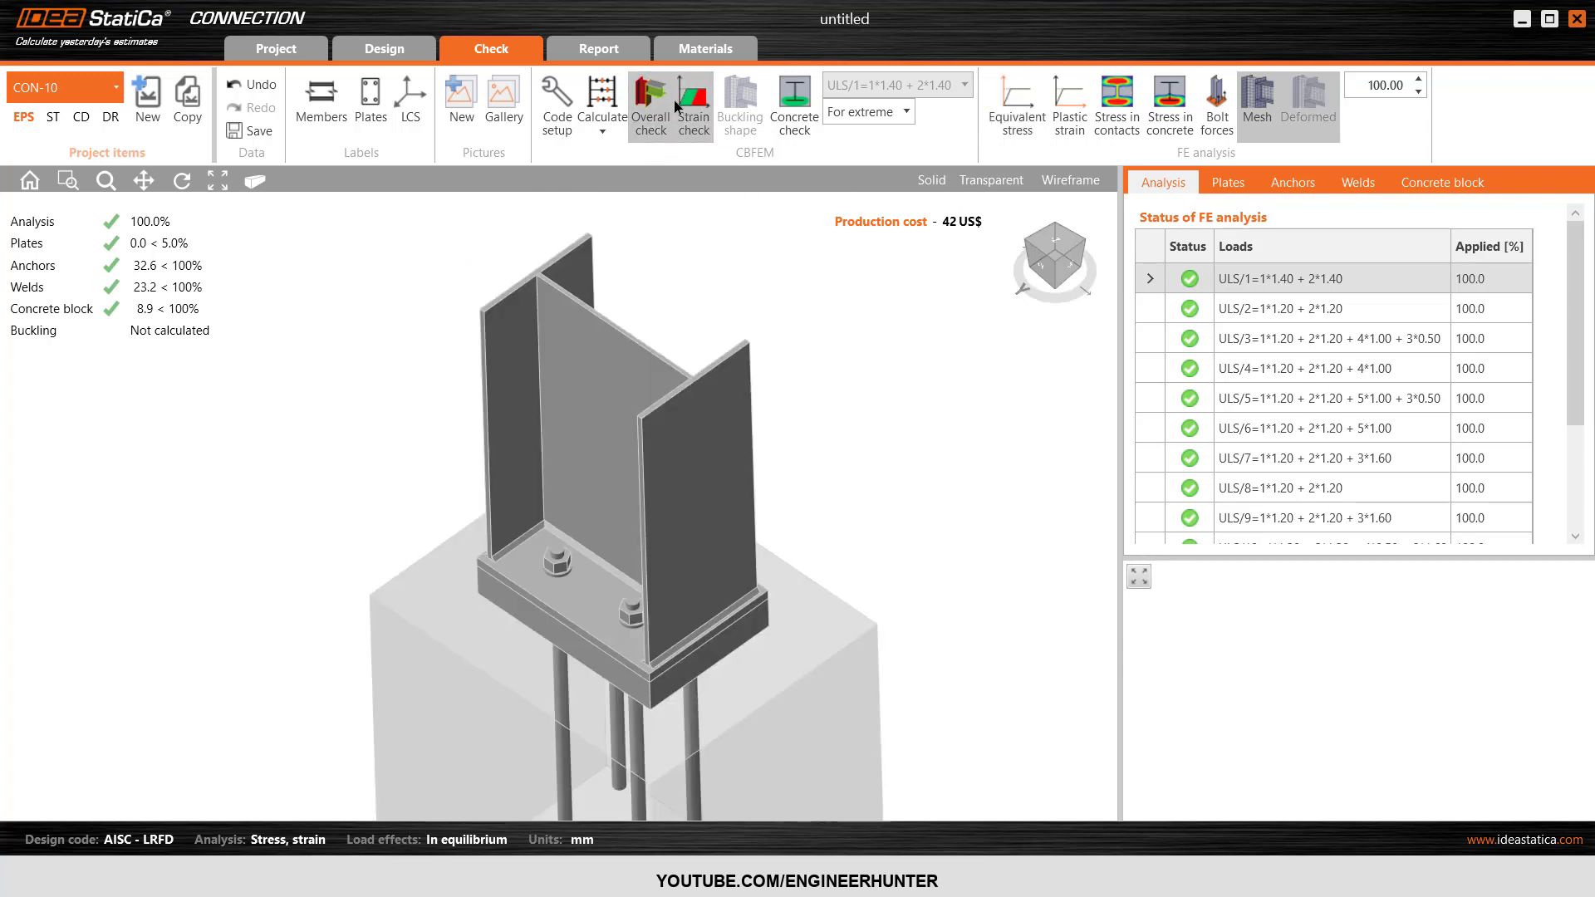
{"action": "scroll", "coordinate": [664, 267], "scroll_direction": "down", "scroll_amount": 5}
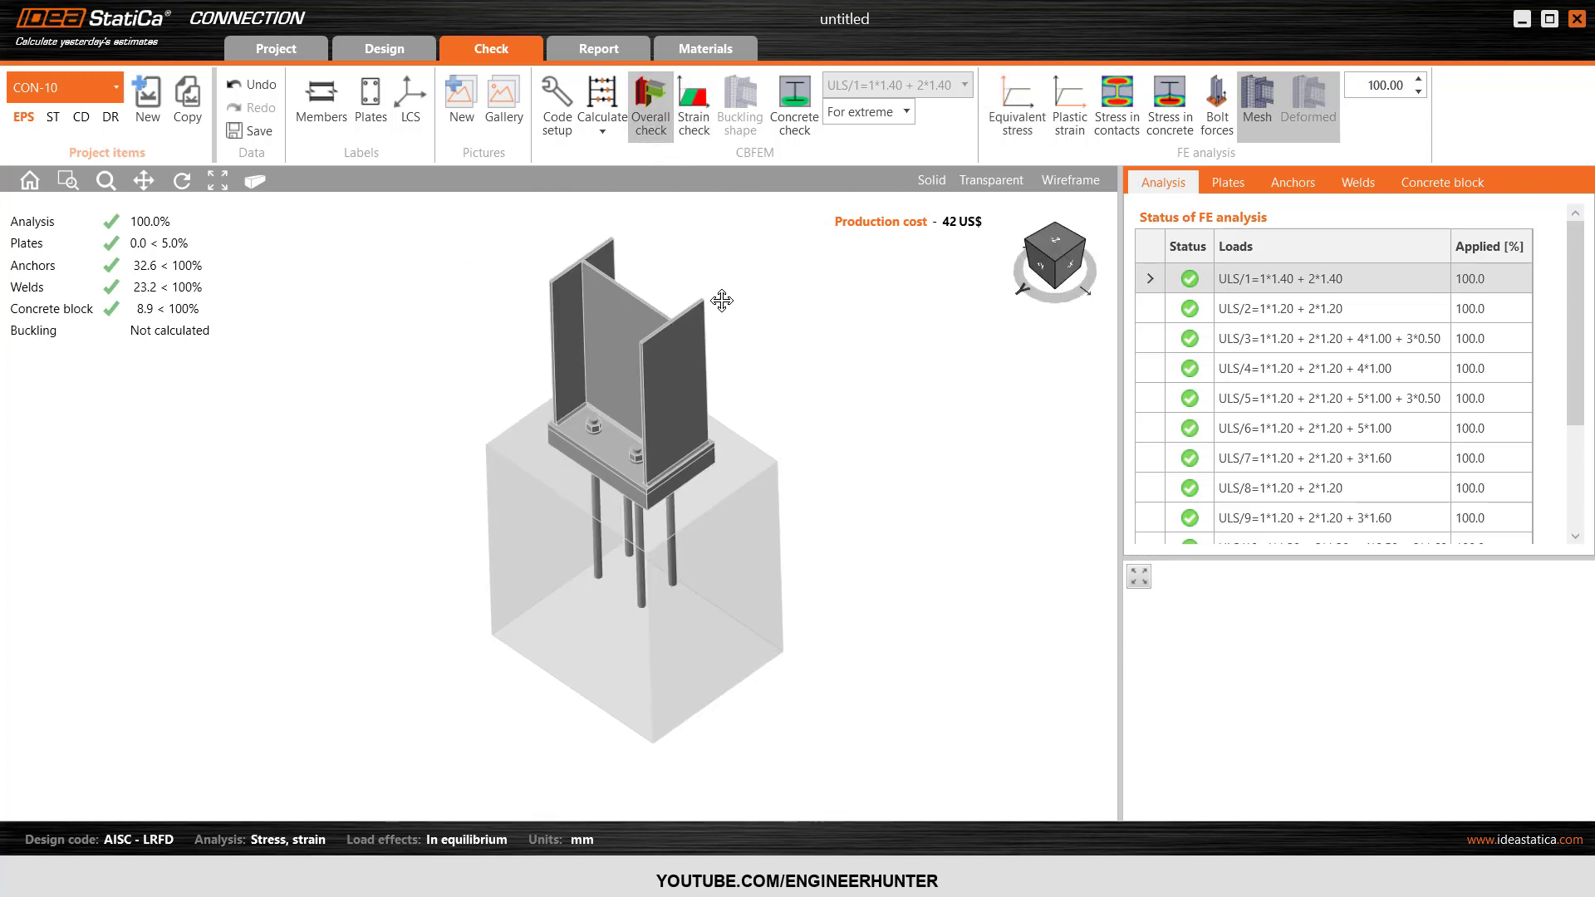
{"action": "left_click", "coordinate": [604, 130]}
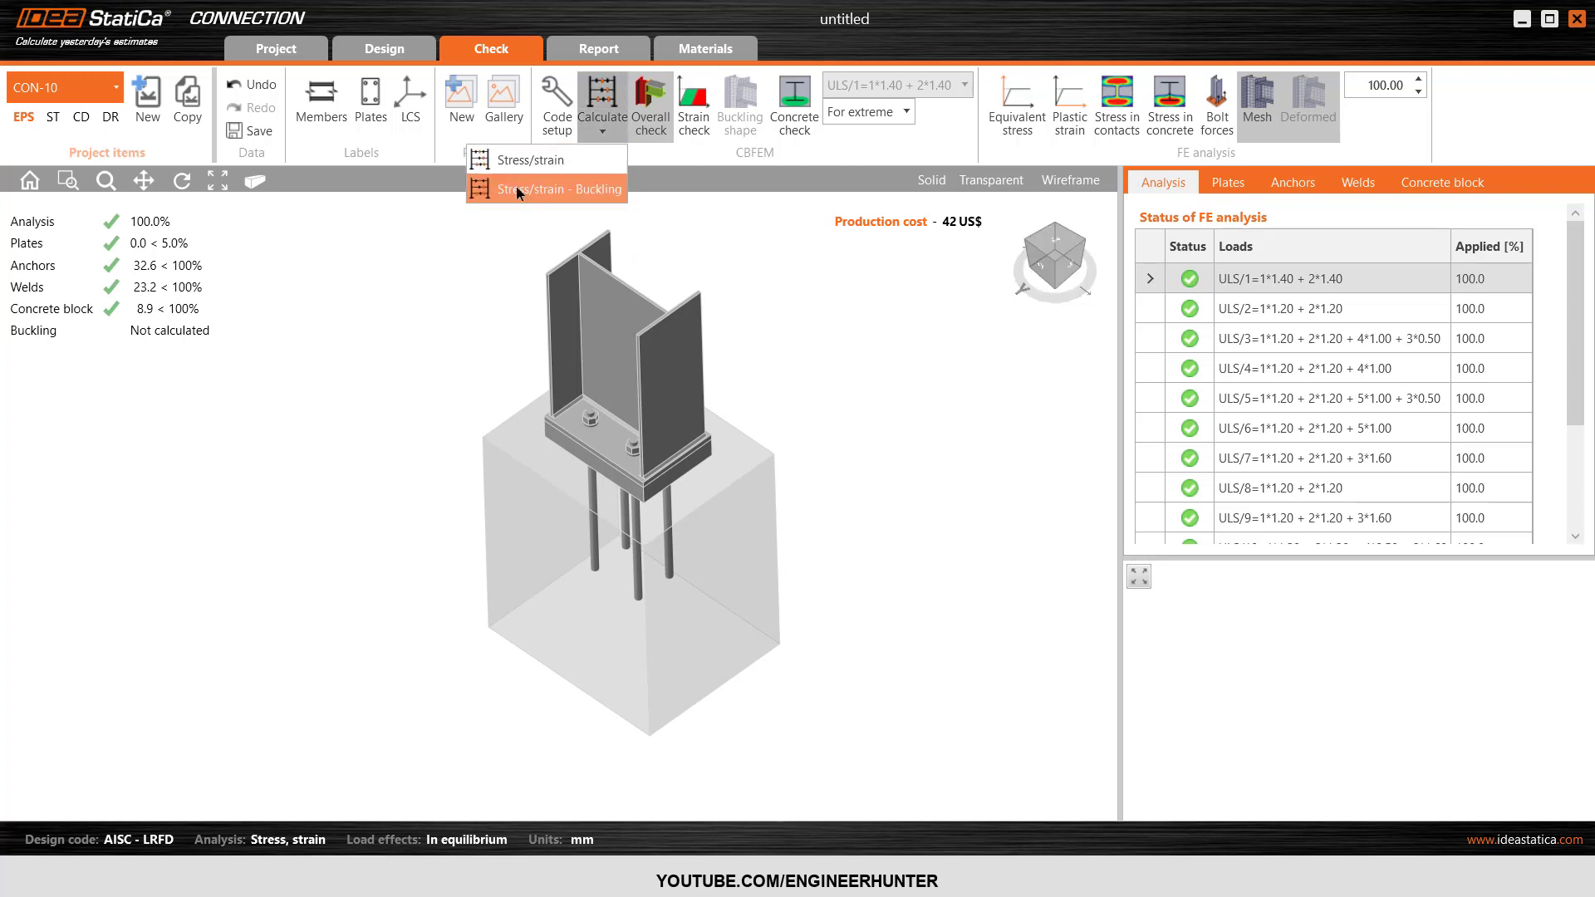
{"action": "left_click", "coordinate": [548, 188]}
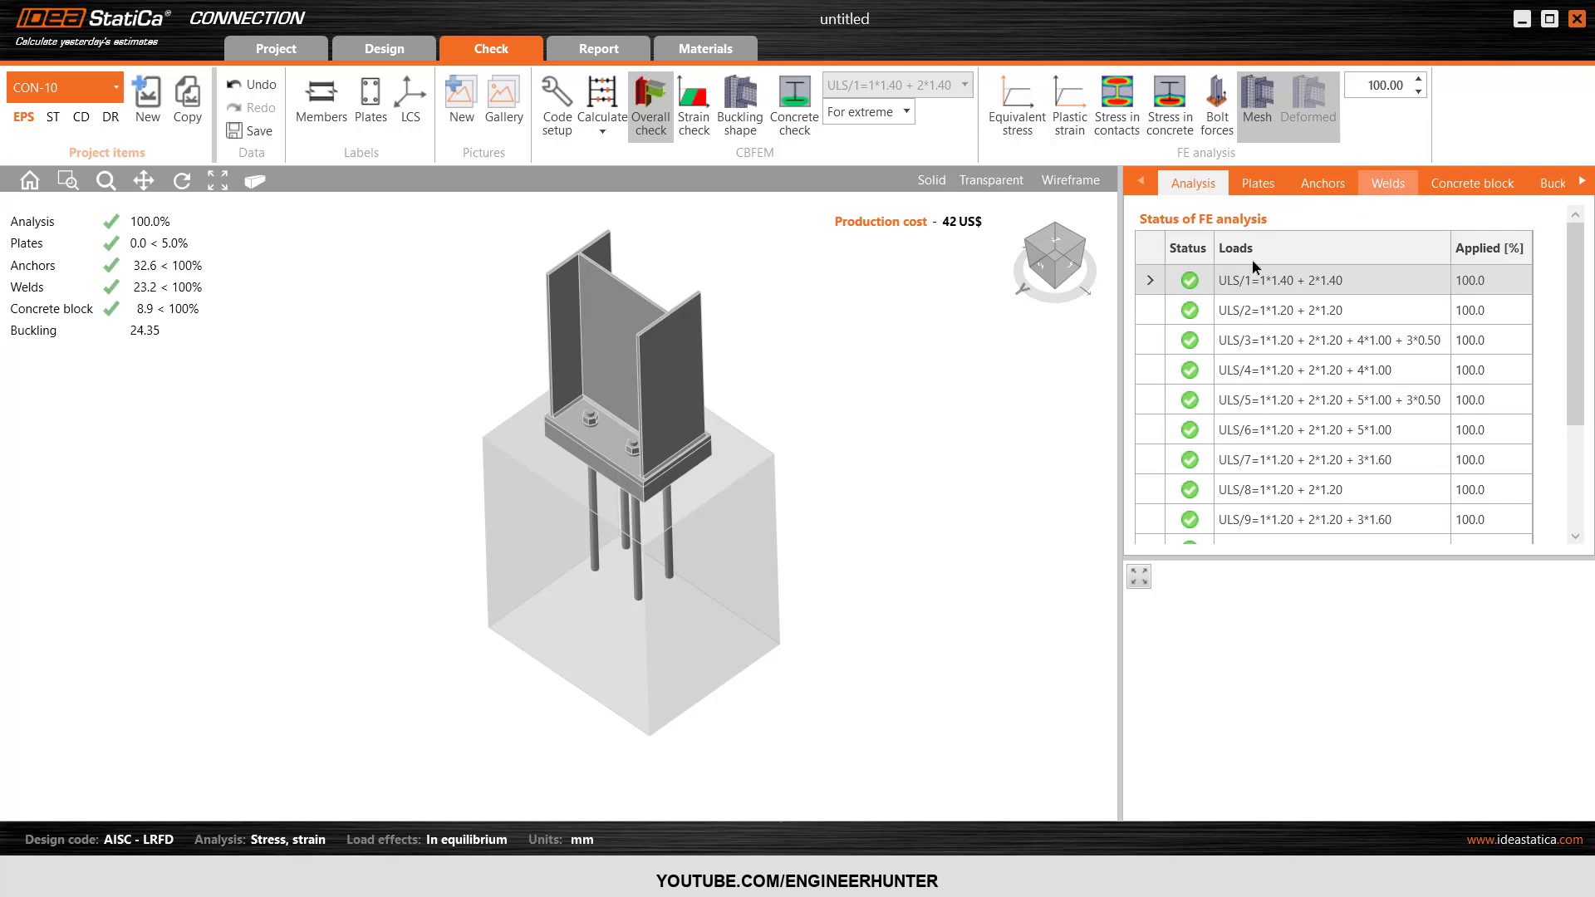
Review the FE analysis status of all load combinations and the local buckling factors of the joint.
{"action": "scroll", "coordinate": [1253, 266], "scroll_direction": "down", "scroll_amount": 3}
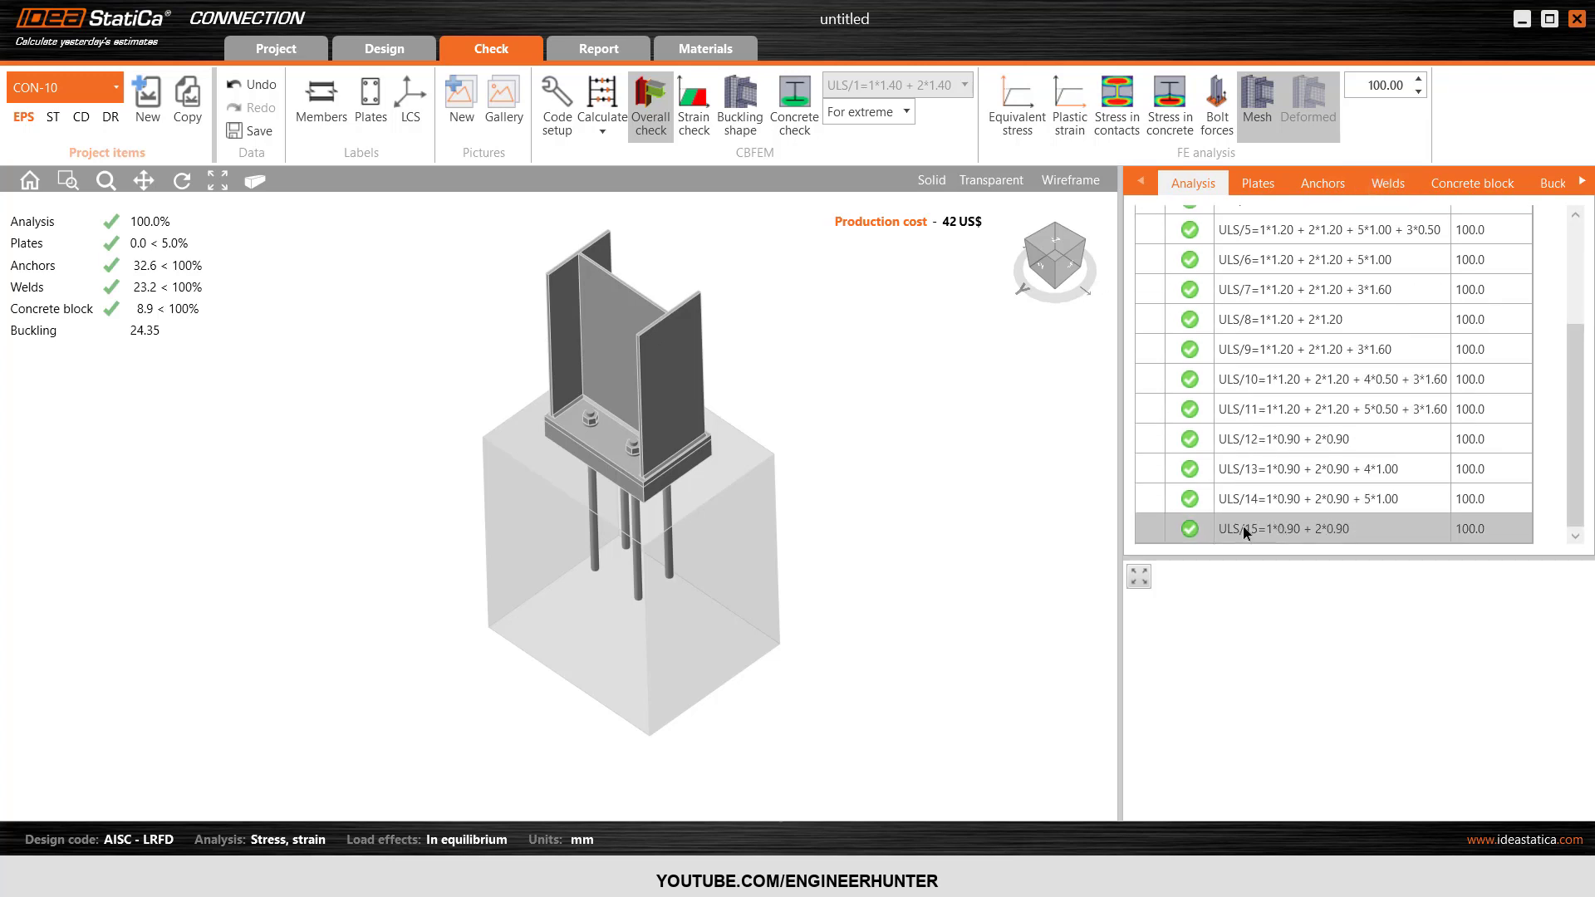
{"action": "scroll", "coordinate": [1326, 334], "scroll_direction": "up", "scroll_amount": 3}
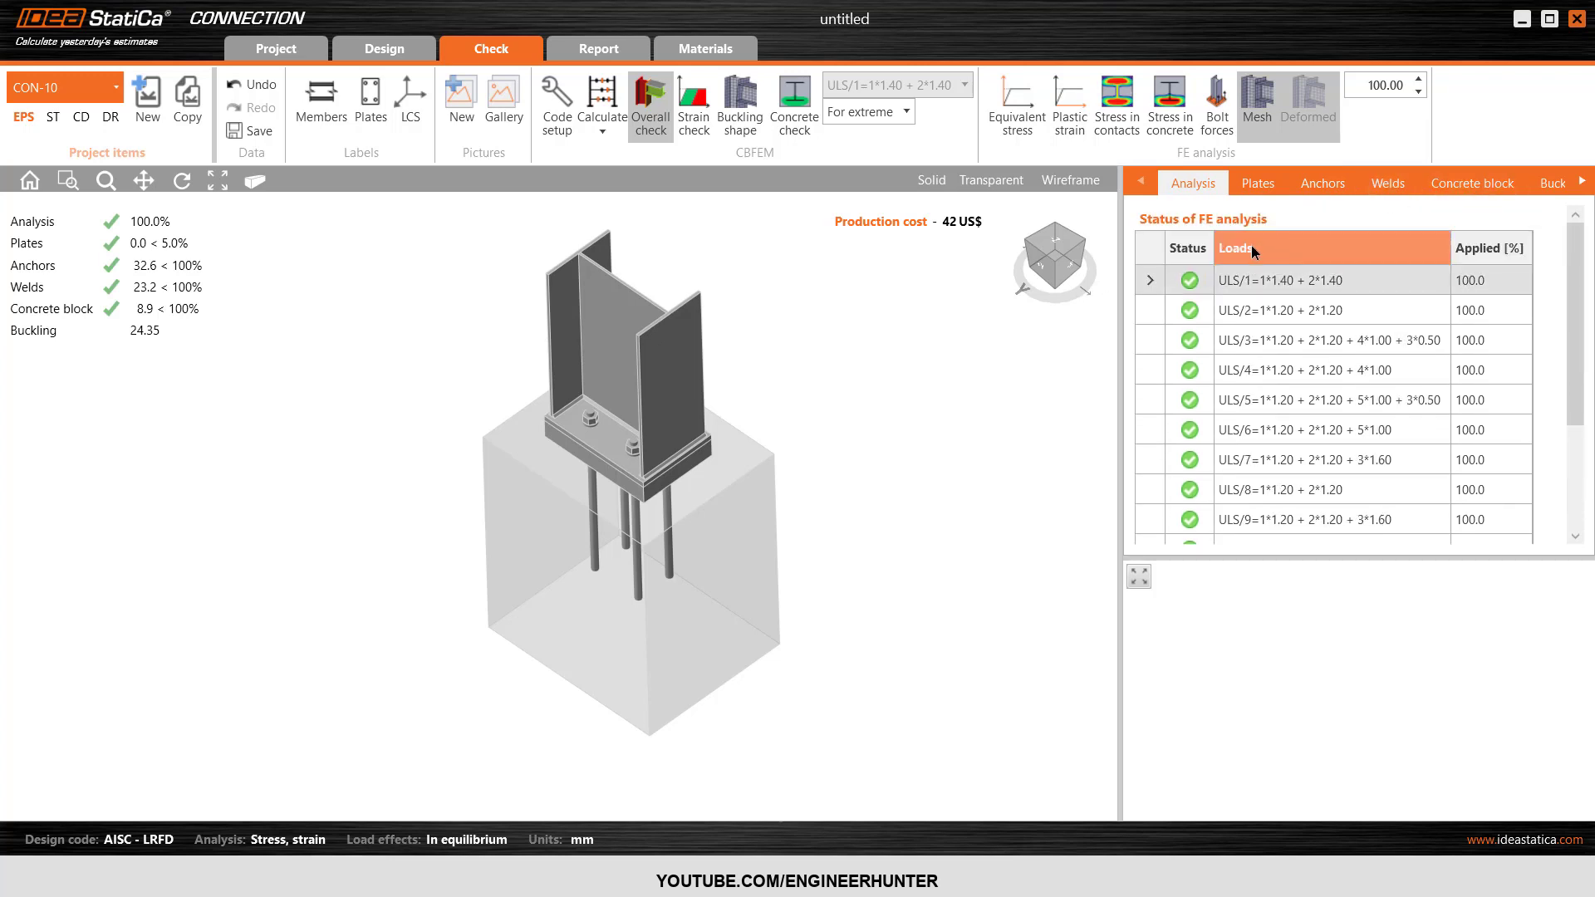
{"action": "left_click_drag", "start_coordinate": [1122, 285], "coordinate": [1067, 292]}
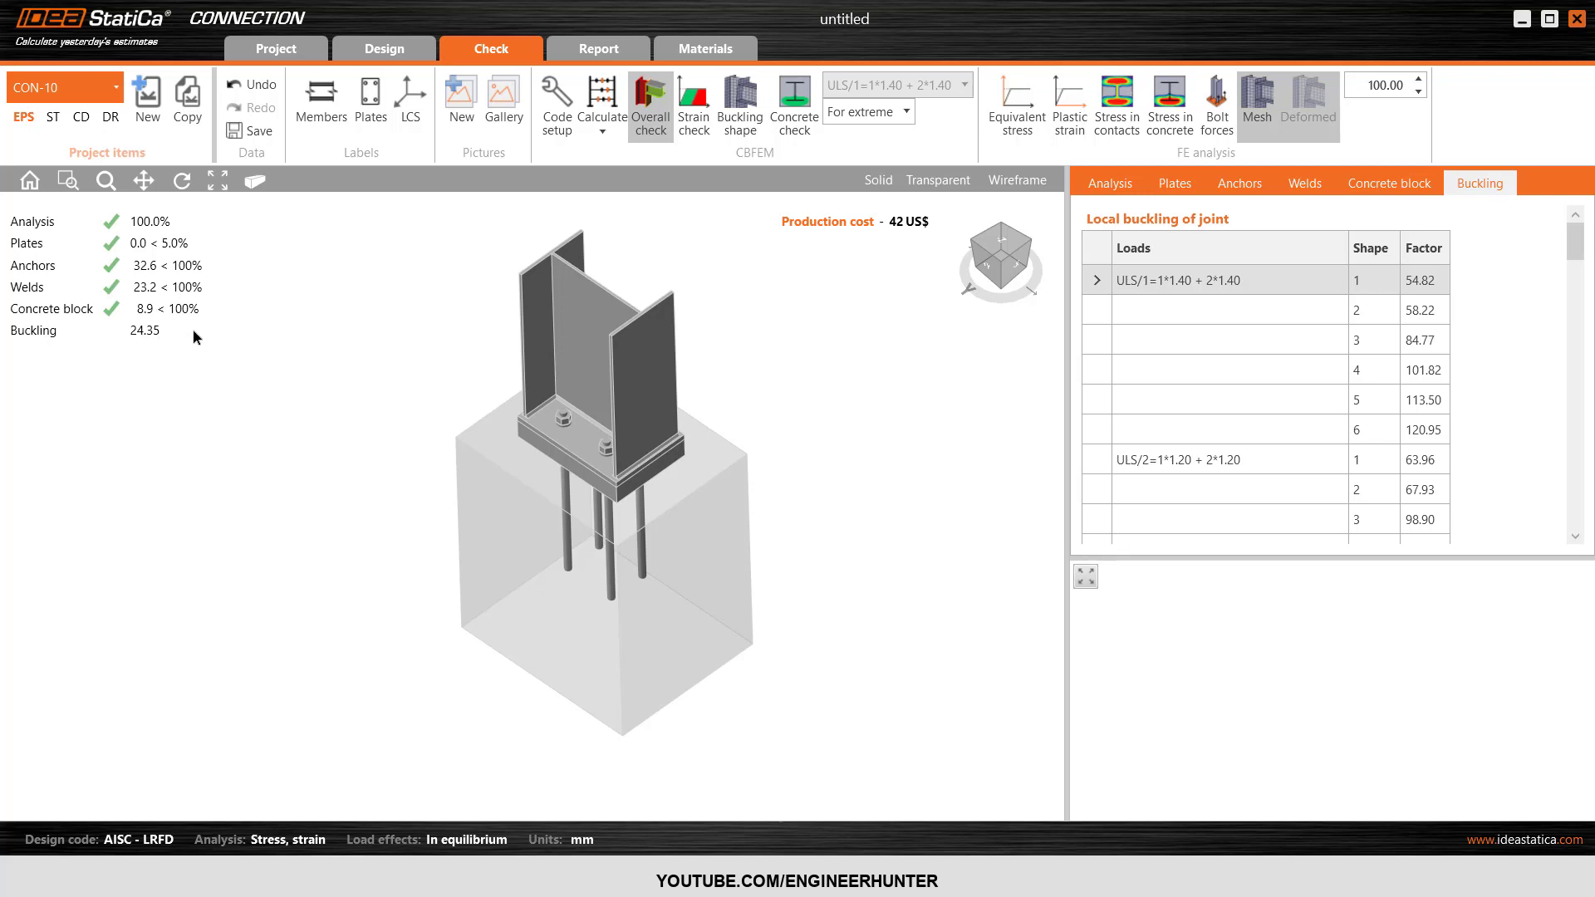
{"action": "scroll", "coordinate": [1432, 326], "scroll_direction": "down", "scroll_amount": 10}
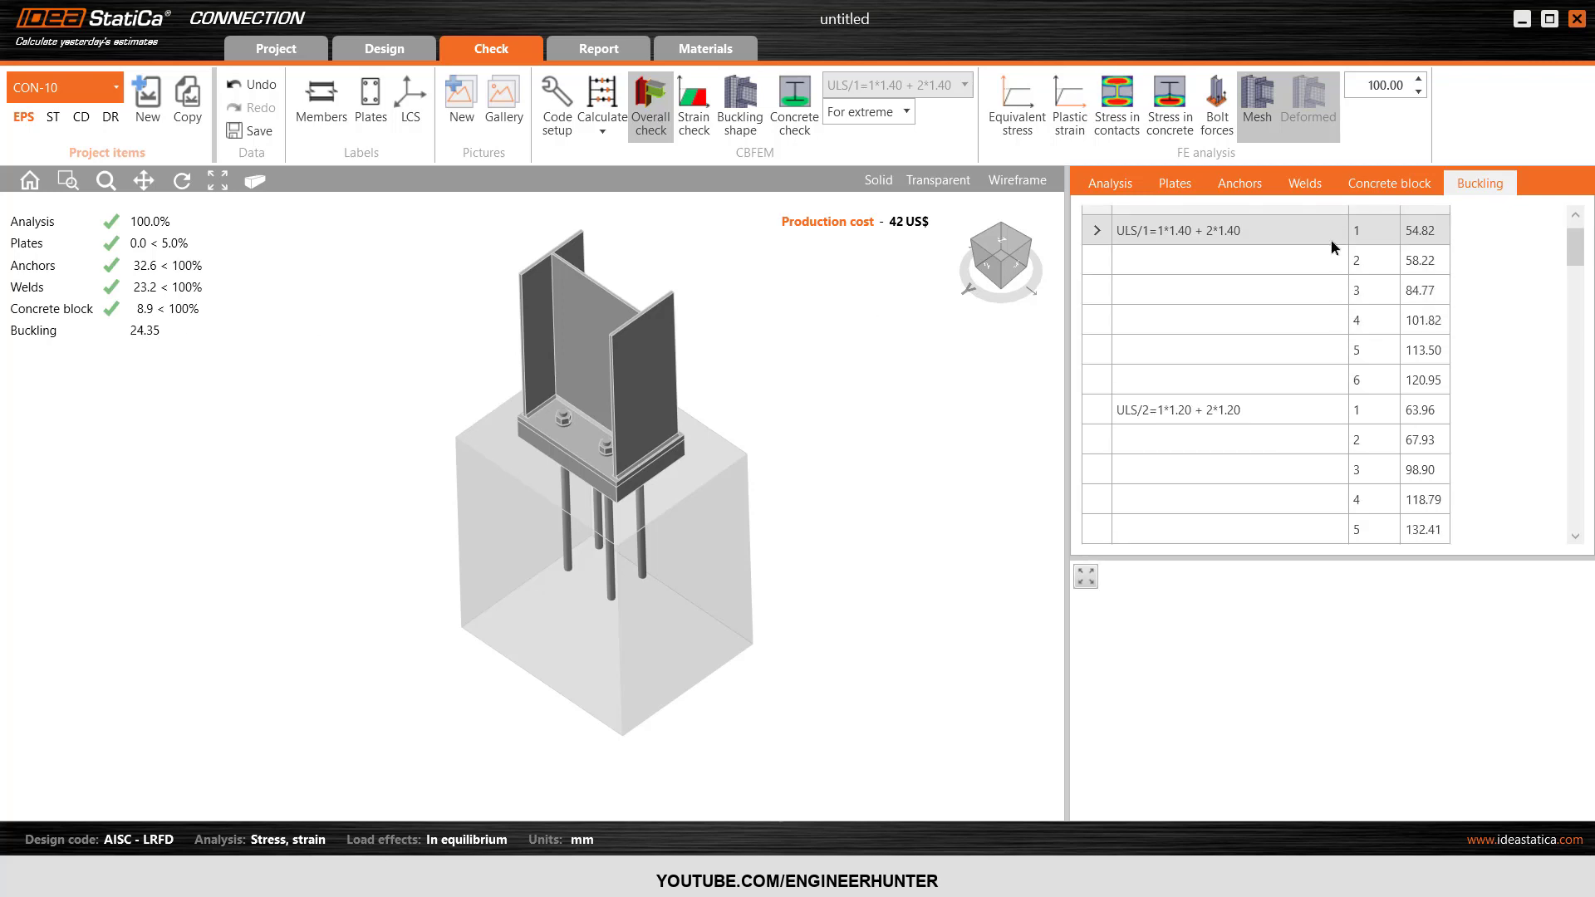
{"action": "scroll", "coordinate": [1334, 251], "scroll_direction": "down", "scroll_amount": 15}
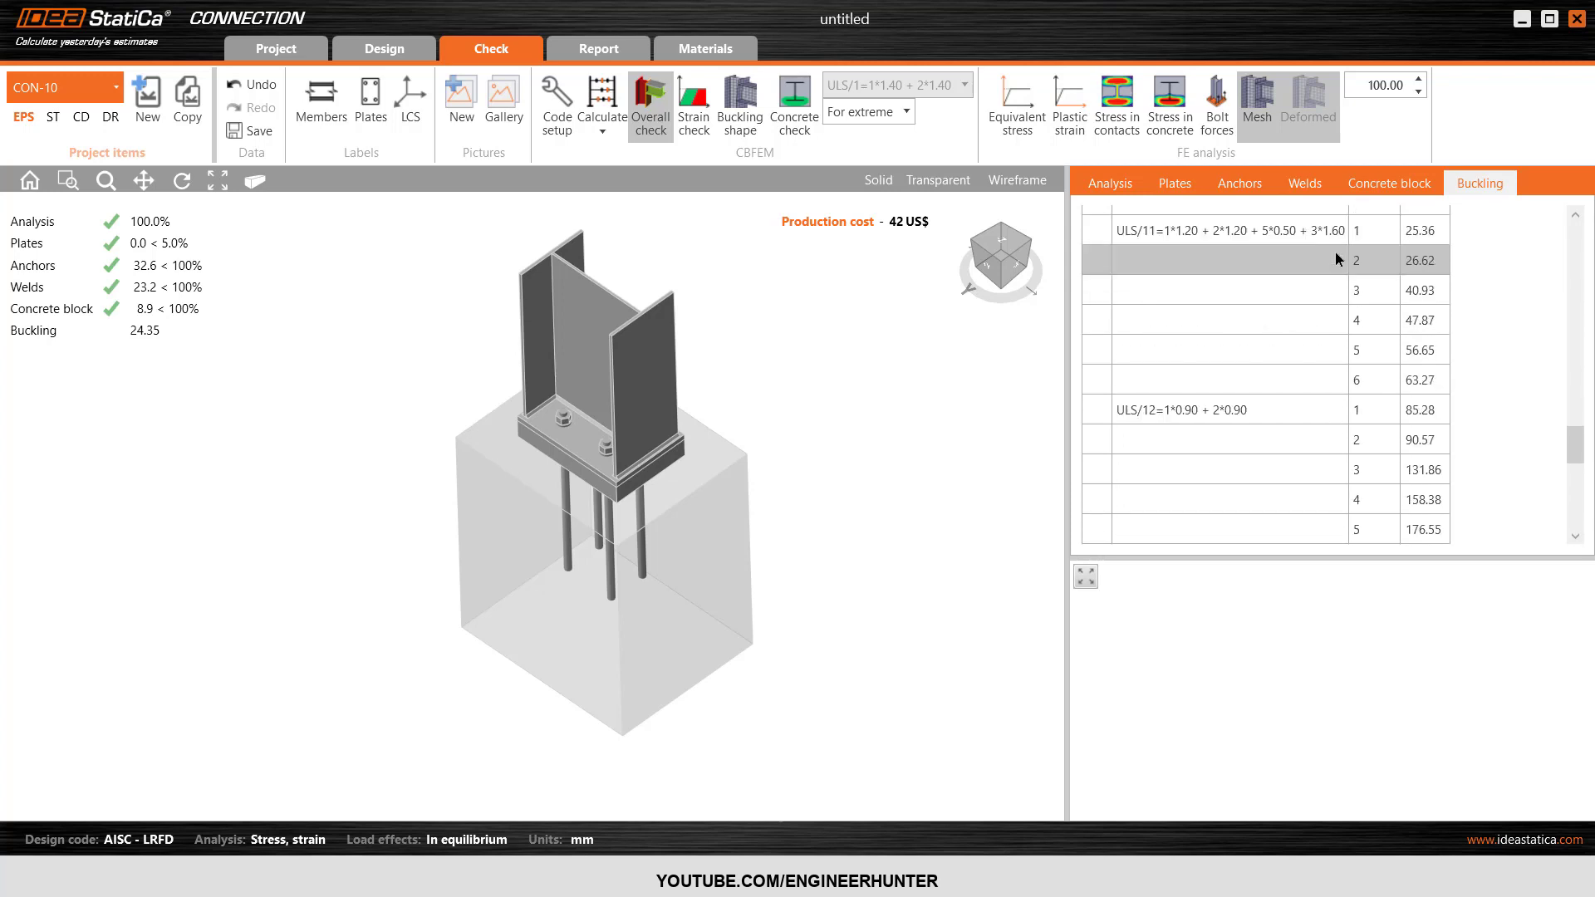
{"action": "scroll", "coordinate": [1413, 440], "scroll_direction": "up", "scroll_amount": 15}
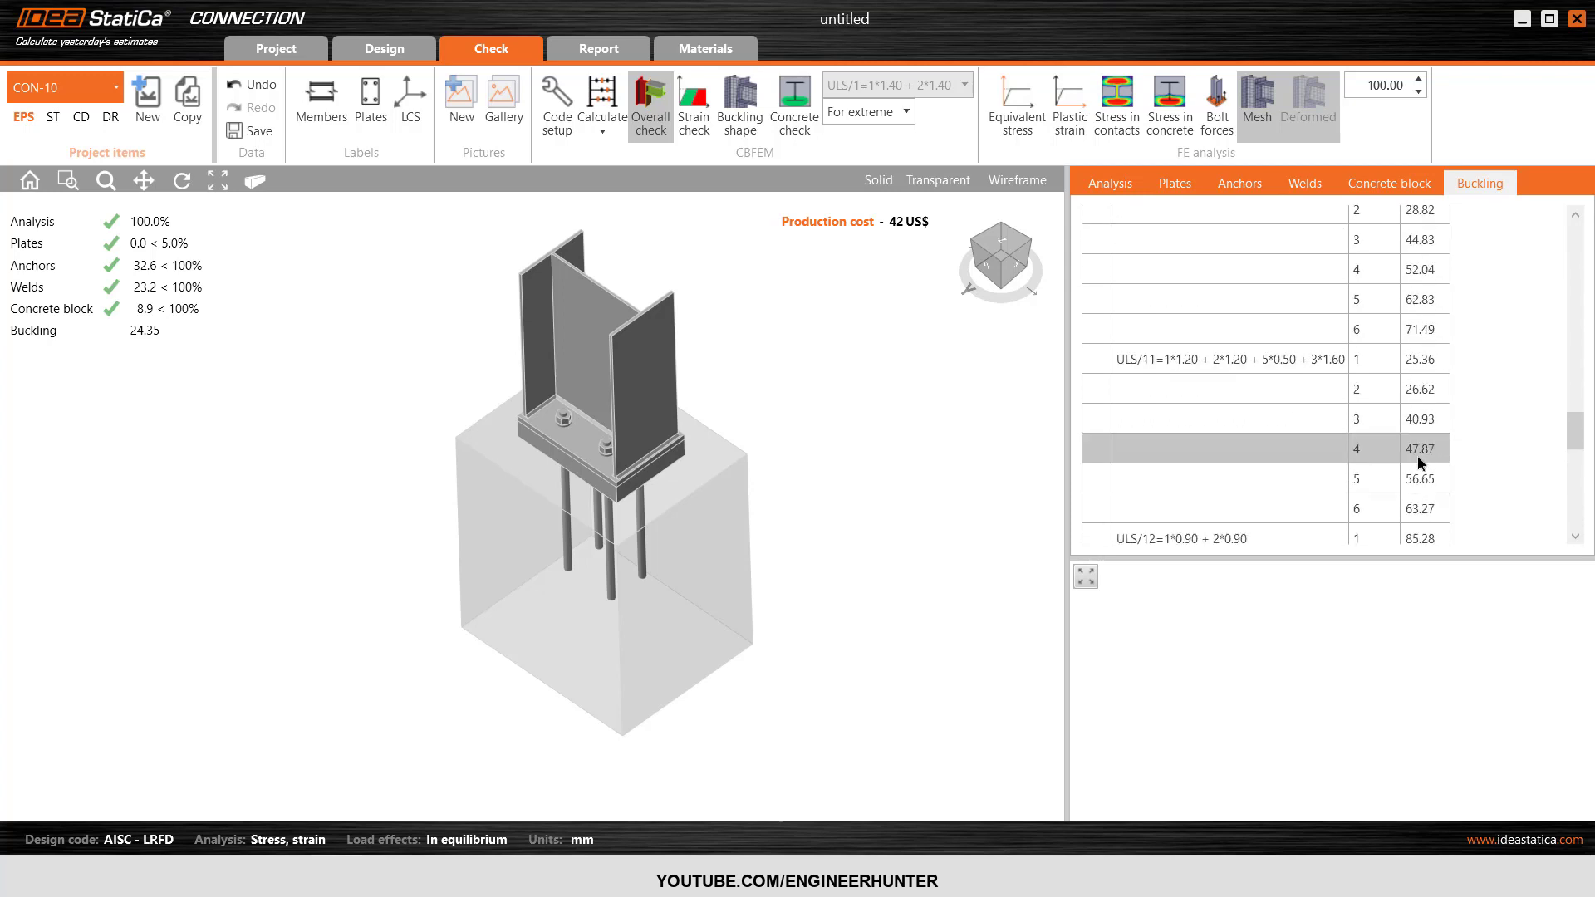
{"action": "scroll", "coordinate": [1417, 456], "scroll_direction": "up", "scroll_amount": 2}
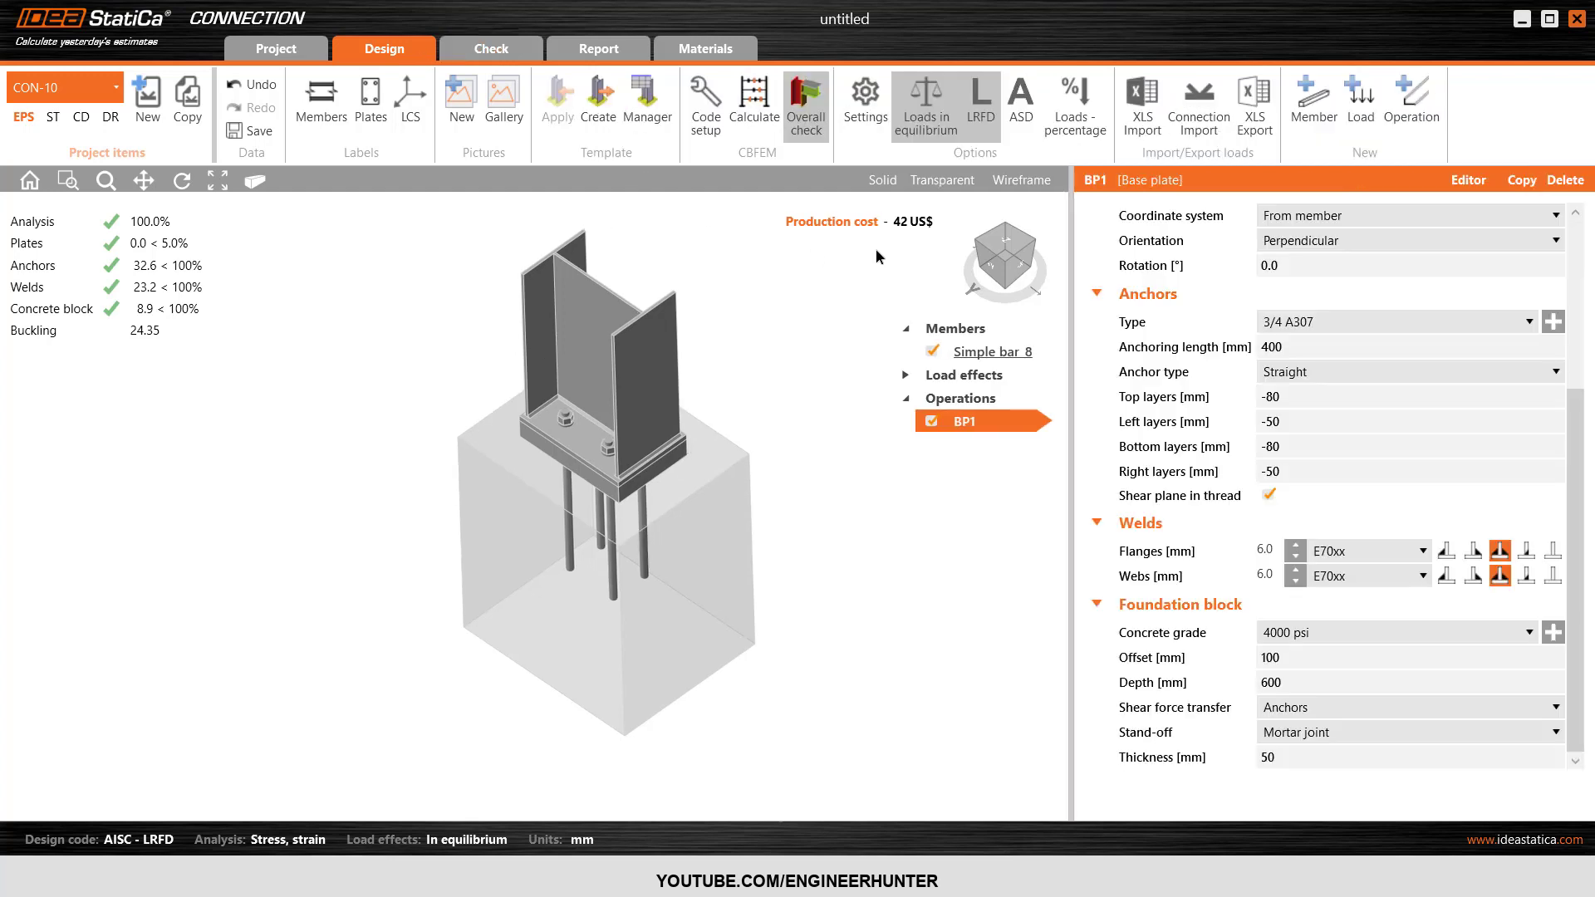
Start a template from the column base connection and add a folder named Test directly under Templates.
{"action": "left_click", "coordinate": [1009, 266]}
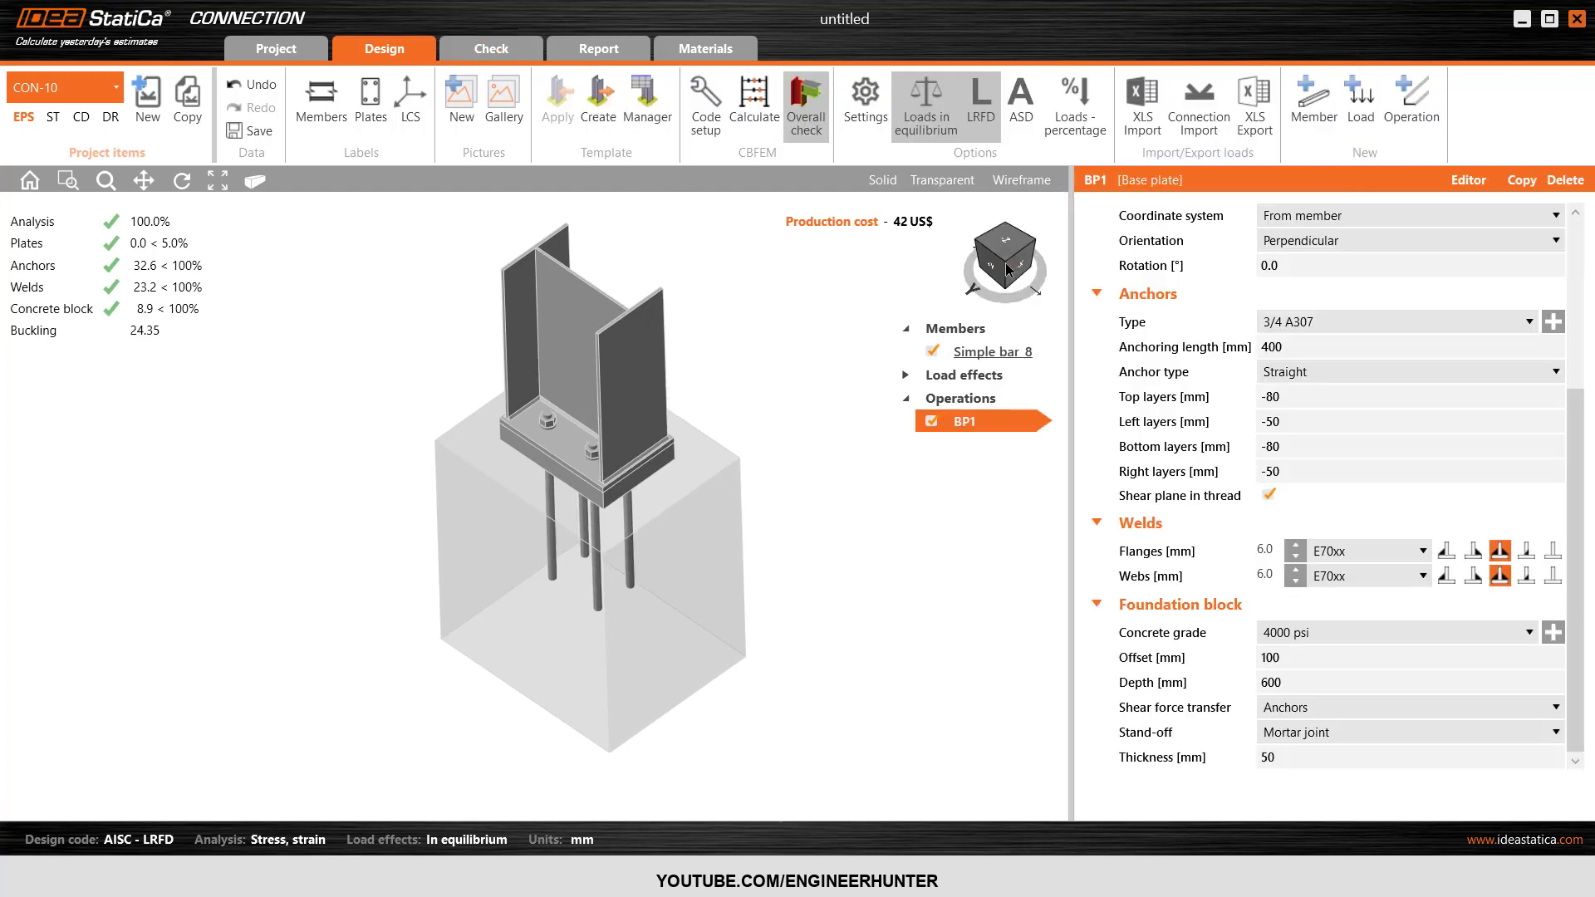
{"action": "left_click", "coordinate": [605, 113]}
{"action": "left_click", "coordinate": [142, 218]}
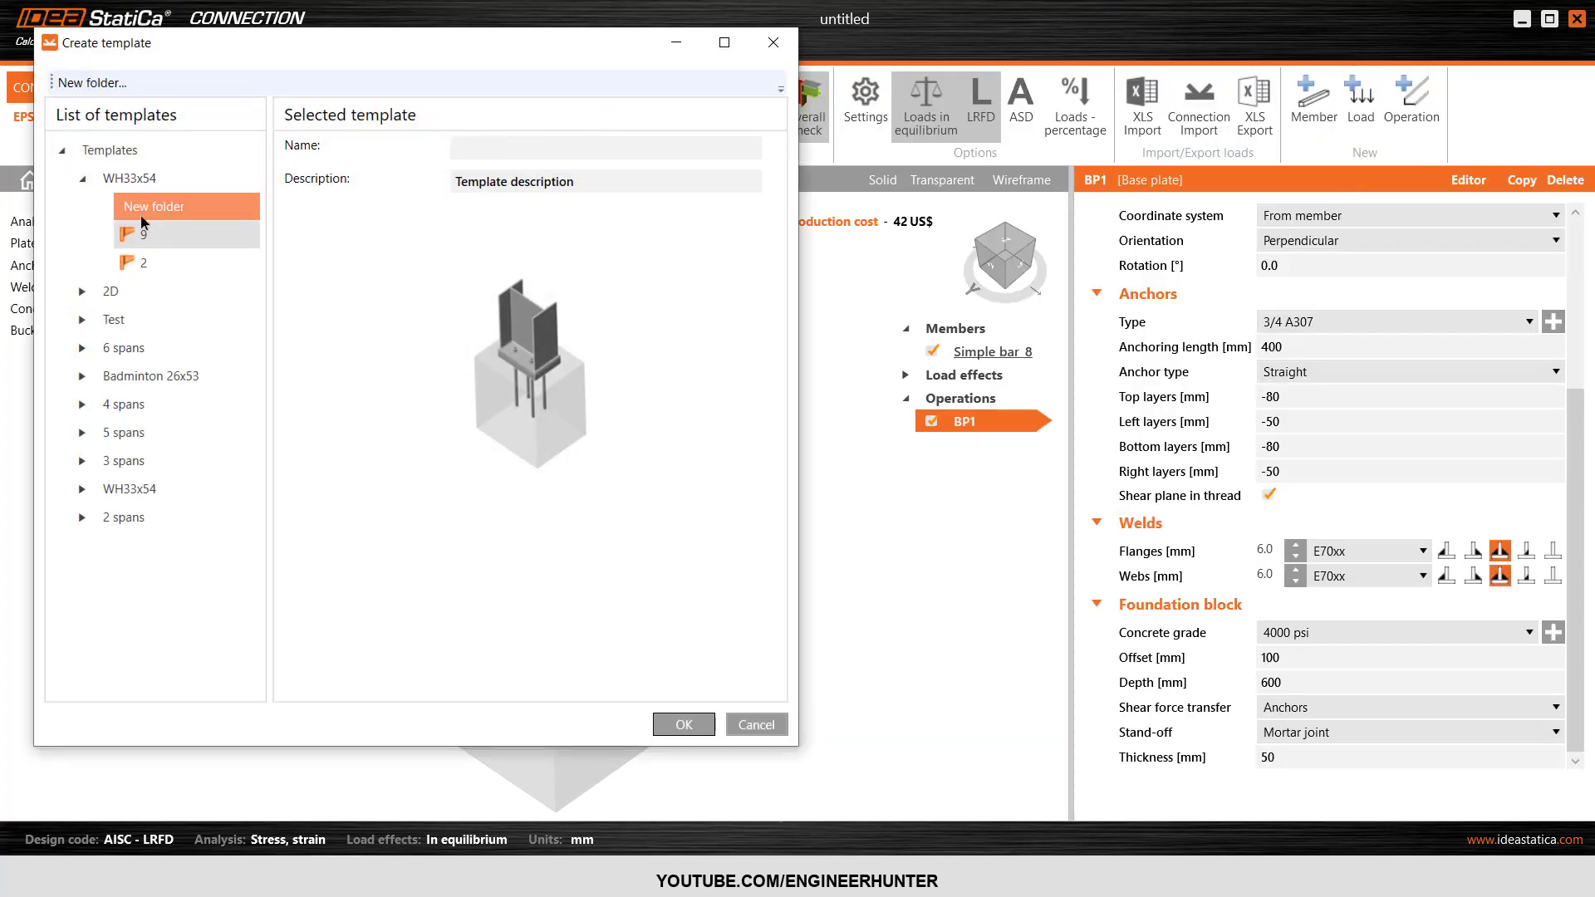
{"action": "left_click", "coordinate": [82, 180]}
{"action": "left_click", "coordinate": [111, 147]}
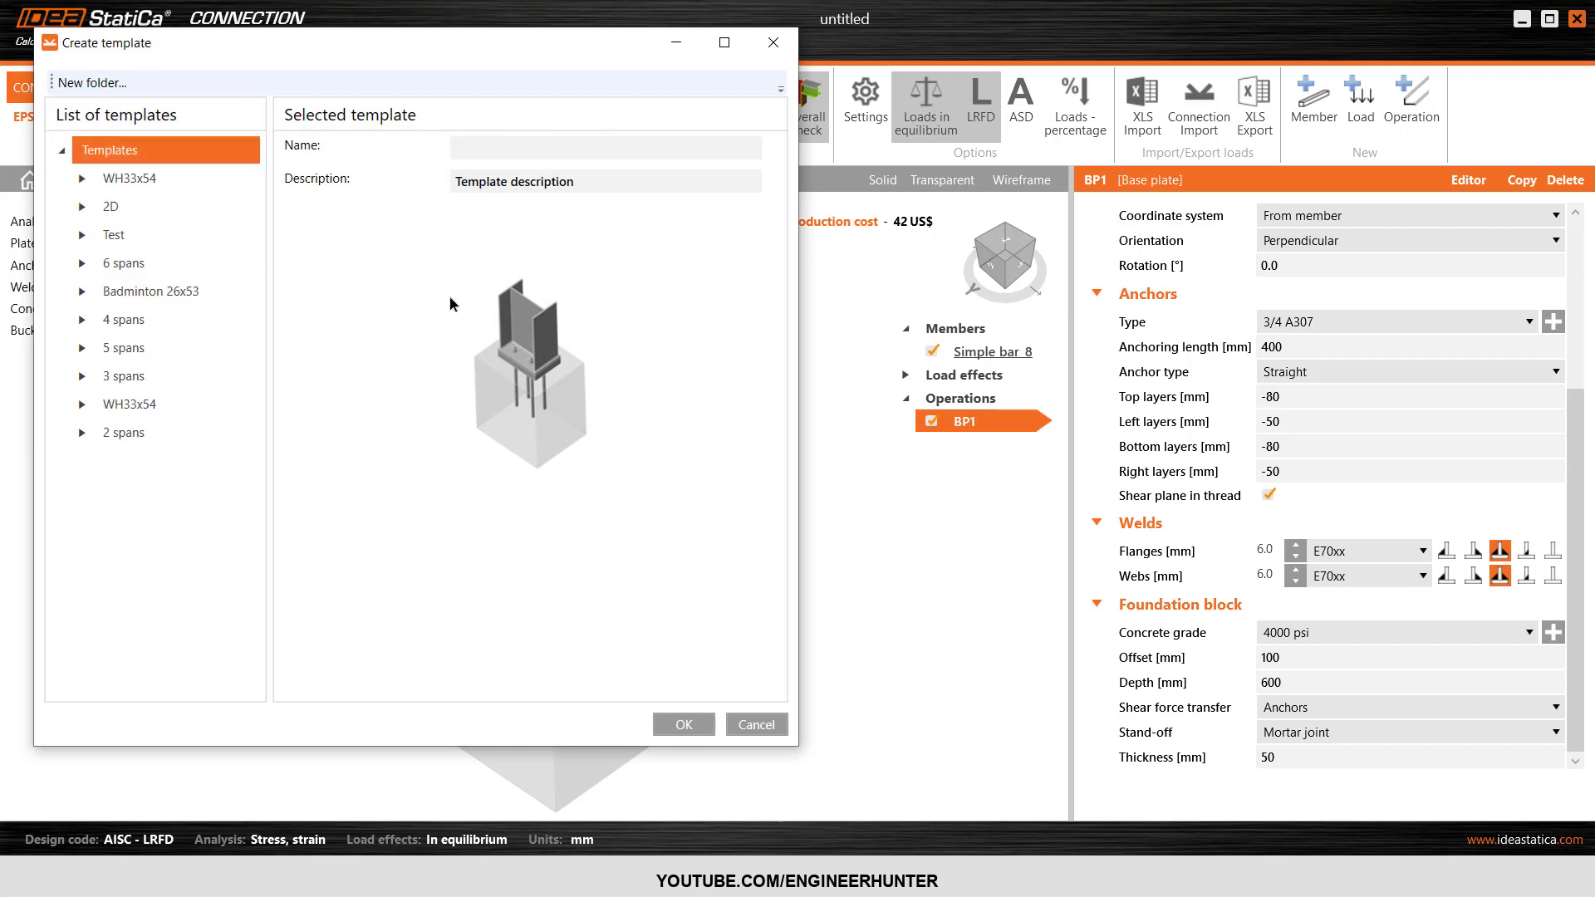
{"action": "left_click", "coordinate": [92, 83]}
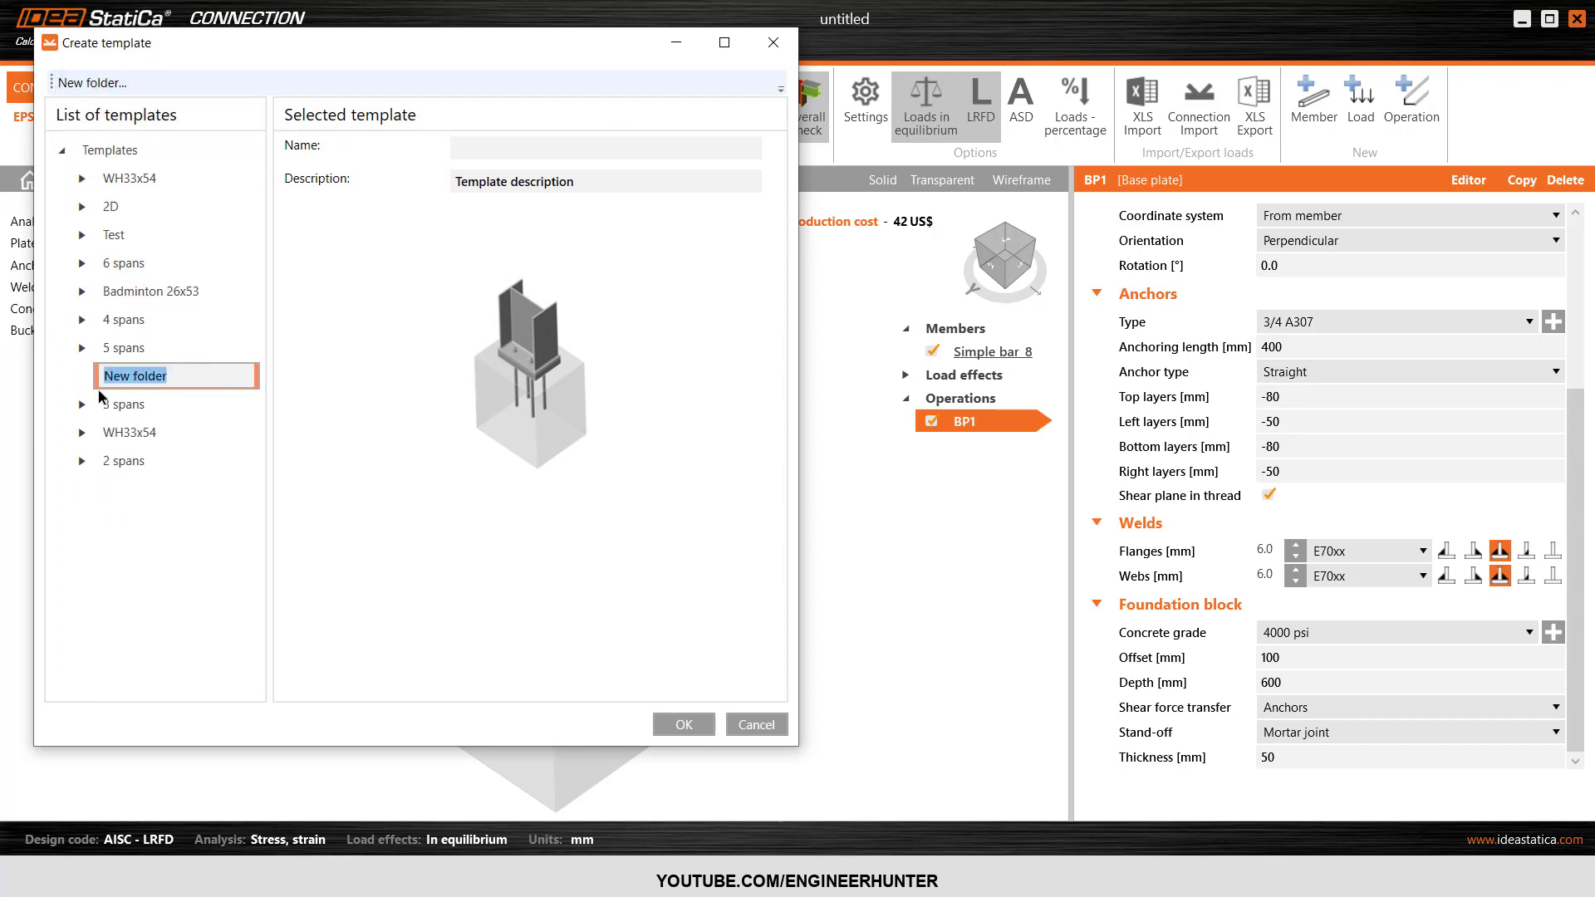
{"action": "type", "text": "TEst"}
{"action": "key", "text": "BackSpace"}
{"action": "key", "text": "BackSpace"}
{"action": "key", "text": "BackSpace"}
{"action": "type", "text": "est"}
{"action": "key", "text": "Return"}
Name the template C1 and save it in the new Test folder.
{"action": "left_click", "coordinate": [473, 137]}
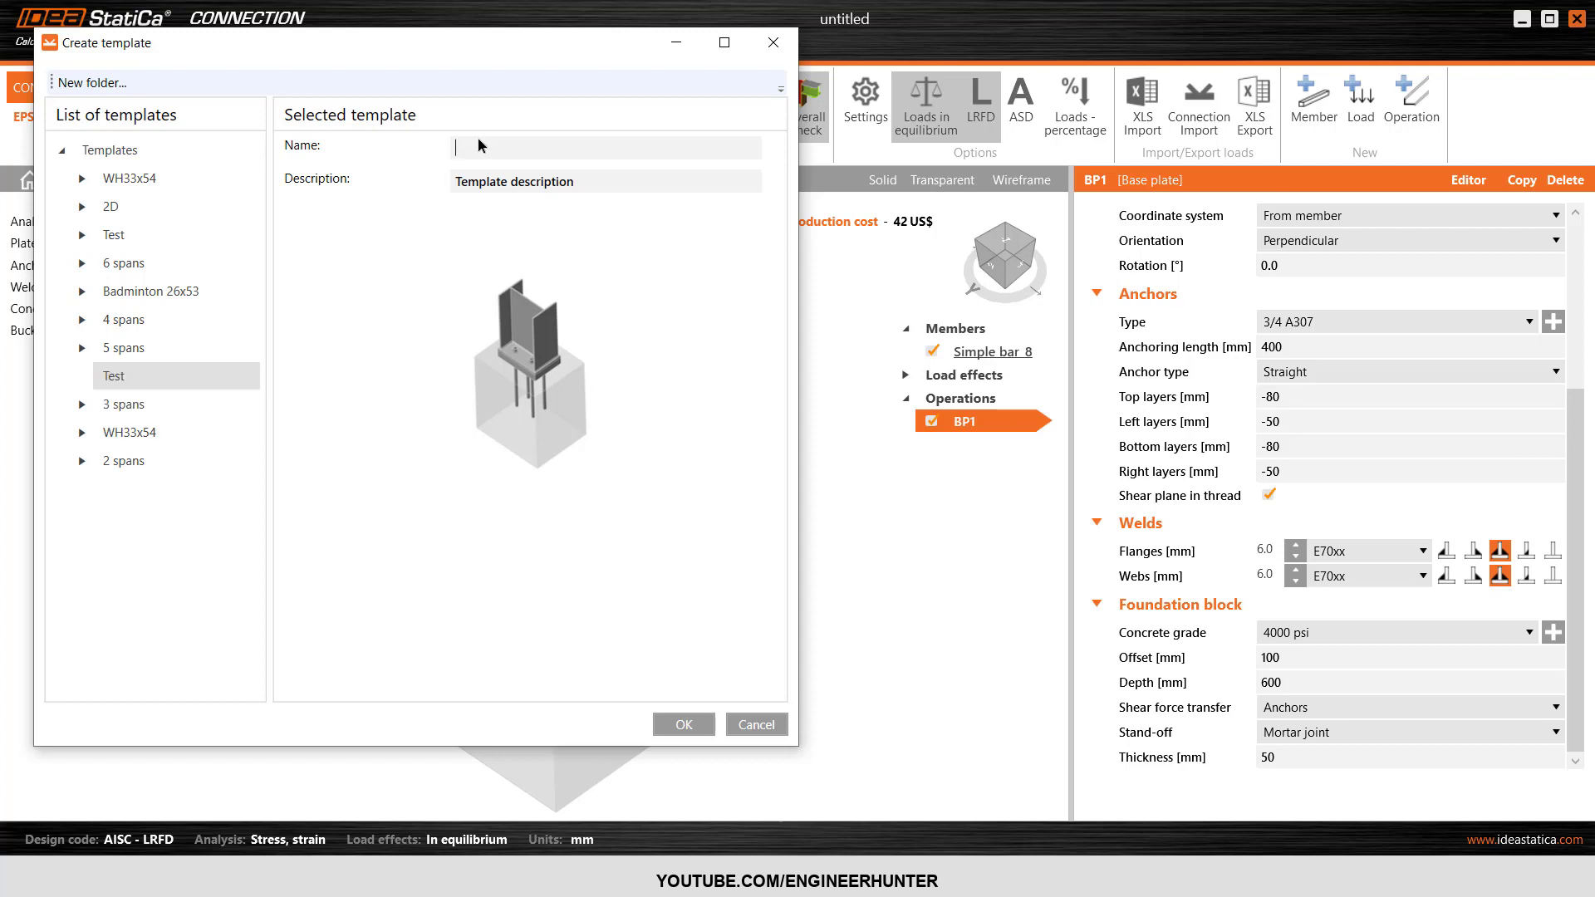
{"action": "type", "text": "C1"}
{"action": "left_click", "coordinate": [680, 724]}
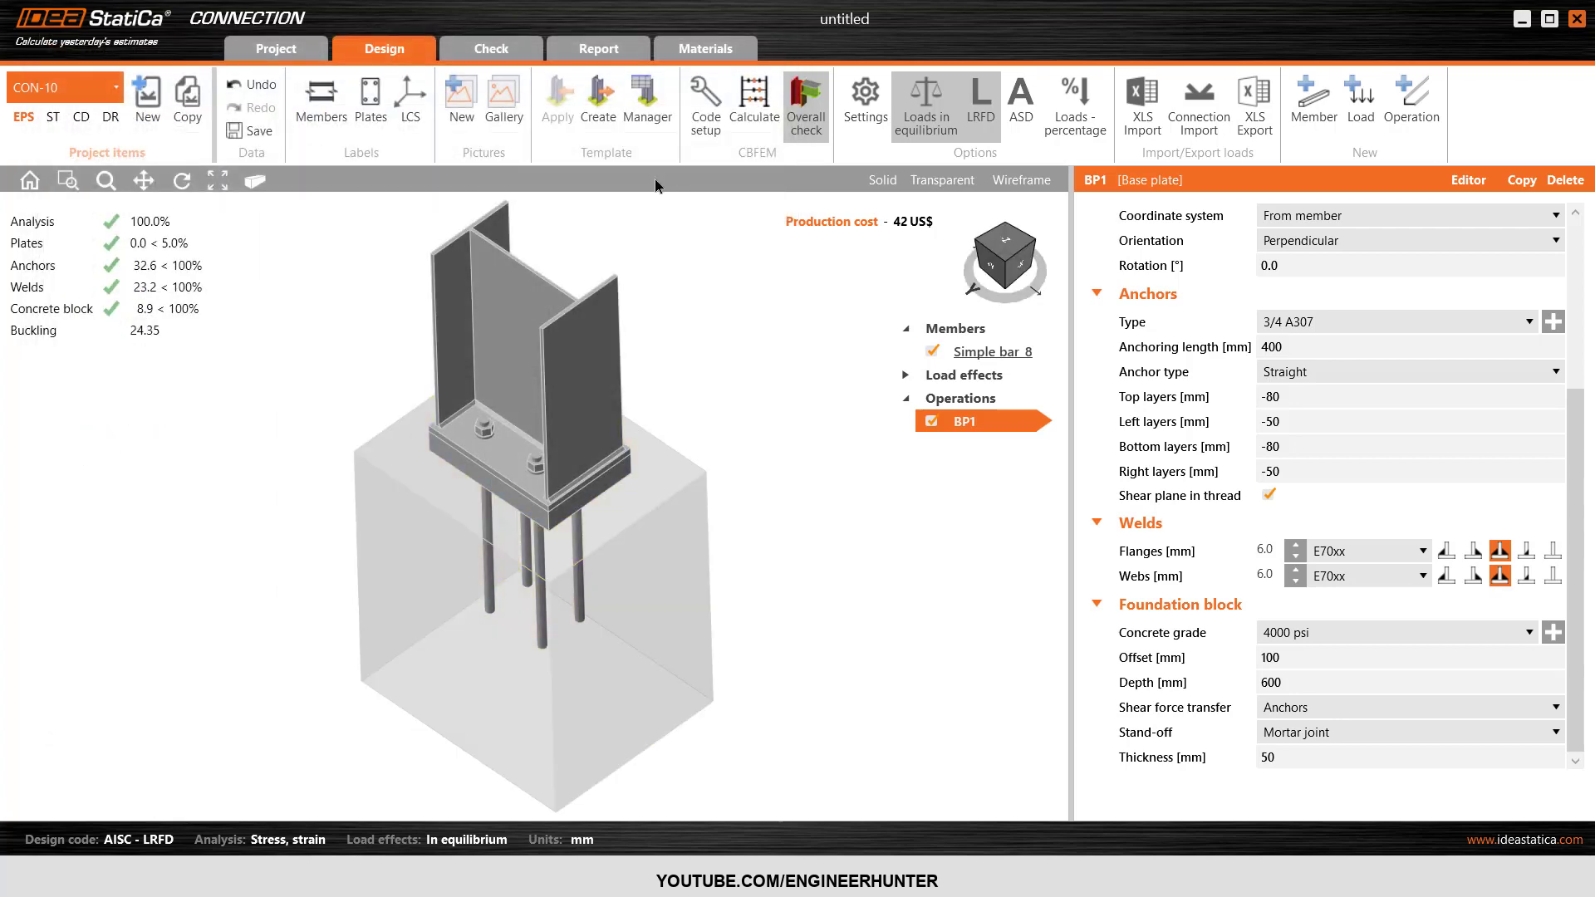
Look up the saved C1 template in the template manager, collapsing the WH33x54 and 2D folders.
{"action": "left_click", "coordinate": [641, 115]}
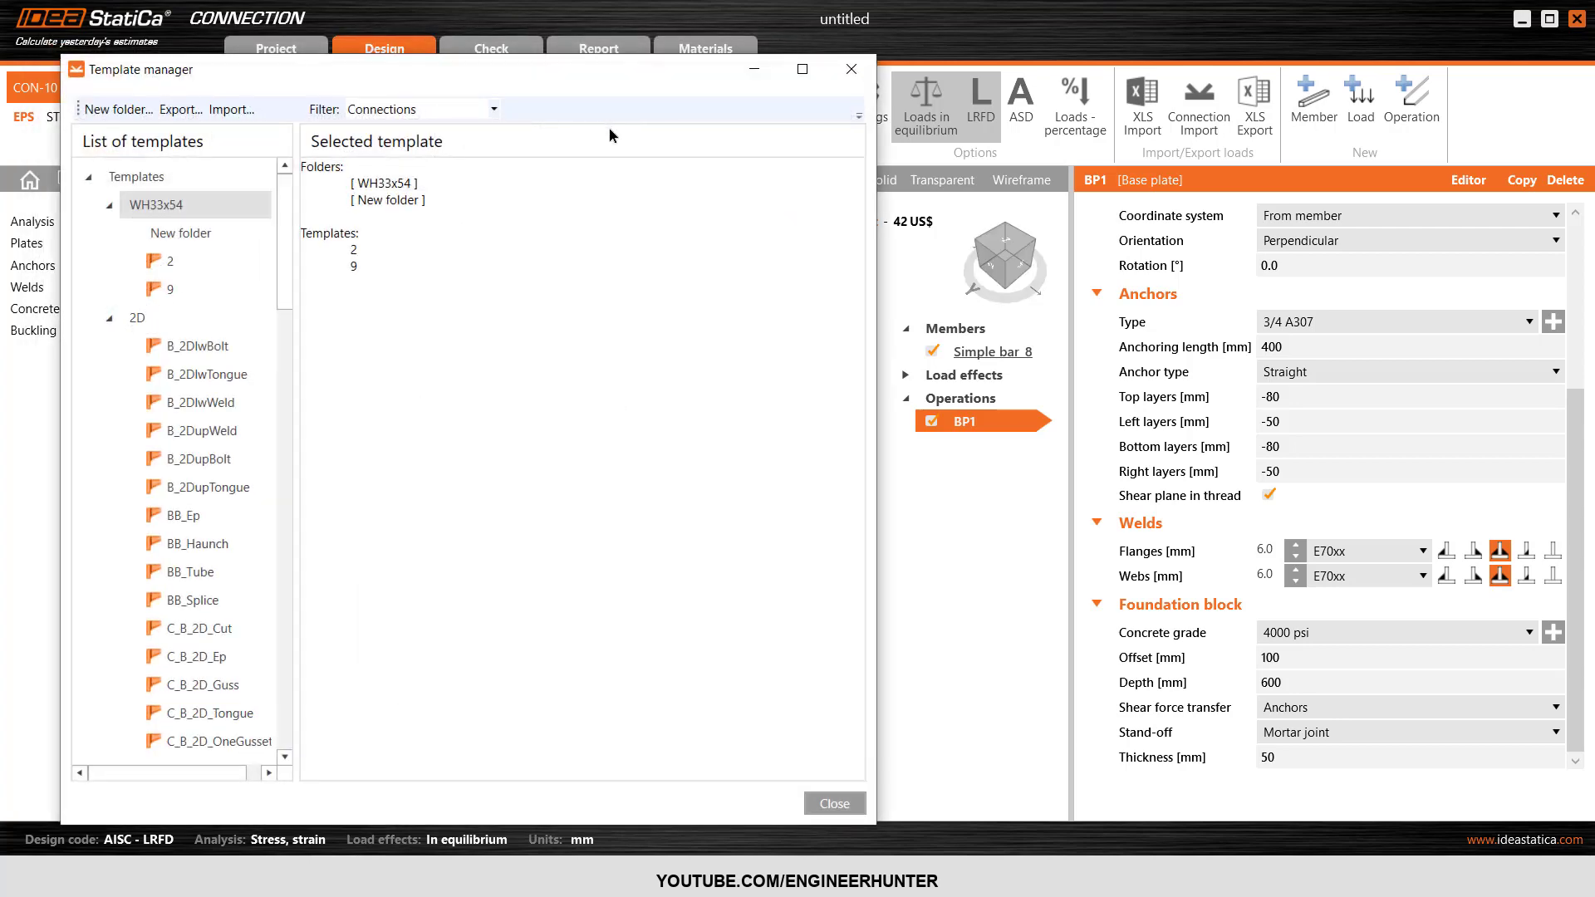
{"action": "left_click", "coordinate": [109, 206]}
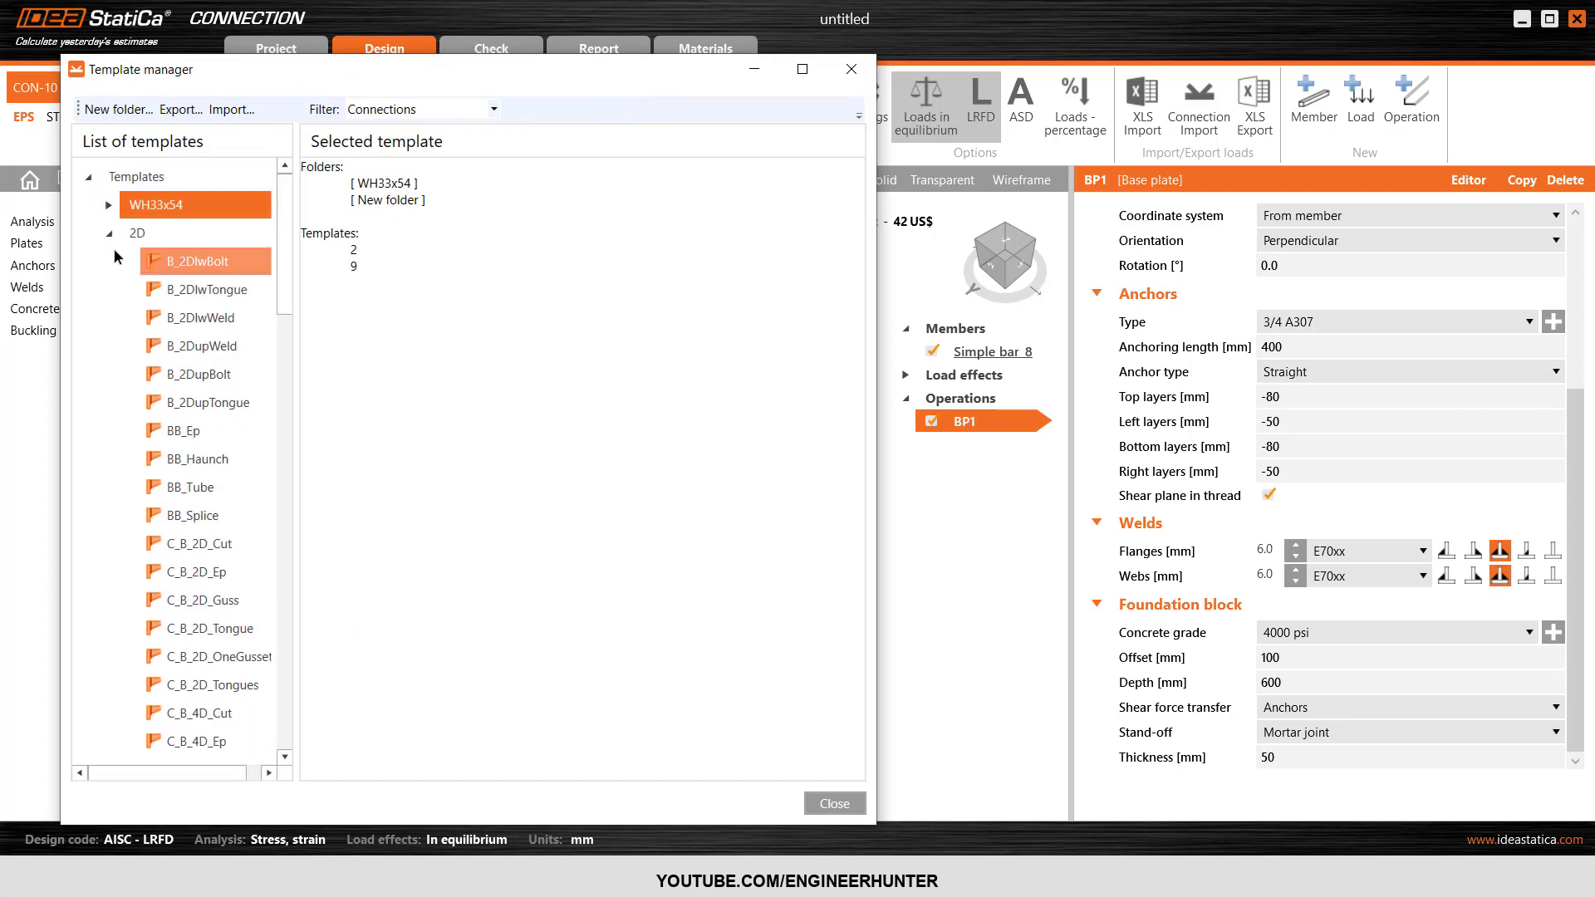
{"action": "left_click", "coordinate": [109, 234]}
{"action": "left_click", "coordinate": [155, 515]}
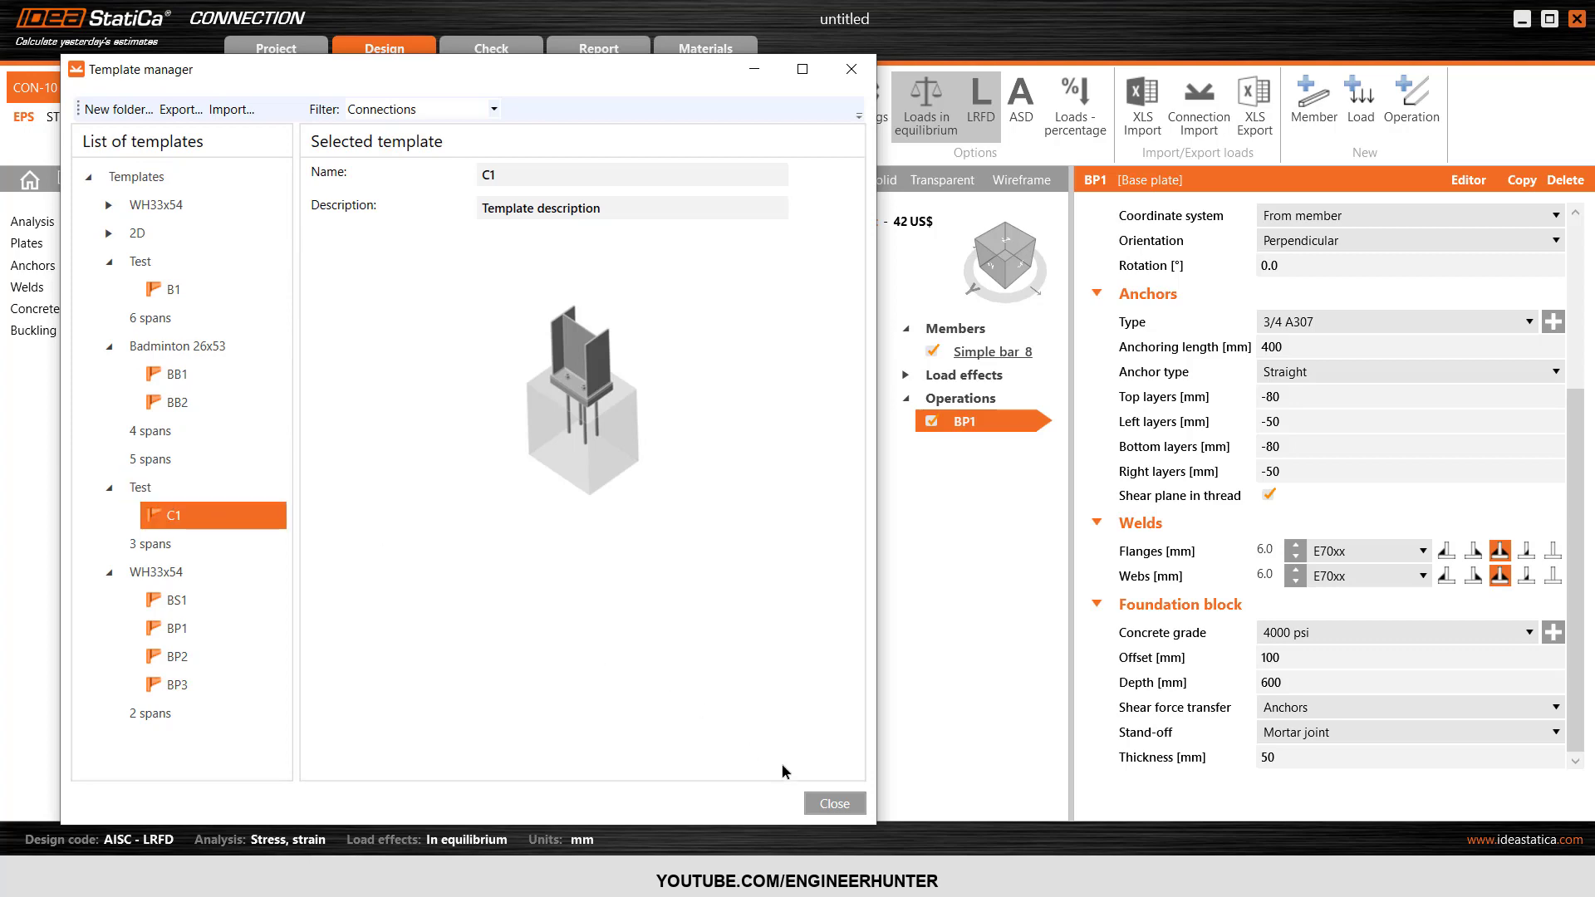
{"action": "left_click", "coordinate": [820, 801]}
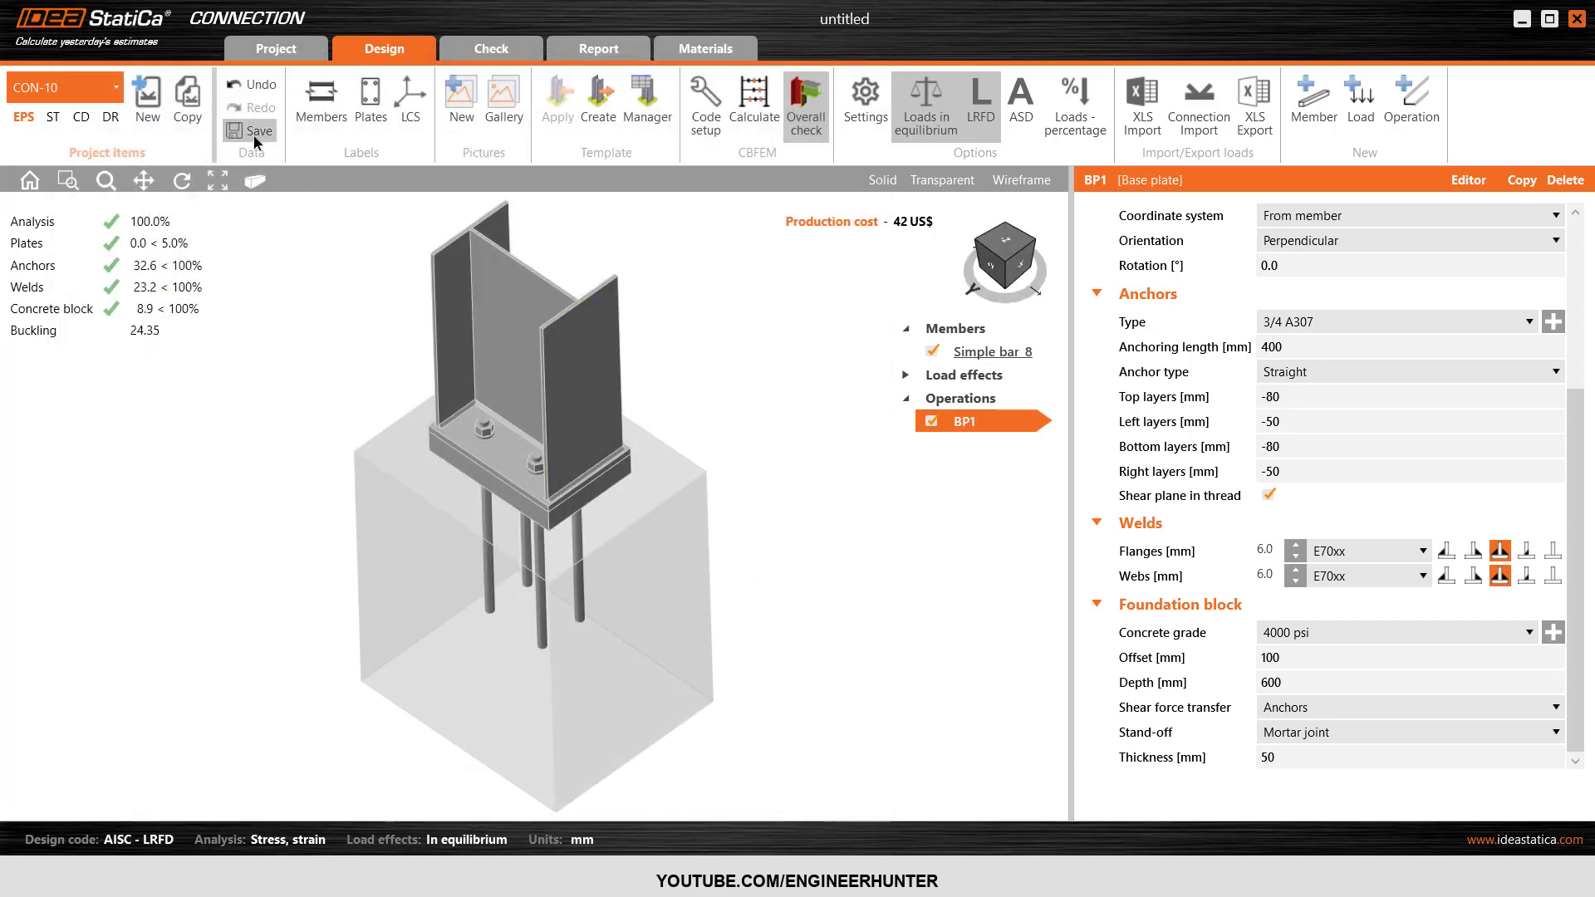
Close the CON-10 connection, switch to Robot, and select support node 85 with its end-frame column for import.
{"action": "left_click", "coordinate": [1576, 19]}
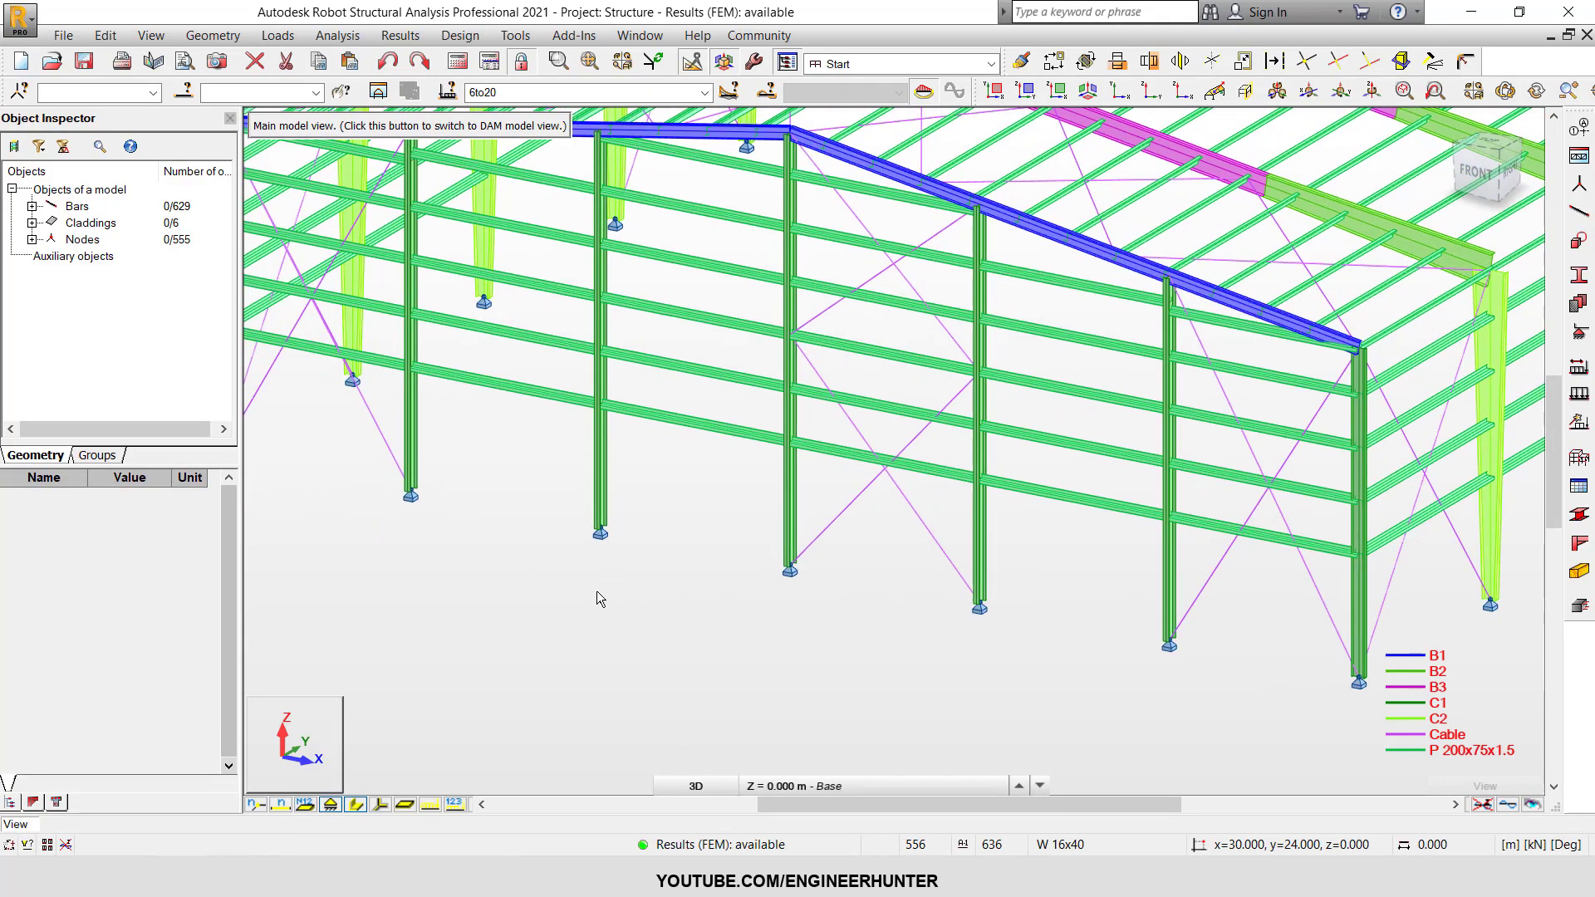
{"action": "left_click_drag", "start_coordinate": [566, 500], "coordinate": [629, 599]}
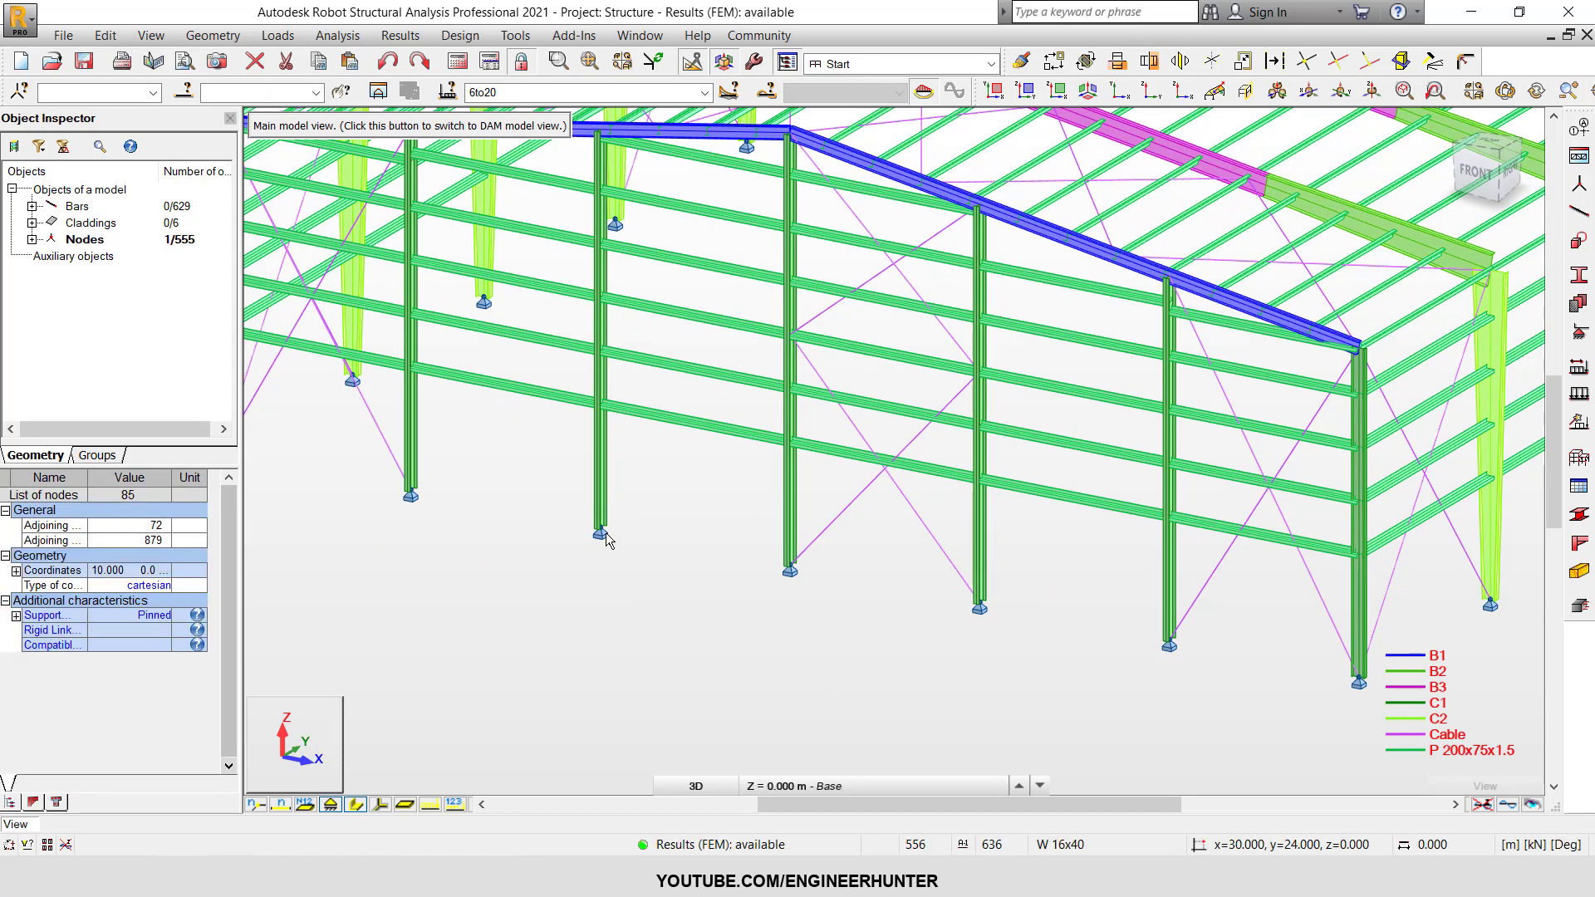
{"action": "left_click", "coordinate": [600, 488]}
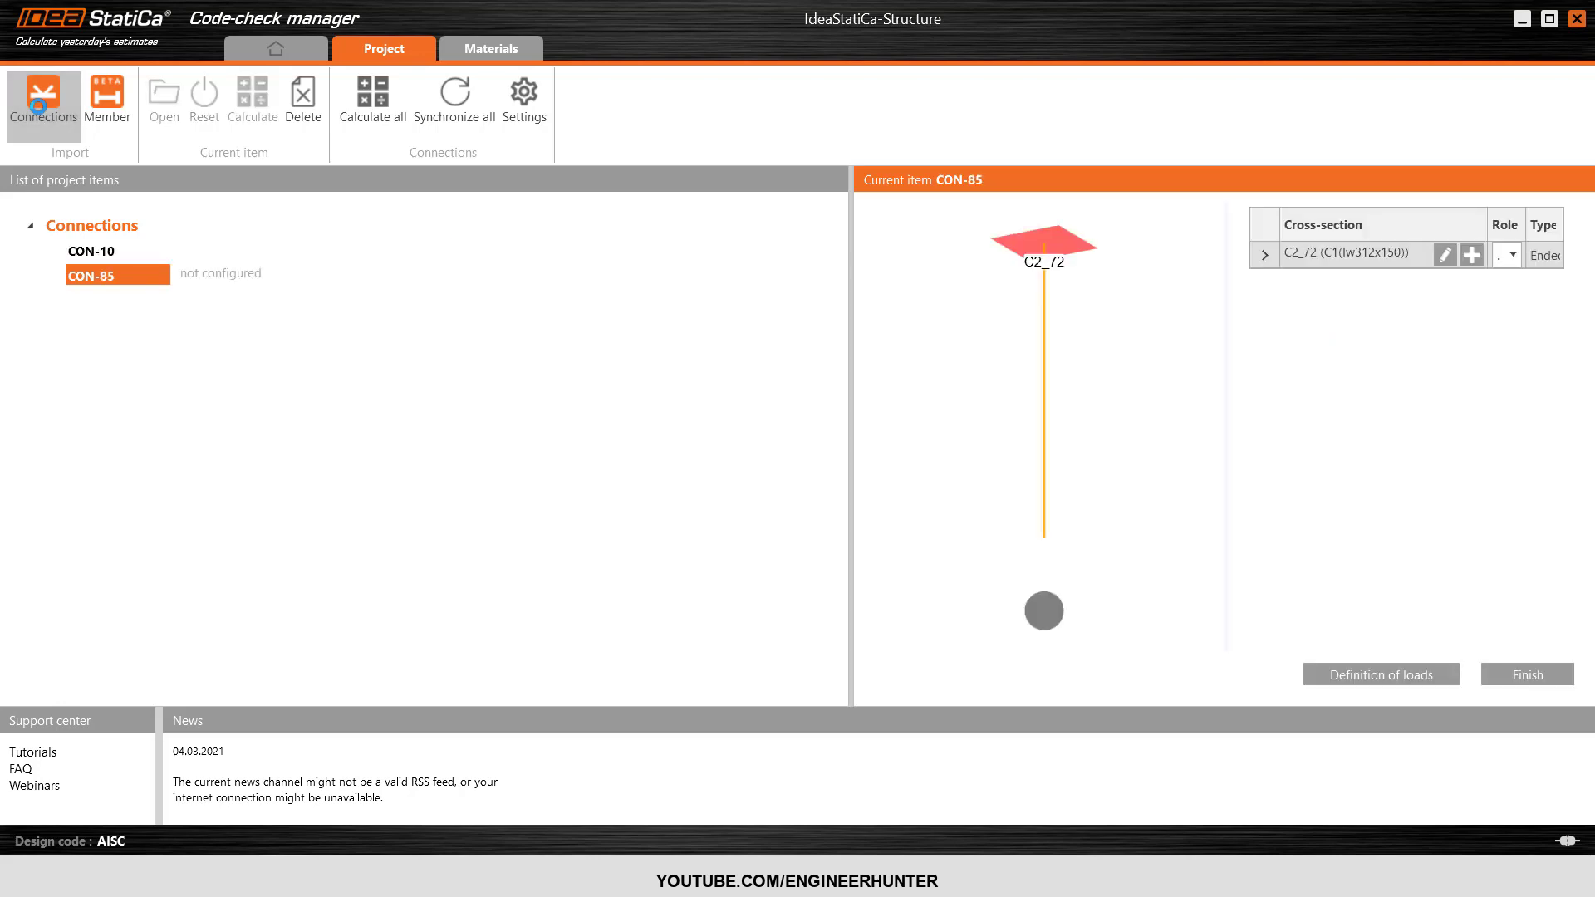
Finish configuring the imported CON-85 item in Code-check manager and open it for connection design.
{"action": "left_click", "coordinate": [100, 252]}
{"action": "left_click", "coordinate": [107, 277]}
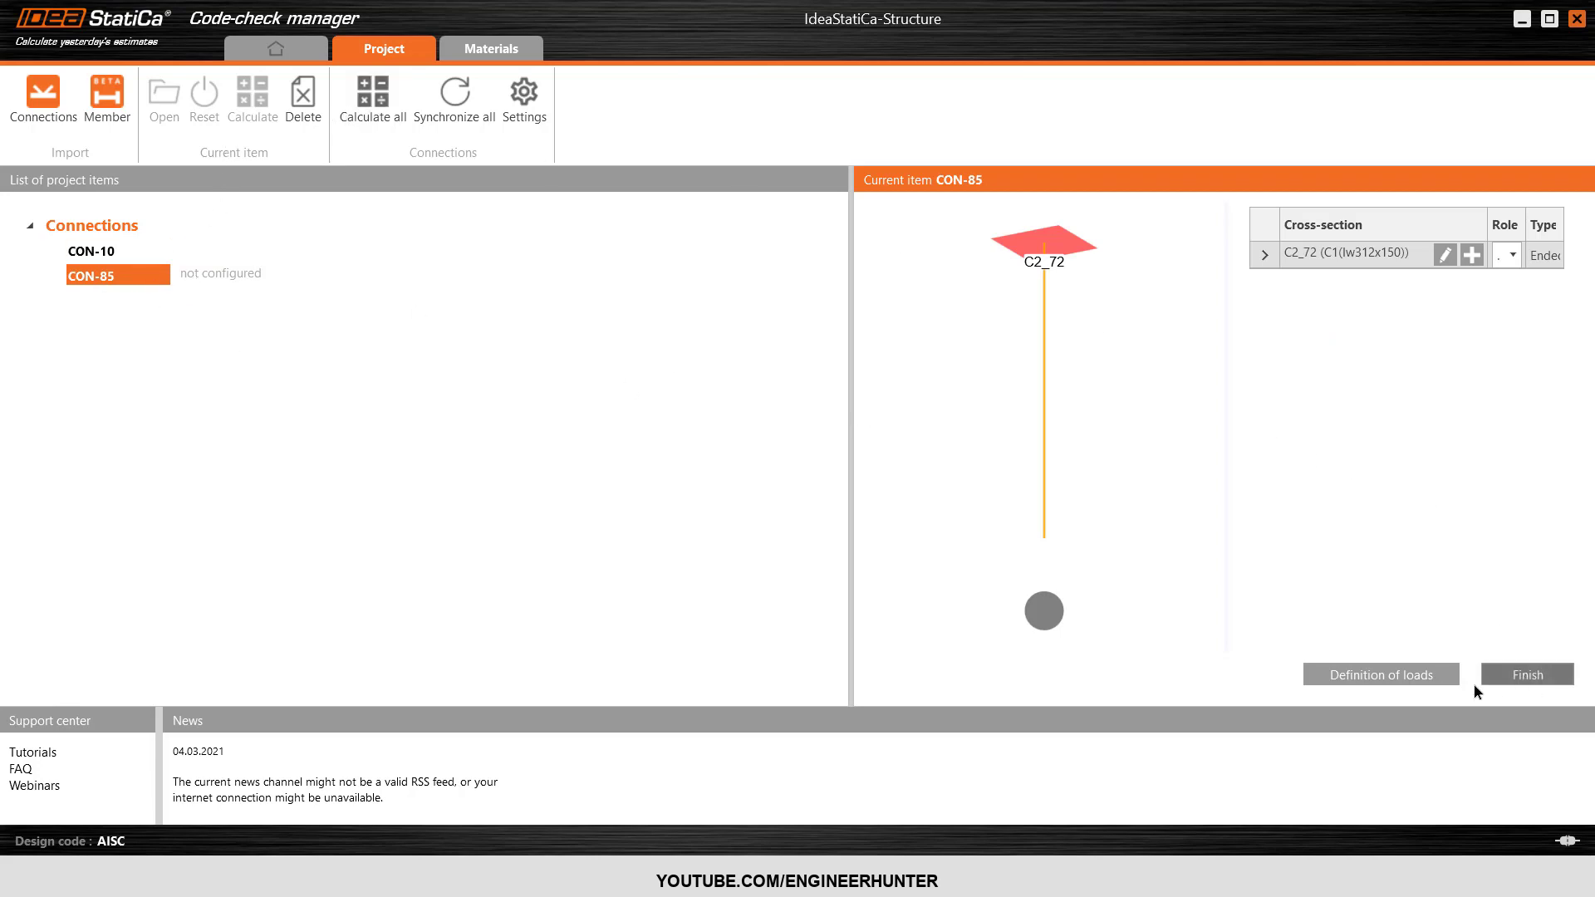
{"action": "left_click", "coordinate": [1518, 671]}
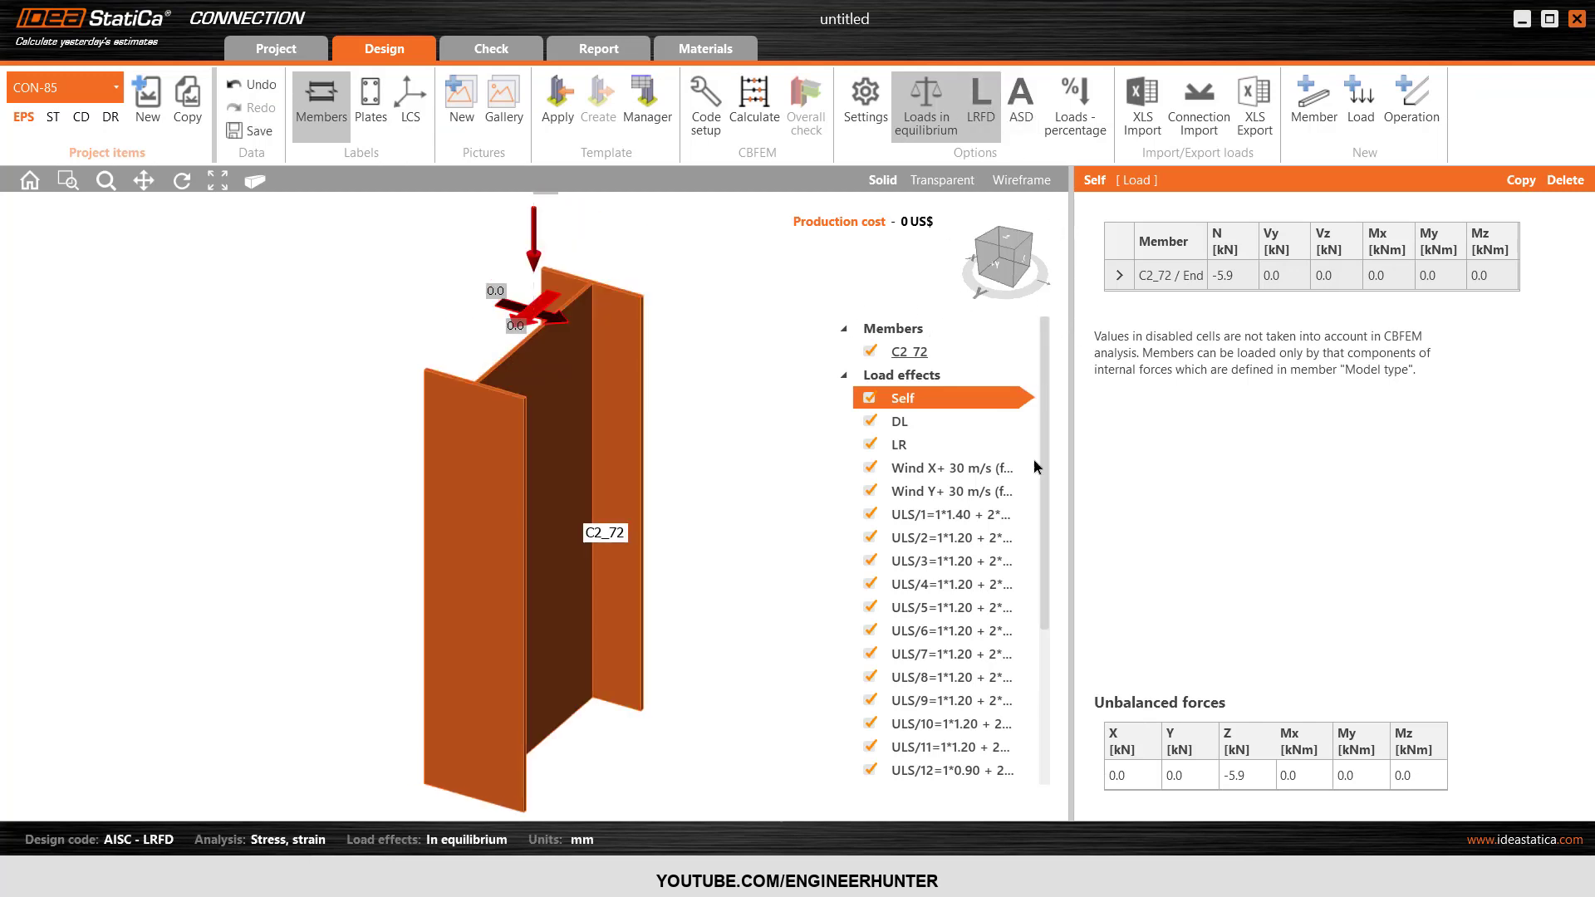
Delete the individual load effects Self, DL, LR, Wind X+ 30 m/s and Wind Y+ 30 m/s from the CON-85 connection.
{"action": "scroll", "coordinate": [969, 441], "scroll_direction": "down", "scroll_amount": 5}
{"action": "left_click", "coordinate": [969, 441]}
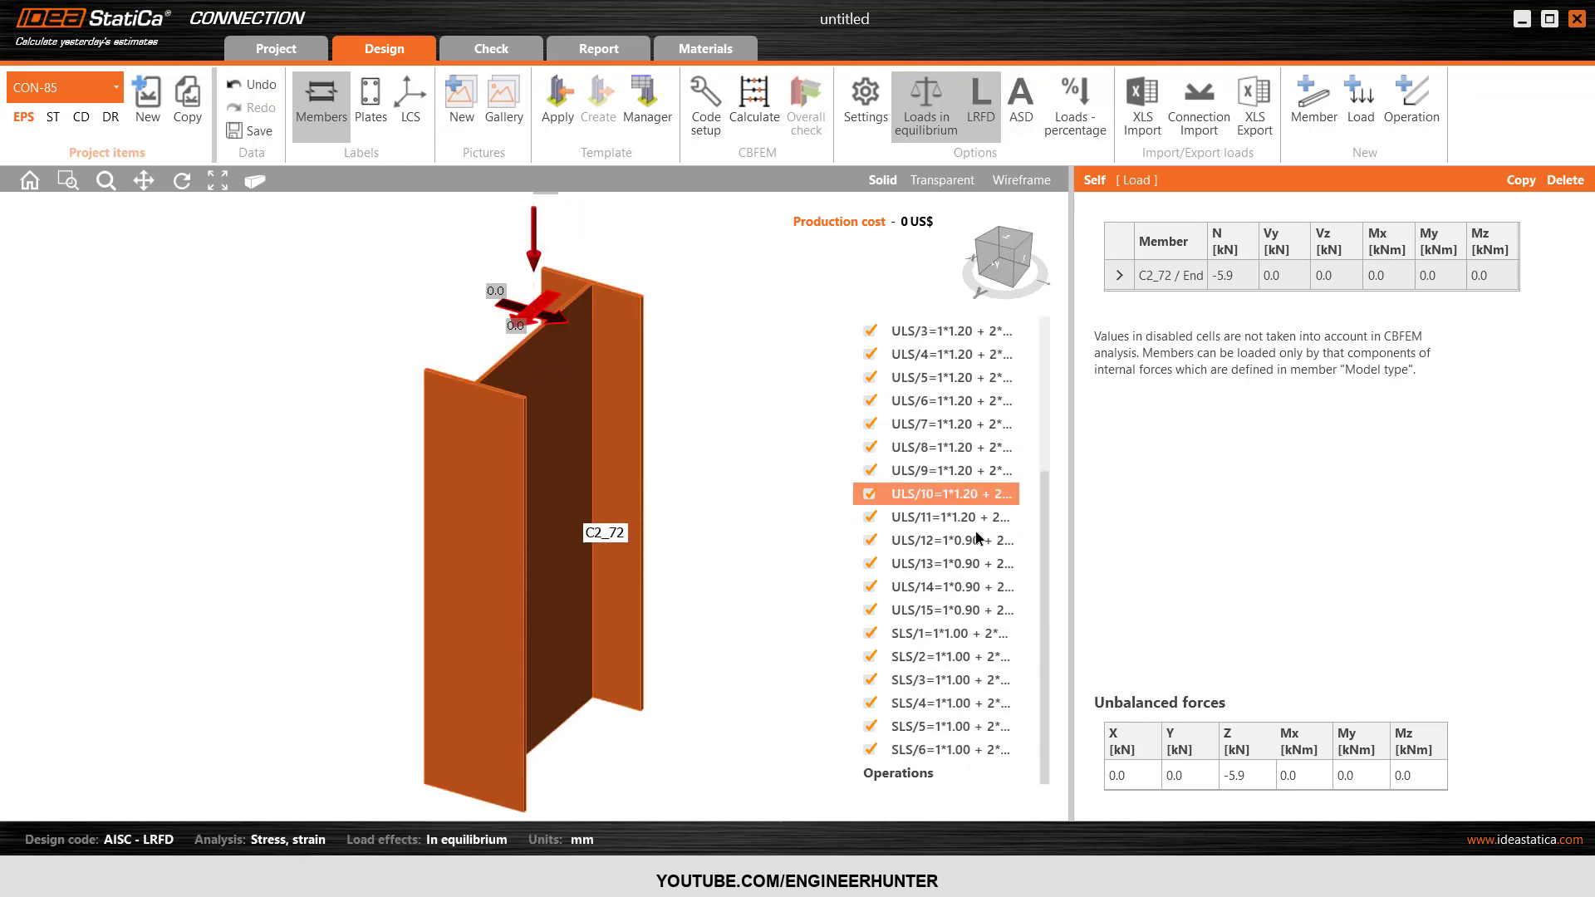
{"action": "scroll", "coordinate": [947, 598], "scroll_direction": "up", "scroll_amount": 6}
{"action": "left_click", "coordinate": [1563, 182]}
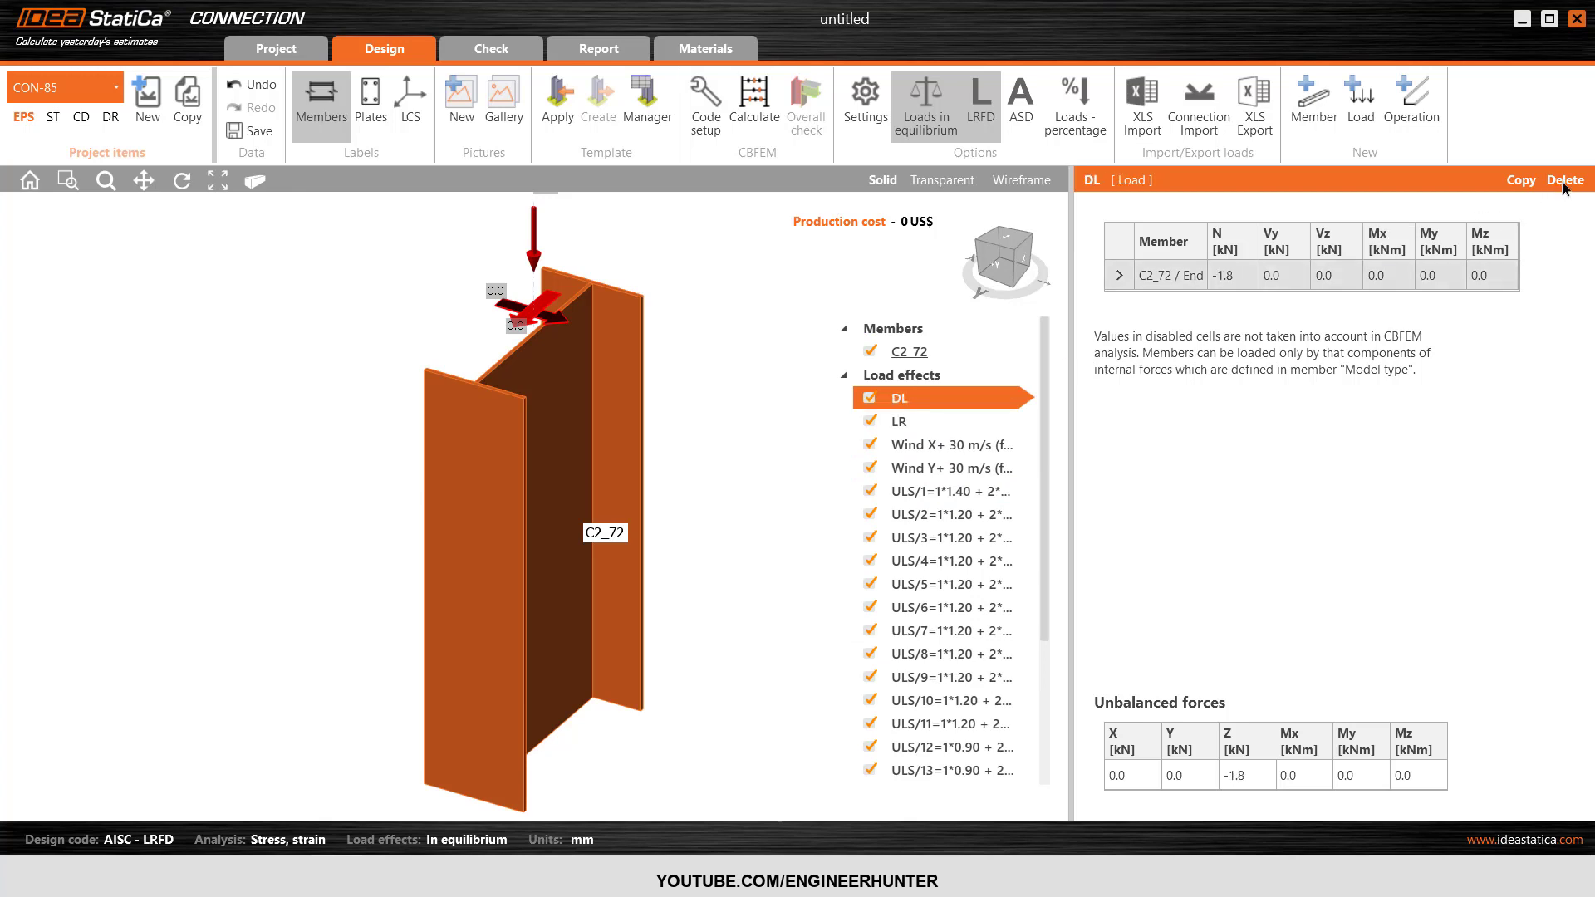
{"action": "left_click", "coordinate": [1562, 182]}
{"action": "left_click", "coordinate": [1563, 182]}
{"action": "left_click", "coordinate": [1563, 182]}
{"action": "left_click", "coordinate": [1563, 182]}
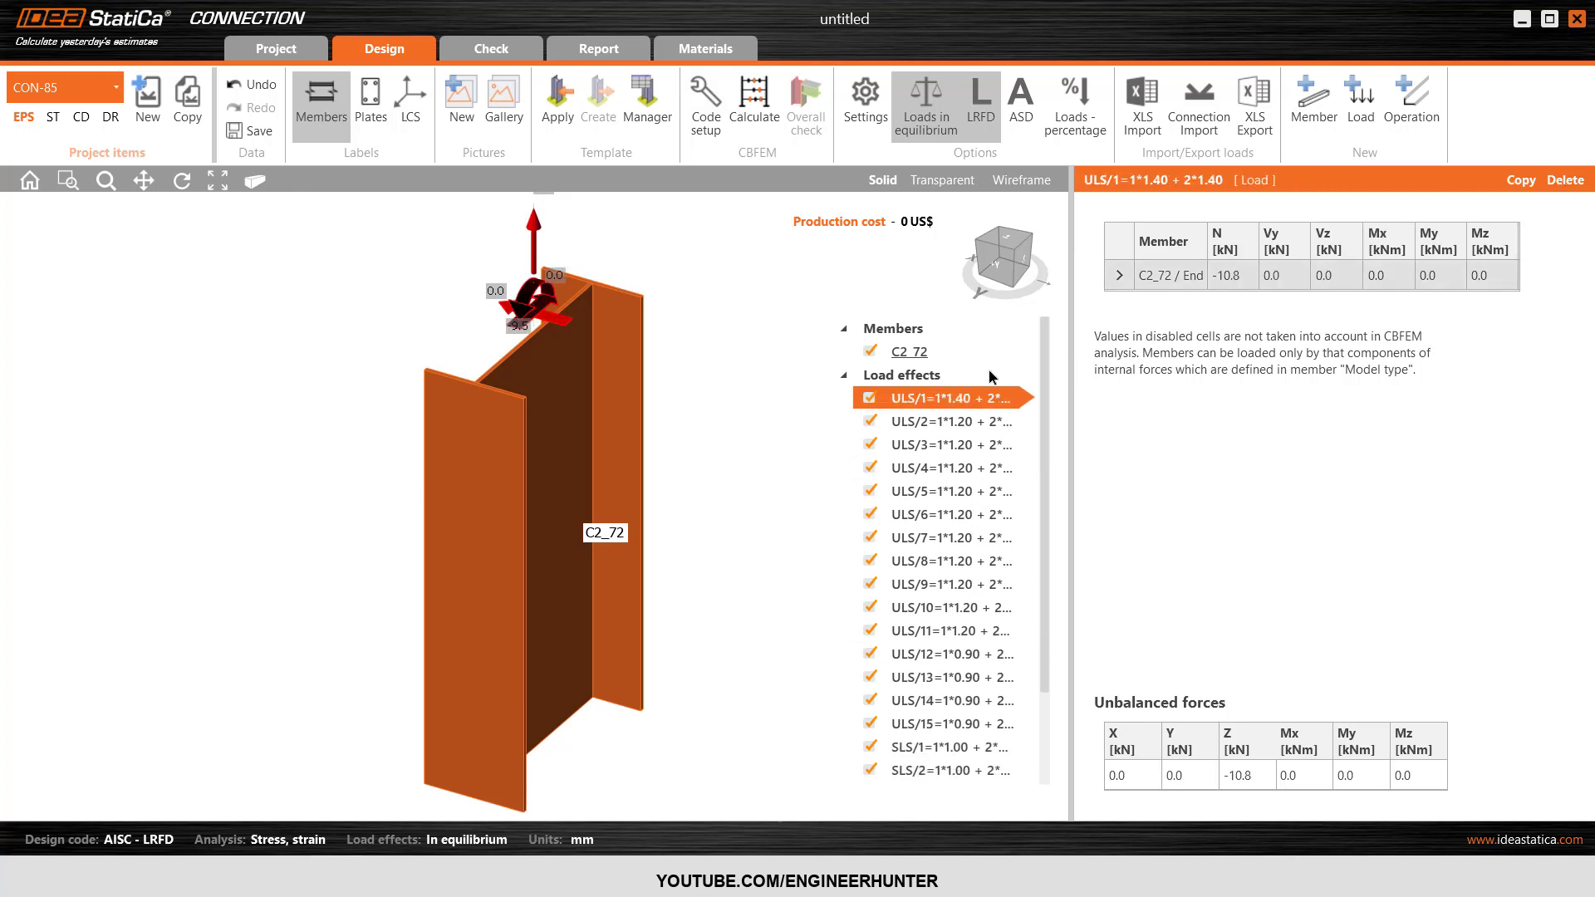
Delete load effects SLS/1 to SLS/6, keeping only the ULS combinations, and collapse the list of load effects.
{"action": "scroll", "coordinate": [948, 490], "scroll_direction": "down", "scroll_amount": 2}
{"action": "left_click", "coordinate": [947, 633]}
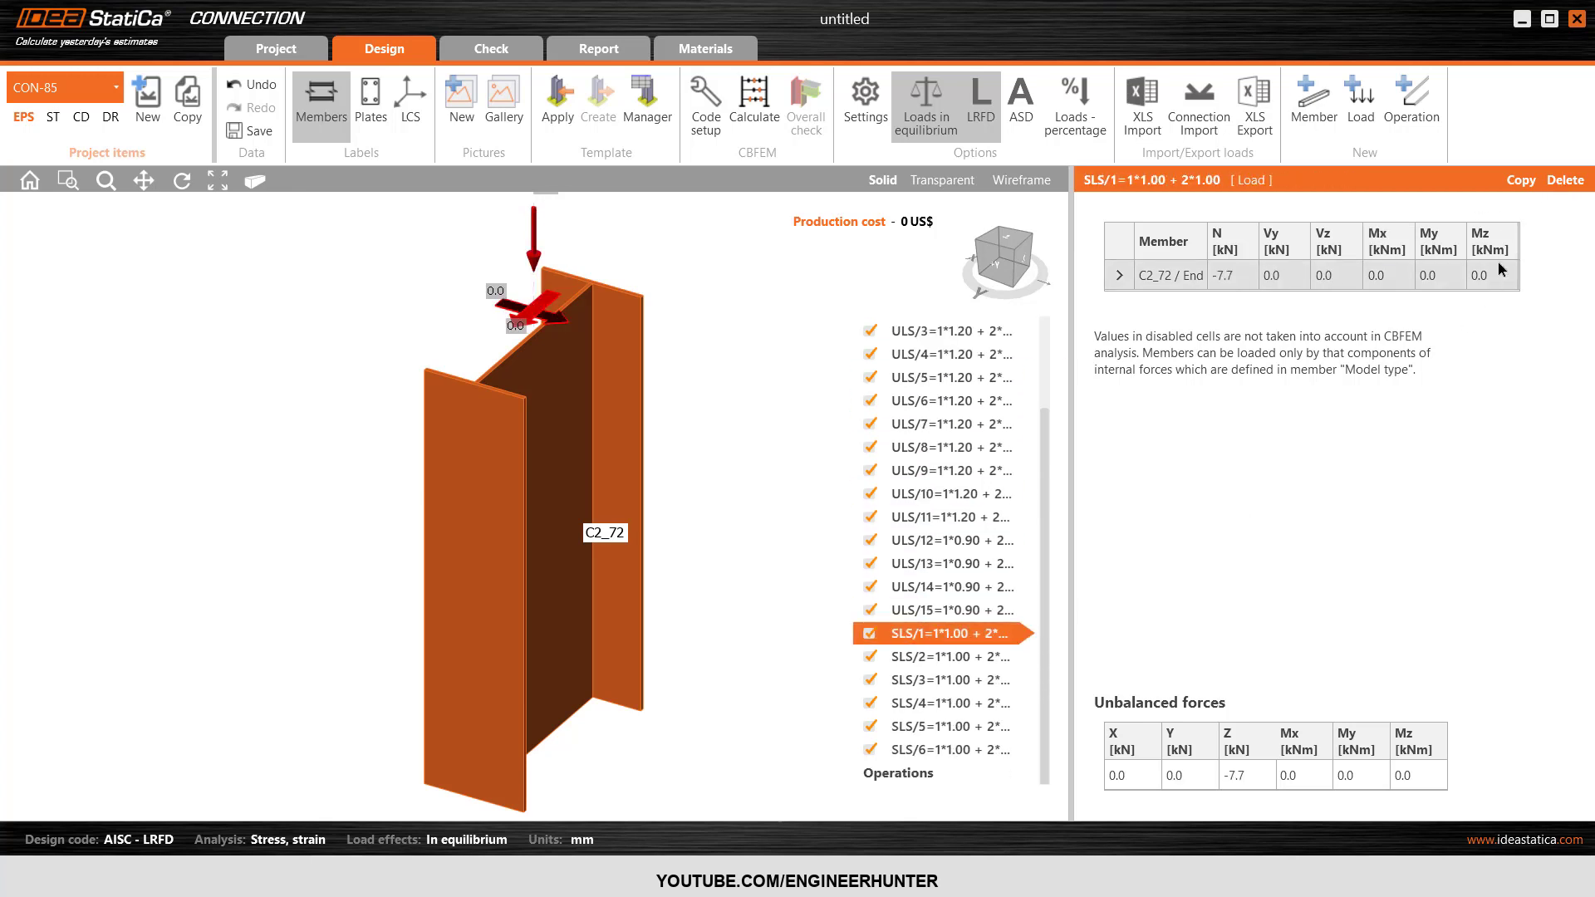
{"action": "left_click", "coordinate": [1567, 182]}
{"action": "left_click", "coordinate": [1566, 182]}
{"action": "left_click", "coordinate": [1566, 182]}
{"action": "left_click", "coordinate": [1566, 182]}
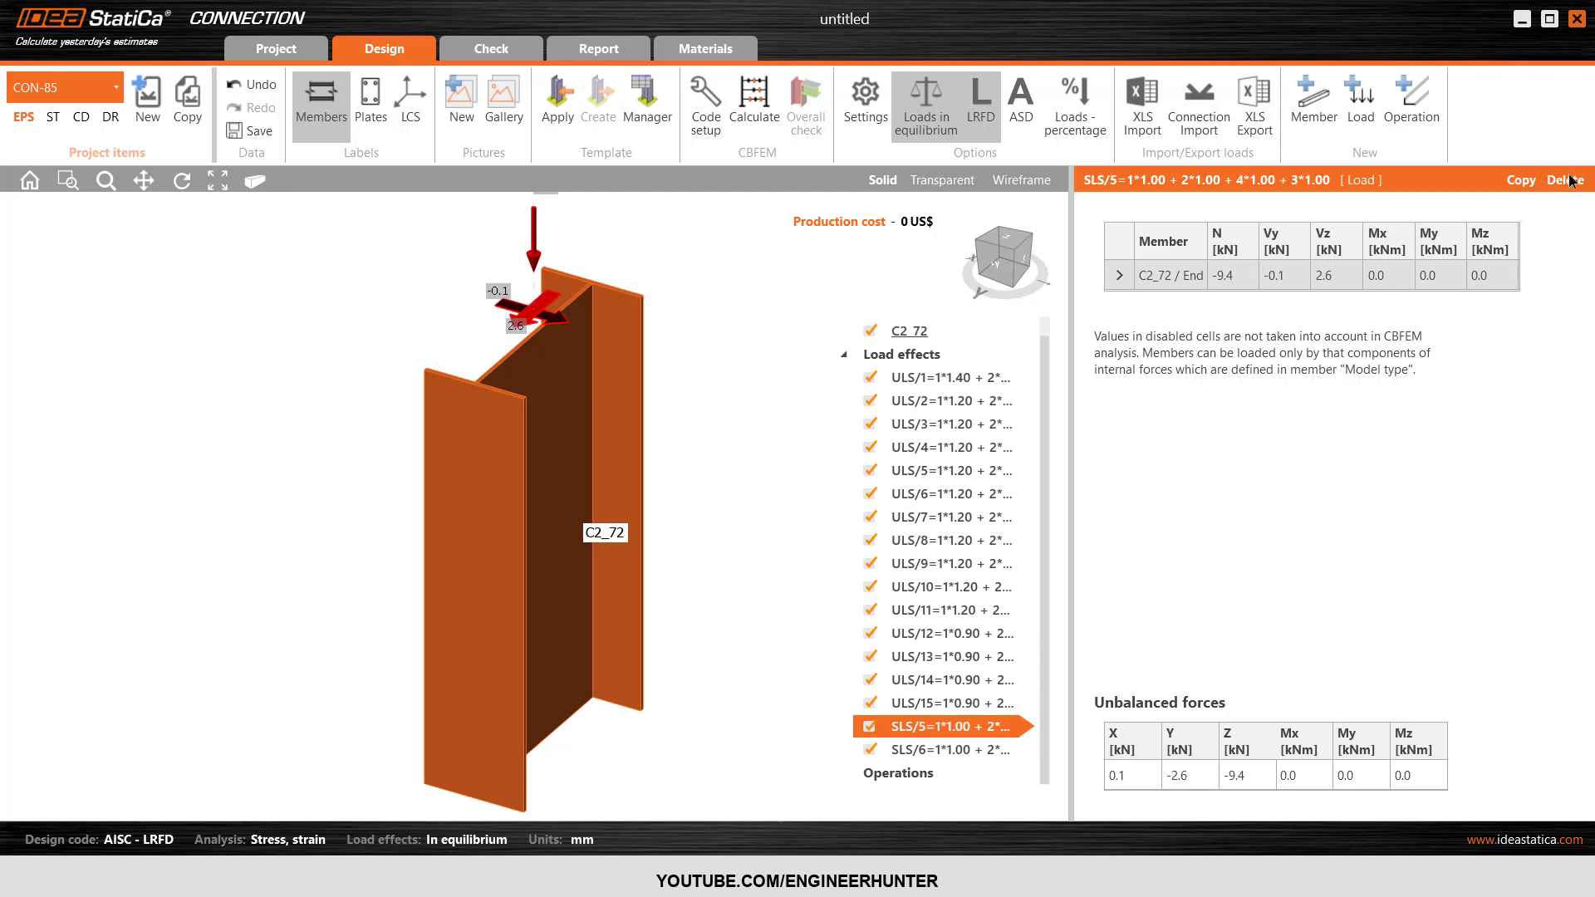
{"action": "left_click", "coordinate": [1566, 182]}
{"action": "left_click", "coordinate": [1566, 182]}
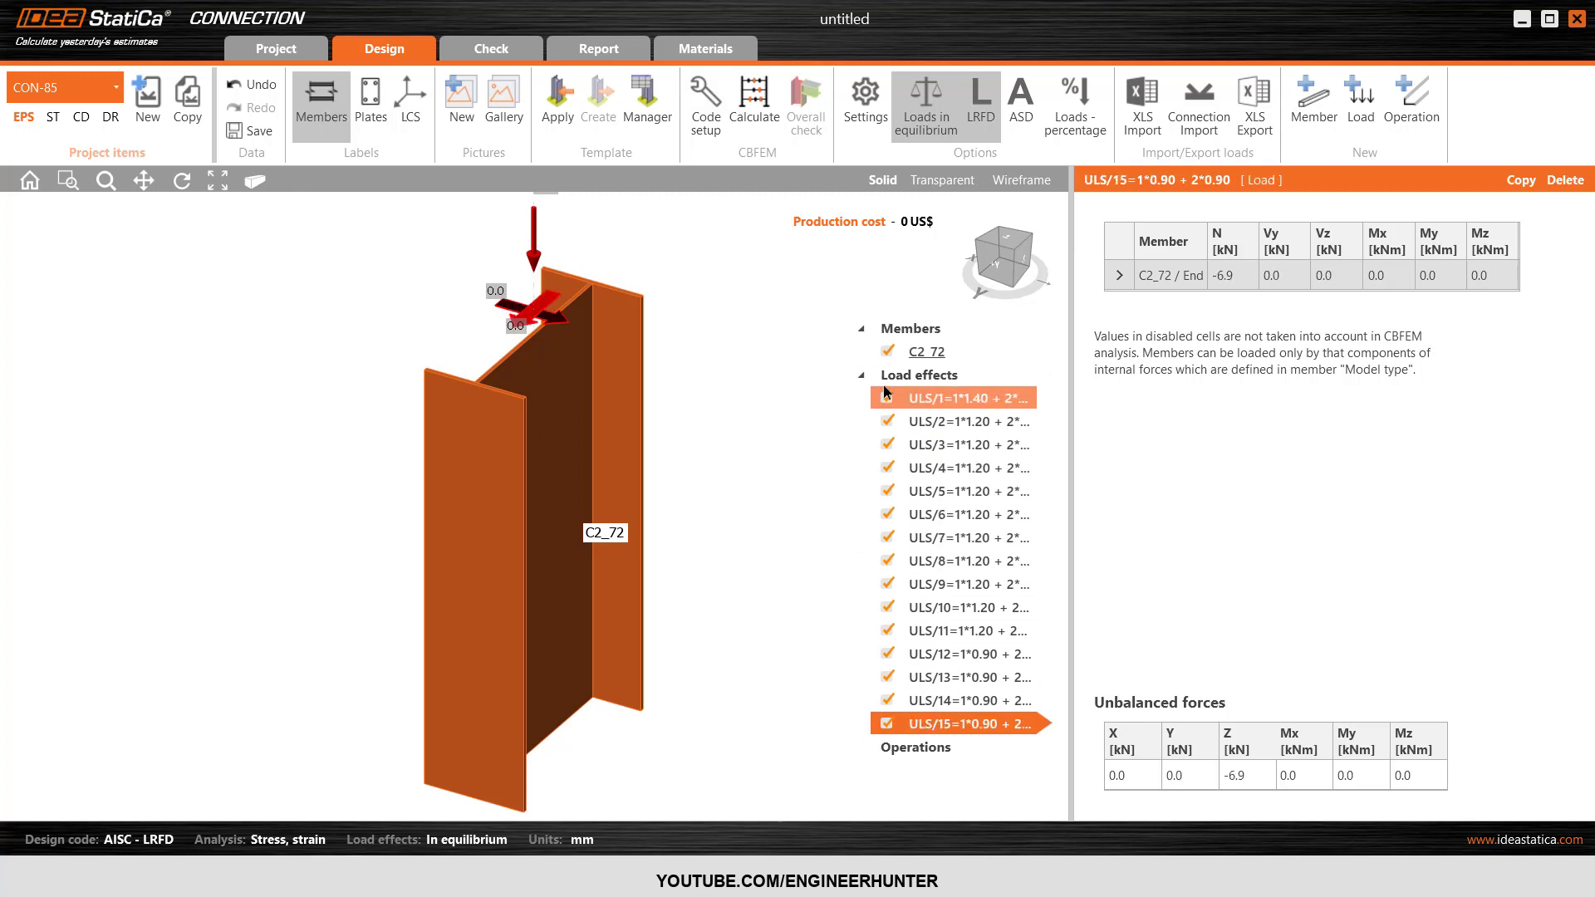
{"action": "left_click", "coordinate": [862, 376]}
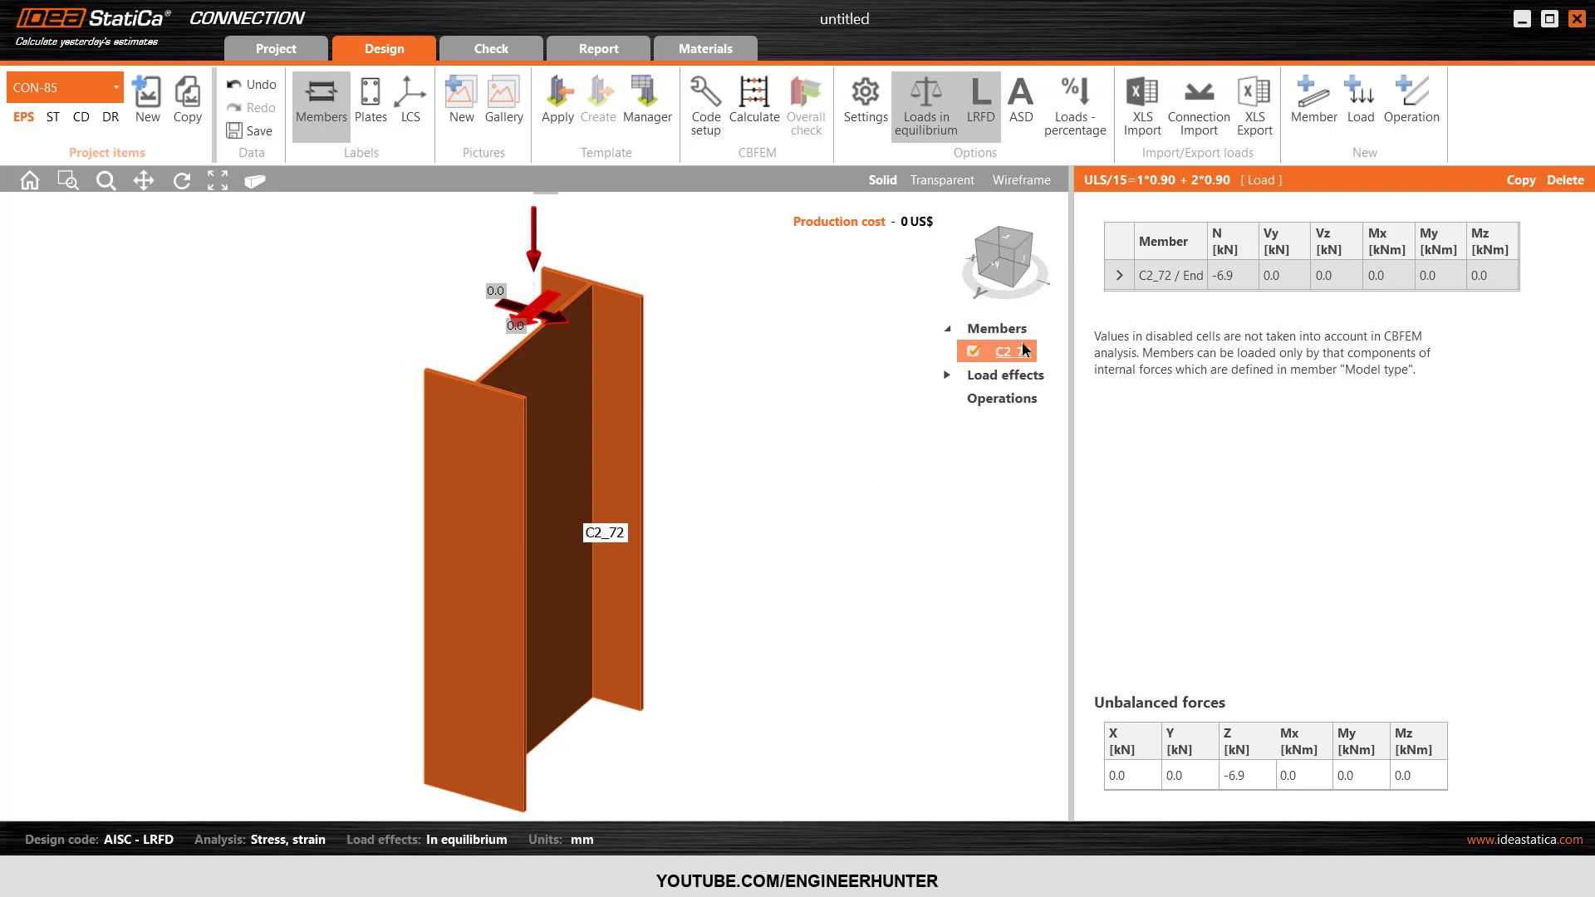
Examine the cross-section assigned to member C2_72 and its dimensions, leaving the section definition unchanged.
{"action": "left_click", "coordinate": [1027, 353]}
{"action": "left_click", "coordinate": [1306, 248]}
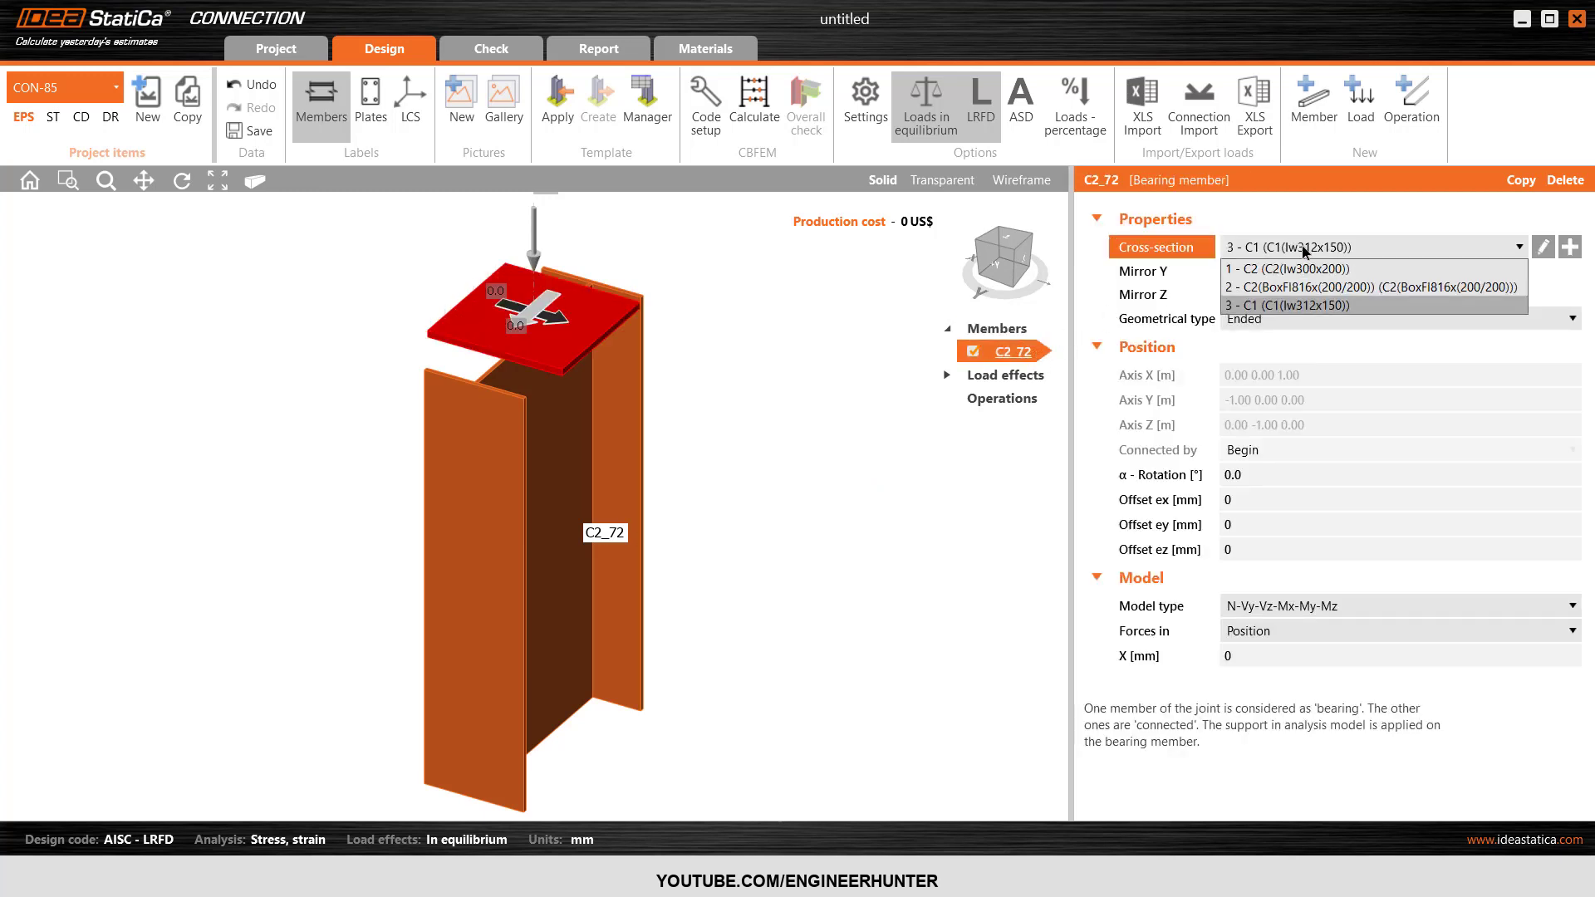
{"action": "left_click", "coordinate": [1308, 249]}
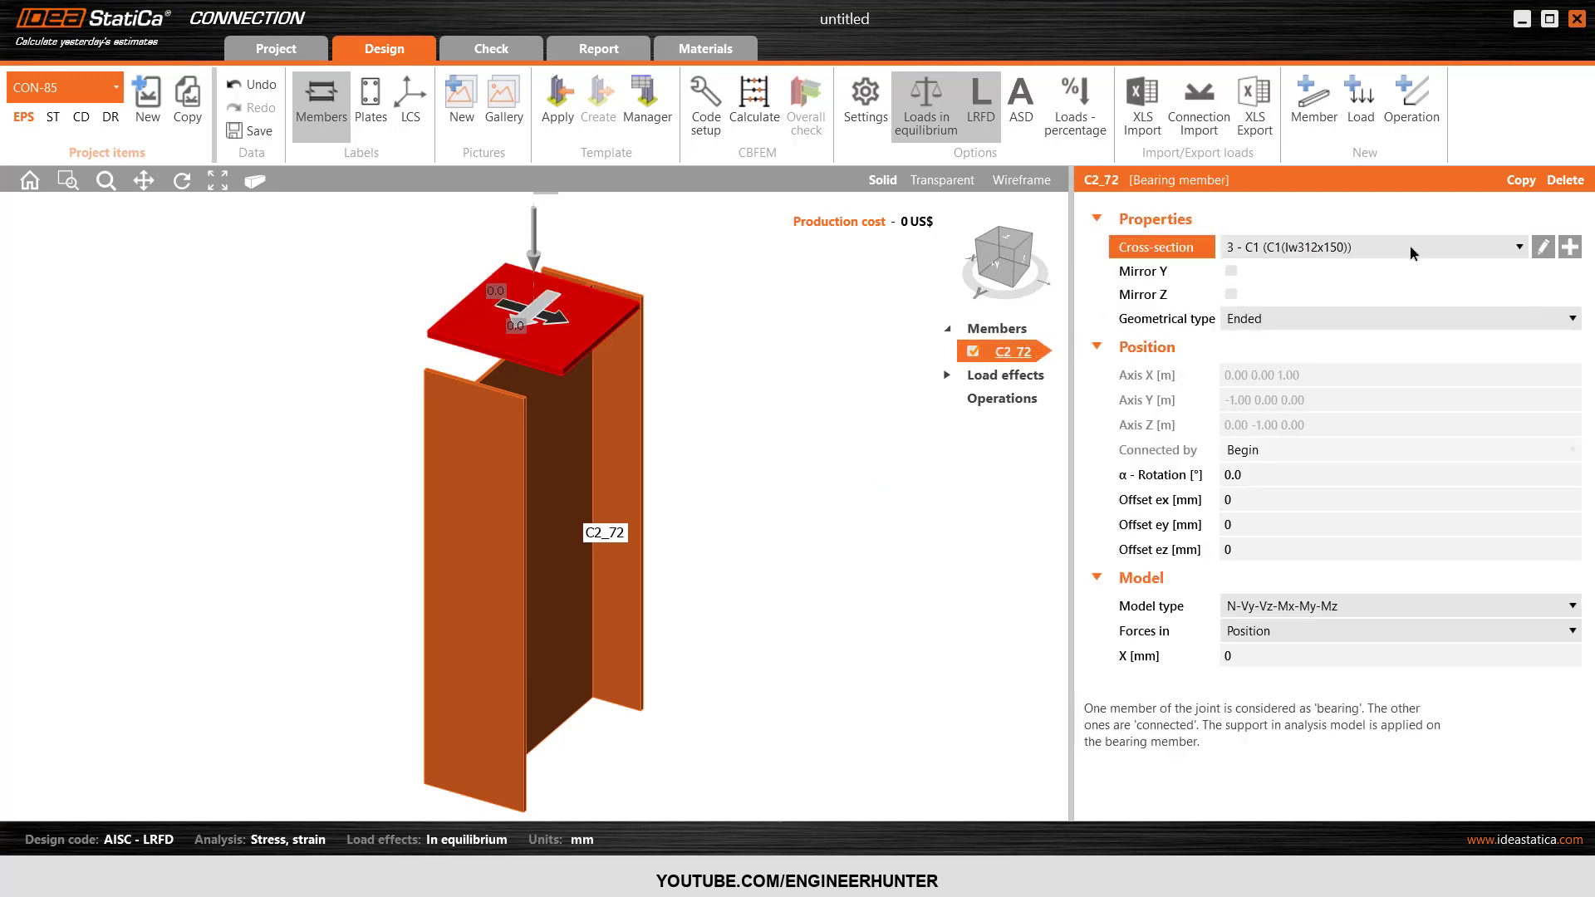
{"action": "left_click", "coordinate": [1543, 247]}
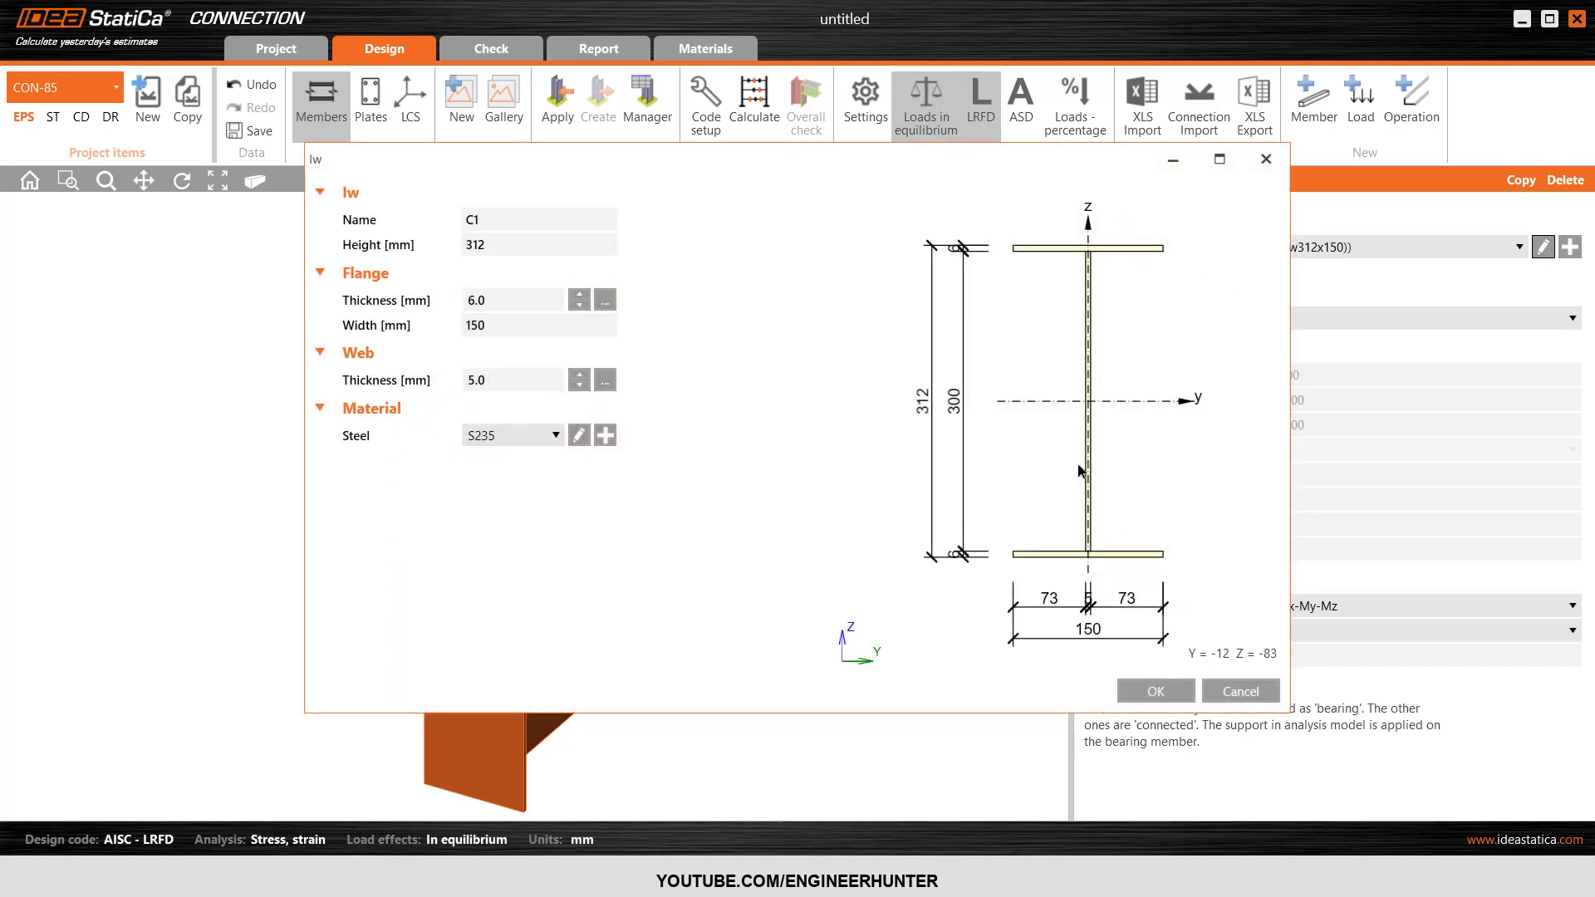
{"action": "left_click", "coordinate": [1259, 691]}
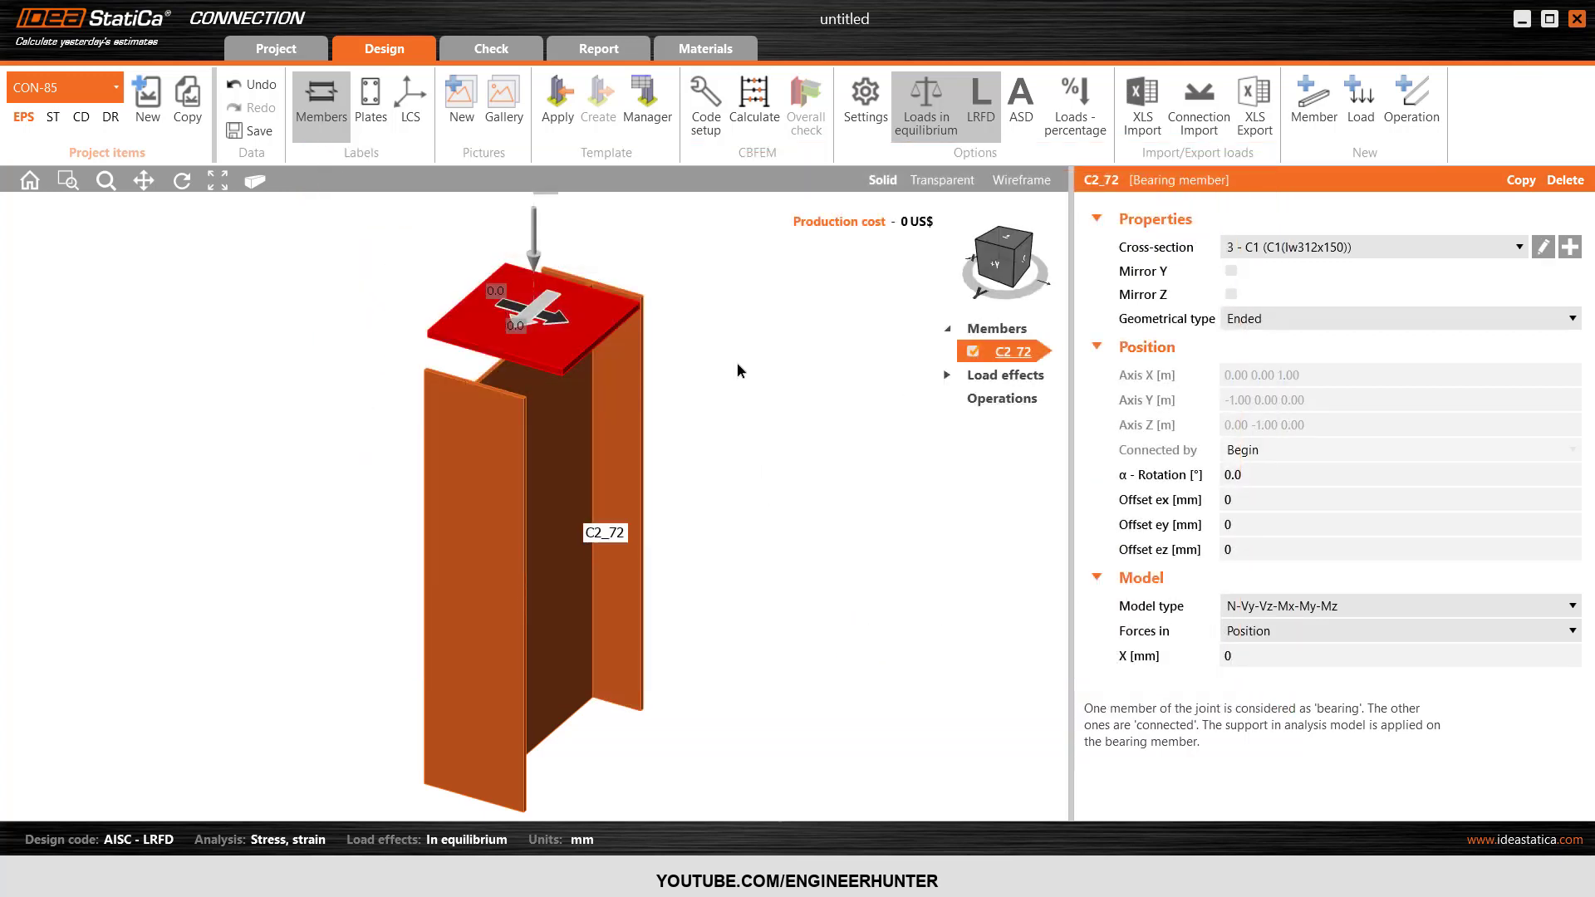
Apply the saved C1 template from the Test folder to the CON-85 column.
{"action": "scroll", "coordinate": [740, 293], "scroll_direction": "down", "scroll_amount": 2}
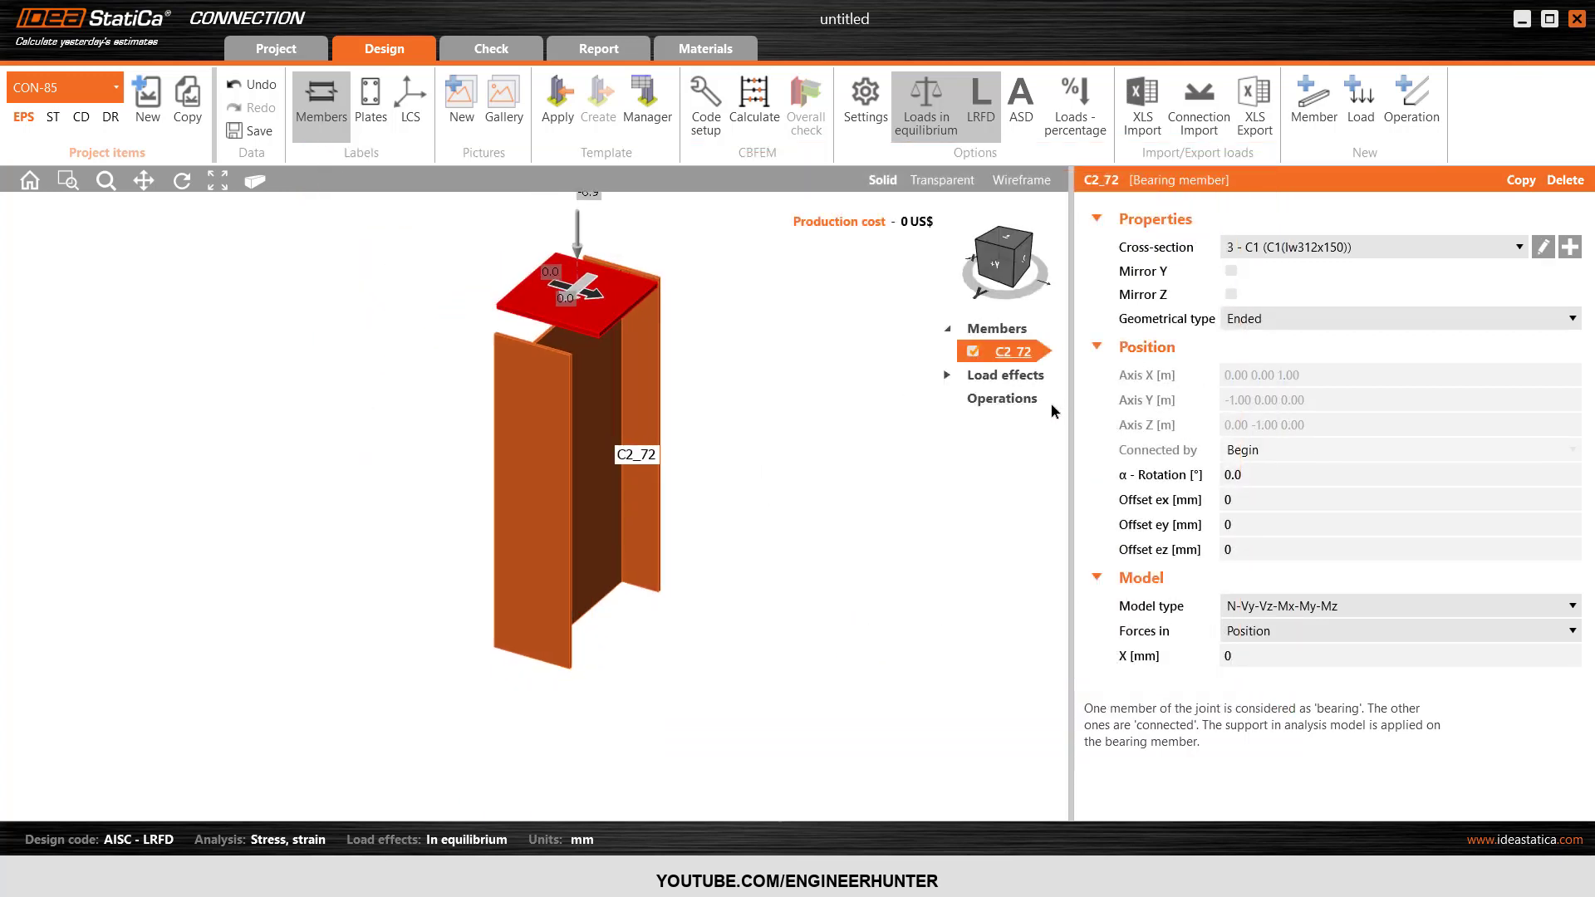
{"action": "left_click", "coordinate": [1020, 265]}
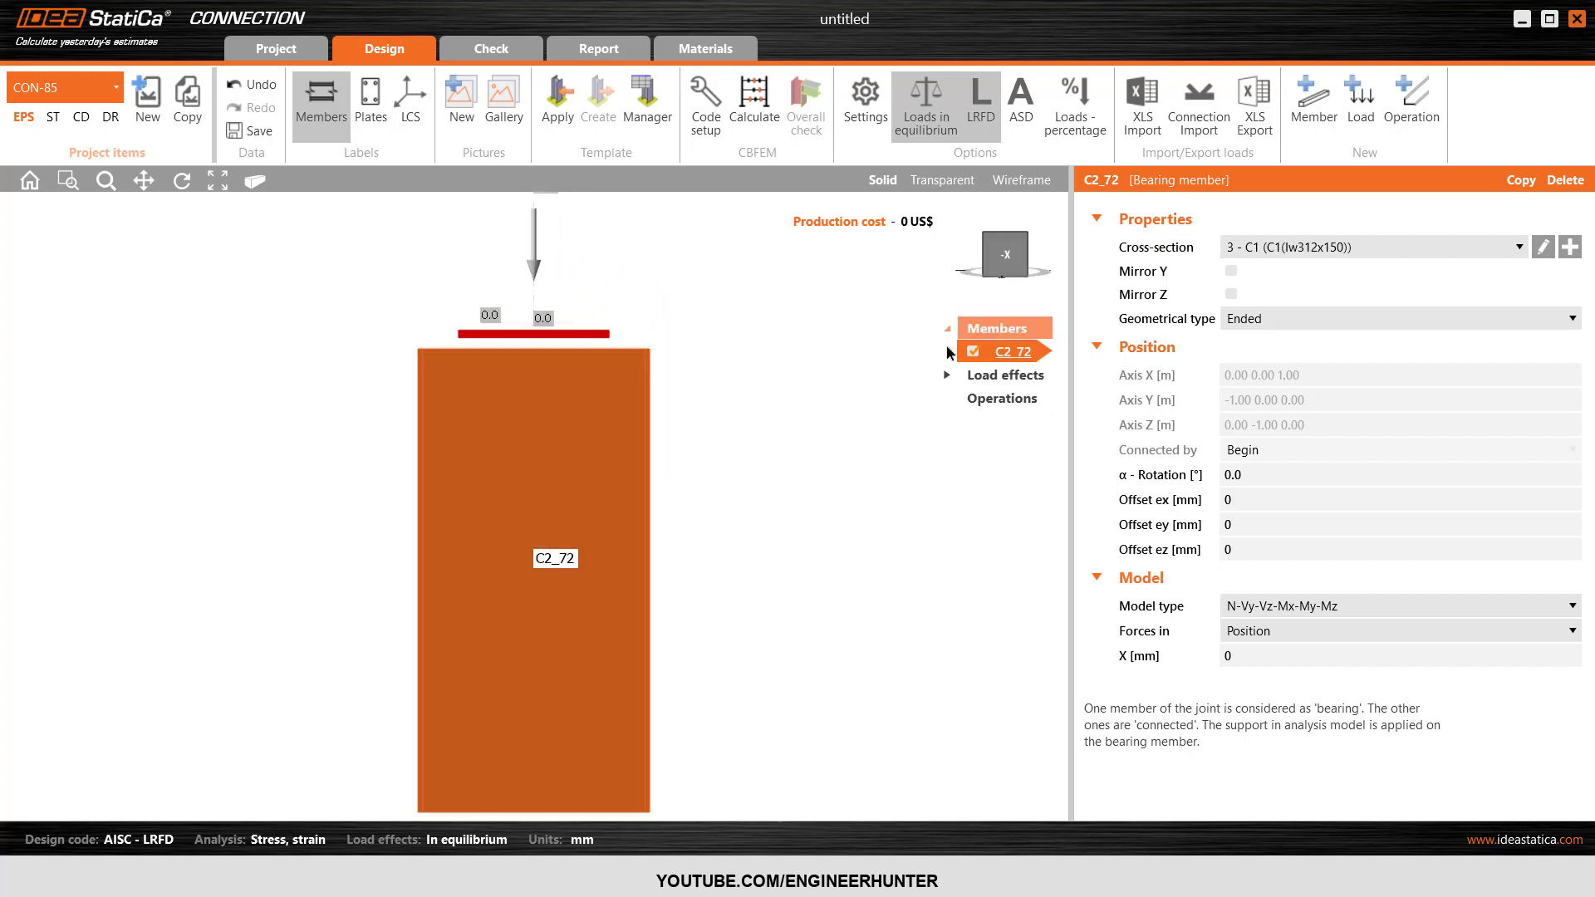
{"action": "left_click", "coordinate": [1028, 241]}
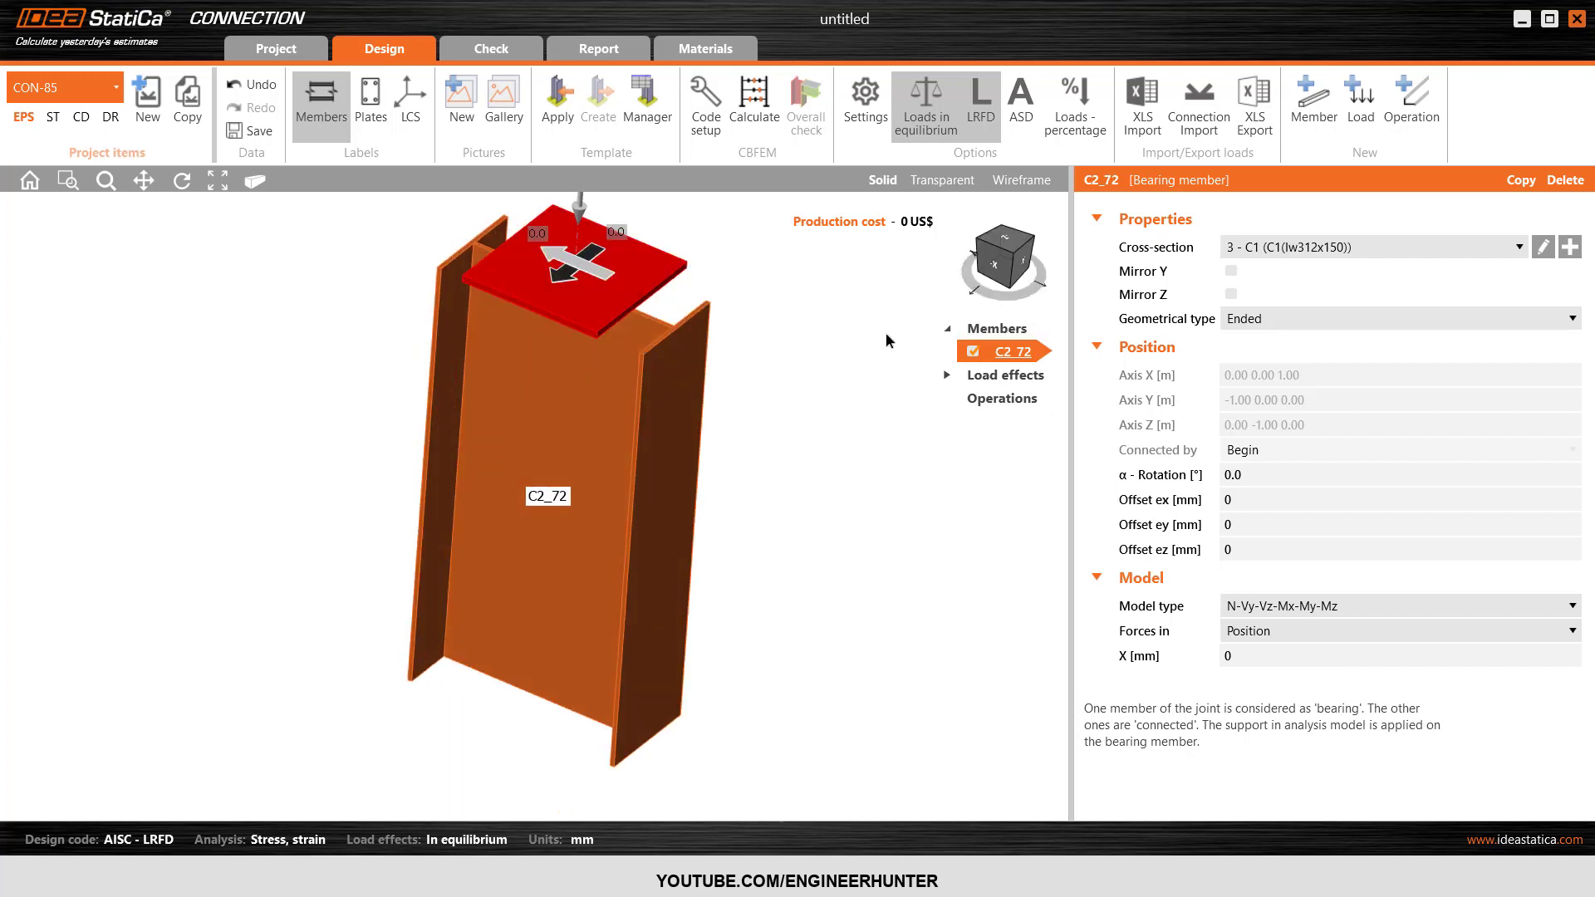
{"action": "left_click", "coordinate": [557, 118]}
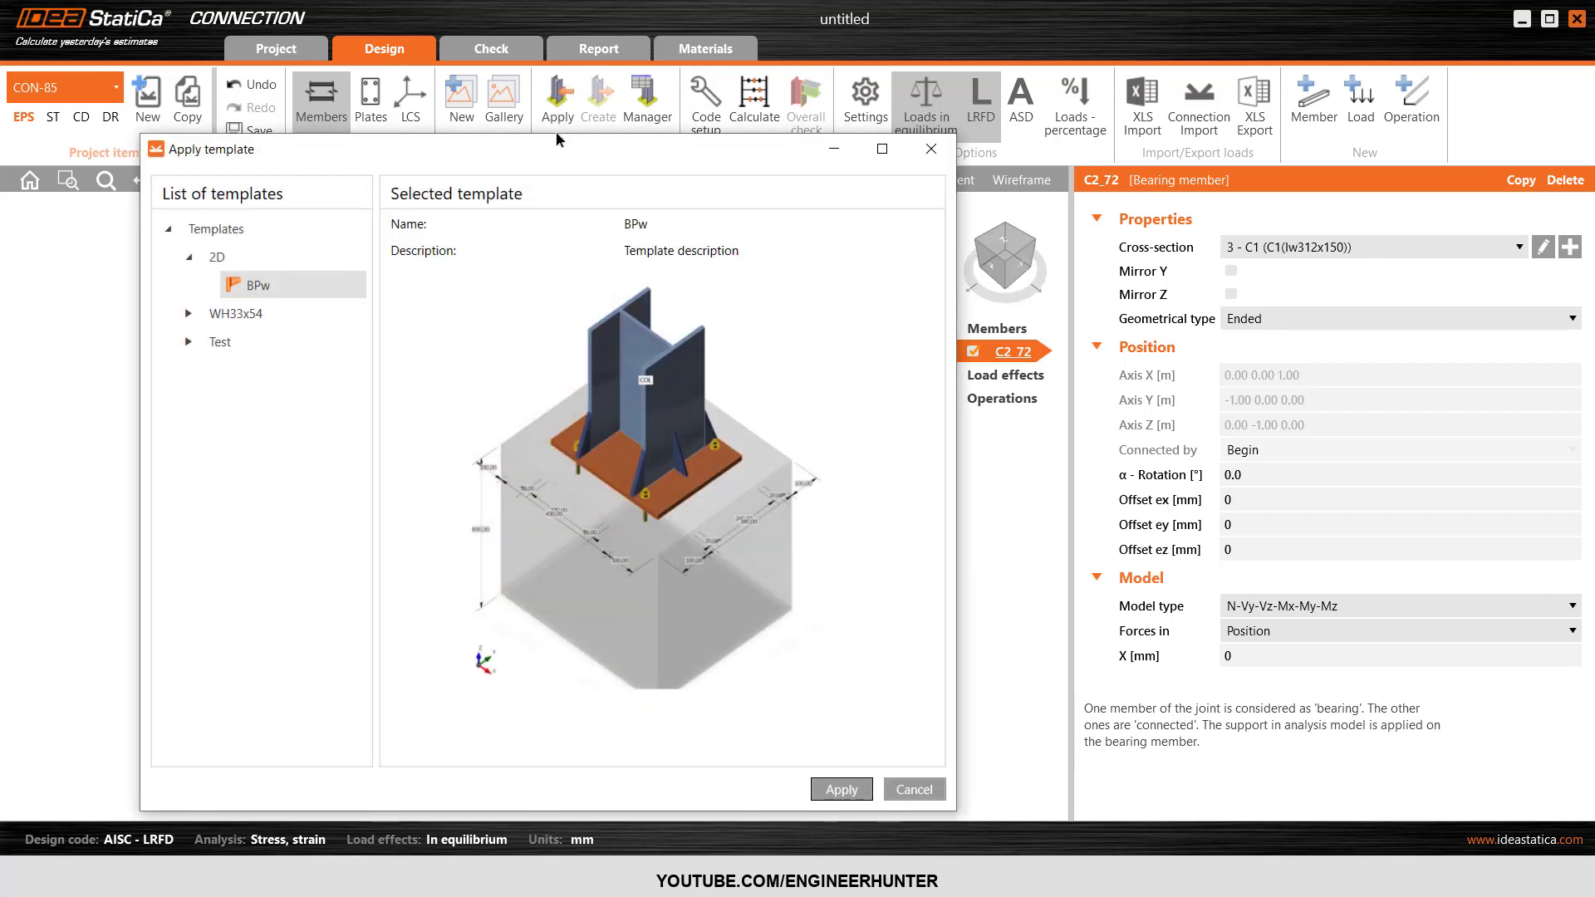
{"action": "left_click", "coordinate": [190, 258]}
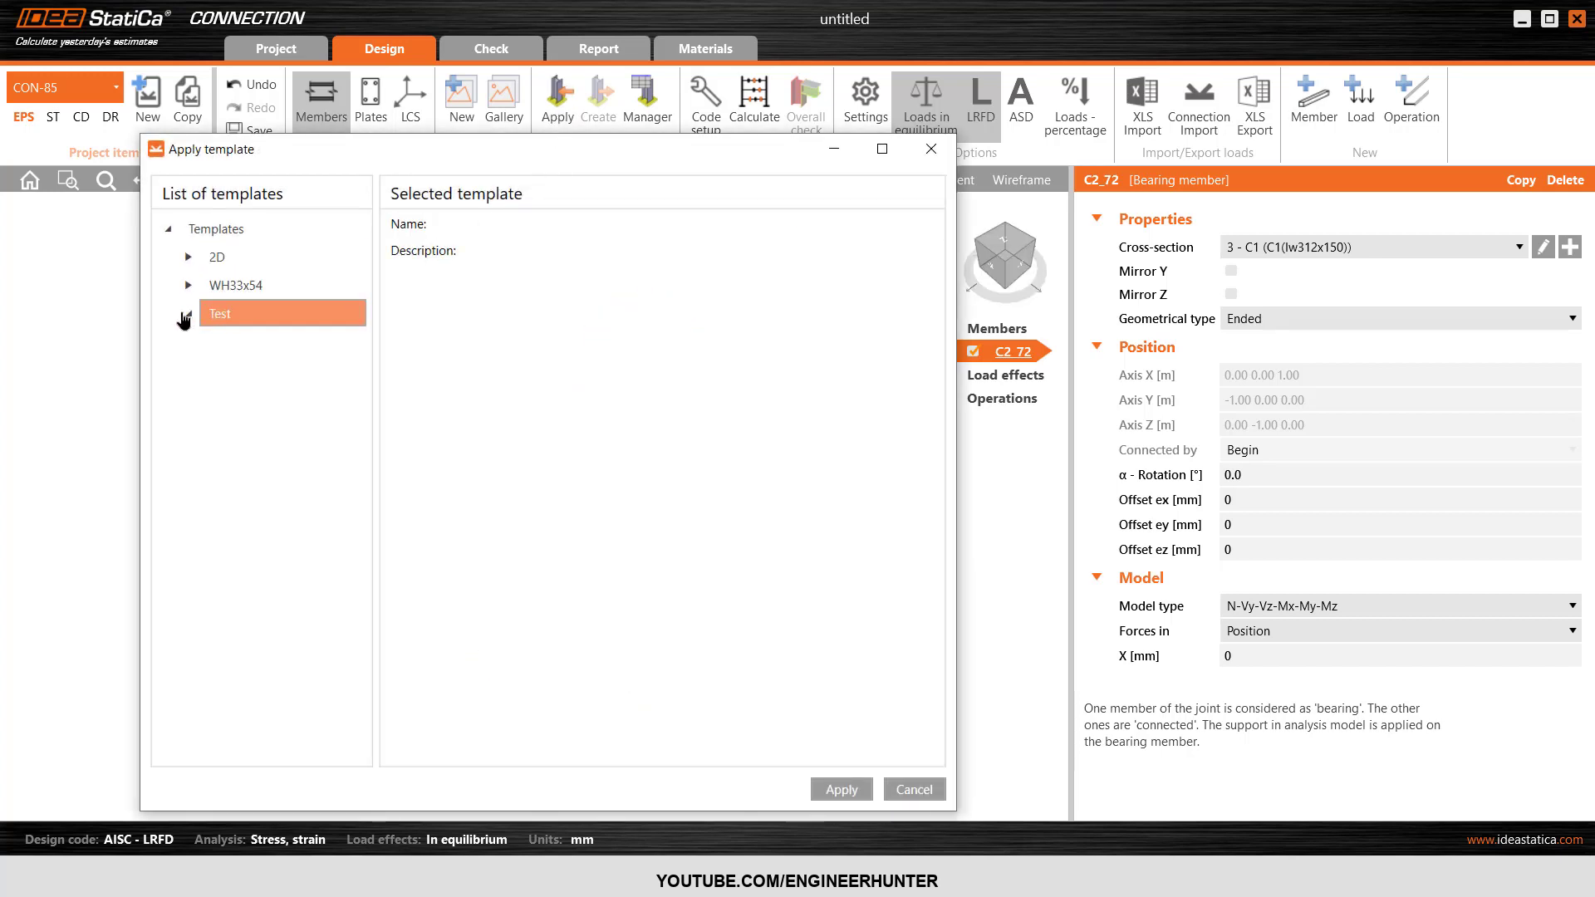
{"action": "left_click", "coordinate": [188, 314]}
{"action": "left_click", "coordinate": [237, 346]}
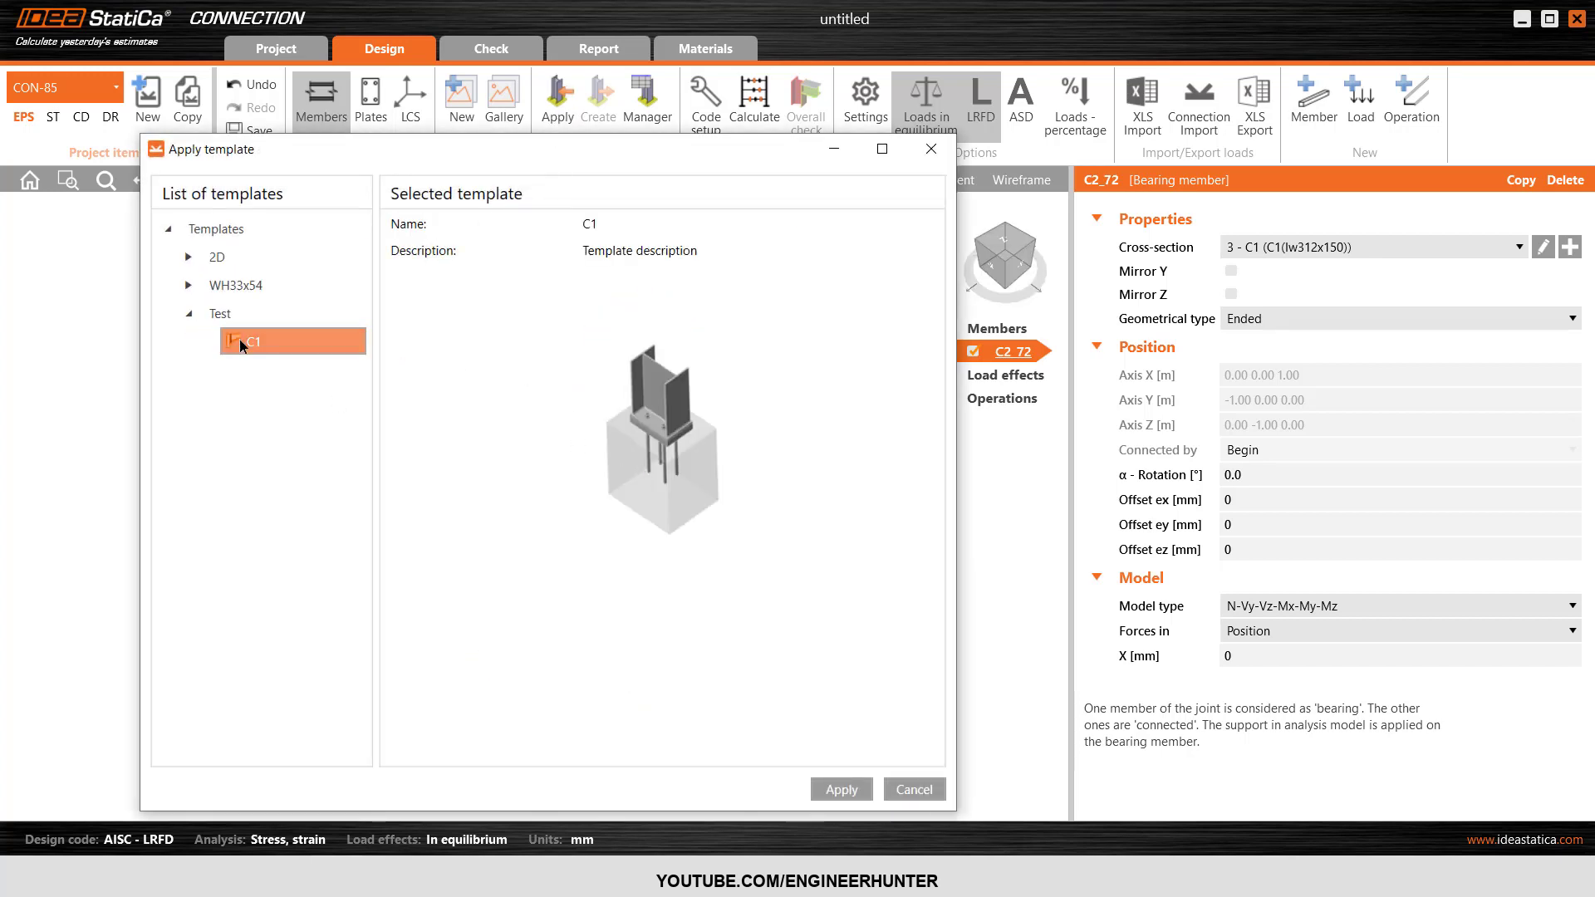
{"action": "left_click", "coordinate": [830, 791]}
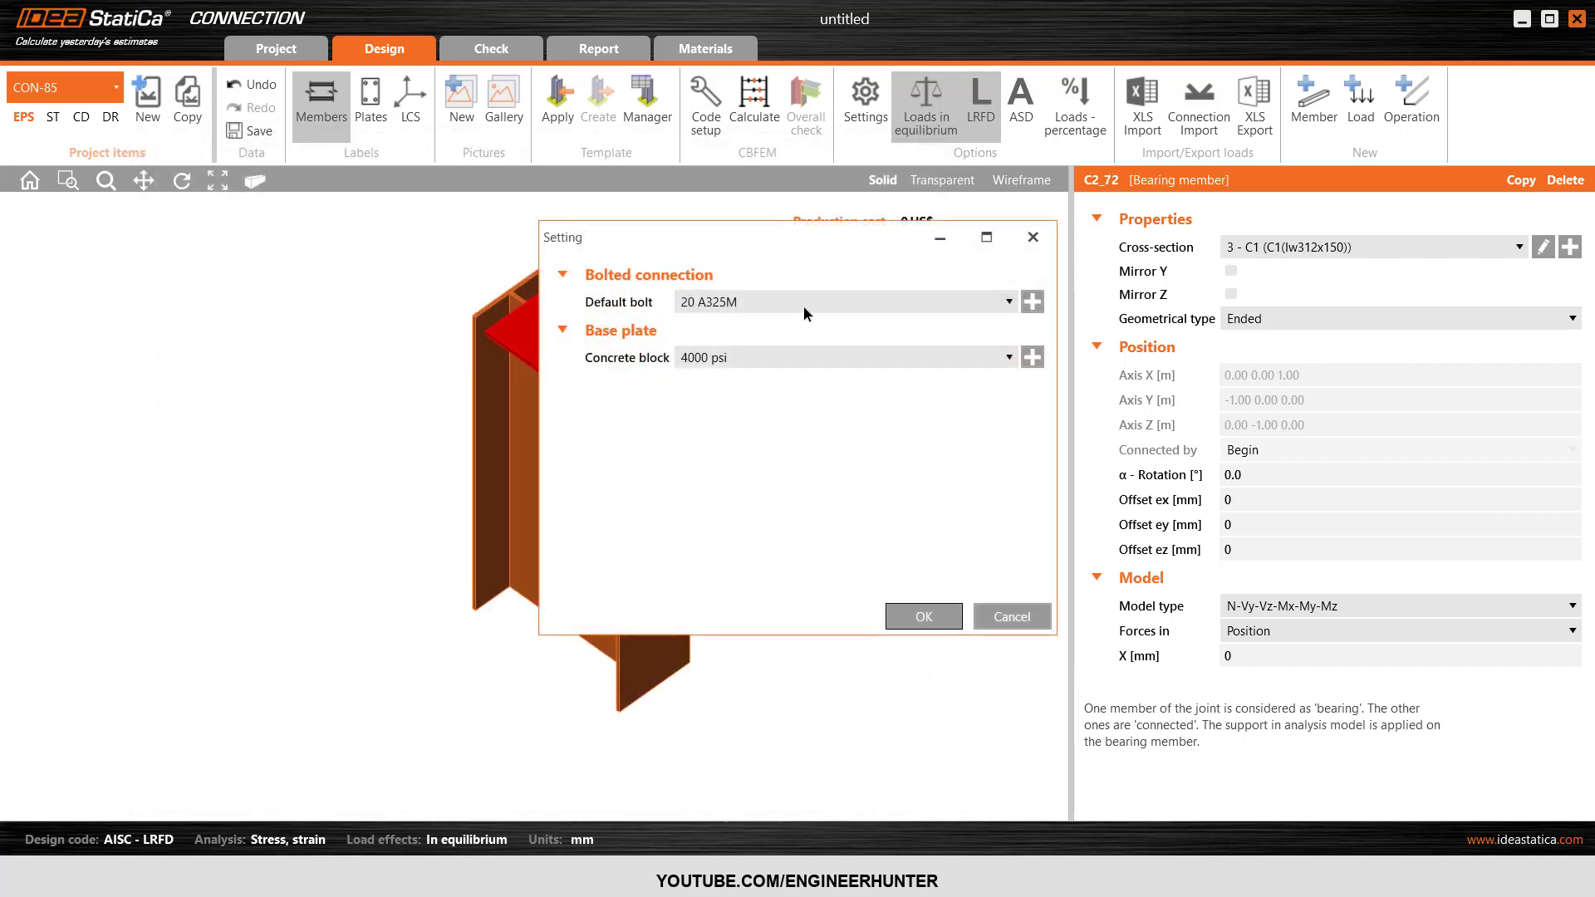
Set the template's default bolt to 3/4 A307 and its concrete block to 4000 psi, and accept the settings.
{"action": "left_click", "coordinate": [728, 304]}
{"action": "left_click", "coordinate": [725, 325]}
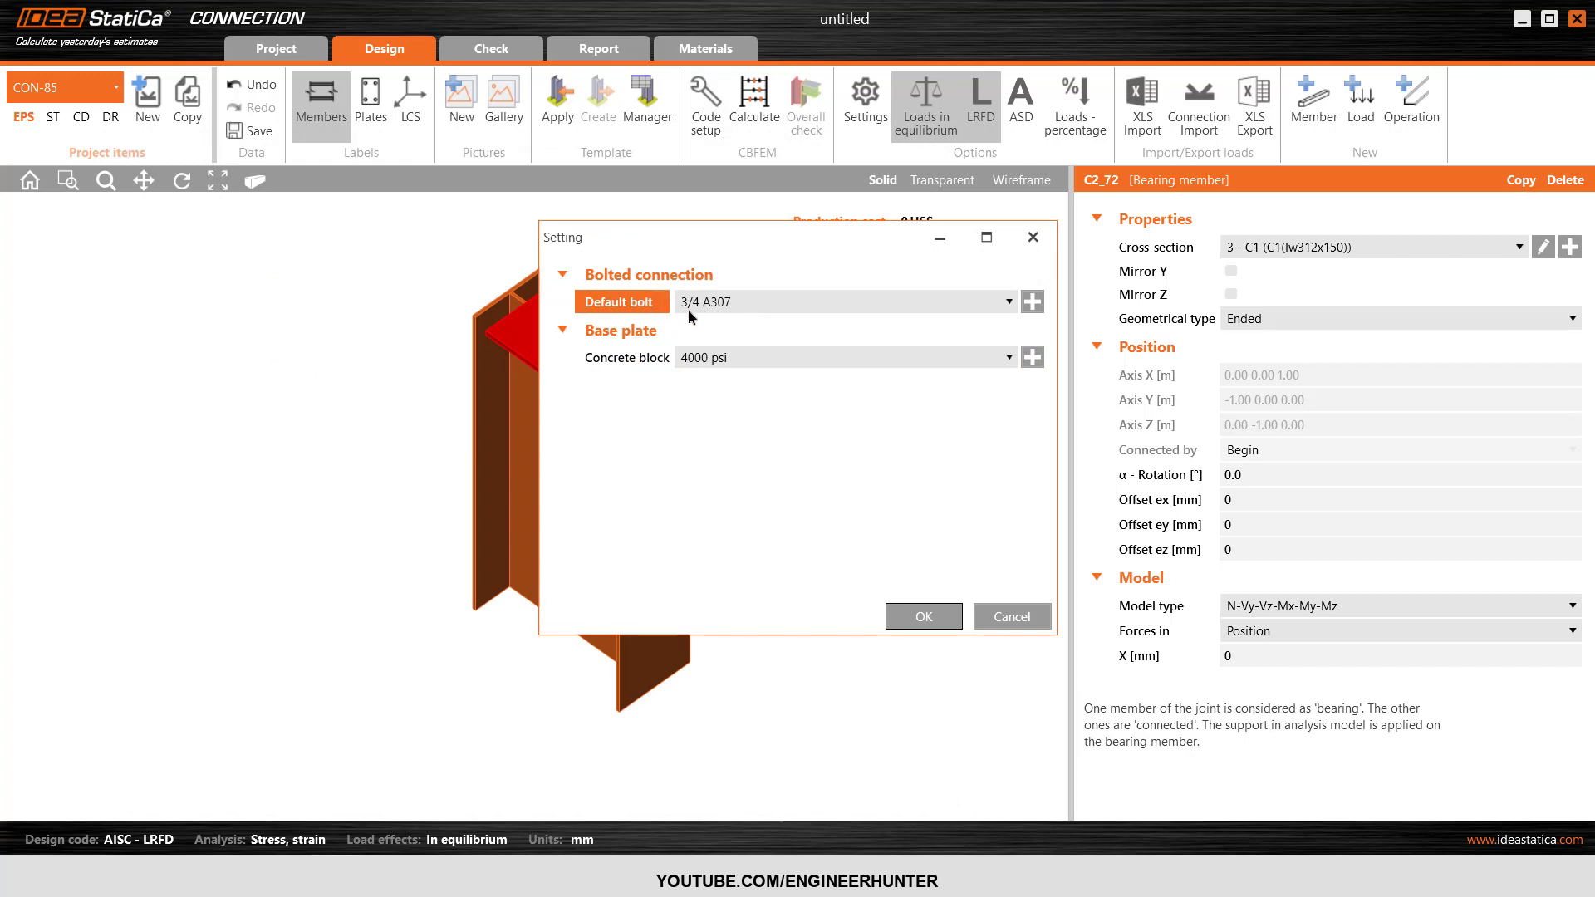
{"action": "left_click", "coordinate": [694, 362]}
{"action": "left_click", "coordinate": [708, 371]}
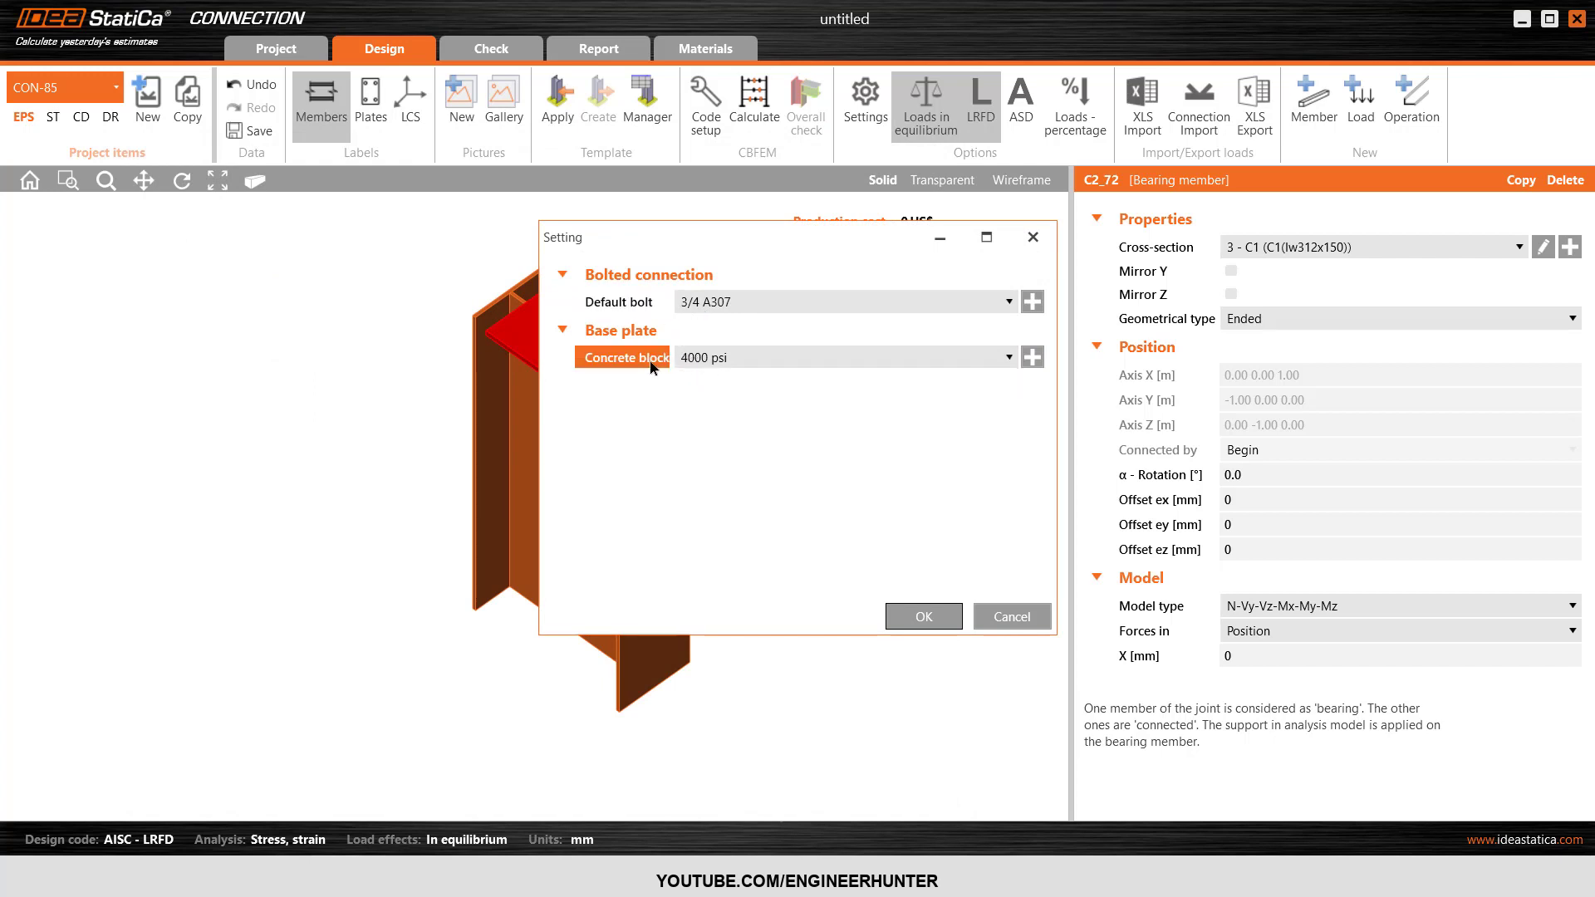
{"action": "left_click", "coordinate": [905, 618]}
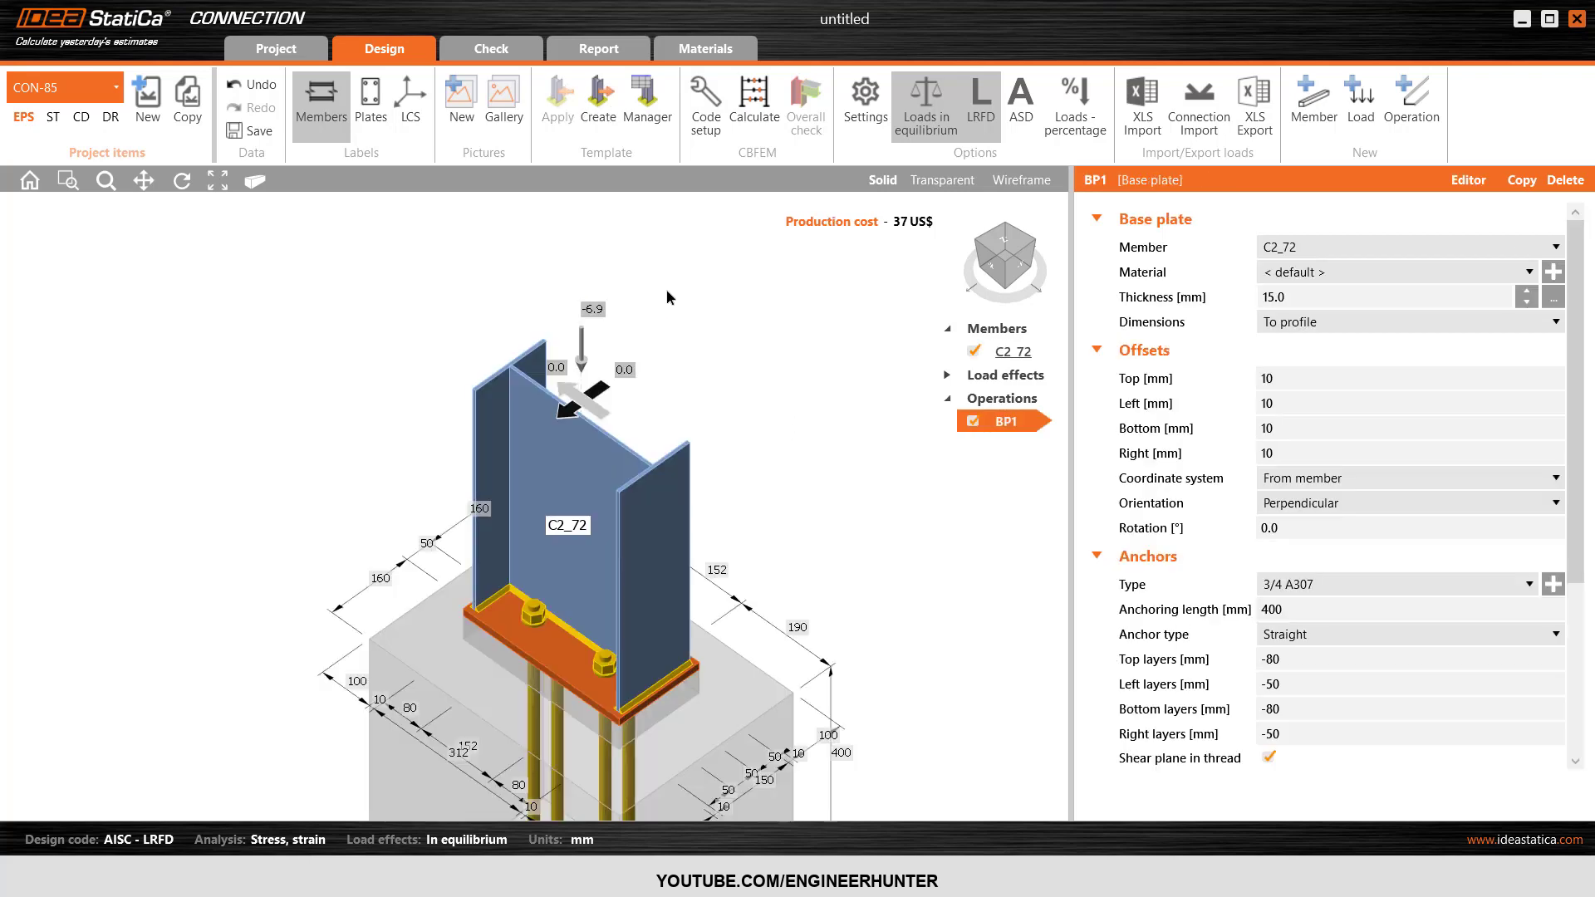
Inspect the new base plate connection from several directions and hide the member labels.
{"action": "scroll", "coordinate": [666, 289], "scroll_direction": "down", "scroll_amount": 2}
{"action": "left_click", "coordinate": [1012, 246]}
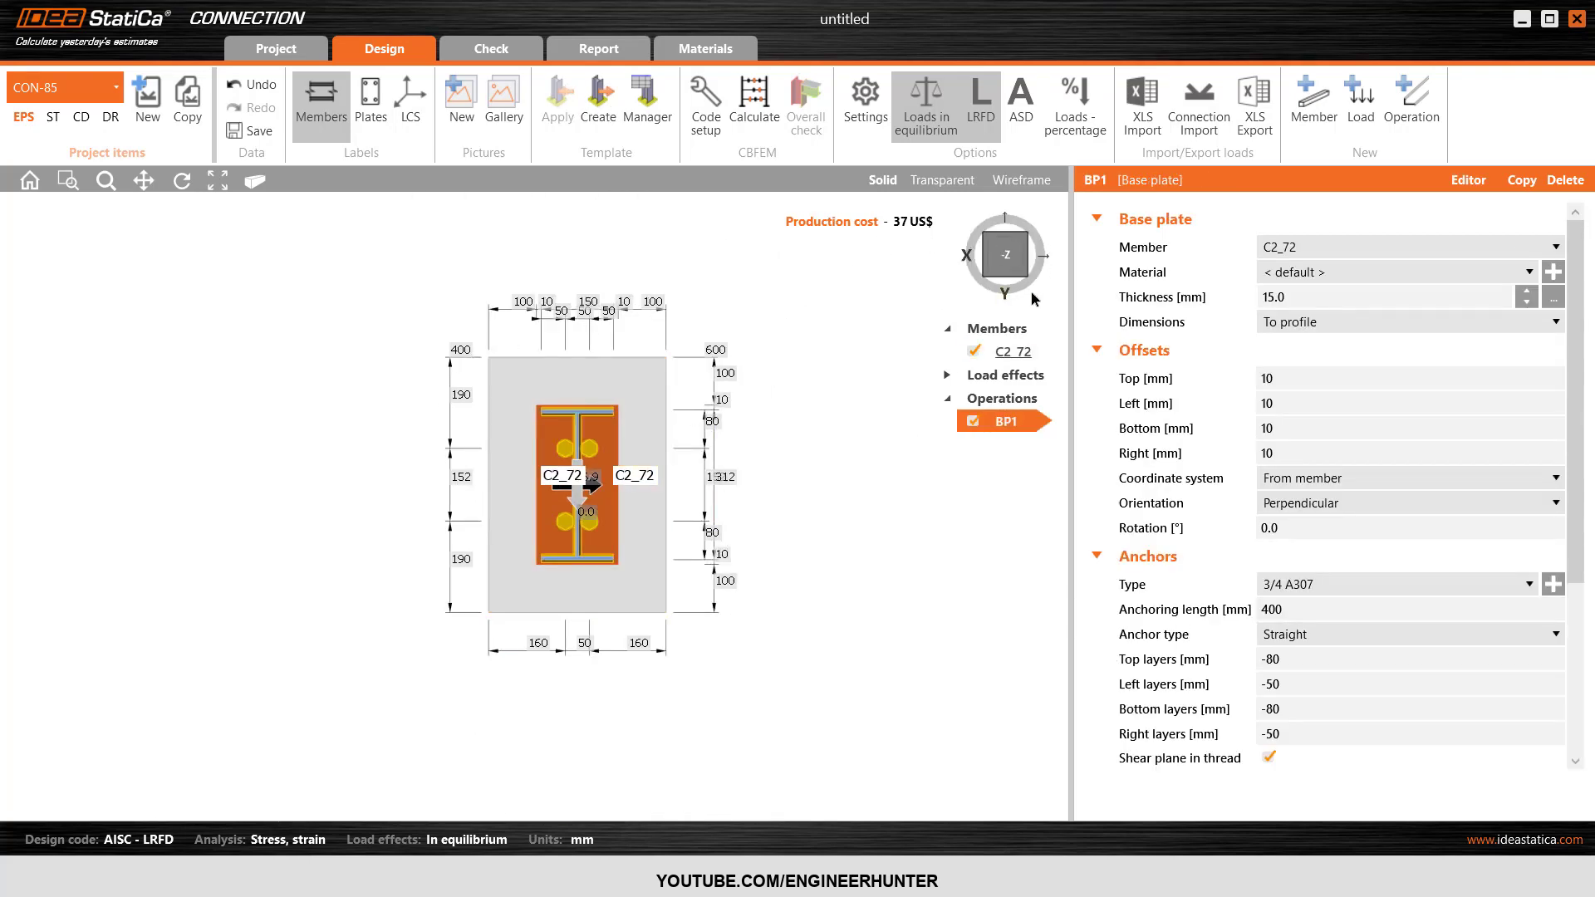
{"action": "left_click", "coordinate": [1020, 271]}
{"action": "left_click", "coordinate": [1008, 264]}
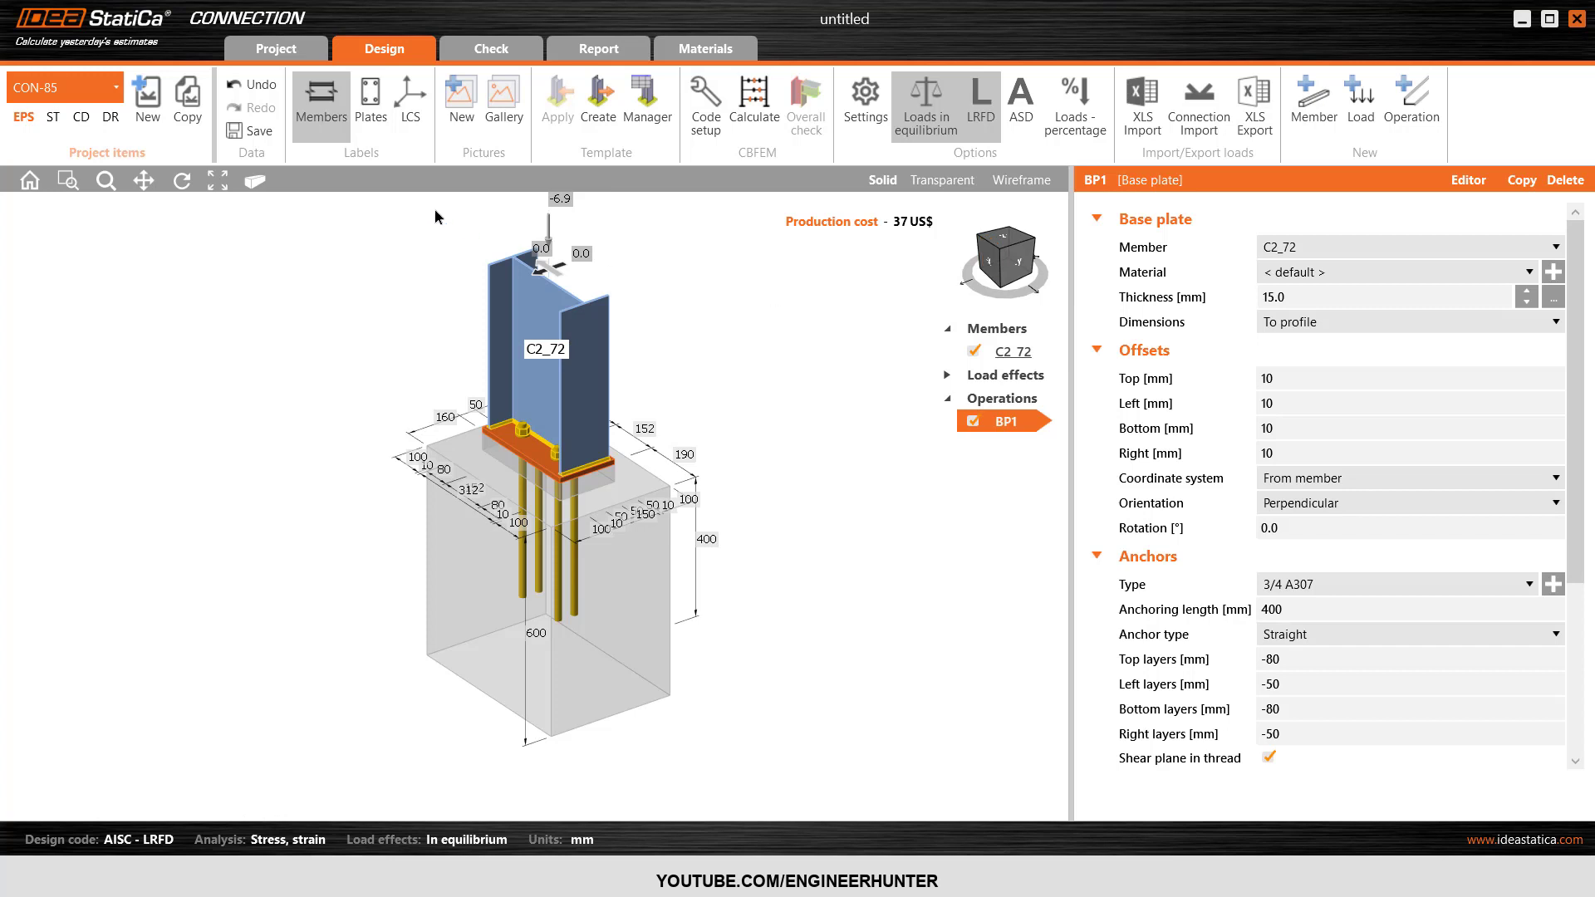
{"action": "left_click", "coordinate": [336, 109]}
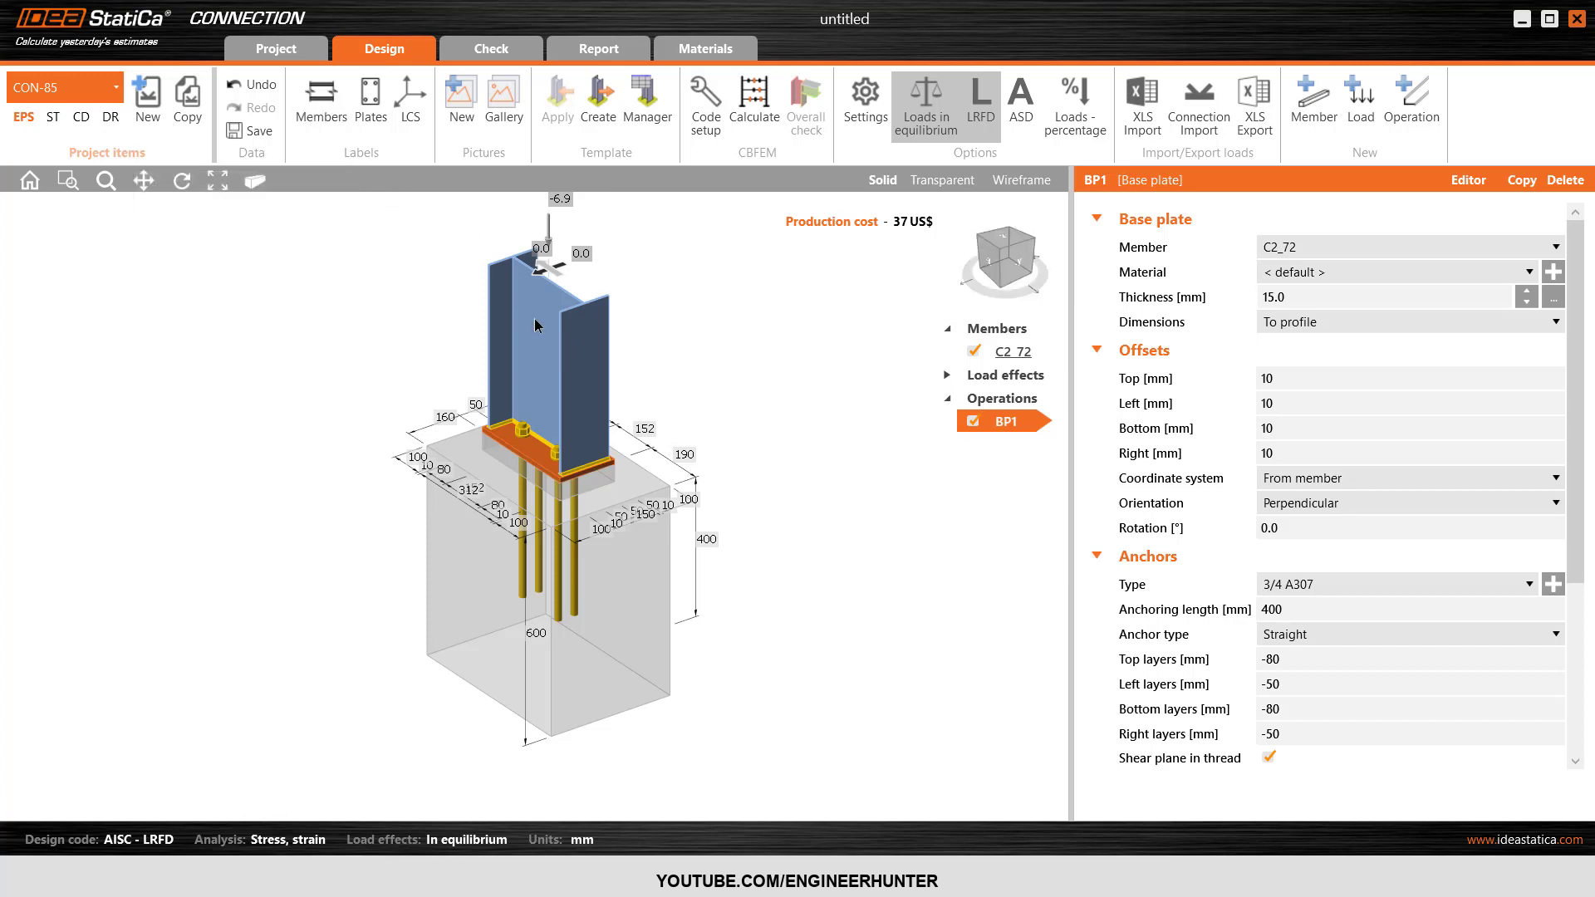
Set the material of base plate BP1 to S235.
{"action": "left_click", "coordinate": [1007, 242]}
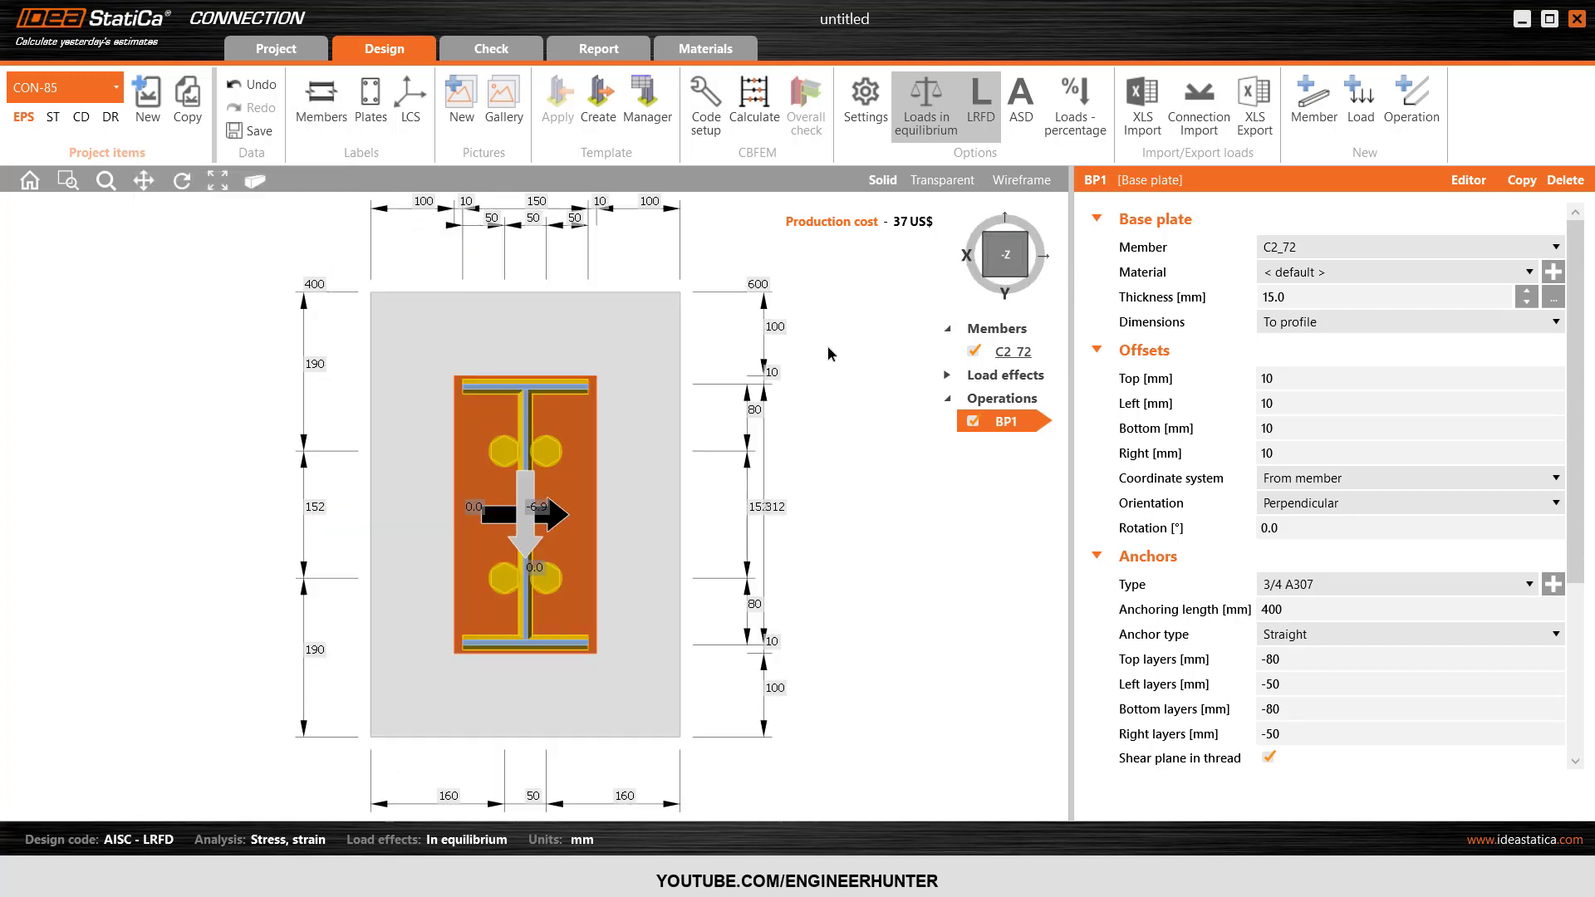
{"action": "left_click", "coordinate": [1296, 275]}
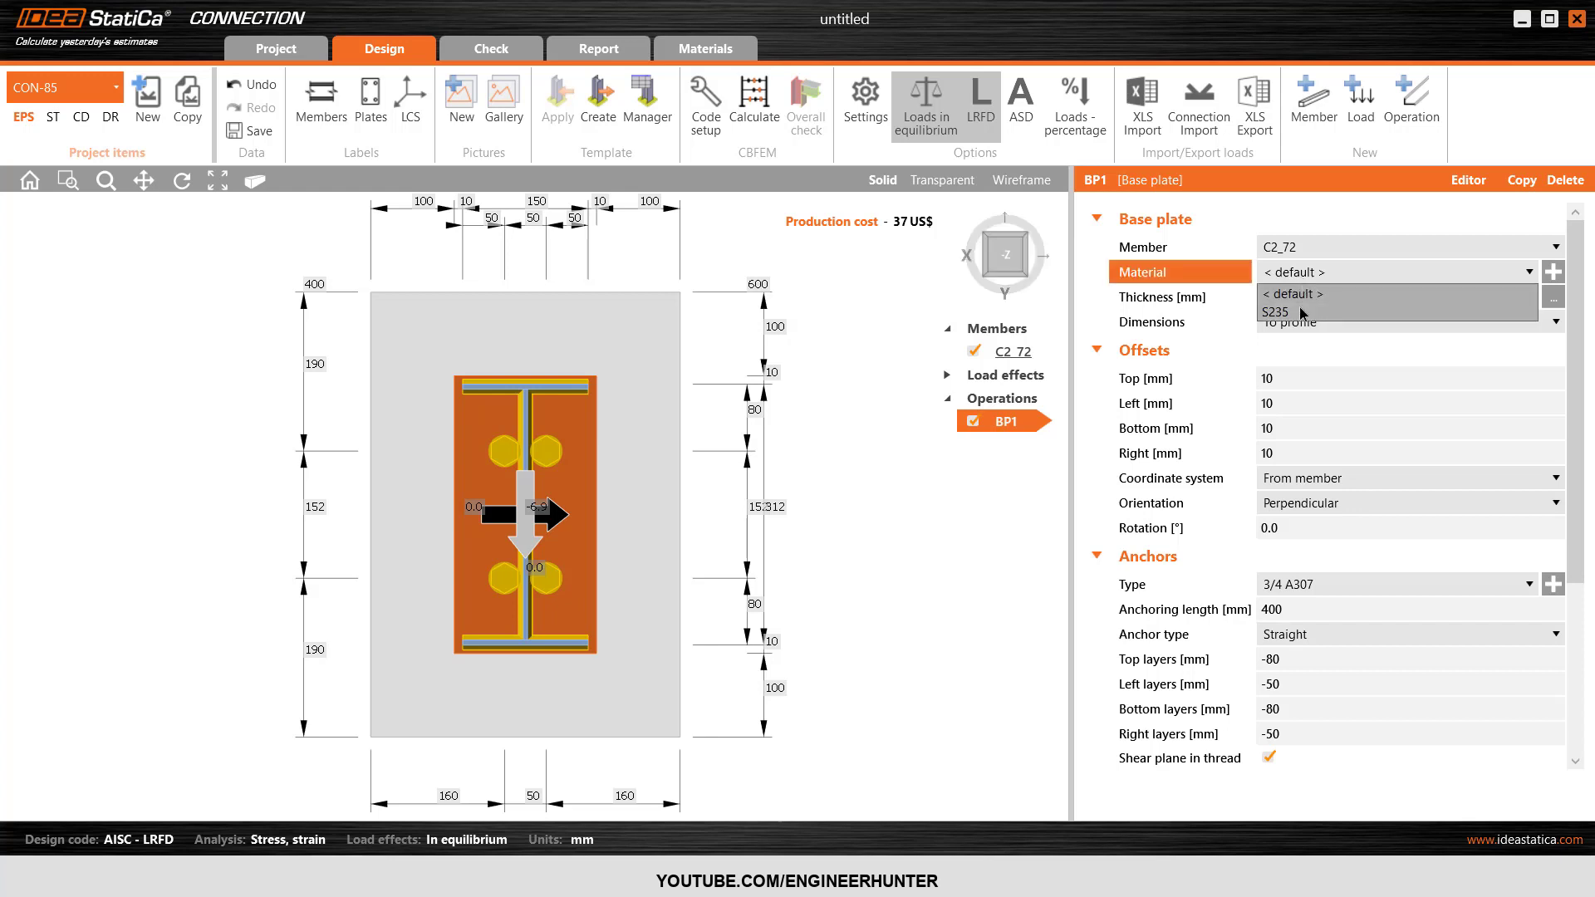
{"action": "left_click", "coordinate": [1280, 312]}
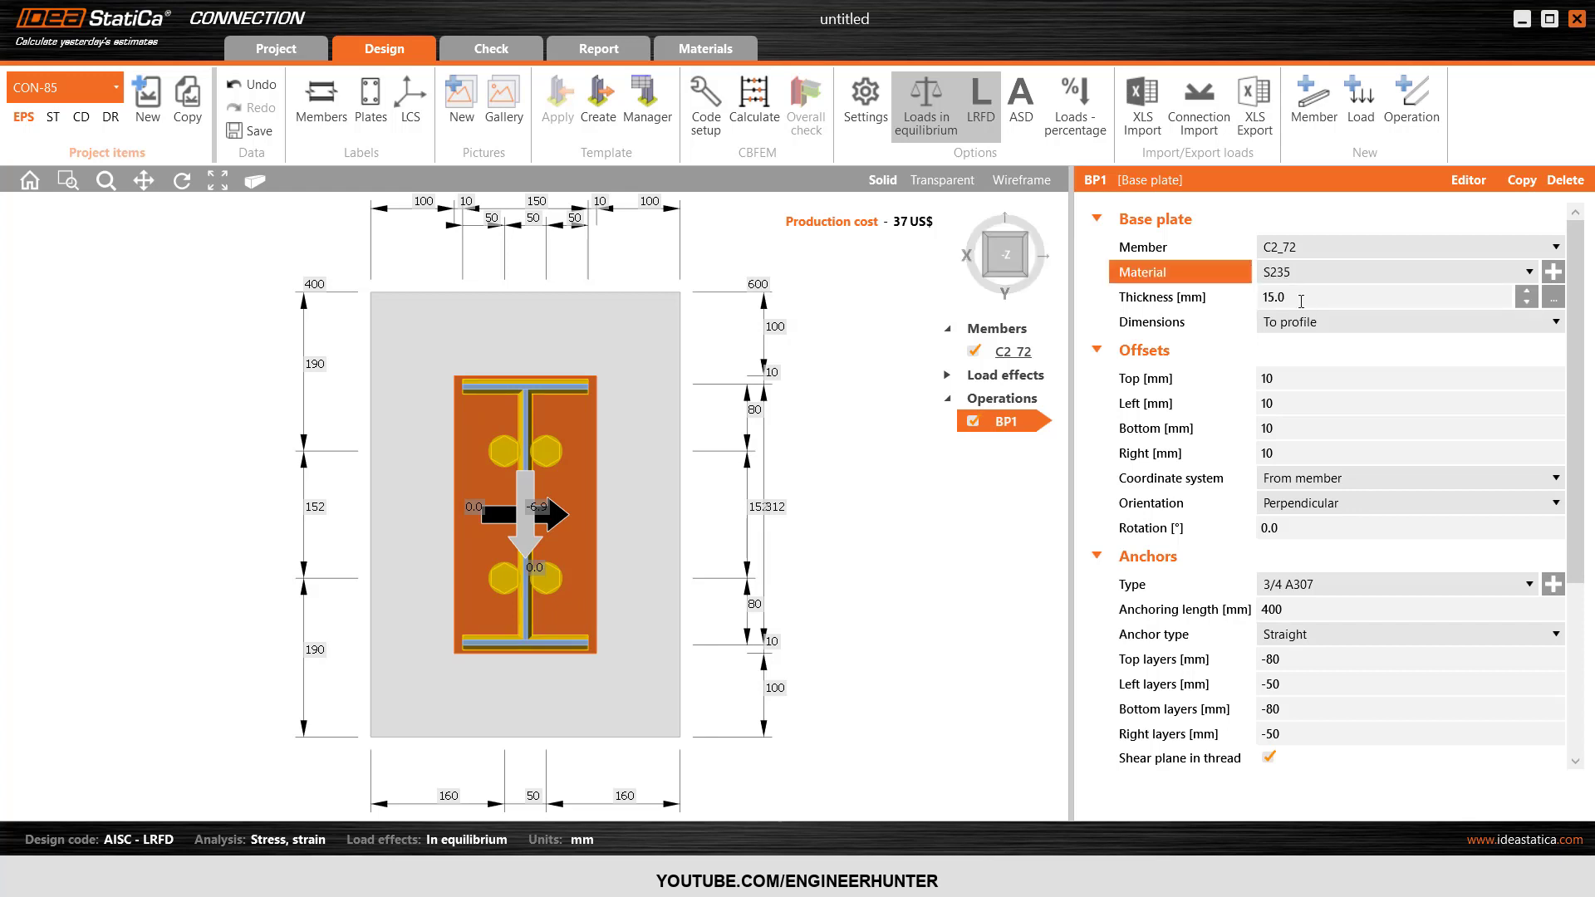
{"action": "left_click", "coordinate": [1301, 299]}
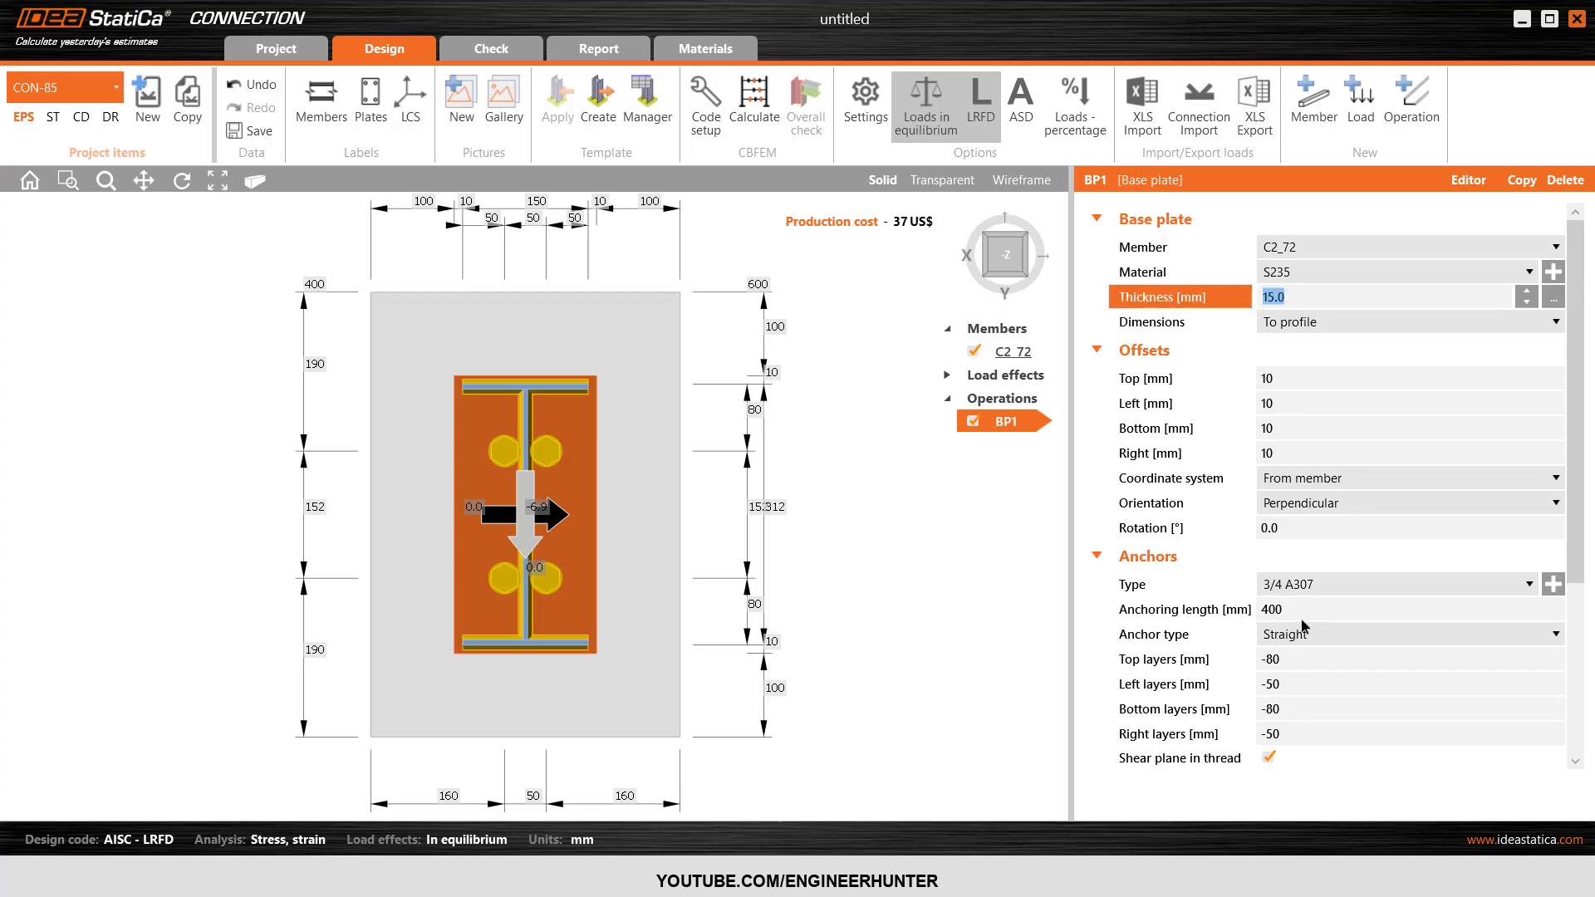
Set the left anchor layers of base plate BP1 to -20 mm.
{"action": "left_click", "coordinate": [1298, 684]}
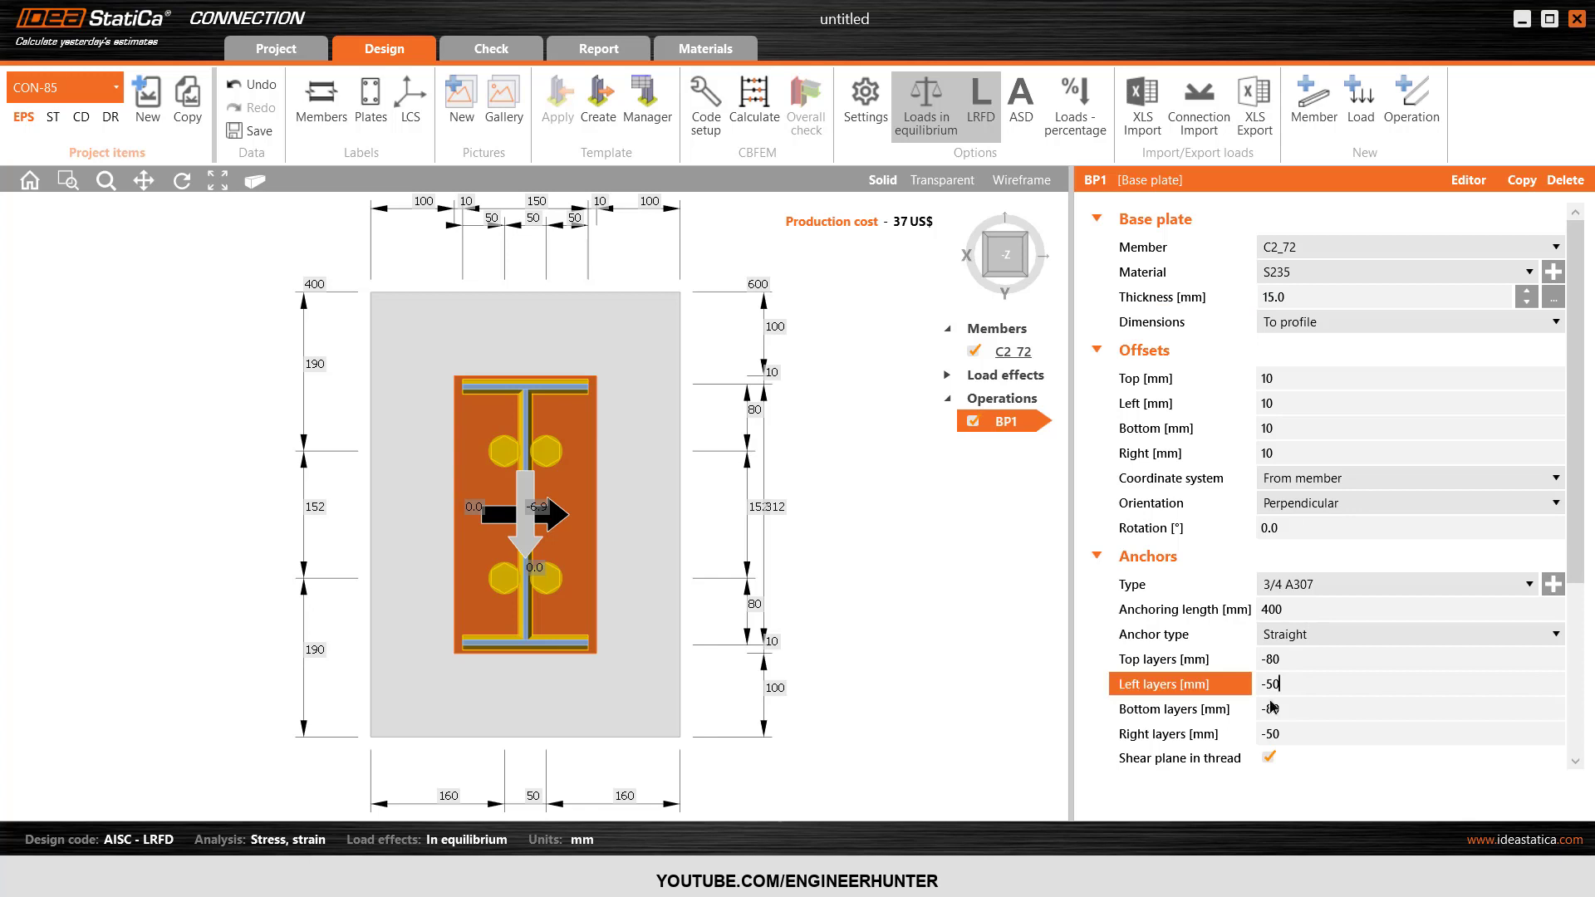
{"action": "scroll", "coordinate": [610, 344], "scroll_direction": "down", "scroll_amount": 1}
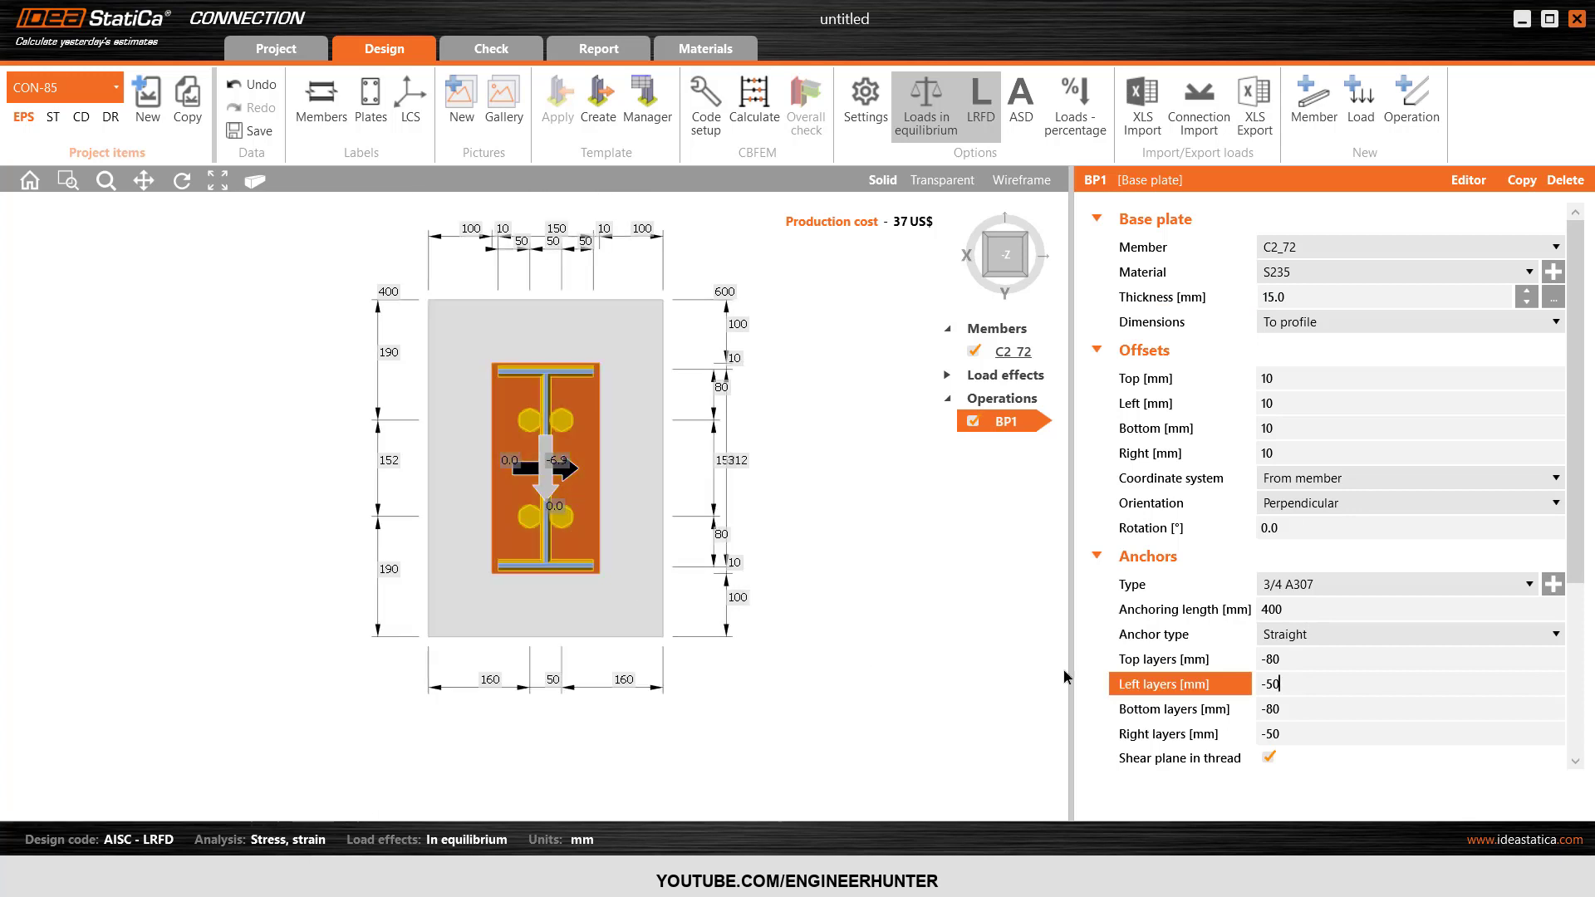
{"action": "scroll", "coordinate": [1300, 711], "scroll_direction": "down", "scroll_amount": 2}
{"action": "left_click_drag", "start_coordinate": [1286, 586], "coordinate": [1237, 592]}
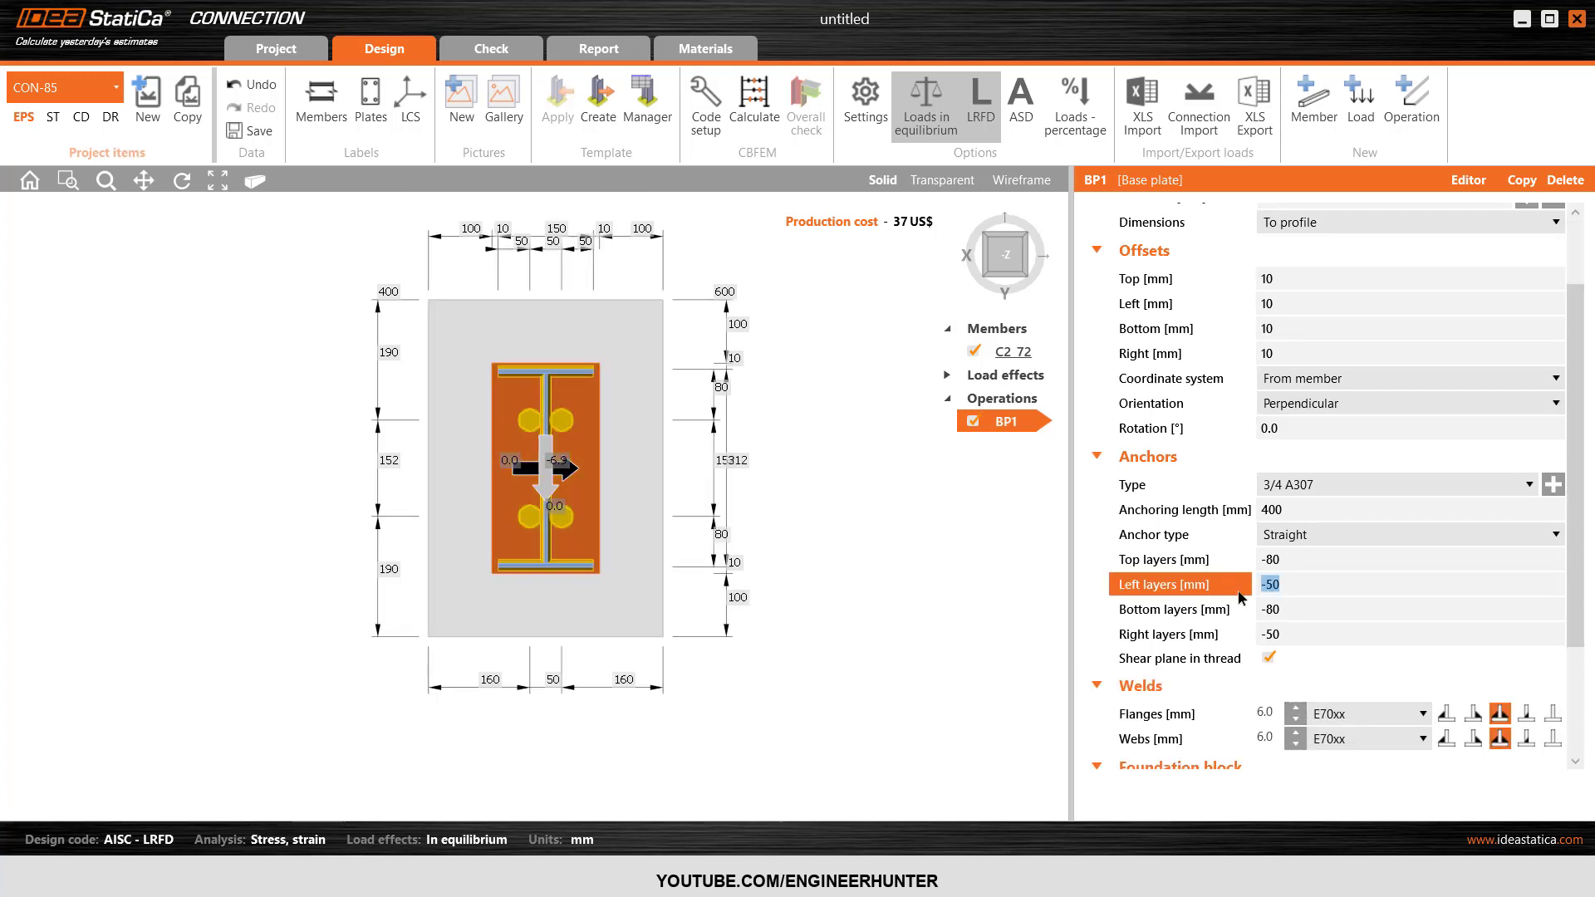
{"action": "type", "text": "-20"}
{"action": "key", "text": "Tab"}
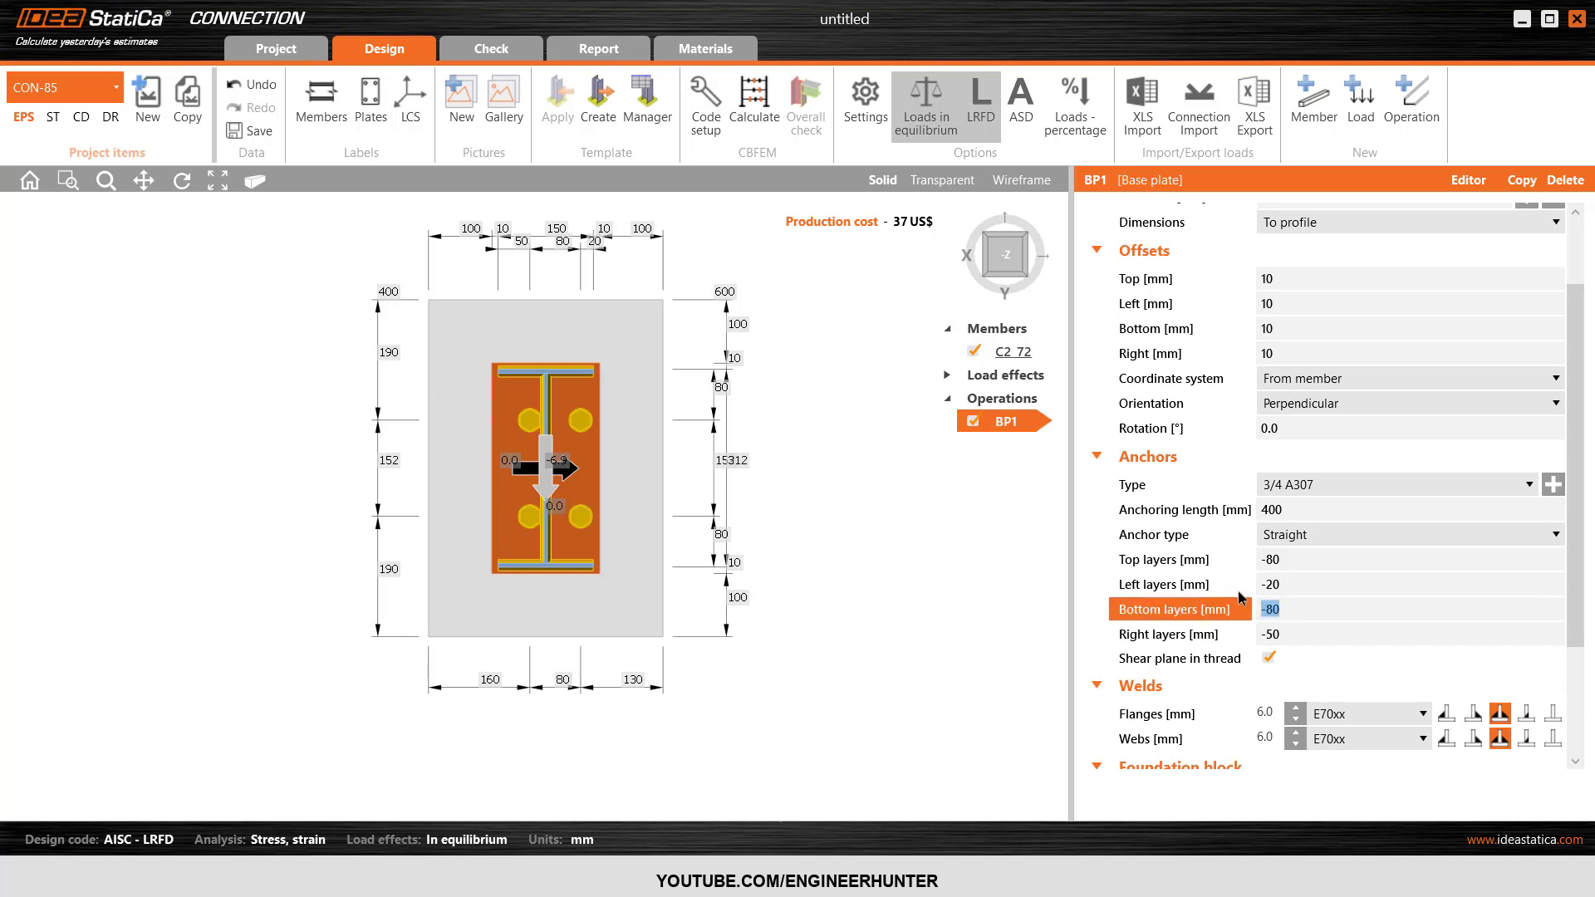
Set both the left and right anchor layers of BP1 to -30 mm and show the connection in 3D.
{"action": "left_click_drag", "start_coordinate": [1275, 593], "coordinate": [1240, 595]}
{"action": "type", "text": "-30"}
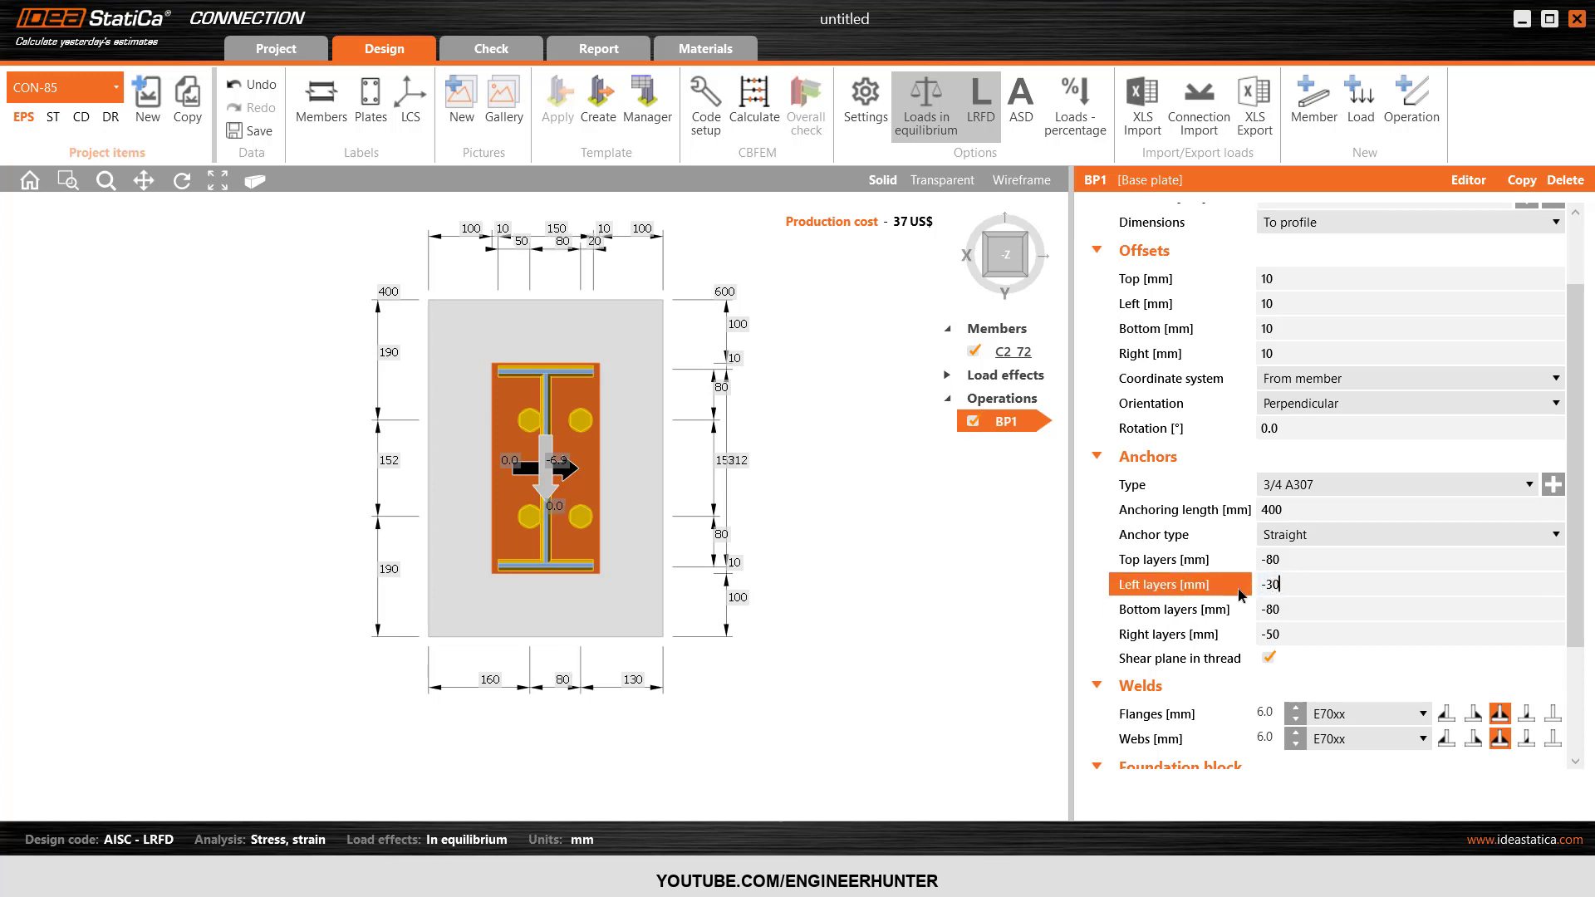
{"action": "key", "text": "Tab"}
{"action": "left_click_drag", "start_coordinate": [1287, 632], "coordinate": [1229, 640]}
{"action": "type", "text": "-30"}
{"action": "key", "text": "Tab"}
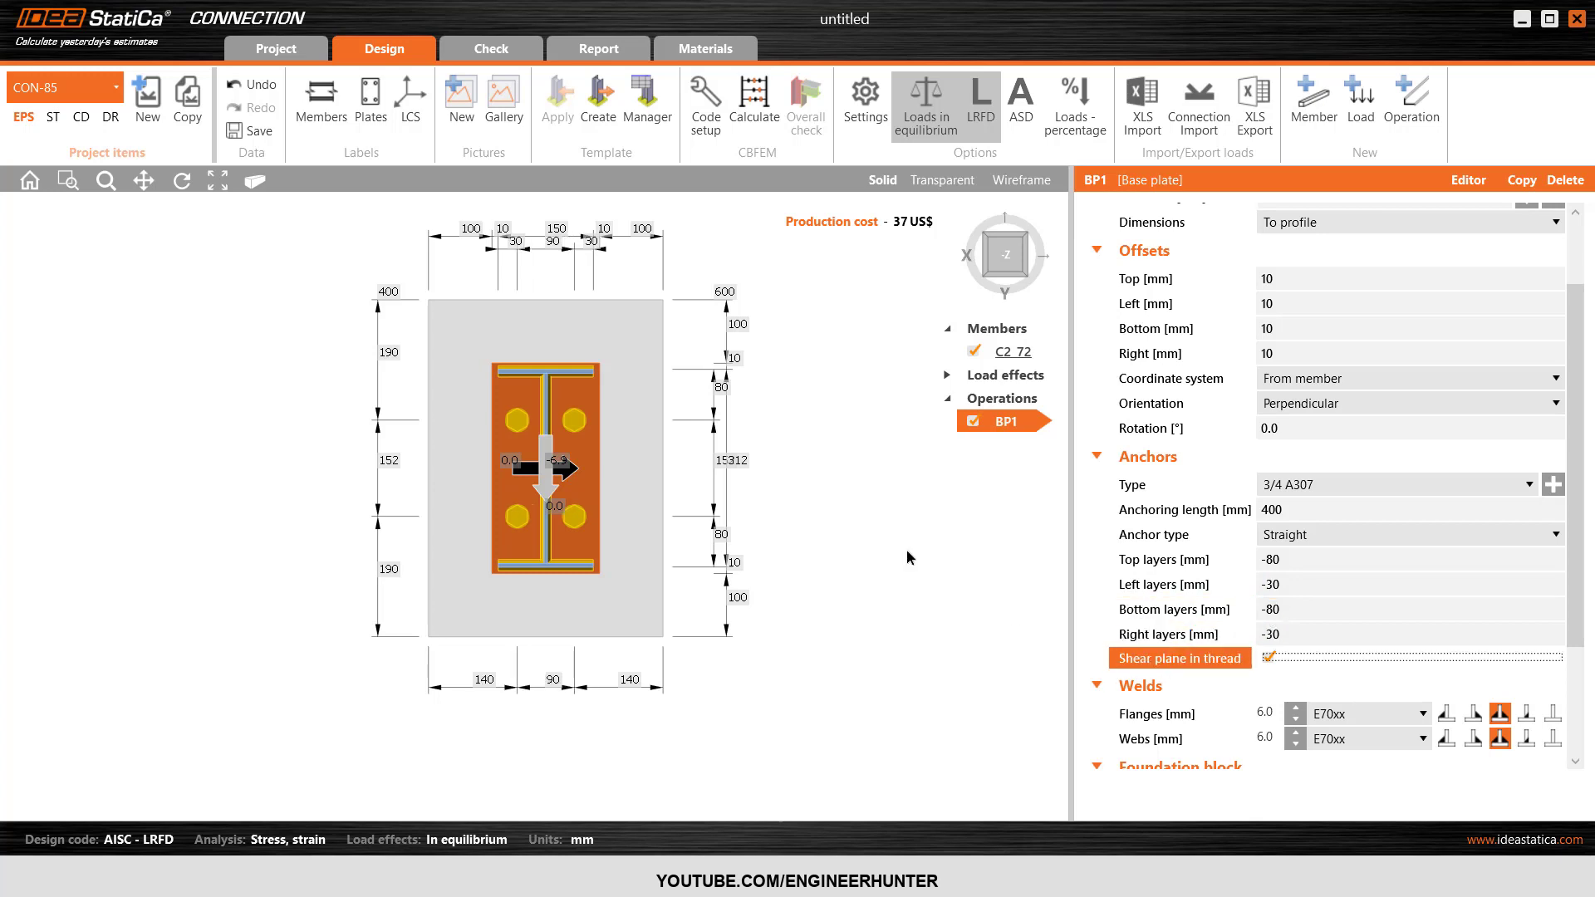
{"action": "left_click", "coordinate": [1027, 280]}
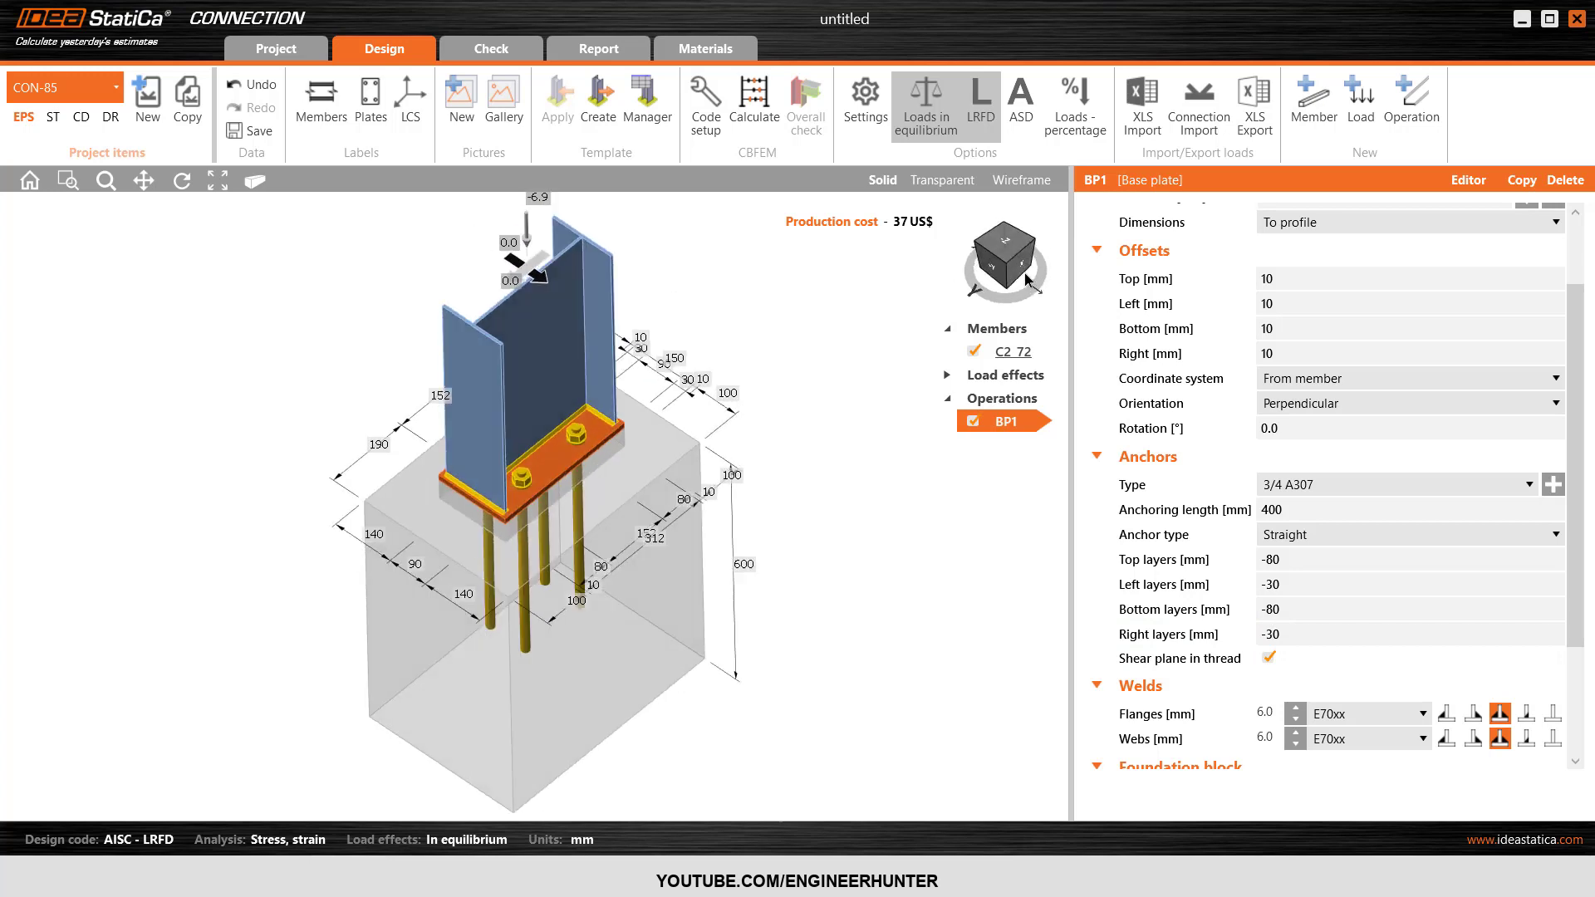
Calculate the CON-85 base plate connection and view it in 3D with the overall check results.
{"action": "left_click", "coordinate": [1035, 244]}
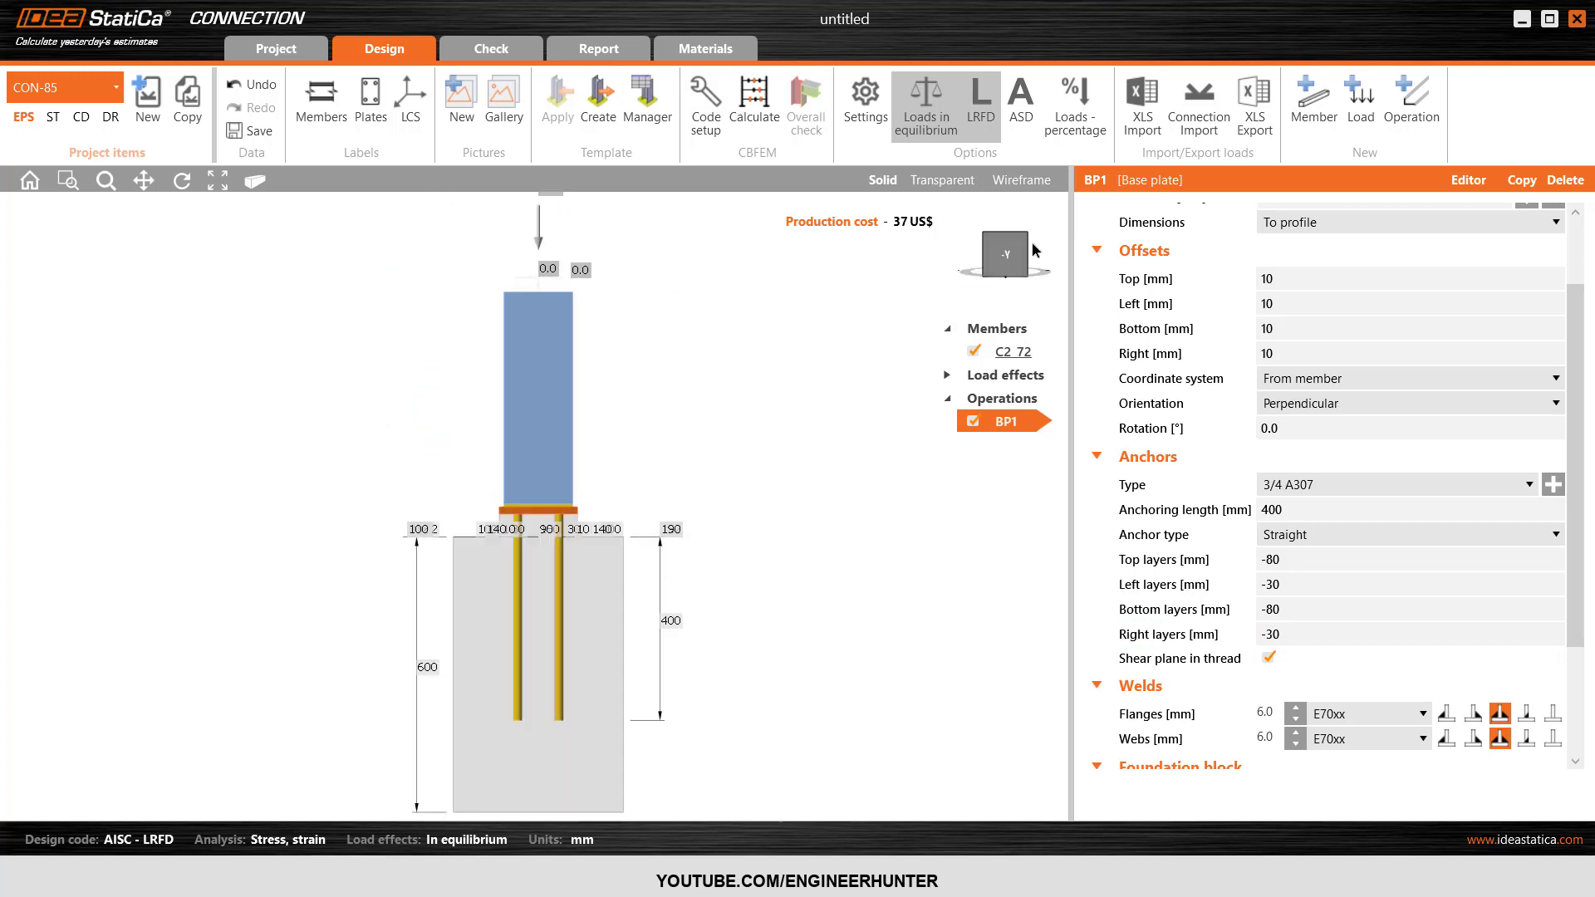
{"action": "left_click", "coordinate": [986, 233]}
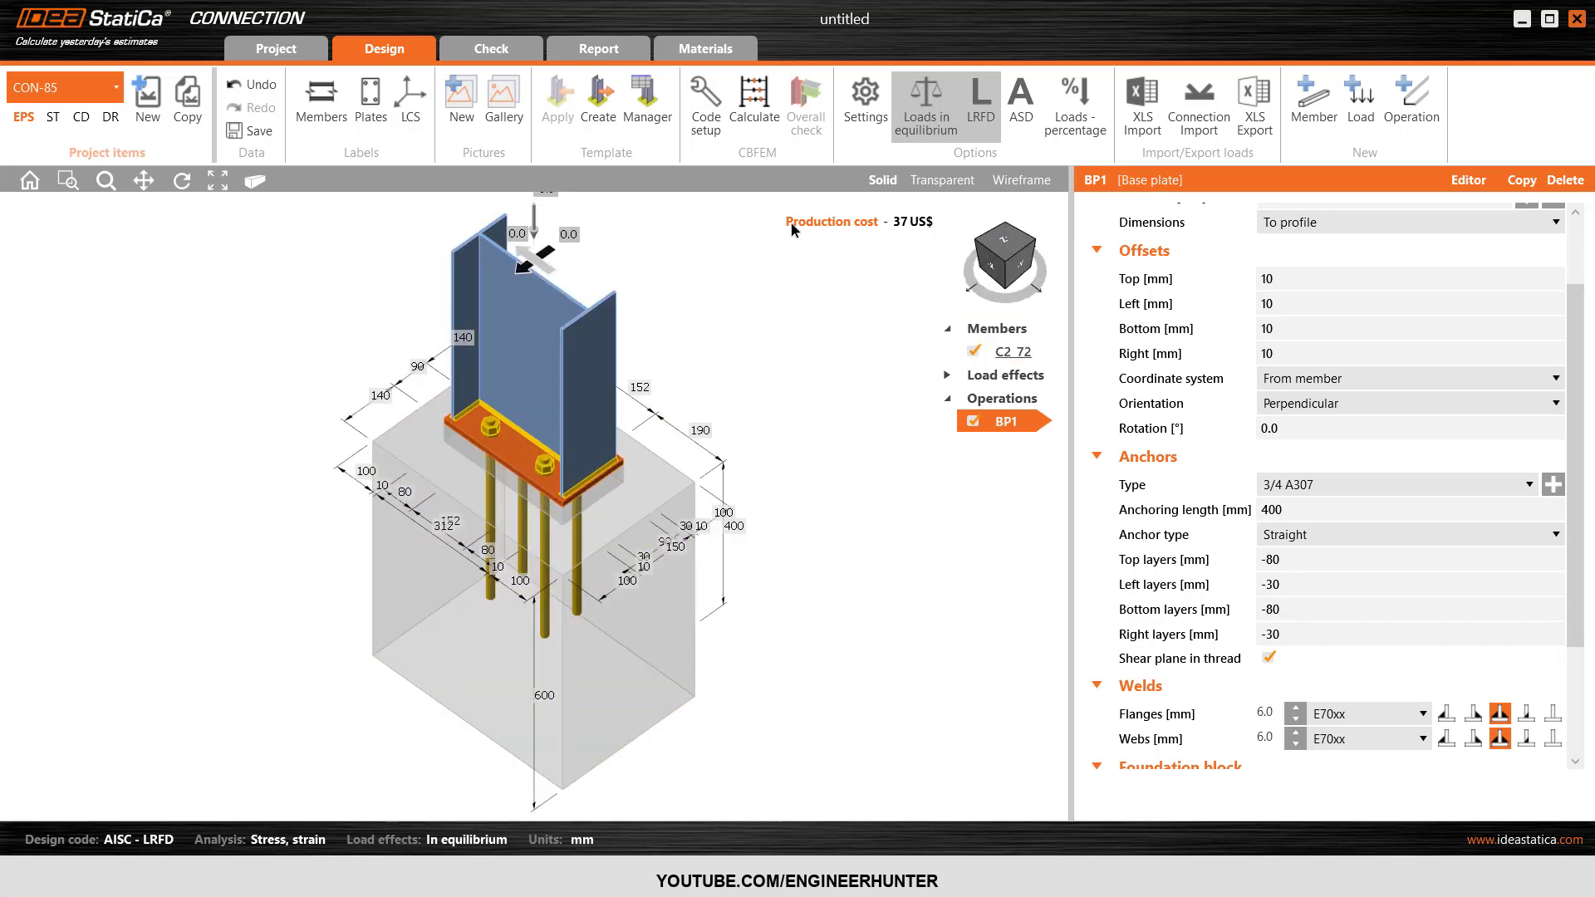
{"action": "left_click", "coordinate": [754, 103]}
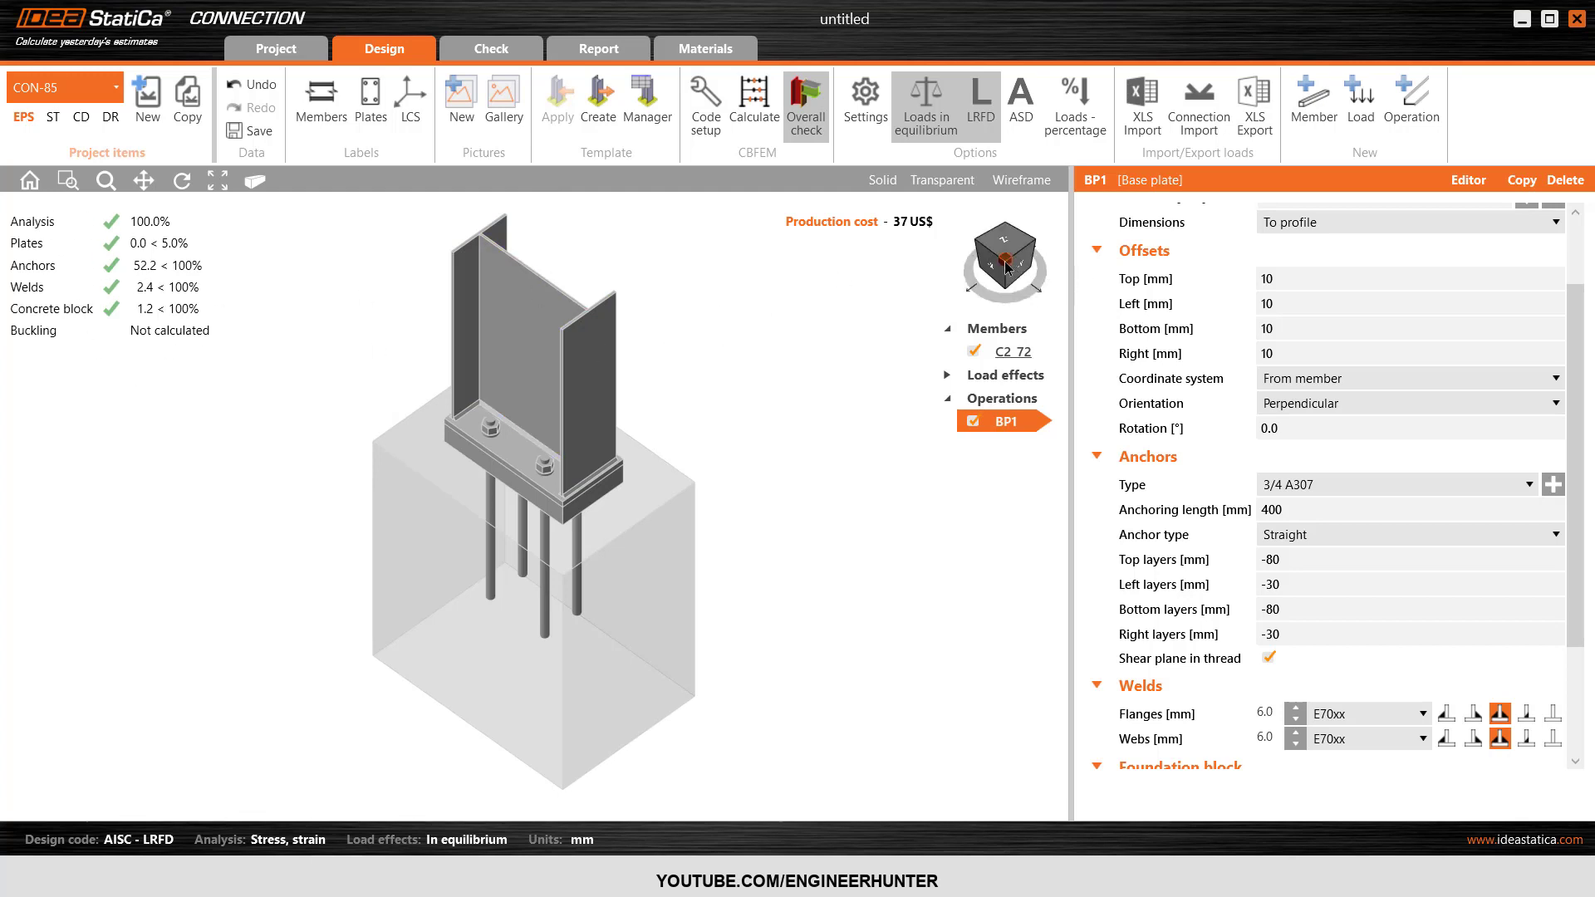
{"action": "mouse_move", "coordinate": [1000, 254]}
{"action": "left_mouse_down"}
{"action": "mouse_move", "coordinate": [1053, 253]}
{"action": "mouse_move", "coordinate": [1012, 260]}
{"action": "left_mouse_up"}
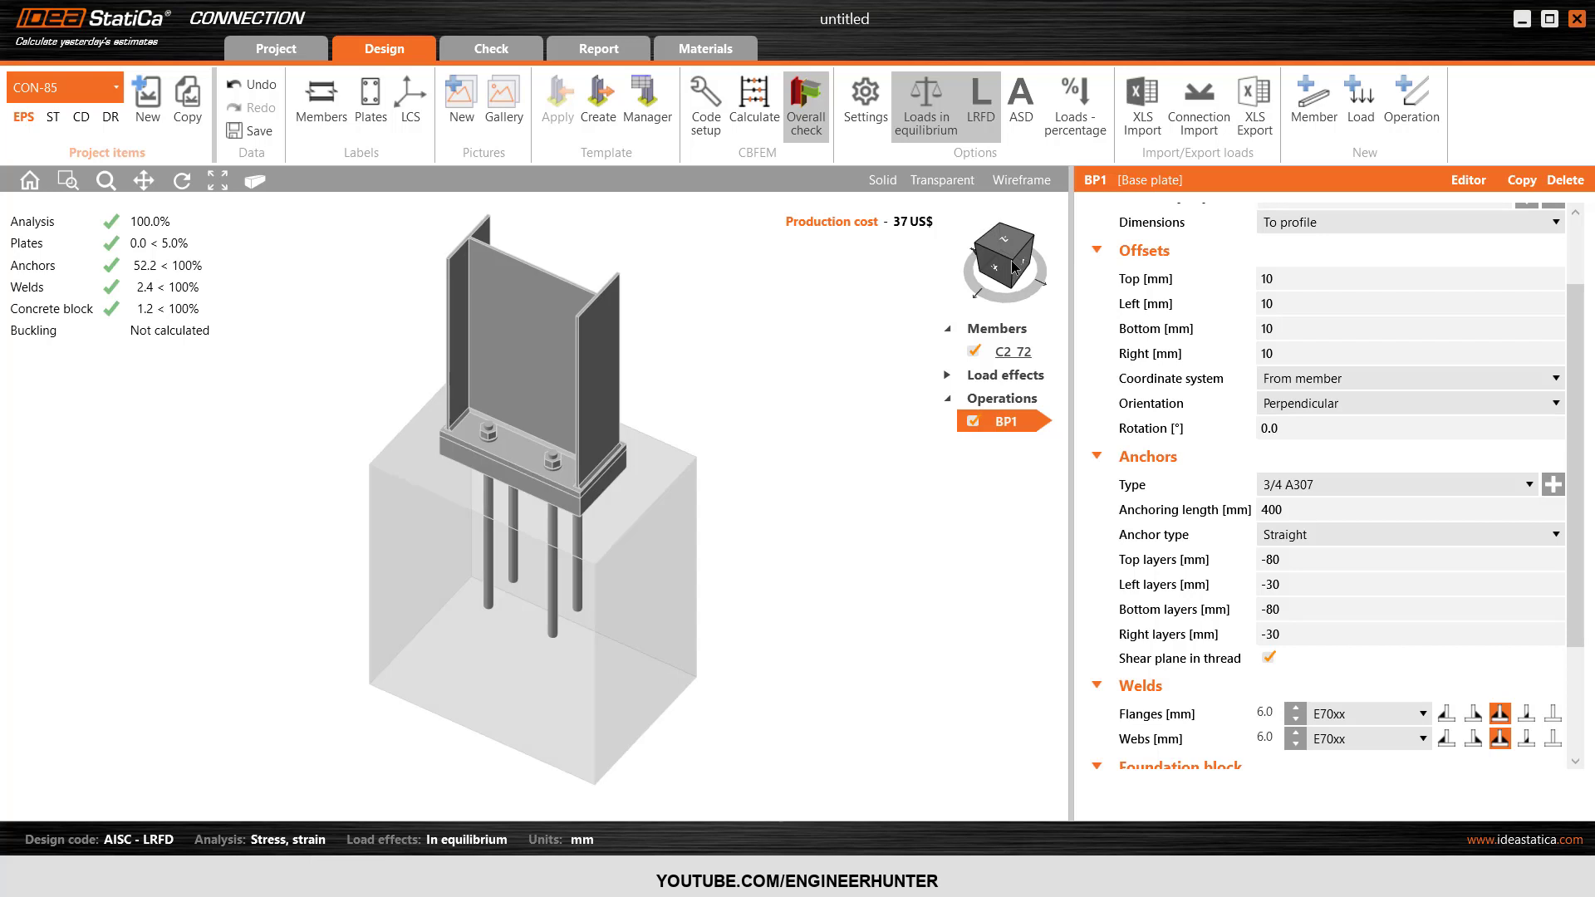
Run the buckling analysis of the connection and review the local buckling factors for the ULS combinations.
{"action": "left_click", "coordinate": [524, 51]}
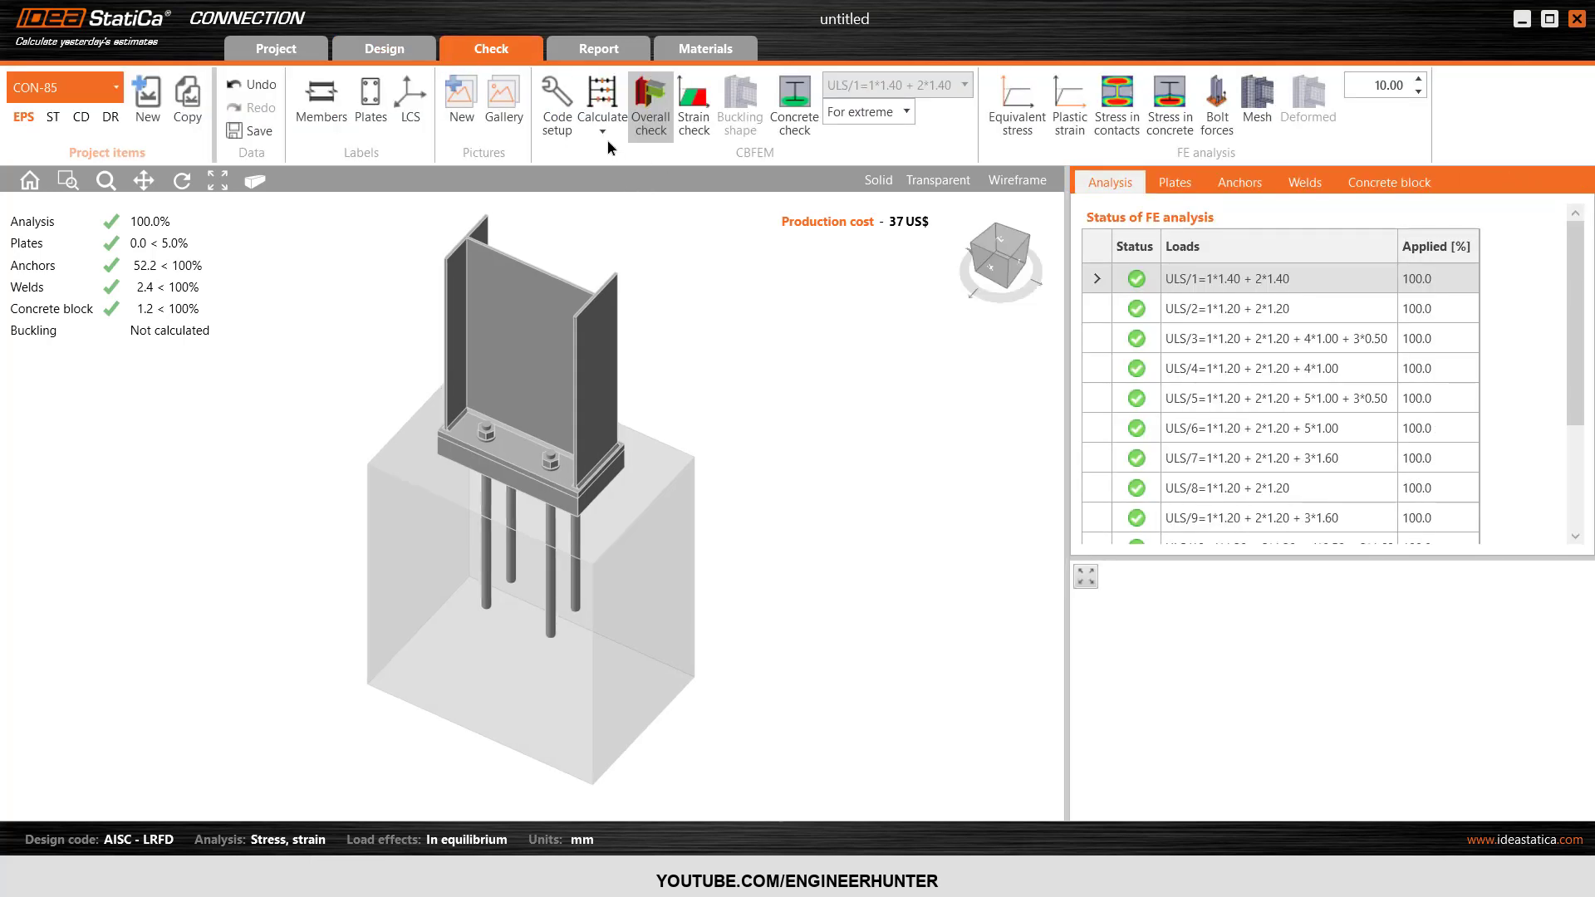
{"action": "left_click", "coordinate": [606, 131]}
{"action": "left_click", "coordinate": [581, 184]}
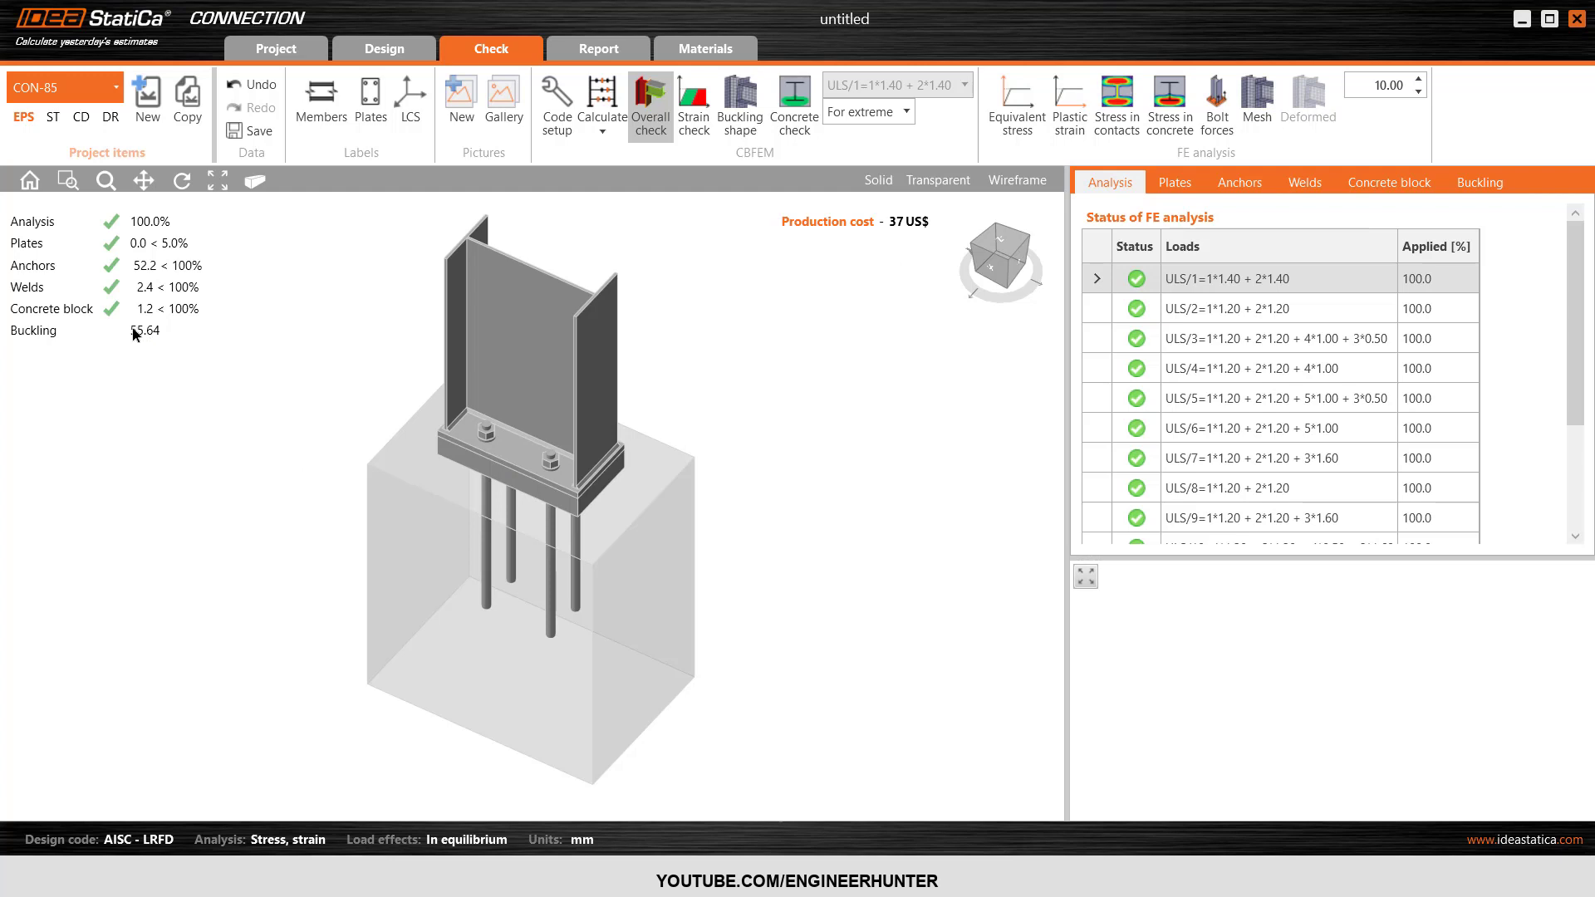
{"action": "left_click", "coordinate": [1480, 185]}
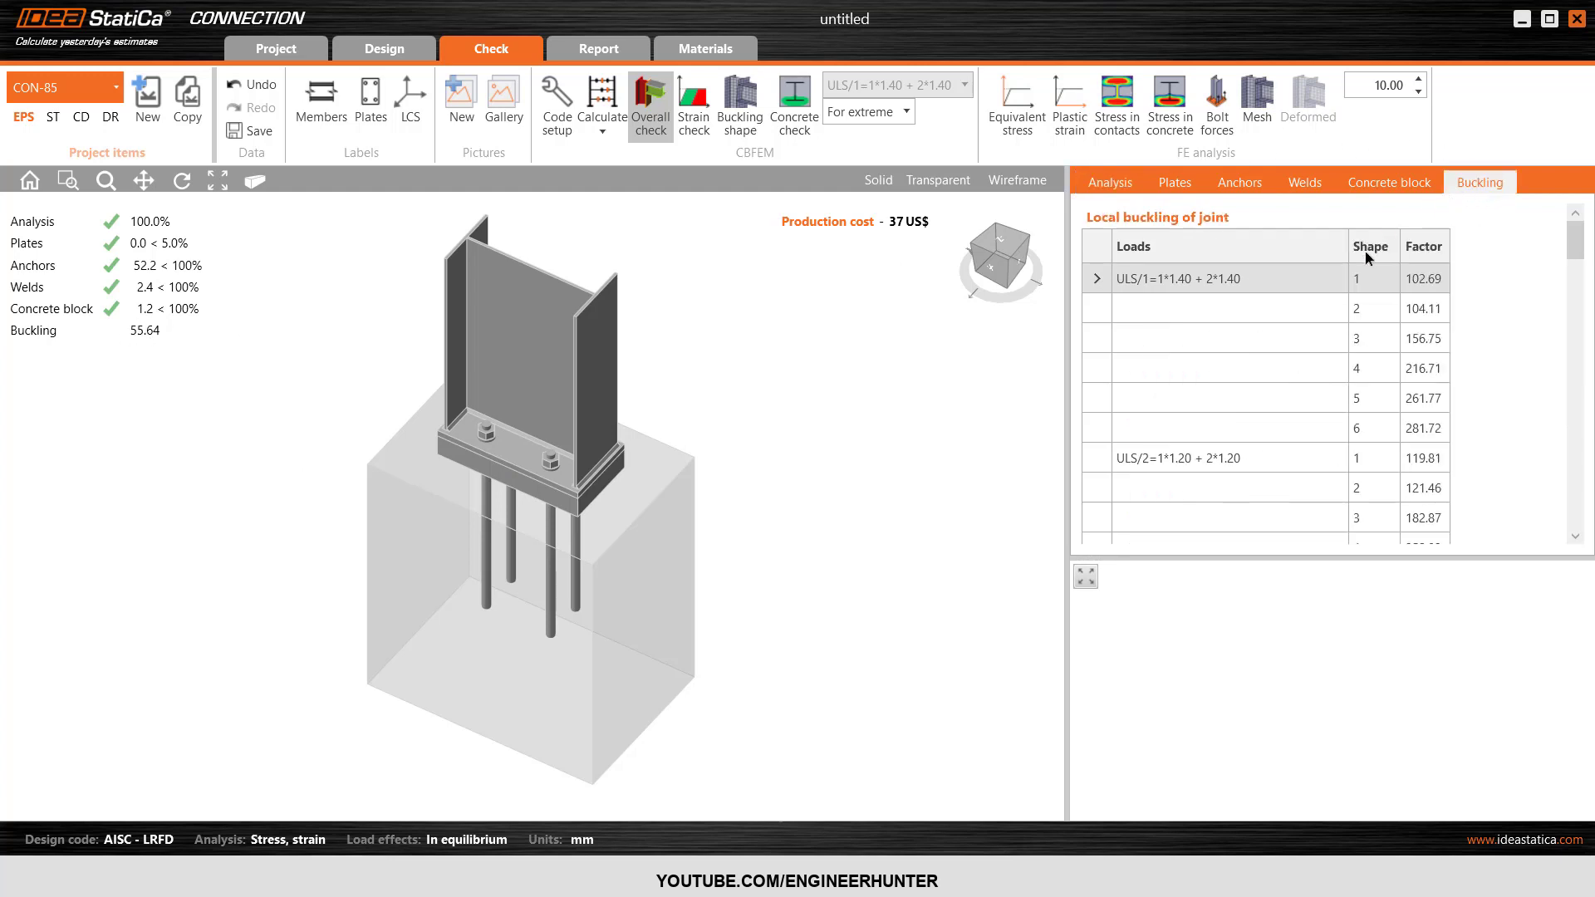
{"action": "scroll", "coordinate": [1253, 417], "scroll_direction": "down", "scroll_amount": 10}
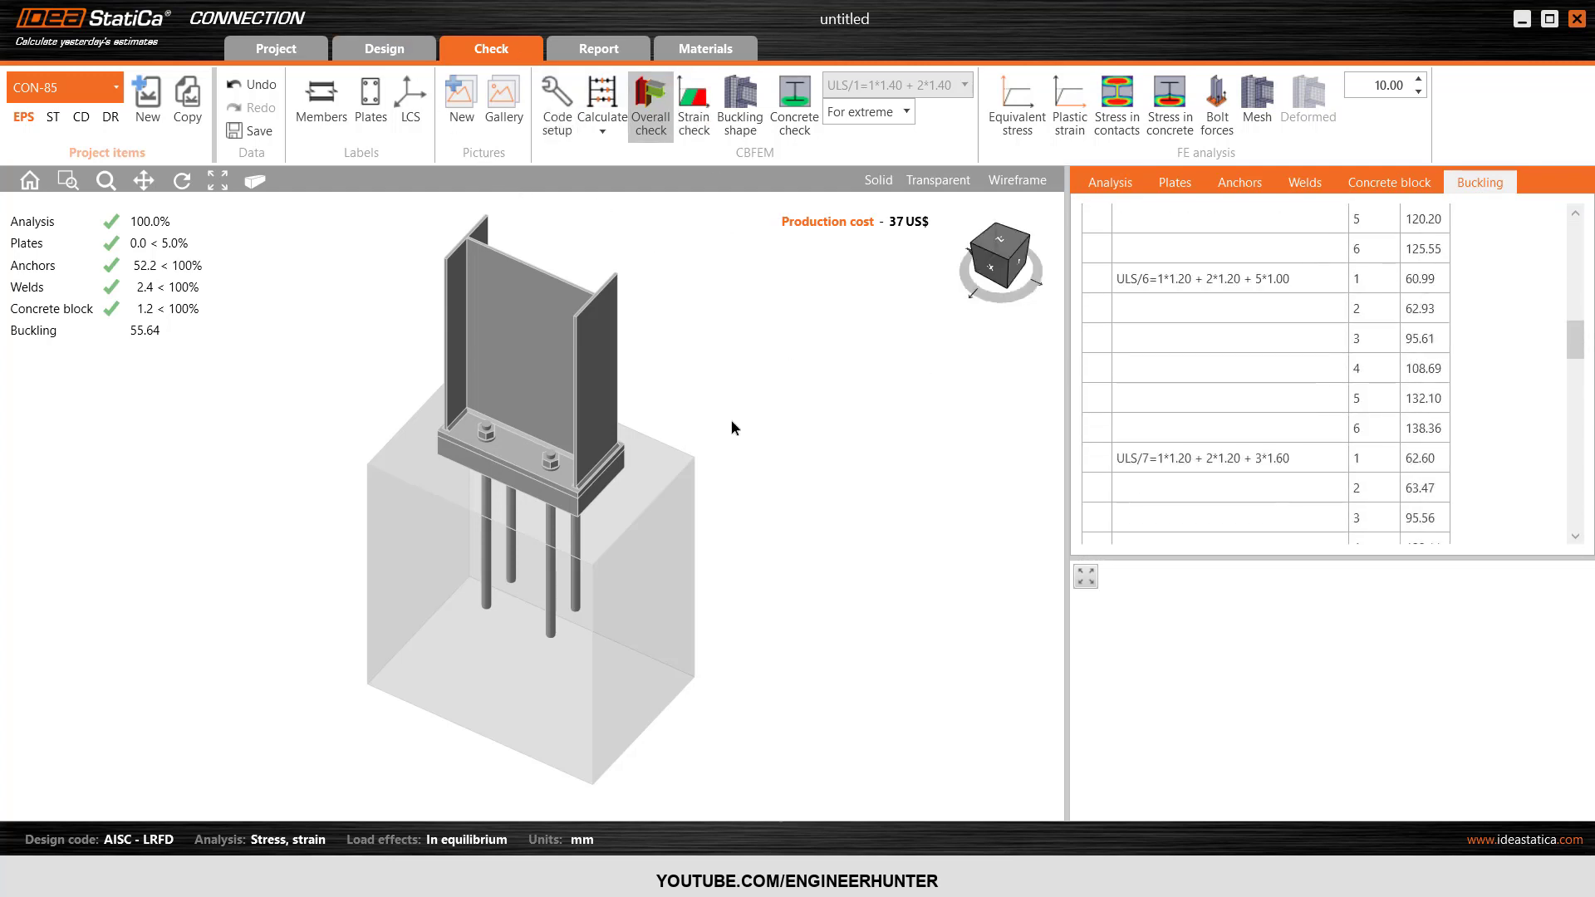
Close the CON-85 connection design and switch back to the structure model in Robot Structural Analysis.
{"action": "left_click", "coordinate": [1008, 263]}
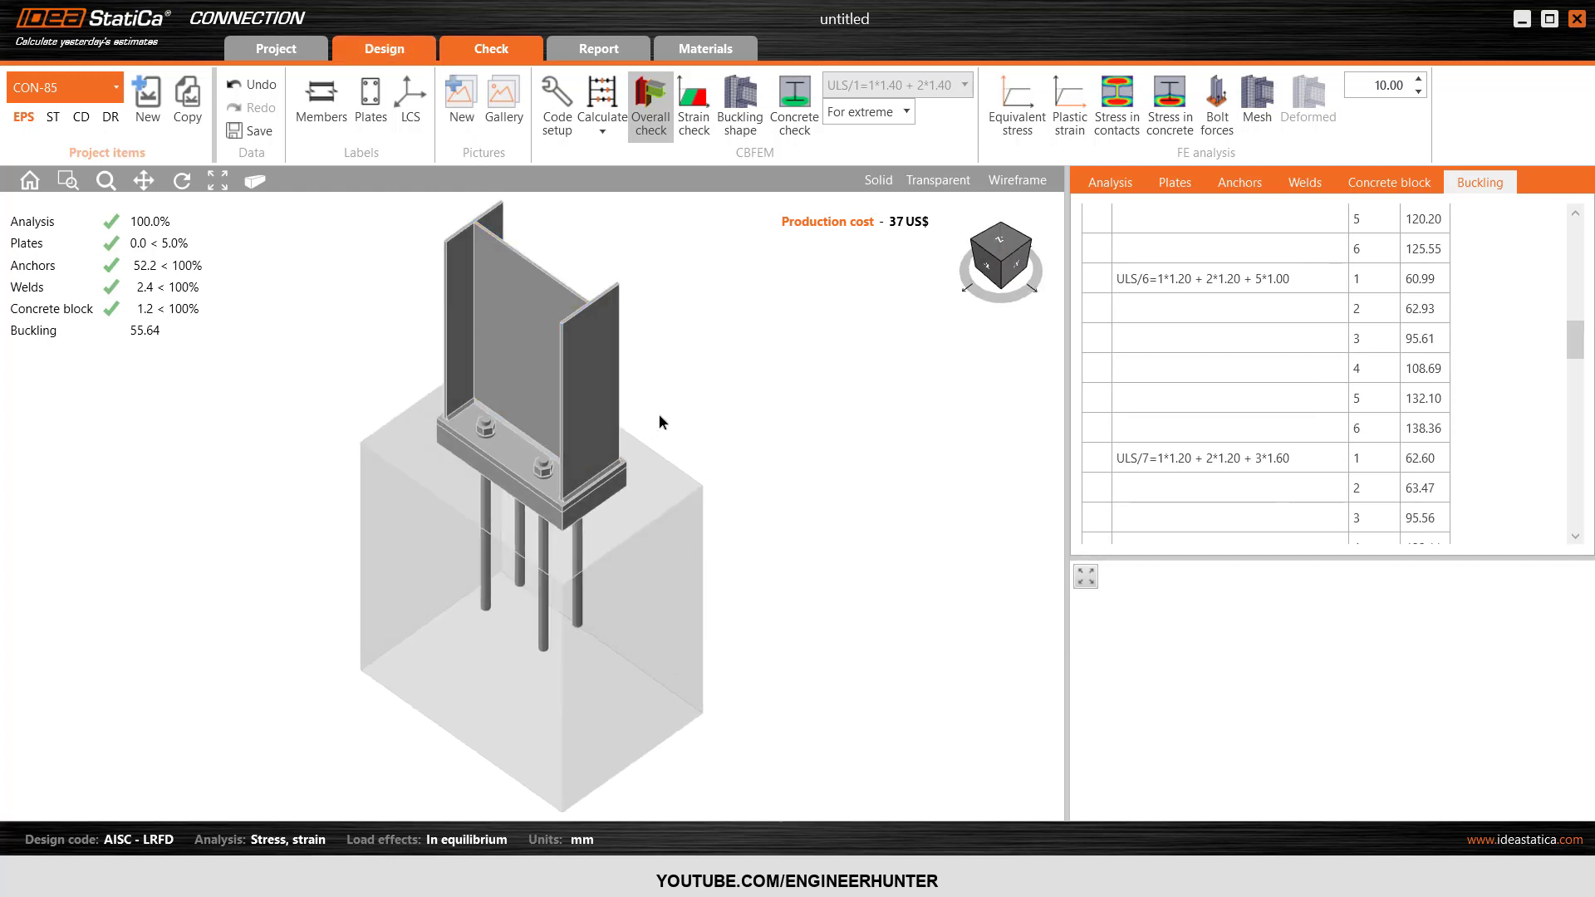
{"action": "scroll", "coordinate": [594, 500], "scroll_direction": "down", "scroll_amount": 2}
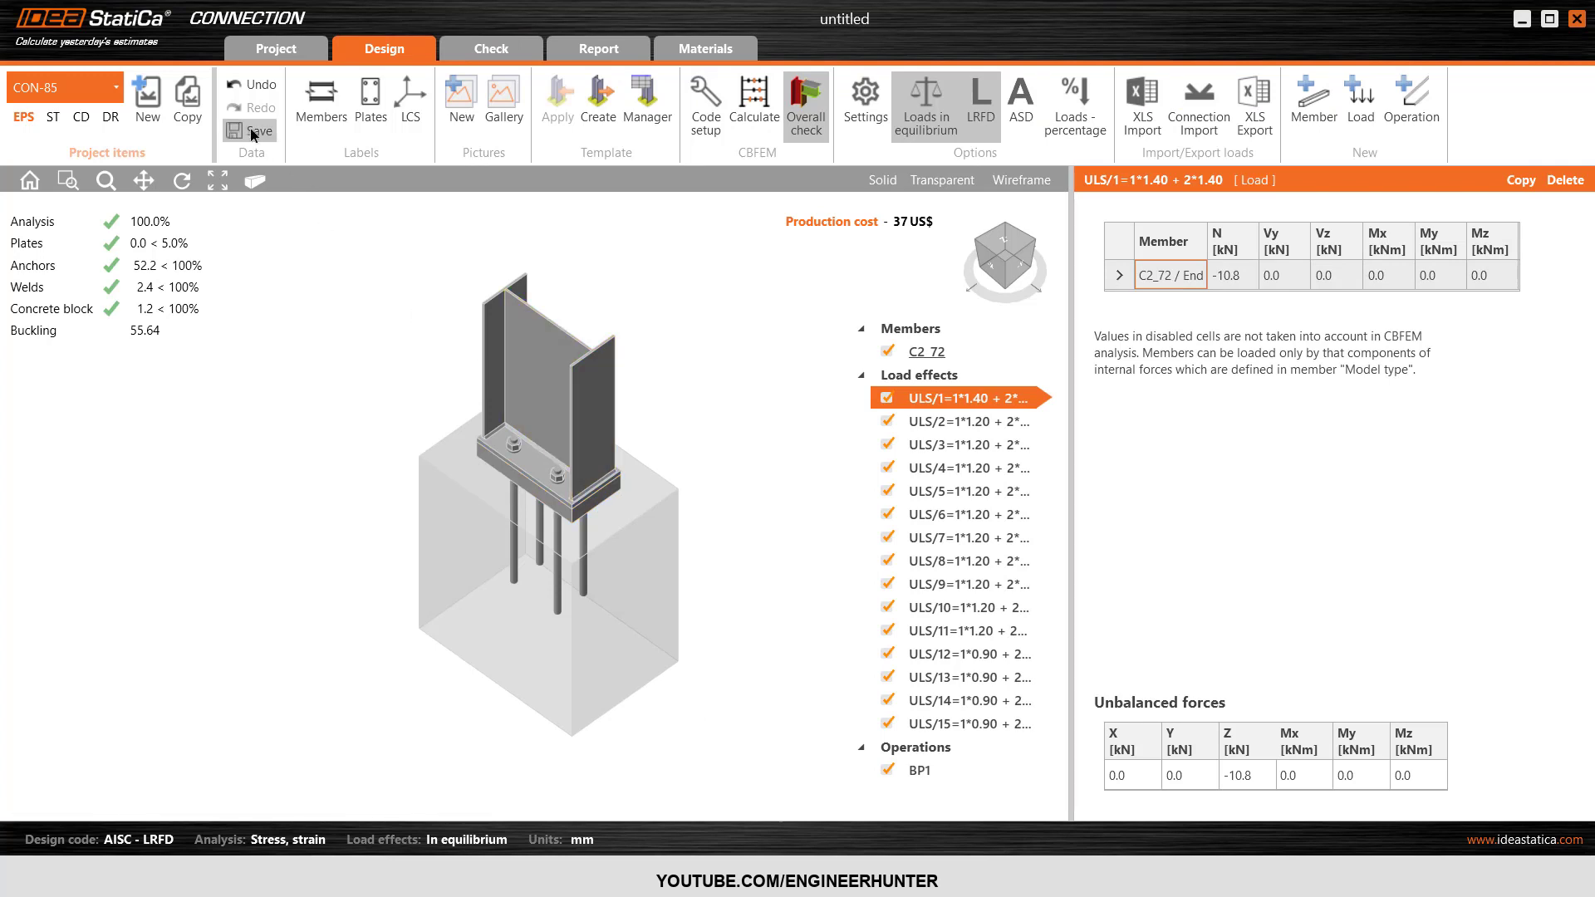
{"action": "left_click", "coordinate": [1575, 21]}
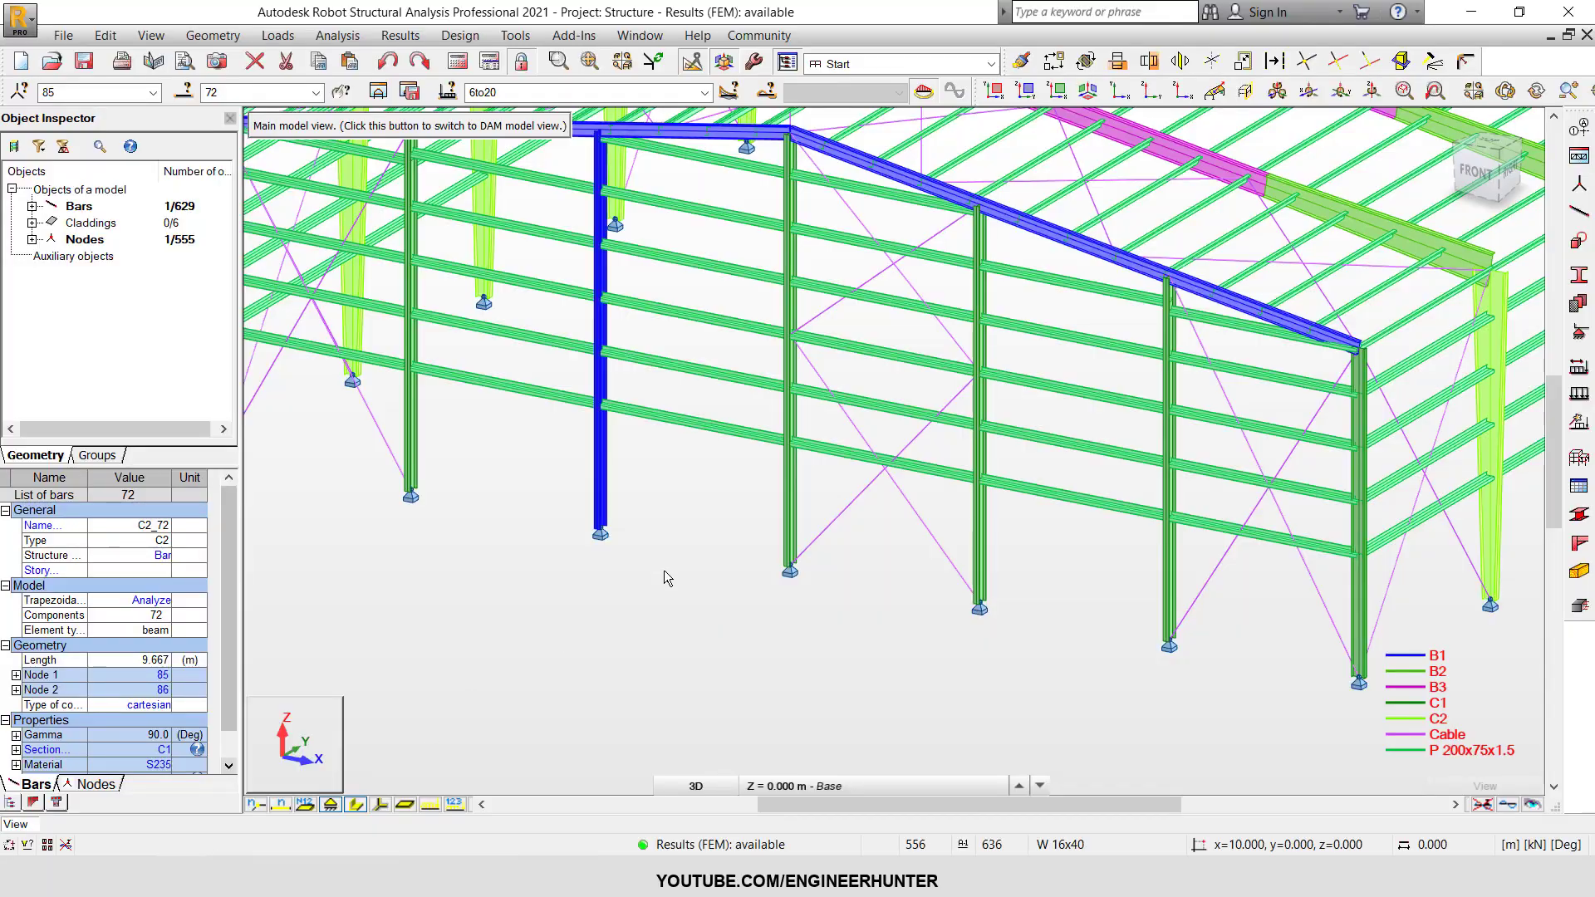
{"action": "left_click", "coordinate": [665, 570]}
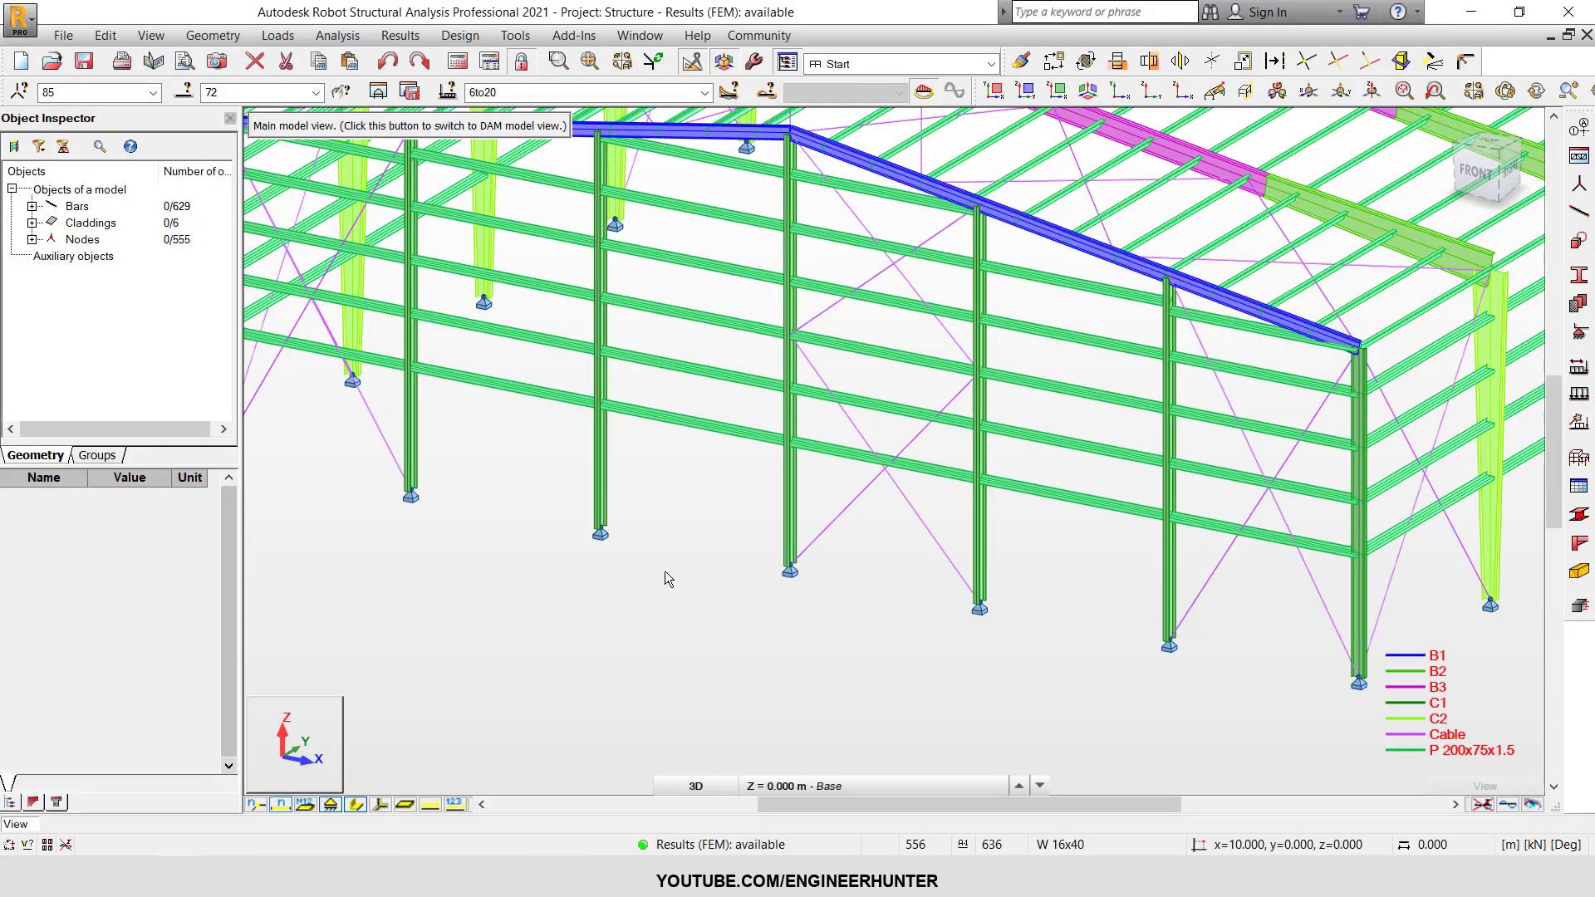
Open the diagram settings for bars and show the model in the XY plan at the base level.
{"action": "scroll", "coordinate": [665, 571], "scroll_direction": "down", "scroll_amount": 3}
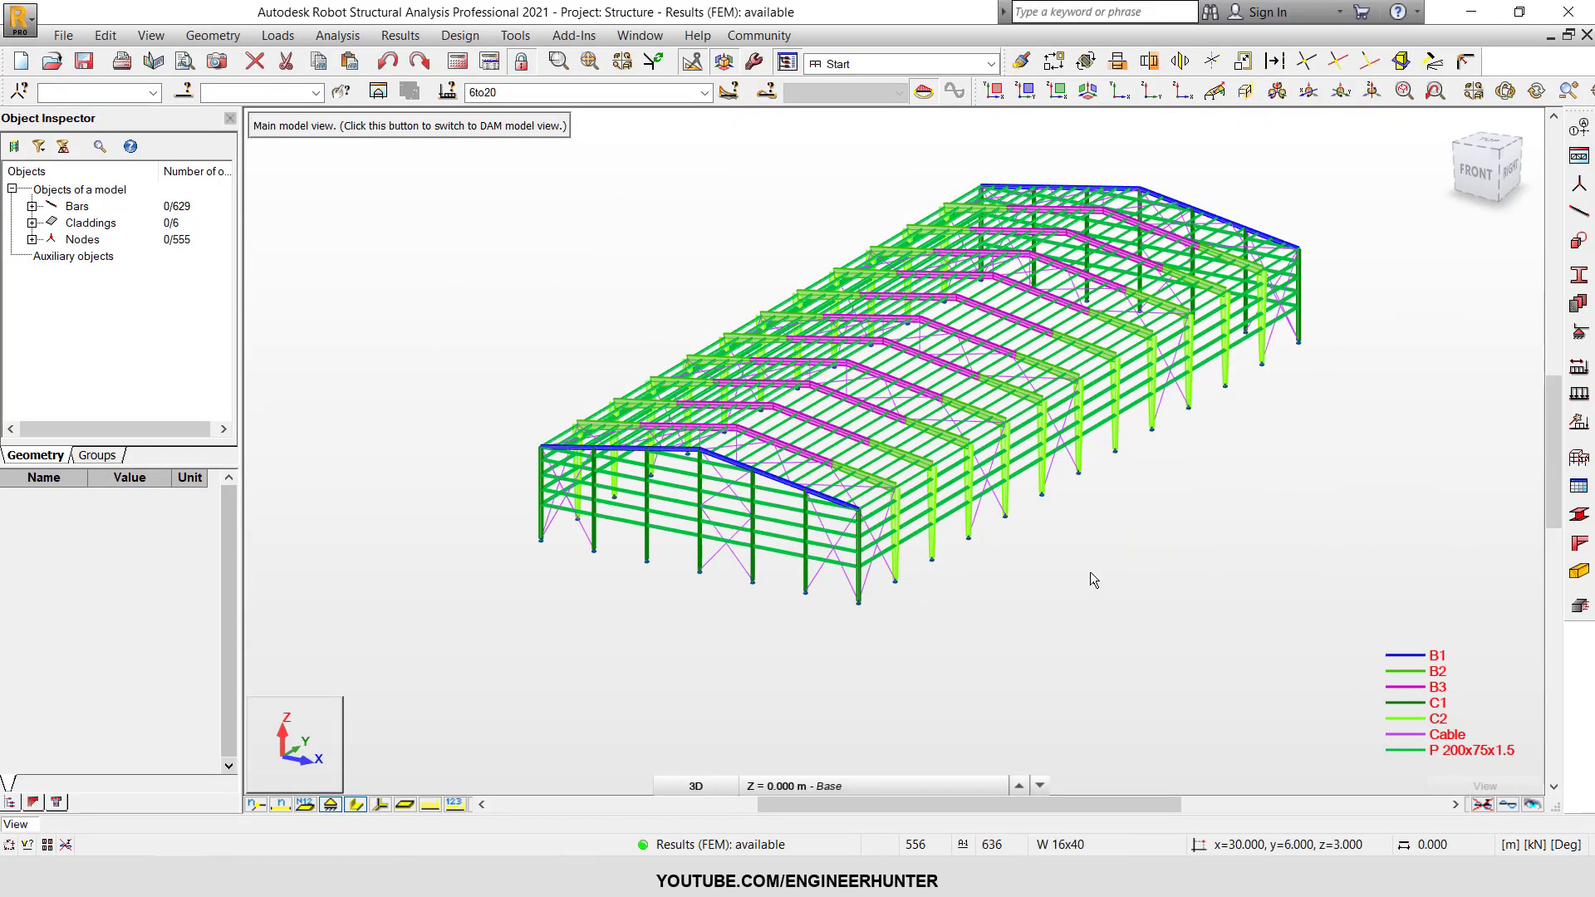
{"action": "middle_click_drag", "start_coordinate": [1090, 572], "coordinate": [1116, 553], "text": "shift"}
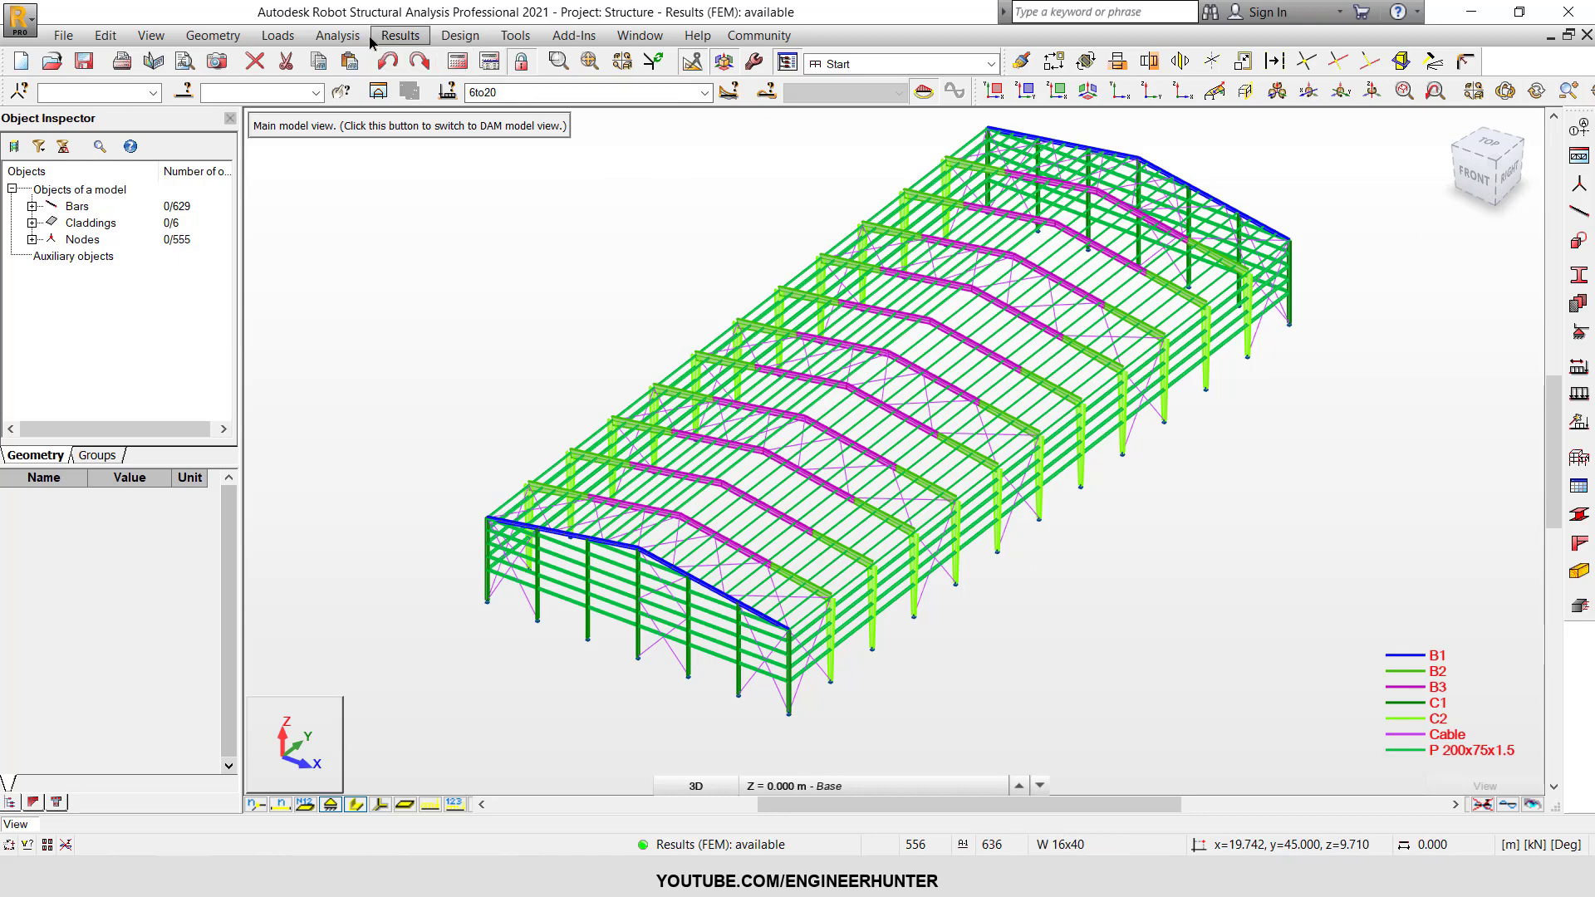
{"action": "left_click", "coordinate": [403, 36]}
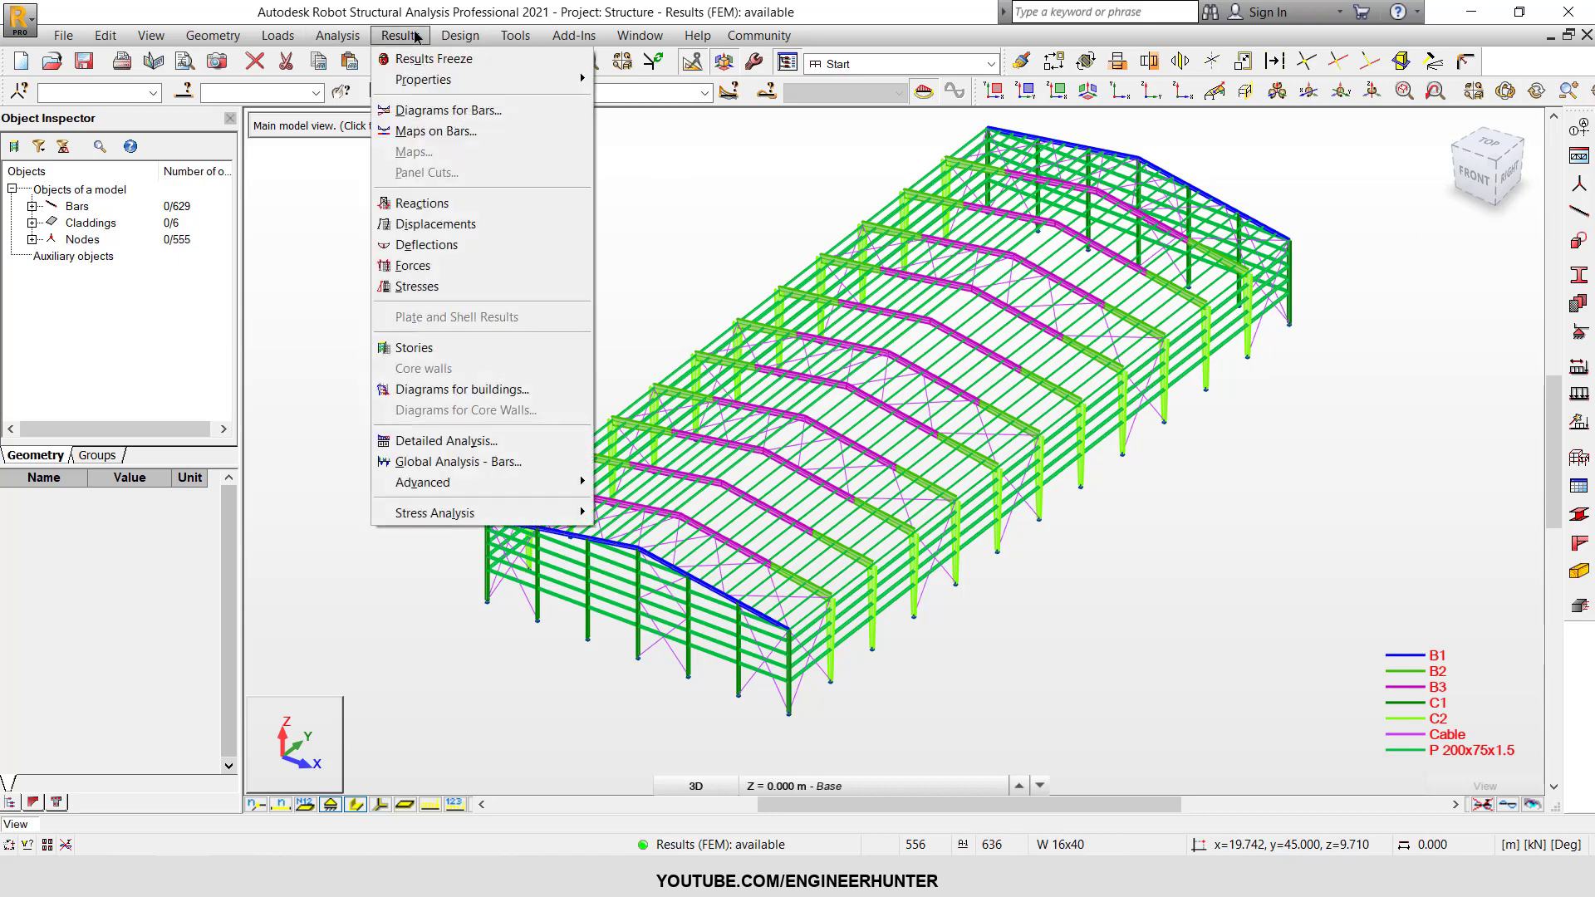
{"action": "left_click", "coordinate": [449, 110]}
{"action": "left_click", "coordinate": [697, 786]}
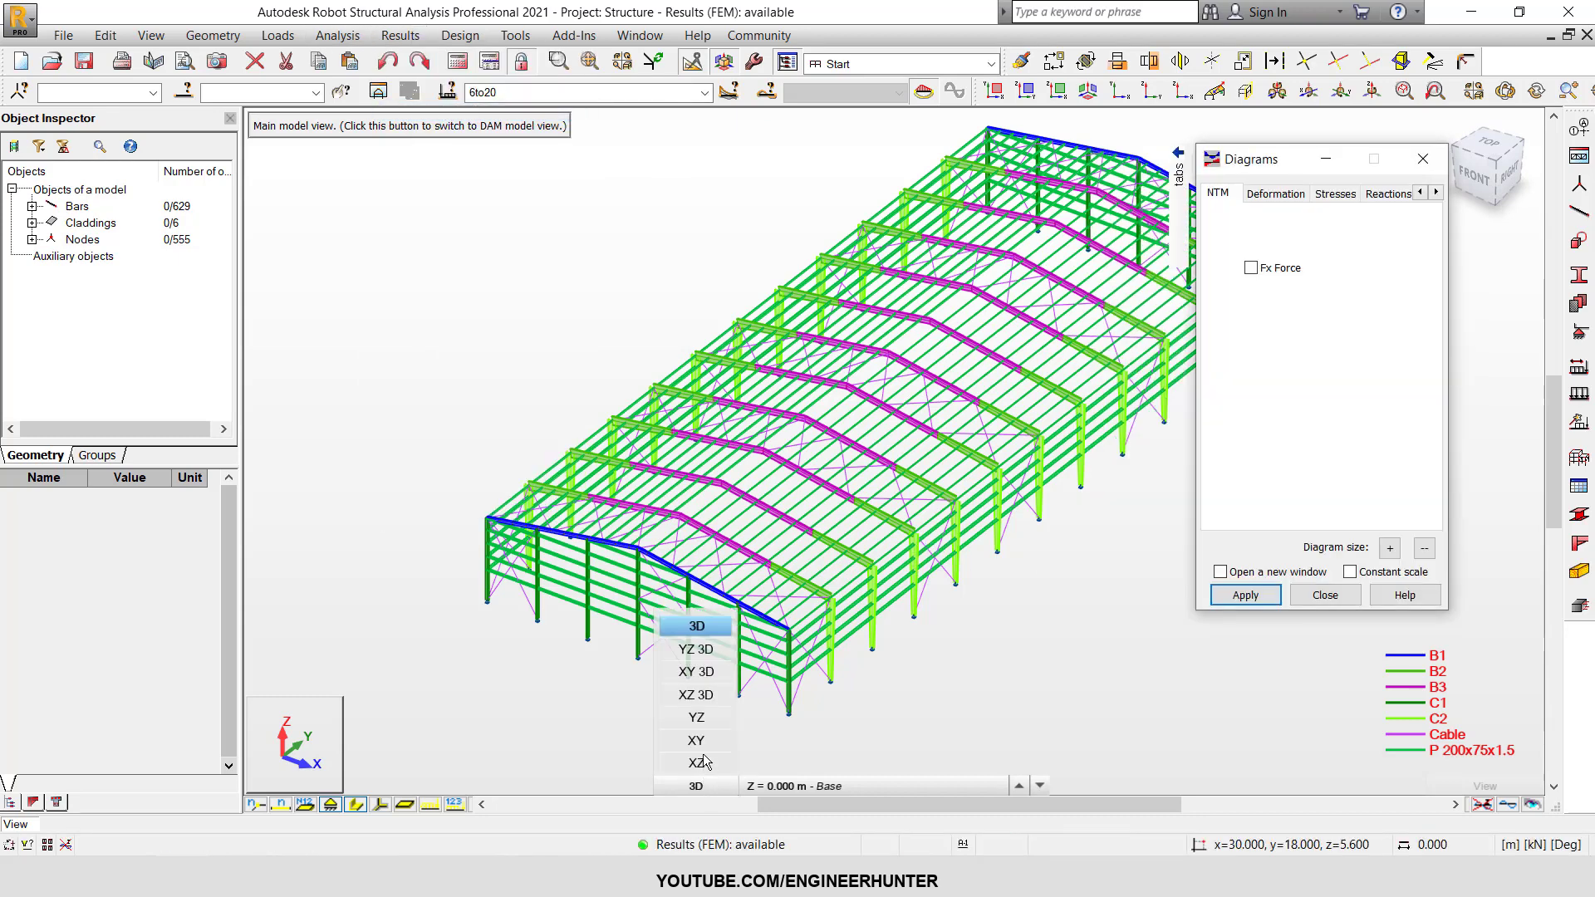
{"action": "left_click", "coordinate": [702, 740]}
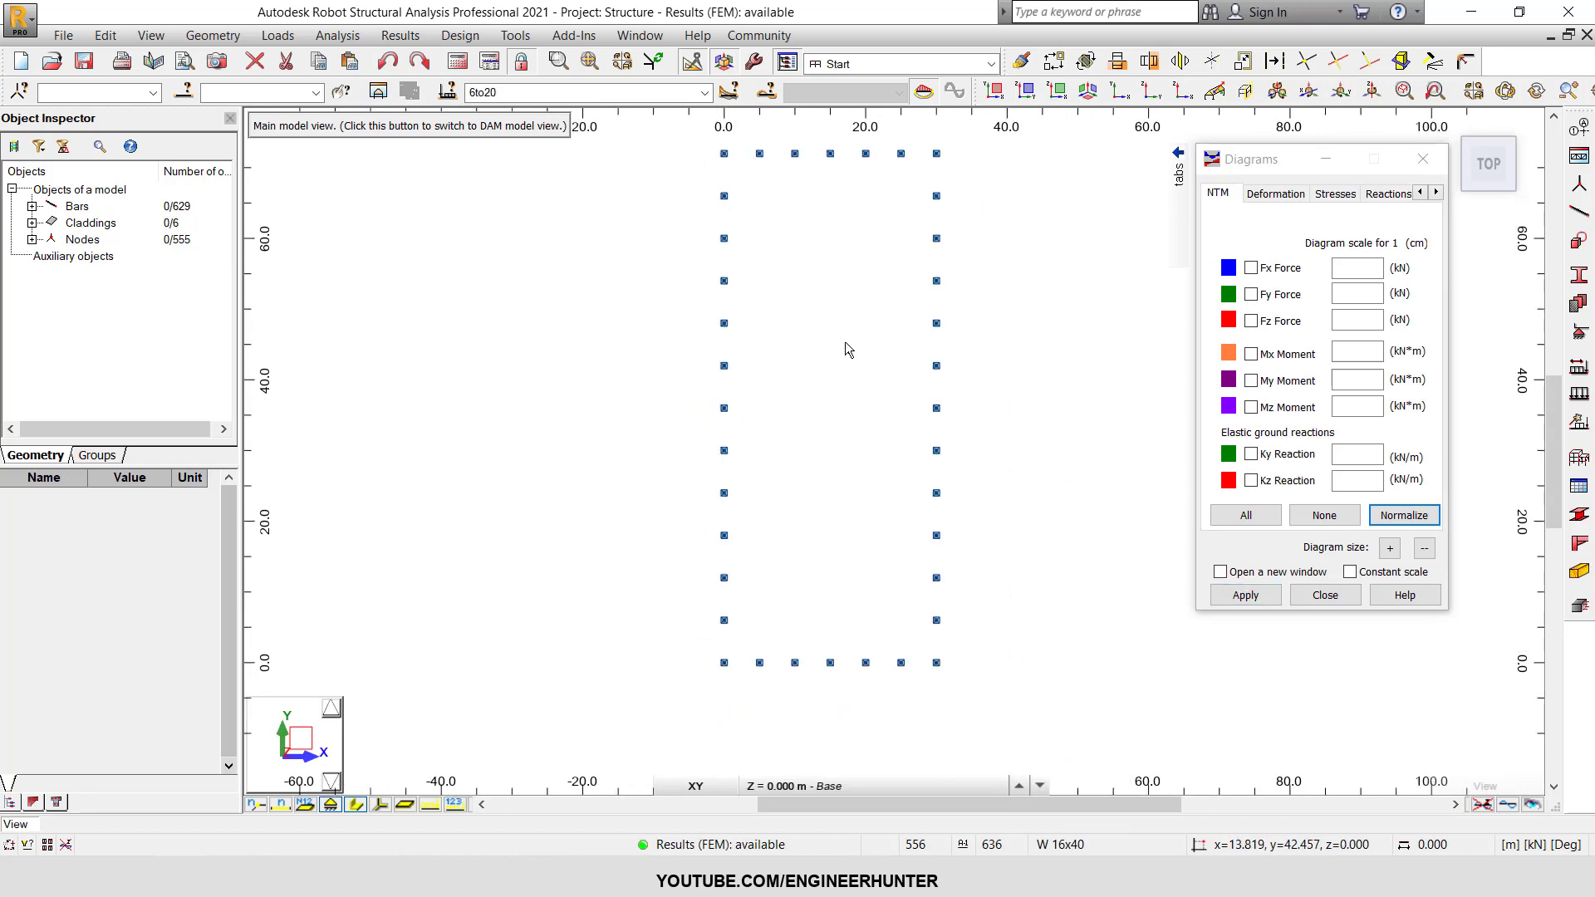
Display the FX, FY and FZ support reactions with descriptions on the base plan.
{"action": "middle_click_drag", "start_coordinate": [1006, 270], "coordinate": [987, 304]}
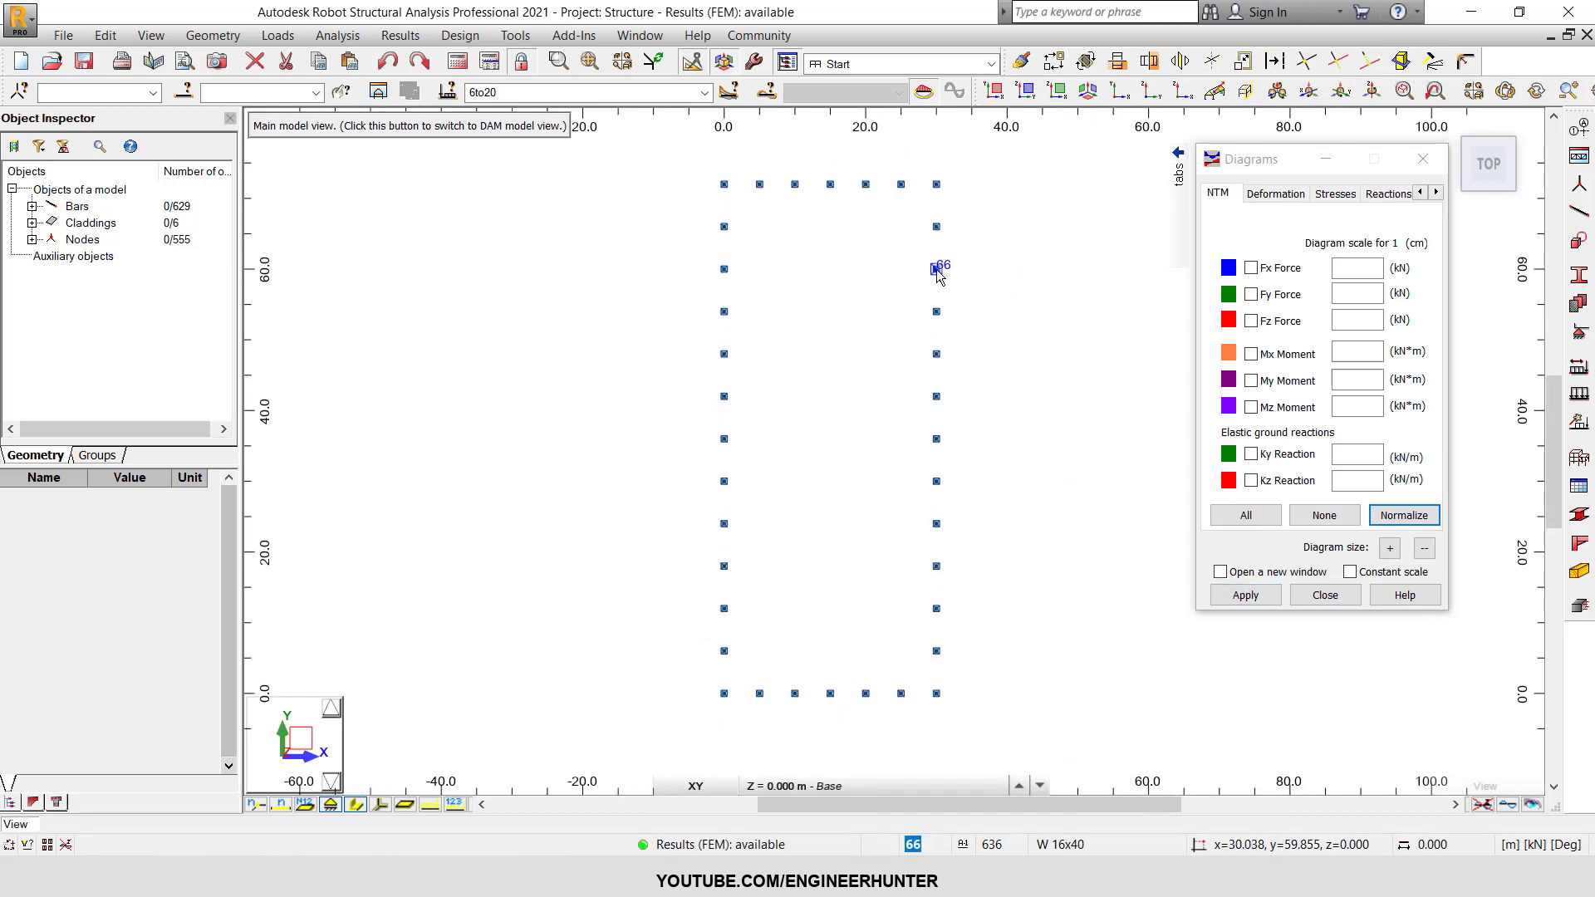
{"action": "left_click", "coordinate": [1384, 193]}
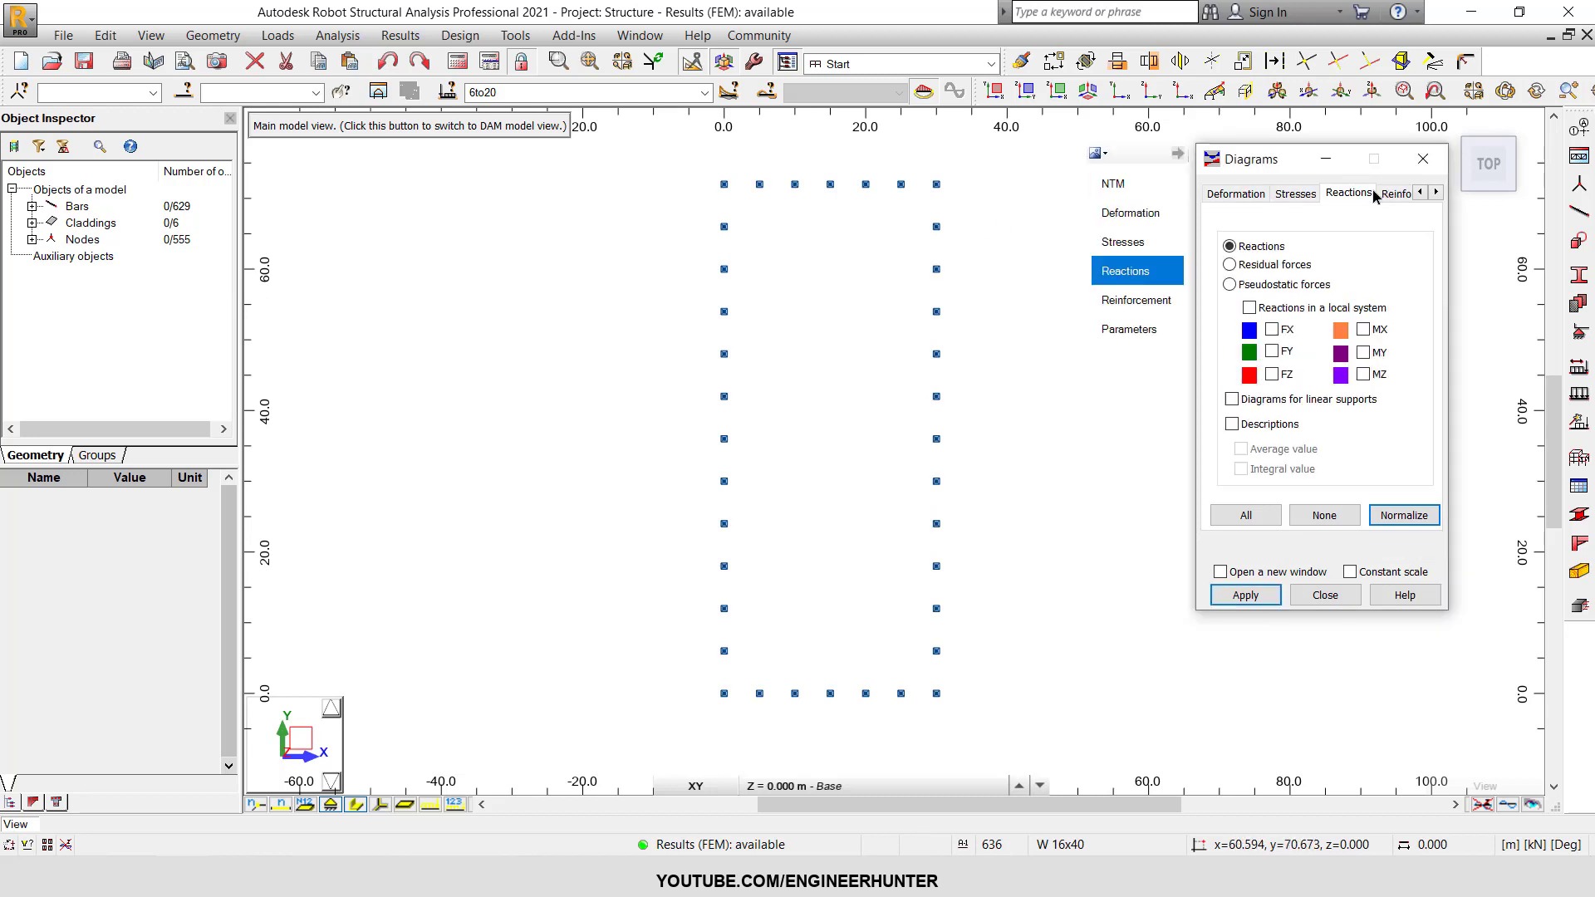
{"action": "left_click", "coordinate": [1272, 330]}
{"action": "left_click", "coordinate": [1272, 375]}
{"action": "left_click", "coordinate": [1272, 351]}
{"action": "left_click", "coordinate": [1270, 424]}
{"action": "left_click", "coordinate": [1246, 595]}
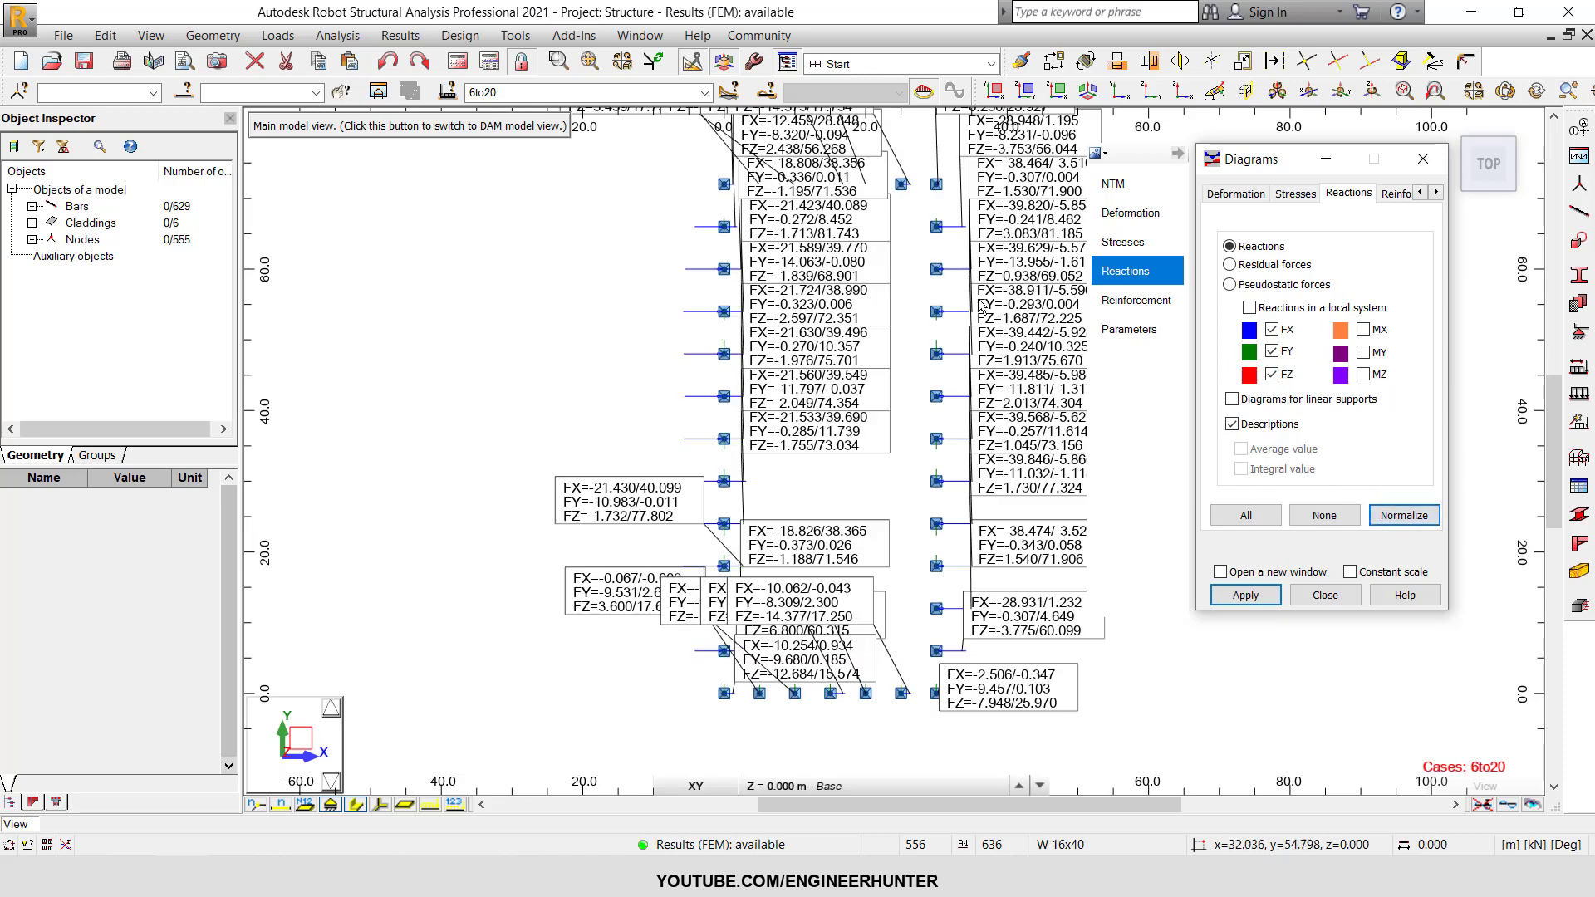
Normalize the reaction diagrams and reapply them for load cases 6to20.
{"action": "scroll", "coordinate": [1034, 670], "scroll_direction": "up", "scroll_amount": 2}
{"action": "left_click", "coordinate": [705, 93]}
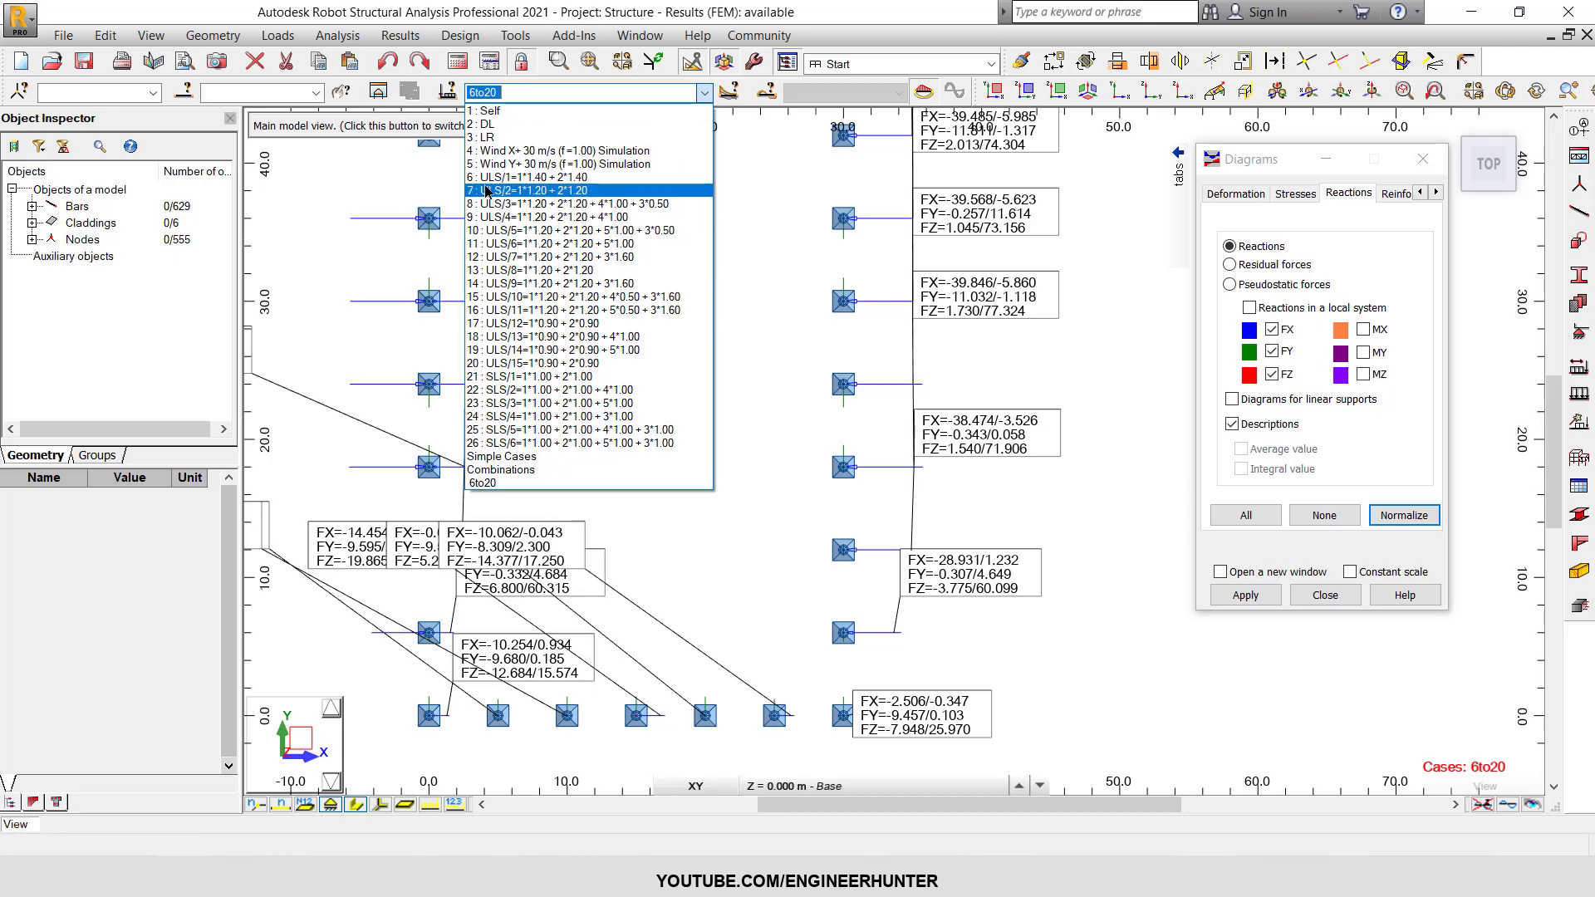
{"action": "left_click", "coordinate": [703, 92]}
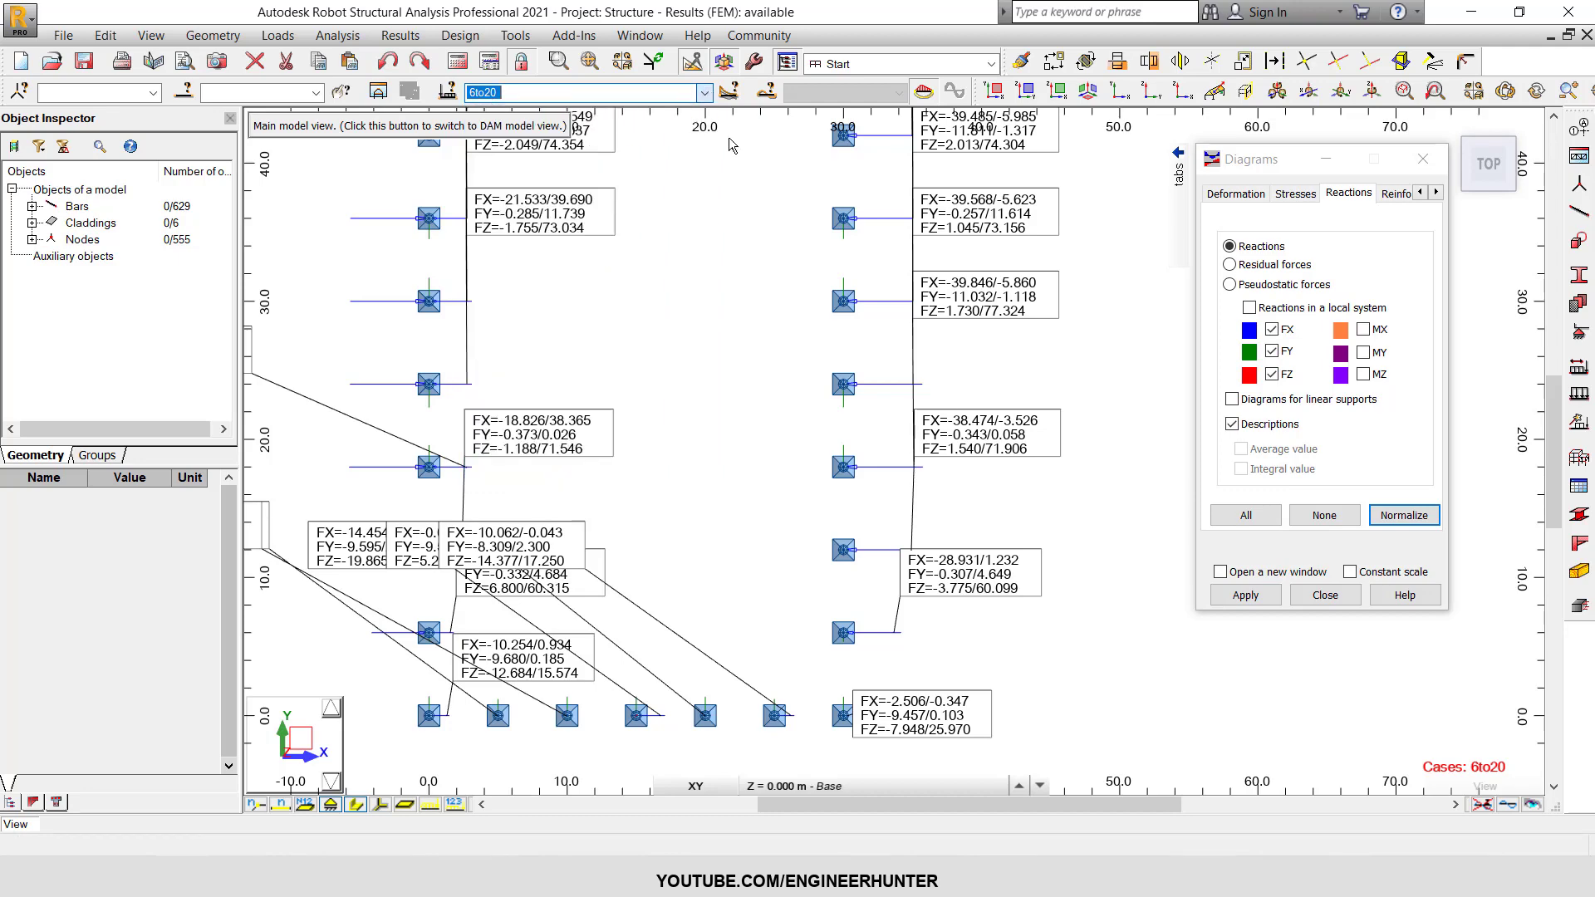
{"action": "scroll", "coordinate": [983, 451], "scroll_direction": "down", "scroll_amount": 1}
{"action": "scroll", "coordinate": [982, 452], "scroll_direction": "down", "scroll_amount": 1}
{"action": "scroll", "coordinate": [1015, 573], "scroll_direction": "up", "scroll_amount": 3}
{"action": "left_click", "coordinate": [1401, 510]}
{"action": "left_click", "coordinate": [1246, 595]}
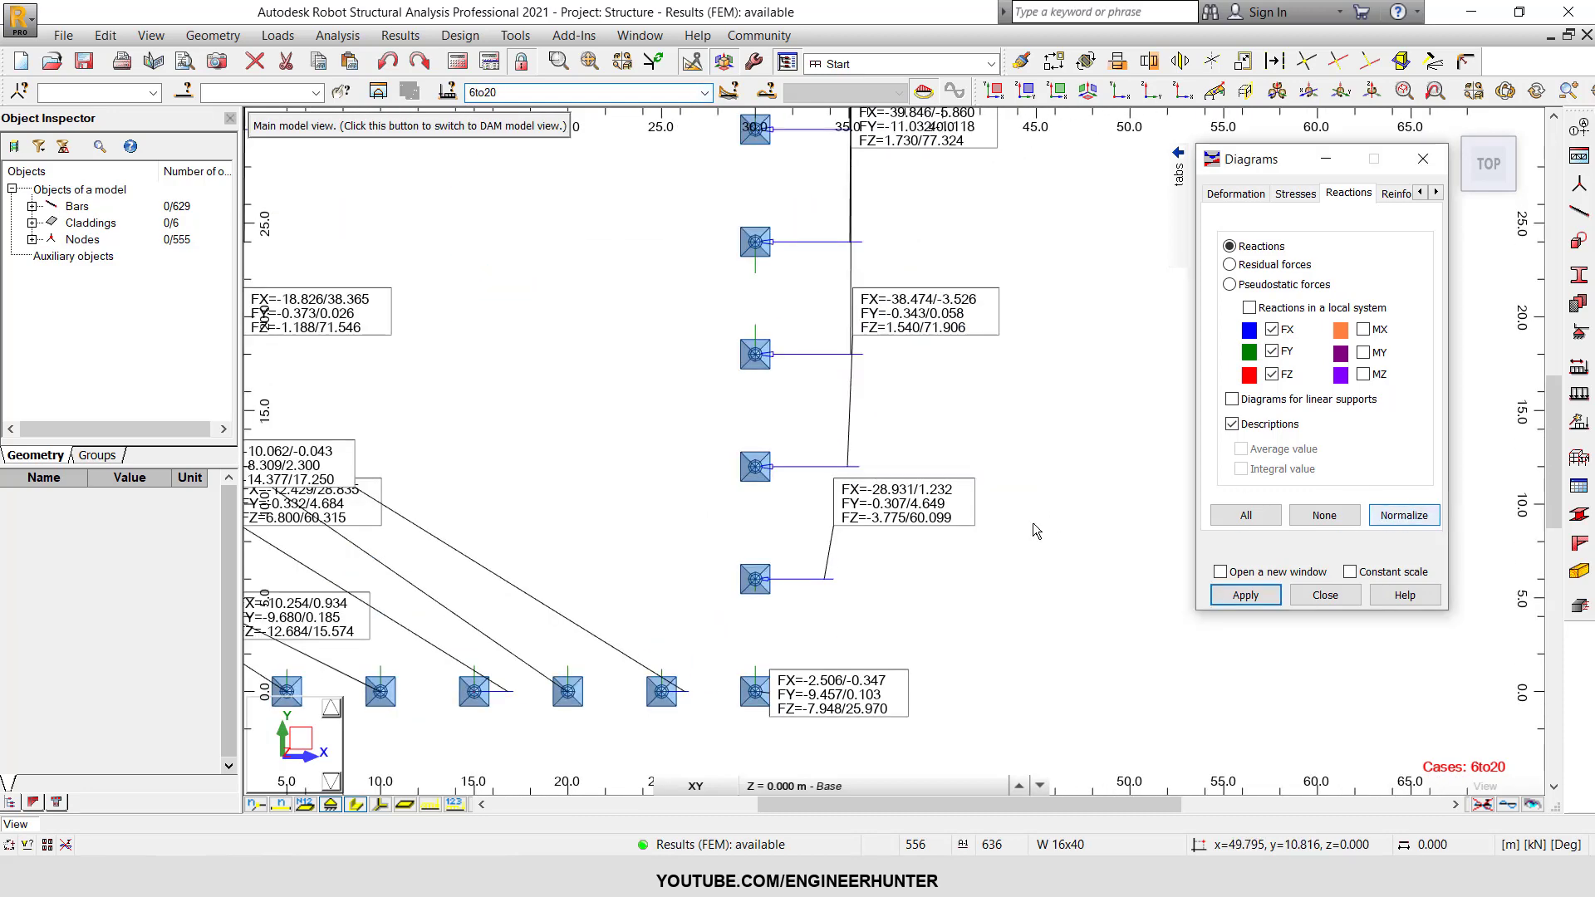
Examine the reactions at the column bases along all sides of the building, in plan and in 3D.
{"action": "scroll", "coordinate": [912, 401], "scroll_direction": "down", "scroll_amount": 1}
{"action": "scroll", "coordinate": [654, 577], "scroll_direction": "up", "scroll_amount": 4}
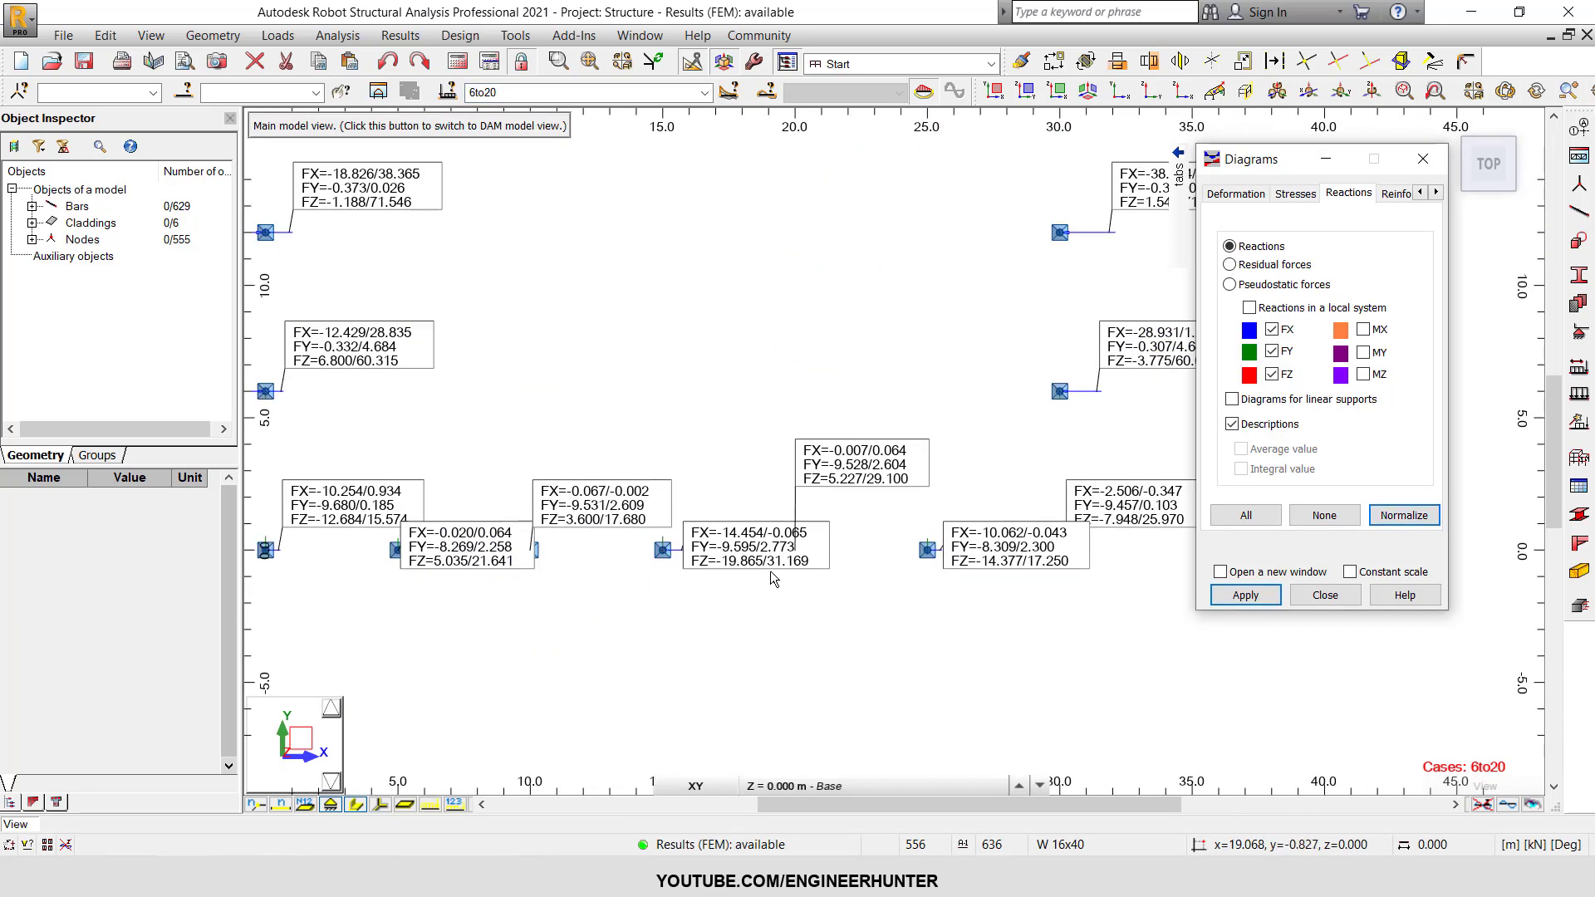
{"action": "scroll", "coordinate": [770, 570], "scroll_direction": "down", "scroll_amount": 6}
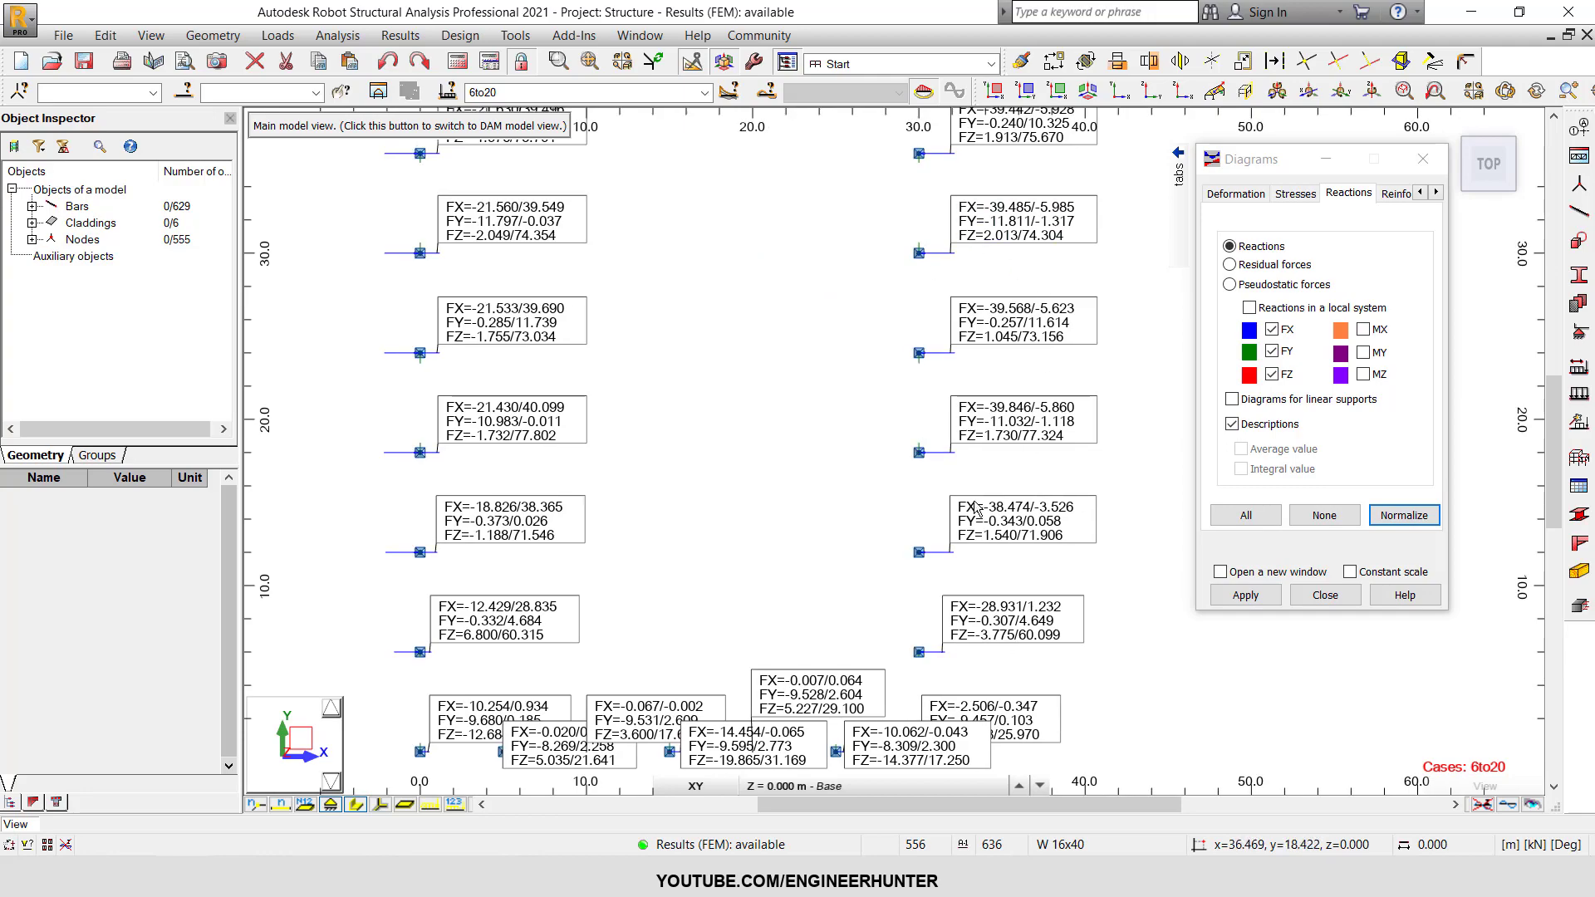
{"action": "middle_click_drag", "start_coordinate": [840, 348], "coordinate": [824, 558]}
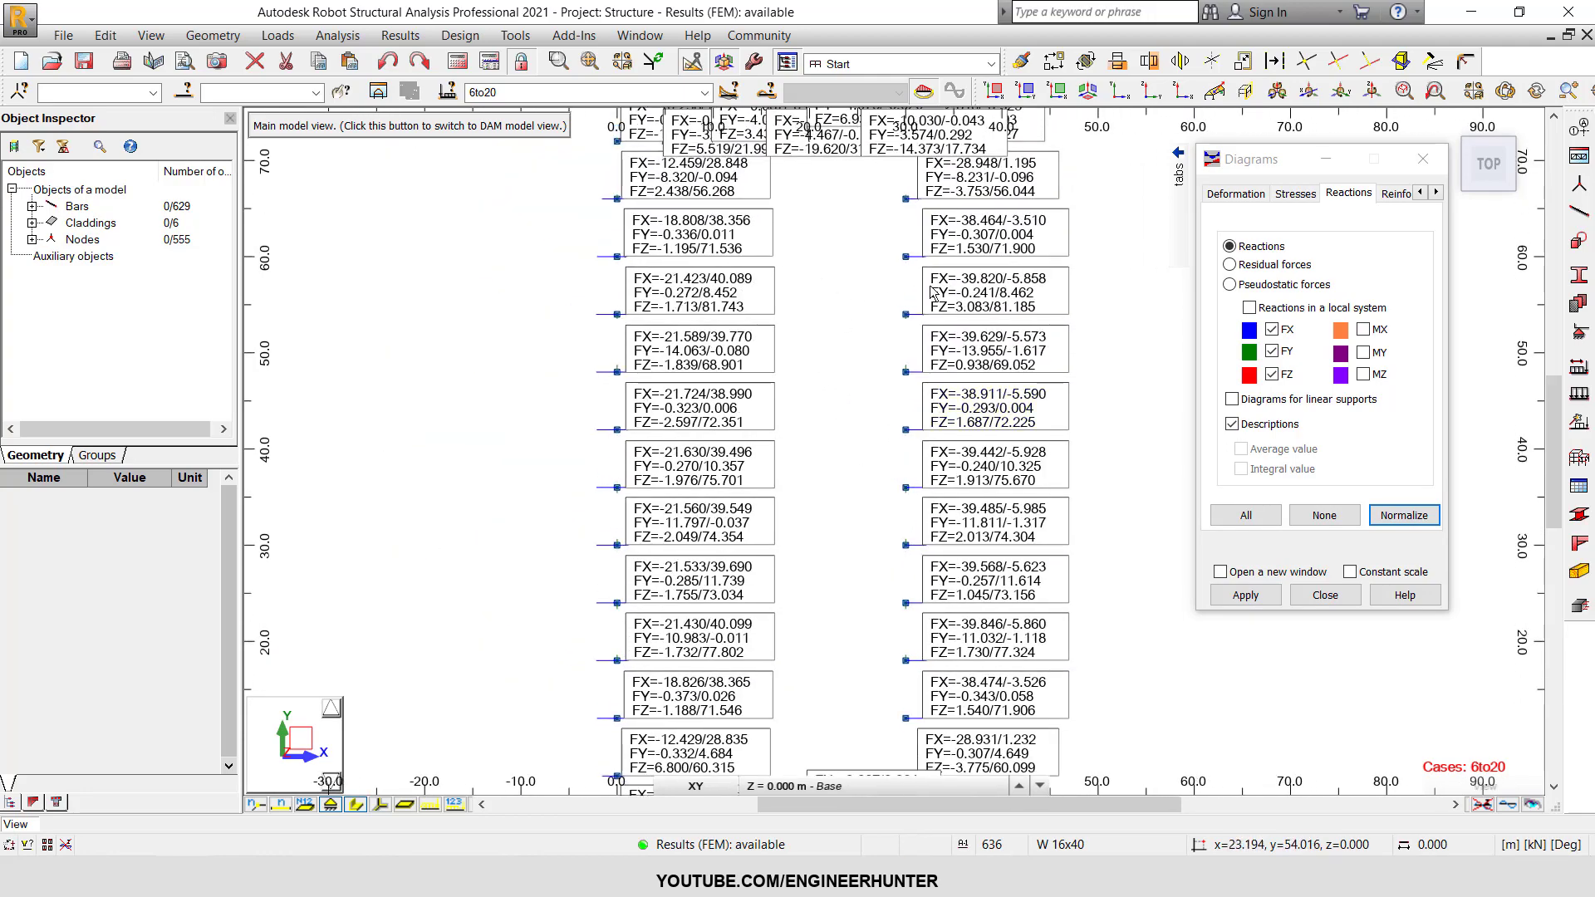
{"action": "left_click", "coordinate": [1510, 191]}
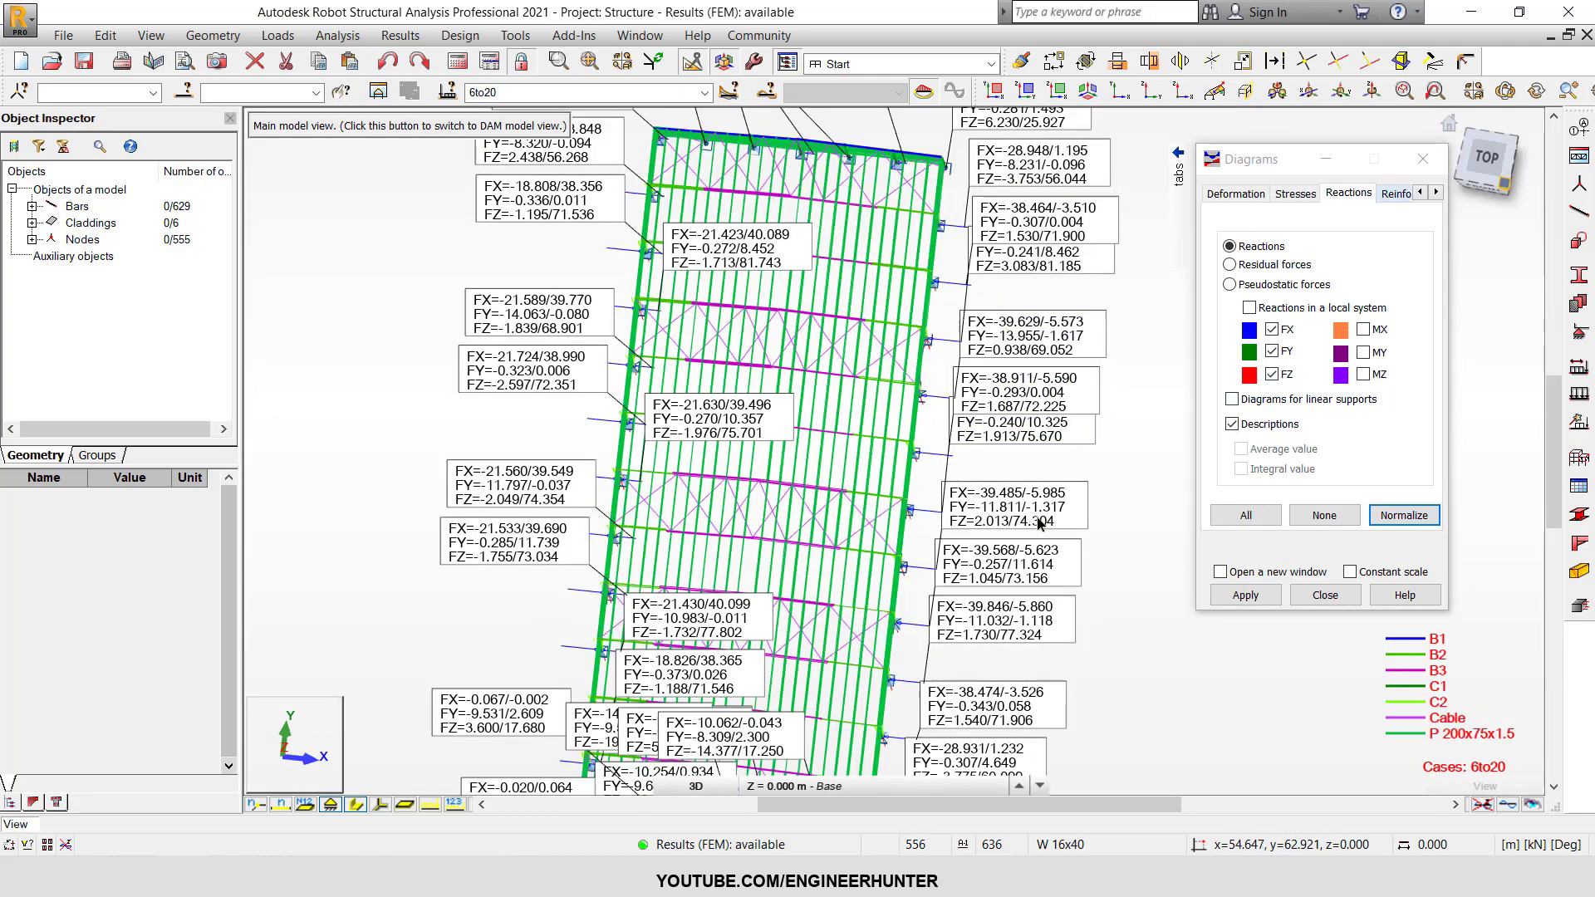
{"action": "scroll", "coordinate": [847, 714], "scroll_direction": "up", "scroll_amount": 3}
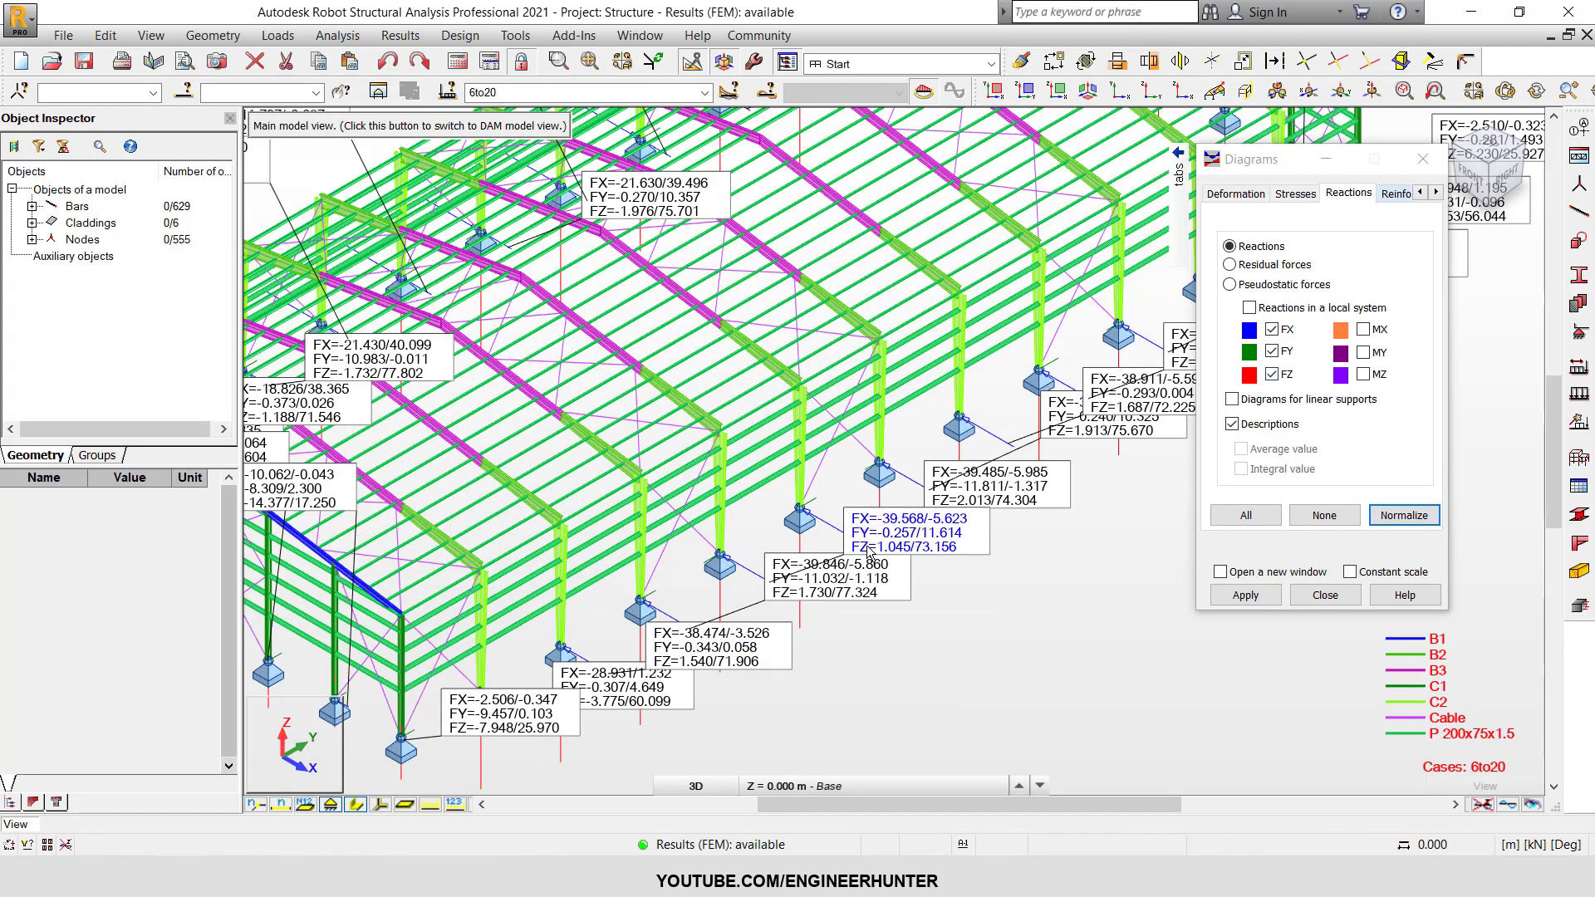
{"action": "scroll", "coordinate": [872, 481], "scroll_direction": "down", "scroll_amount": 3}
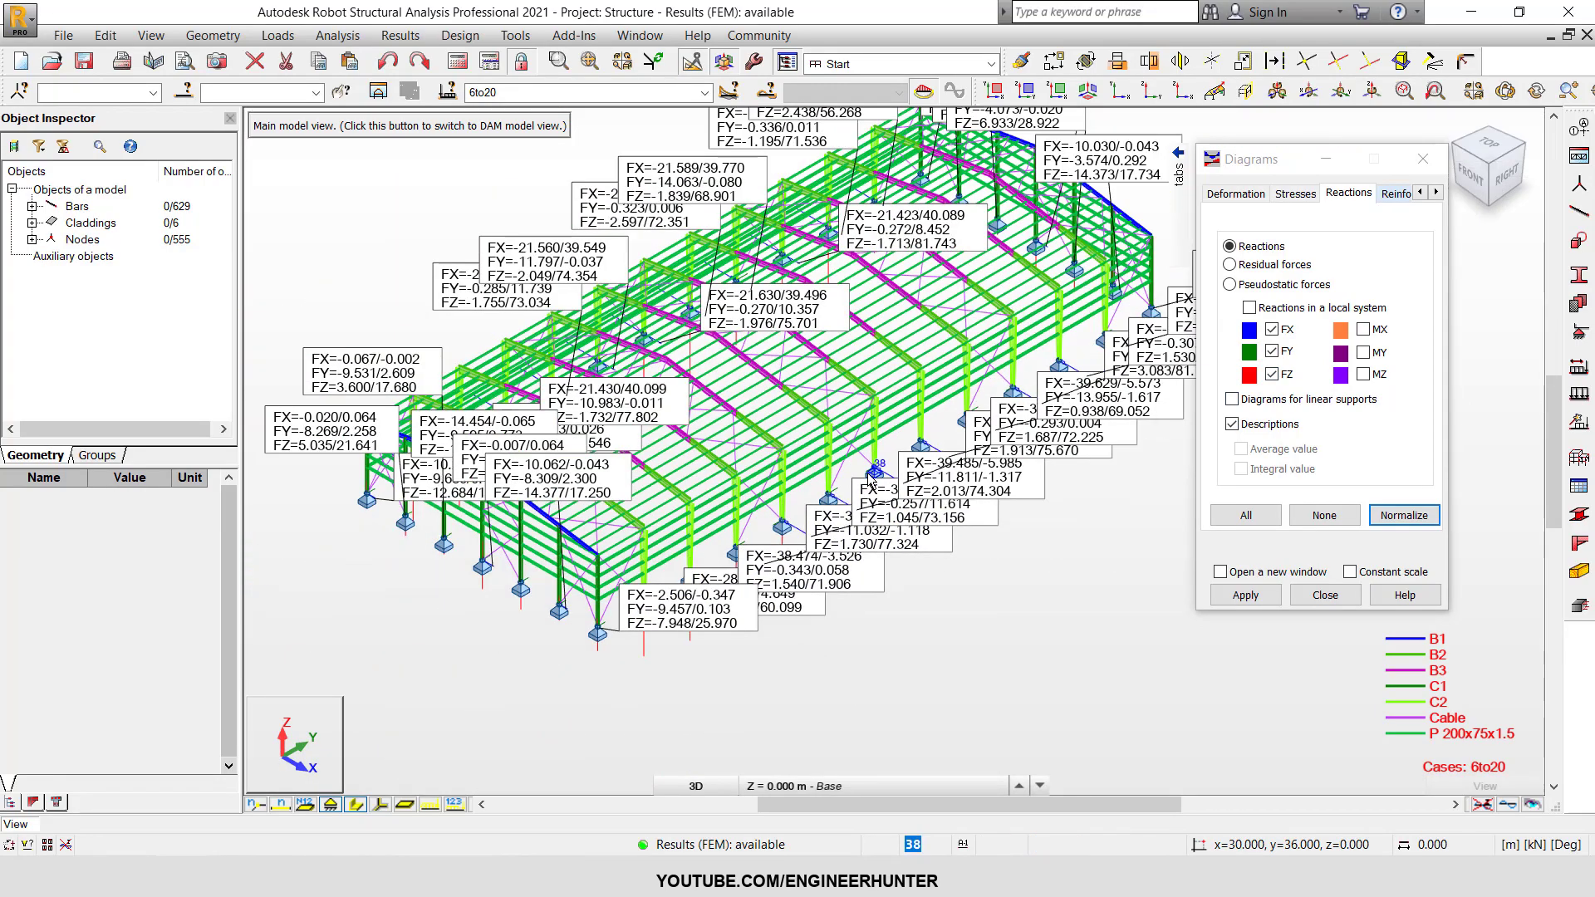
{"action": "scroll", "coordinate": [852, 588], "scroll_direction": "up", "scroll_amount": 3}
Turn off the FX, FY and FZ reactions and their descriptions, and close the diagram settings.
{"action": "left_click", "coordinate": [1272, 374]}
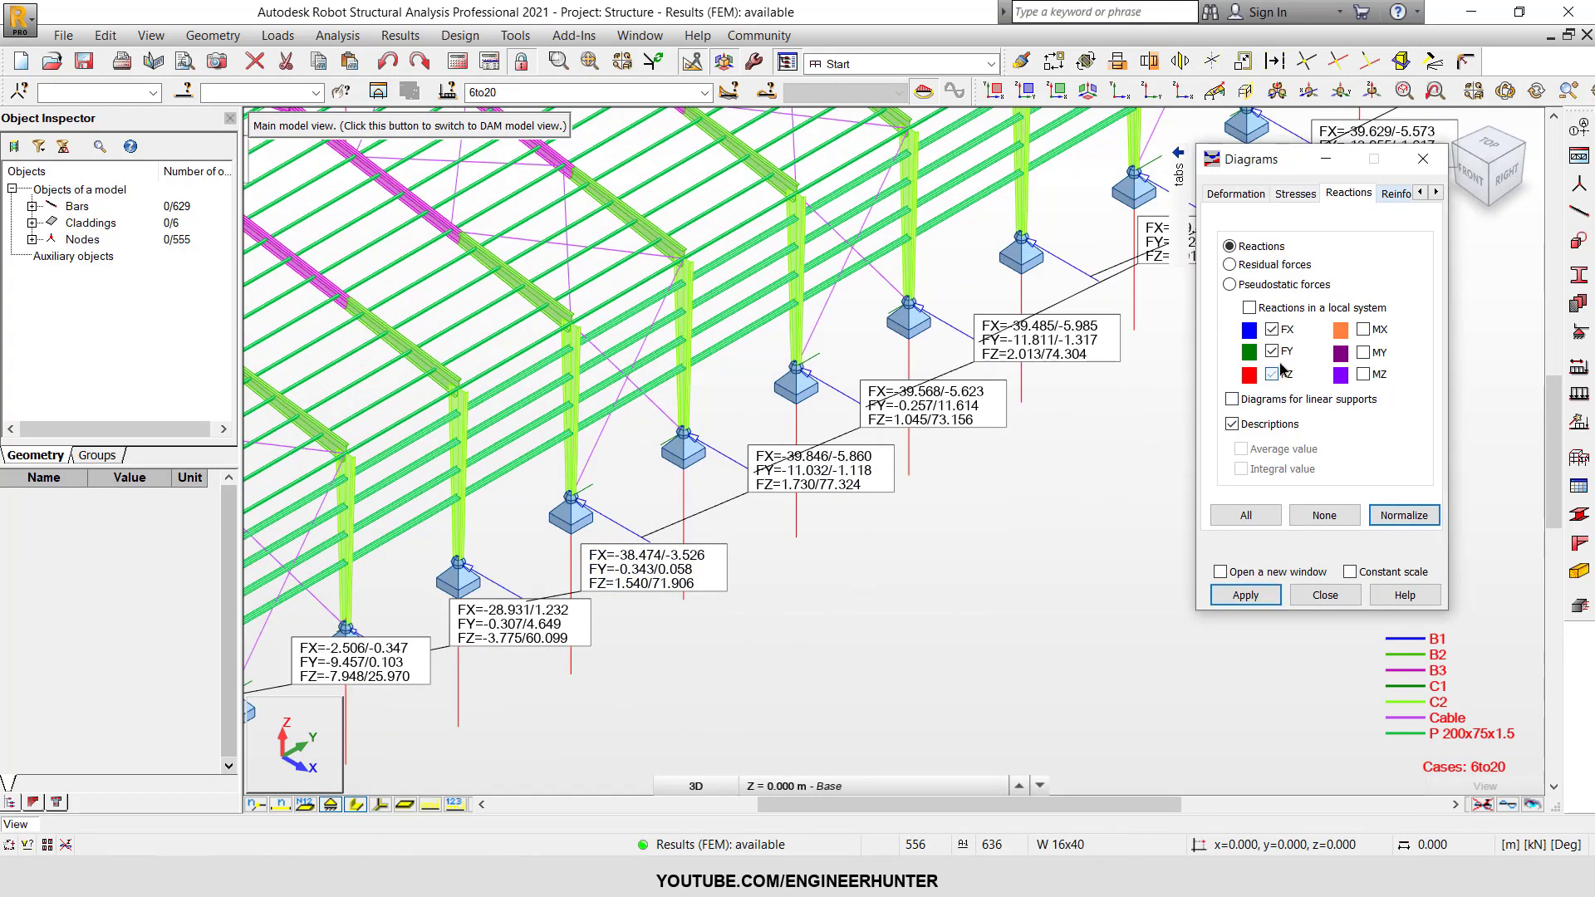
{"action": "left_click", "coordinate": [1272, 351]}
{"action": "left_click", "coordinate": [1276, 332]}
{"action": "left_click", "coordinate": [1274, 429]}
{"action": "left_click", "coordinate": [1386, 513]}
{"action": "left_click", "coordinate": [1318, 593]}
{"action": "scroll", "coordinate": [1138, 542], "scroll_direction": "down", "scroll_amount": 4}
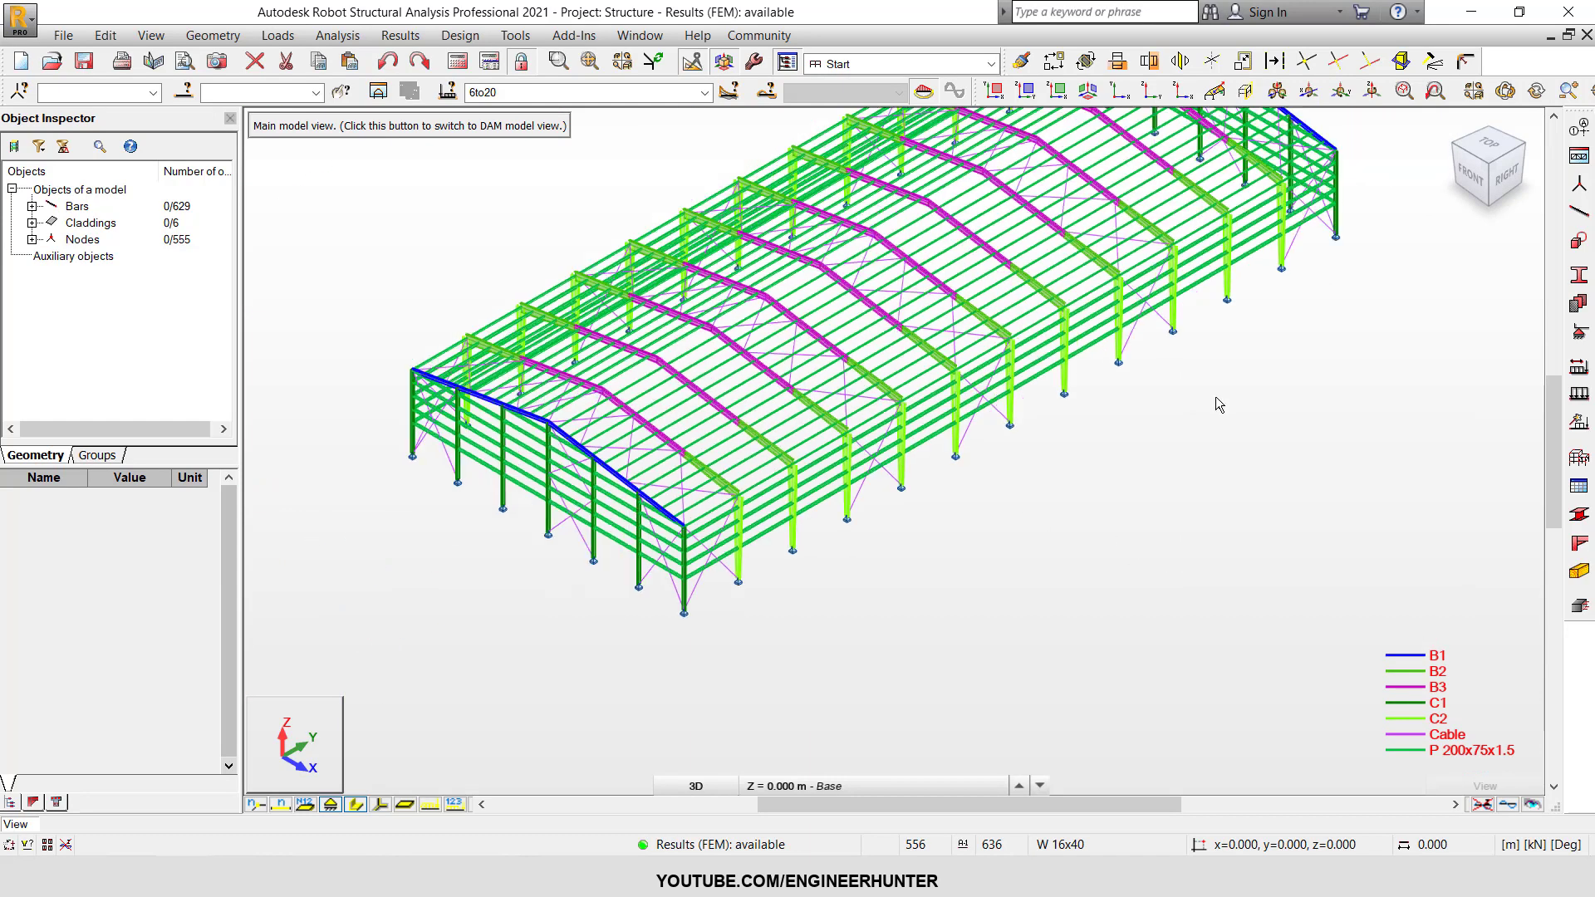
Open the bar diagram settings and isolate all C2 columns by selecting the bars that share their cross-section.
{"action": "middle_click_drag", "start_coordinate": [1215, 396], "coordinate": [1128, 456]}
{"action": "left_click", "coordinate": [400, 35]}
{"action": "left_click", "coordinate": [441, 103]}
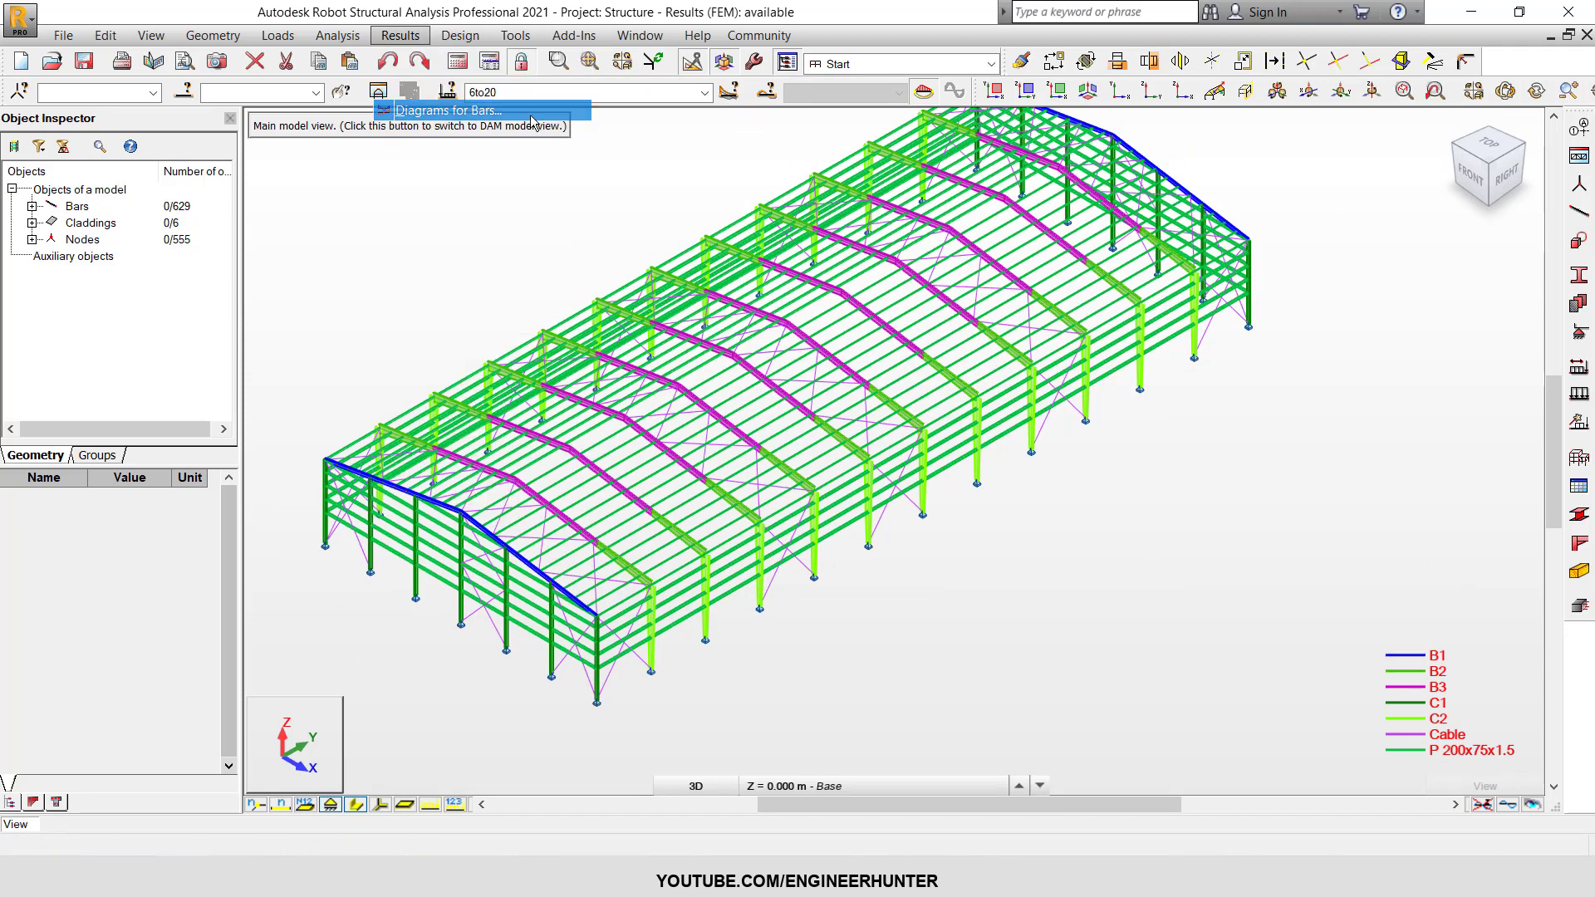
{"action": "right_click", "coordinate": [866, 536]}
{"action": "mouse_move", "coordinate": [930, 464]}
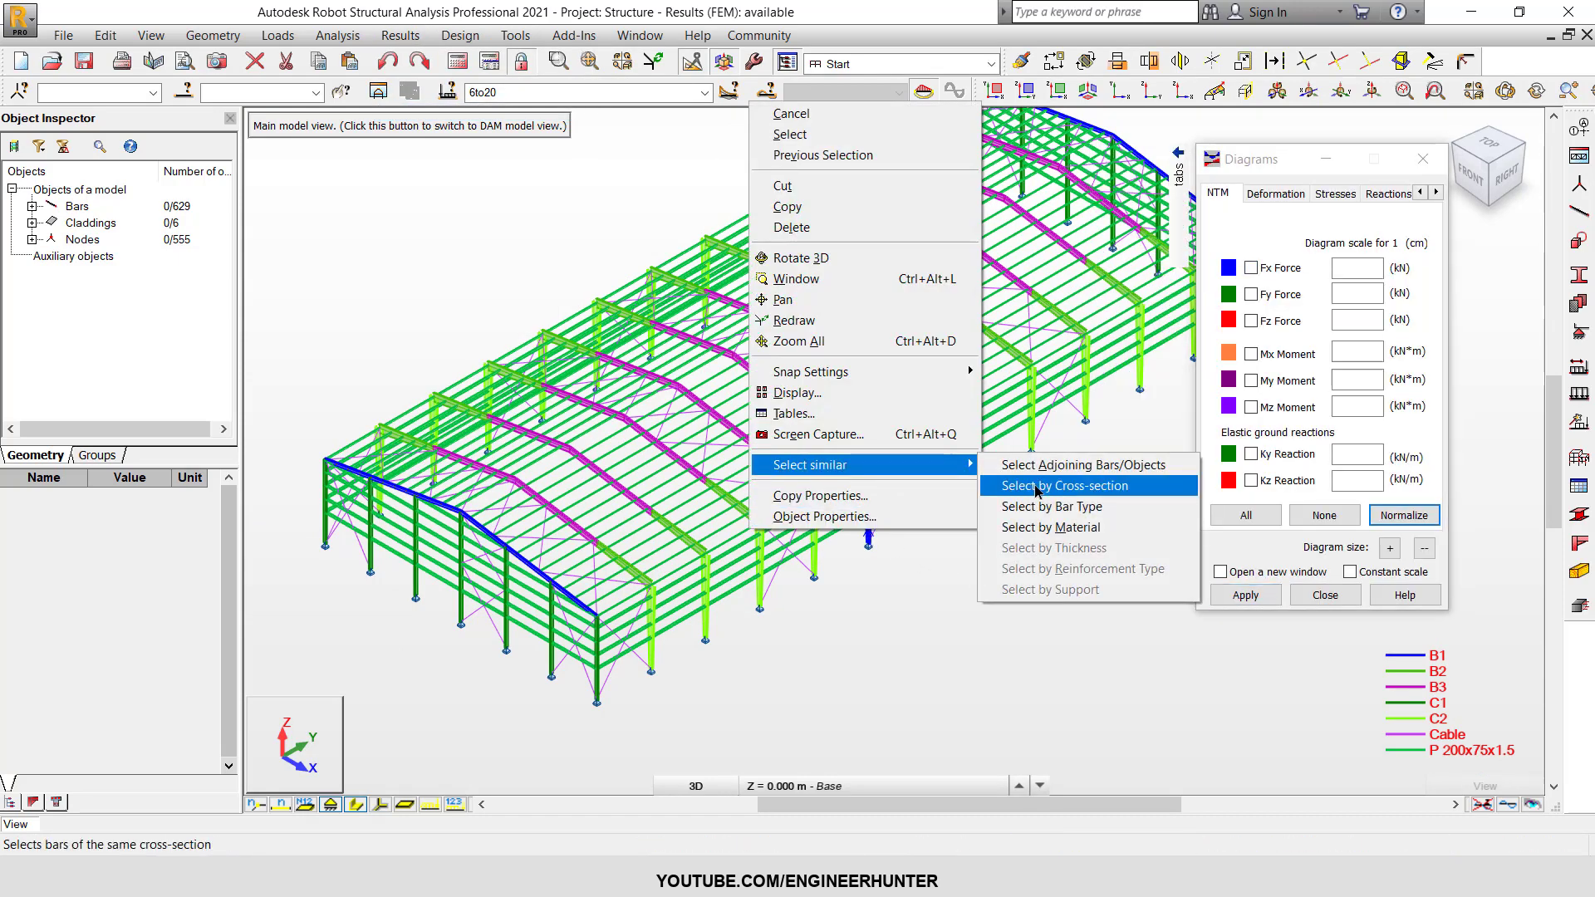
{"action": "left_click", "coordinate": [1005, 488]}
{"action": "scroll", "coordinate": [781, 566], "scroll_direction": "down", "scroll_amount": 1}
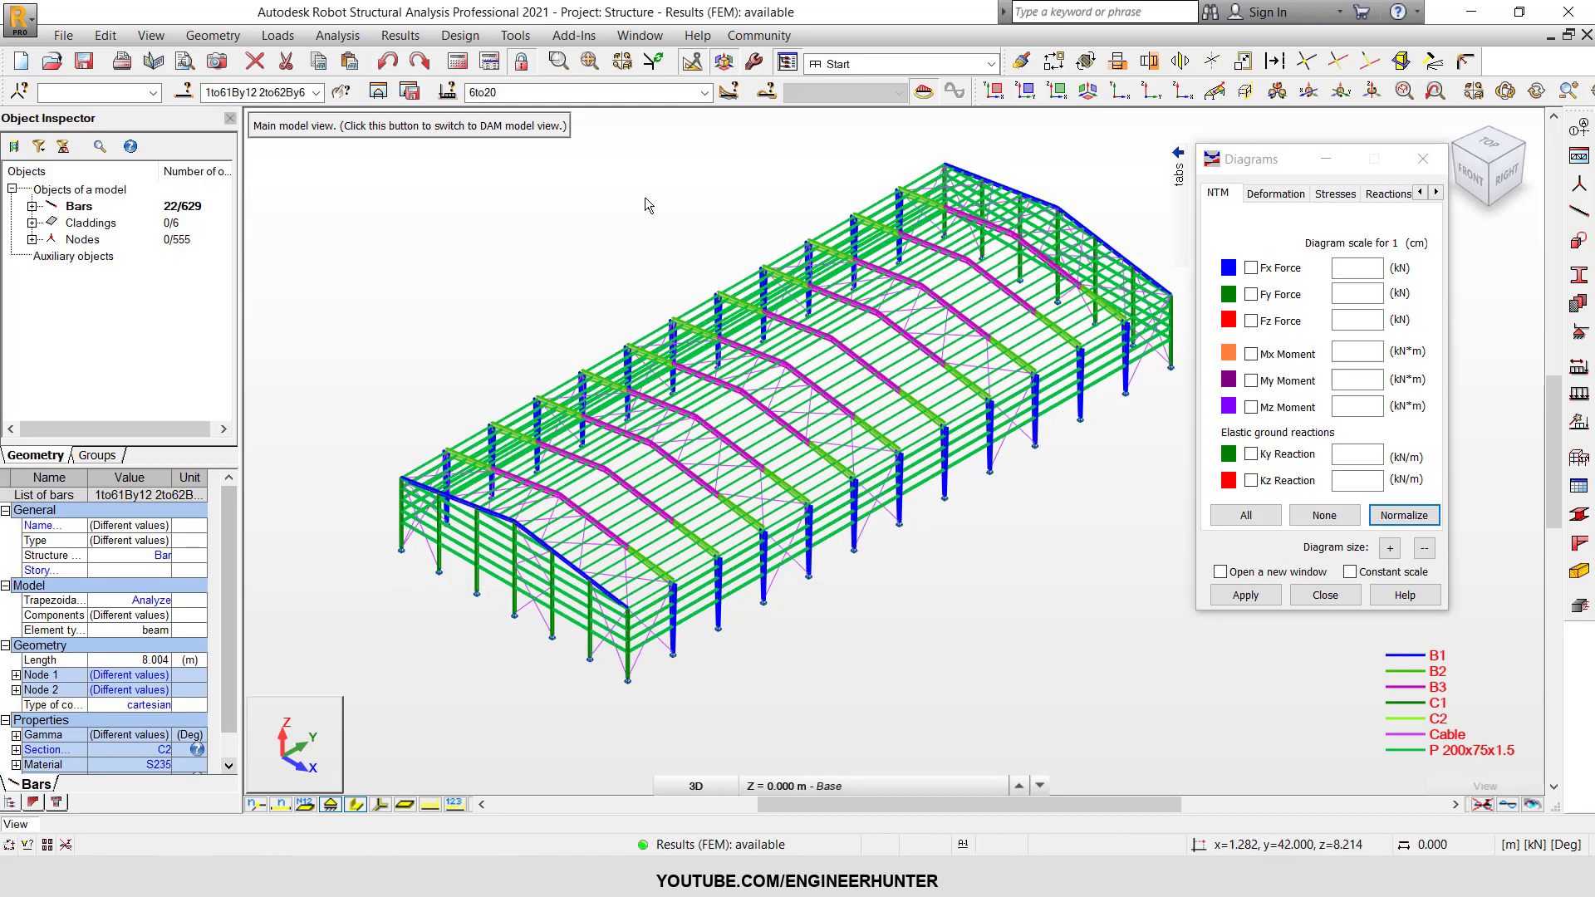
{"action": "left_click", "coordinate": [383, 96]}
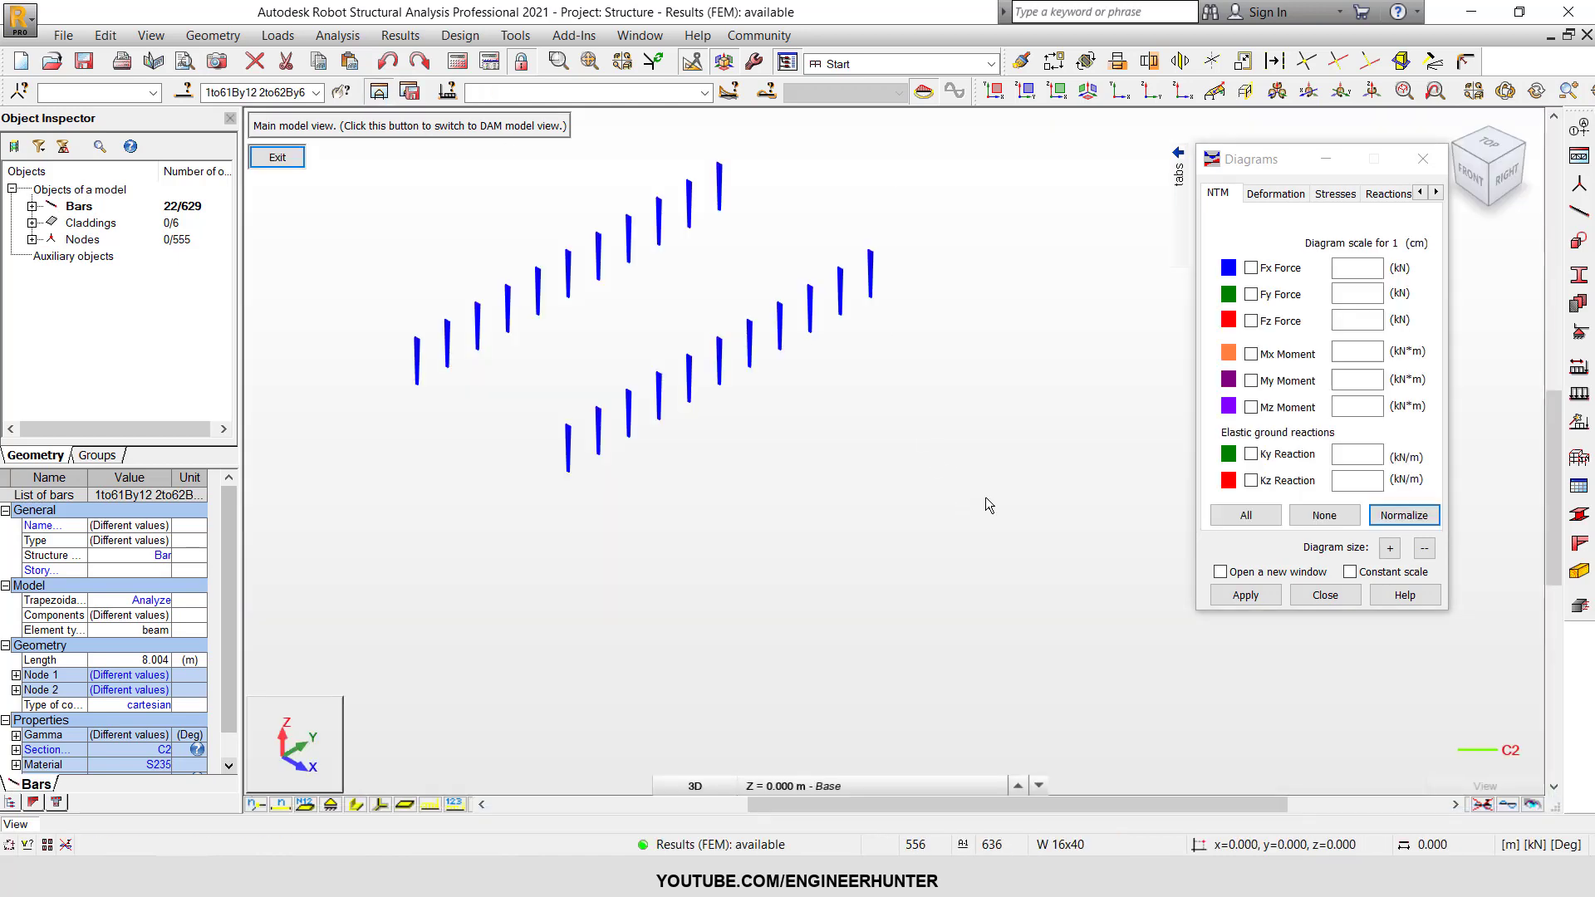
Clear the bar selection and display normalized My moment diagrams on the isolated C2 columns.
{"action": "scroll", "coordinate": [536, 283], "scroll_direction": "up", "scroll_amount": 2}
{"action": "left_click", "coordinate": [431, 241]}
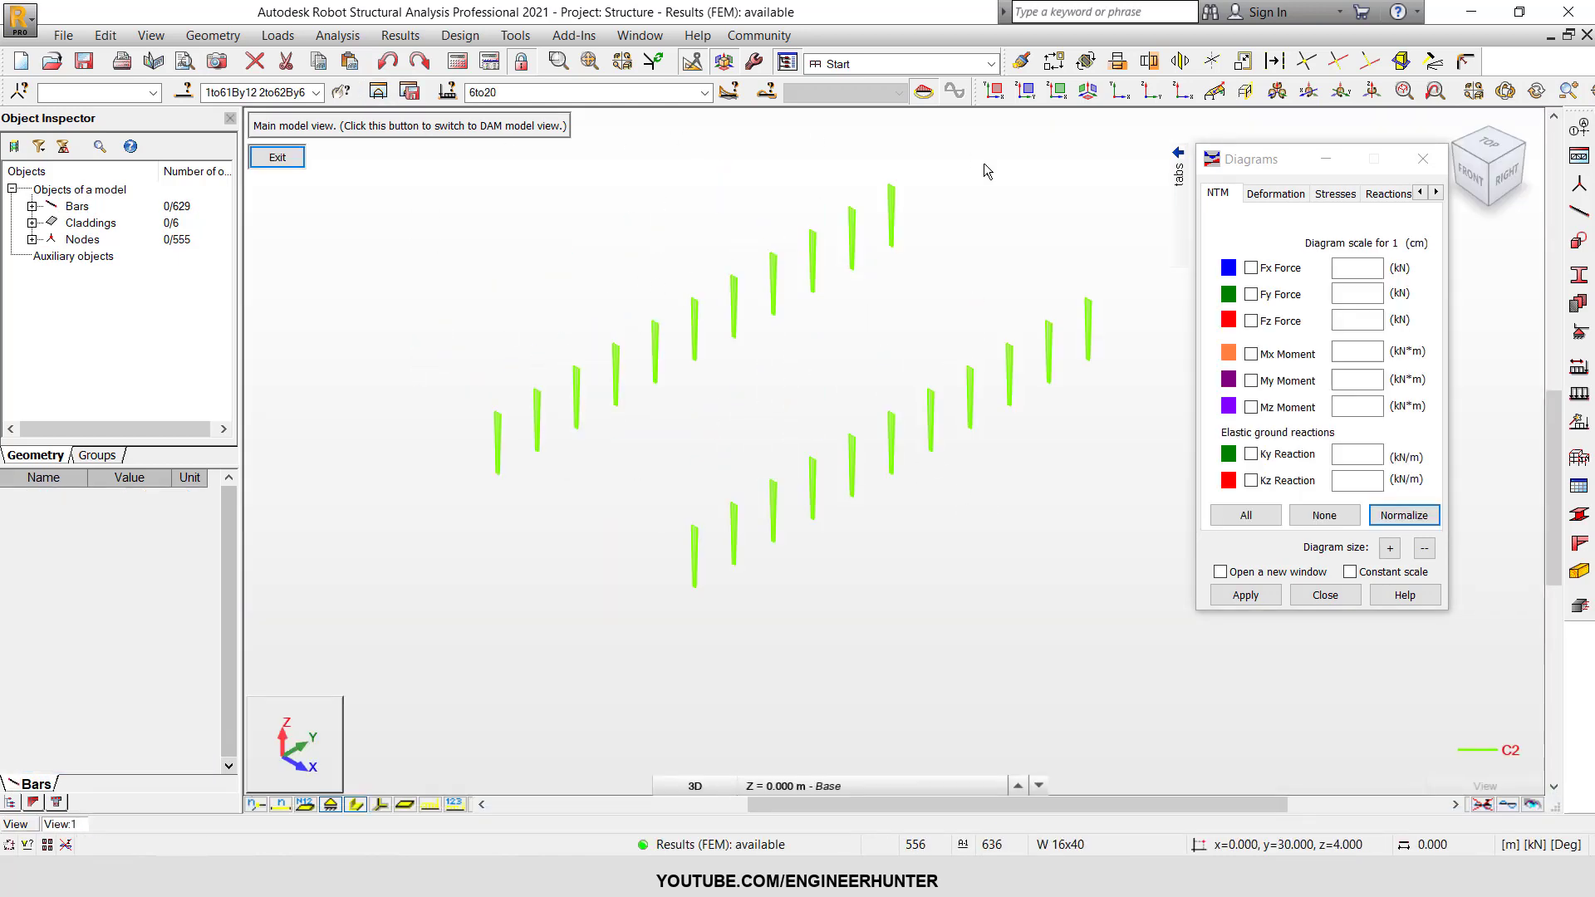
{"action": "scroll", "coordinate": [949, 286], "scroll_direction": "up", "scroll_amount": 2}
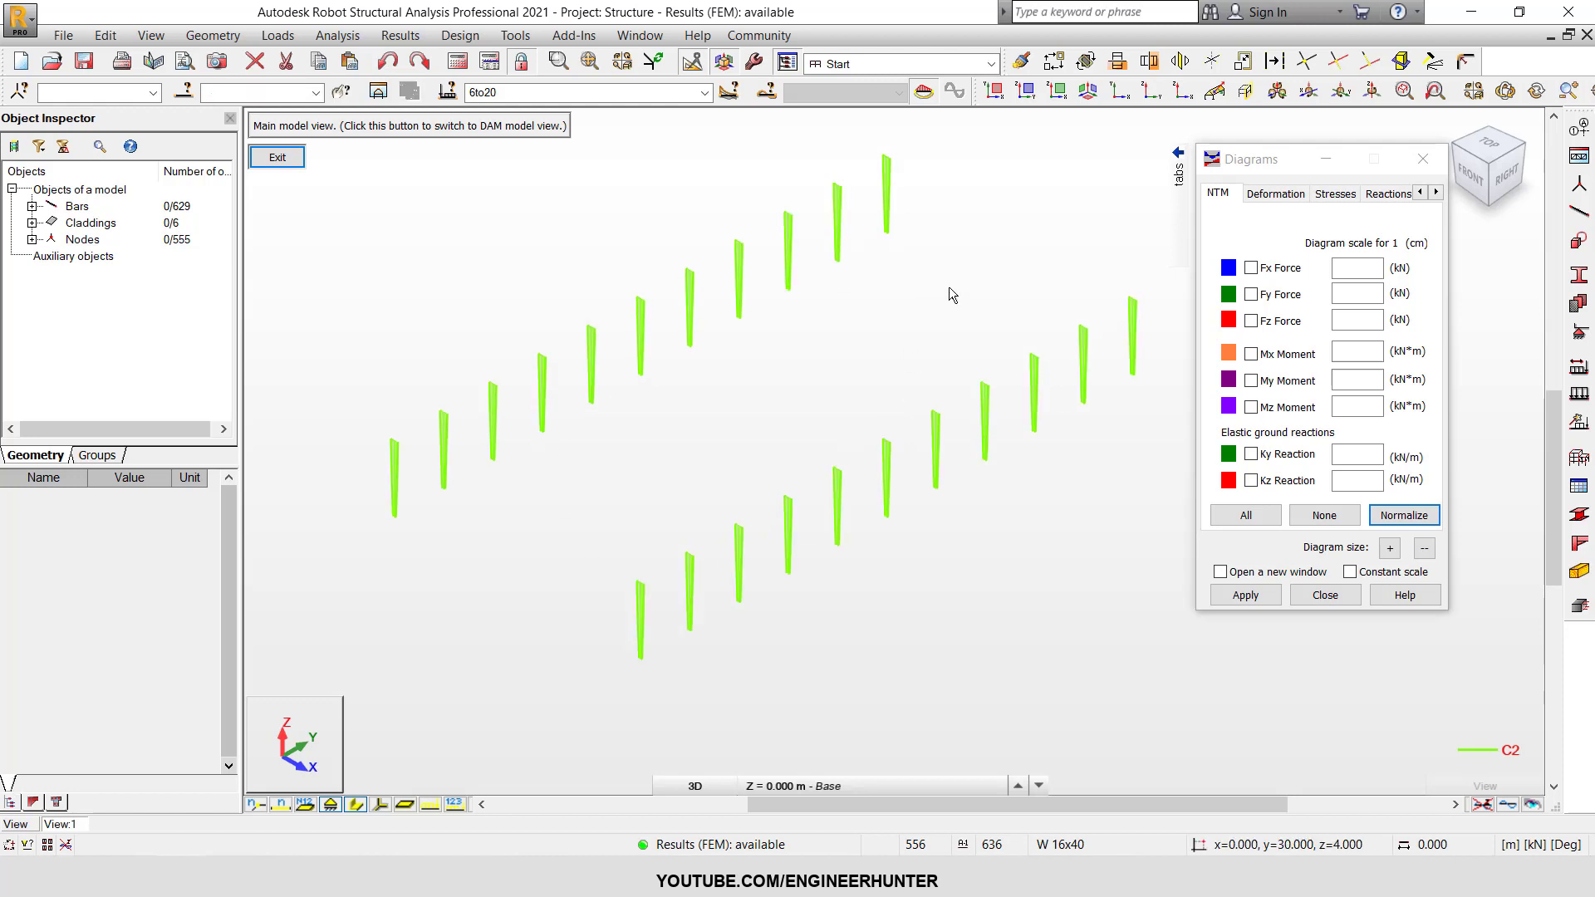
{"action": "left_click", "coordinate": [1275, 194]}
{"action": "left_click_drag", "start_coordinate": [1298, 160], "coordinate": [1341, 147]}
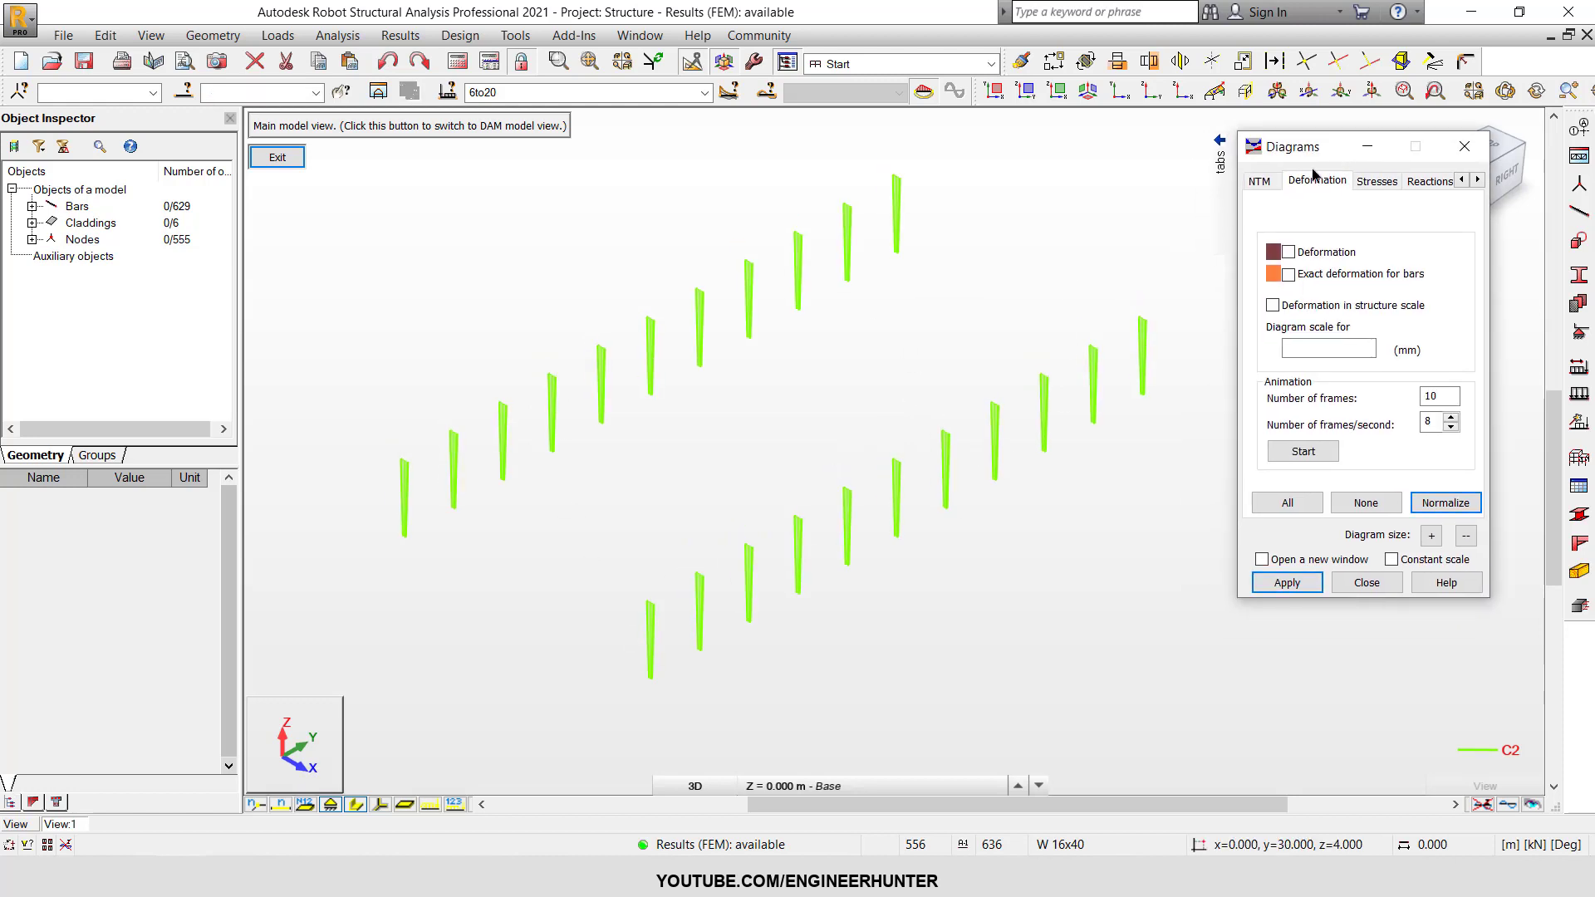
{"action": "left_click", "coordinate": [1260, 181]}
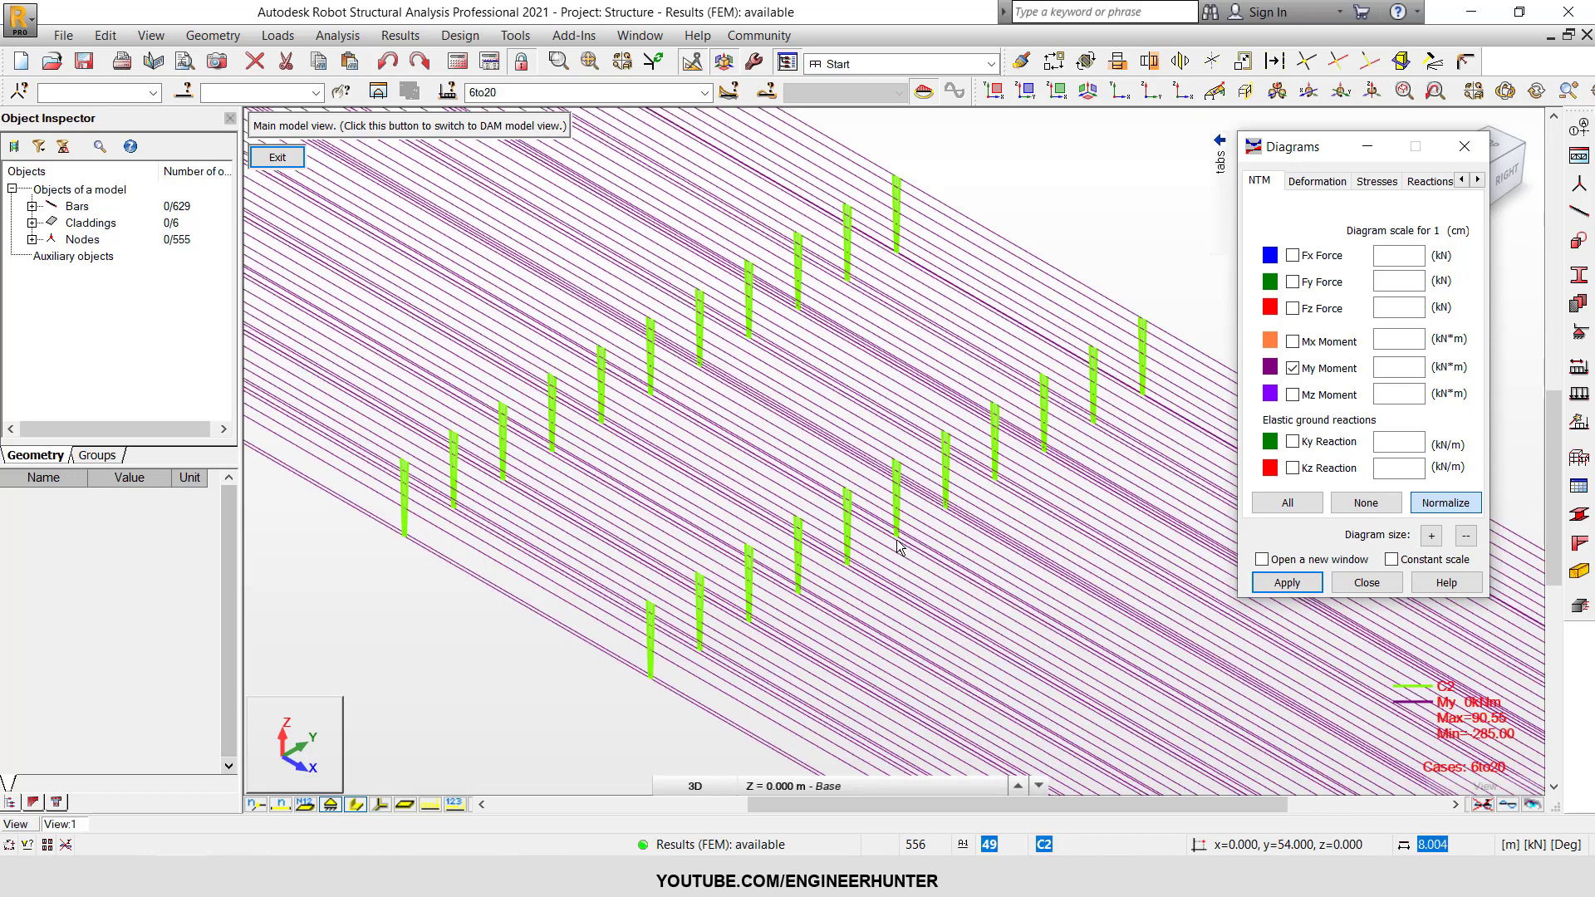
{"action": "left_click", "coordinate": [1463, 513]}
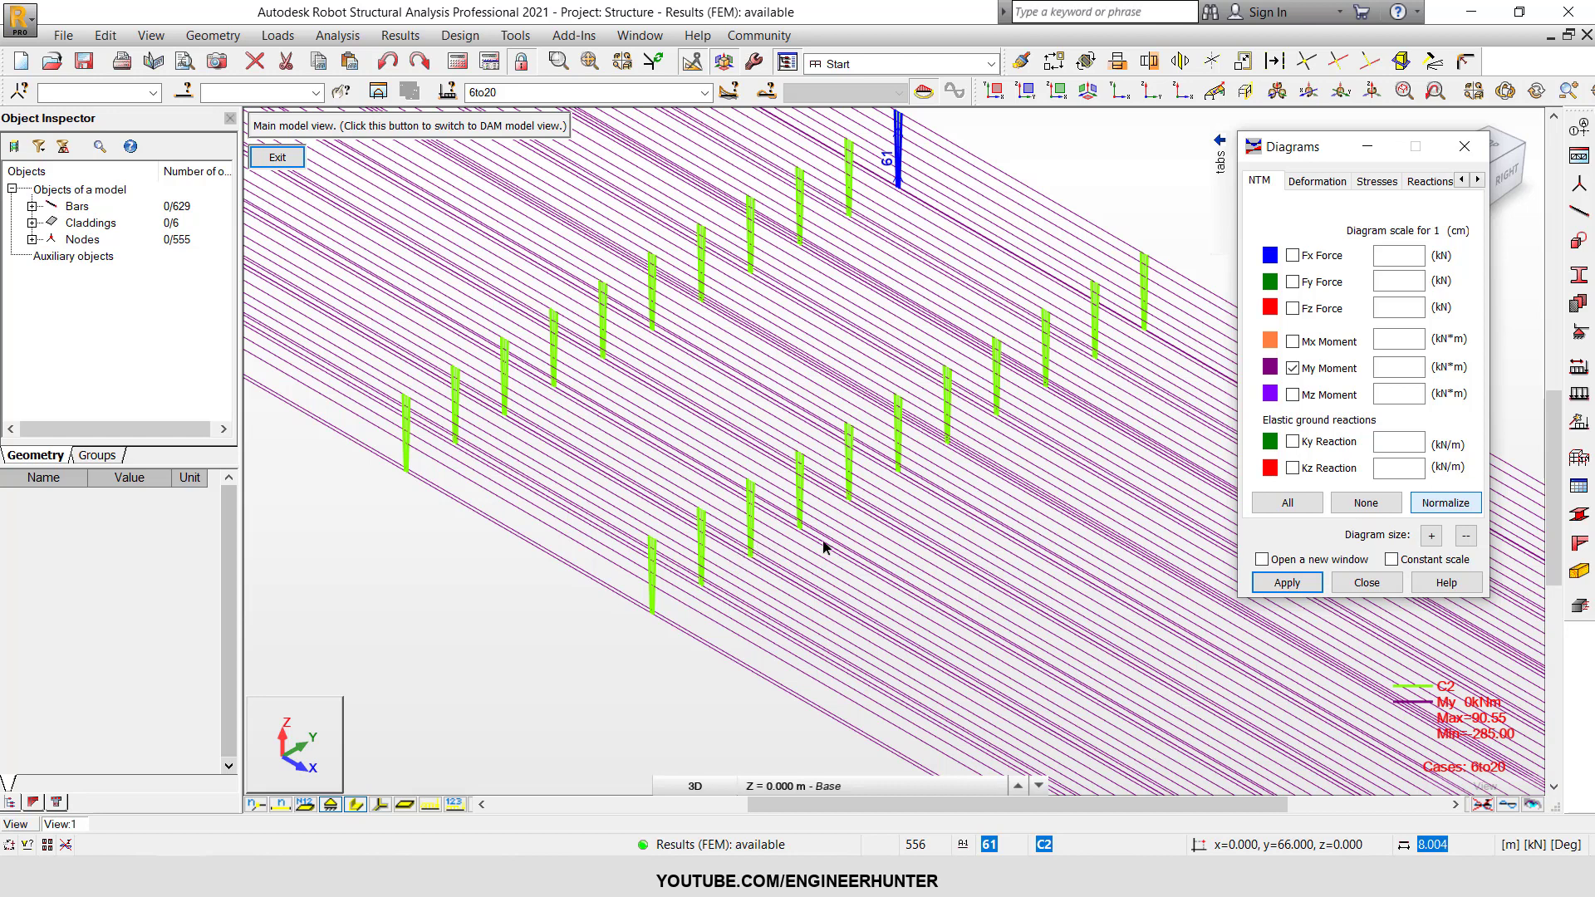
{"action": "middle_click_drag", "start_coordinate": [826, 521], "coordinate": [745, 296], "text": "shift"}
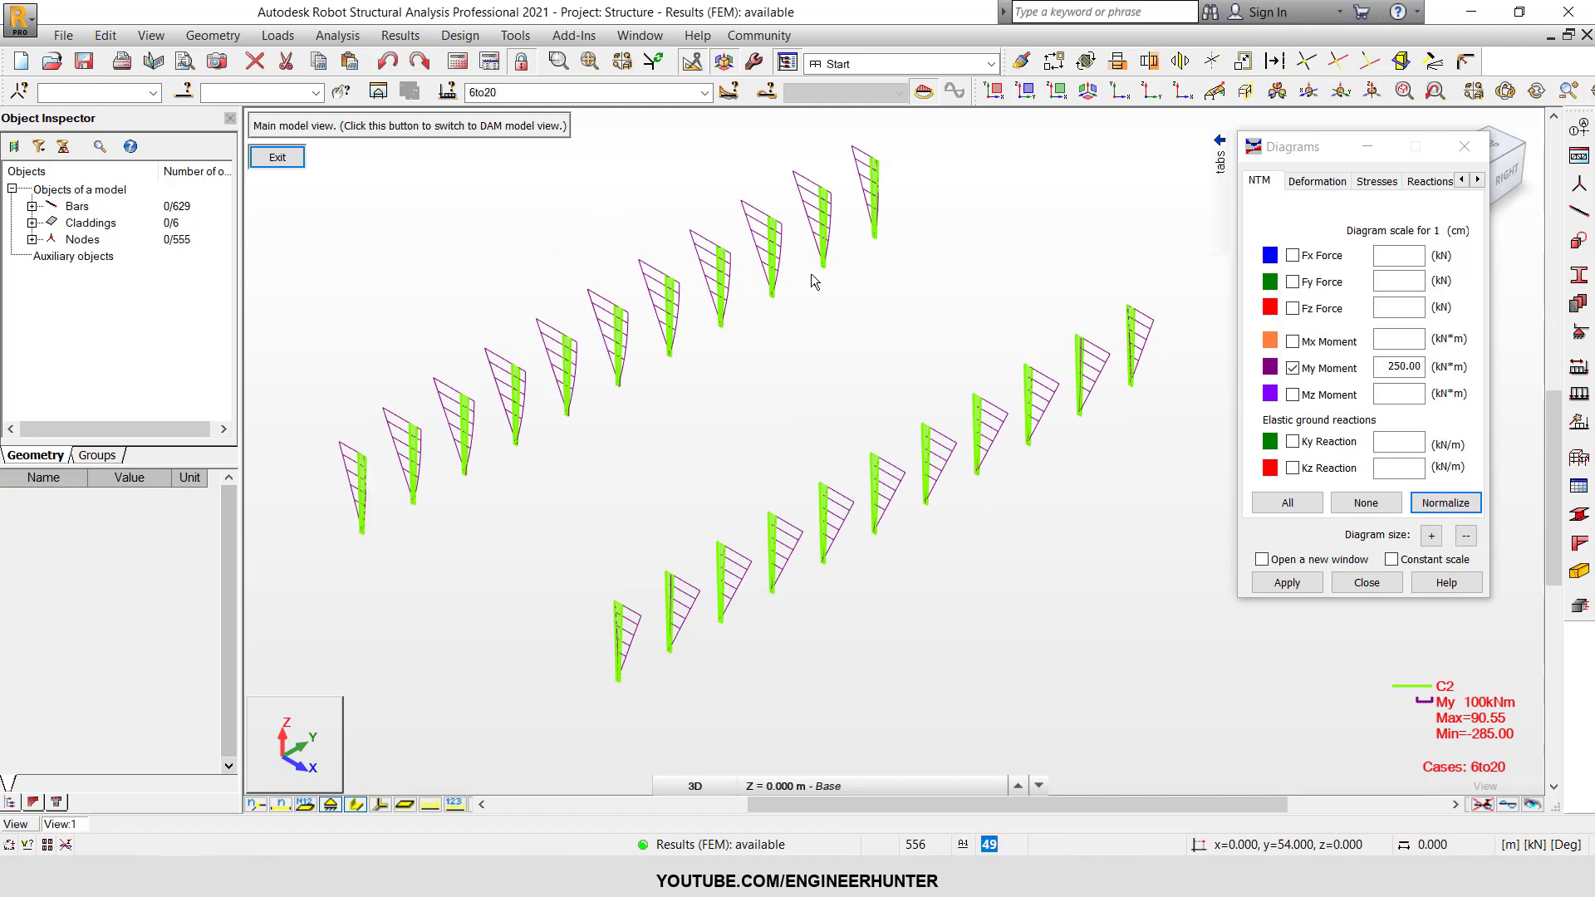
Replace the My moment diagrams with normalized Fx force diagrams and show their values as labels on the C2 columns.
{"action": "left_click", "coordinate": [1320, 376]}
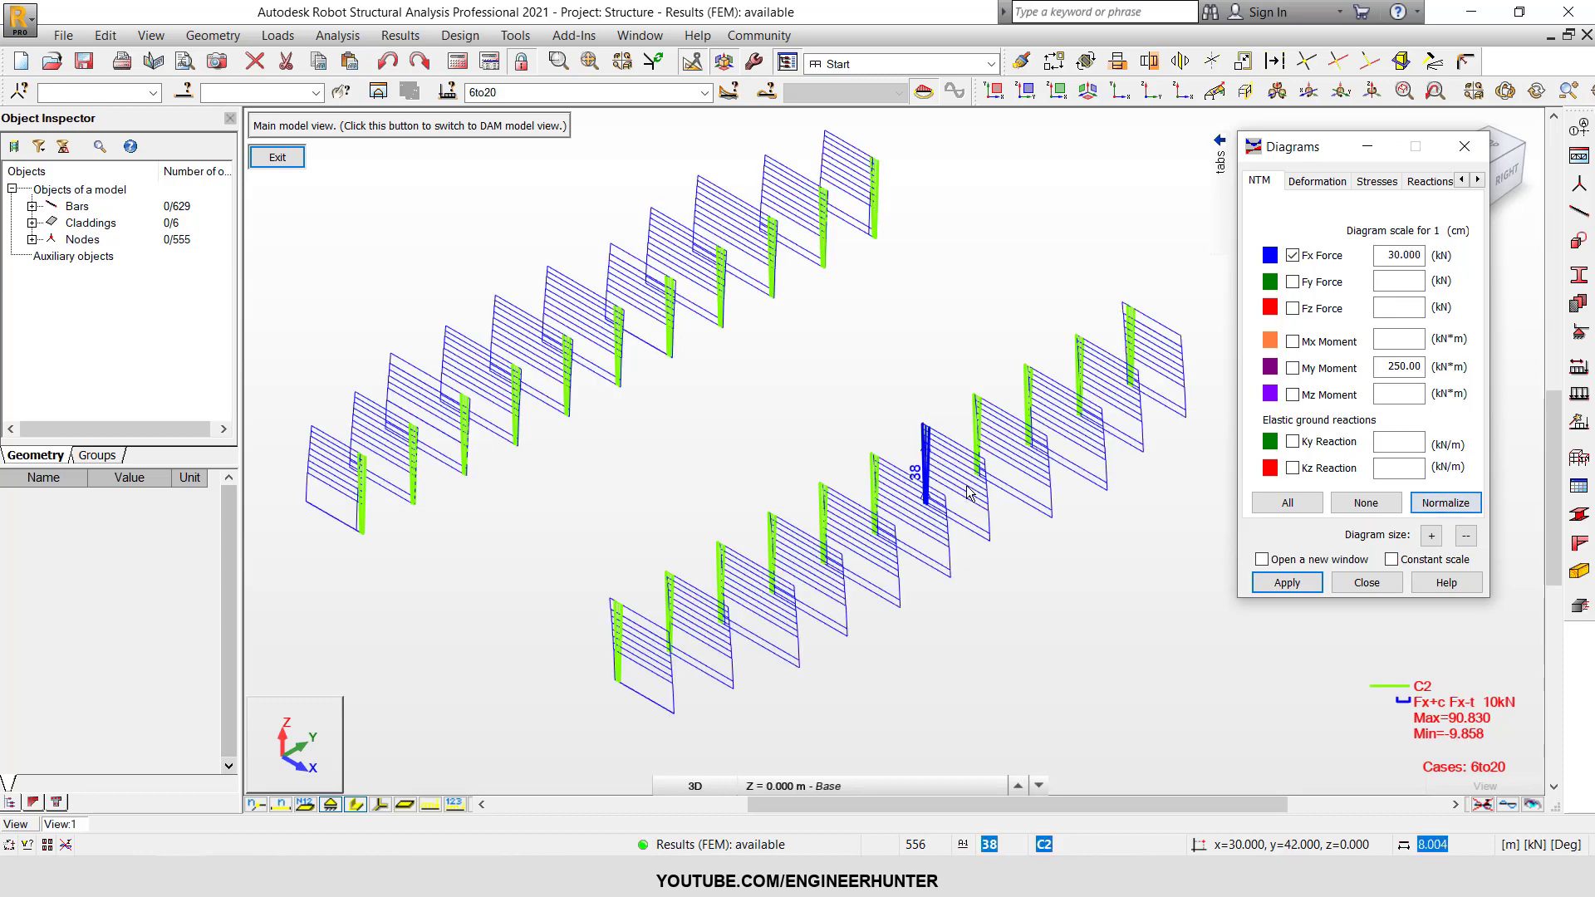
{"action": "mouse_move", "coordinate": [1219, 153]}
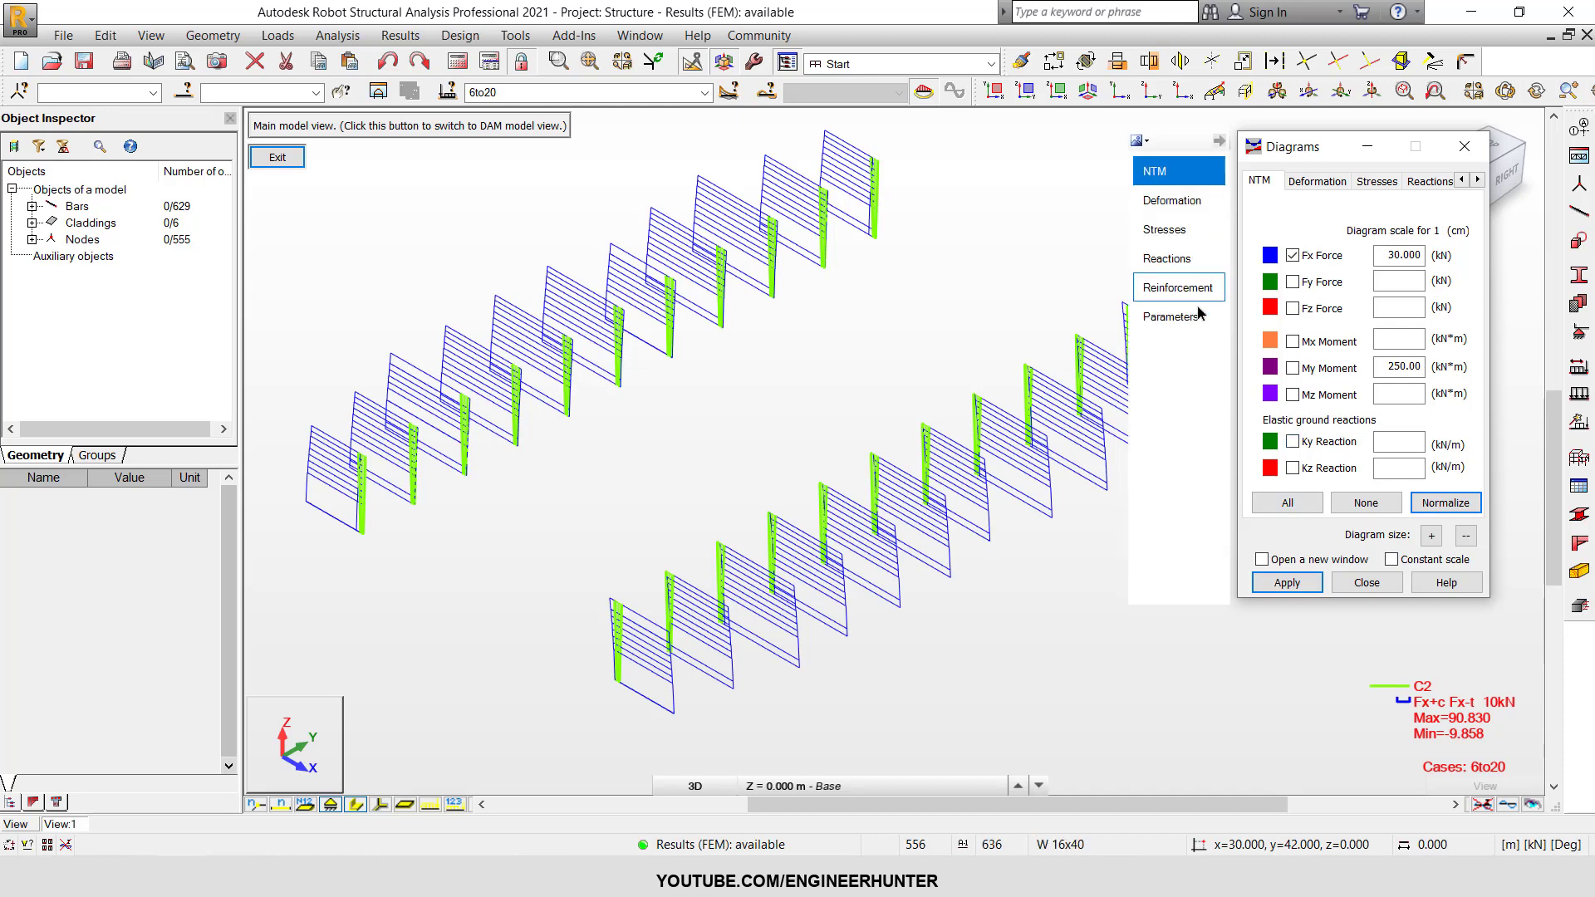
{"action": "left_click", "coordinate": [1170, 317]}
{"action": "left_click", "coordinate": [1331, 275]}
{"action": "left_click", "coordinate": [1190, 172]}
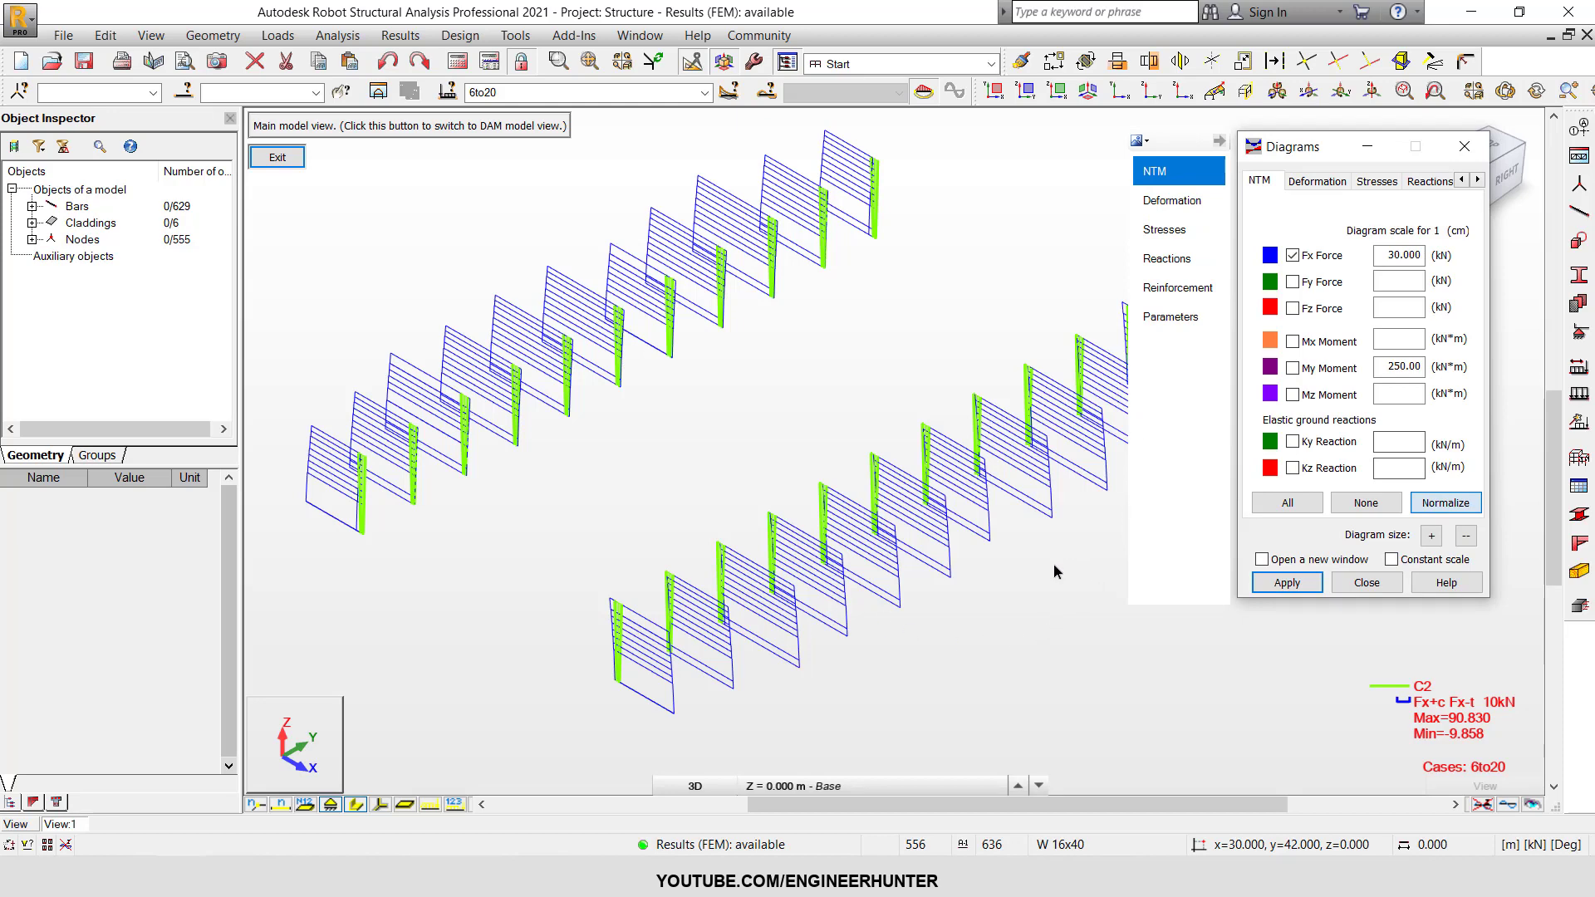
{"action": "middle_click_drag", "start_coordinate": [953, 314], "coordinate": [929, 341]}
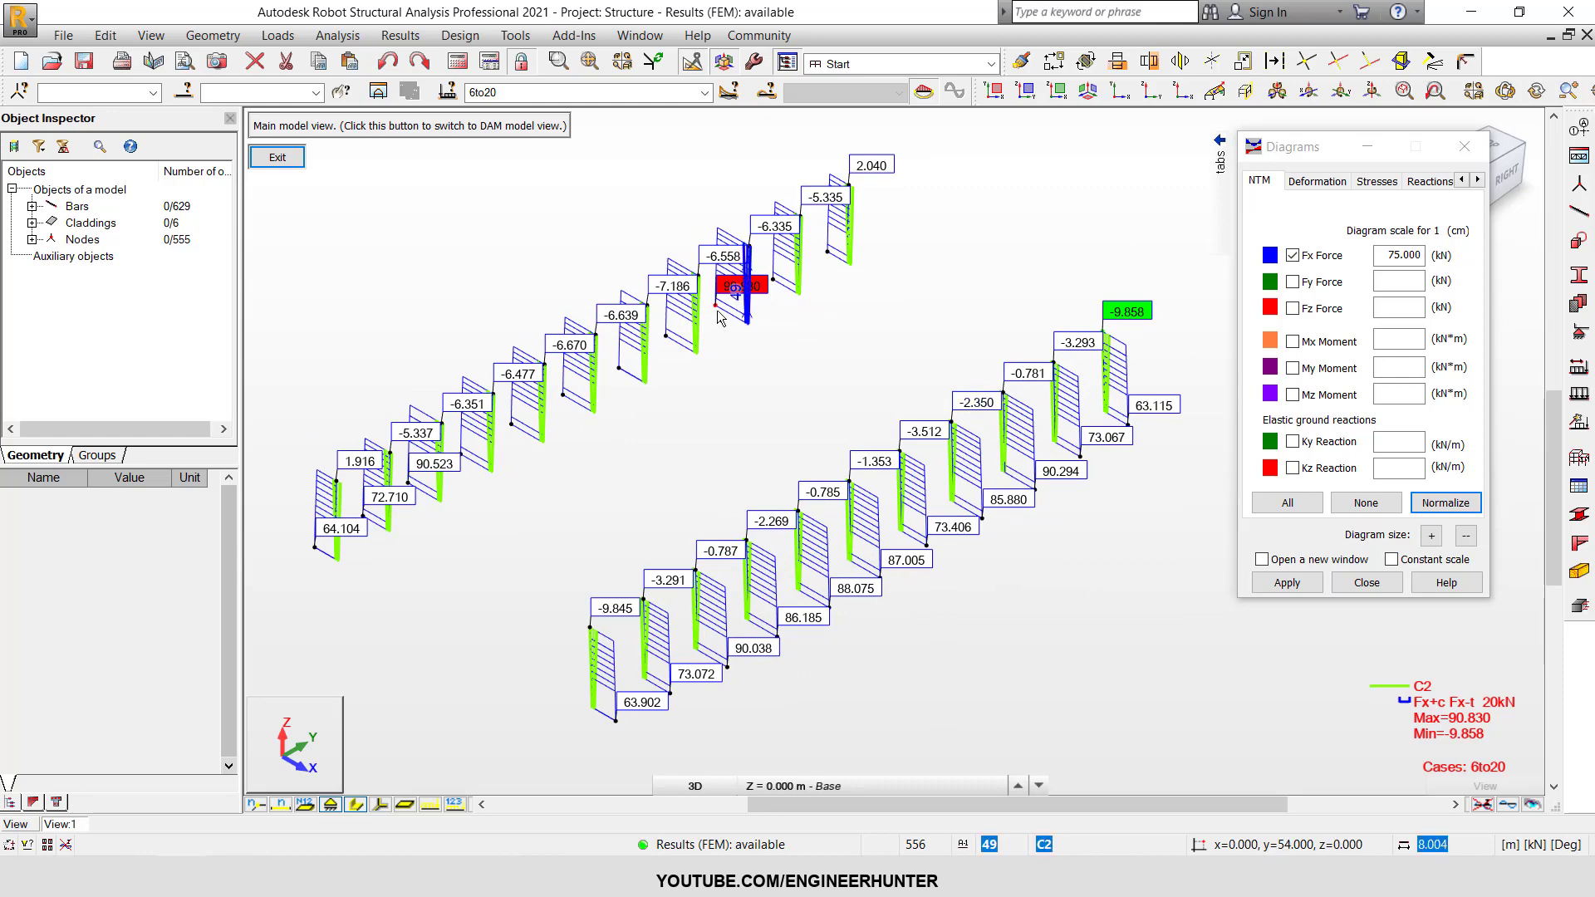
Examine the labelled Fx axial forces, especially the maximum value on the far row of C2 columns.
{"action": "scroll", "coordinate": [720, 299], "scroll_direction": "up", "scroll_amount": 4}
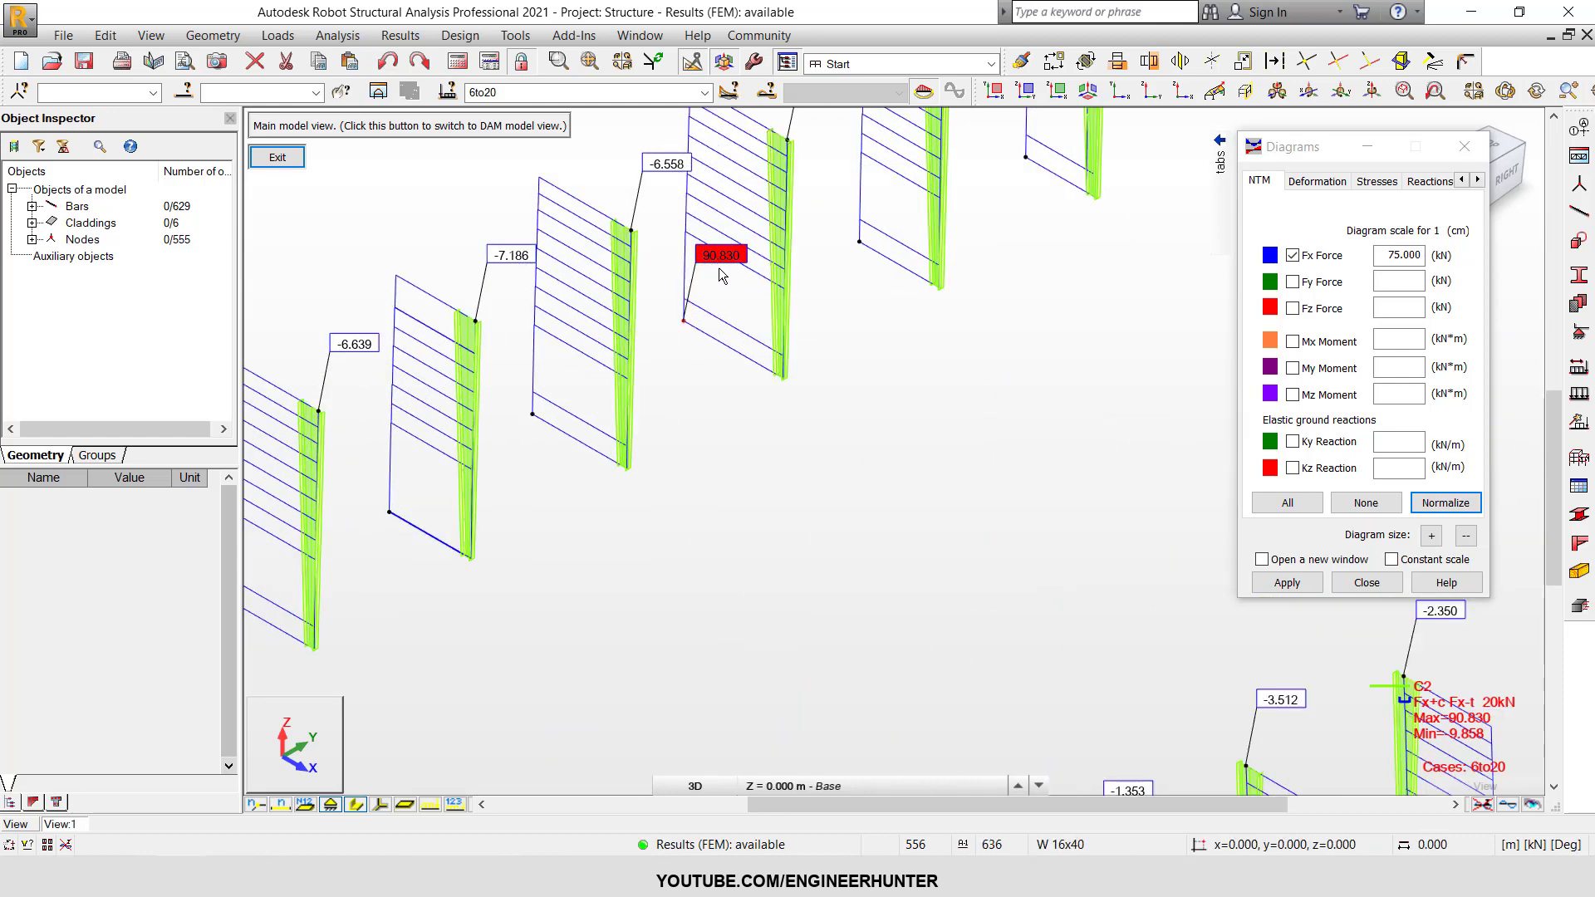
{"action": "scroll", "coordinate": [719, 266], "scroll_direction": "down", "scroll_amount": 3}
{"action": "scroll", "coordinate": [721, 276], "scroll_direction": "down", "scroll_amount": 1}
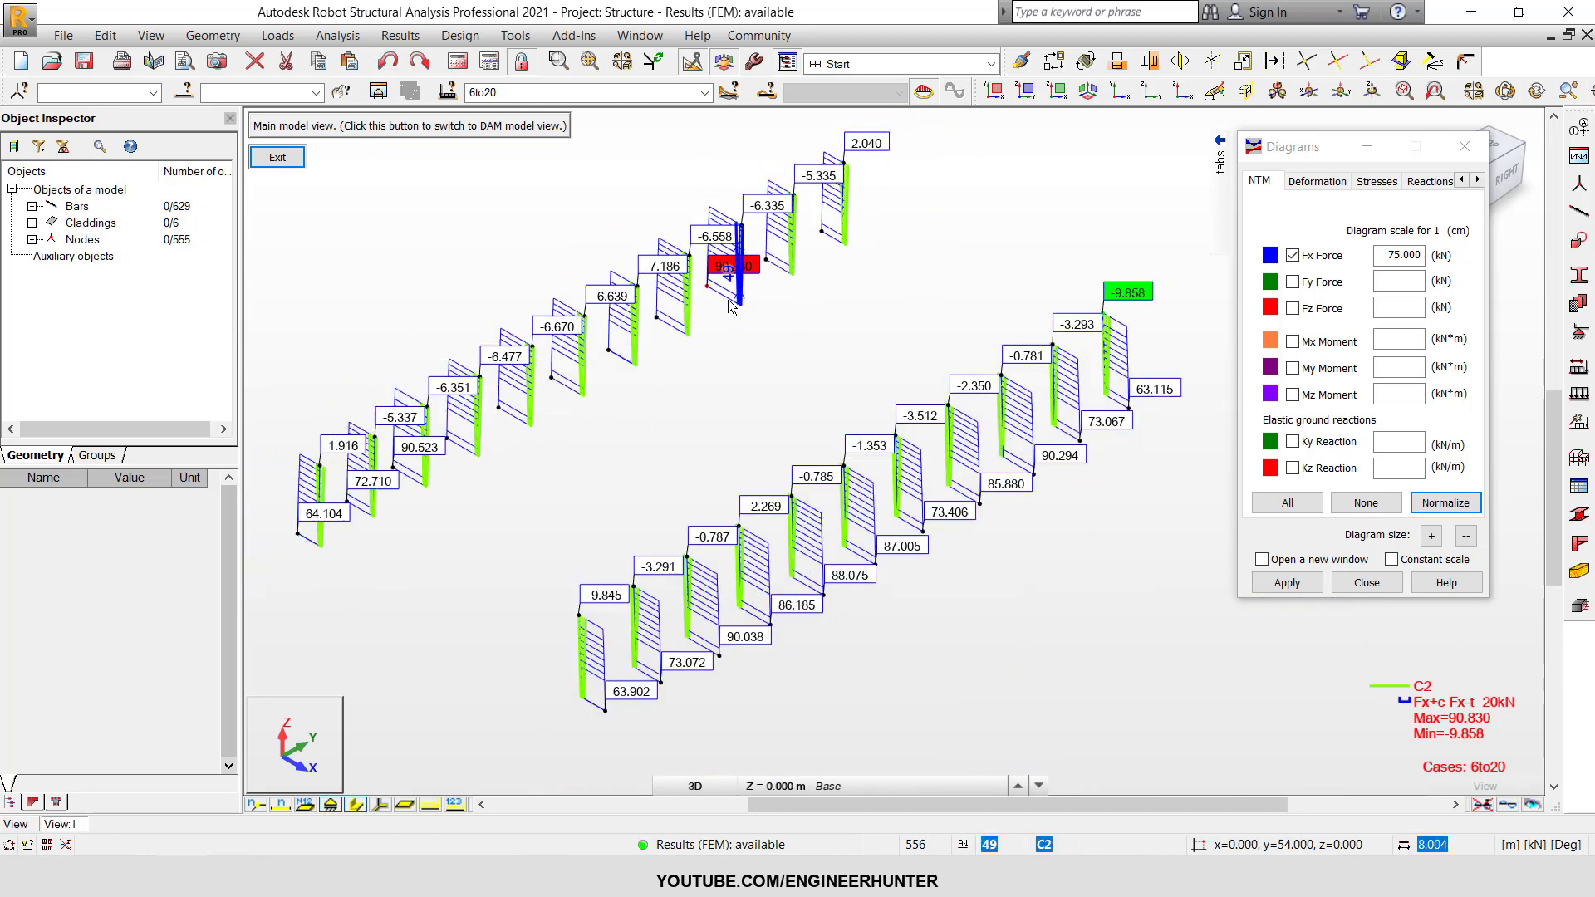
{"action": "middle_click_drag", "start_coordinate": [739, 309], "coordinate": [750, 316]}
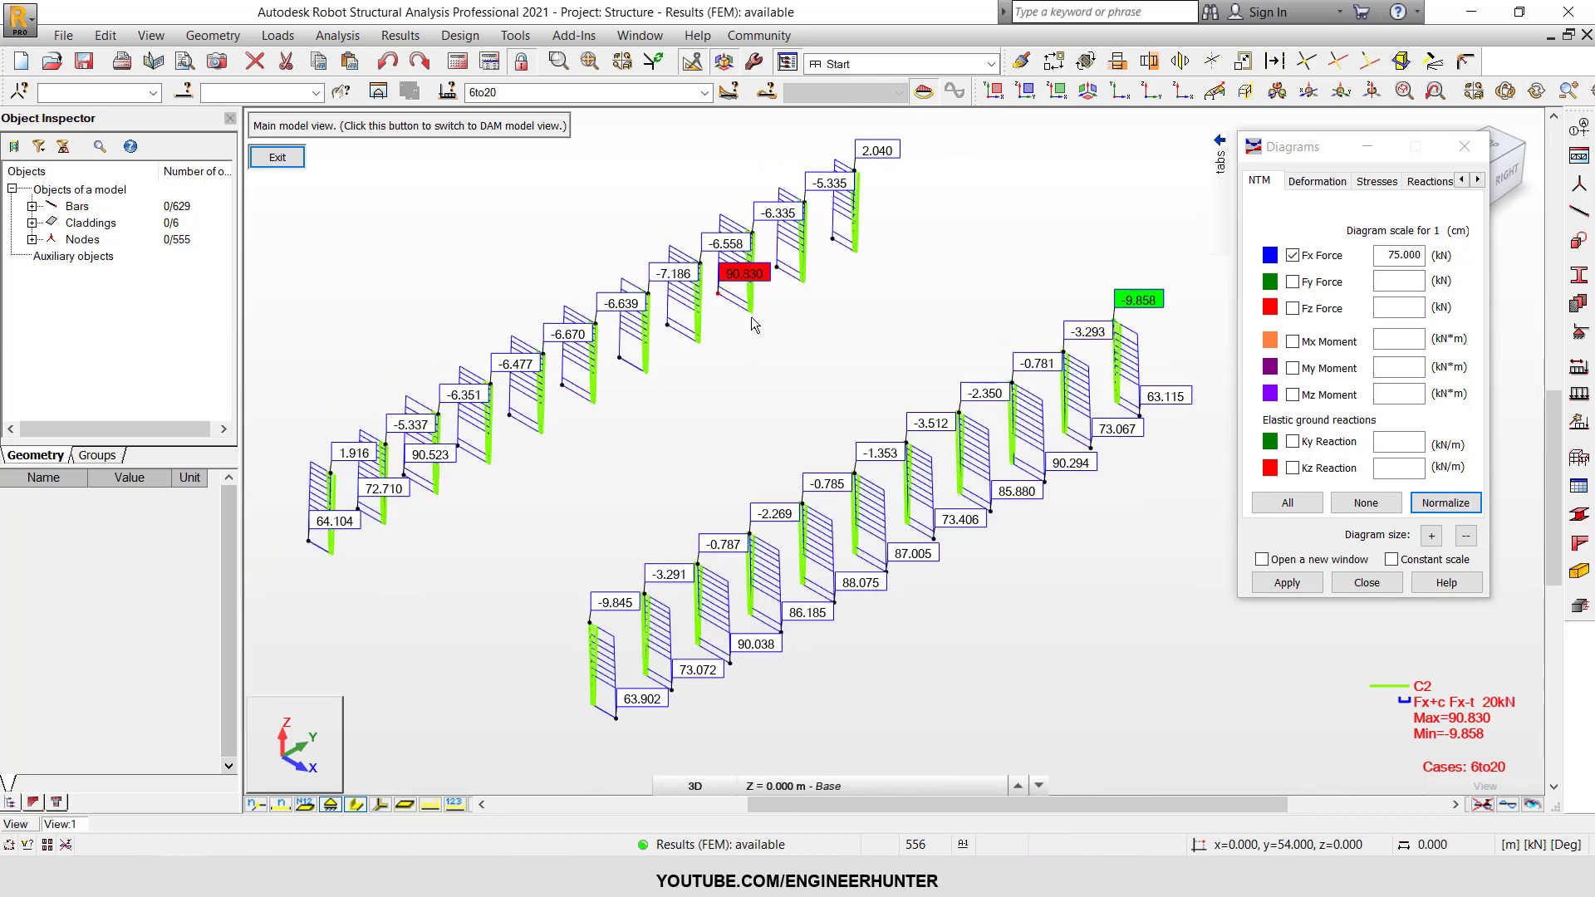
Switch the C2 column diagrams from Fx to Fy force, and from Fy to normalized Fz force.
{"action": "left_click", "coordinate": [1293, 255]}
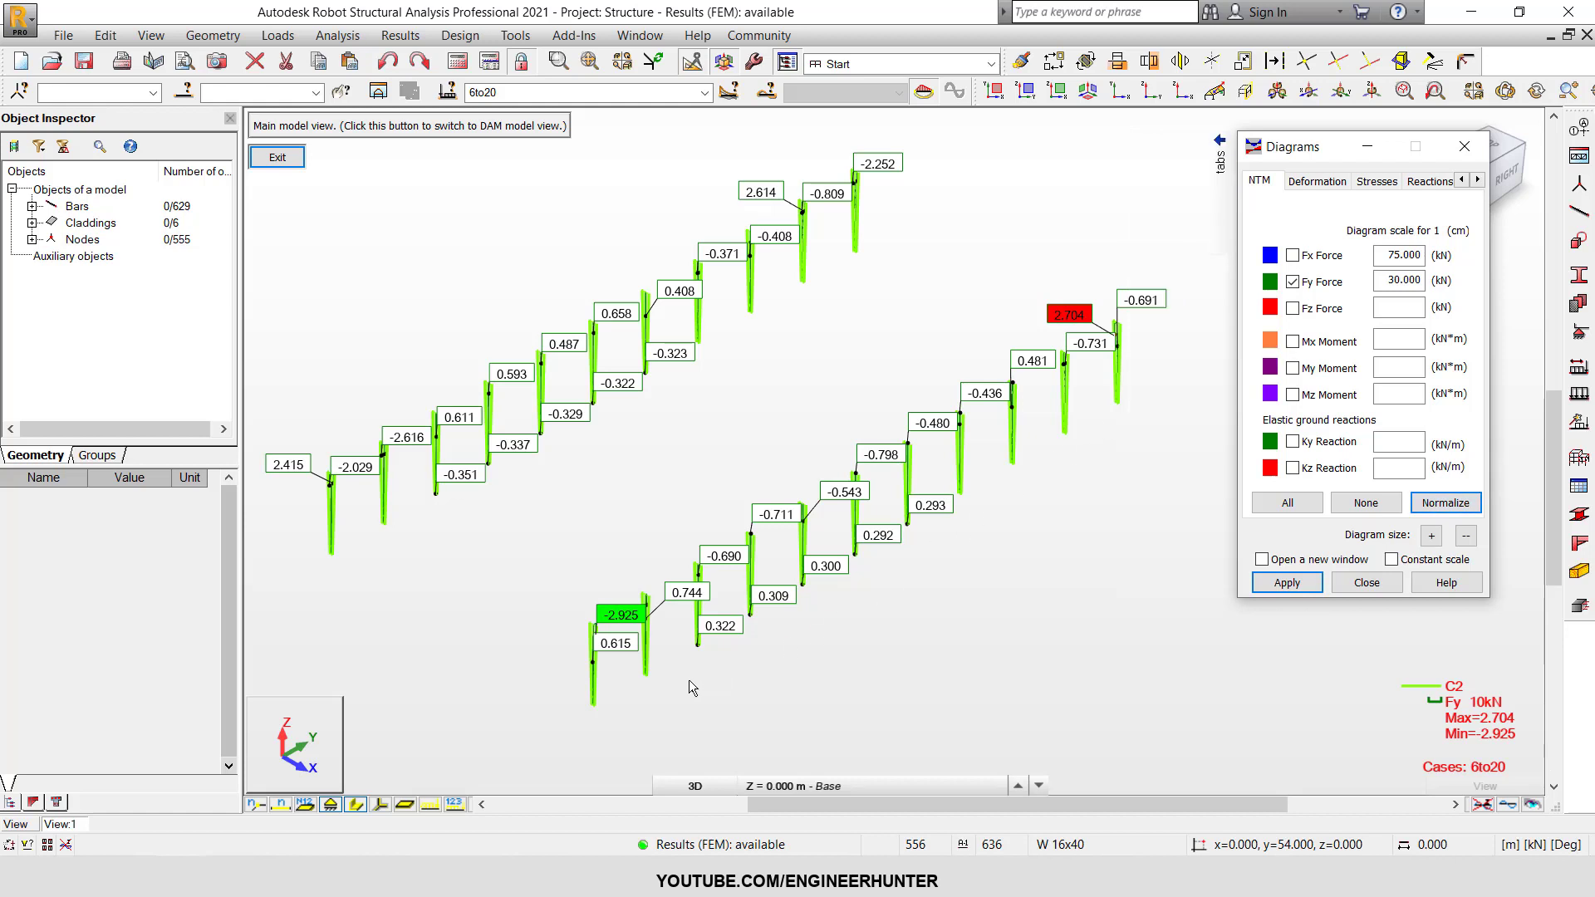
{"action": "left_click", "coordinate": [1294, 281]}
{"action": "left_click", "coordinate": [1294, 309]}
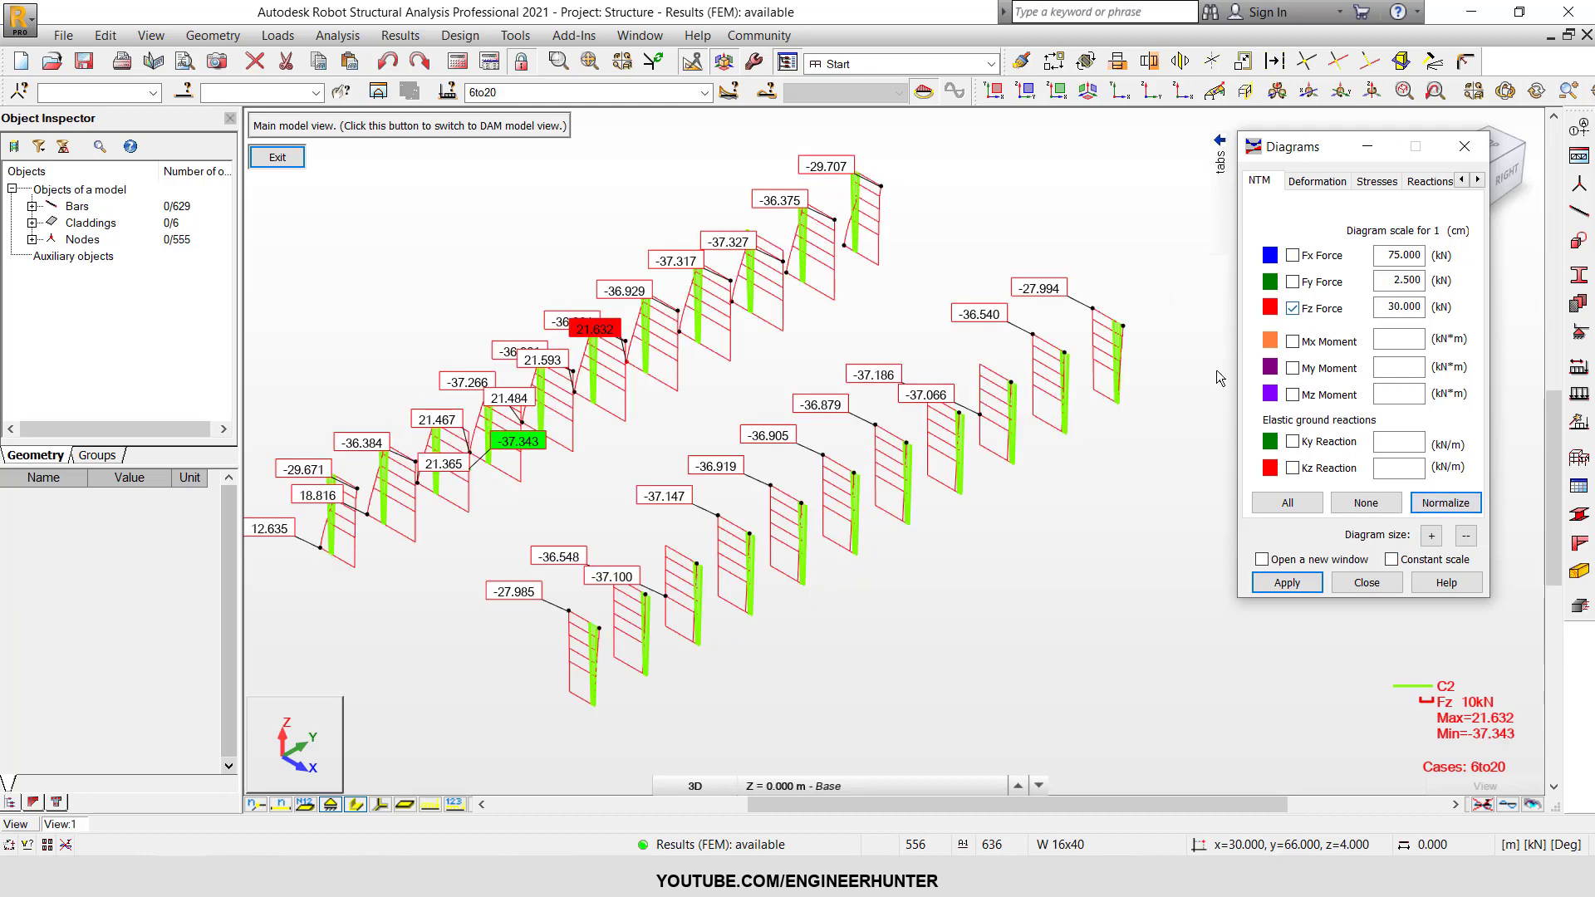
Examine the Fz shear forces along both rows of C2 columns and select the column with the extreme negative value.
{"action": "middle_click_drag", "start_coordinate": [533, 507], "coordinate": [598, 471]}
{"action": "scroll", "coordinate": [540, 455], "scroll_direction": "up", "scroll_amount": 5}
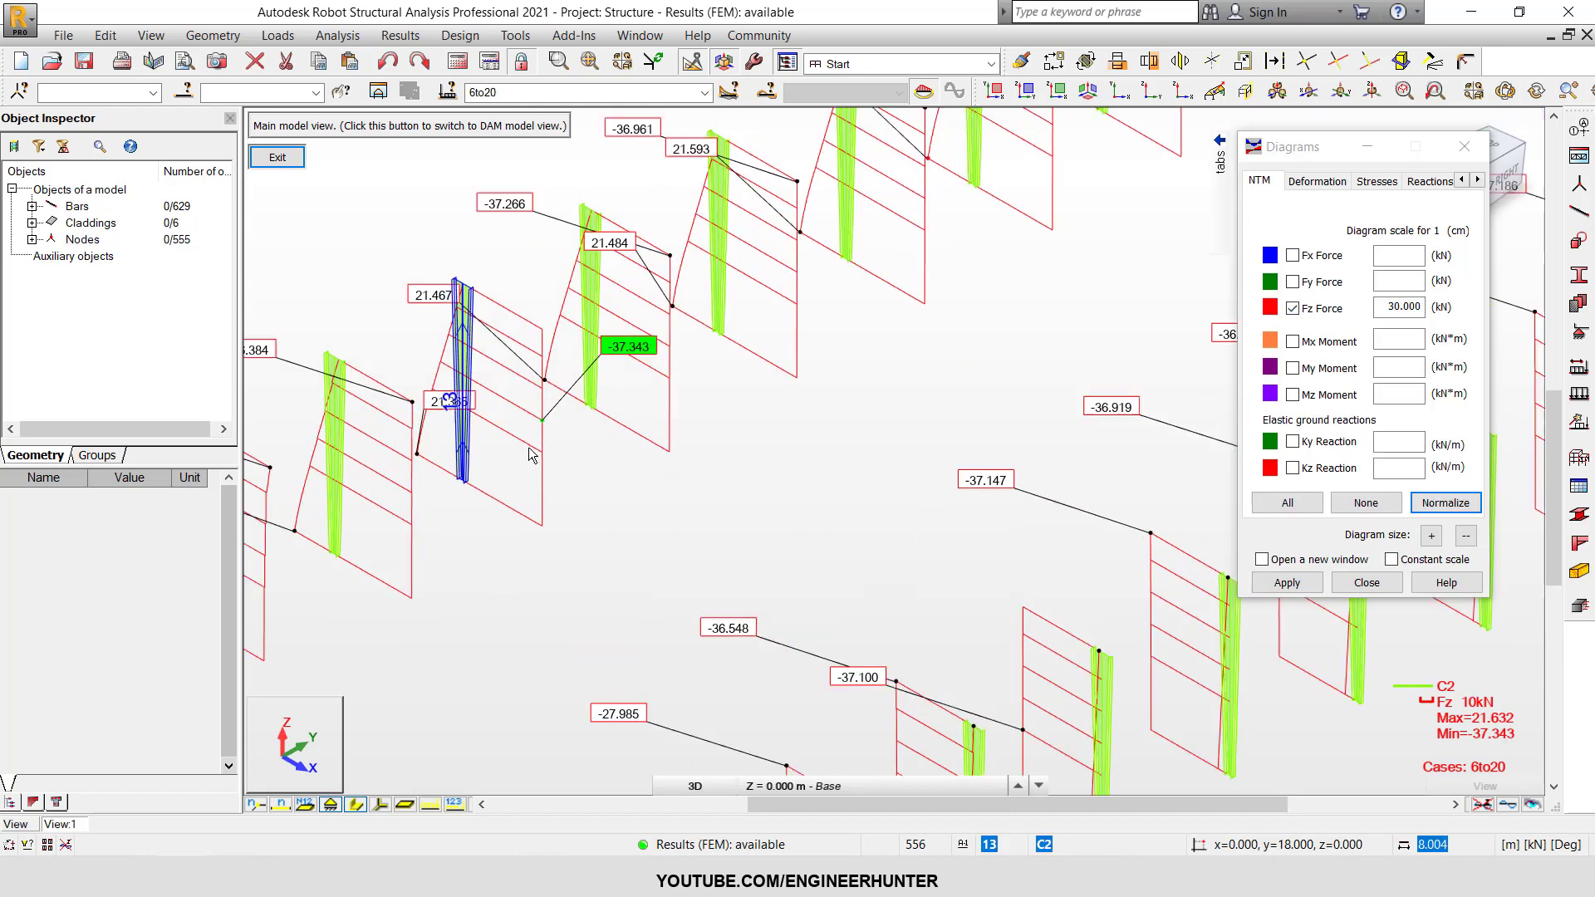
{"action": "scroll", "coordinate": [677, 450], "scroll_direction": "down", "scroll_amount": 4}
{"action": "mouse_move", "coordinate": [856, 419]}
{"action": "middle_mouse_down"}
{"action": "mouse_move", "coordinate": [760, 451]}
{"action": "mouse_move", "coordinate": [830, 420]}
{"action": "middle_mouse_up"}
{"action": "scroll", "coordinate": [670, 370], "scroll_direction": "up", "scroll_amount": 2}
{"action": "scroll", "coordinate": [615, 382], "scroll_direction": "up", "scroll_amount": 1}
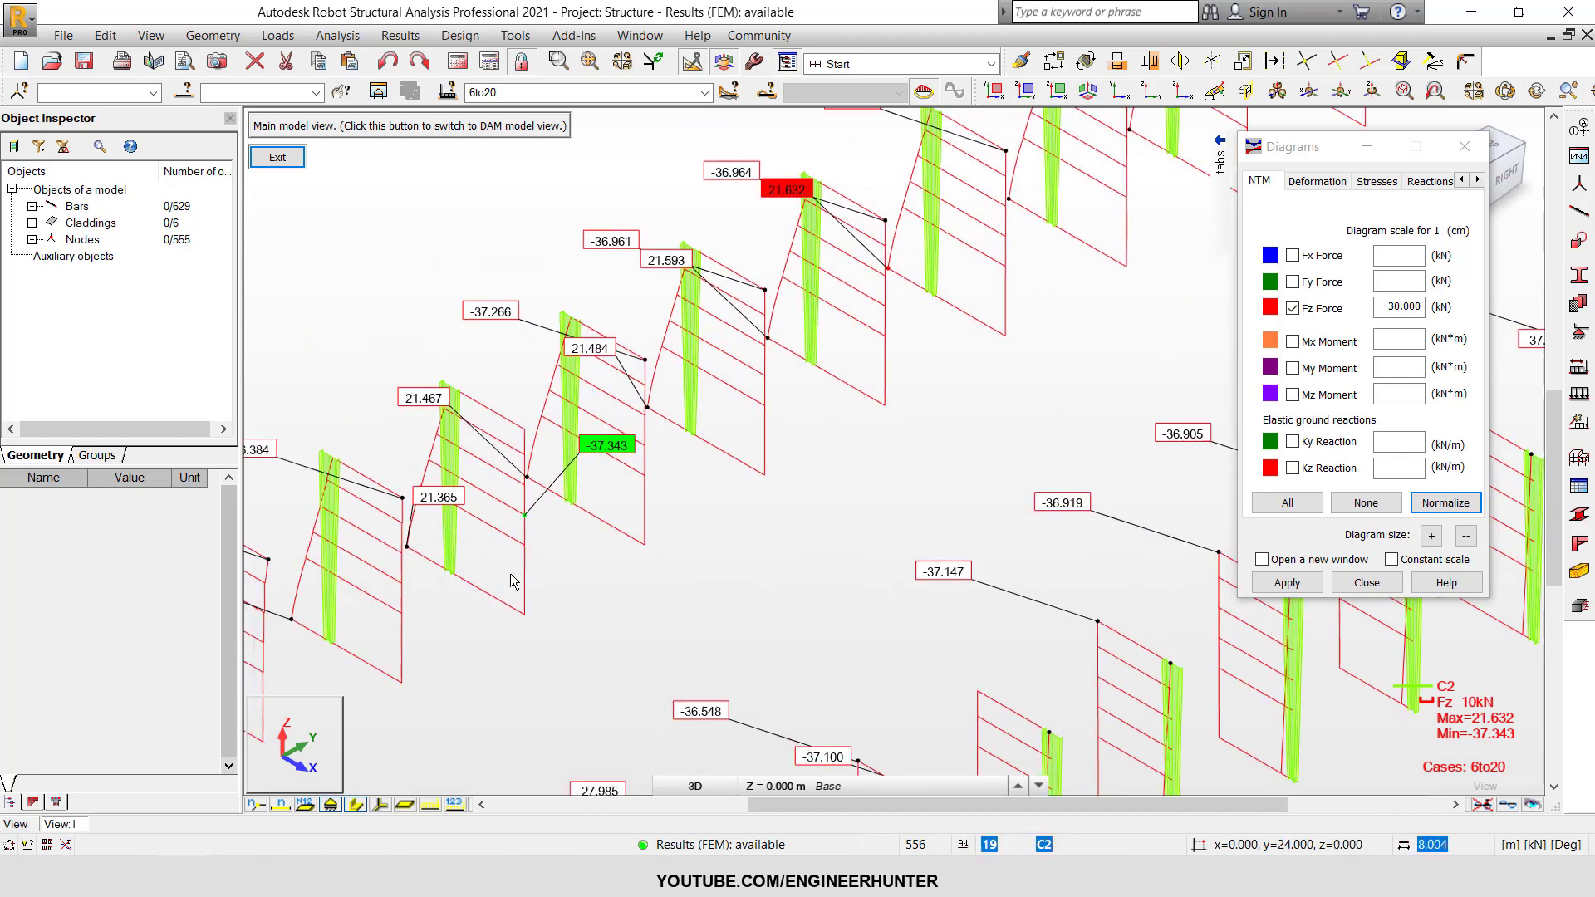
{"action": "left_click", "coordinate": [453, 555]}
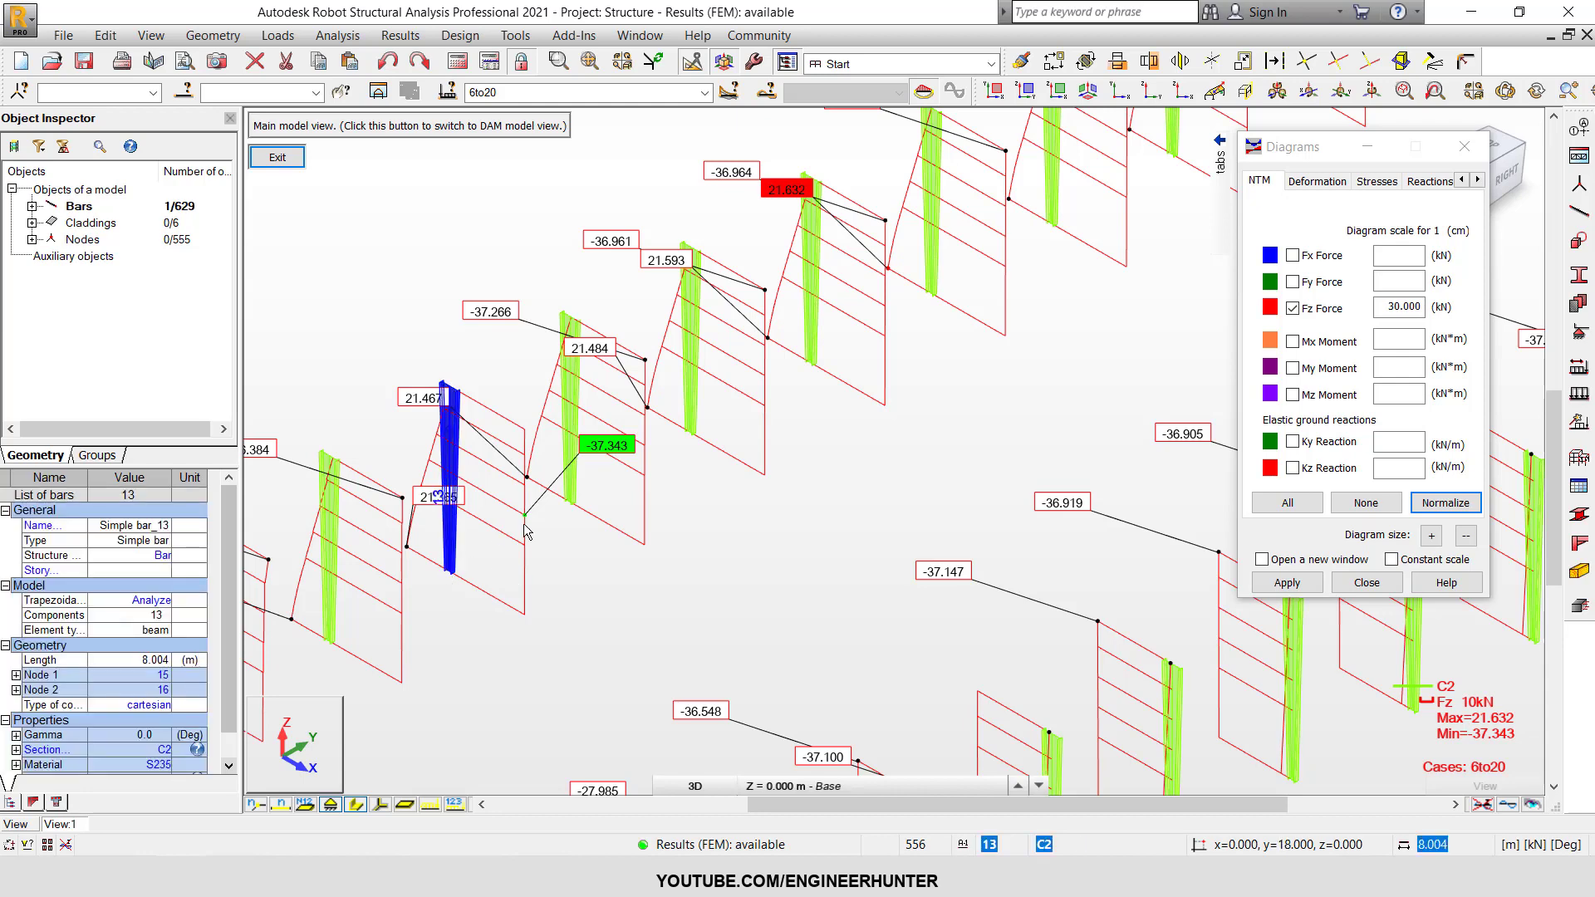
{"action": "scroll", "coordinate": [490, 515], "scroll_direction": "down", "scroll_amount": 4}
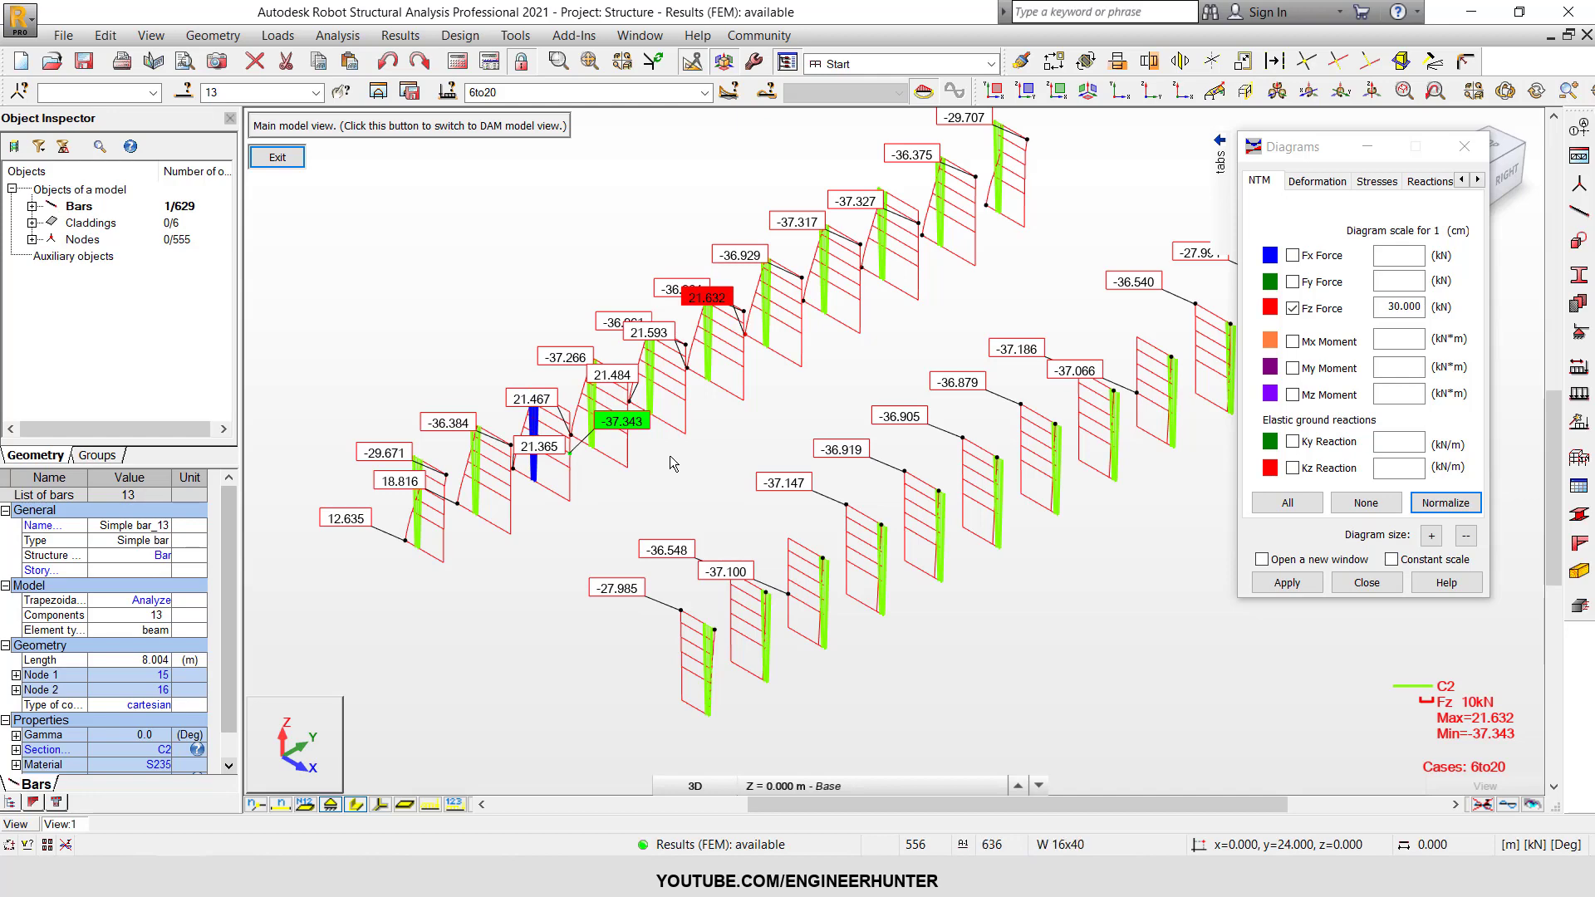
{"action": "scroll", "coordinate": [661, 471], "scroll_direction": "down", "scroll_amount": 2}
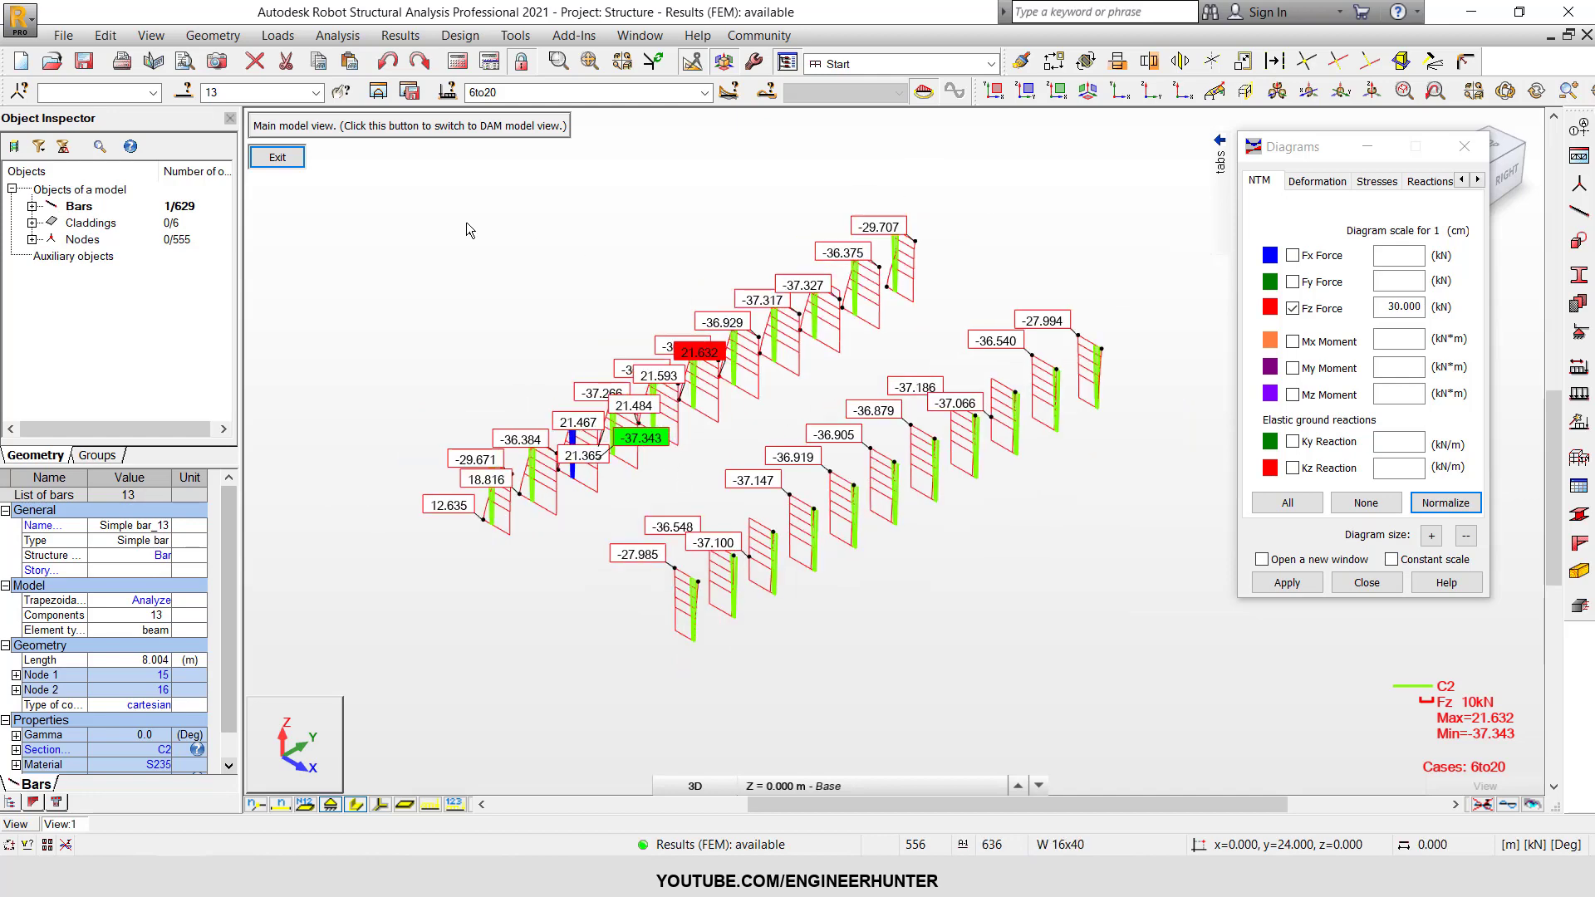
Exit the isolated view to restore the whole structure, clear the selection and close the diagram settings.
{"action": "left_click", "coordinate": [301, 161]}
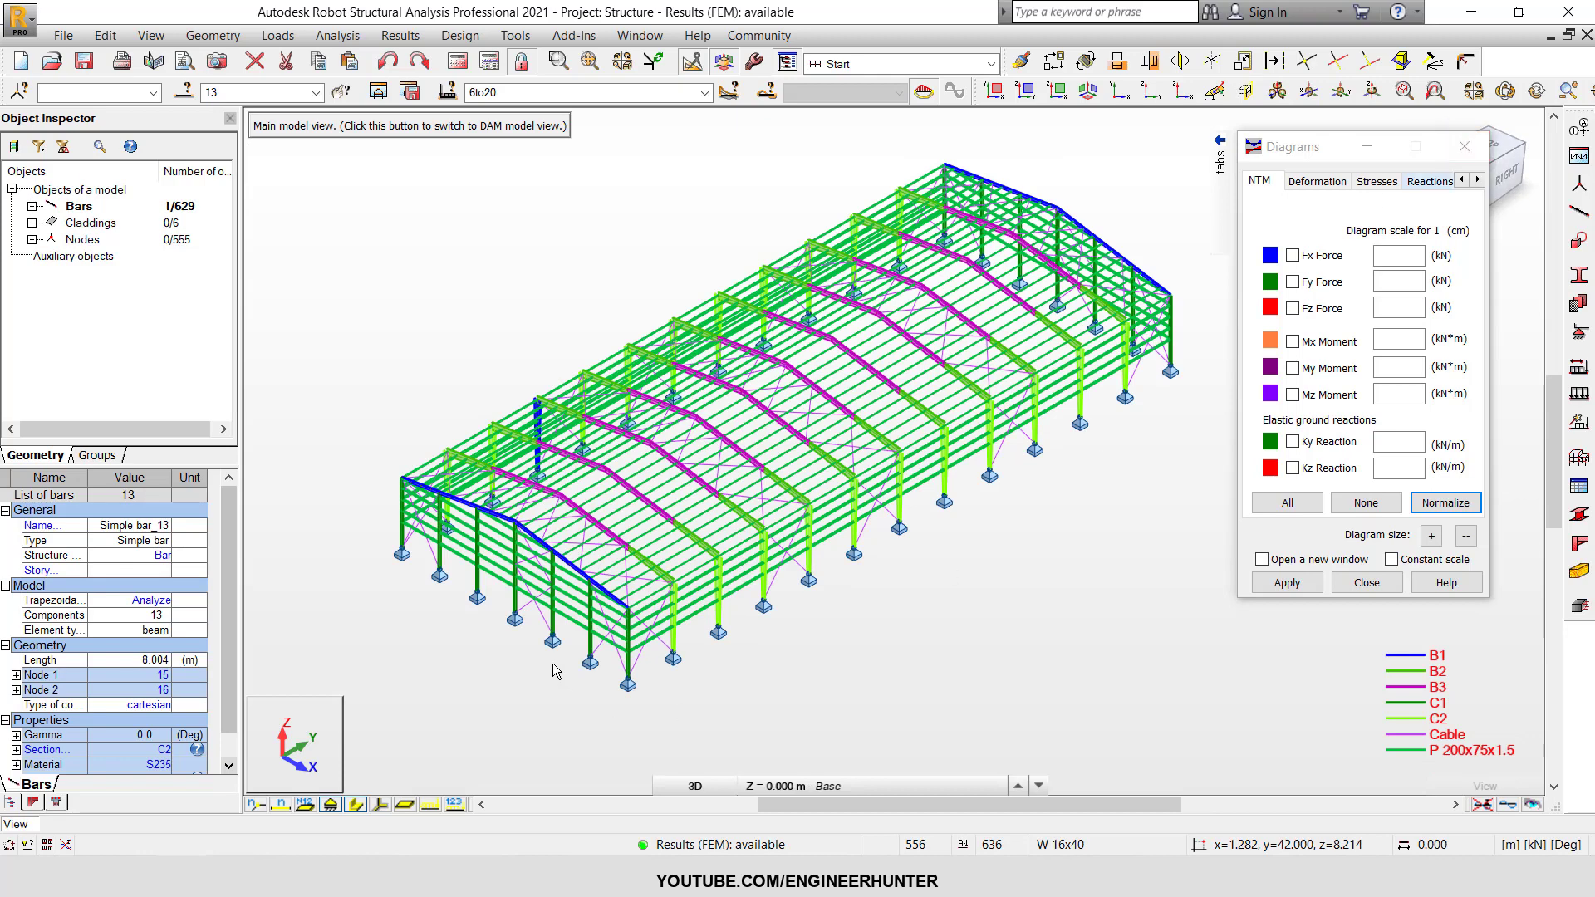
{"action": "scroll", "coordinate": [553, 669], "scroll_direction": "up", "scroll_amount": 2}
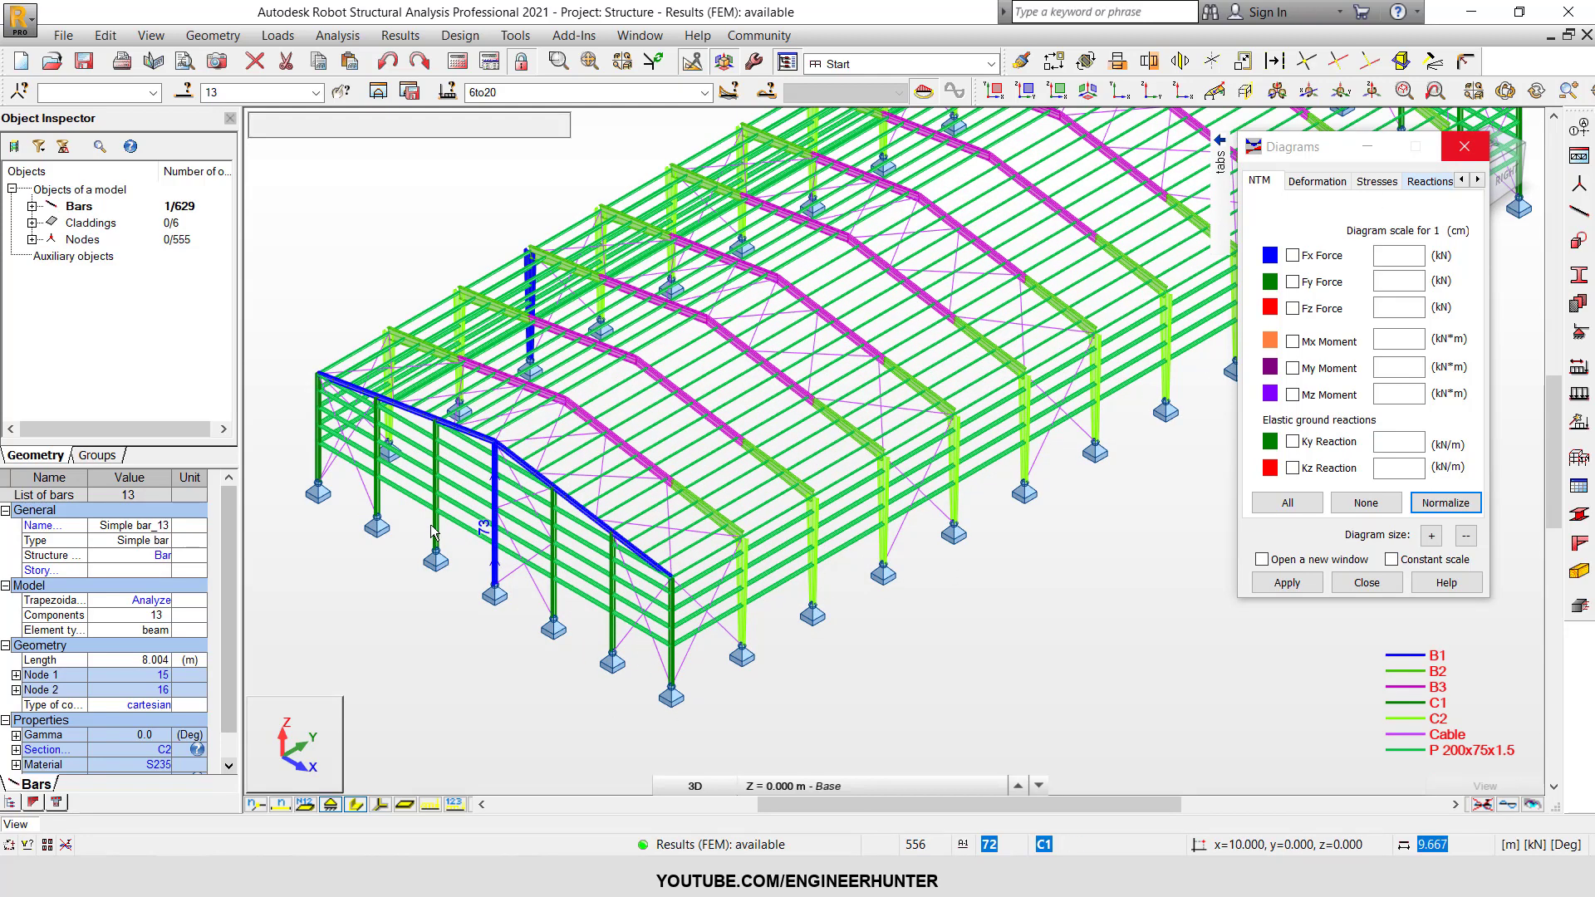
{"action": "scroll", "coordinate": [836, 610], "scroll_direction": "down", "scroll_amount": 2}
{"action": "left_click", "coordinate": [835, 610]}
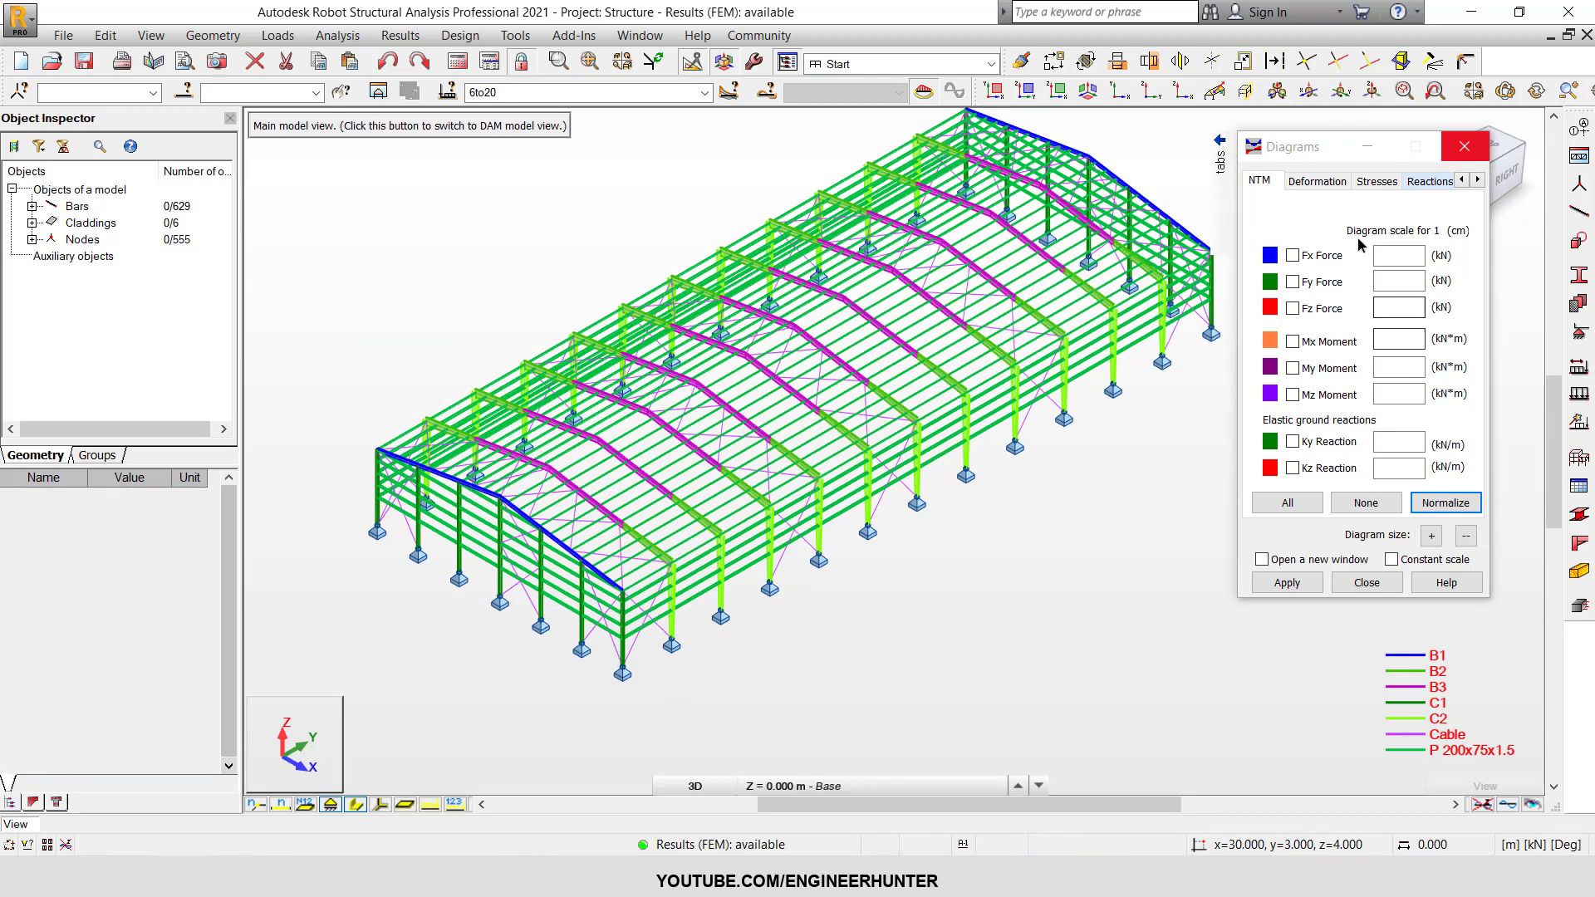
{"action": "left_click", "coordinate": [1462, 147]}
{"action": "scroll", "coordinate": [1081, 507], "scroll_direction": "down", "scroll_amount": 1}
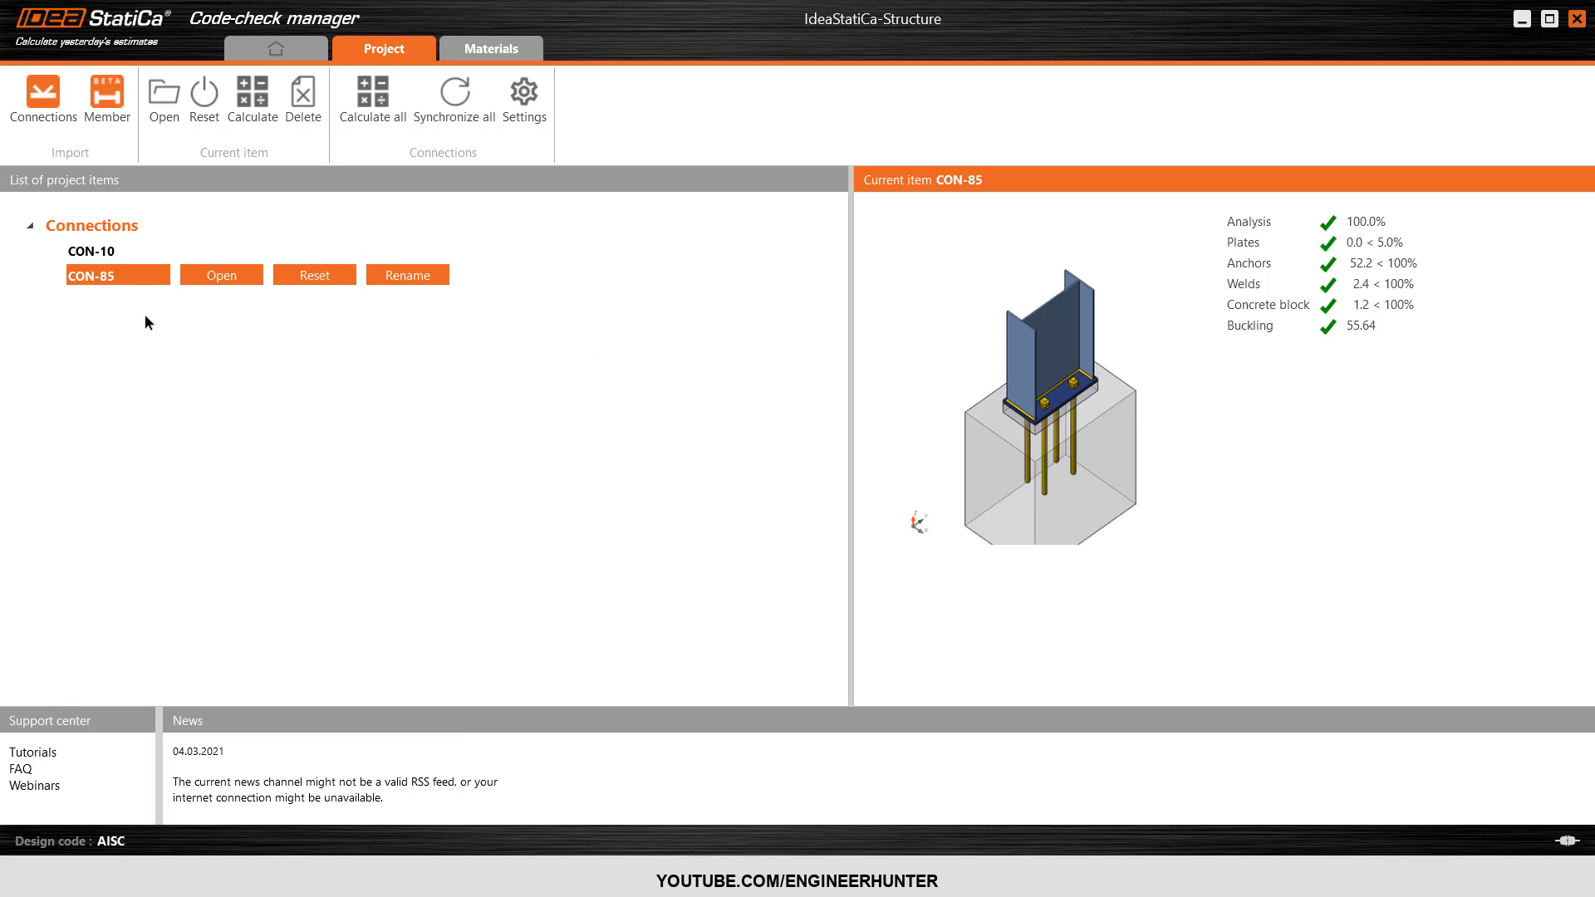
Compare the check results of connections CON-10 and CON-85 in the IDEA StatiCa Code-check manager.
{"action": "left_click", "coordinate": [113, 252]}
{"action": "left_click", "coordinate": [114, 278]}
{"action": "left_click", "coordinate": [145, 254]}
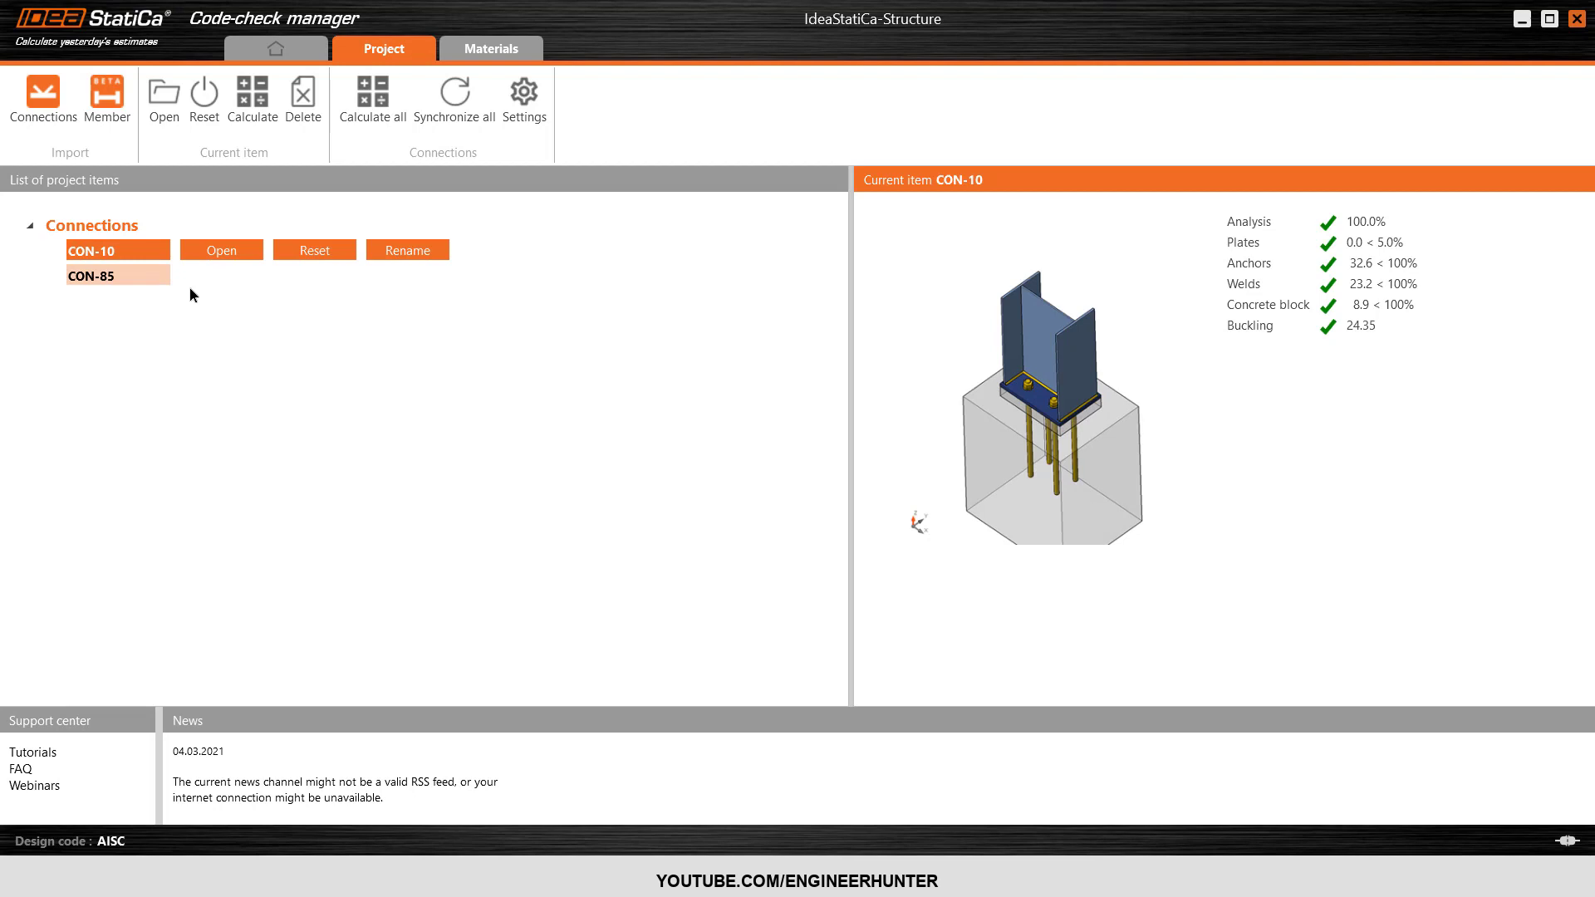
{"action": "left_click", "coordinate": [113, 277]}
{"action": "left_click", "coordinate": [120, 258]}
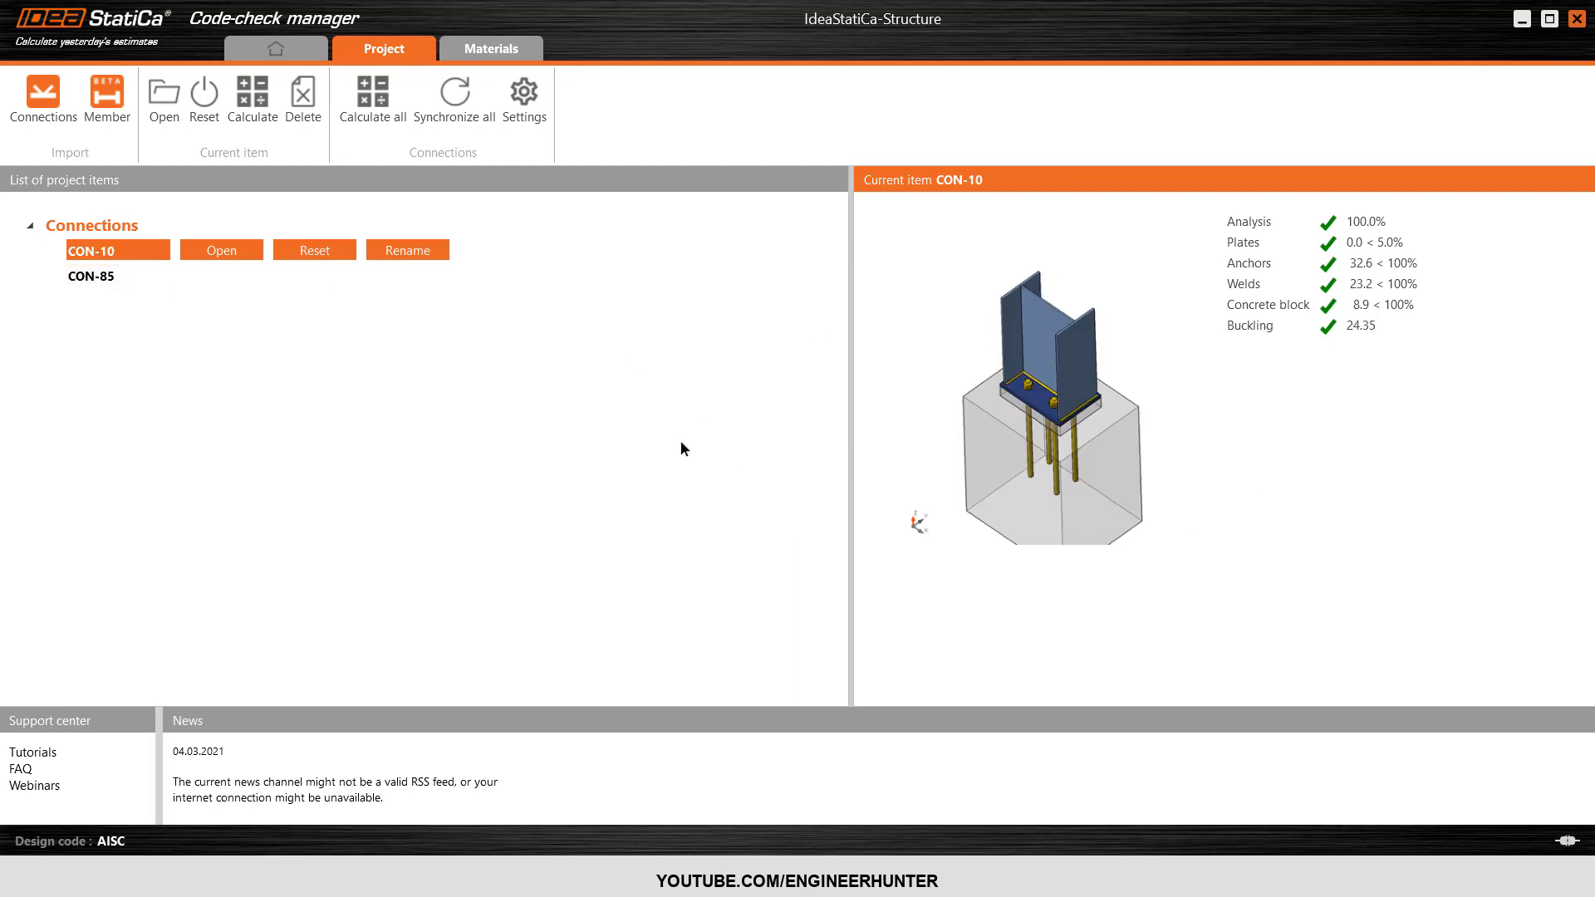
{"action": "left_click", "coordinate": [121, 280]}
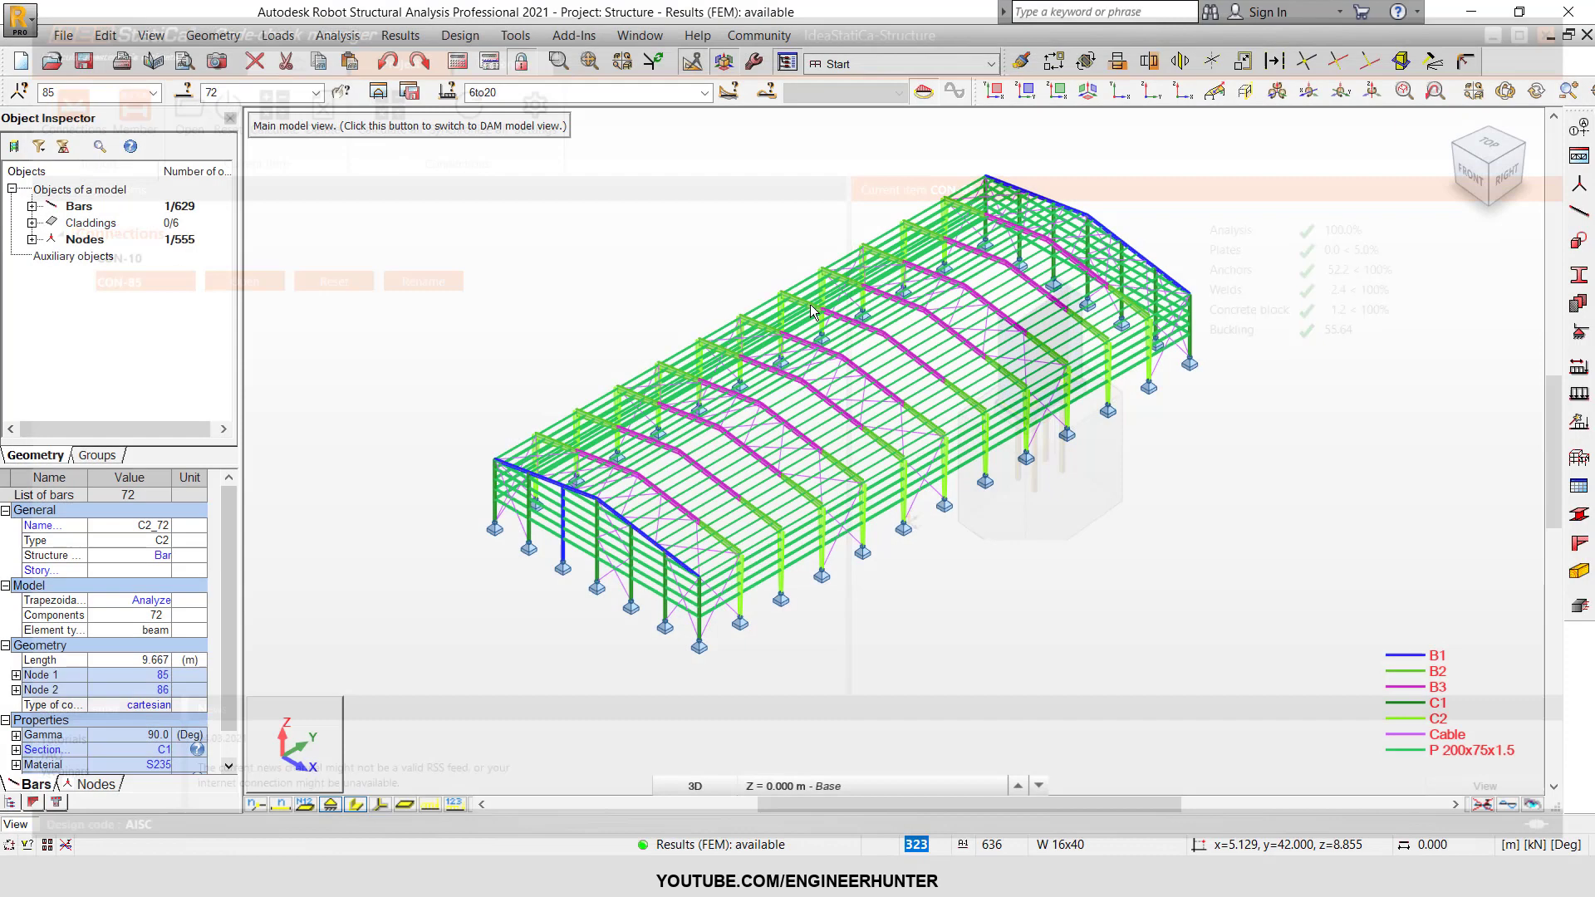
Return to Robot, clear the selection and relaunch the IDEA StatiCa add-in for the structure.
{"action": "left_click", "coordinate": [677, 274]}
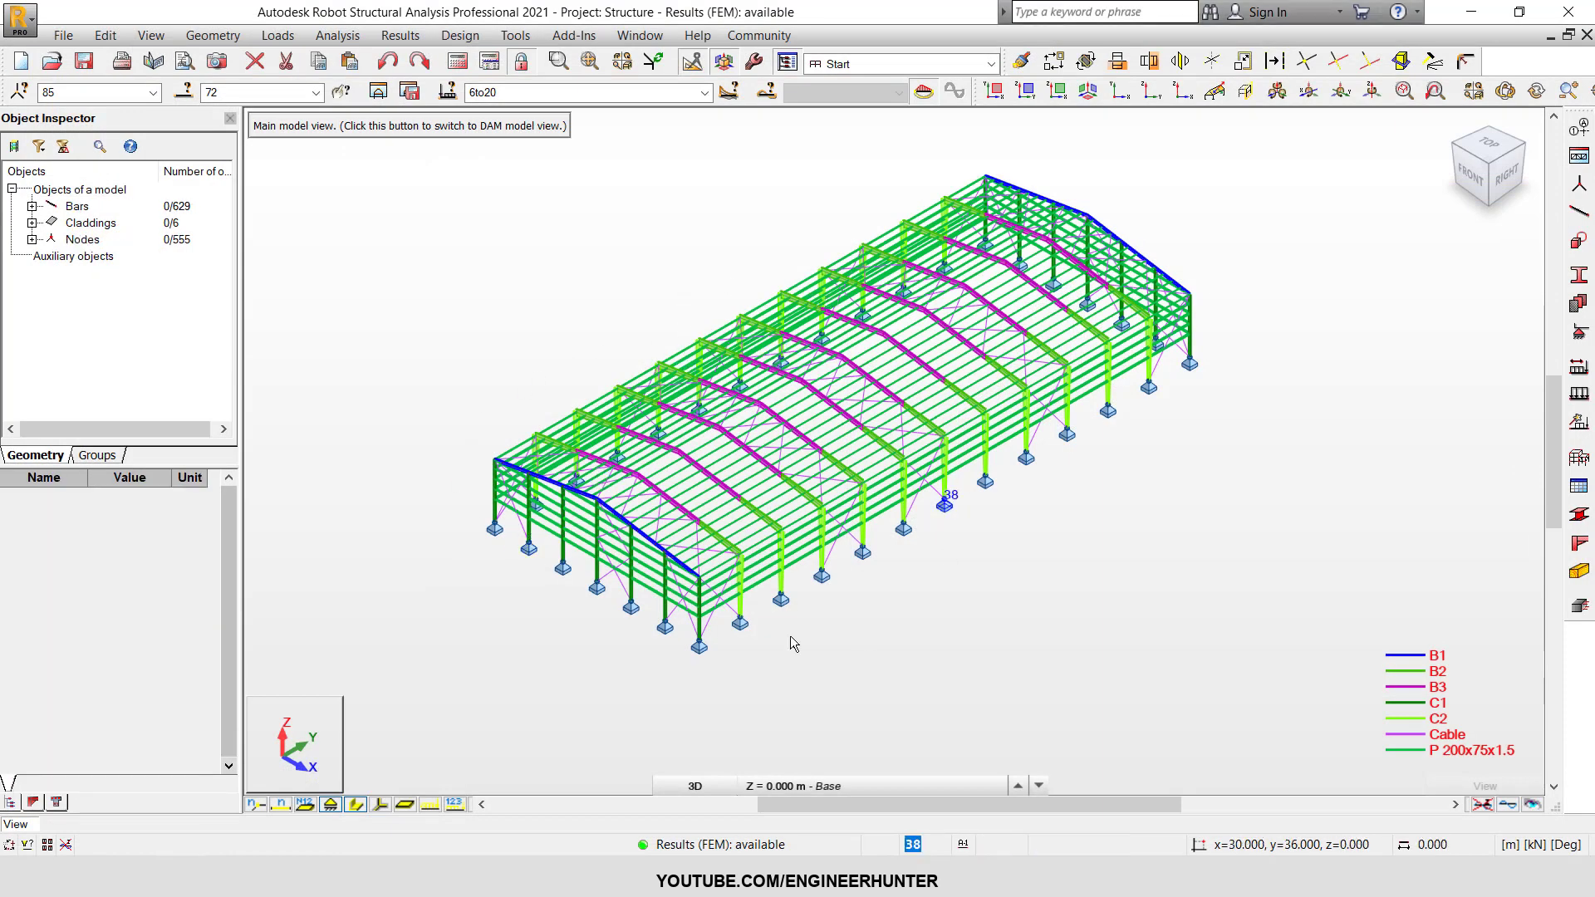
{"action": "scroll", "coordinate": [697, 288], "scroll_direction": "up", "scroll_amount": 2}
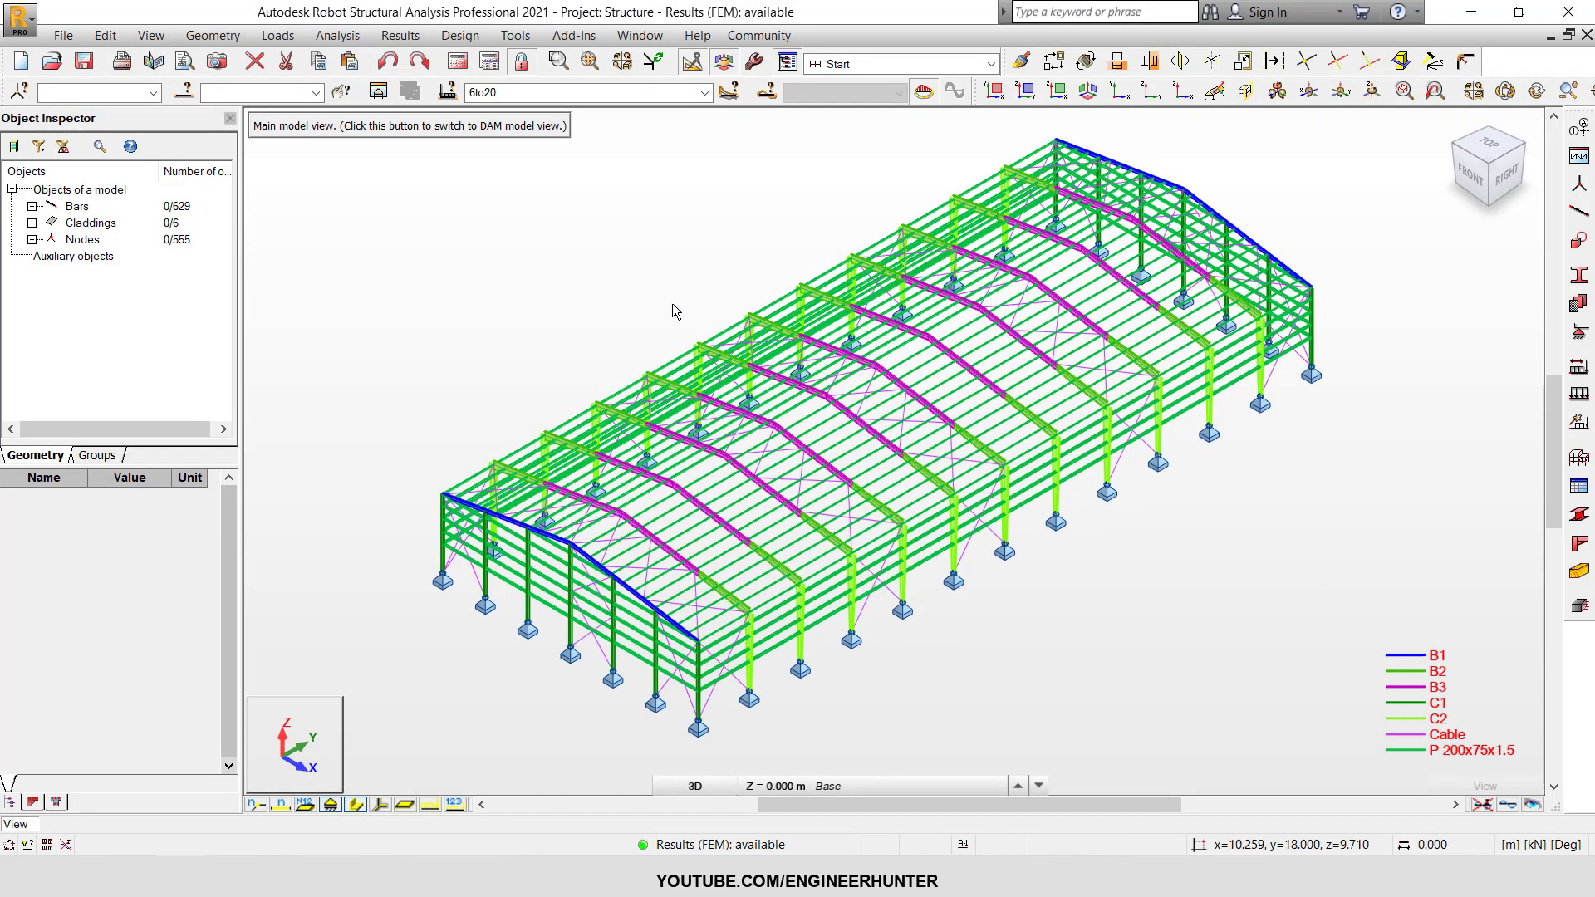
{"action": "left_click", "coordinate": [528, 37]}
{"action": "mouse_move", "coordinate": [562, 42]}
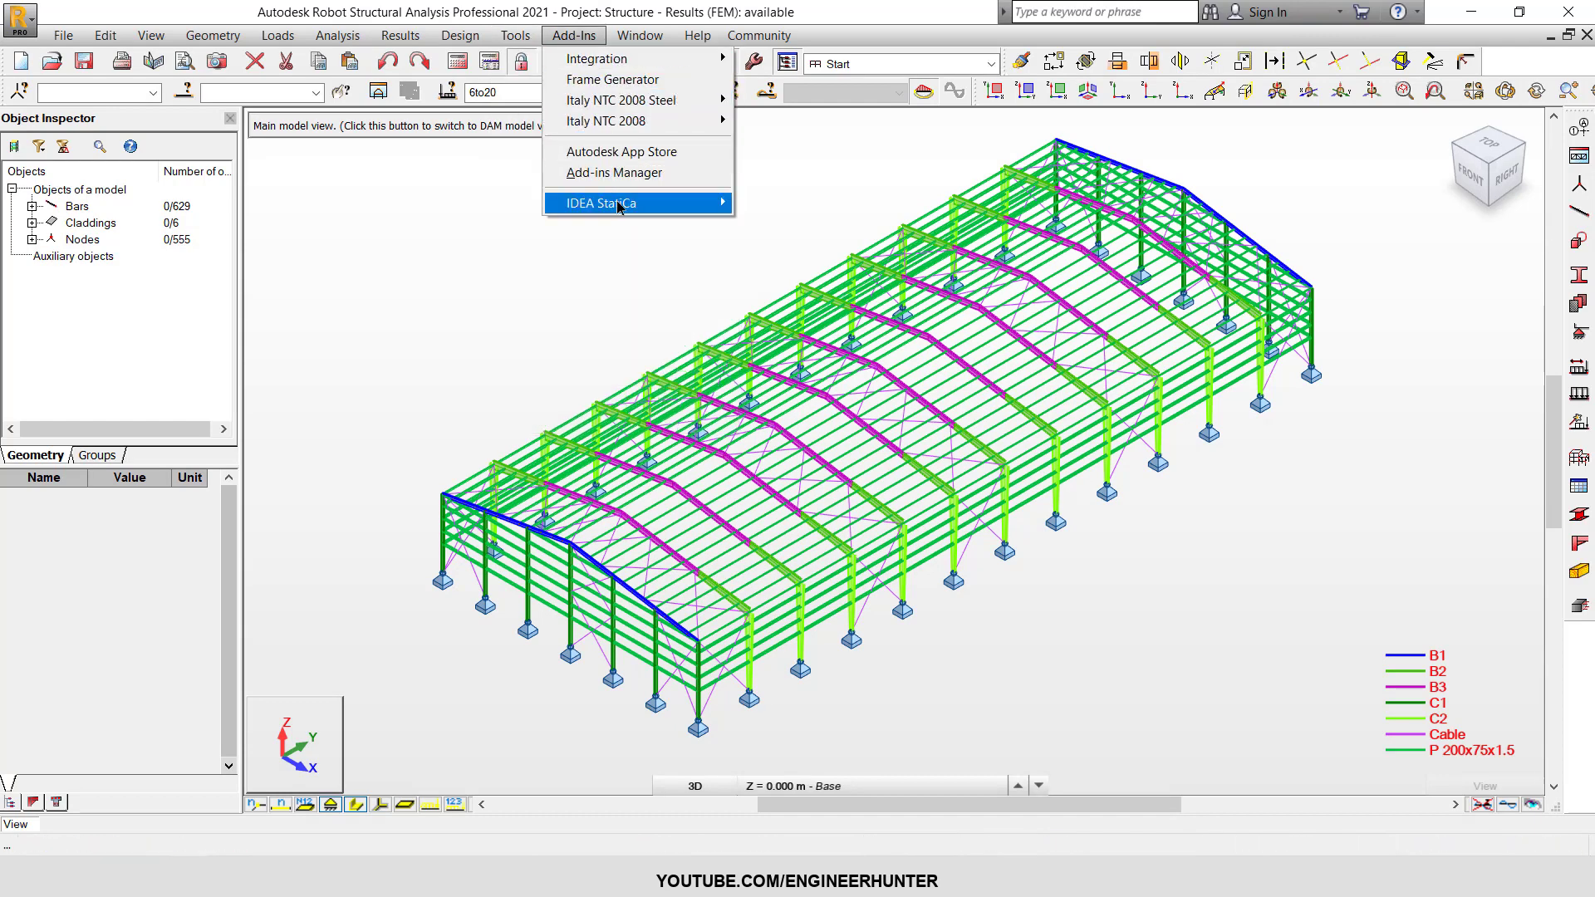
{"action": "mouse_move", "coordinate": [660, 206]}
{"action": "left_click", "coordinate": [773, 205]}
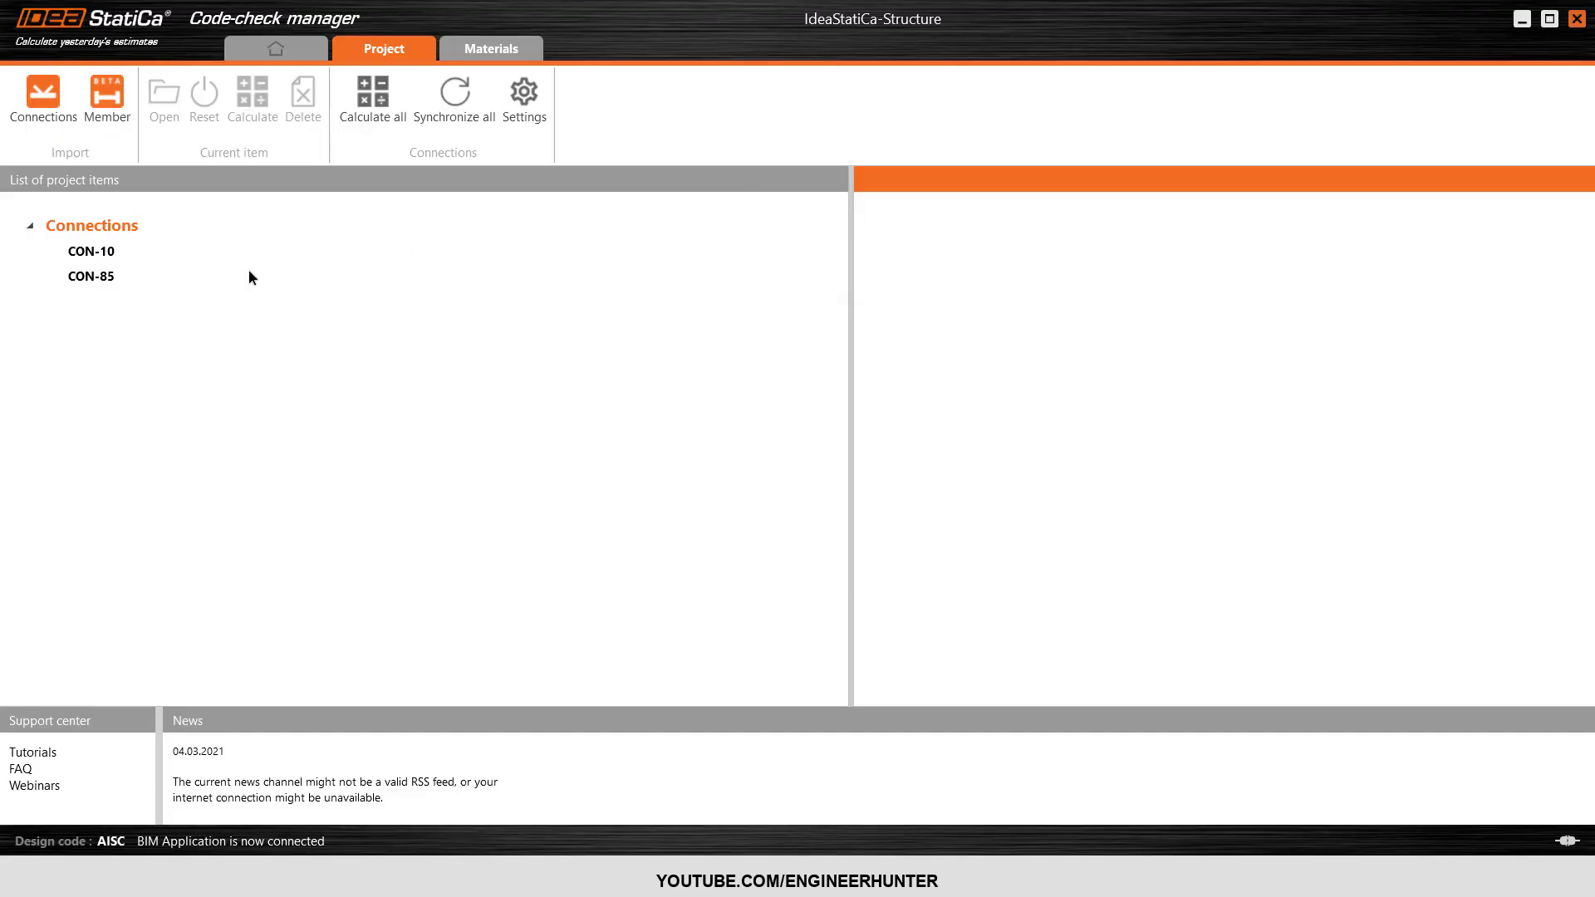
Review the anchor, weld and concrete block checks of CON-10 and CON-85 once more and close the Code-check manager.
{"action": "left_click", "coordinate": [98, 276]}
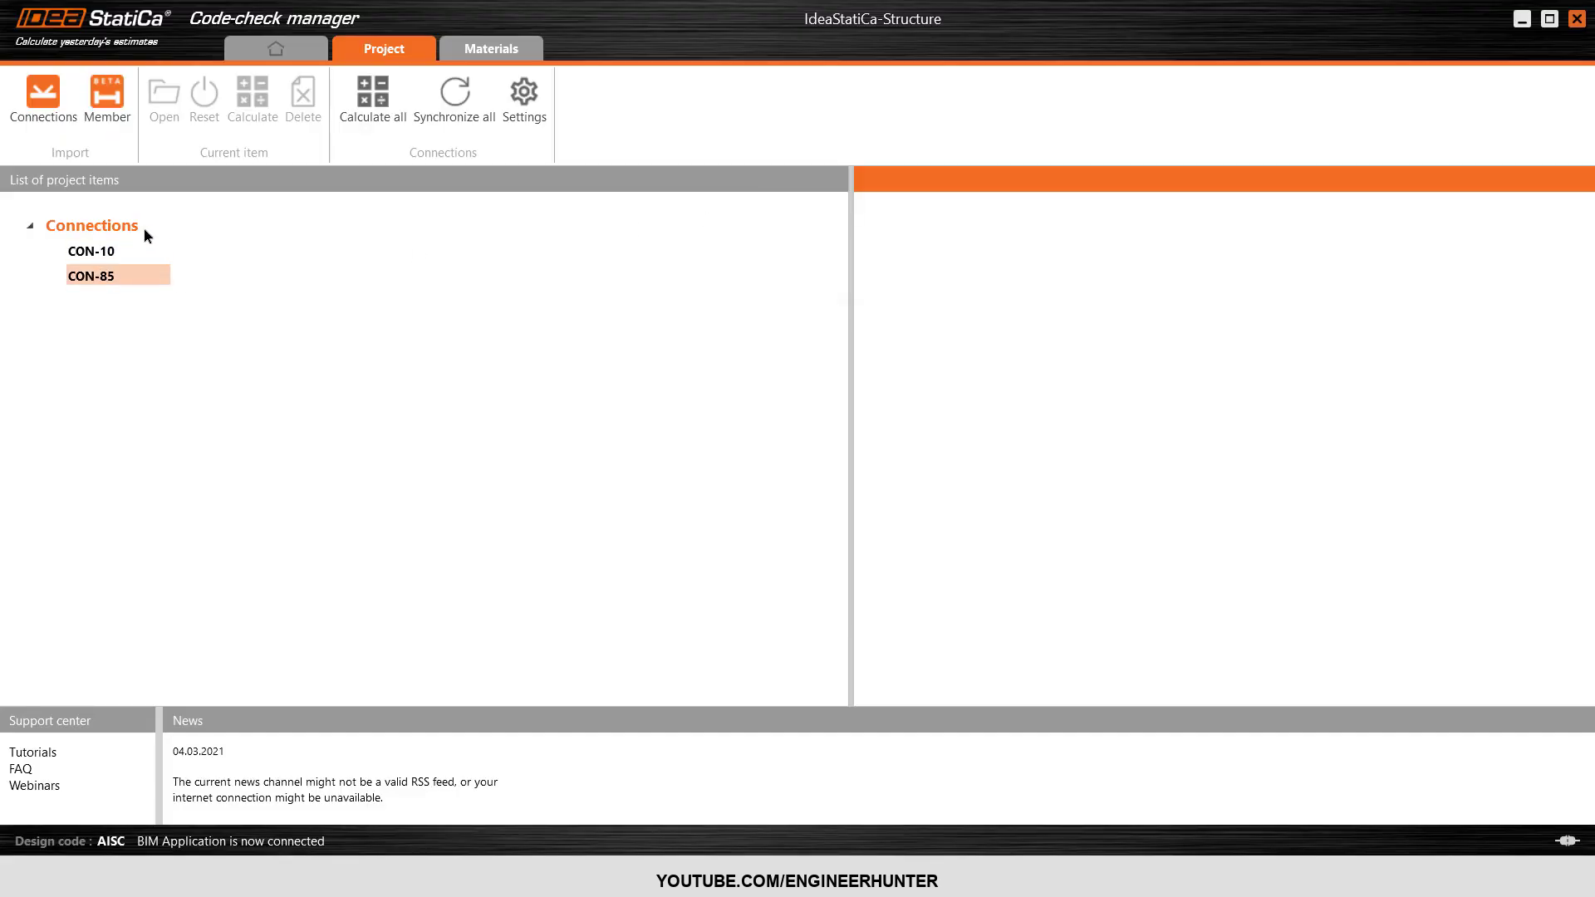
{"action": "left_click", "coordinate": [92, 250]}
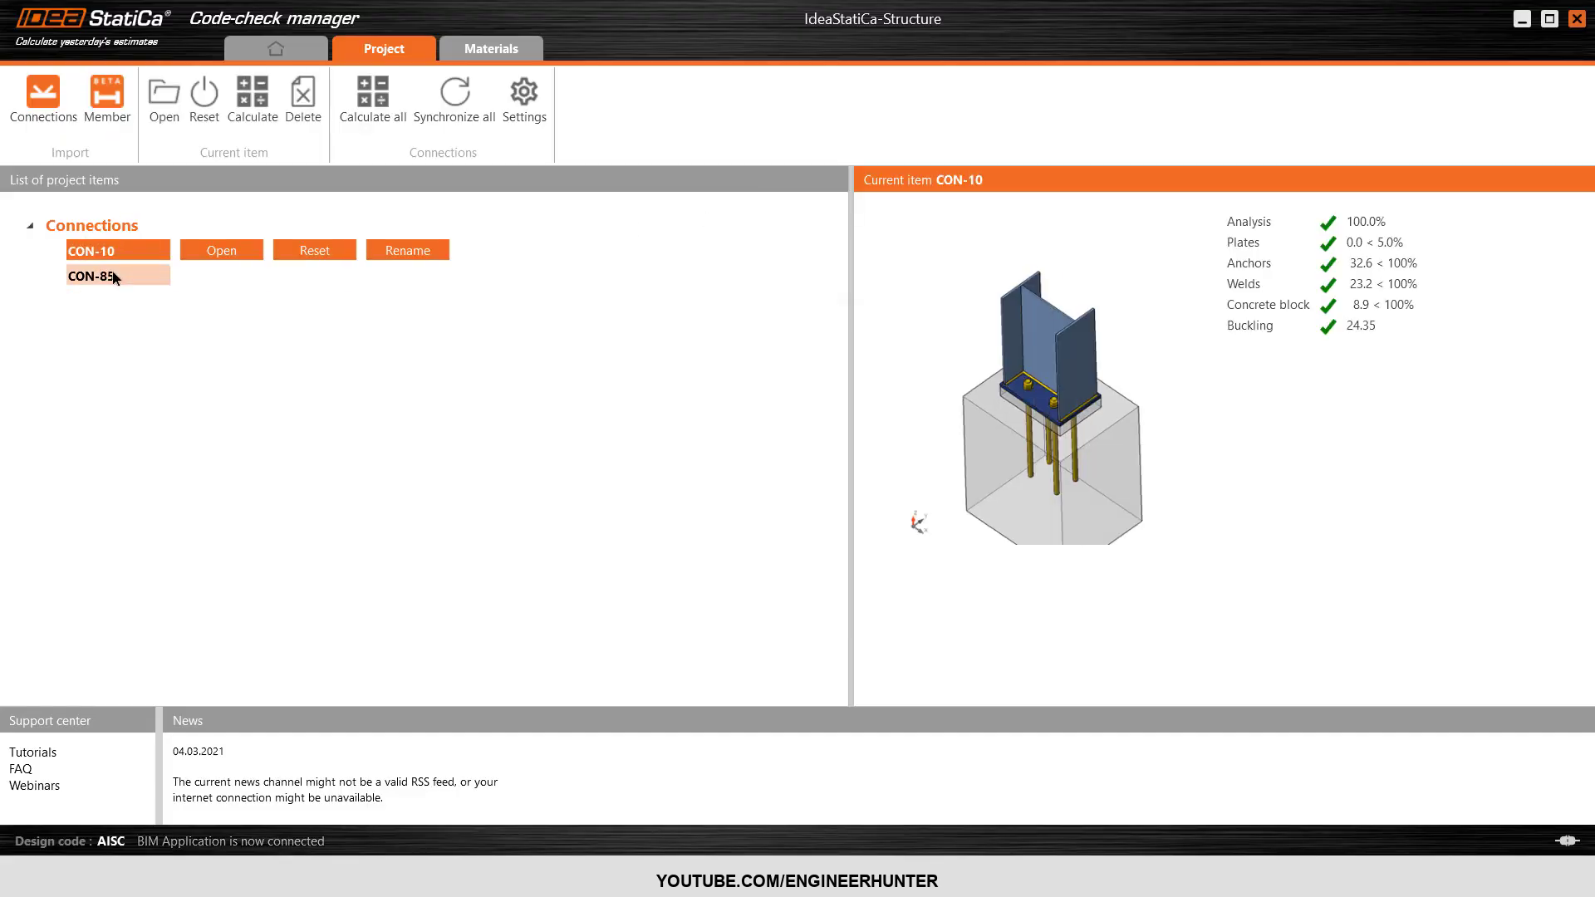
{"action": "left_click", "coordinate": [113, 272]}
{"action": "left_click", "coordinate": [117, 251]}
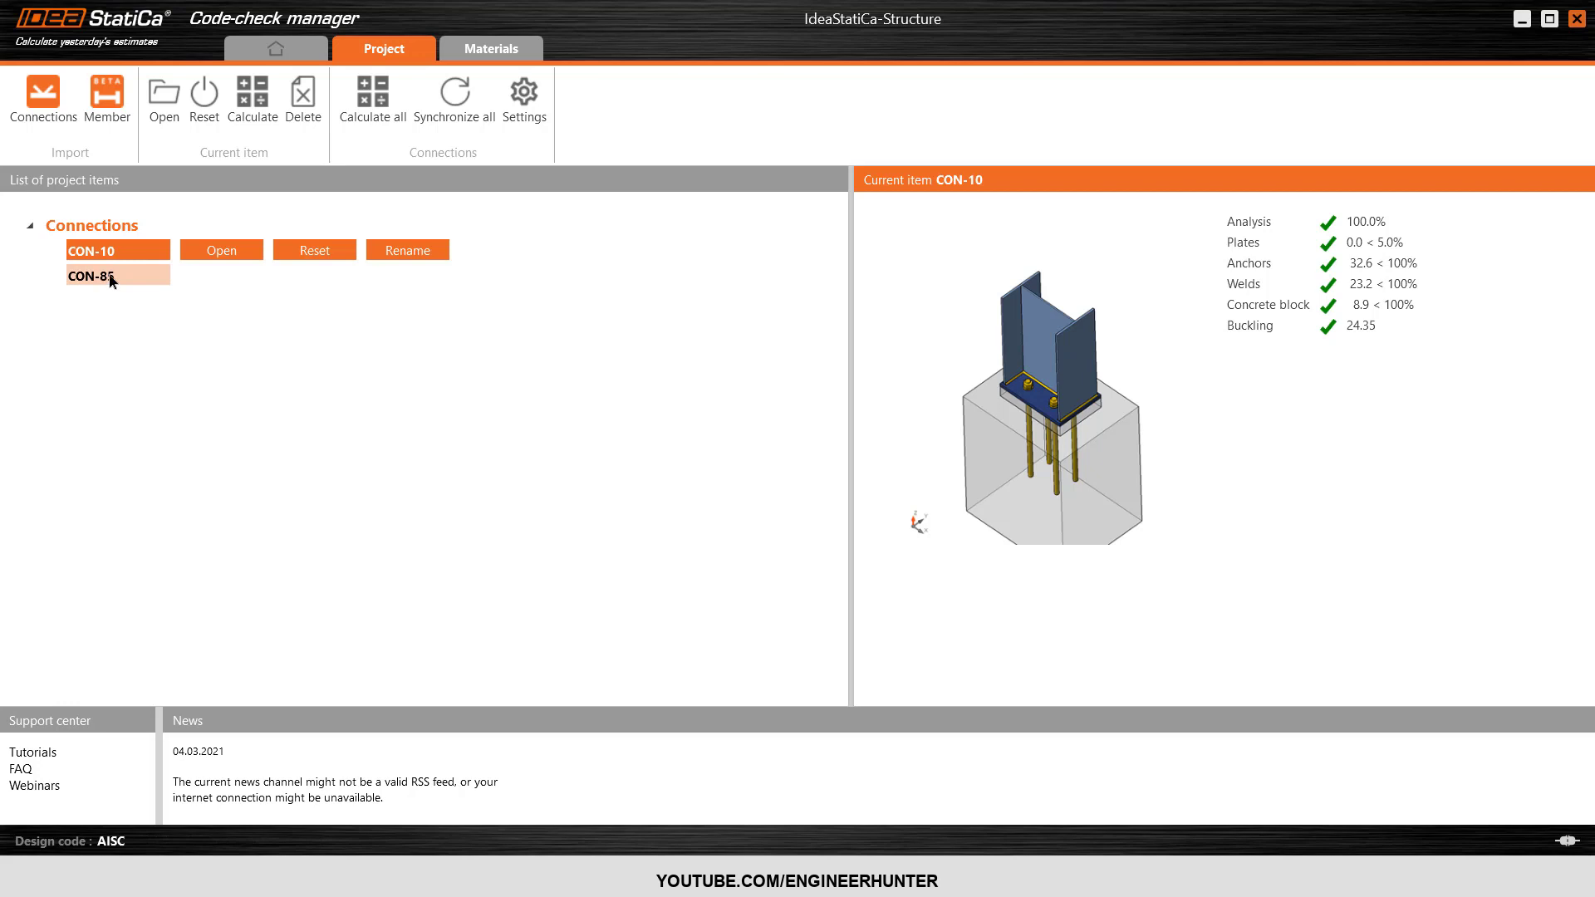
{"action": "left_click", "coordinate": [111, 276]}
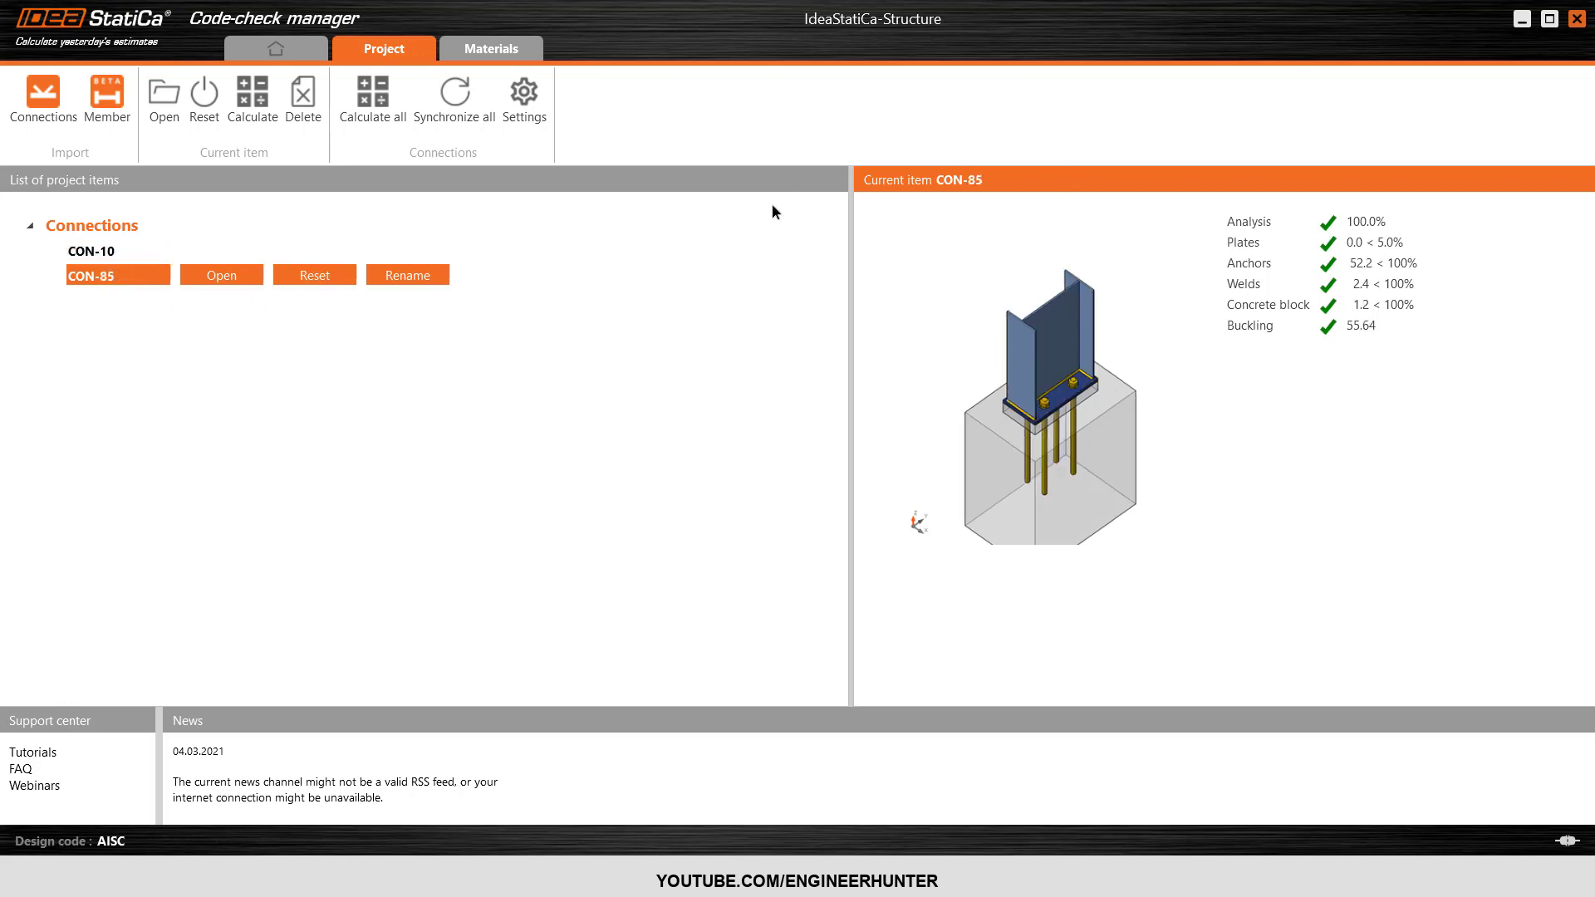
{"action": "left_click", "coordinate": [1577, 18]}
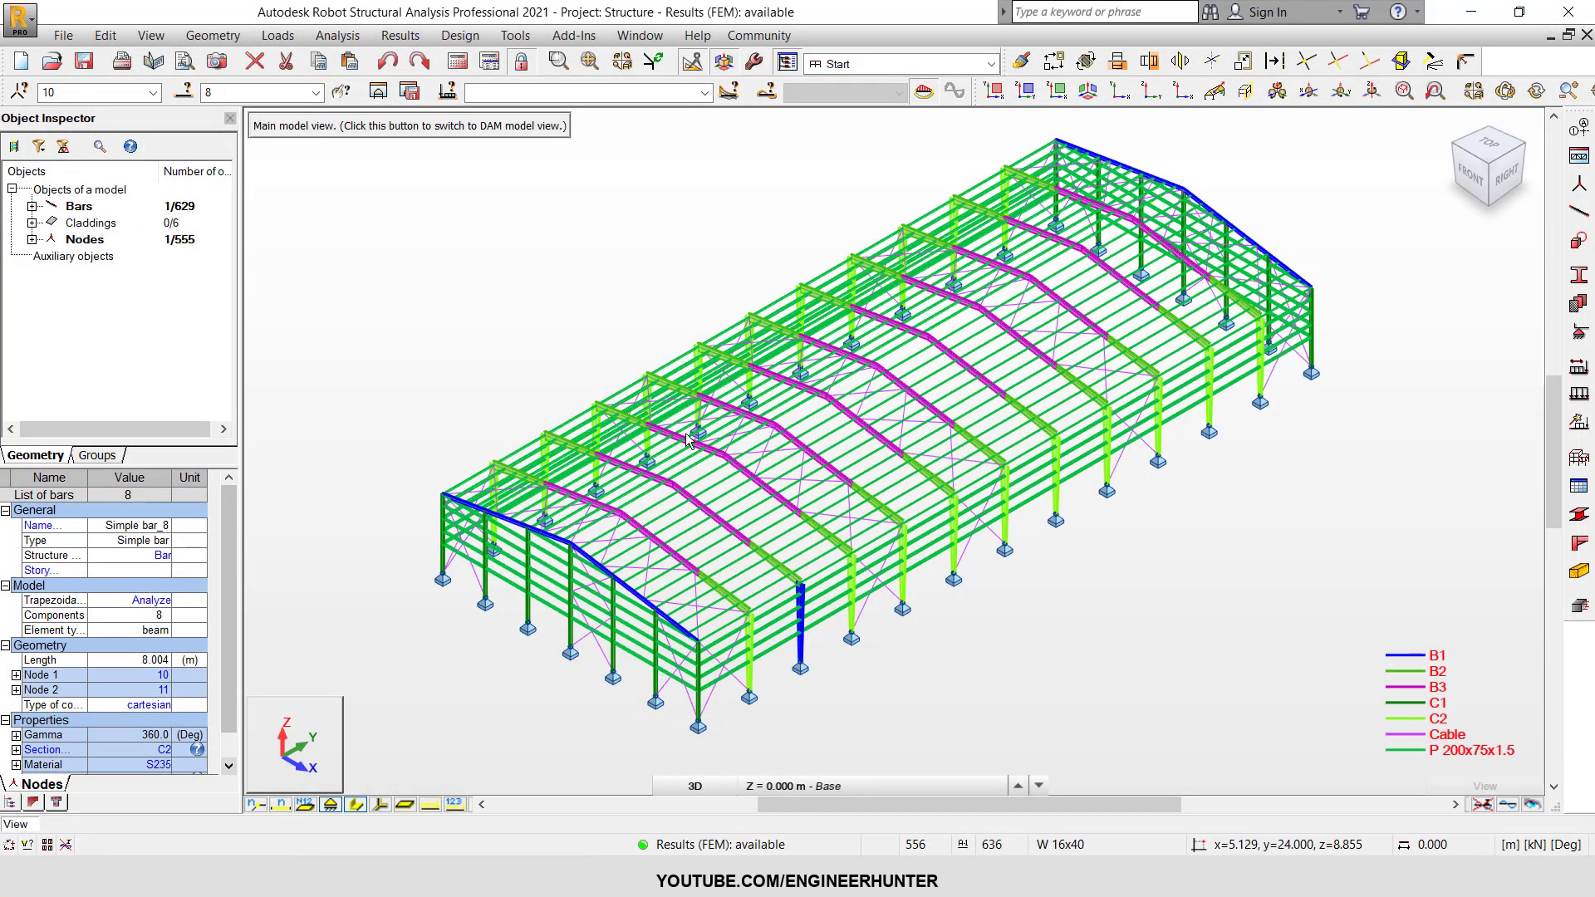
Clear the column selection and examine the eaves joint between a C2 column and B2 rafter, briefly selecting its node, before viewing the whole structure.
{"action": "left_click", "coordinate": [570, 272]}
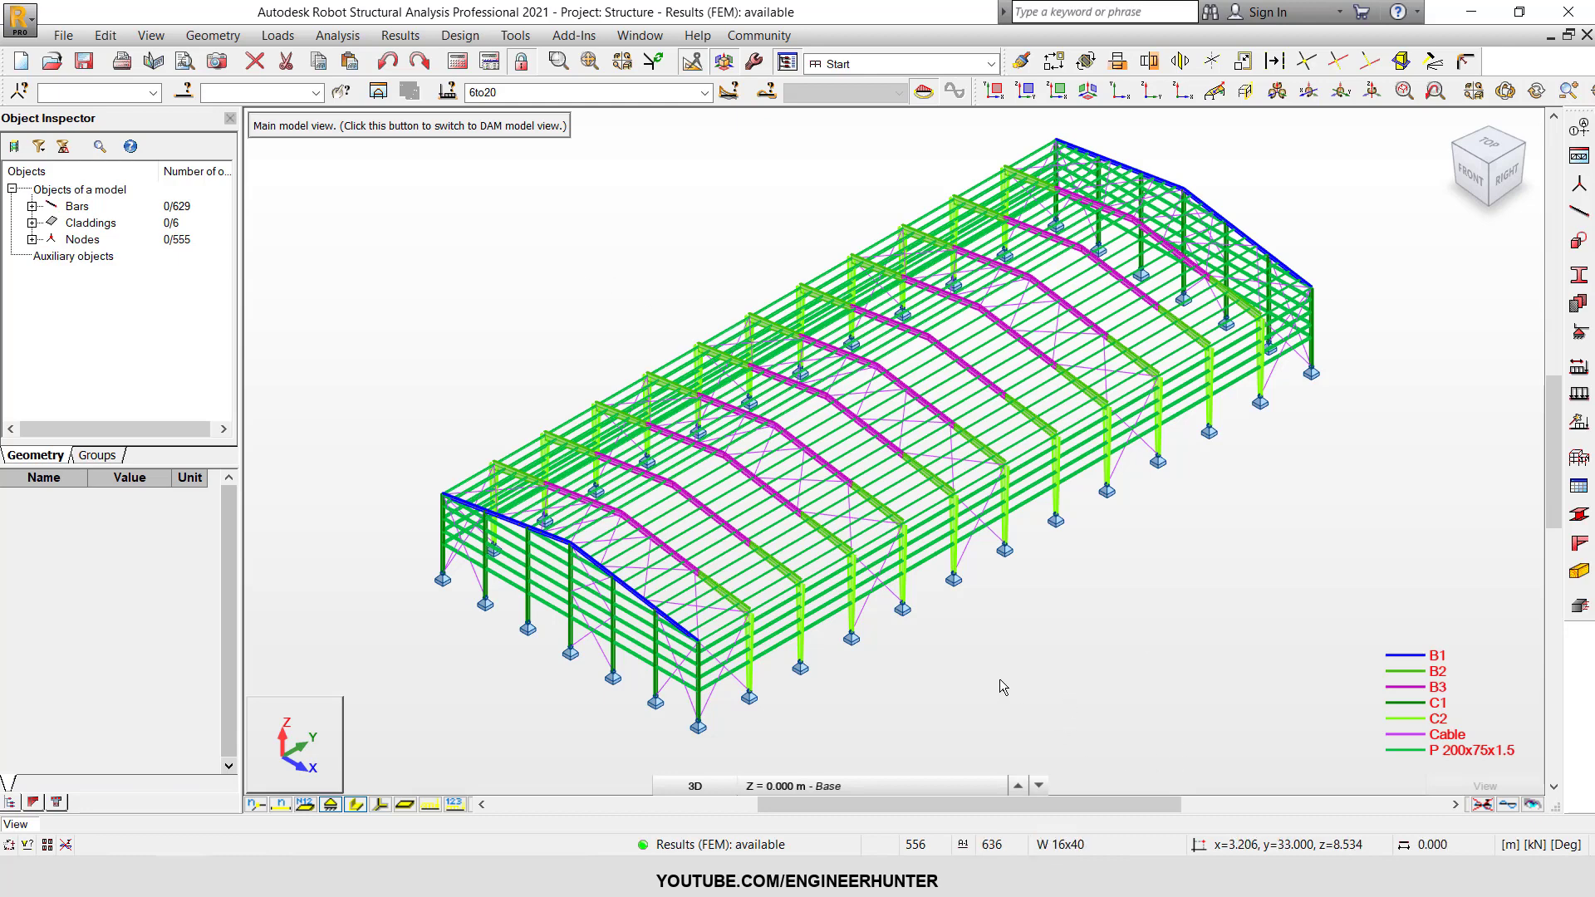
{"action": "scroll", "coordinate": [1030, 638], "scroll_direction": "up", "scroll_amount": 5}
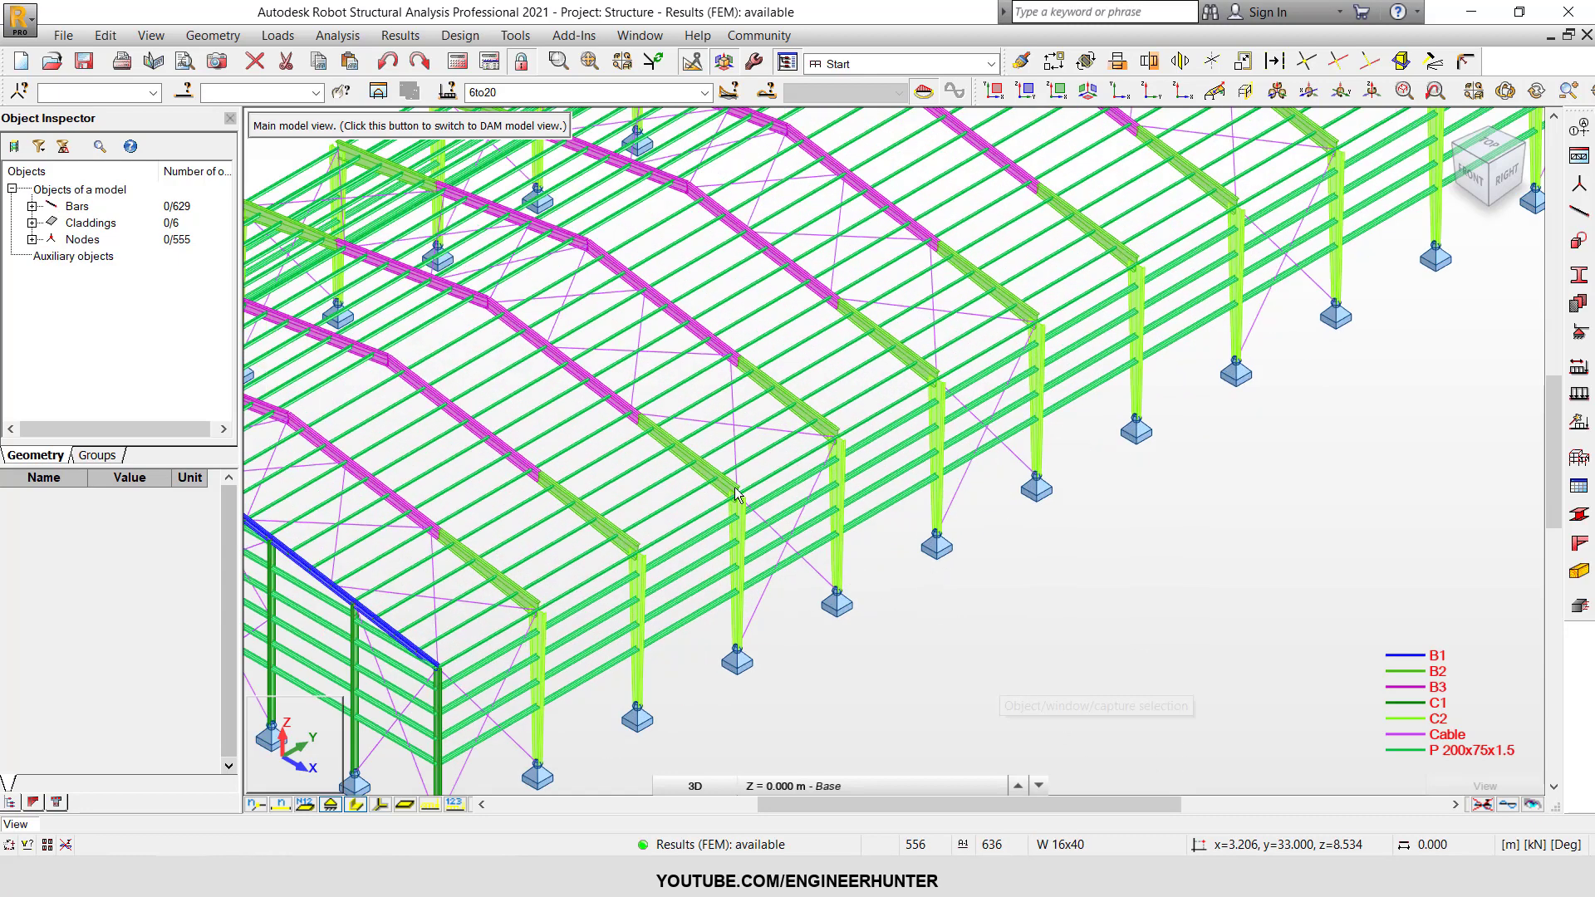
{"action": "scroll", "coordinate": [714, 480], "scroll_direction": "up", "scroll_amount": 2}
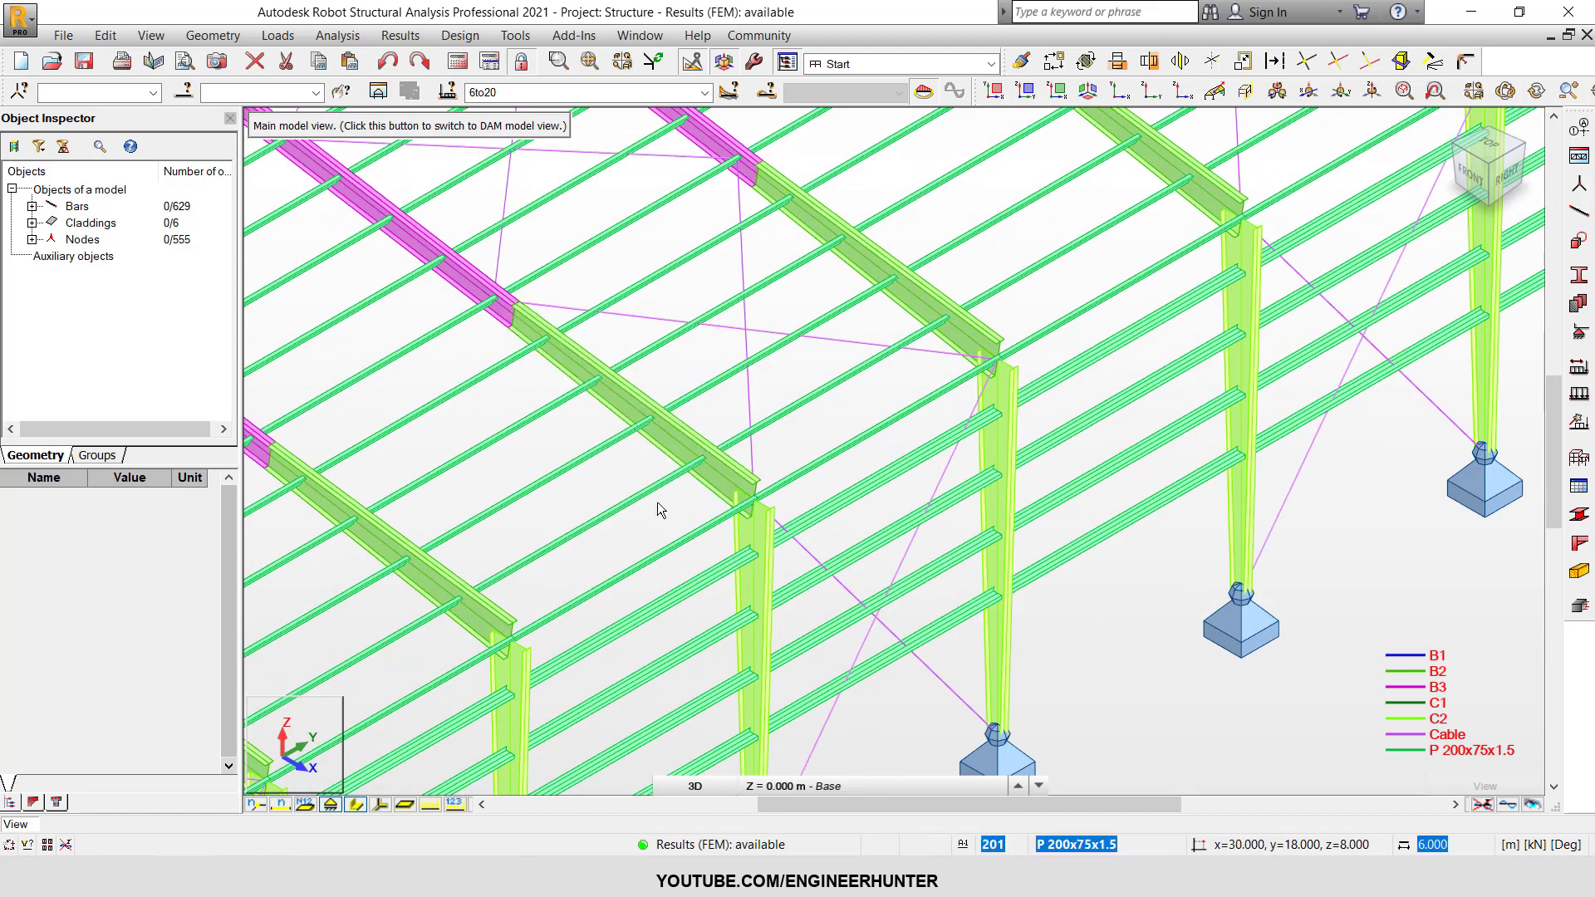
{"action": "scroll", "coordinate": [653, 500], "scroll_direction": "up", "scroll_amount": 3}
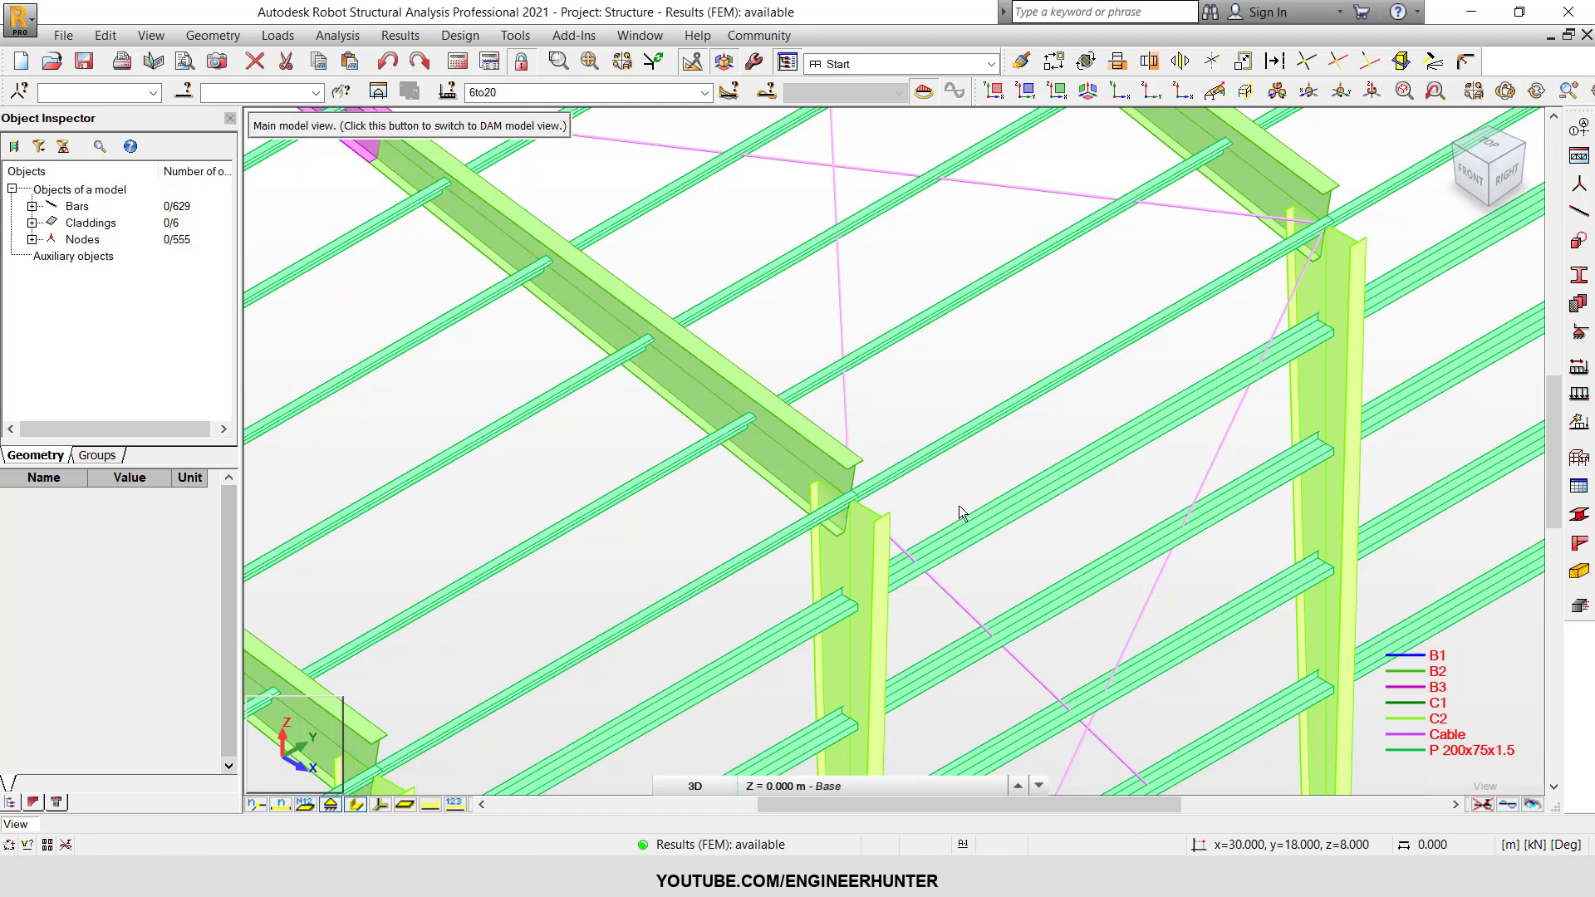
{"action": "scroll", "coordinate": [958, 505], "scroll_direction": "down", "scroll_amount": 2}
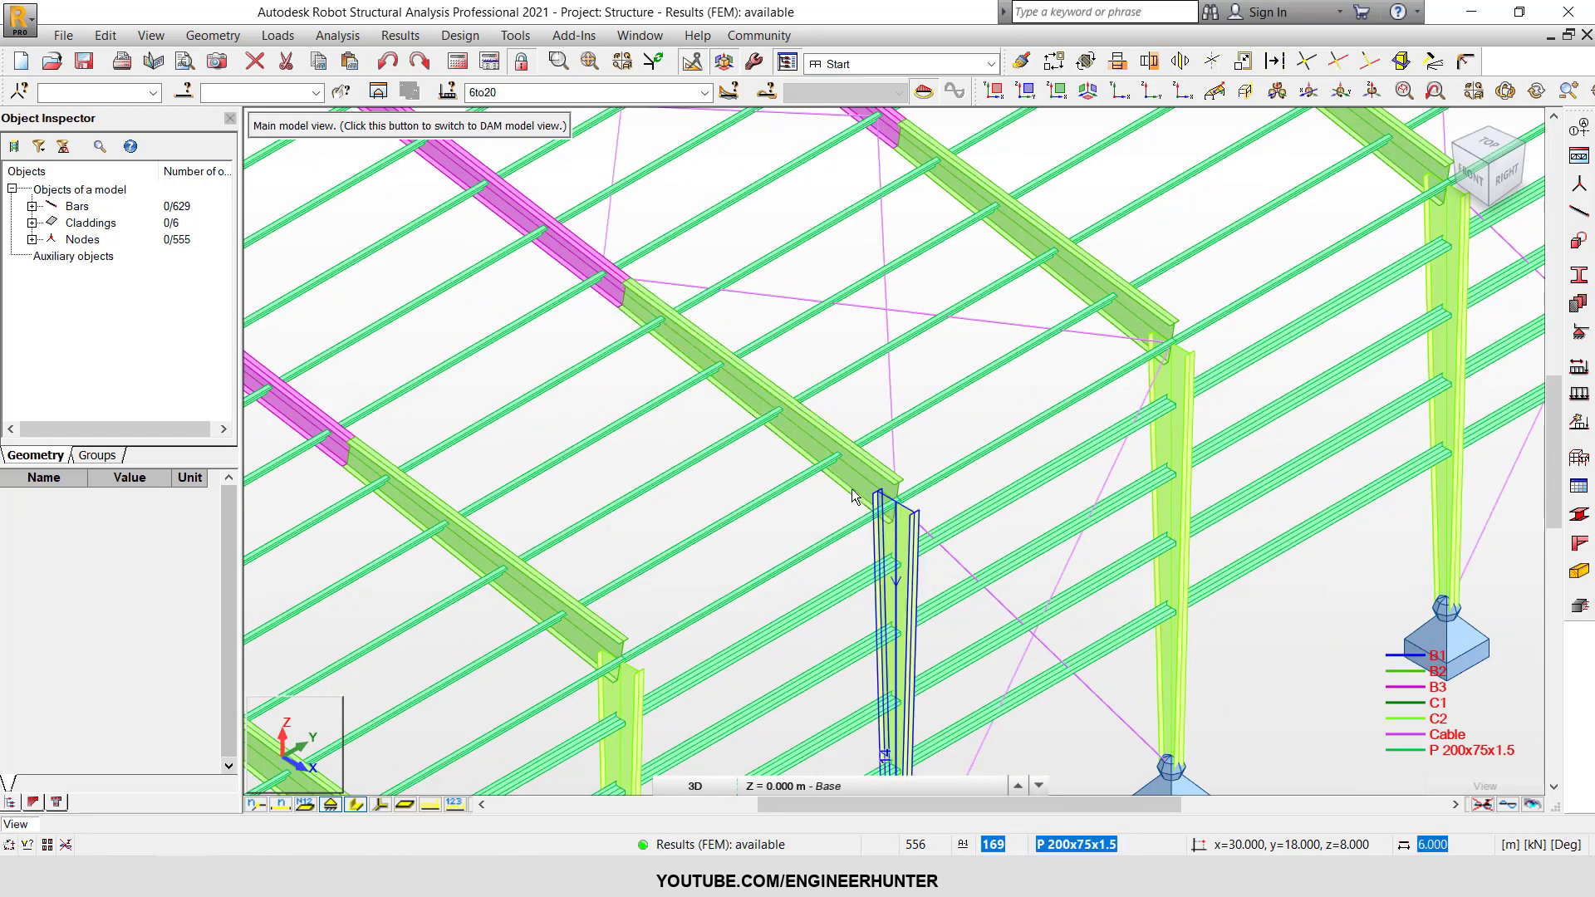
{"action": "left_click", "coordinate": [895, 484]}
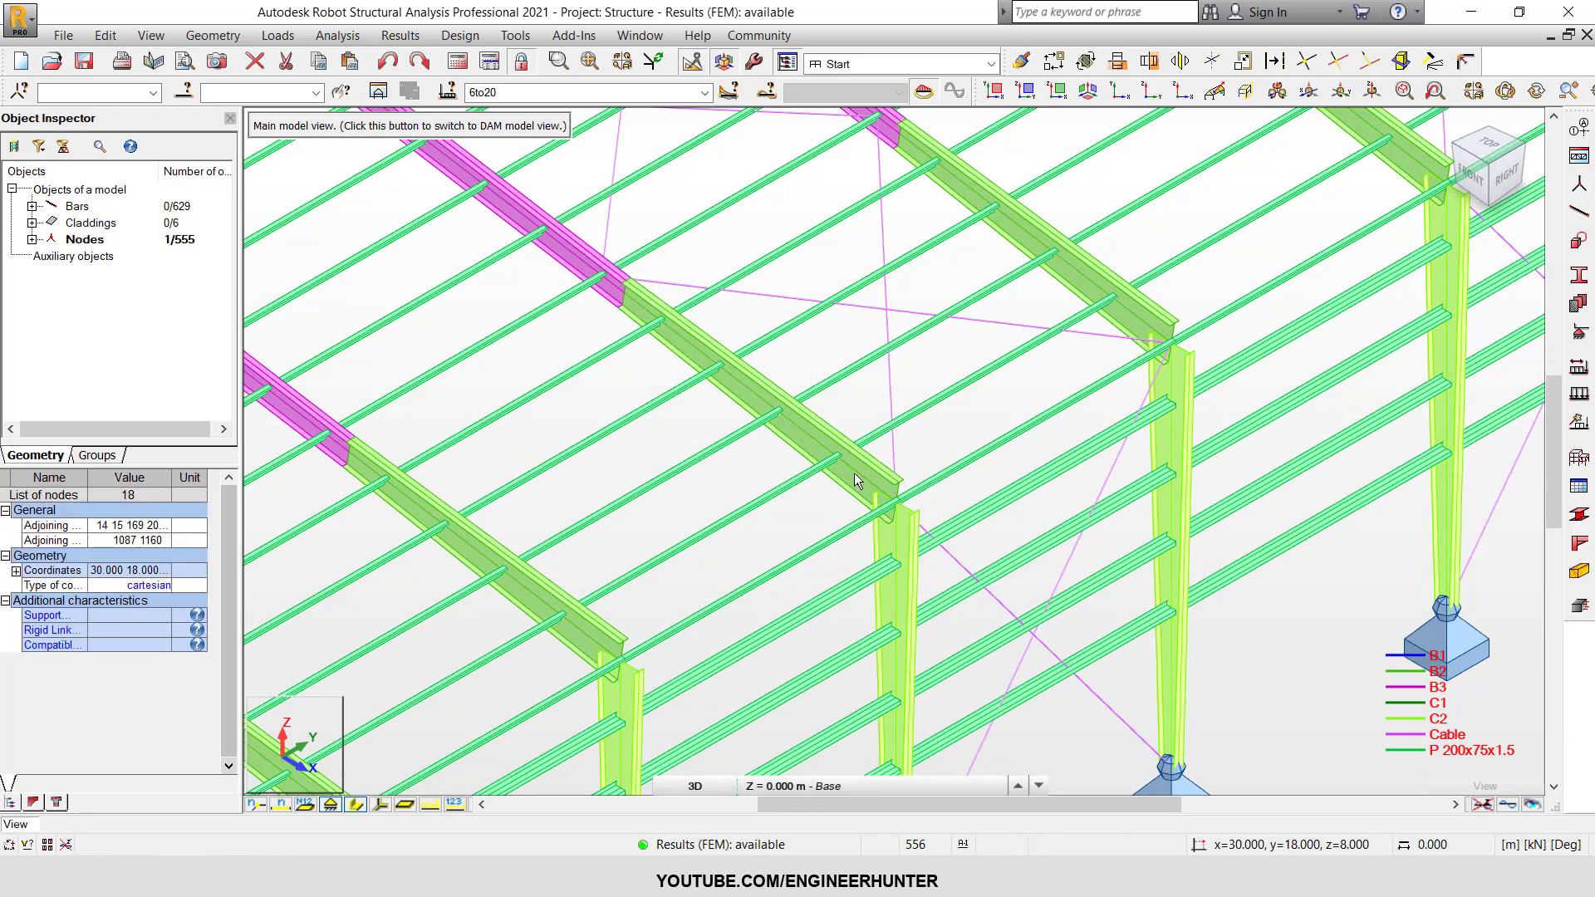
{"action": "key", "text": "Escape"}
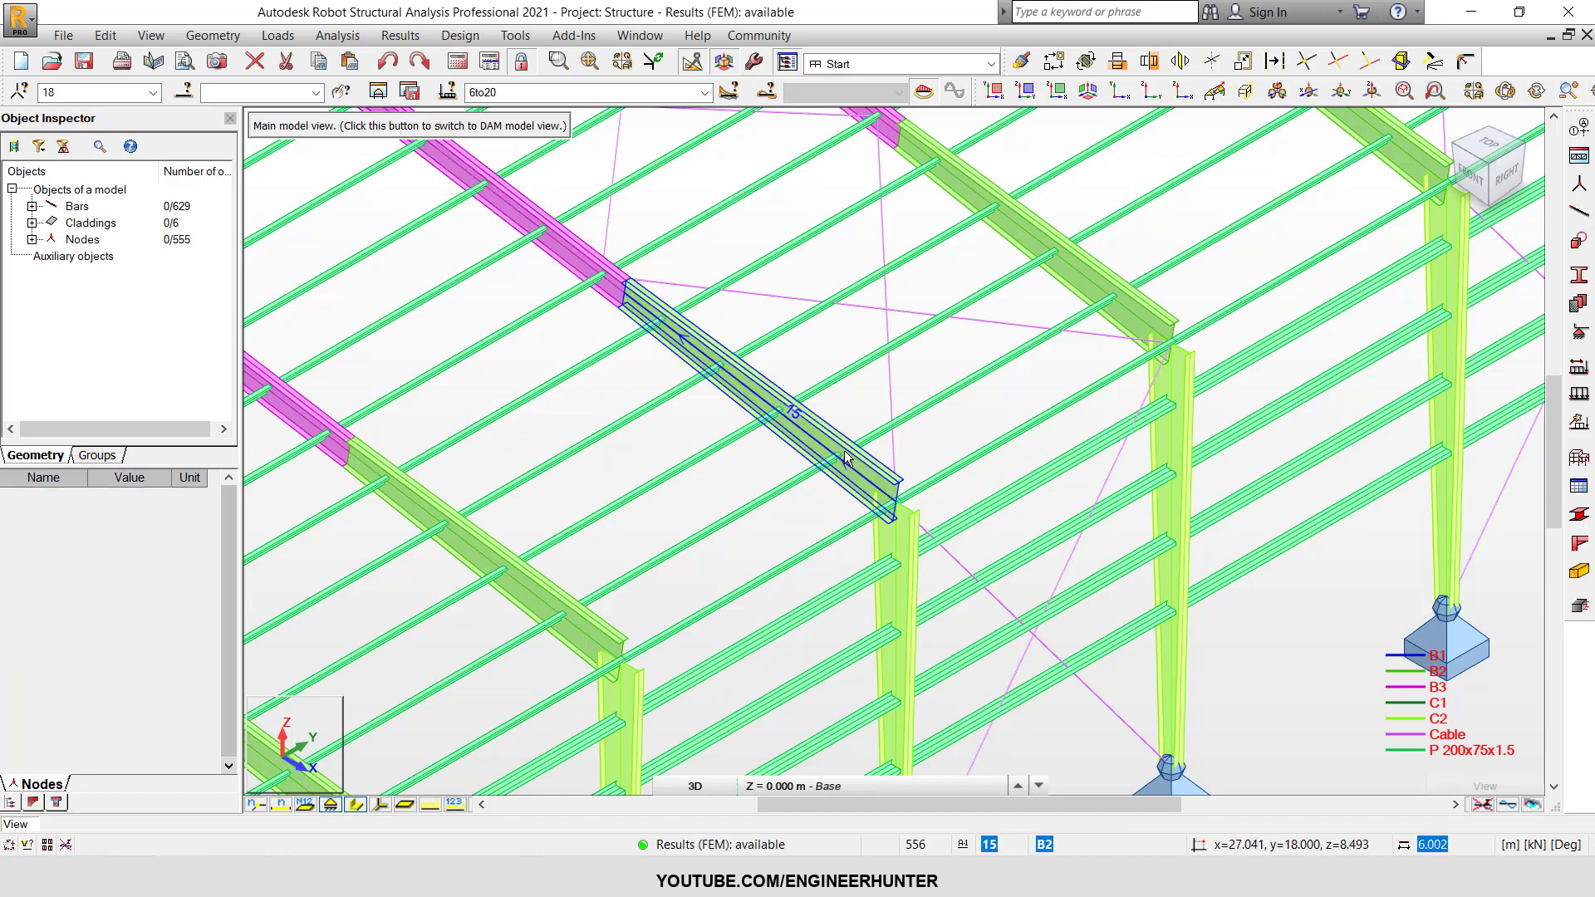
{"action": "scroll", "coordinate": [949, 486], "scroll_direction": "down", "scroll_amount": 3}
{"action": "scroll", "coordinate": [949, 485], "scroll_direction": "down", "scroll_amount": 1}
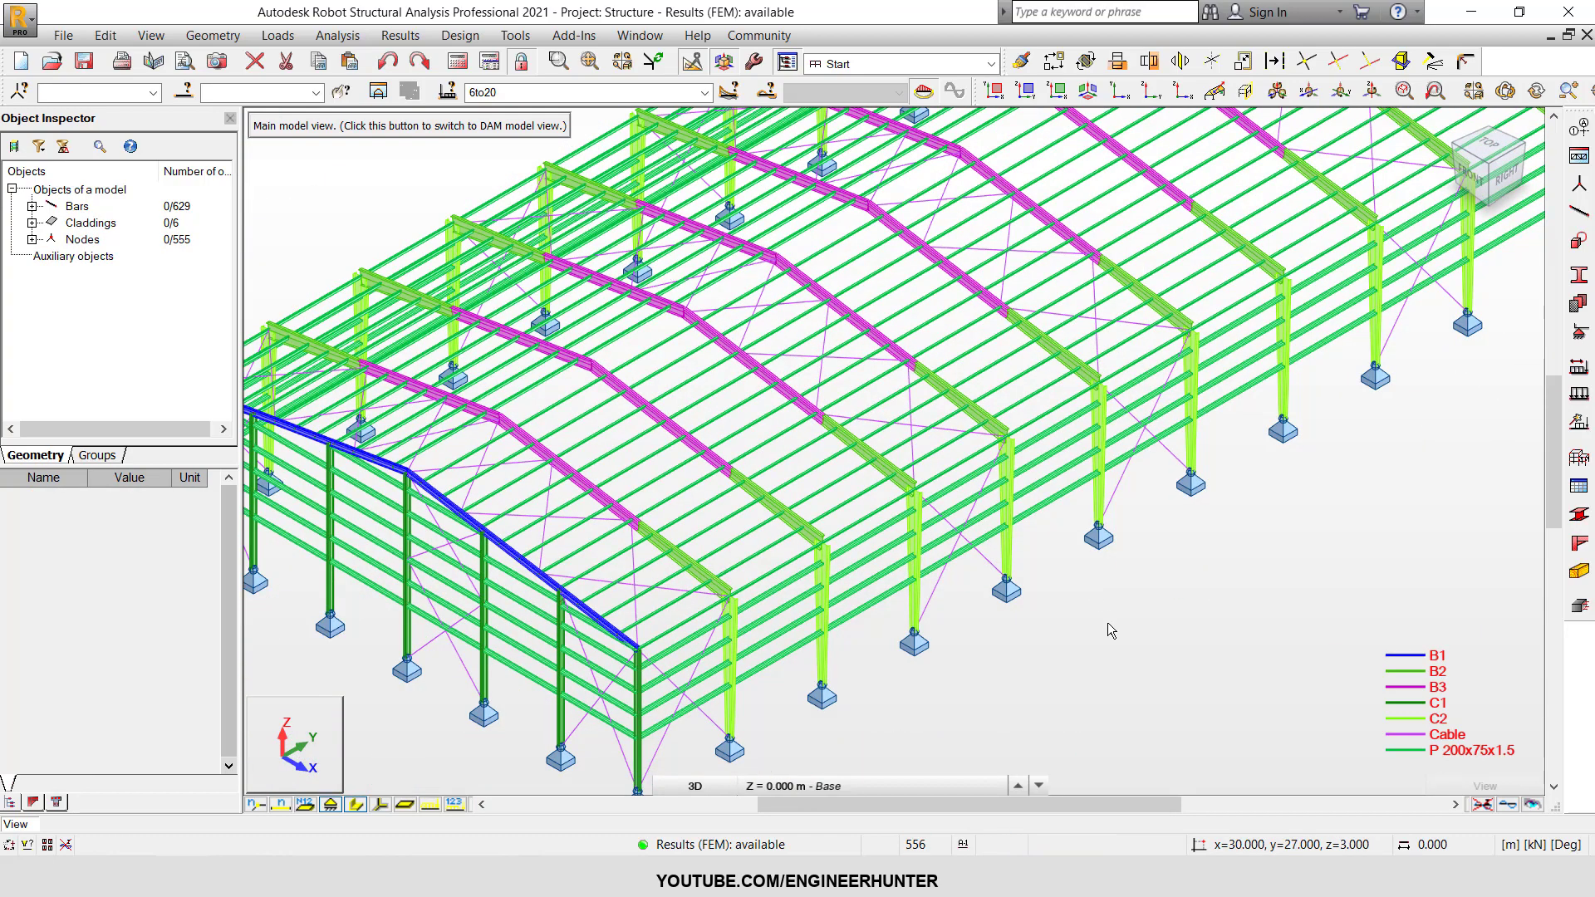
{"action": "scroll", "coordinate": [1105, 624], "scroll_direction": "down", "scroll_amount": 4}
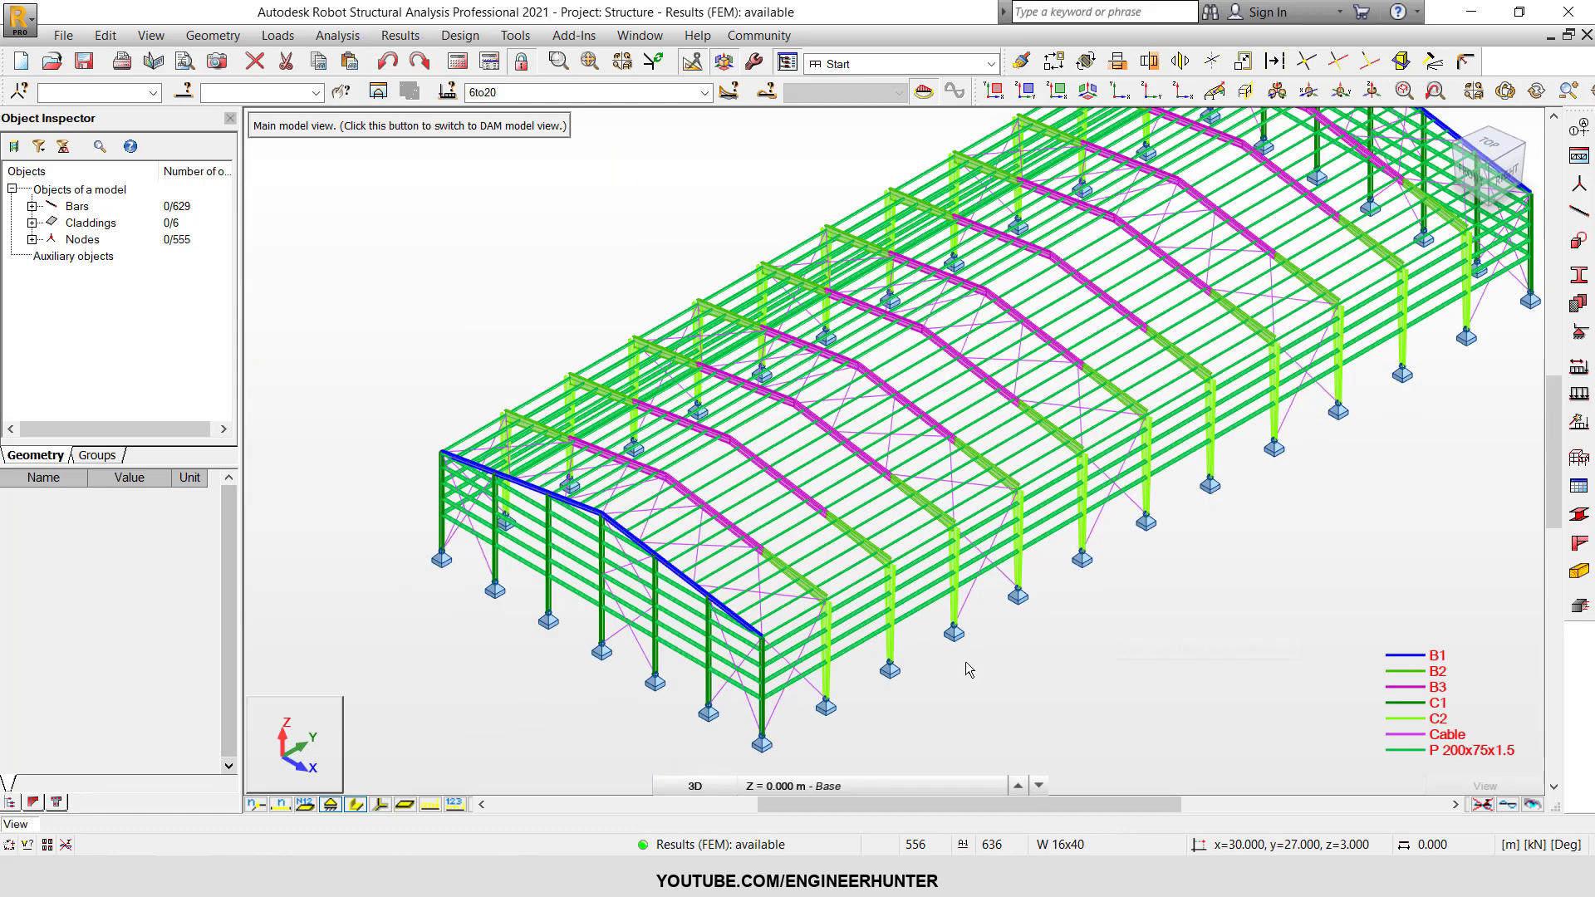
{"action": "middle_click_drag", "start_coordinate": [1095, 616], "coordinate": [1097, 587]}
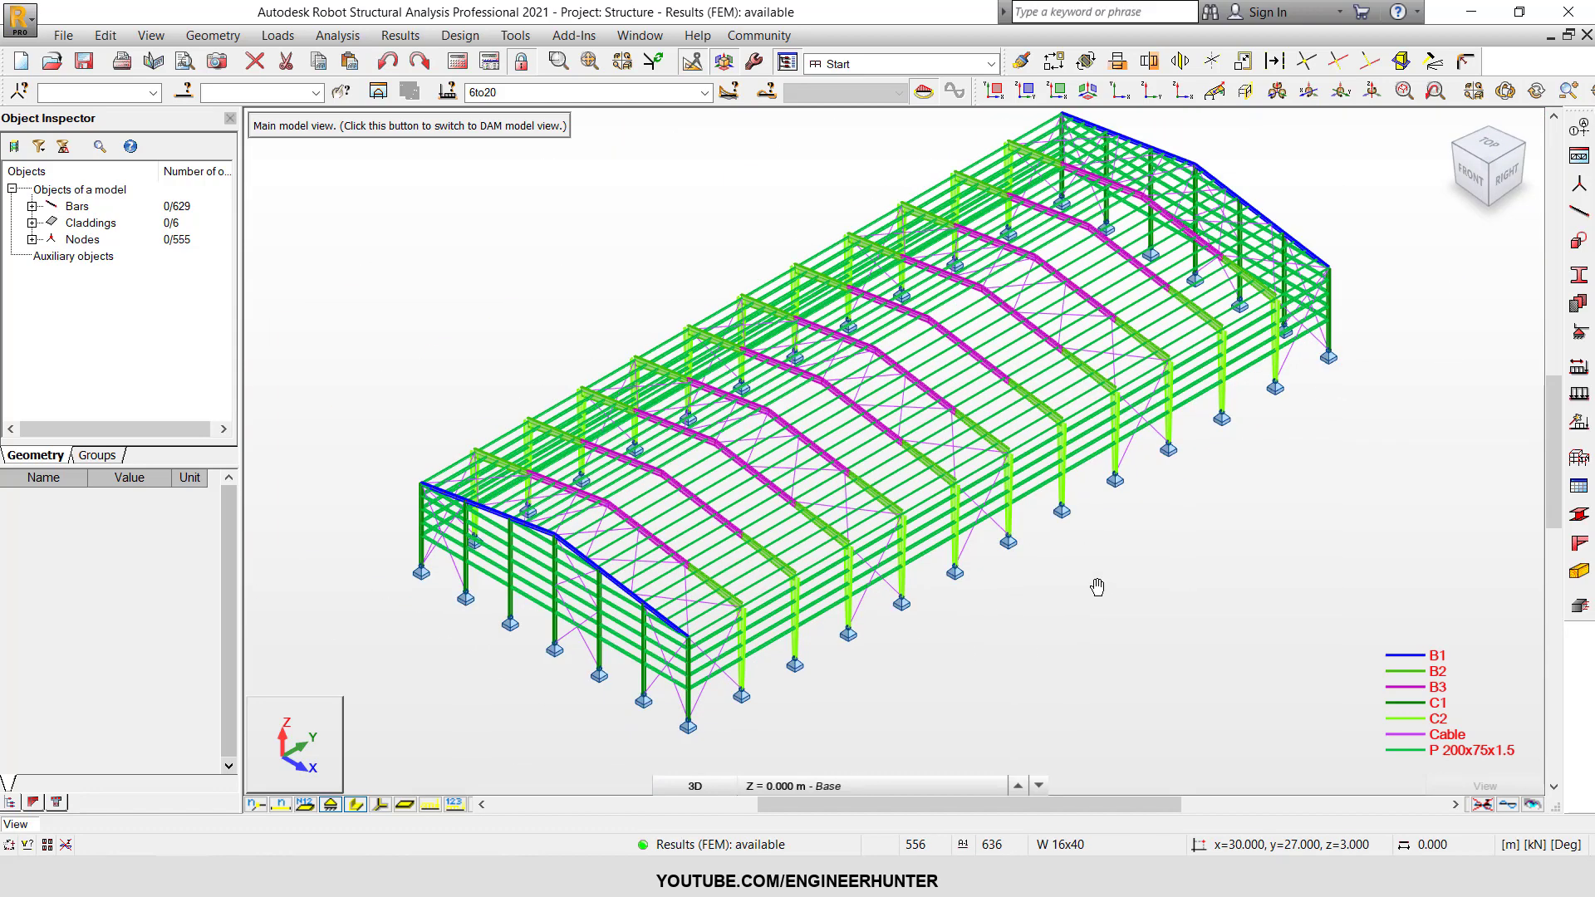